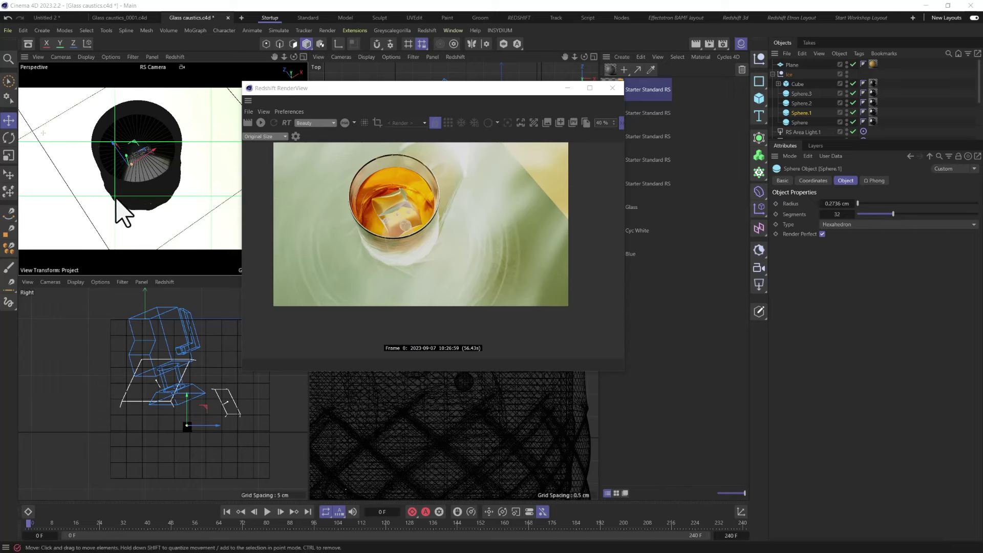
Step: Preview the finished whisky glass scene from several camera angles in a live Redshift render, closing the render view at the end
{"action": "left_click_drag", "start_coordinate": [131, 213], "coordinate": [289, 148], "text": "alt"}
{"action": "left_click", "coordinate": [260, 122]}
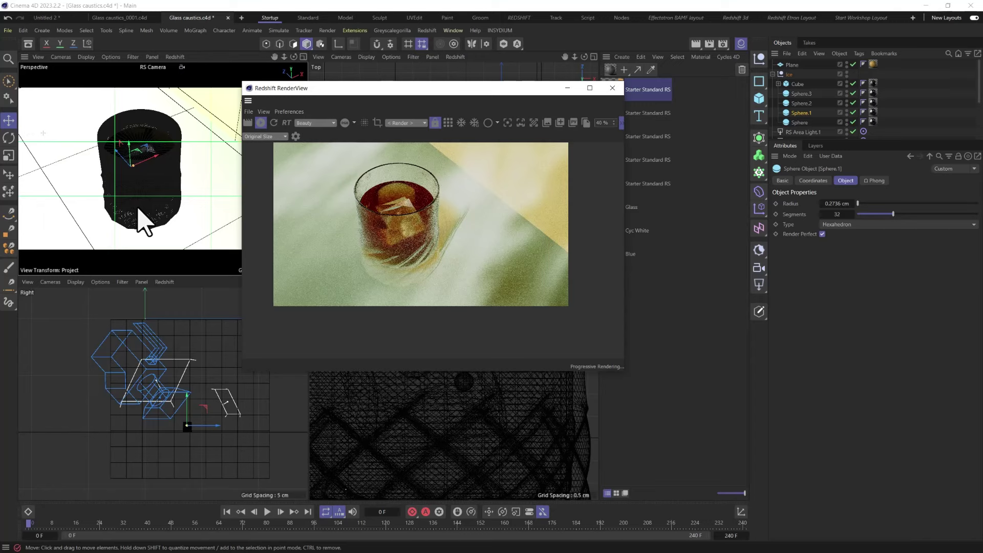
{"action": "mouse_move", "coordinate": [143, 220]}
{"action": "left_mouse_down", "text": "alt"}
{"action": "mouse_move", "coordinate": [131, 198]}
{"action": "mouse_move", "coordinate": [132, 219]}
{"action": "left_mouse_up", "text": "alt"}
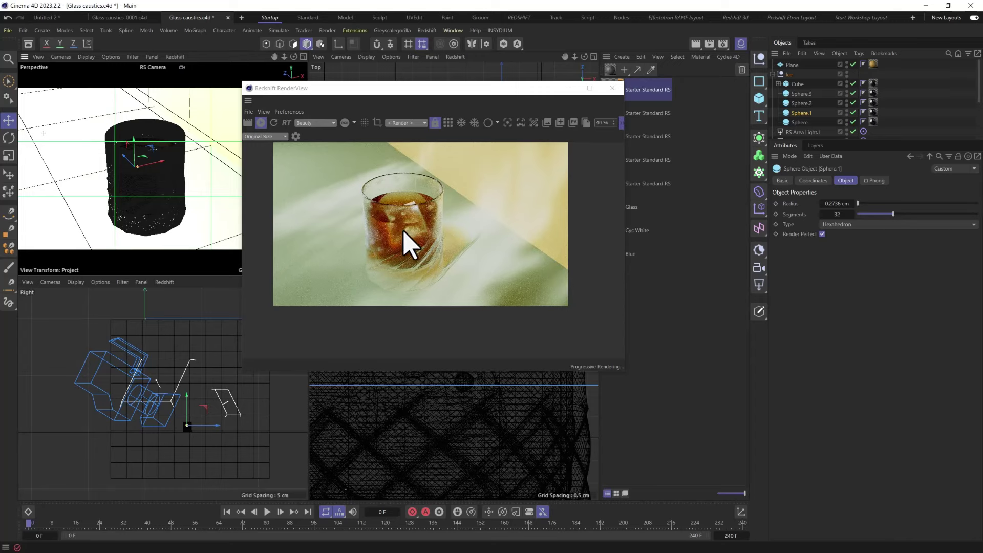
{"action": "left_click", "coordinate": [612, 88]}
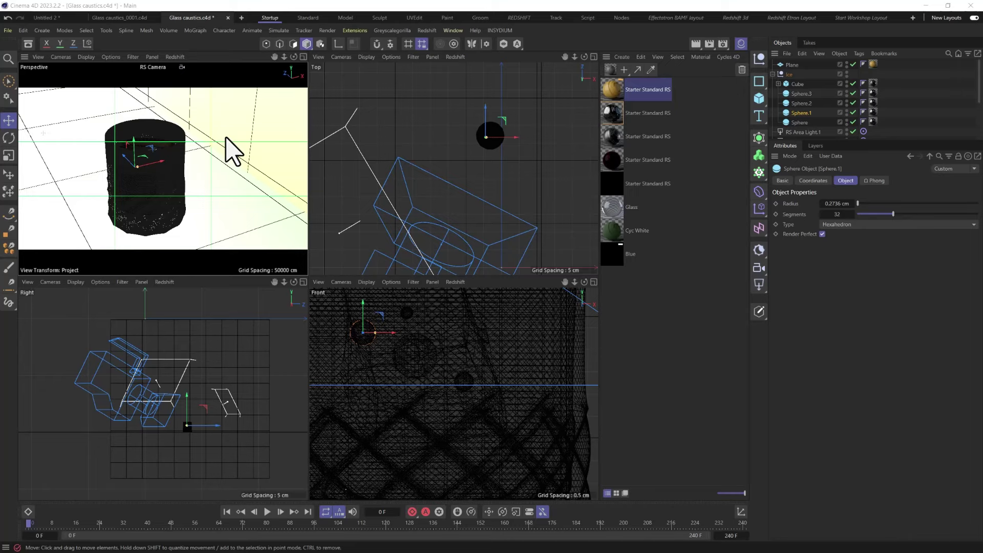
Step: Switch to the Untitled 3 scene and delete the sphere, keeping the backdrop, lights and camera
{"action": "left_click", "coordinate": [241, 18]}
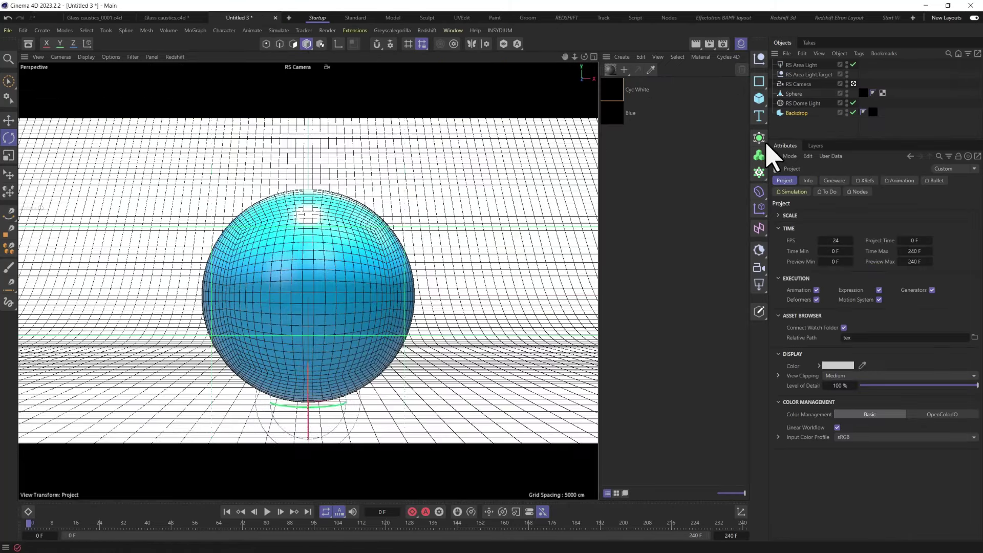
{"action": "left_click", "coordinate": [794, 94]}
{"action": "key", "text": "Delete"}
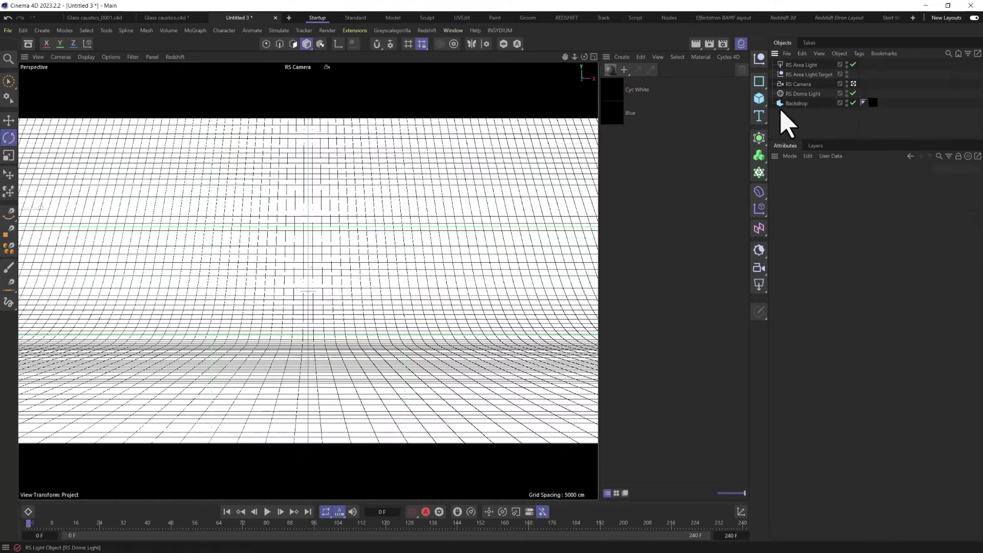
Step: Open the Asset Browser and search it for "glass"
{"action": "left_click", "coordinate": [28, 43]}
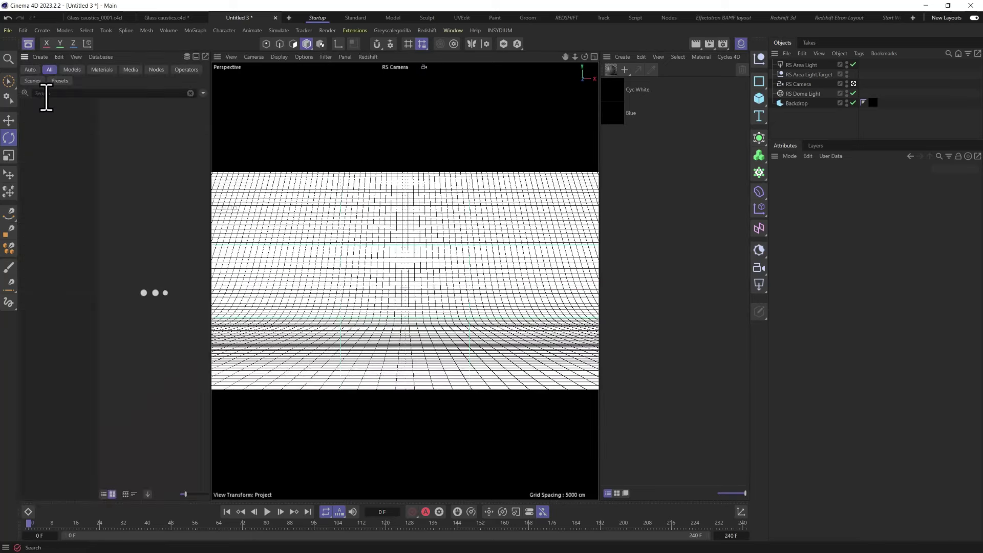
{"action": "left_click", "coordinate": [46, 95]}
{"action": "type", "text": "glass"}
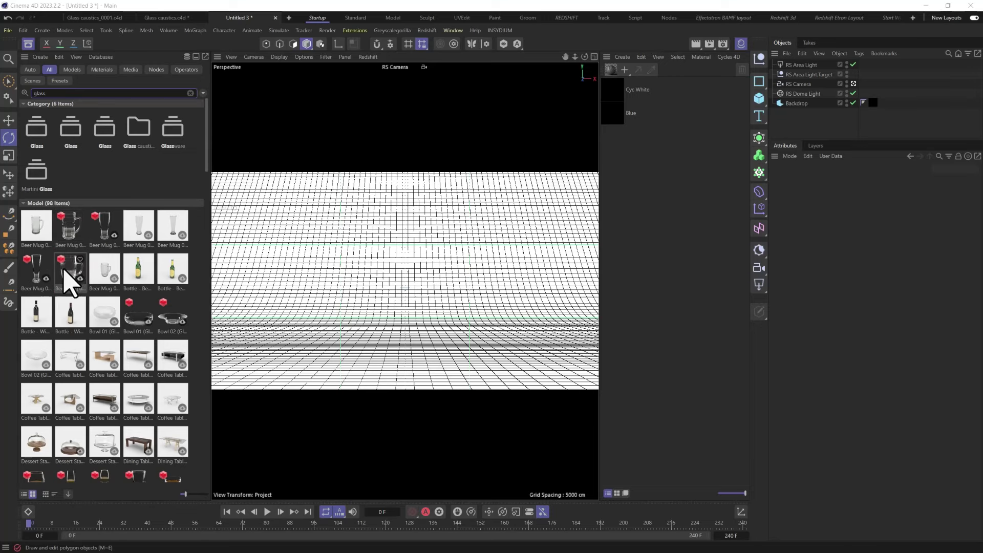
Step: Browse the glass models with enlarged thumbnails, comparing the whisky and water glasses to find a simple tumbler
{"action": "scroll", "coordinate": [72, 279], "scroll_direction": "down", "scroll_amount": 5}
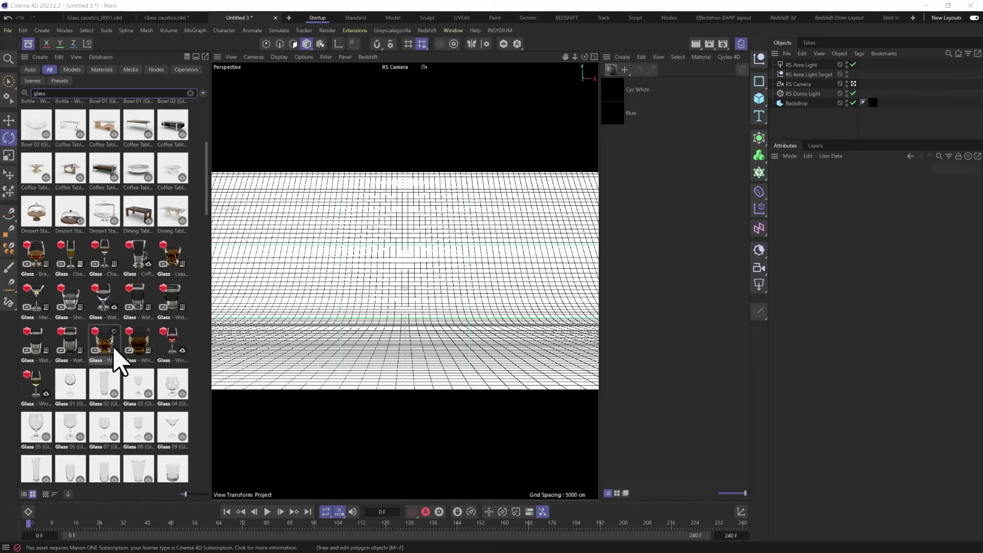
{"action": "scroll", "coordinate": [107, 352], "scroll_direction": "down", "scroll_amount": 3}
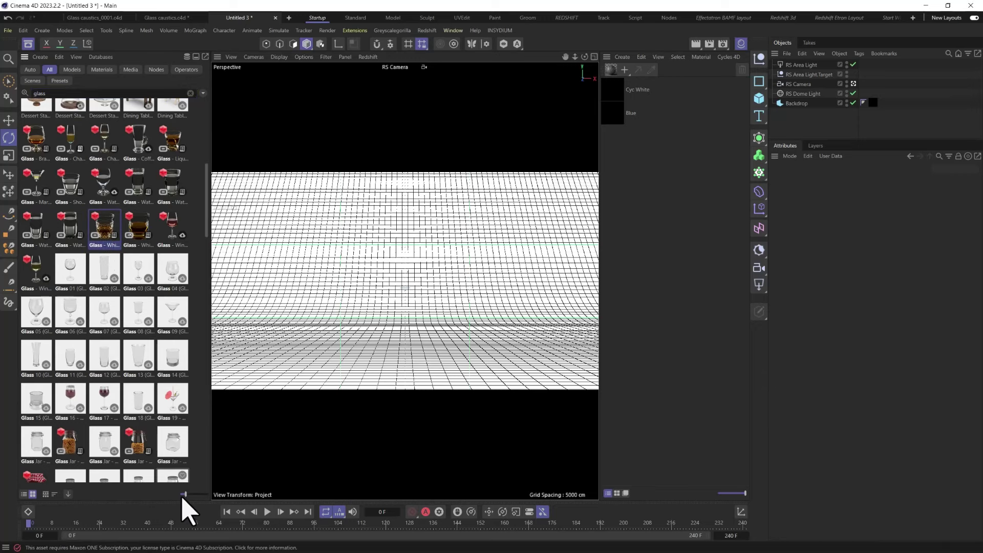
{"action": "left_click_drag", "start_coordinate": [183, 494], "coordinate": [227, 494]}
{"action": "scroll", "coordinate": [123, 373], "scroll_direction": "down", "scroll_amount": 6}
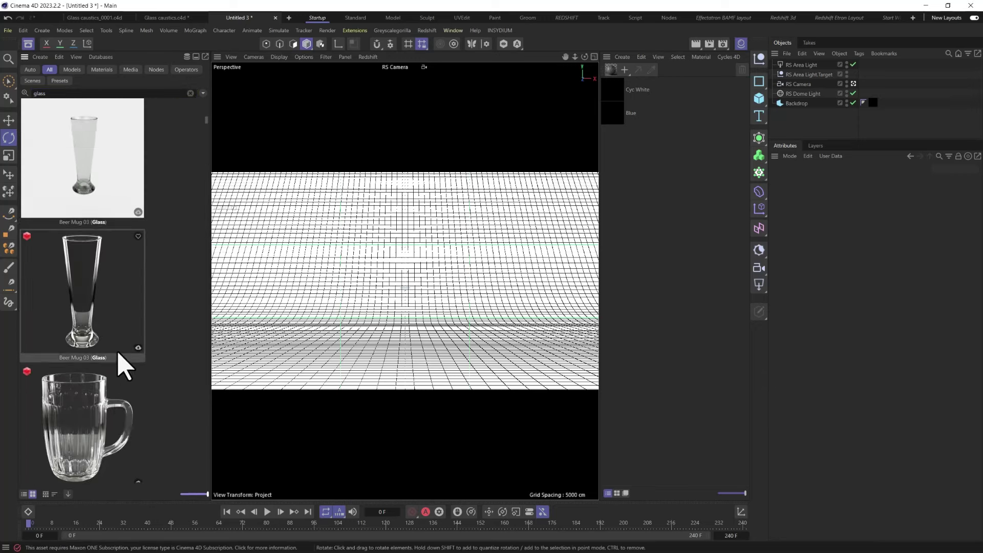
{"action": "scroll", "coordinate": [123, 360], "scroll_direction": "down", "scroll_amount": 10}
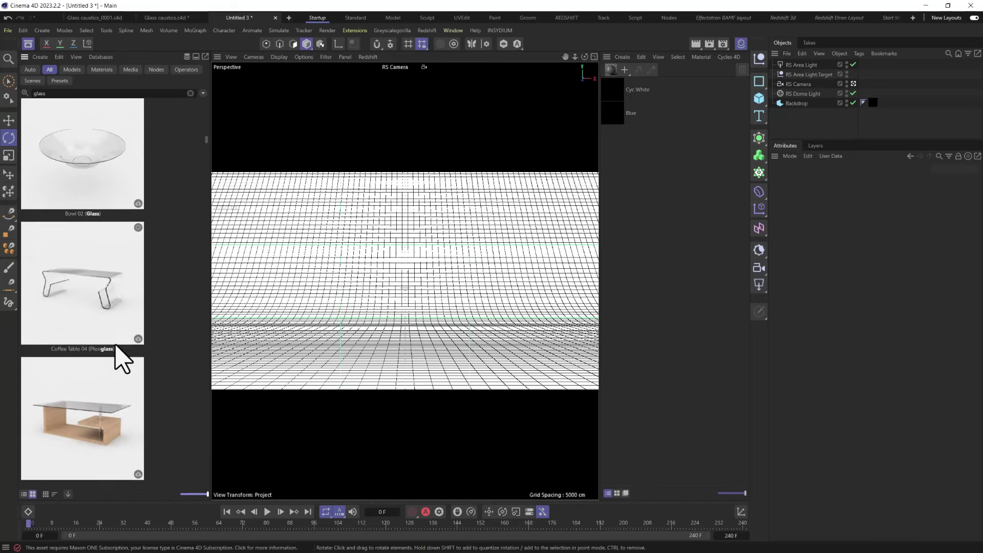
{"action": "scroll", "coordinate": [123, 360], "scroll_direction": "down", "scroll_amount": 10}
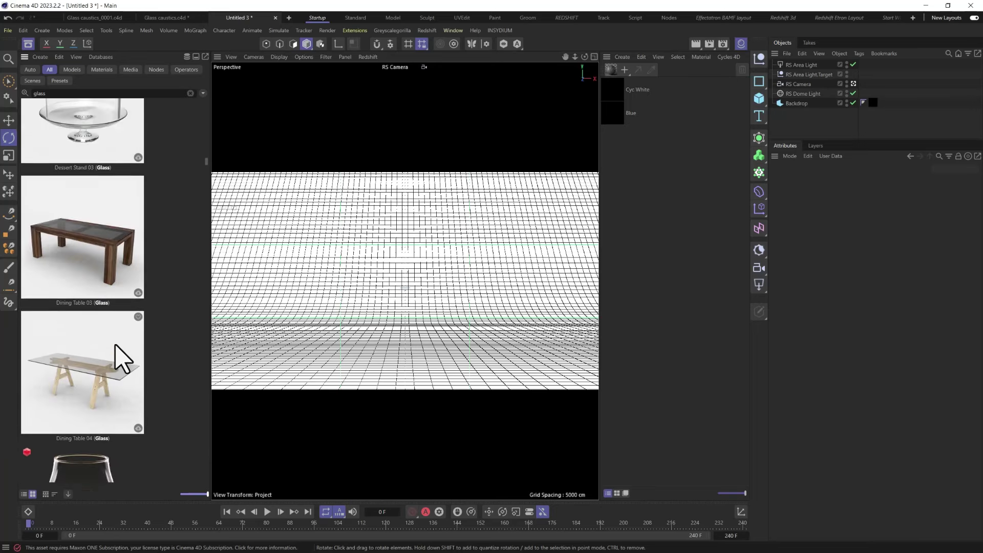
{"action": "scroll", "coordinate": [122, 359], "scroll_direction": "down", "scroll_amount": 10}
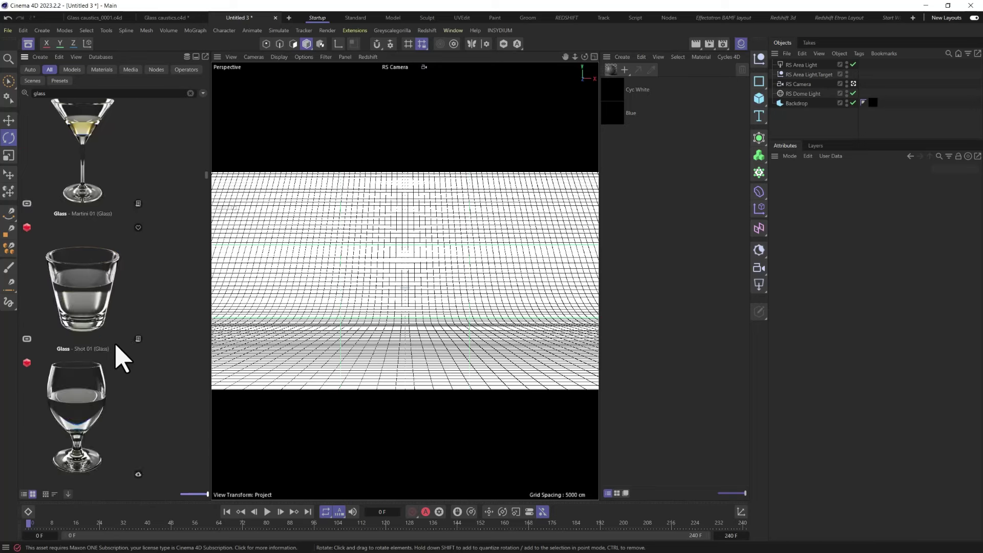
{"action": "scroll", "coordinate": [119, 305], "scroll_direction": "down", "scroll_amount": 5}
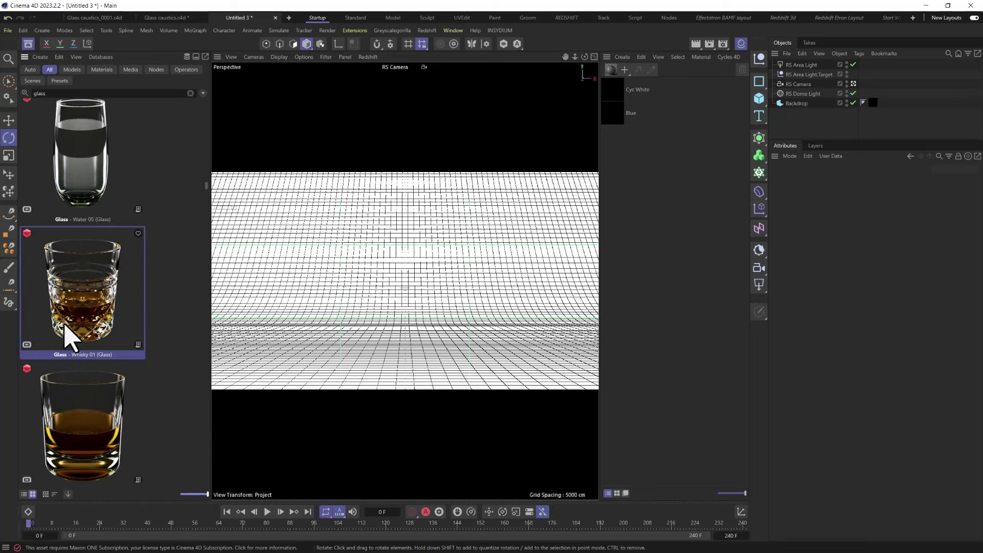
{"action": "scroll", "coordinate": [137, 312], "scroll_direction": "down", "scroll_amount": 3}
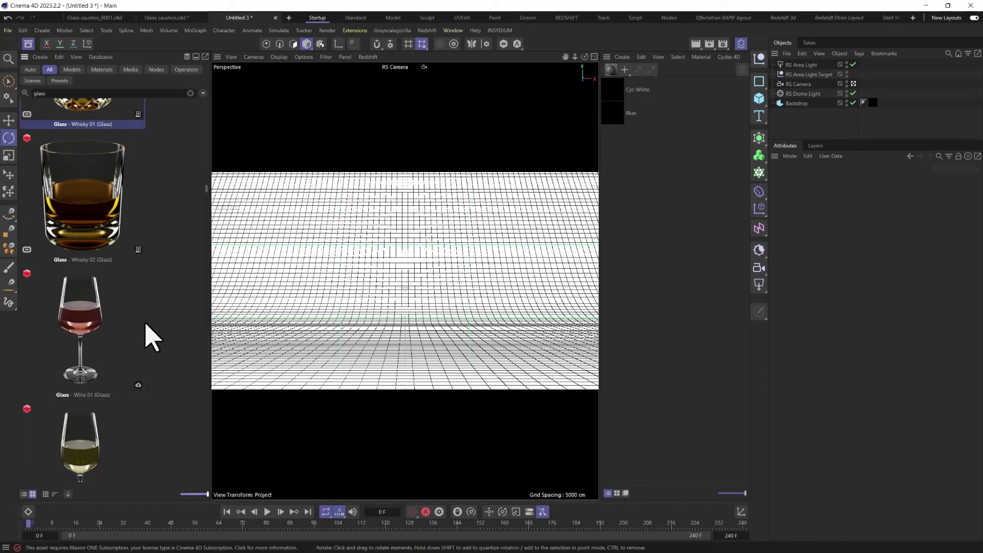
{"action": "scroll", "coordinate": [149, 329], "scroll_direction": "down", "scroll_amount": 10}
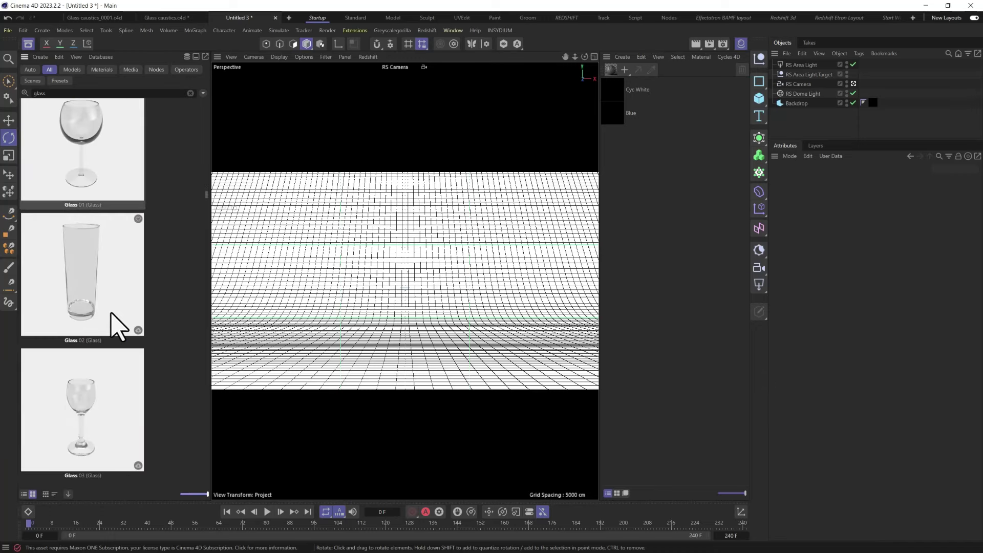
{"action": "scroll", "coordinate": [128, 343], "scroll_direction": "up", "scroll_amount": 2}
{"action": "scroll", "coordinate": [184, 235], "scroll_direction": "up", "scroll_amount": 9}
{"action": "scroll", "coordinate": [149, 307], "scroll_direction": "down", "scroll_amount": 15}
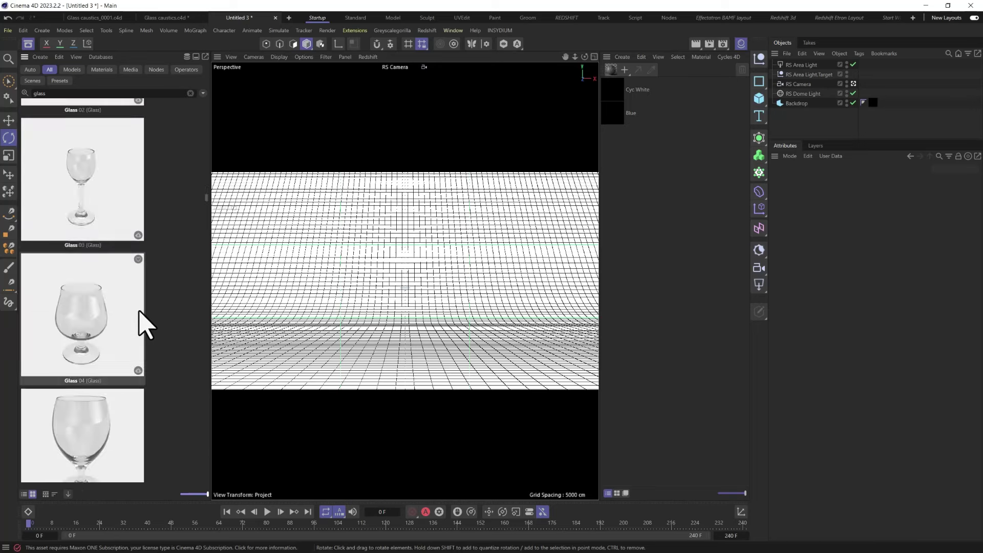
{"action": "scroll", "coordinate": [144, 325], "scroll_direction": "down", "scroll_amount": 15}
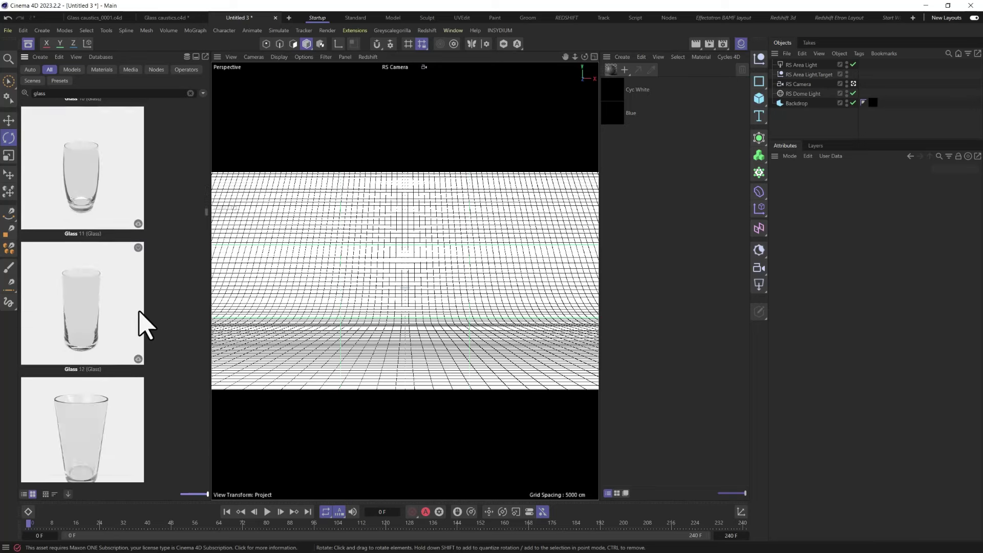
{"action": "scroll", "coordinate": [139, 311], "scroll_direction": "down", "scroll_amount": 4}
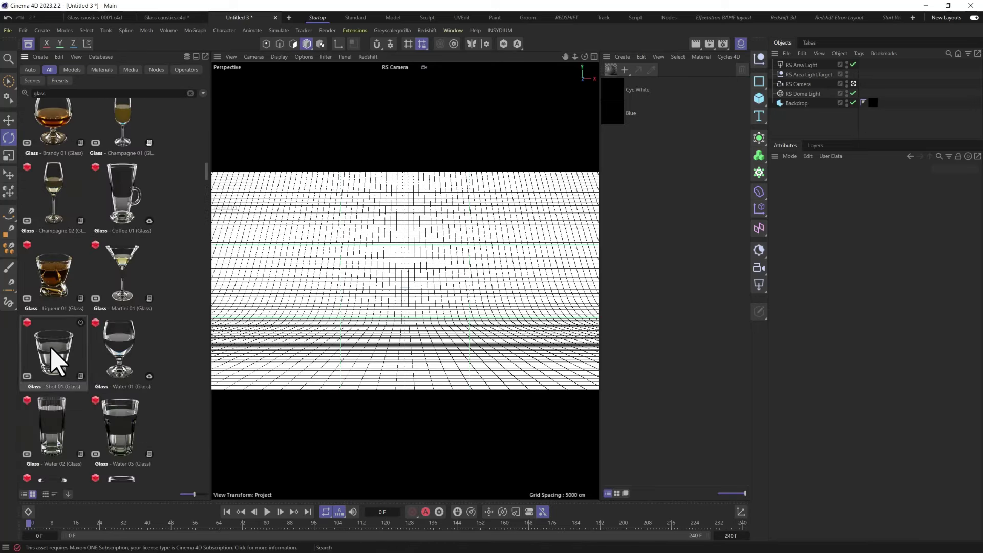
{"action": "scroll", "coordinate": [53, 357], "scroll_direction": "down", "scroll_amount": 1}
{"action": "scroll", "coordinate": [128, 391], "scroll_direction": "down", "scroll_amount": 6}
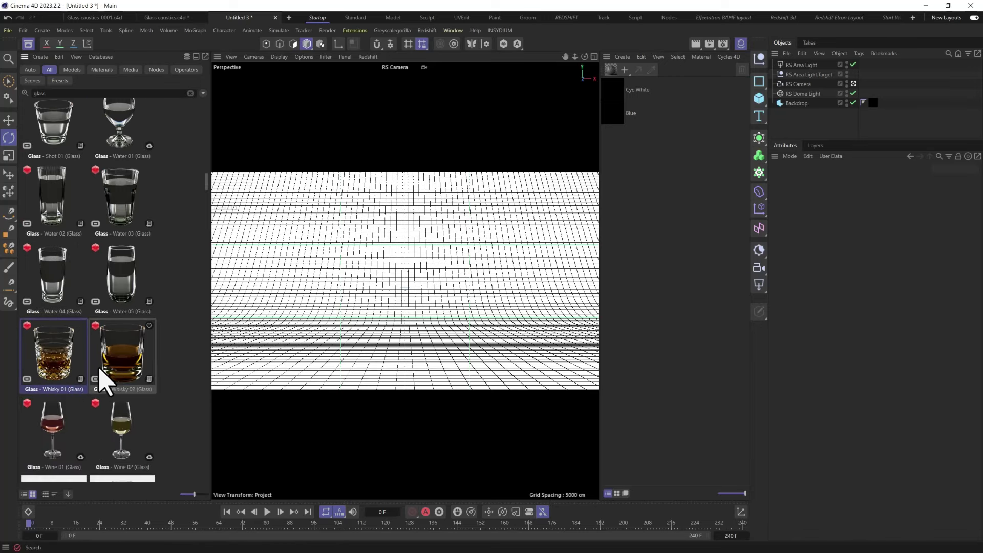
{"action": "scroll", "coordinate": [121, 352], "scroll_direction": "down", "scroll_amount": 6}
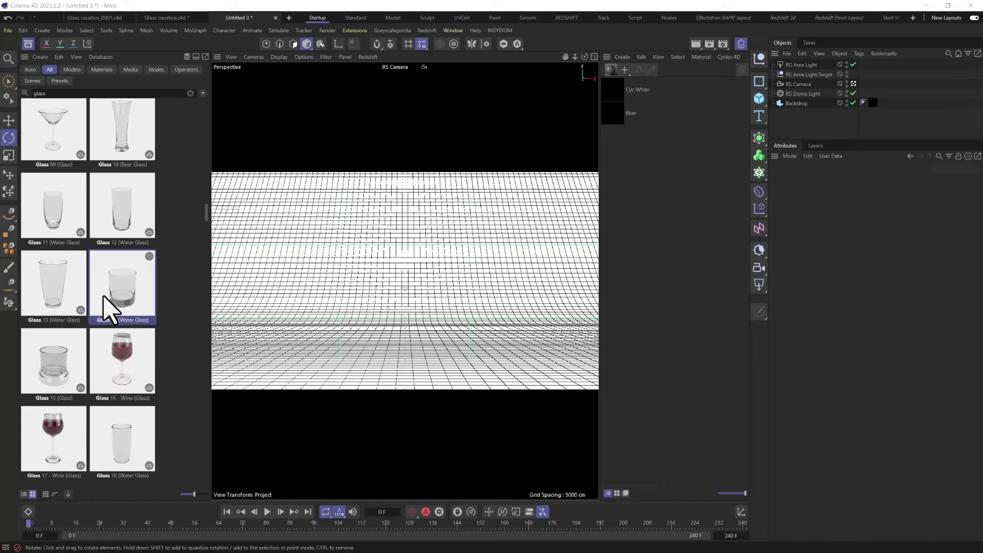
Step: Place the Glass 14 (Water Glass) model on the backdrop floor with the Place tool and close the Asset Browser
{"action": "left_click", "coordinate": [9, 175]}
{"action": "left_click_drag", "start_coordinate": [116, 303], "coordinate": [335, 315]}
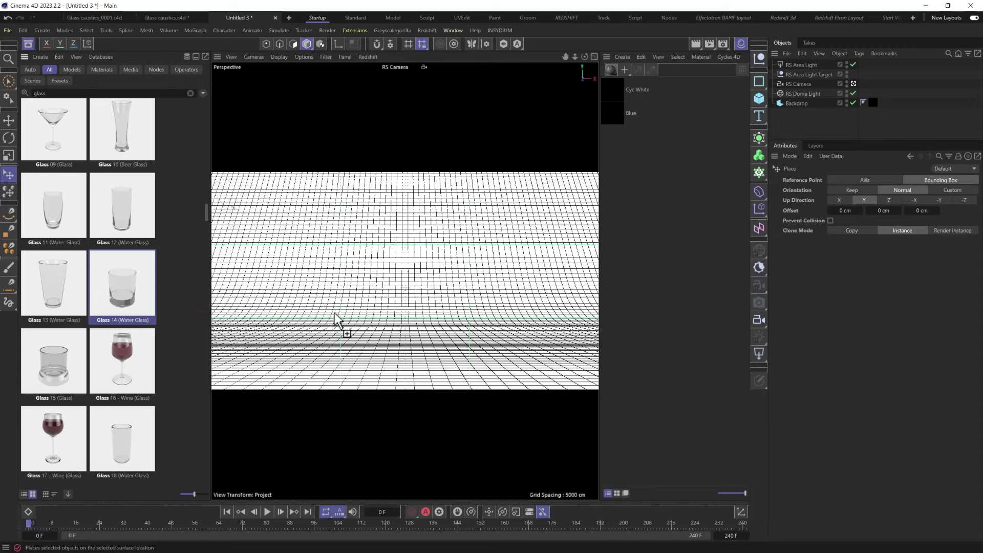
{"action": "left_click_drag", "start_coordinate": [391, 365], "coordinate": [398, 373]}
{"action": "left_click", "coordinate": [28, 44]}
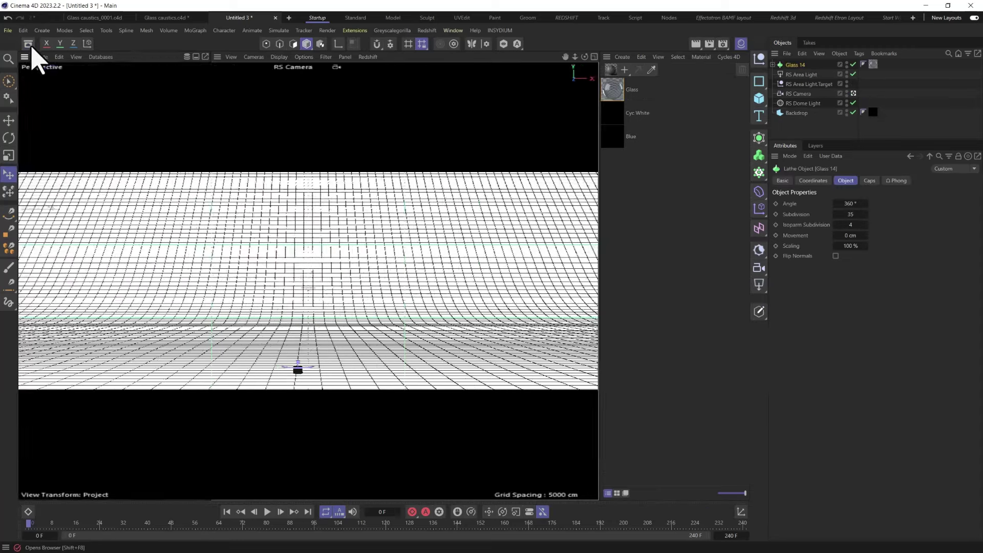
Step: Inspect the Glass 14 lathe's spline and convert the lathe into an editable polygon object
{"action": "scroll", "coordinate": [300, 417], "scroll_direction": "up", "scroll_amount": 10}
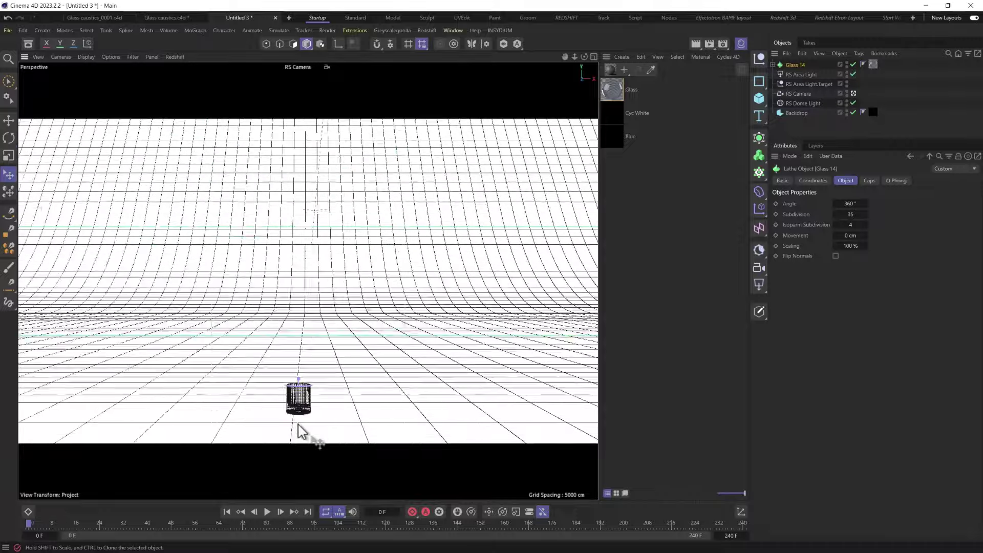
{"action": "right_click_drag", "start_coordinate": [307, 384], "coordinate": [323, 220], "text": "alt"}
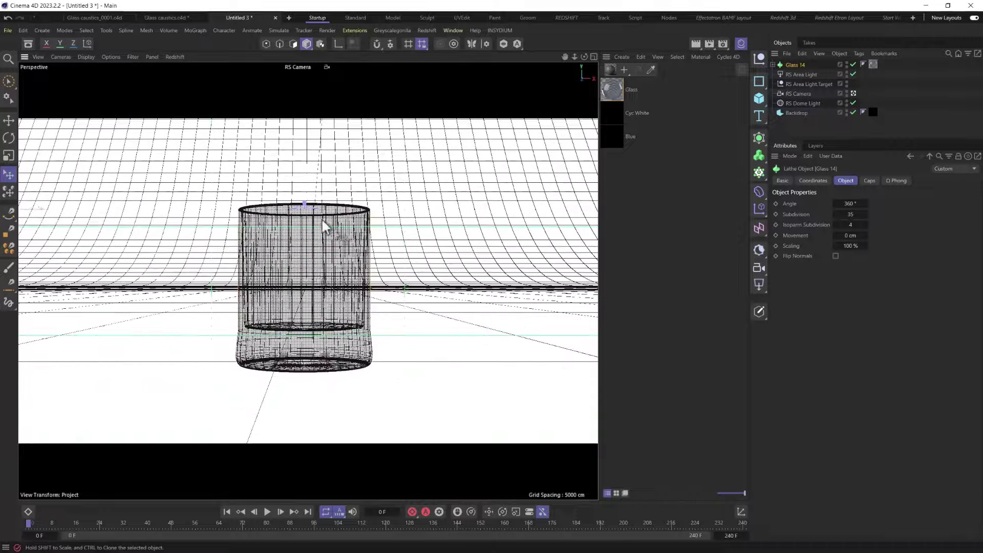
{"action": "scroll", "coordinate": [318, 303], "scroll_direction": "up", "scroll_amount": 1}
{"action": "scroll", "coordinate": [318, 307], "scroll_direction": "up", "scroll_amount": 3}
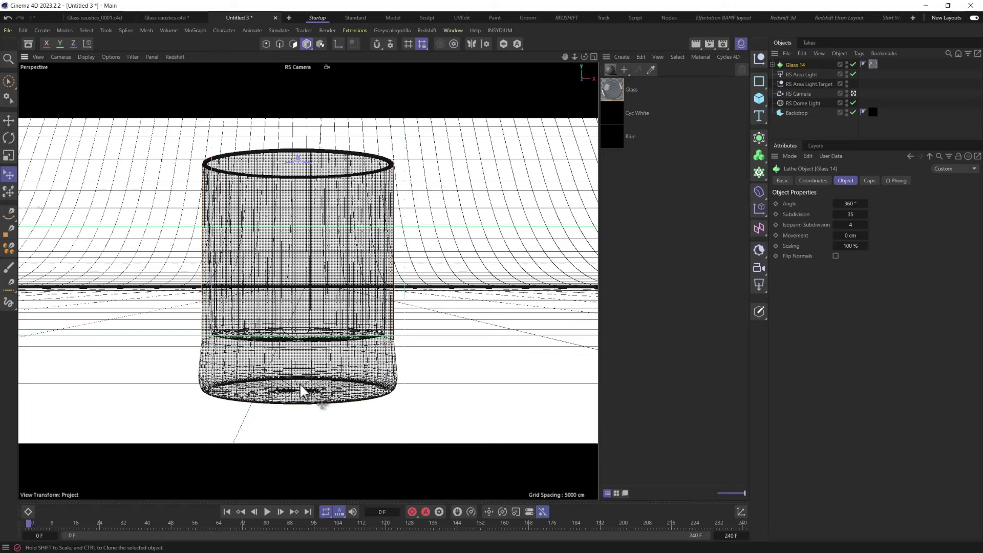
{"action": "left_click", "coordinate": [773, 65]}
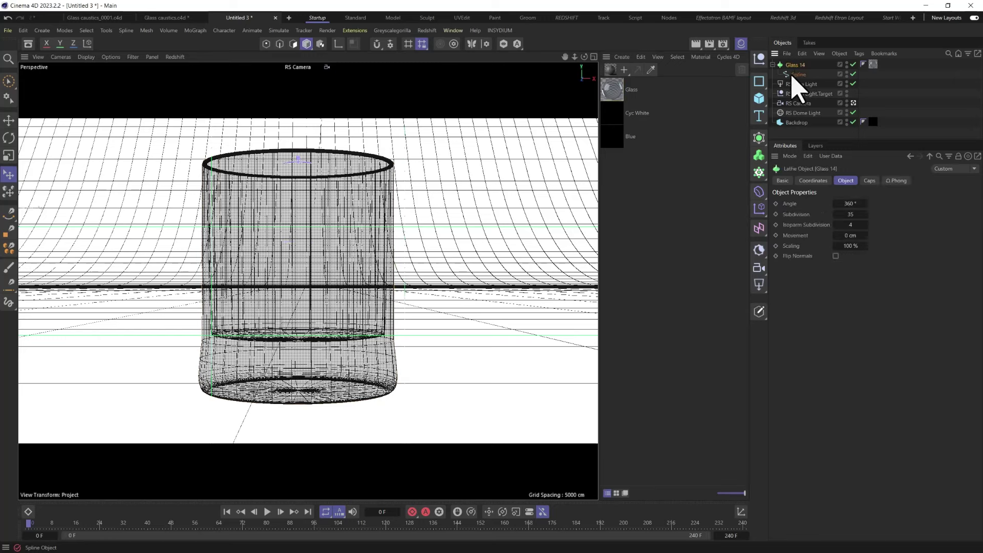
{"action": "left_click", "coordinate": [793, 74]}
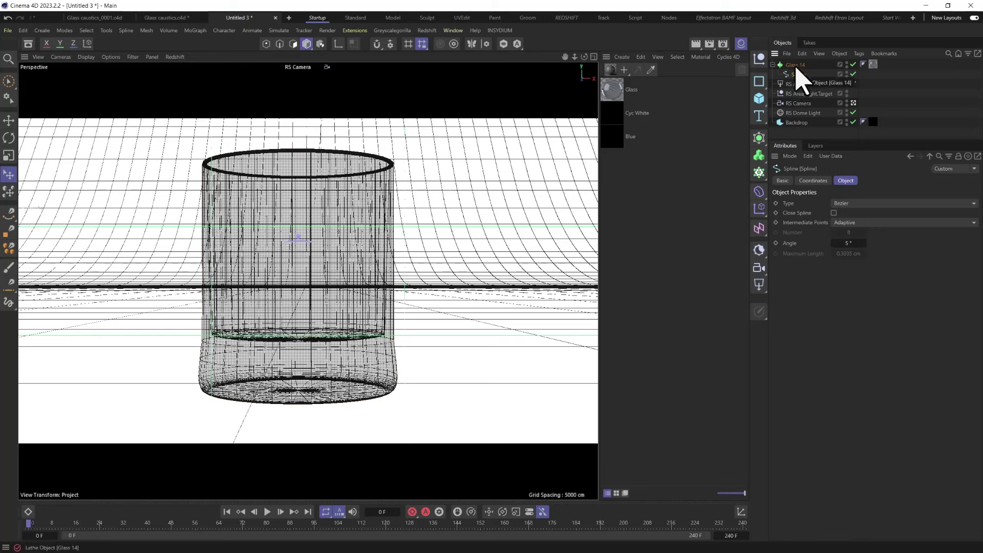
{"action": "left_click", "coordinate": [796, 66]}
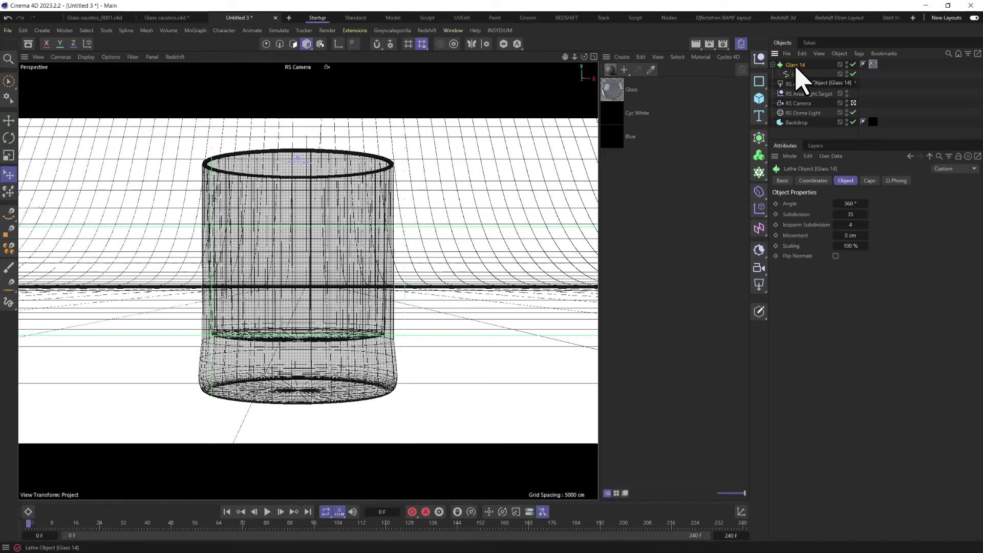
{"action": "key", "text": "c"}
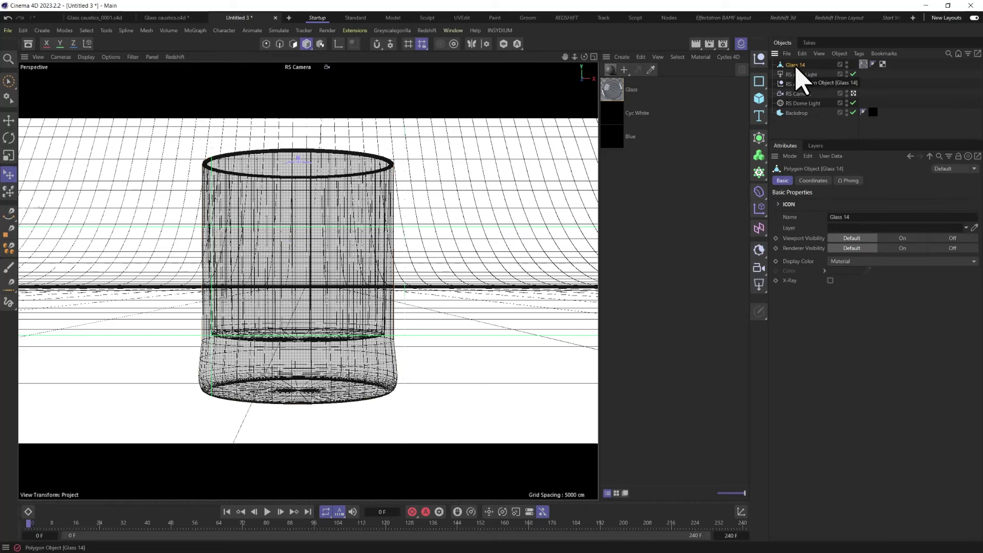
Step: Add a Remesh generator as the parent of Glass 14 and set its mesh density to 50%
{"action": "left_click", "coordinate": [758, 138]}
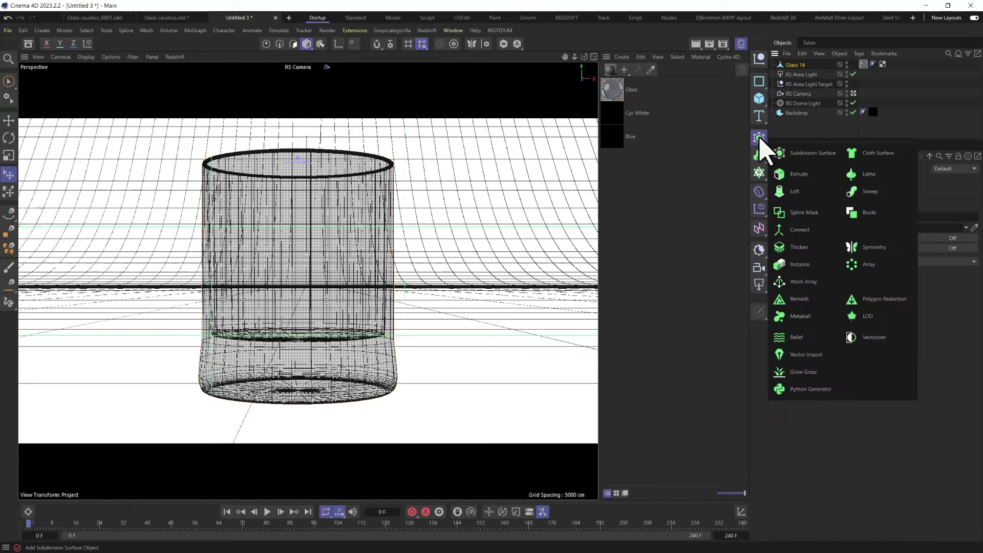
{"action": "left_click", "coordinate": [808, 302], "text": "alt"}
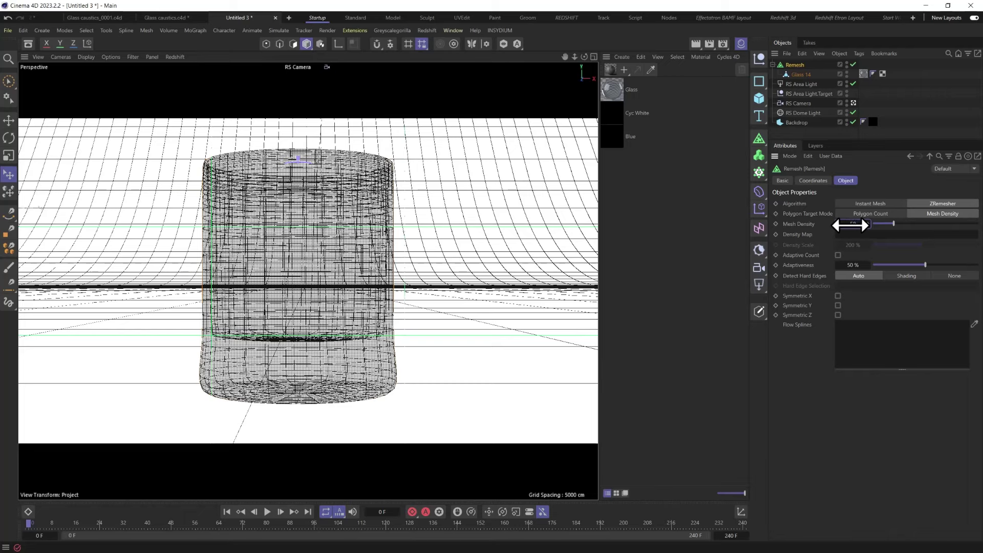
{"action": "left_click_drag", "start_coordinate": [849, 224], "coordinate": [845, 223]}
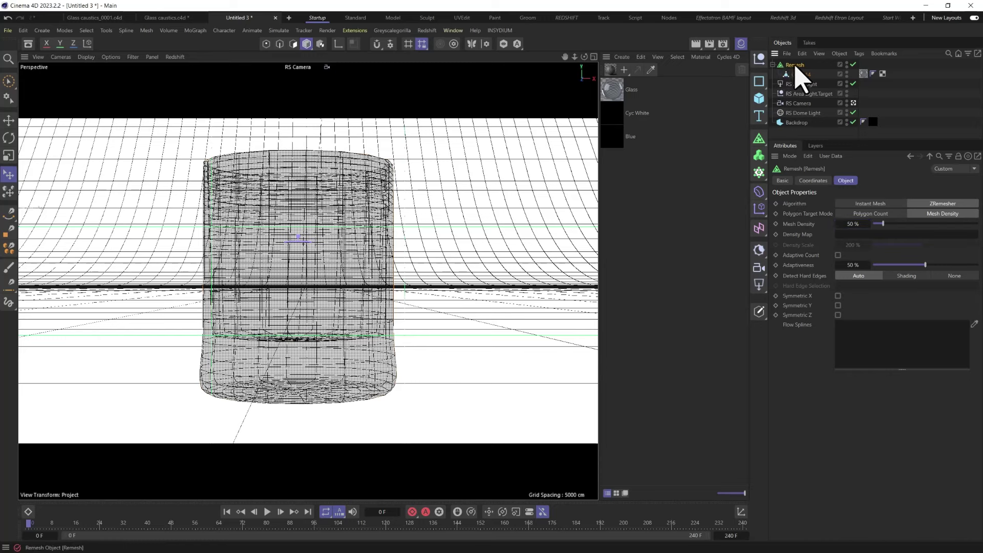
Step: Make the Remesh generator editable, move the remeshed glass out of its null, and delete the empty null
{"action": "key", "text": "c"}
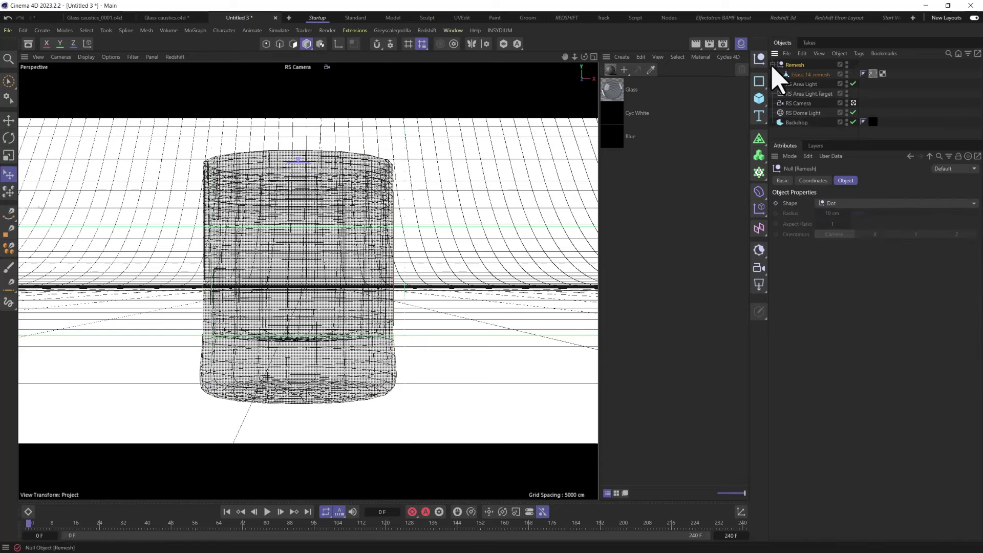
{"action": "left_click_drag", "start_coordinate": [807, 75], "coordinate": [801, 64]}
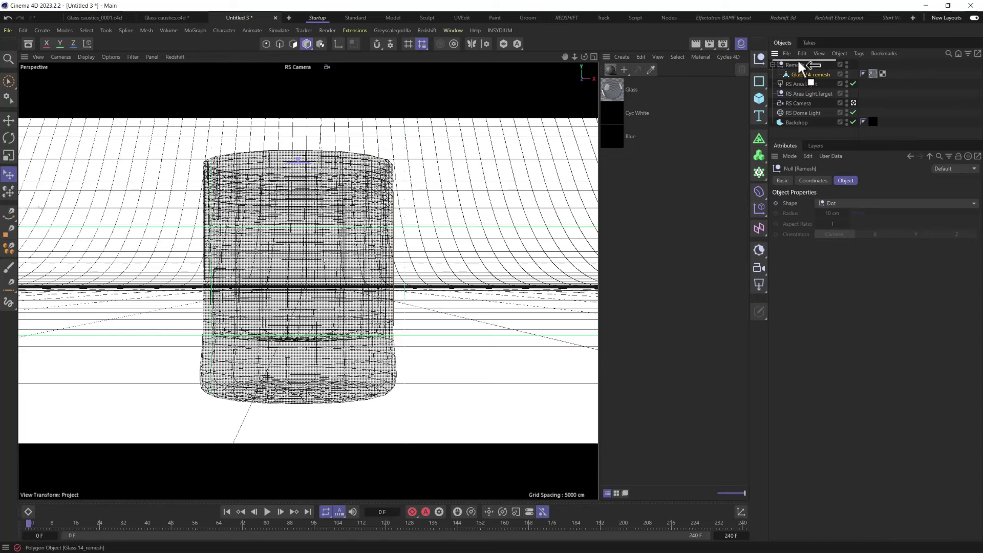
{"action": "left_click", "coordinate": [797, 61]}
{"action": "left_click", "coordinate": [793, 75]}
{"action": "key", "text": "Delete"}
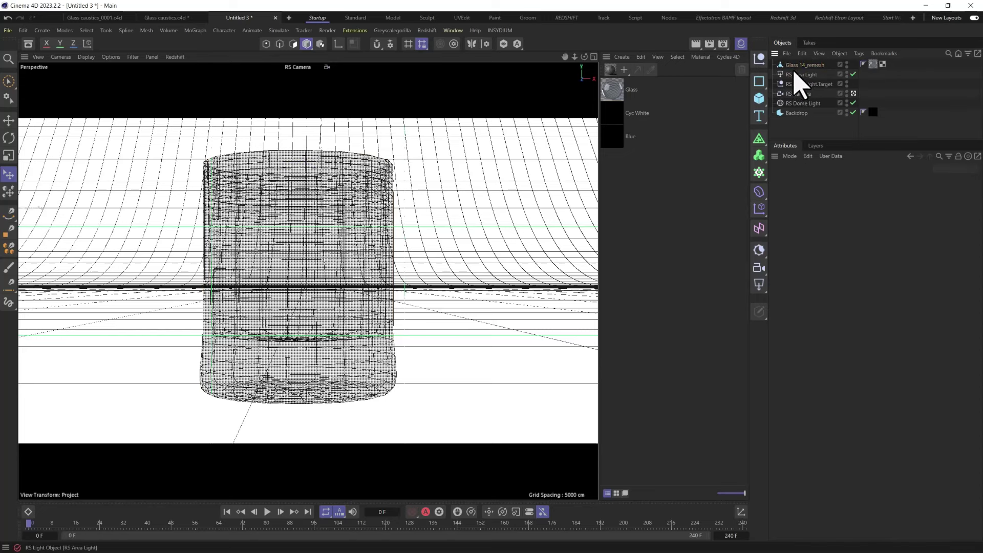
Step: Switch the remeshed glass to edge editing and activate Ring Selection
{"action": "left_click", "coordinate": [794, 66]}
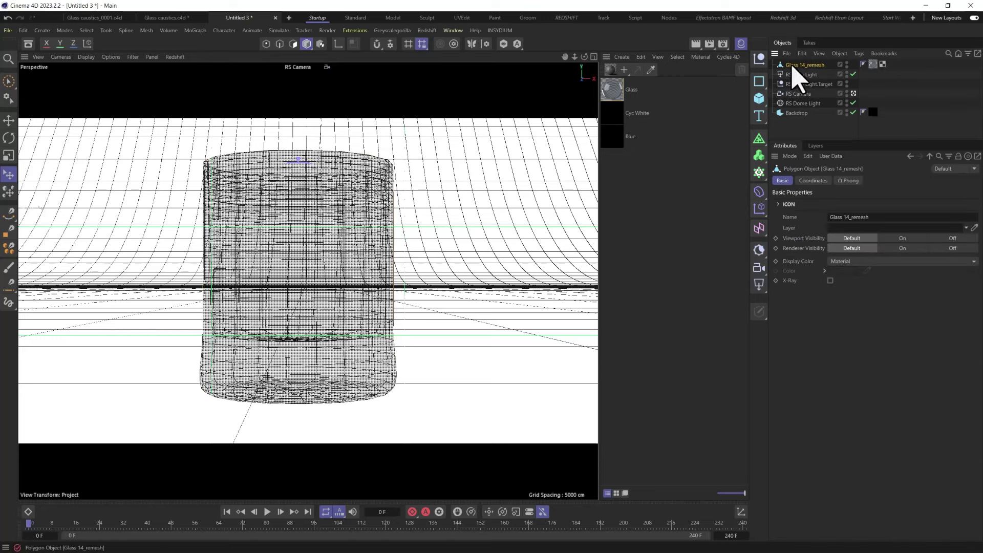
{"action": "left_click", "coordinate": [280, 44]}
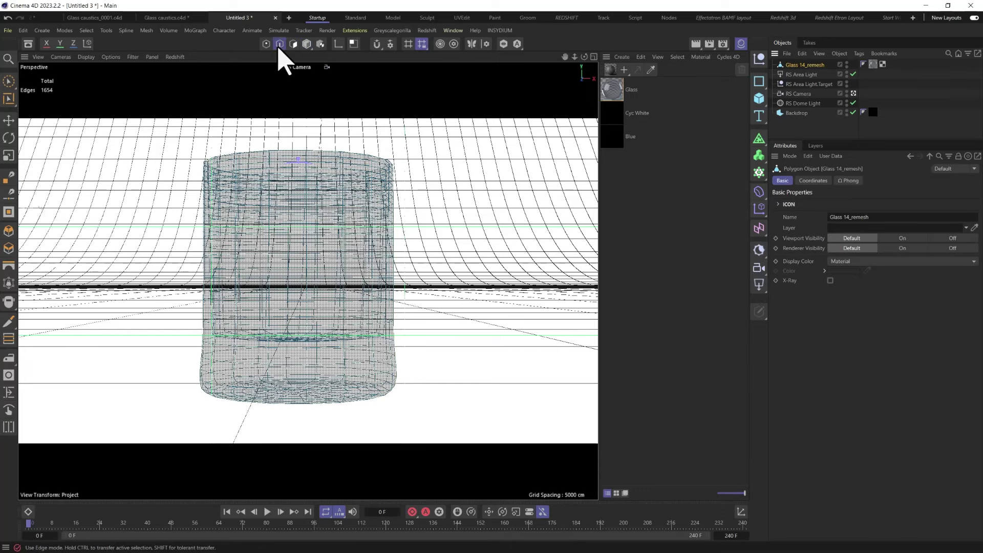
{"action": "left_click", "coordinate": [8, 98]}
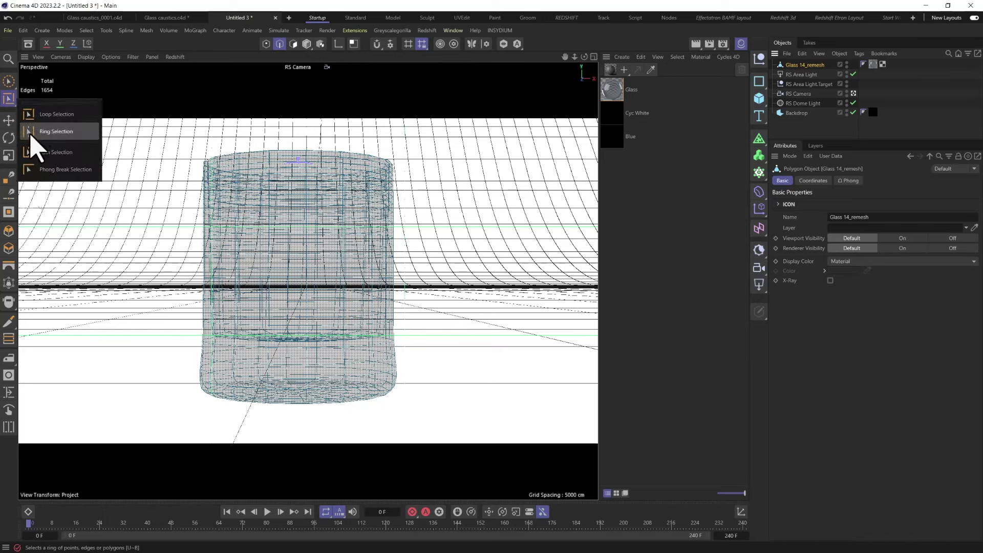
{"action": "left_click", "coordinate": [37, 133]}
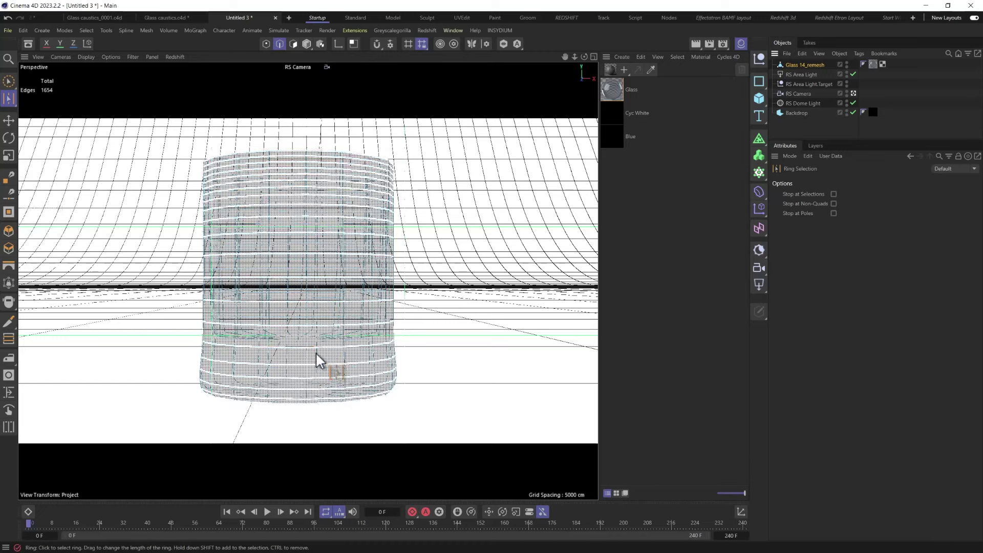
{"action": "scroll", "coordinate": [308, 358], "scroll_direction": "up", "scroll_amount": 4}
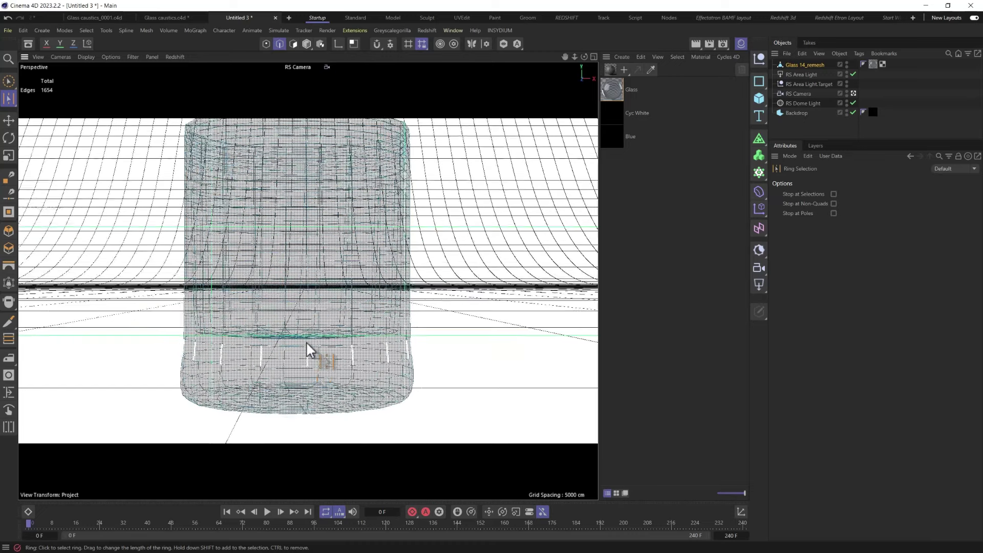
Step: Set the viewport display to Quick Shading (Lines) and replace the glass's material with Cyc White
{"action": "left_click", "coordinate": [87, 57]}
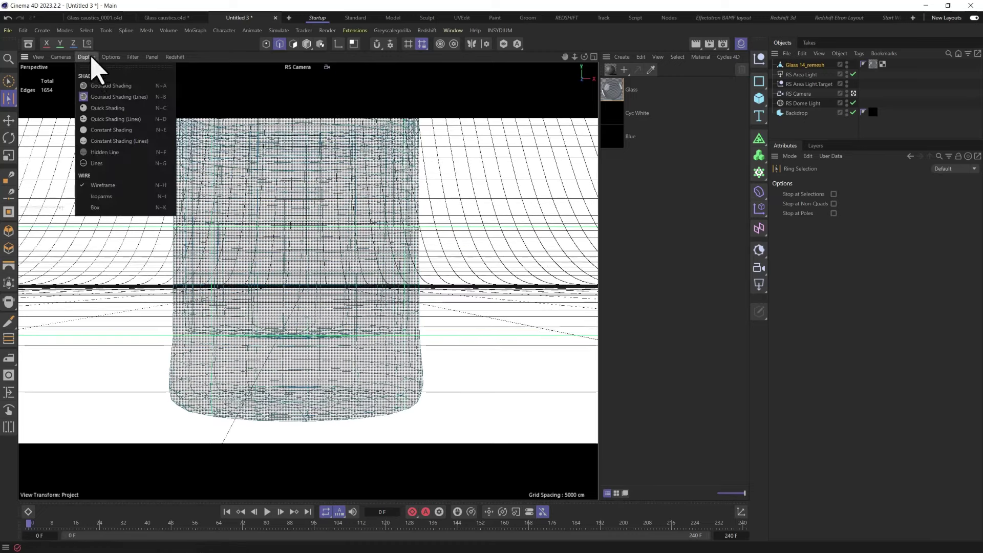
{"action": "left_click", "coordinate": [107, 119]}
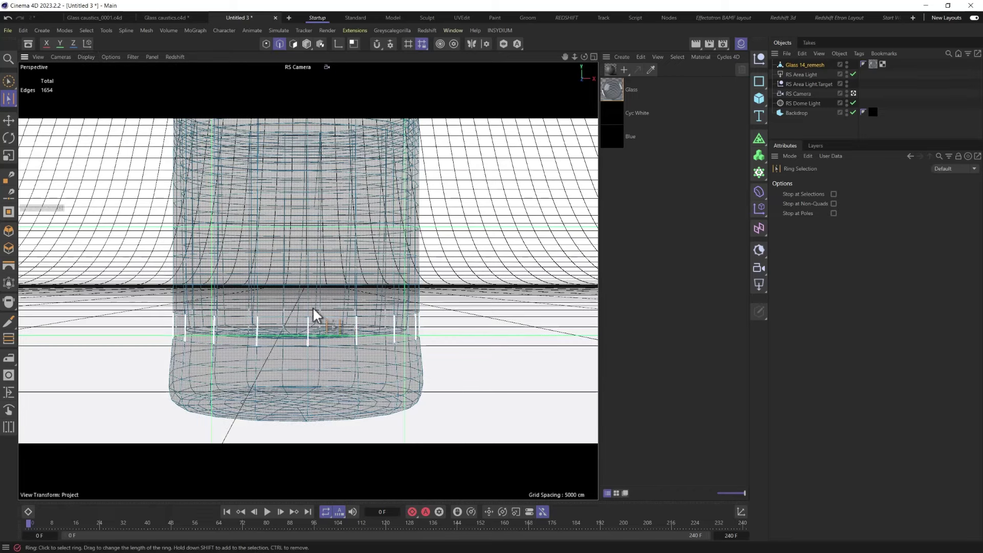
{"action": "mouse_move", "coordinate": [612, 135]}
{"action": "left_mouse_down"}
{"action": "mouse_move", "coordinate": [613, 122]}
{"action": "mouse_move", "coordinate": [807, 113]}
{"action": "mouse_move", "coordinate": [874, 65]}
{"action": "left_mouse_up"}
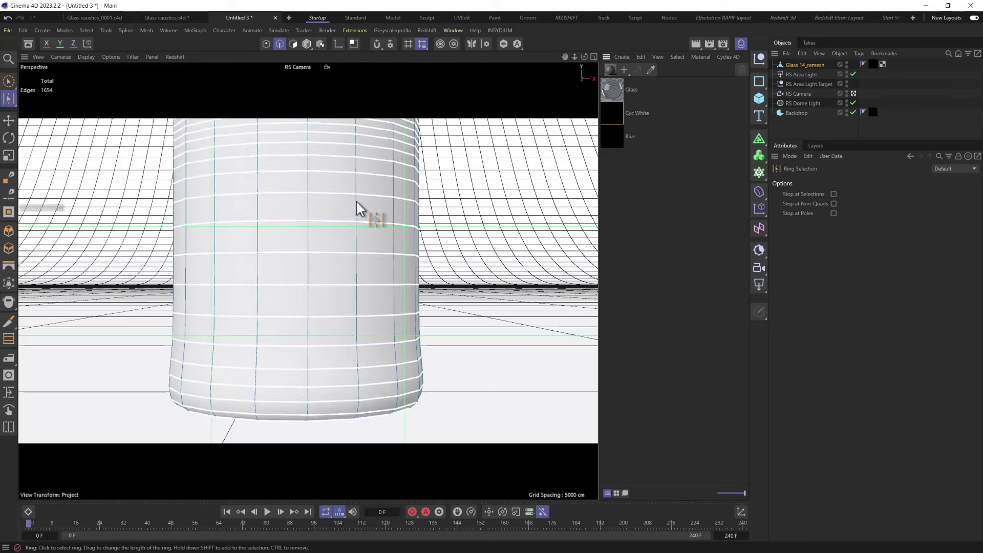
Step: Ring-select eight adjacent bands of vertical edges around the lower half of the glass, down to its base
{"action": "left_click", "coordinate": [310, 277]}
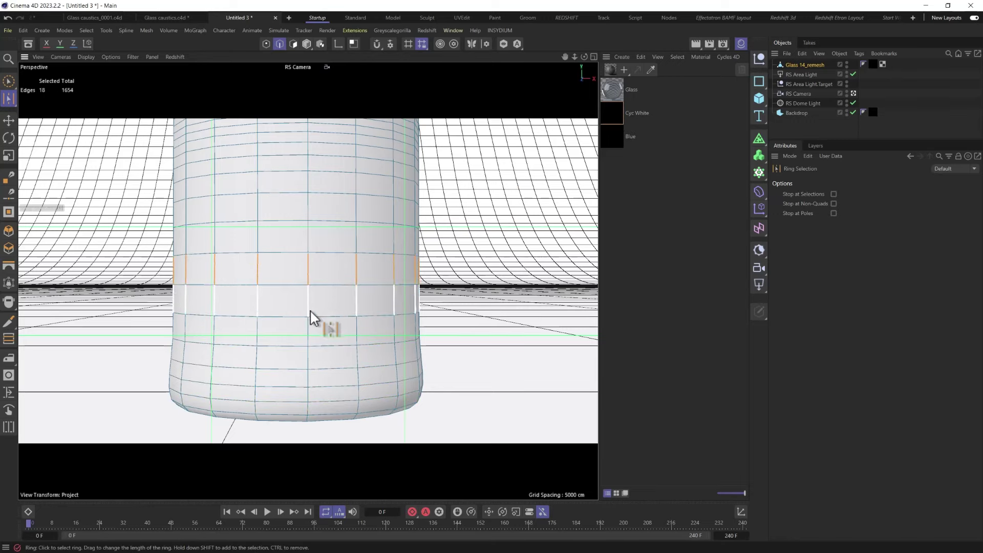
{"action": "left_click", "coordinate": [313, 344]}
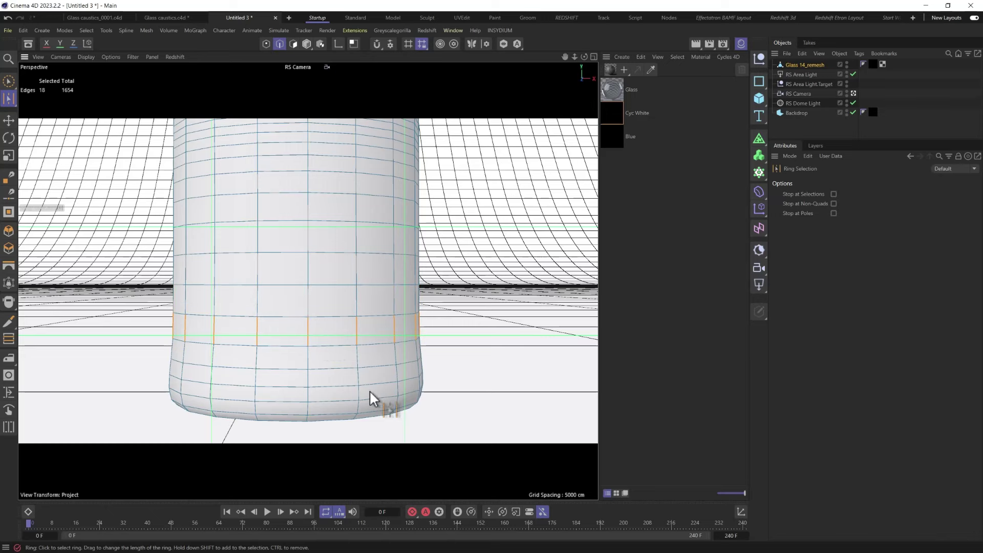
{"action": "left_click", "coordinate": [310, 272]}
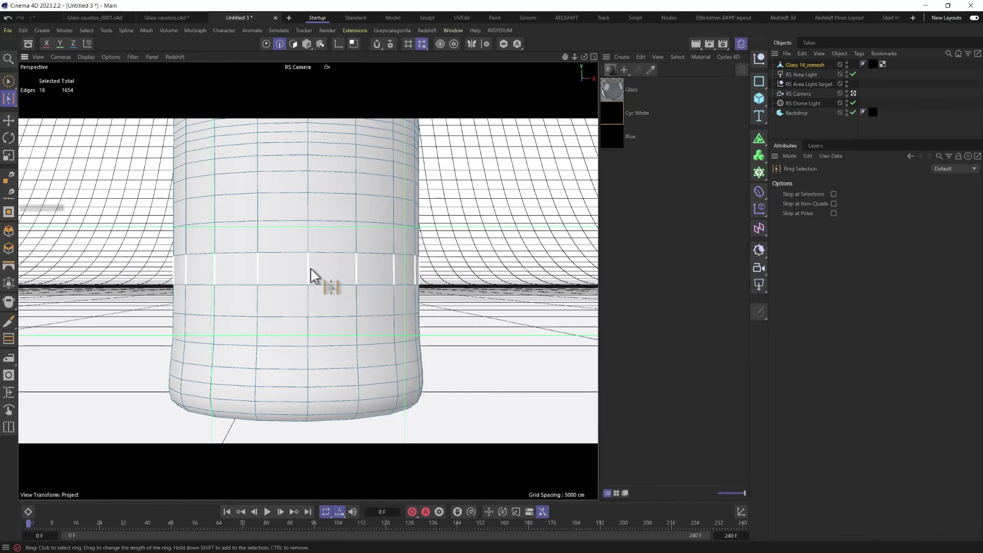
{"action": "left_click", "coordinate": [310, 281], "text": "shift"}
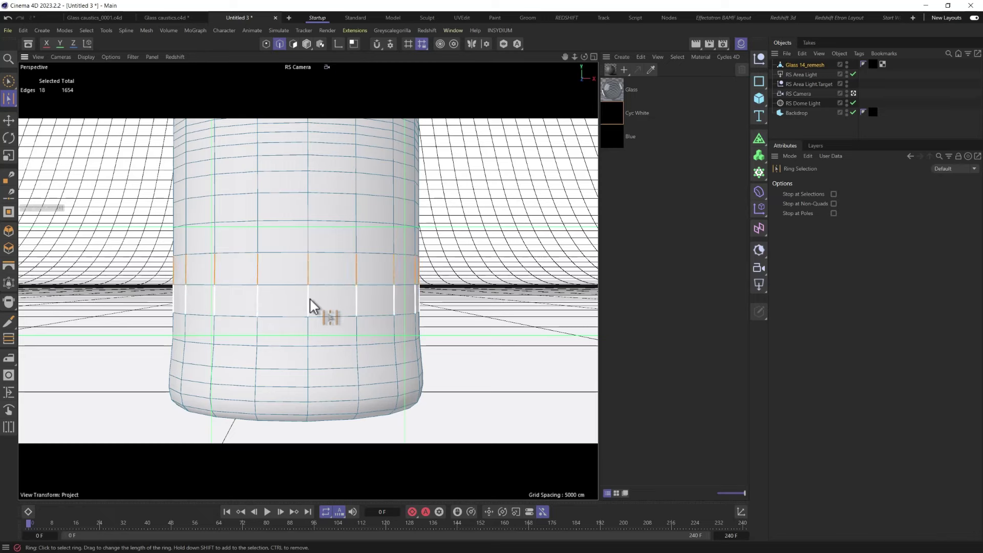
{"action": "left_click", "coordinate": [308, 330], "text": "shift"}
{"action": "left_click", "coordinate": [307, 354], "text": "shift"}
{"action": "left_click", "coordinate": [310, 378], "text": "shift"}
{"action": "left_click", "coordinate": [310, 395], "text": "shift"}
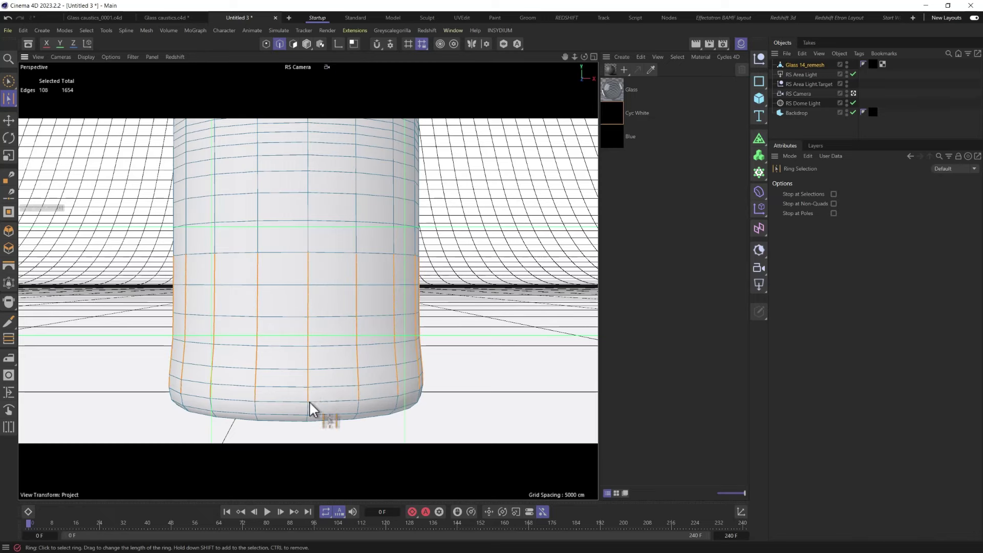
{"action": "mouse_move", "coordinate": [311, 409]}
{"action": "left_mouse_down", "text": "shift"}
{"action": "mouse_move", "coordinate": [375, 408]}
{"action": "mouse_move", "coordinate": [309, 412]}
{"action": "mouse_move", "coordinate": [316, 429]}
{"action": "left_mouse_up", "text": "shift"}
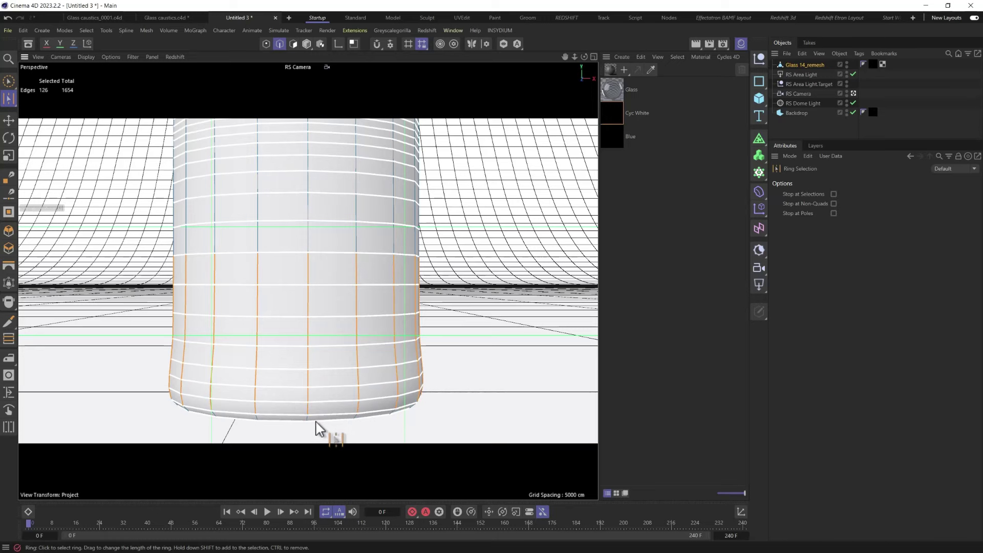
{"action": "left_click", "coordinate": [310, 424], "text": "shift"}
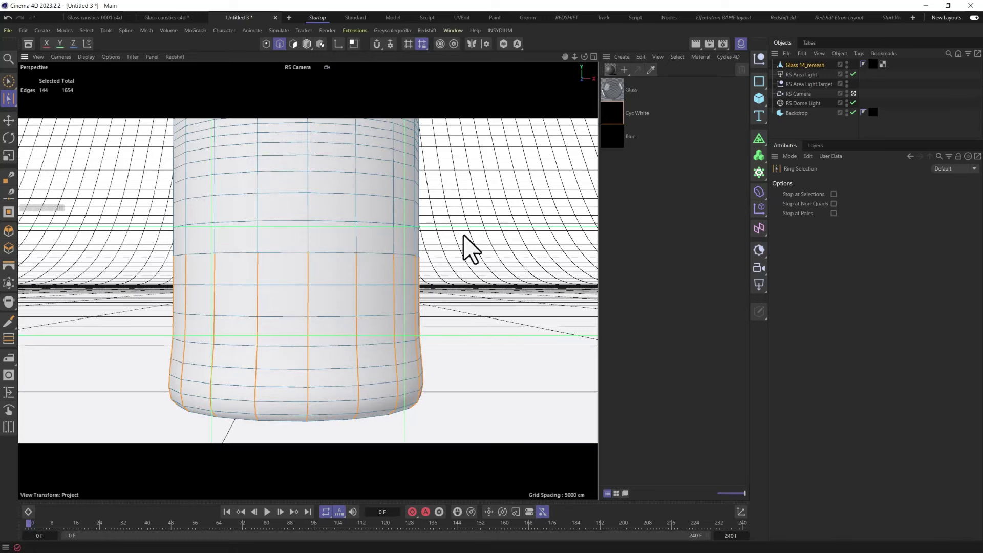
Step: Bevel the selected vertical edges into narrow strips with an offset of about 0.08 cm
{"action": "right_click", "coordinate": [345, 307]}
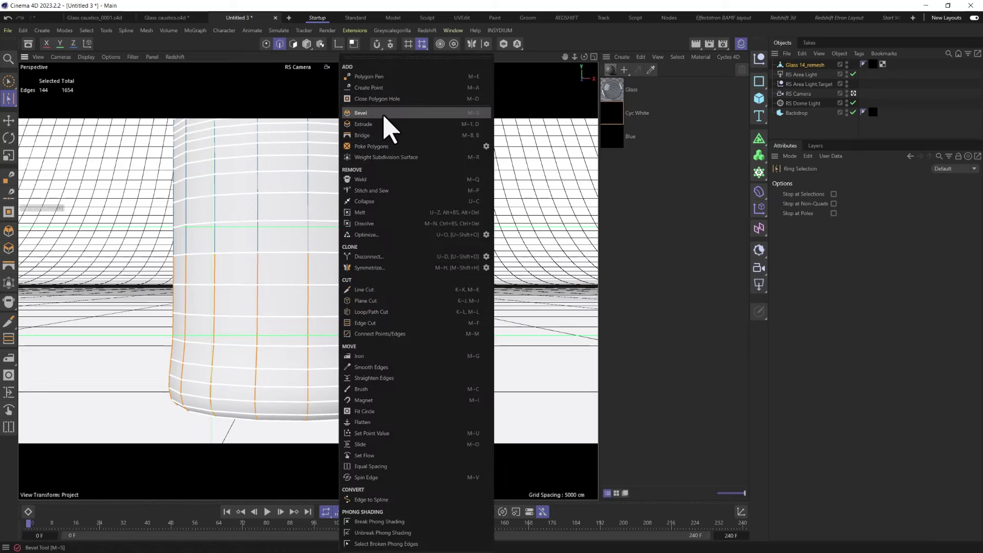
{"action": "left_click", "coordinate": [362, 113]}
{"action": "left_click_drag", "start_coordinate": [328, 307], "coordinate": [330, 307]}
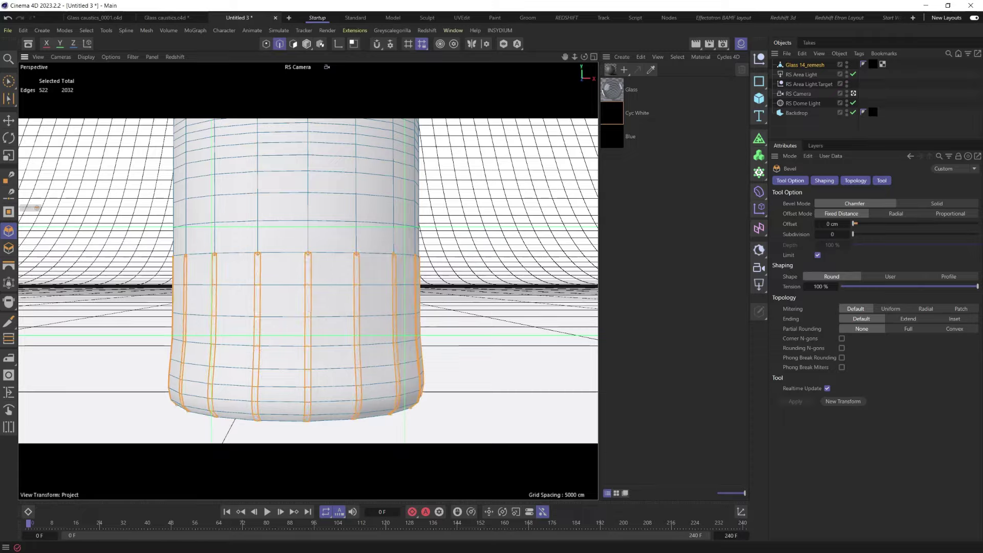
{"action": "left_click_drag", "start_coordinate": [325, 313], "coordinate": [344, 339], "text": "alt"}
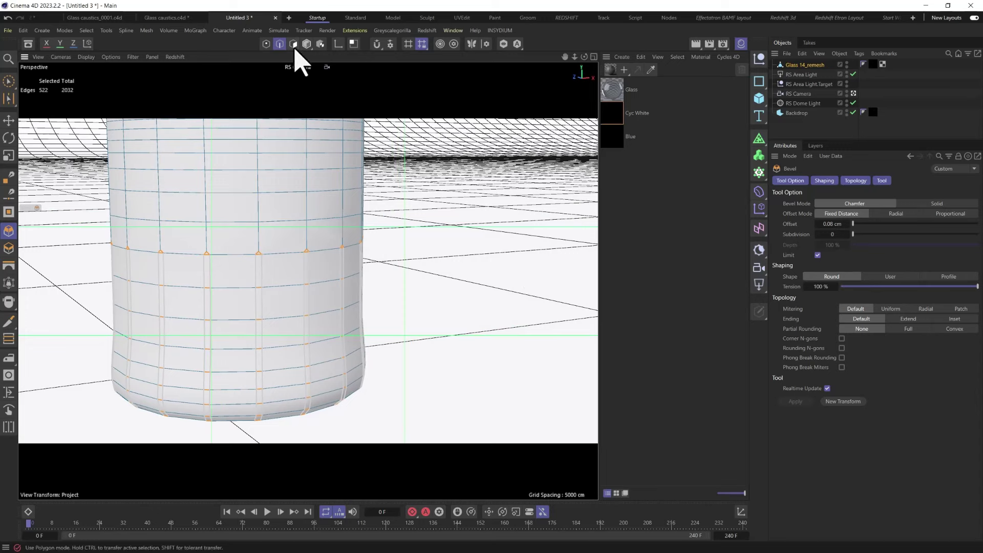
Step: Extrude the beveled strips outward as polygons to form raised vertical ribs around the lower half of the glass
{"action": "left_click", "coordinate": [293, 44], "text": "ctrl"}
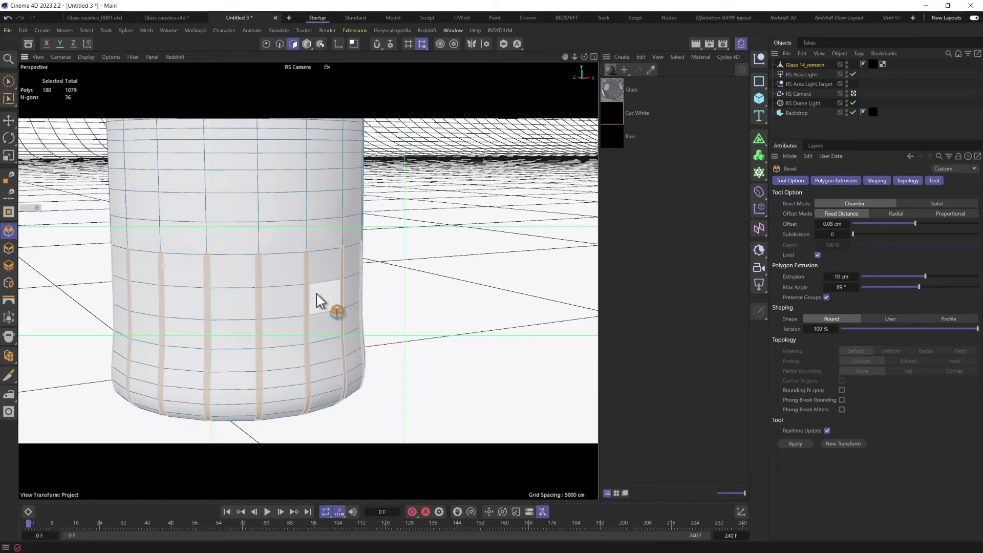
{"action": "scroll", "coordinate": [315, 301], "scroll_direction": "up", "scroll_amount": 5}
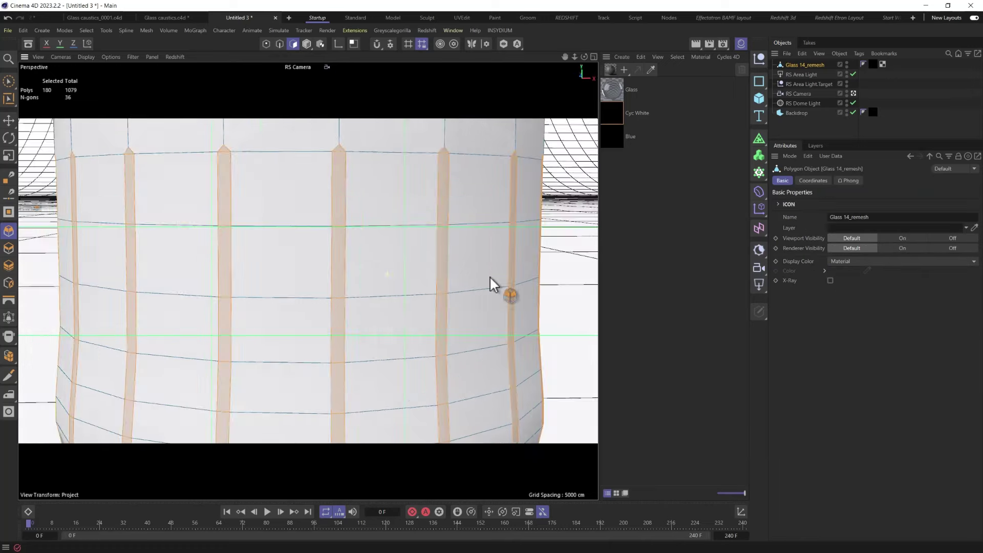
{"action": "key", "text": "ctrl+z"}
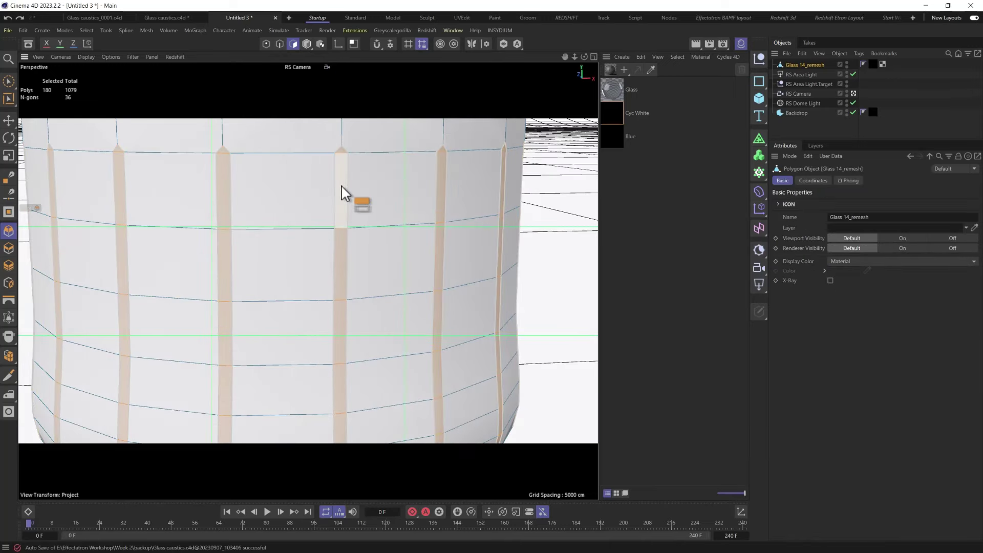
{"action": "left_click_drag", "start_coordinate": [341, 190], "coordinate": [389, 189]}
{"action": "key", "text": "ctrl+z"}
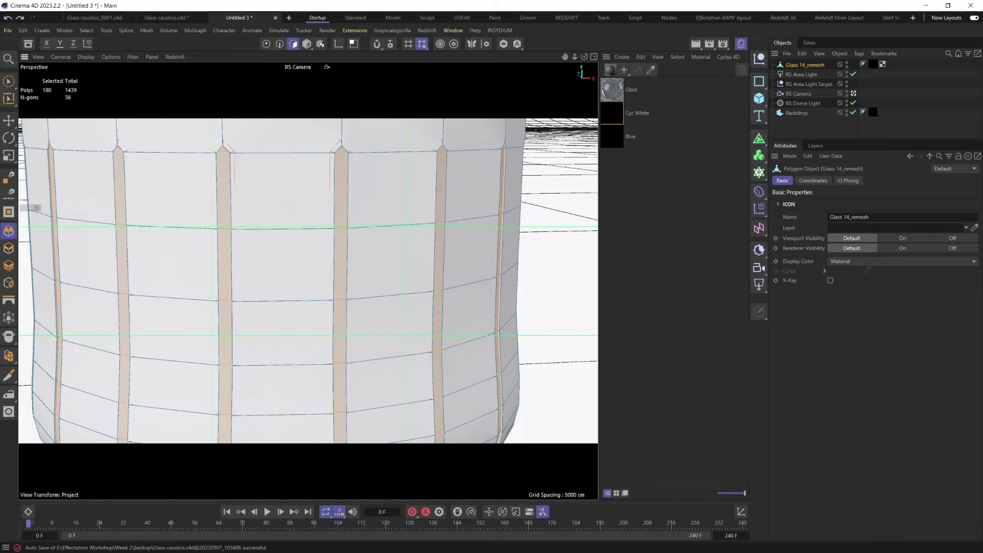
{"action": "key", "text": "ctrl+y"}
{"action": "key", "text": "ctrl+y"}
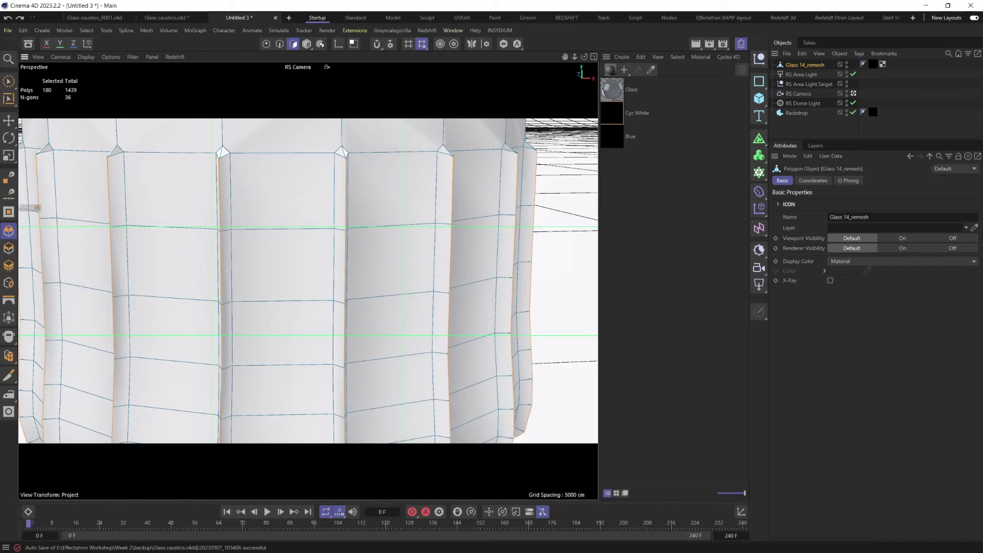
{"action": "left_click_drag", "start_coordinate": [425, 215], "coordinate": [394, 242]}
{"action": "right_click_drag", "start_coordinate": [394, 242], "coordinate": [317, 261], "text": "alt"}
{"action": "left_click_drag", "start_coordinate": [319, 268], "coordinate": [582, 197], "text": "alt"}
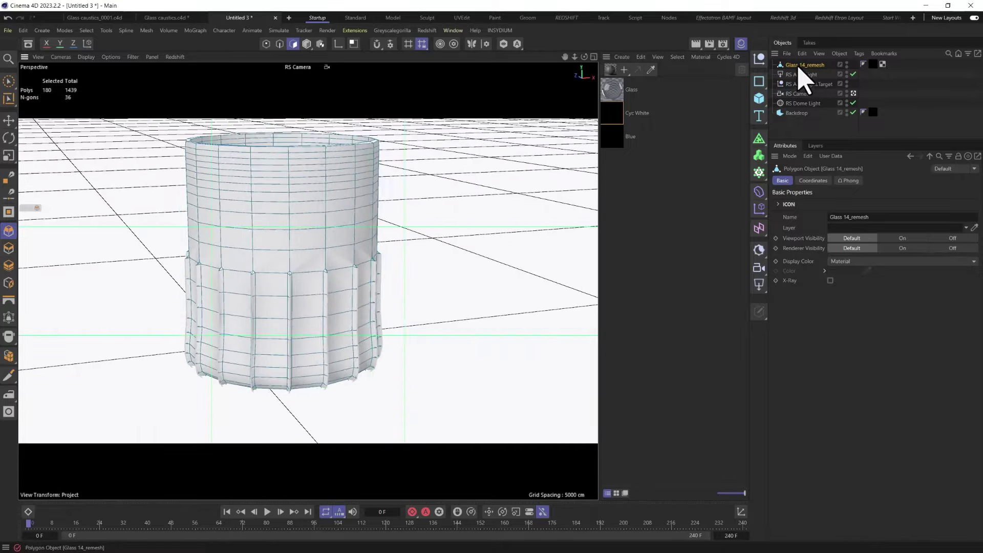
Step: Add a Twist deformer as a child of the remeshed glass and set its angle to 126°
{"action": "left_click", "coordinate": [307, 44]}
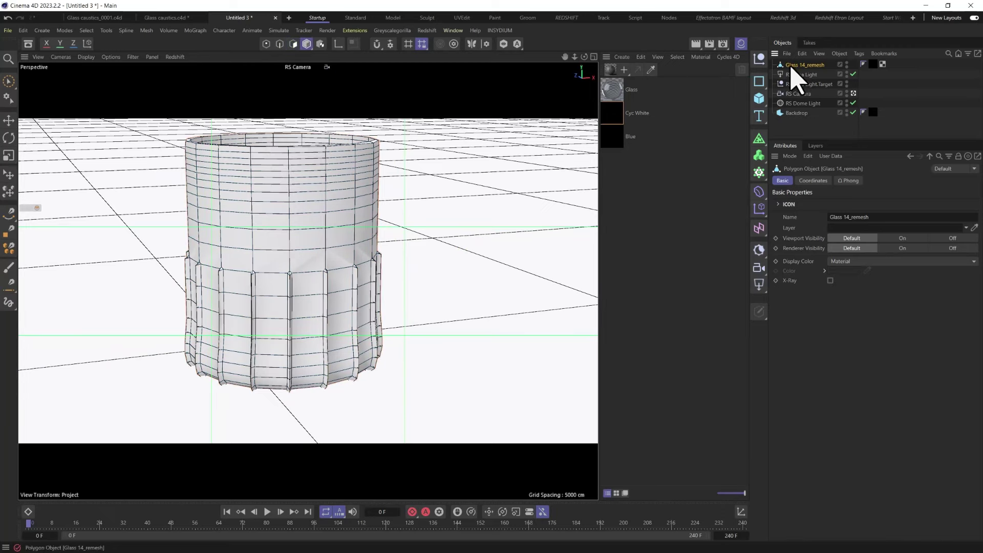
{"action": "left_click", "coordinate": [759, 193]}
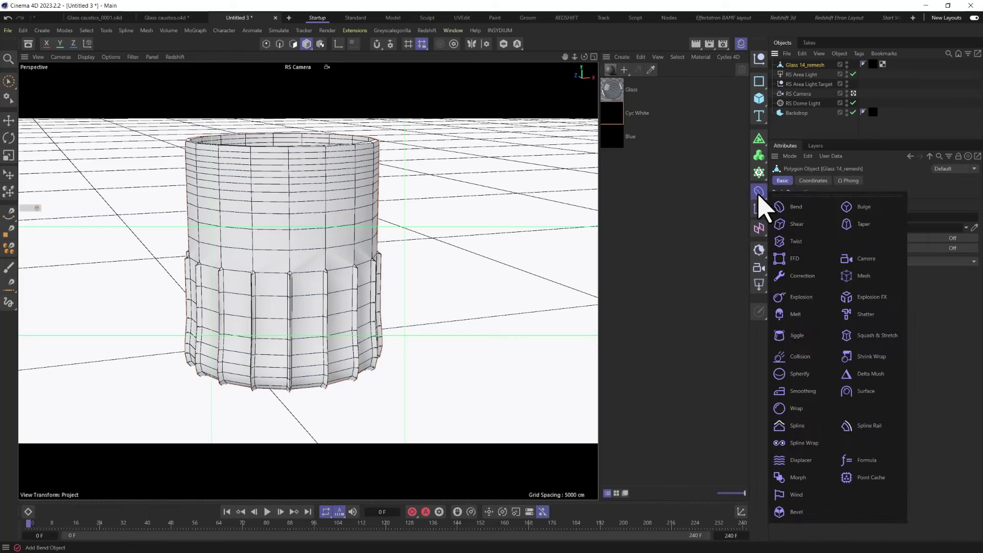
{"action": "left_click", "coordinate": [795, 241], "text": "shift"}
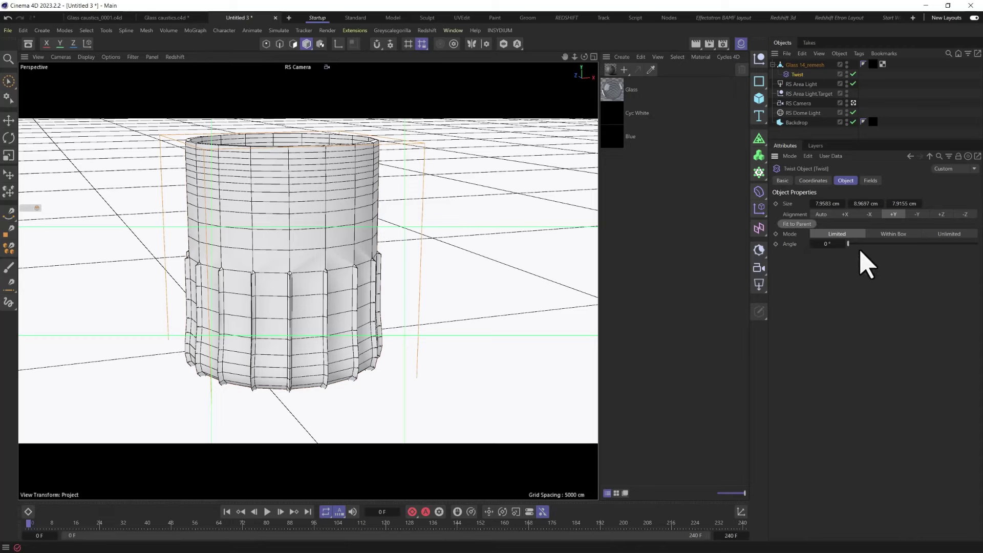
{"action": "left_click_drag", "start_coordinate": [852, 244], "coordinate": [925, 245]}
{"action": "left_click_drag", "start_coordinate": [334, 302], "coordinate": [279, 294], "text": "alt"}
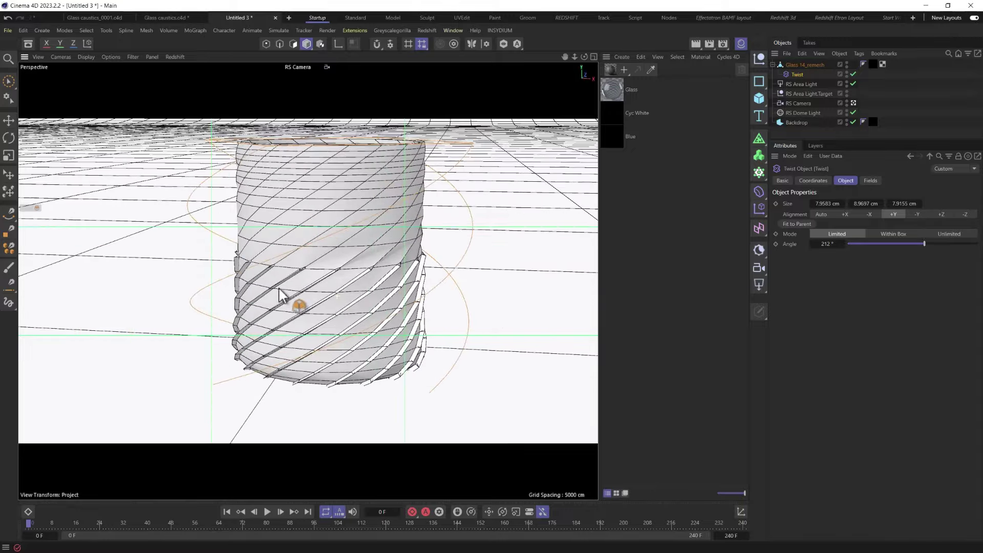
{"action": "left_click_drag", "start_coordinate": [924, 245], "coordinate": [894, 244]}
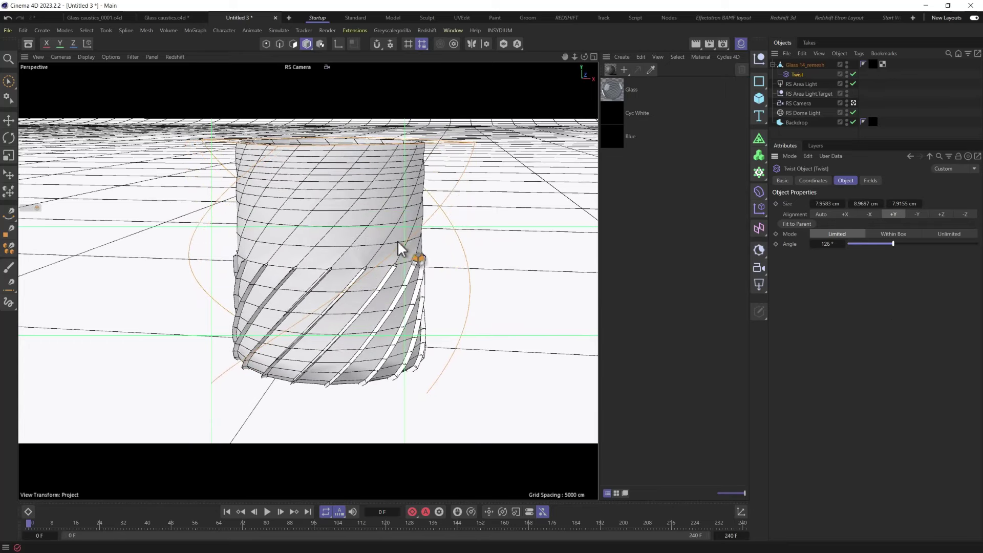
Step: Bake the twist into the mesh by applying Connect Objects + Delete to the remeshed glass and its Twist deformer
{"action": "left_click", "coordinate": [796, 65], "text": "ctrl"}
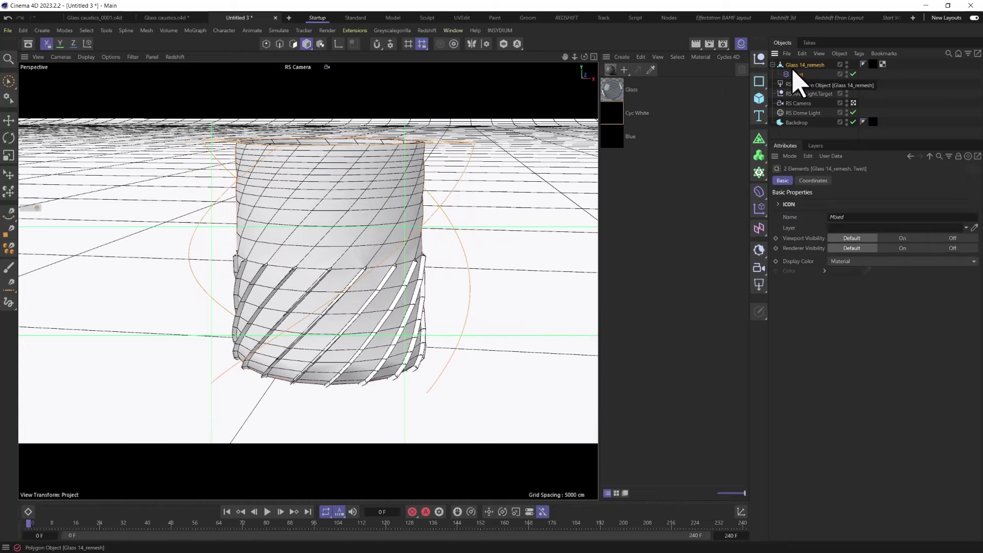
{"action": "right_click", "coordinate": [796, 71]}
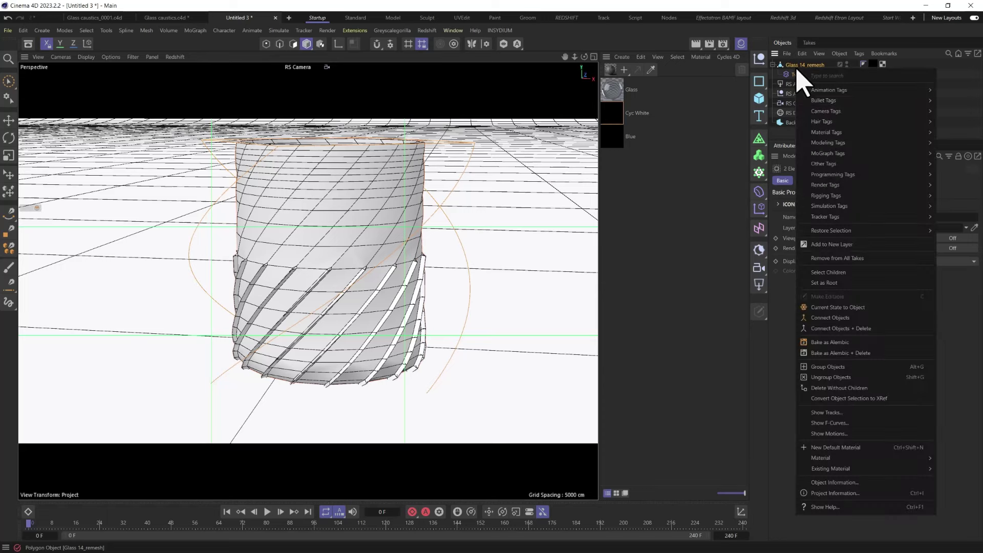
{"action": "left_click", "coordinate": [852, 329]}
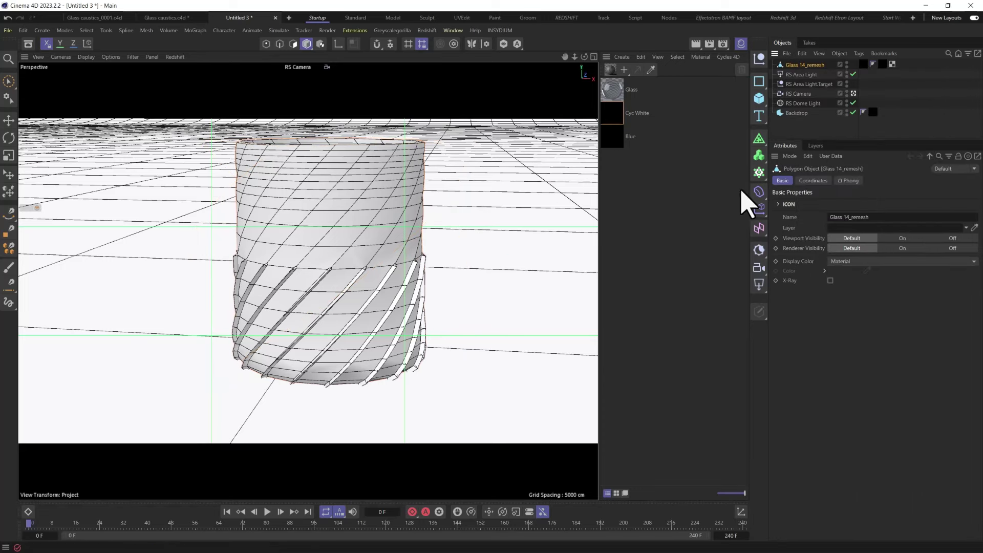
Step: Add a Subdivision Surface generator as the parent of the remeshed glass to smooth the twisted ribs
{"action": "left_click", "coordinate": [759, 138]}
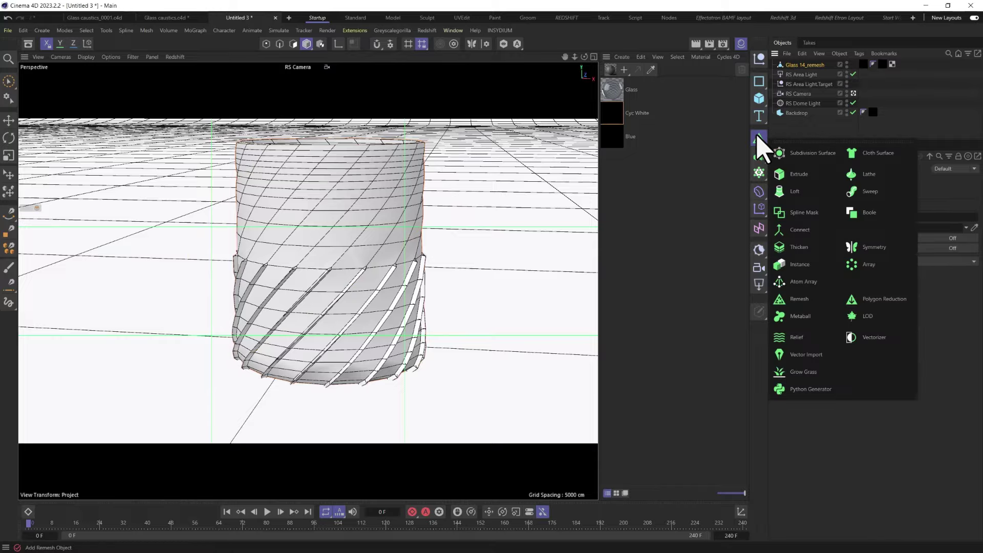
{"action": "left_click", "coordinate": [798, 152], "text": "alt"}
{"action": "scroll", "coordinate": [322, 278], "scroll_direction": "up", "scroll_amount": 5}
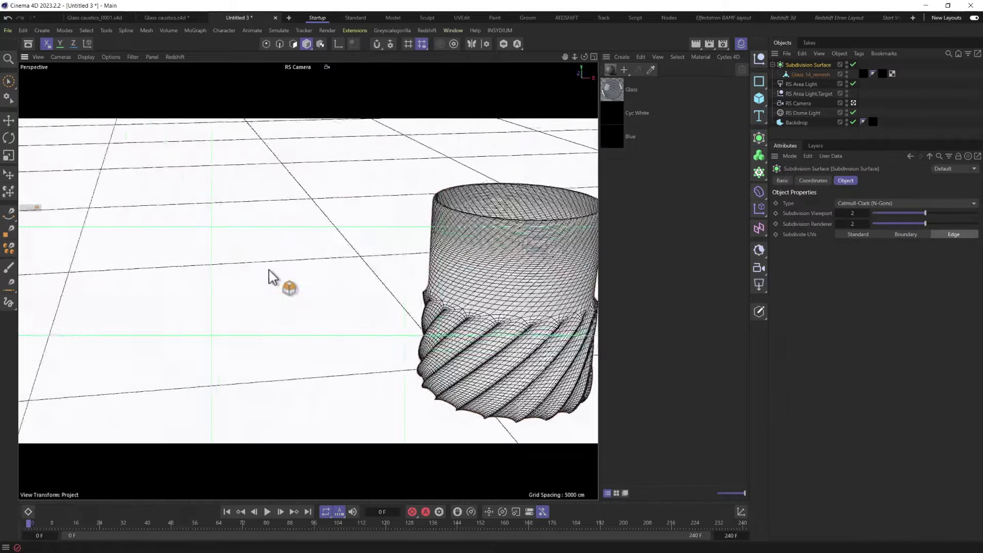
{"action": "left_click_drag", "start_coordinate": [269, 269], "coordinate": [302, 299], "text": "alt"}
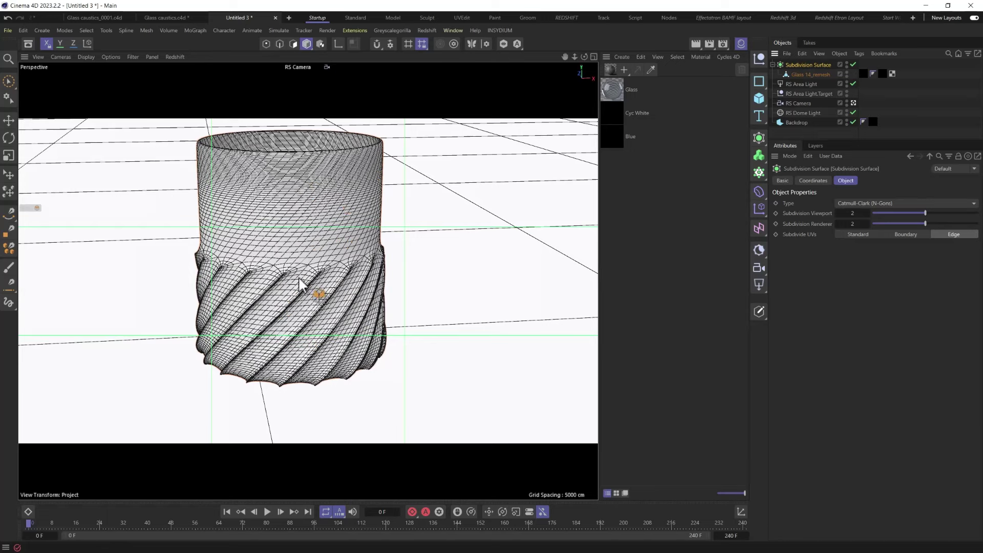
Step: Add a Remesh generator as the parent of the Subdivision Surface, using ZRemesher at 100% mesh density
{"action": "left_click", "coordinate": [759, 137]}
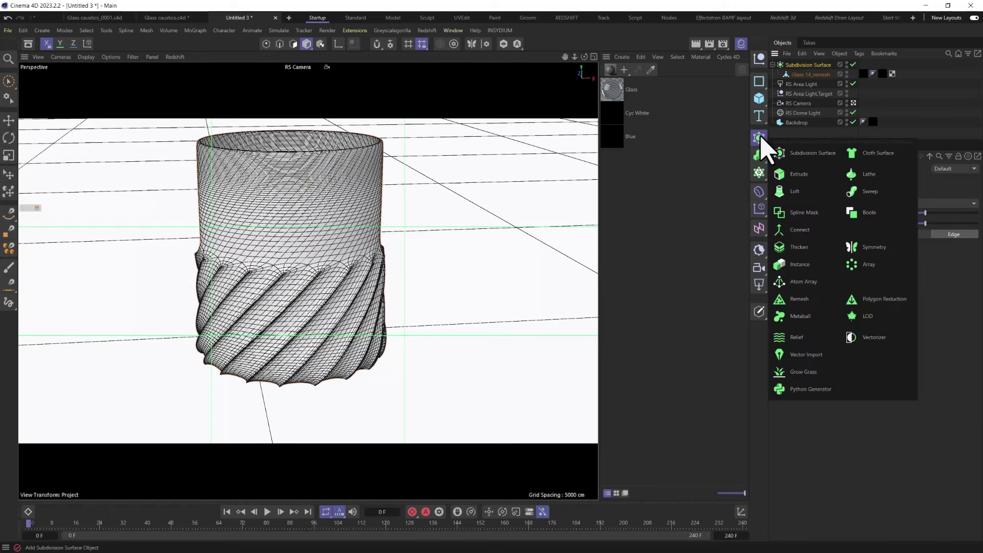
{"action": "left_click", "coordinate": [800, 298]}
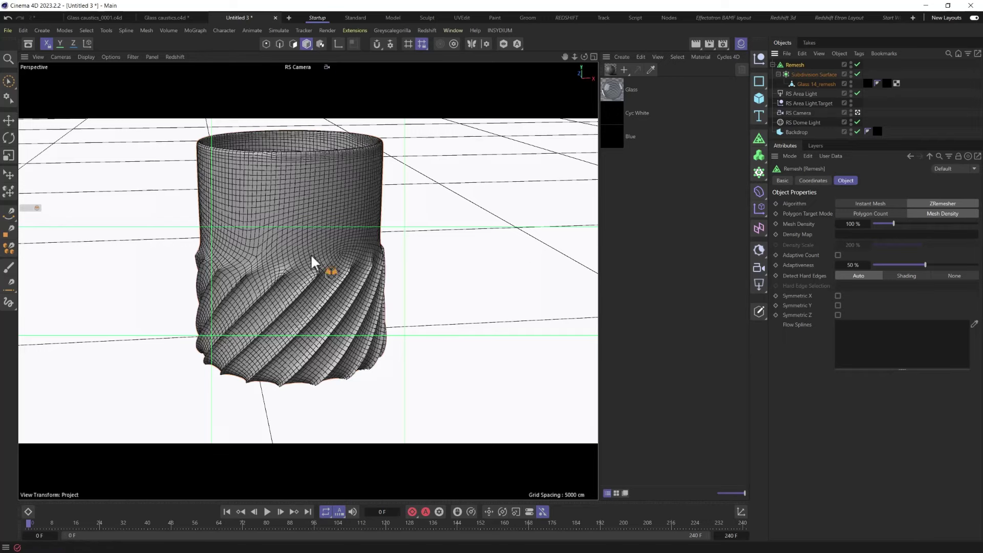
{"action": "left_click_drag", "start_coordinate": [237, 253], "coordinate": [412, 222], "text": "alt"}
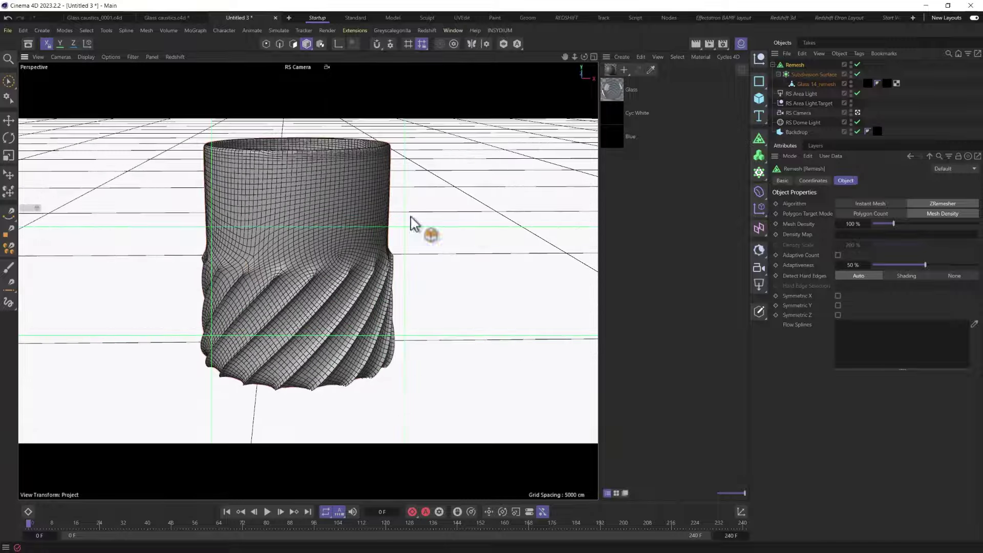
Step: Bake the Remesh hierarchy into a single polygon object with Connect Objects + Delete
{"action": "right_click", "coordinate": [794, 66]}
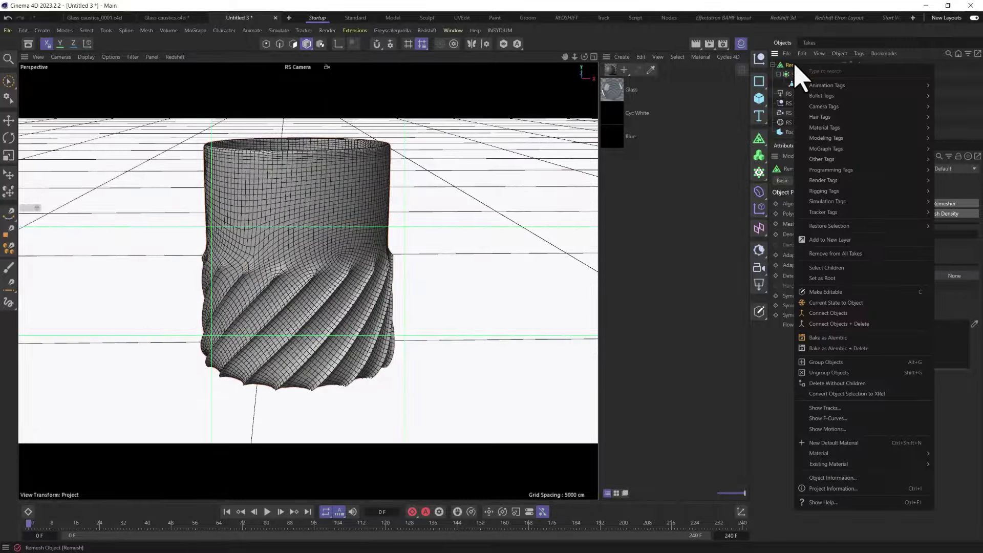
{"action": "left_click", "coordinate": [834, 325]}
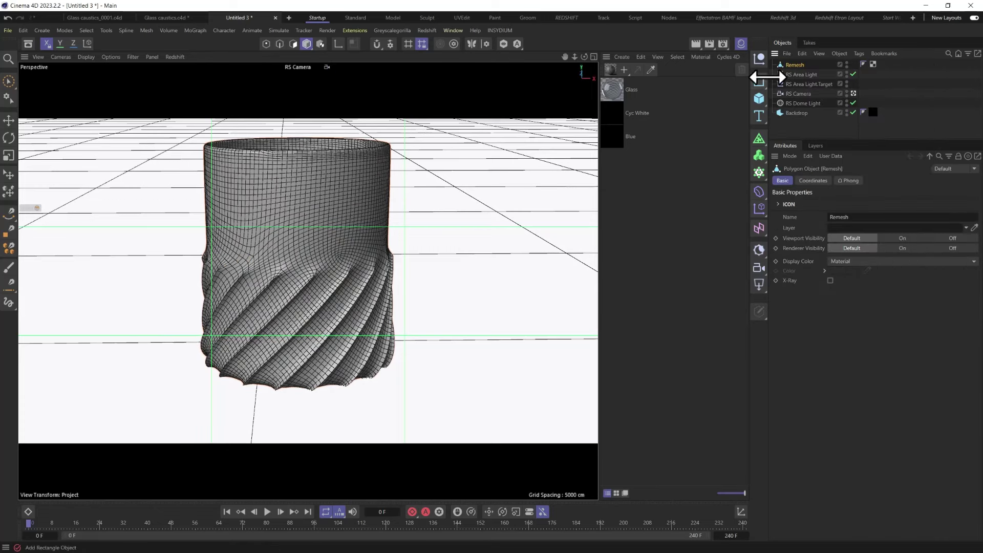
{"action": "left_click_drag", "start_coordinate": [791, 67], "coordinate": [565, 177]}
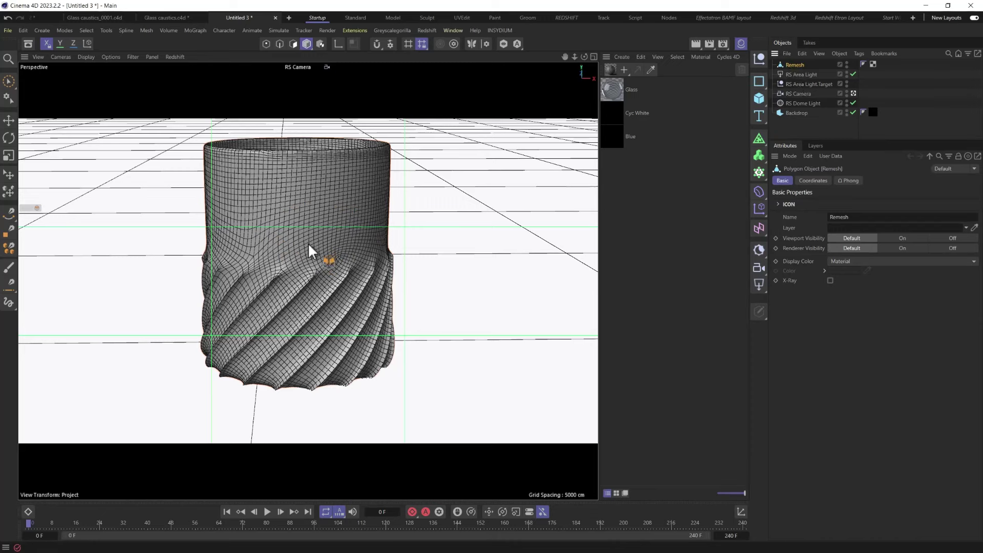
{"action": "left_click", "coordinate": [759, 192]}
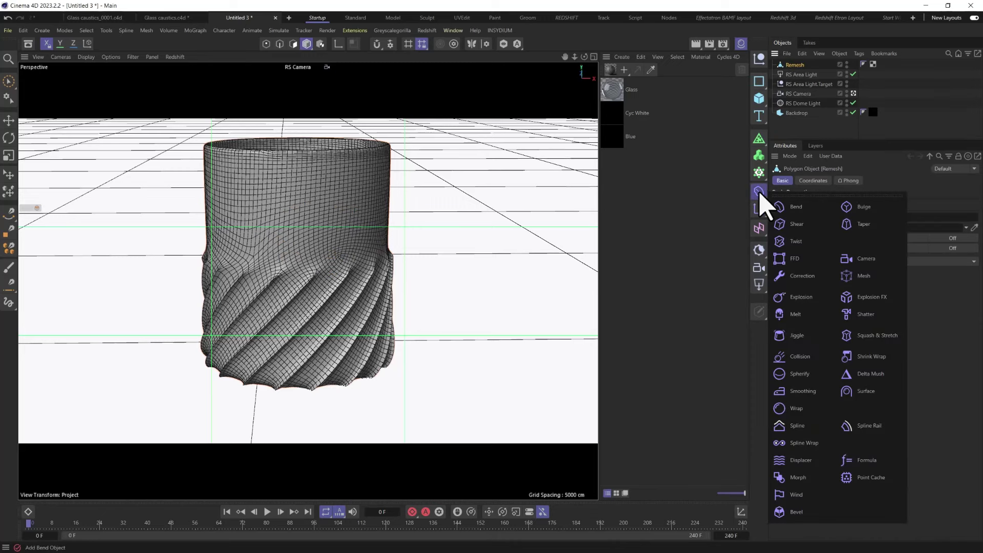
{"action": "left_click", "coordinate": [795, 241], "text": "shift"}
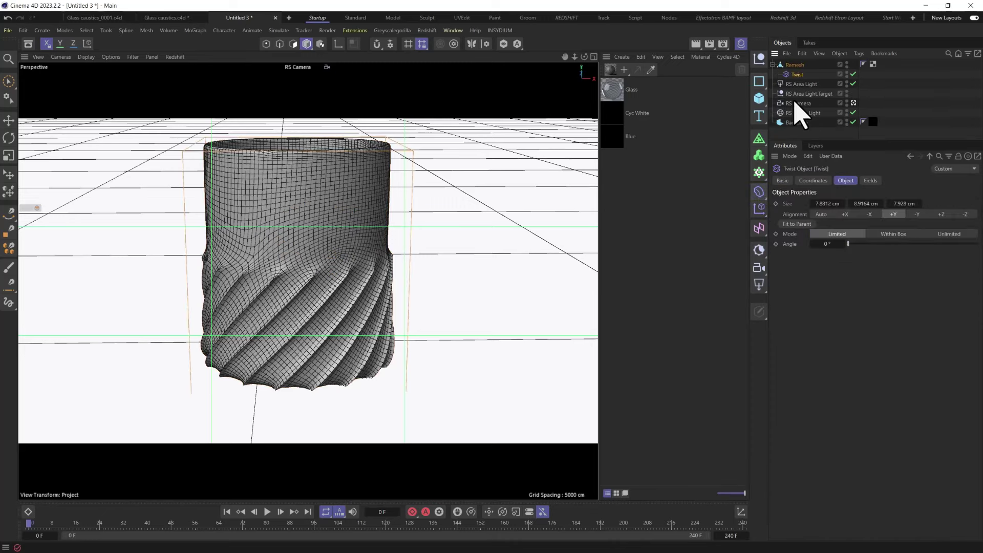
{"action": "left_click_drag", "start_coordinate": [849, 244], "coordinate": [830, 252]}
{"action": "key", "text": "ctrl+z"}
Step: Add a Taper deformer under the baked glass, aligned to -Y with 42% strength and 300% curvature, to narrow the base
{"action": "left_click", "coordinate": [760, 192]}
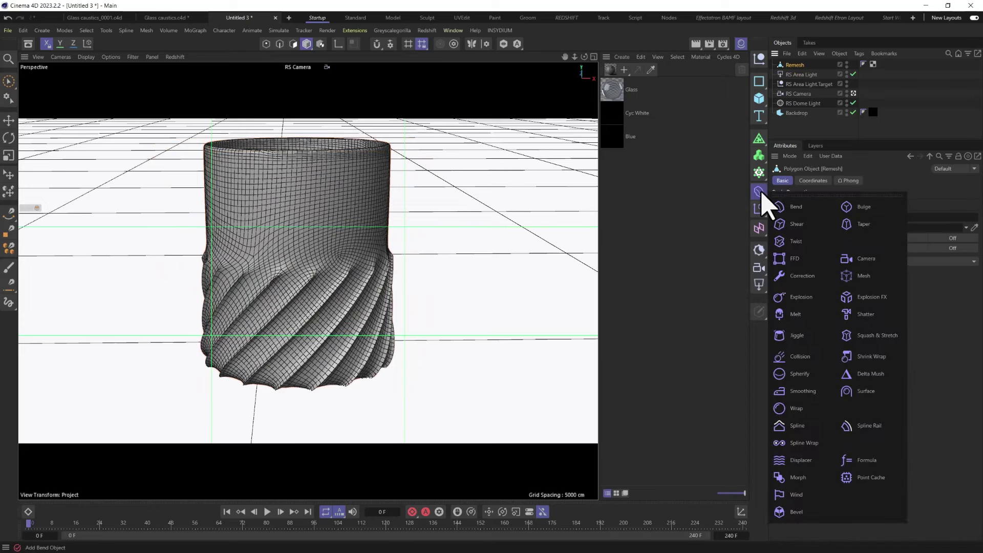
{"action": "left_click", "coordinate": [863, 225]}
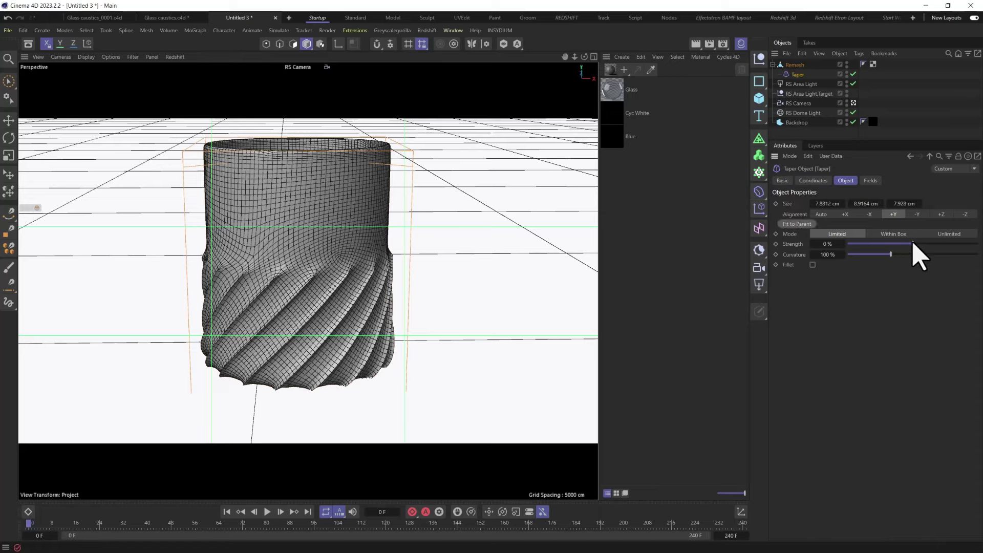
{"action": "mouse_move", "coordinate": [912, 244]}
{"action": "left_mouse_down"}
{"action": "mouse_move", "coordinate": [938, 244]}
{"action": "mouse_move", "coordinate": [882, 242]}
{"action": "mouse_move", "coordinate": [939, 242]}
{"action": "mouse_move", "coordinate": [943, 230]}
{"action": "mouse_move", "coordinate": [897, 241]}
{"action": "left_mouse_up"}
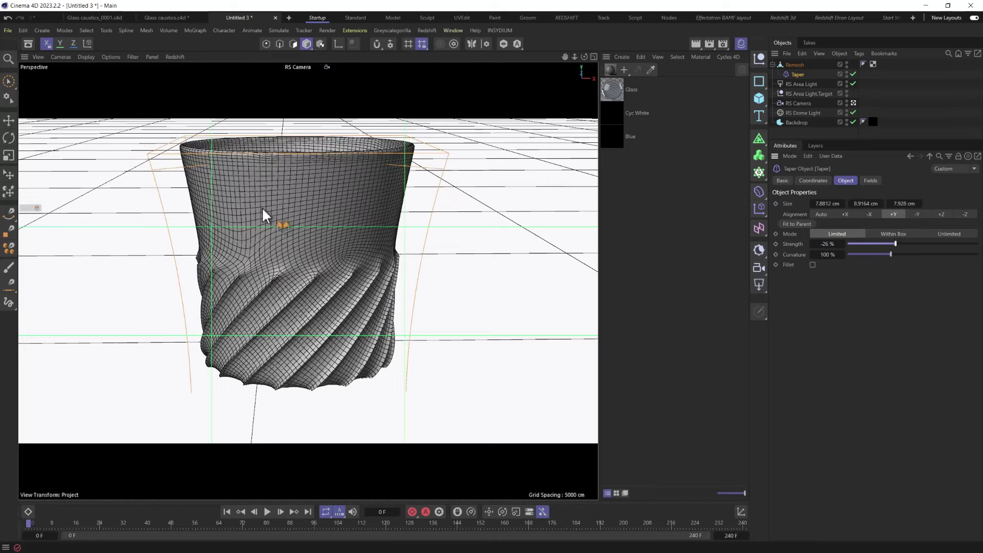
{"action": "key", "text": "ctrl+z"}
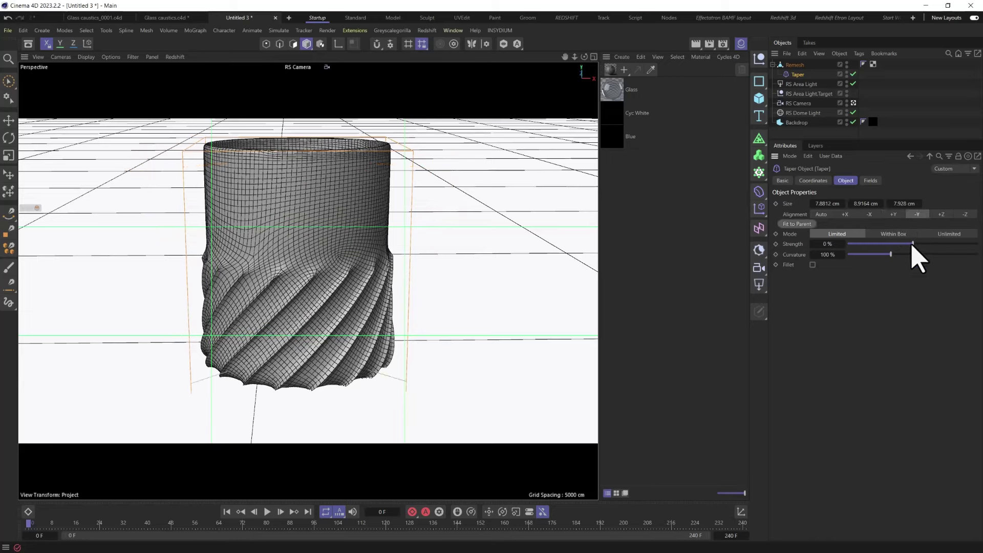
{"action": "left_click_drag", "start_coordinate": [912, 244], "coordinate": [981, 235]}
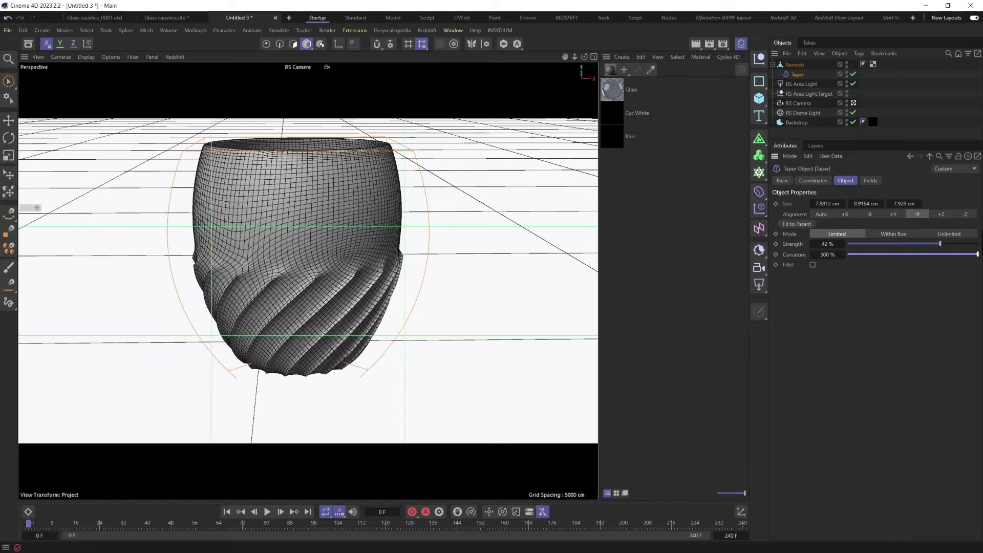
Step: Move the tapered glass down about 0.97 cm toward the backdrop floor
{"action": "left_click", "coordinate": [797, 67]}
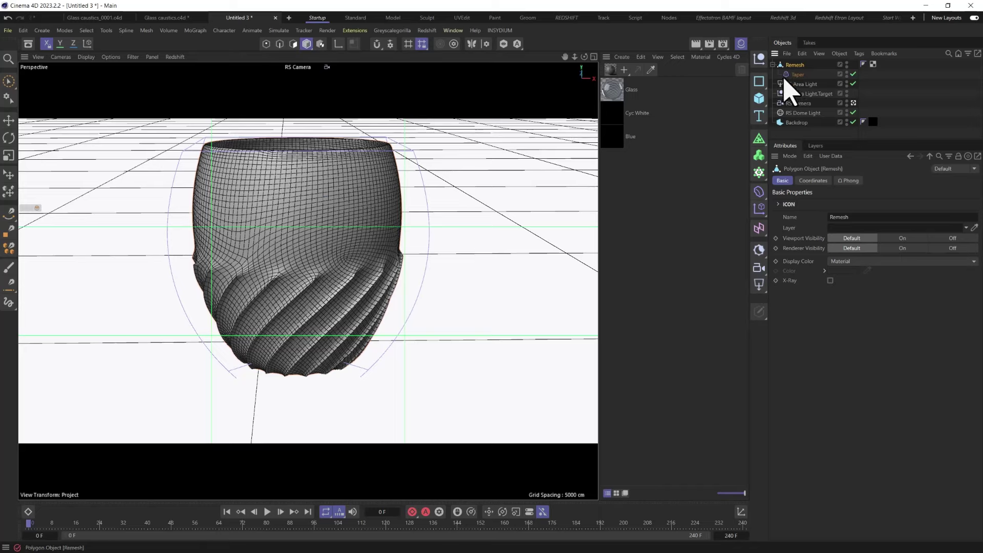
{"action": "key", "text": "t"}
{"action": "key", "text": "x"}
{"action": "mouse_move", "coordinate": [293, 186]}
{"action": "left_mouse_down"}
{"action": "mouse_move", "coordinate": [299, 207]}
{"action": "mouse_move", "coordinate": [290, 189]}
{"action": "left_mouse_up"}
{"action": "left_click_drag", "start_coordinate": [275, 247], "coordinate": [309, 255], "text": "alt"}
{"action": "key", "text": "e"}
{"action": "left_click_drag", "start_coordinate": [279, 212], "coordinate": [281, 248]}
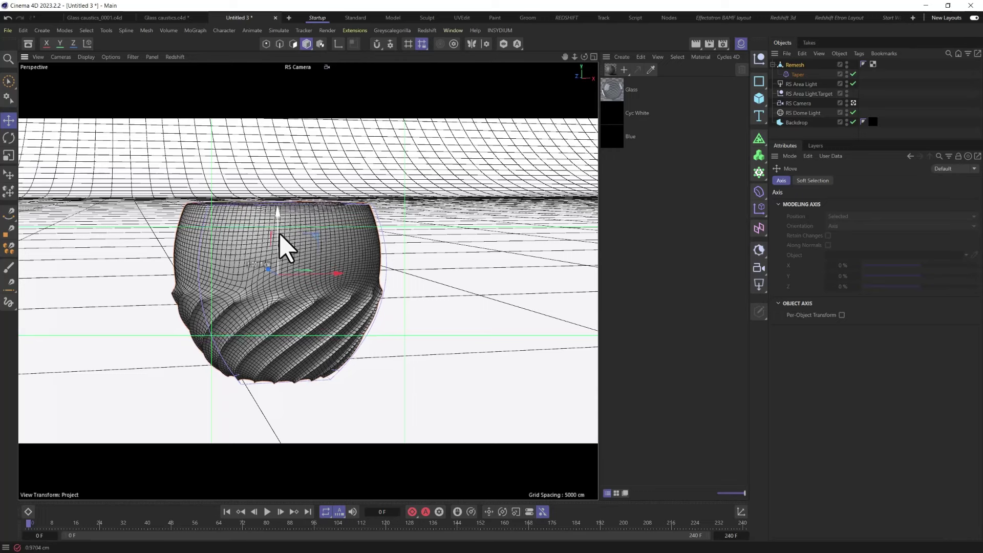
Step: Fine-tune the glass's height in the Front view so its base rests on the backdrop floor
{"action": "middle_click", "coordinate": [286, 283]}
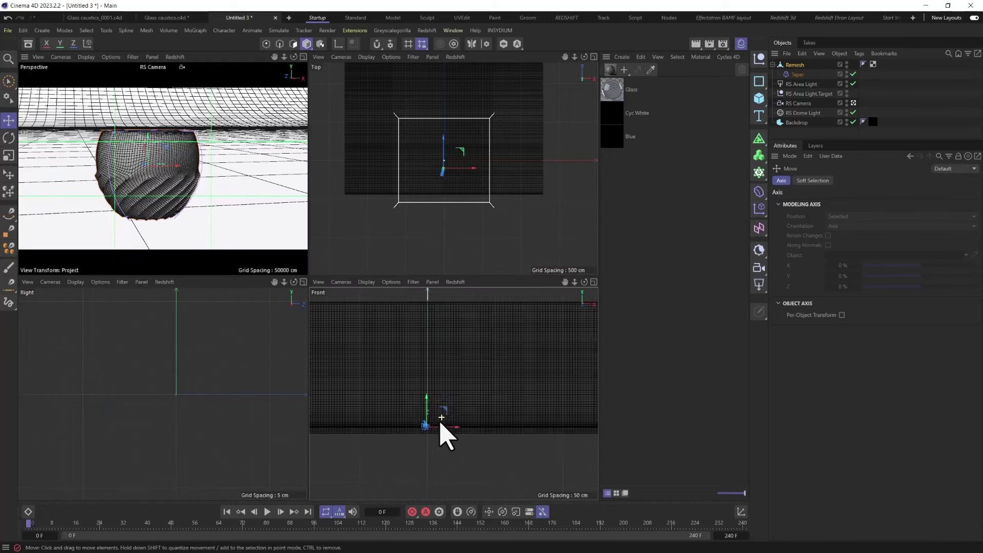
{"action": "scroll", "coordinate": [424, 426], "scroll_direction": "up", "scroll_amount": 15}
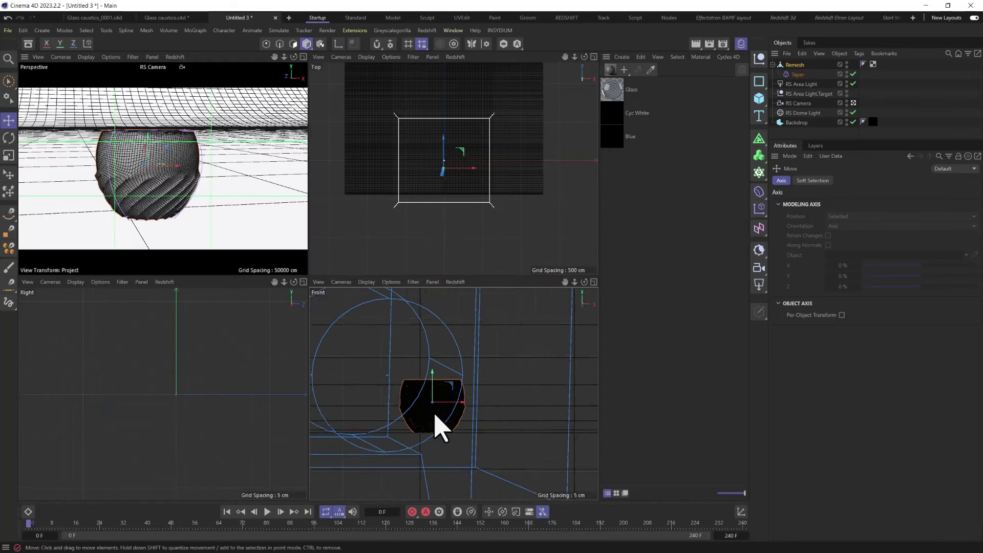
{"action": "scroll", "coordinate": [435, 416], "scroll_direction": "up", "scroll_amount": 2}
{"action": "left_click_drag", "start_coordinate": [432, 380], "coordinate": [432, 370]}
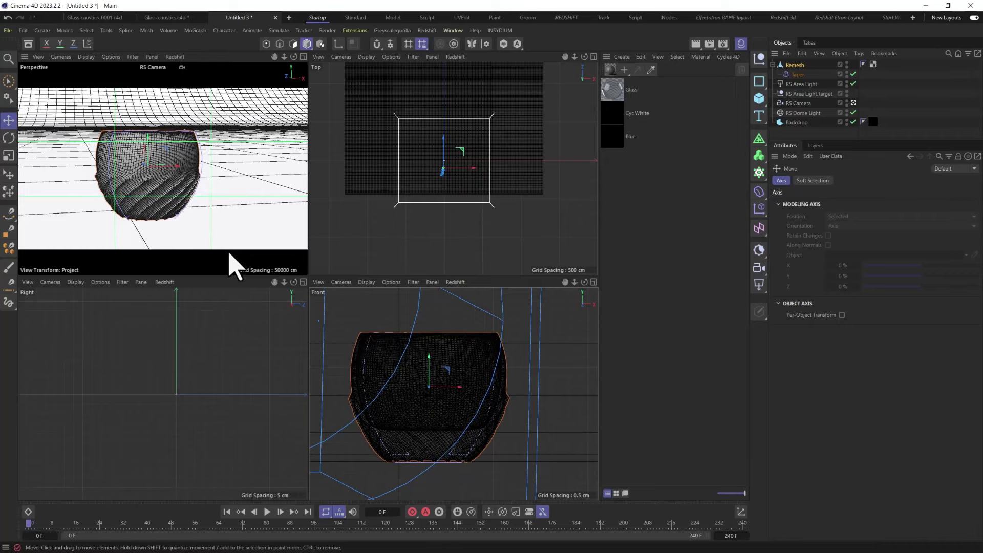
{"action": "middle_click", "coordinate": [137, 210]}
{"action": "left_click_drag", "start_coordinate": [233, 338], "coordinate": [279, 338], "text": "alt"}
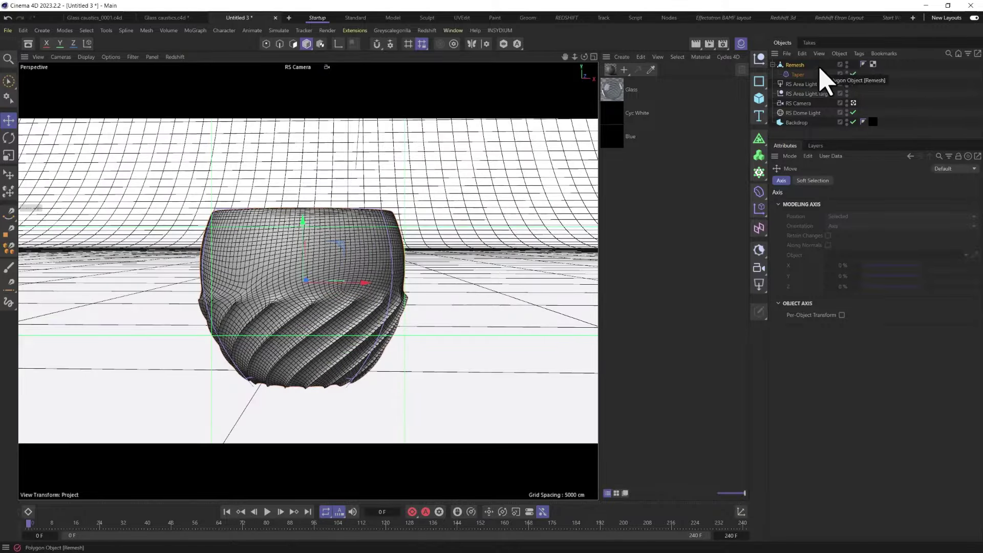
Step: Create a baked copy of the tapered glass from the mesh and its Taper deformer with Connect Objects, keeping the originals
{"action": "left_click", "coordinate": [795, 65]}
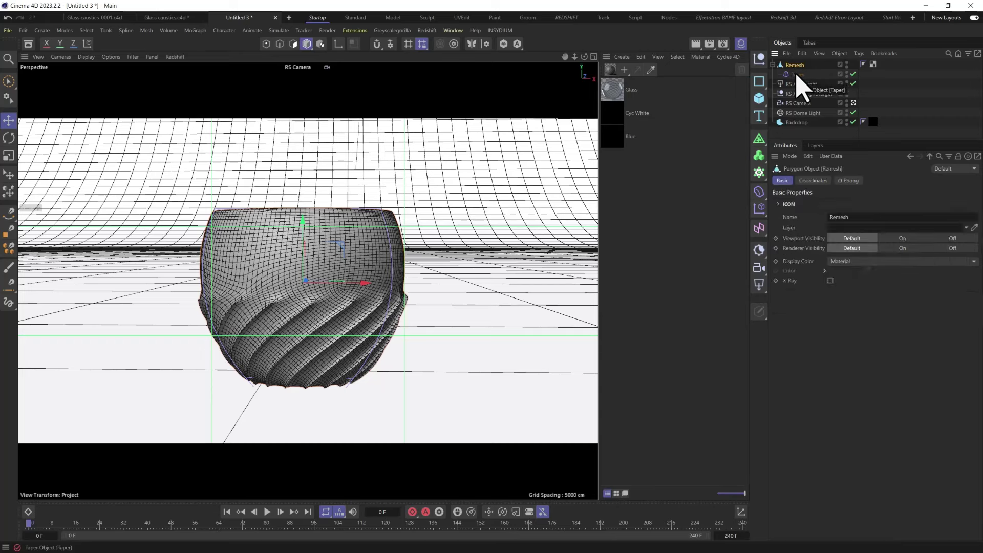
{"action": "left_click", "coordinate": [796, 74], "text": "ctrl"}
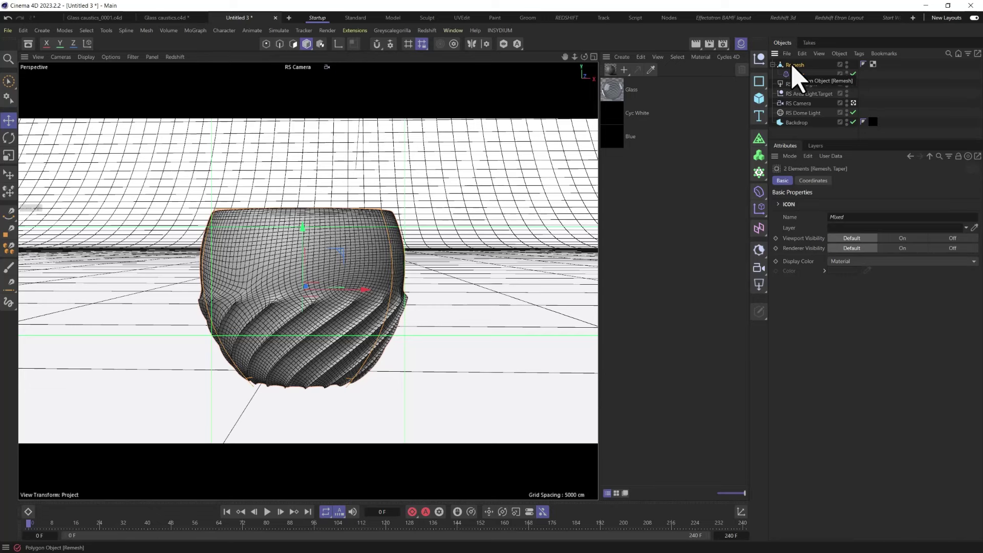
{"action": "right_click", "coordinate": [792, 66]}
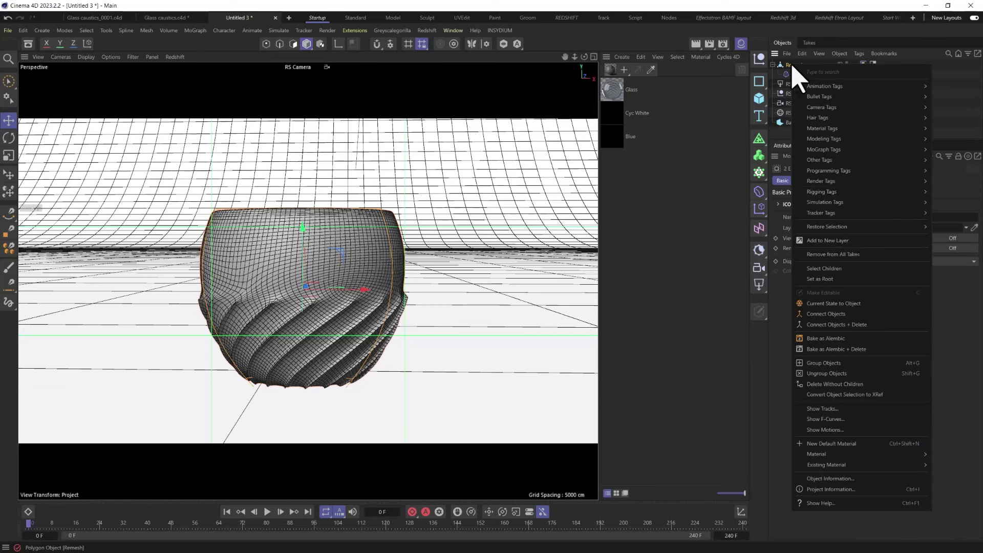
{"action": "left_click", "coordinate": [845, 326]}
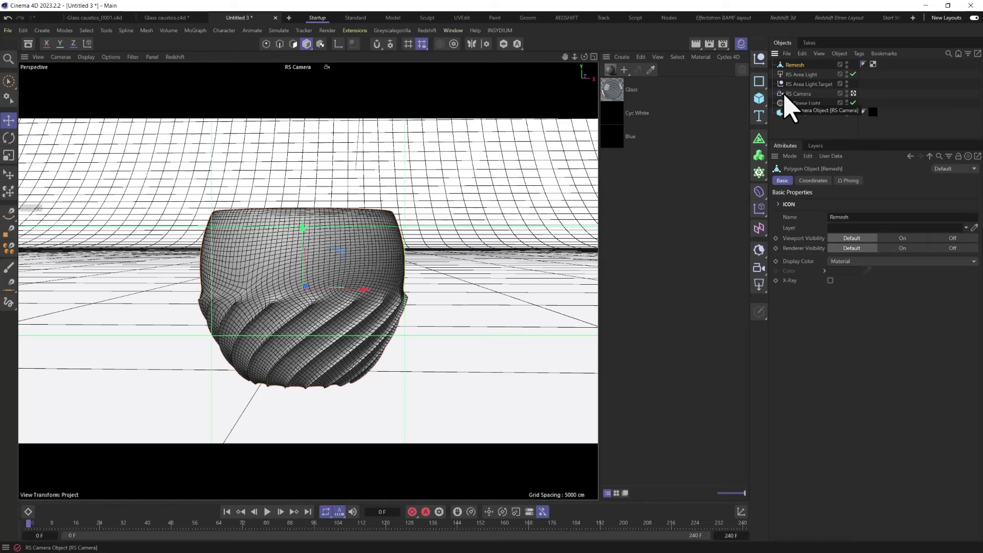
{"action": "right_click", "coordinate": [789, 67]}
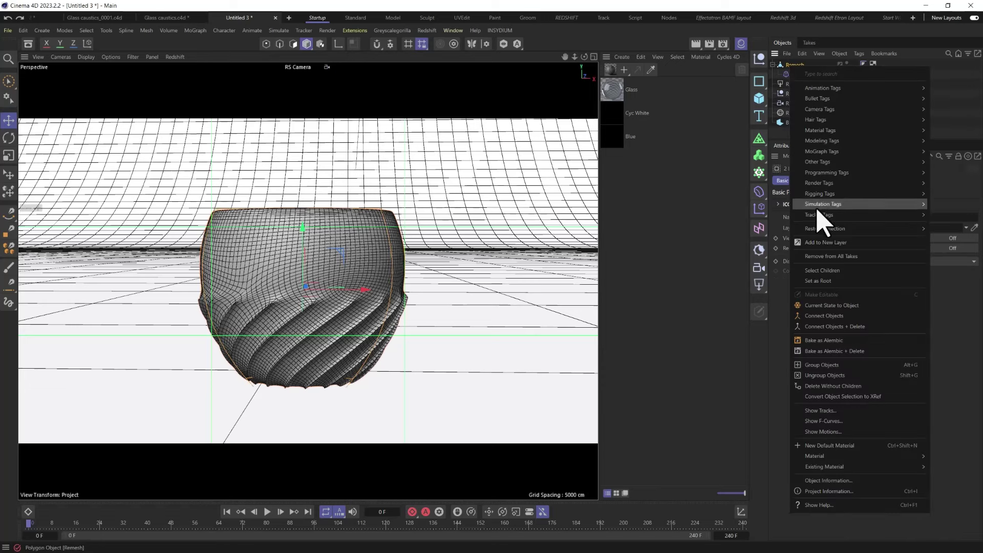
{"action": "left_click", "coordinate": [835, 315]}
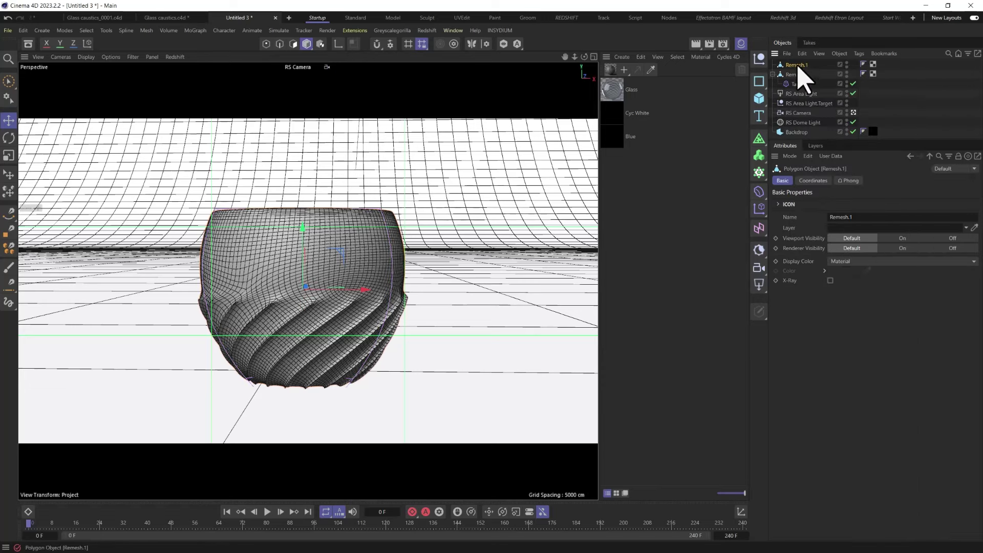
{"action": "left_click", "coordinate": [796, 84]}
{"action": "key", "text": "Delete"}
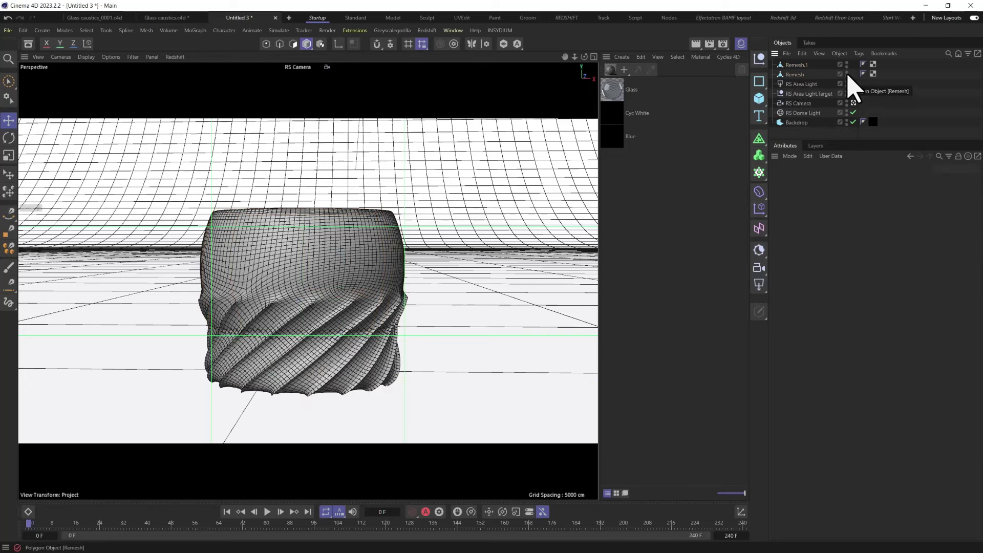
{"action": "left_click", "coordinate": [795, 74]}
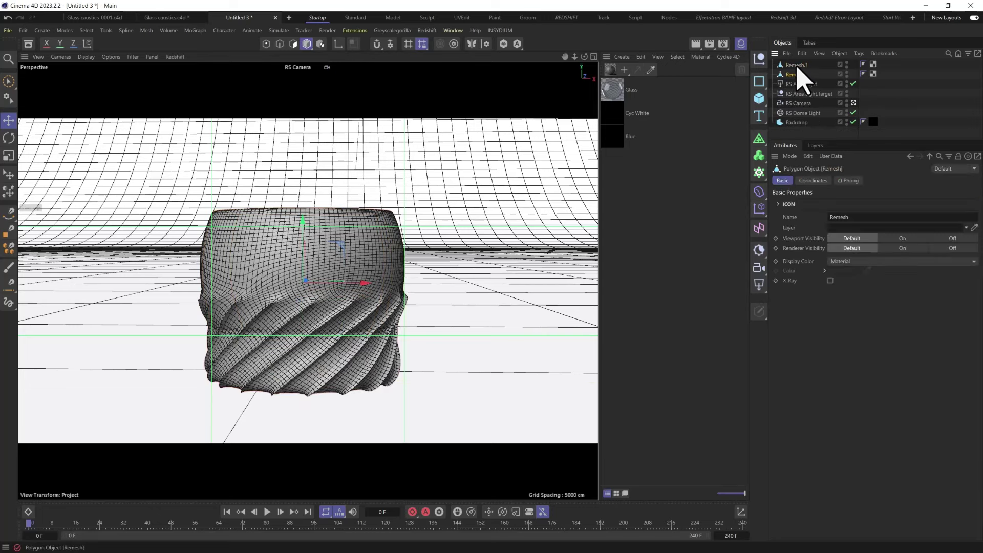
{"action": "key", "text": "Delete"}
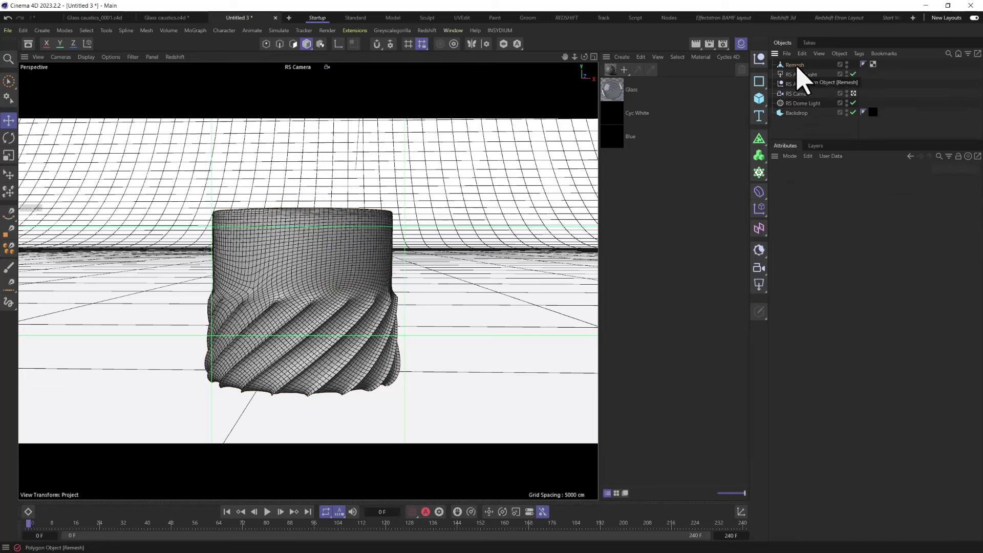
{"action": "key", "text": "ctrl+z"}
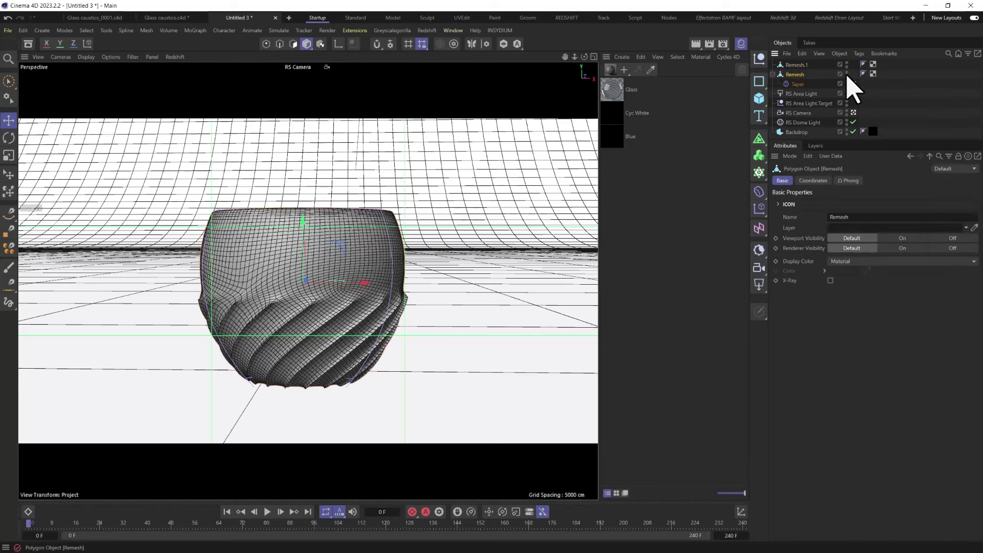
Step: Turn off viewport and renderer visibility for the original Remesh object and its Taper deformer
{"action": "left_click", "coordinate": [846, 74], "text": "ctrl"}
{"action": "left_click", "coordinate": [846, 74], "text": "ctrl"}
{"action": "left_click", "coordinate": [847, 83], "text": "alt"}
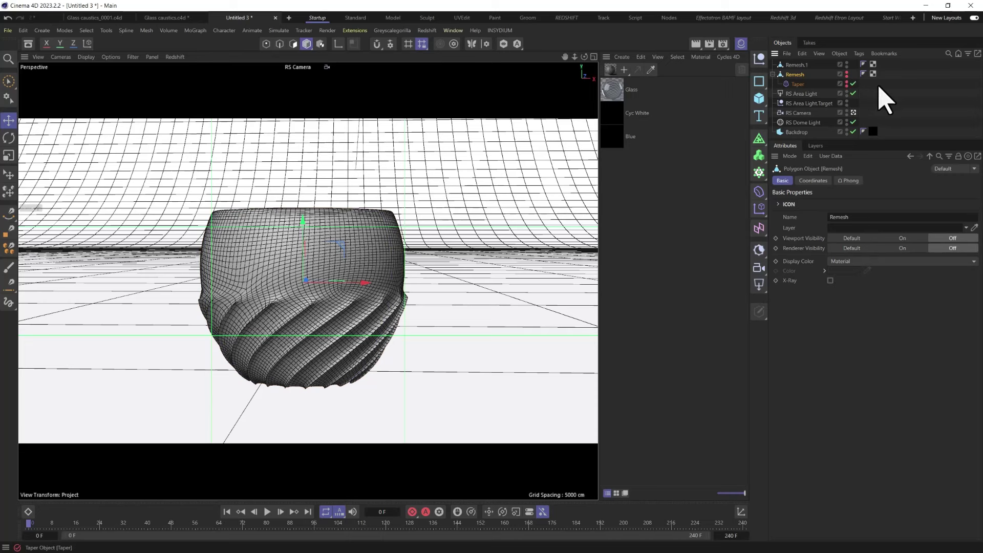
Step: Rename the baked copy Remesh.1 as Whiskey Glass
{"action": "left_click", "coordinate": [797, 65]}
{"action": "double_click", "coordinate": [798, 65]}
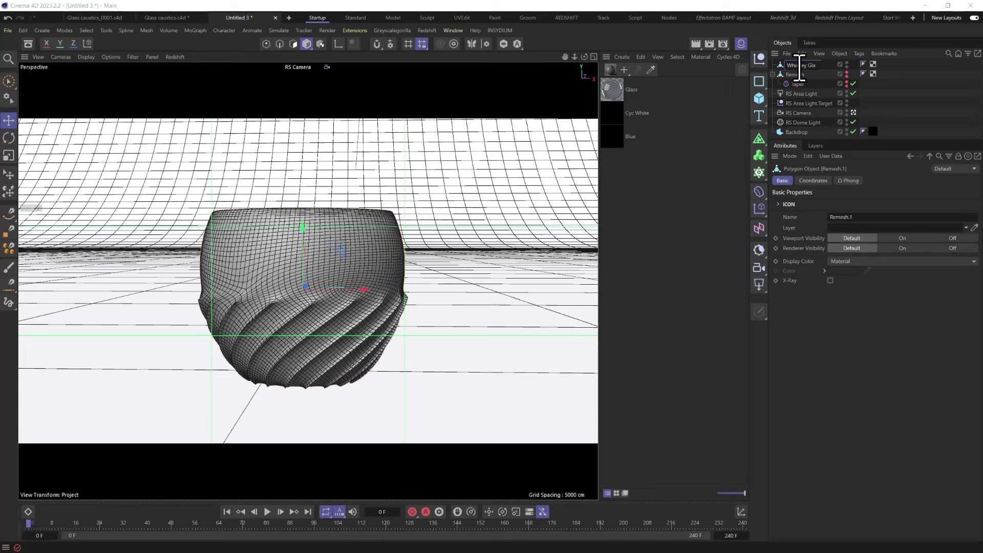
{"action": "key", "text": "Return"}
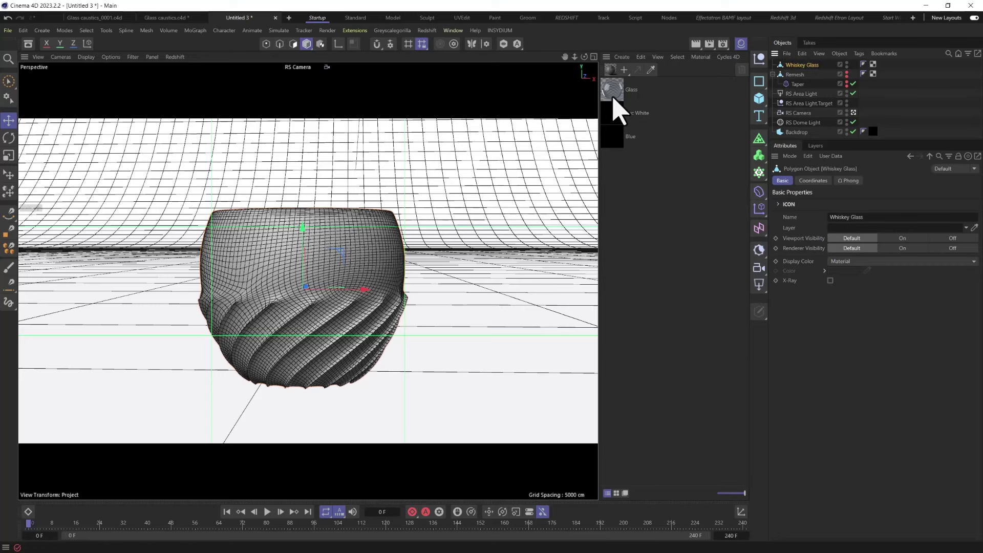
Step: Create a new Redshift starter standard material
{"action": "left_click", "coordinate": [610, 71]}
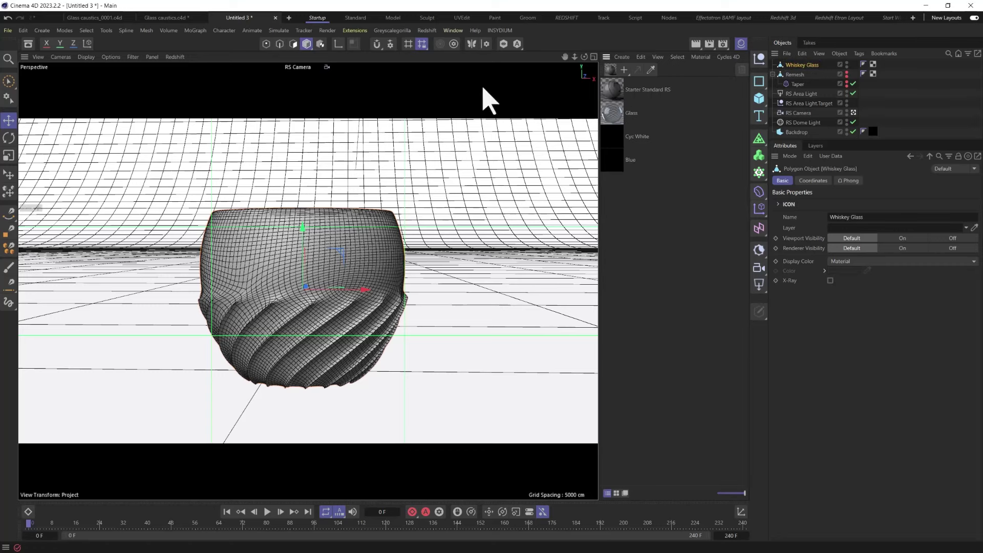
Step: Browse the asset library's ready-made glass materials, including the clear, distorted, imperfect and coloured variants
{"action": "left_click", "coordinate": [8, 59]}
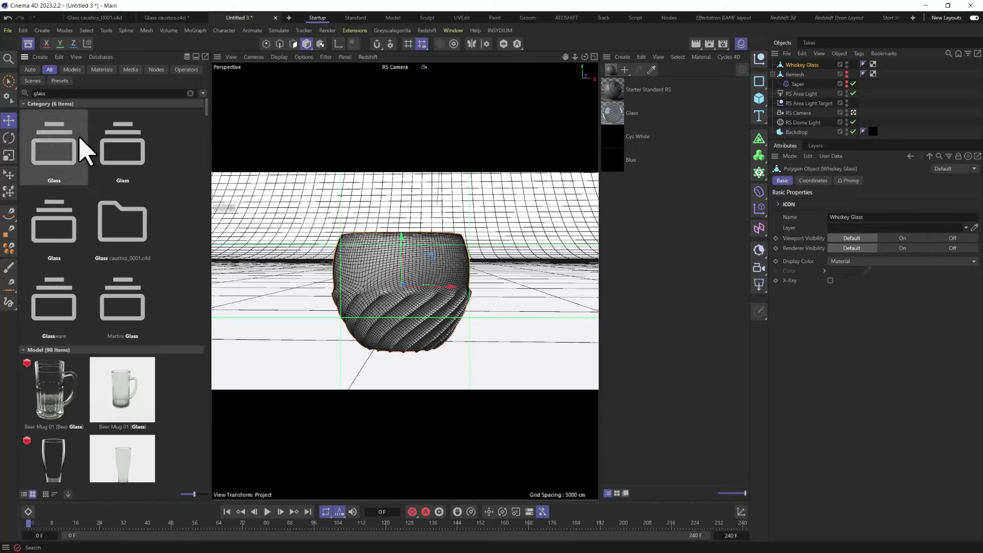
{"action": "scroll", "coordinate": [133, 240], "scroll_direction": "down", "scroll_amount": 15}
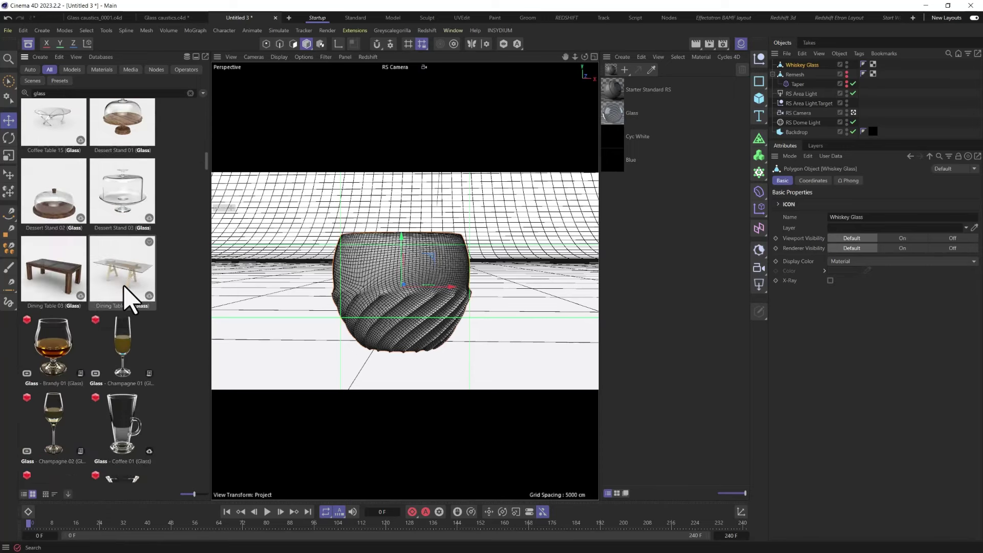
{"action": "scroll", "coordinate": [128, 302], "scroll_direction": "down", "scroll_amount": 3}
{"action": "left_click", "coordinate": [102, 69]}
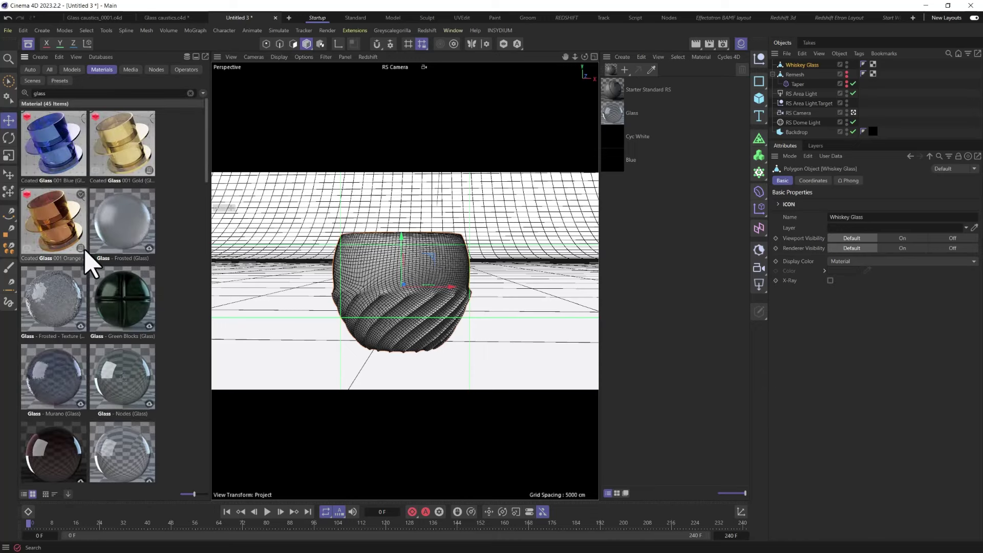
{"action": "scroll", "coordinate": [110, 225], "scroll_direction": "down", "scroll_amount": 3}
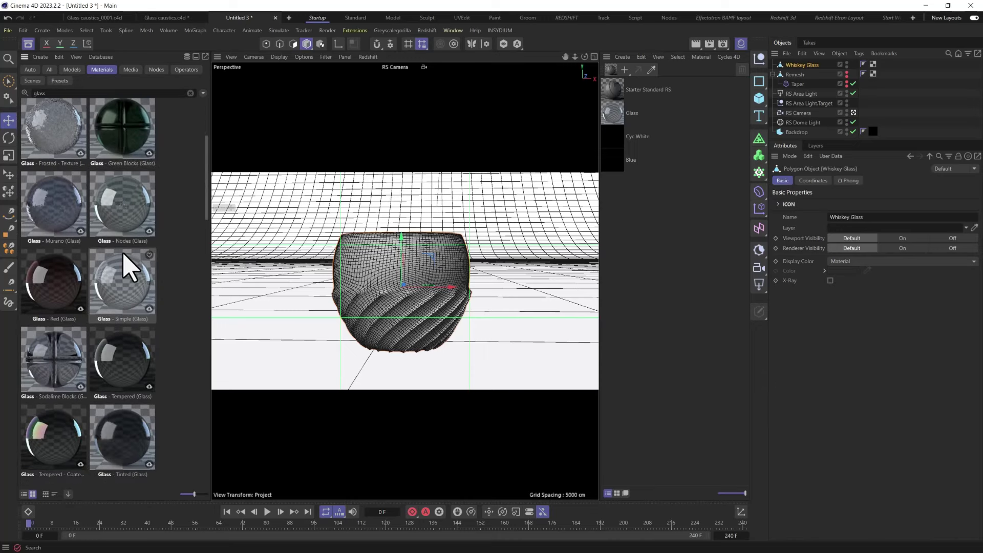
{"action": "scroll", "coordinate": [128, 266], "scroll_direction": "down", "scroll_amount": 5}
{"action": "scroll", "coordinate": [118, 296], "scroll_direction": "down", "scroll_amount": 2}
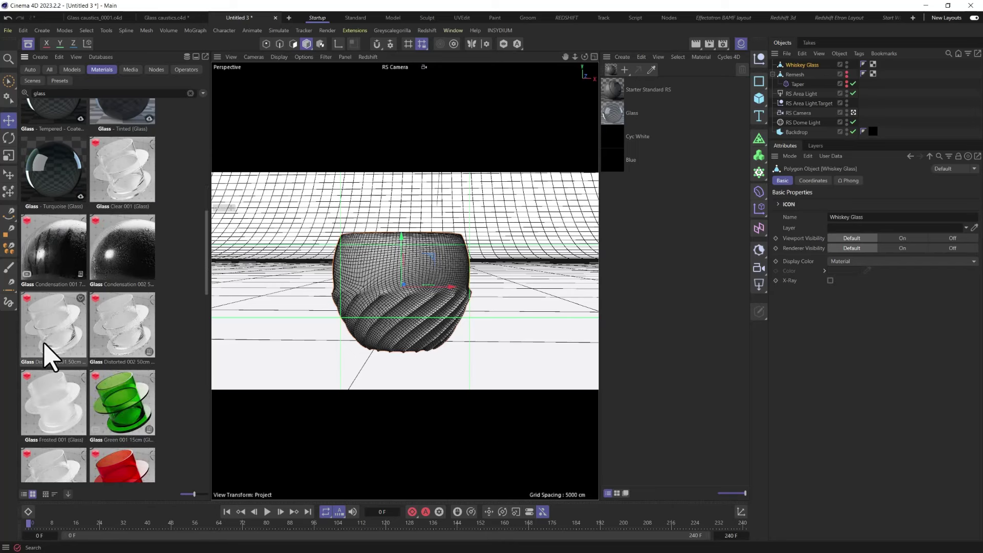
{"action": "scroll", "coordinate": [56, 358], "scroll_direction": "down", "scroll_amount": 2}
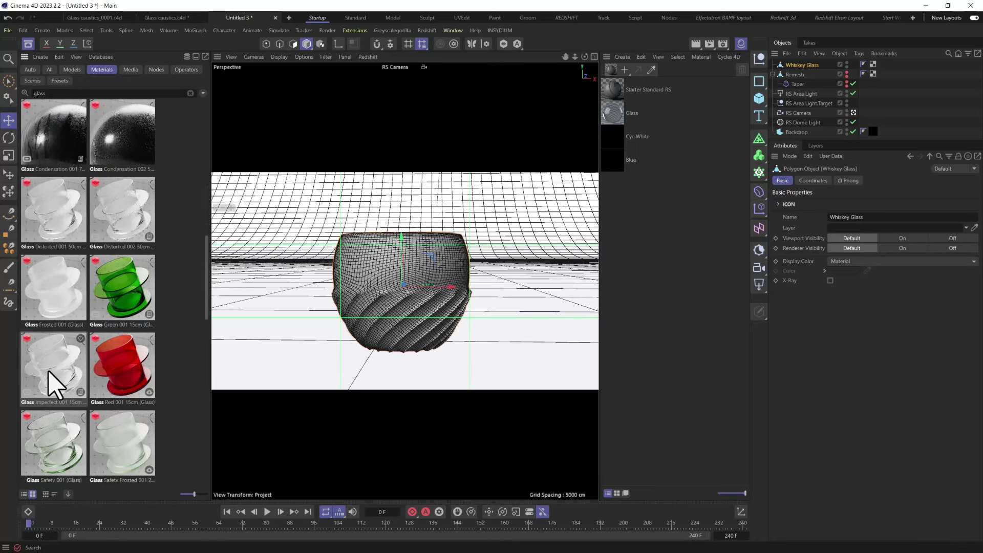
{"action": "left_click", "coordinate": [48, 370]}
{"action": "scroll", "coordinate": [66, 383], "scroll_direction": "down", "scroll_amount": 4}
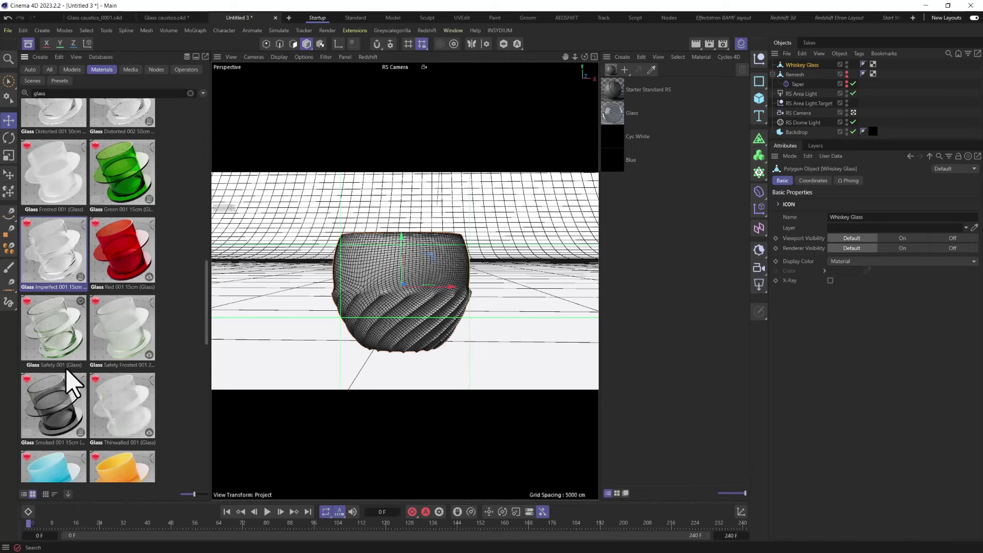
{"action": "scroll", "coordinate": [114, 301], "scroll_direction": "down", "scroll_amount": 10}
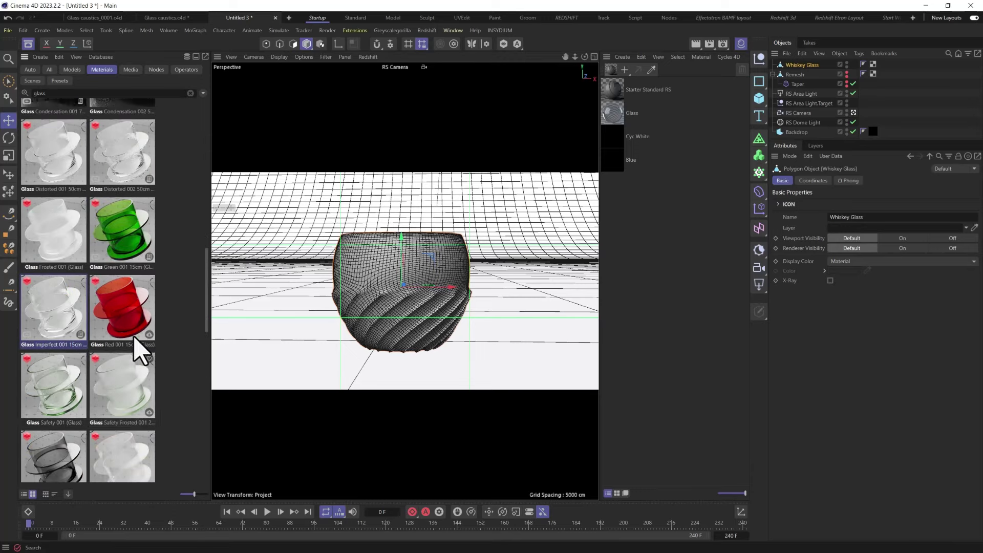
Step: Assign the Starter Standard RS material to the Whiskey Glass object and close the asset library
{"action": "left_click", "coordinate": [624, 97]}
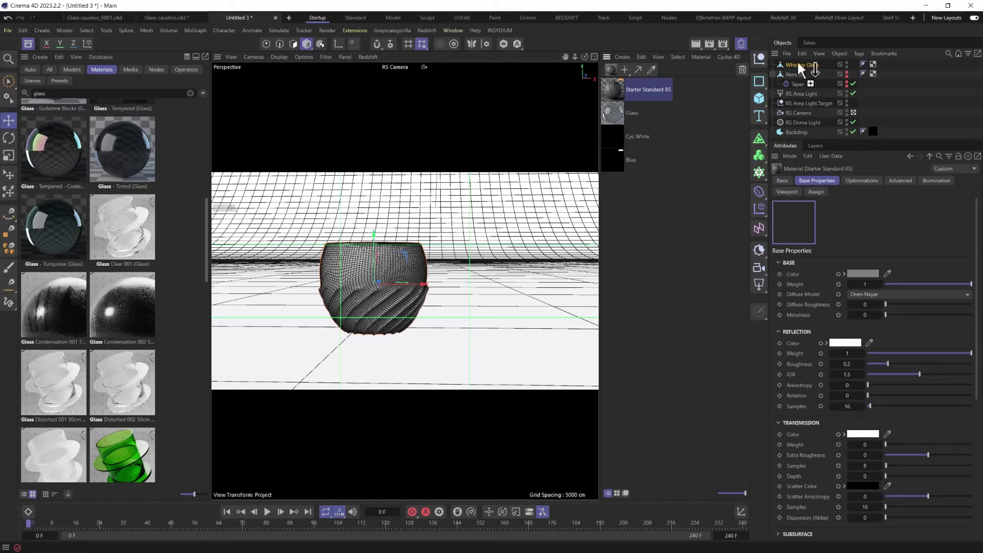
{"action": "left_click_drag", "start_coordinate": [791, 63], "coordinate": [792, 65]}
{"action": "left_click", "coordinate": [28, 43]}
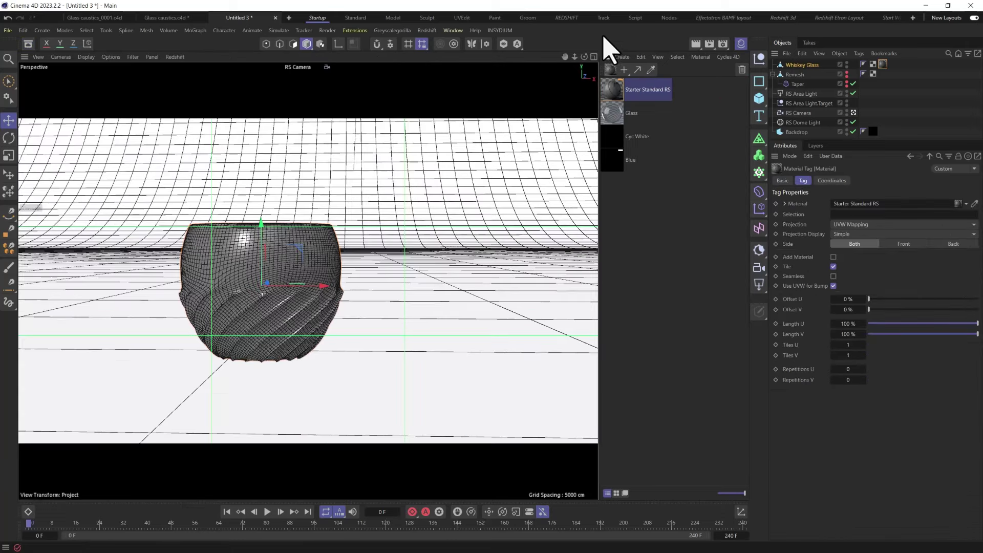
Step: Open the starter material's node graph with its attributes and set the RS Standard base colour to a very pale green
{"action": "double_click", "coordinate": [624, 97]}
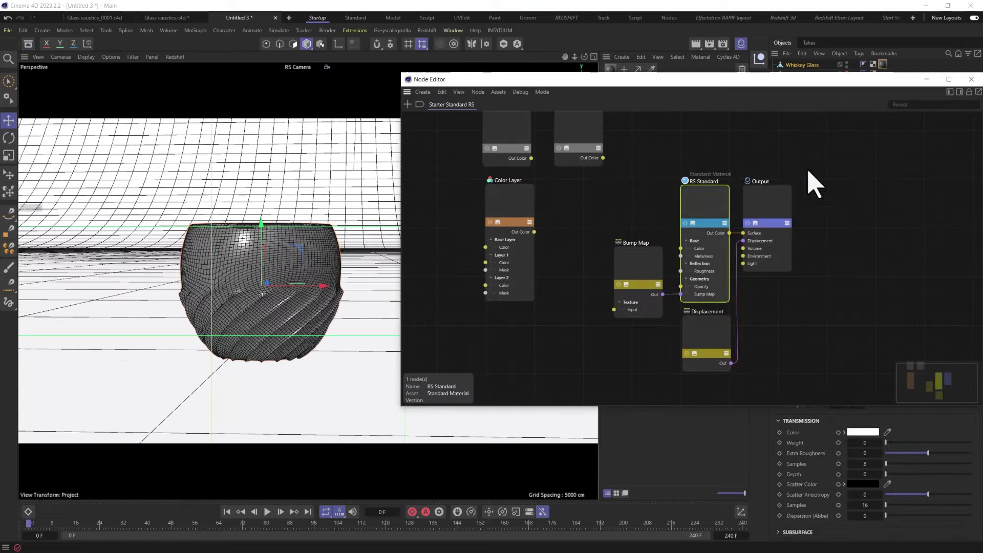
{"action": "left_click", "coordinate": [959, 93]}
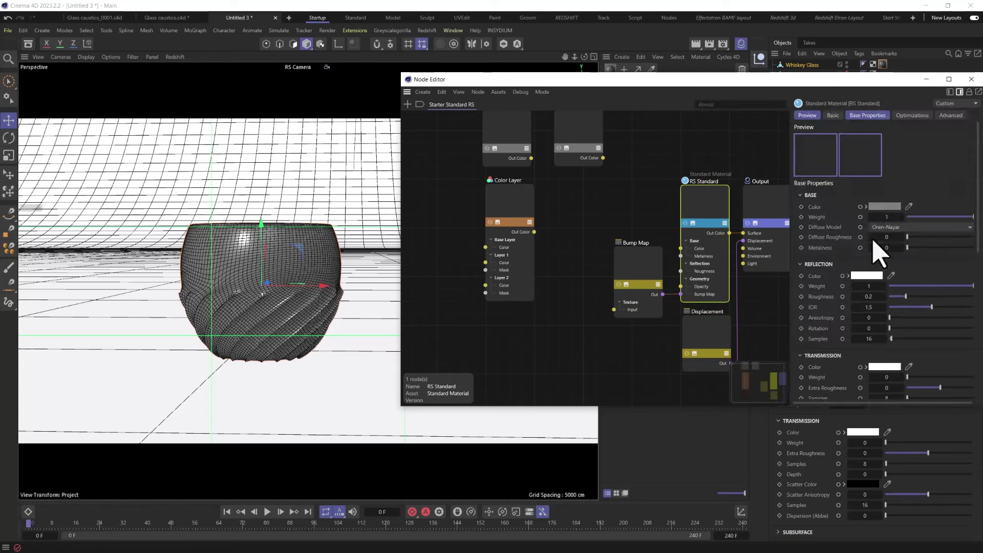
{"action": "left_click", "coordinate": [886, 207]}
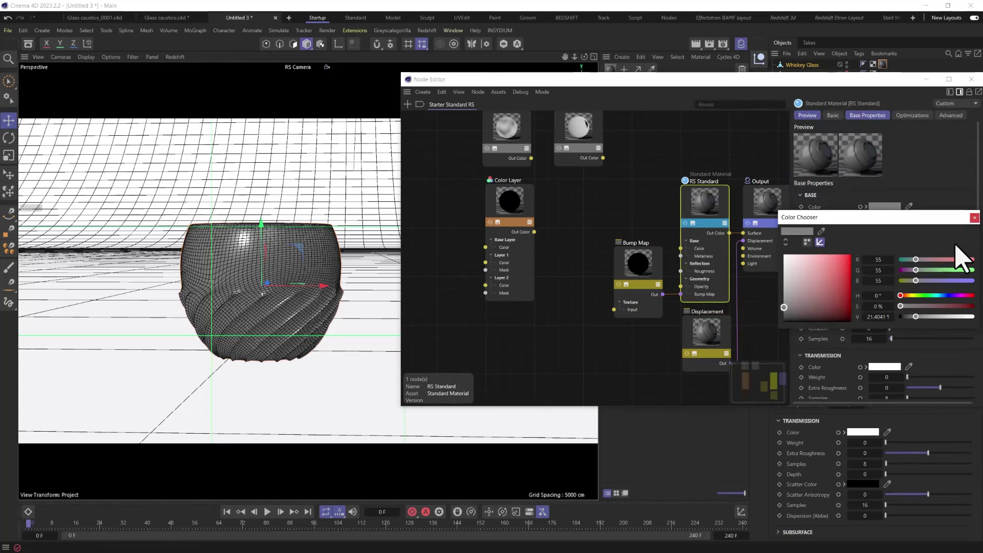
{"action": "left_click", "coordinate": [932, 270]}
{"action": "left_click", "coordinate": [913, 260]}
{"action": "left_click_drag", "start_coordinate": [829, 277], "coordinate": [773, 263]}
{"action": "left_click", "coordinate": [974, 218]}
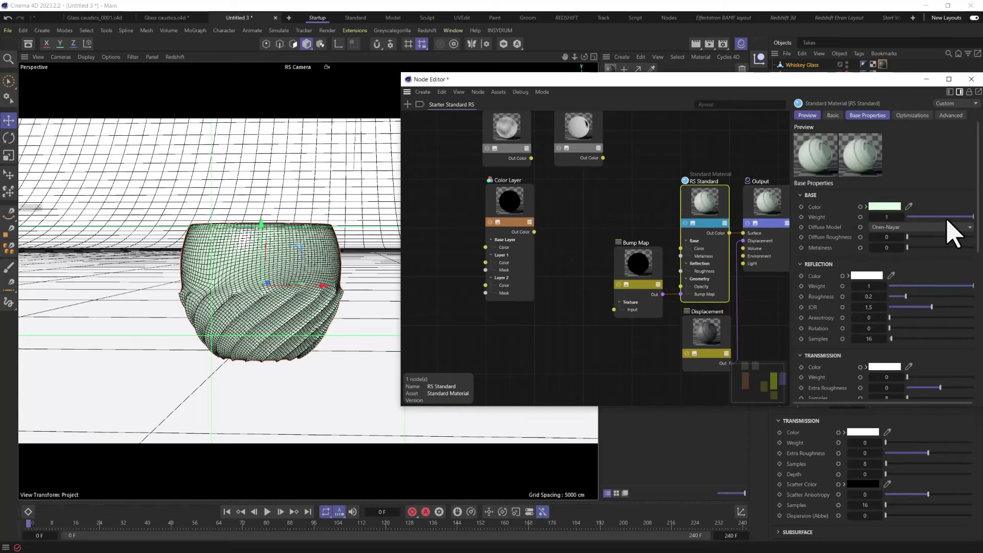
Step: Set the glass material's base weight to 0.165 and its transmission weight to 0.9
{"action": "left_click_drag", "start_coordinate": [947, 221], "coordinate": [916, 217]}
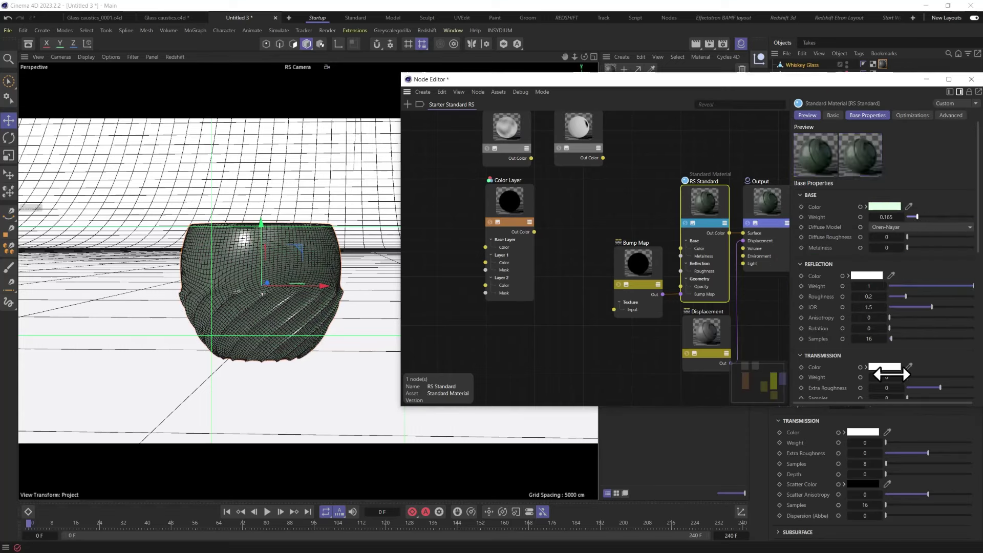
{"action": "left_click_drag", "start_coordinate": [912, 379], "coordinate": [971, 378]}
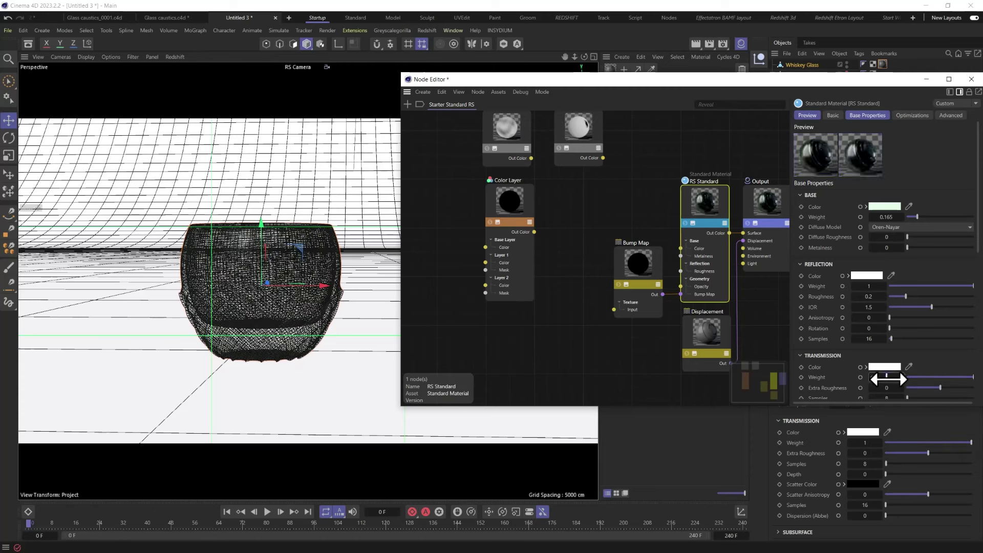
{"action": "left_click", "coordinate": [888, 378]}
{"action": "type", "text": "0.9"}
{"action": "key", "text": "Return"}
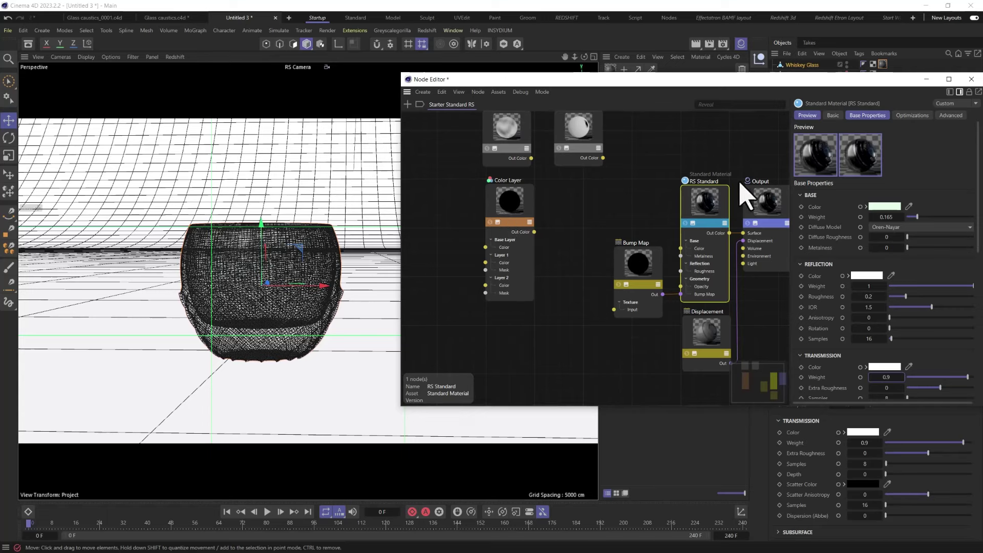
{"action": "scroll", "coordinate": [816, 320], "scroll_direction": "down", "scroll_amount": 3}
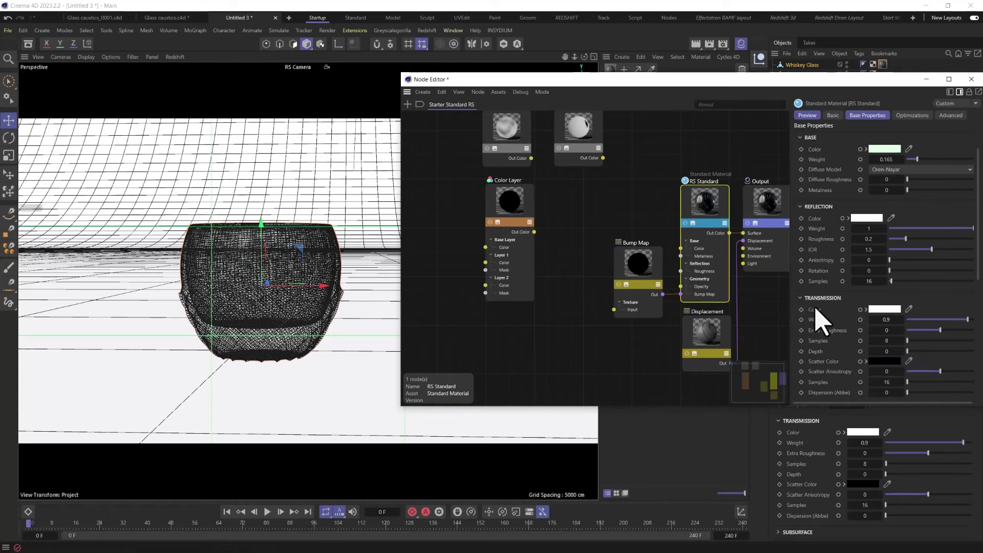
{"action": "scroll", "coordinate": [832, 271], "scroll_direction": "up", "scroll_amount": 1}
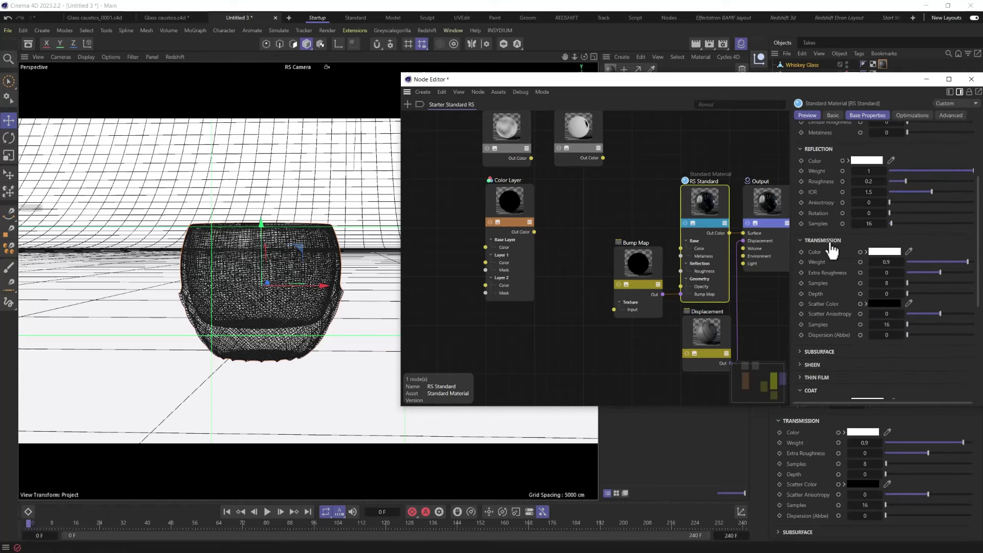
{"action": "left_click", "coordinate": [865, 160]}
{"action": "left_click", "coordinate": [918, 250]}
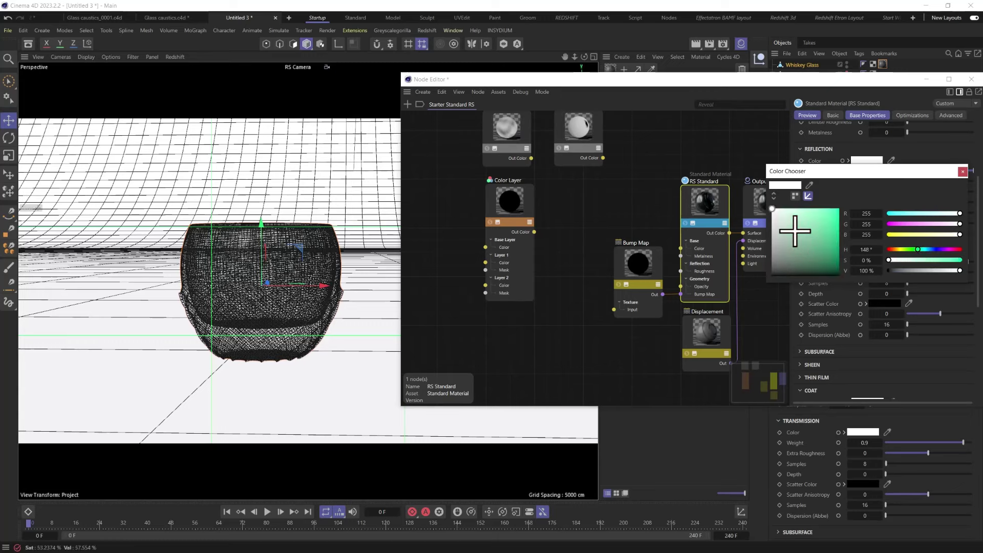
{"action": "left_click", "coordinate": [775, 211]}
{"action": "left_click_drag", "start_coordinate": [775, 210], "coordinate": [772, 208]}
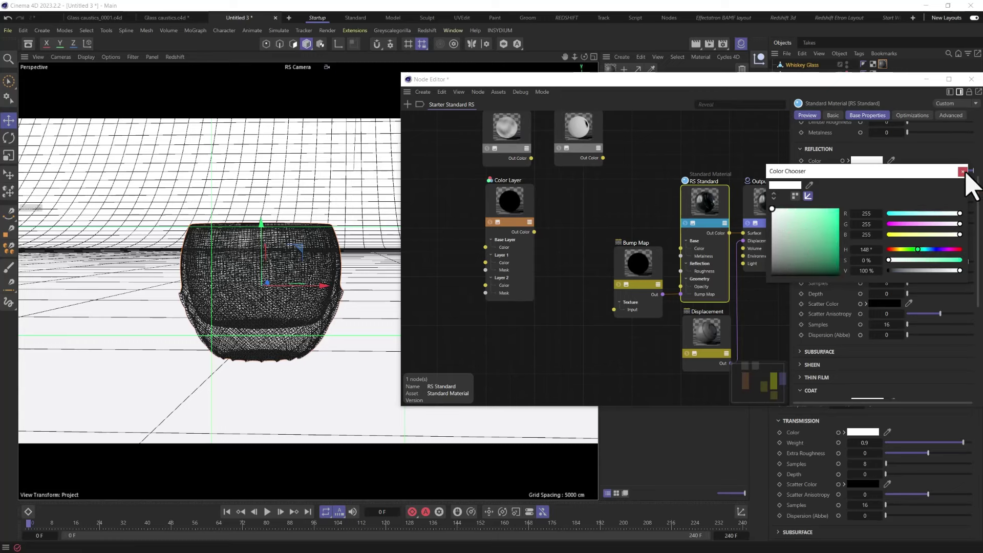
{"action": "left_click", "coordinate": [962, 172]}
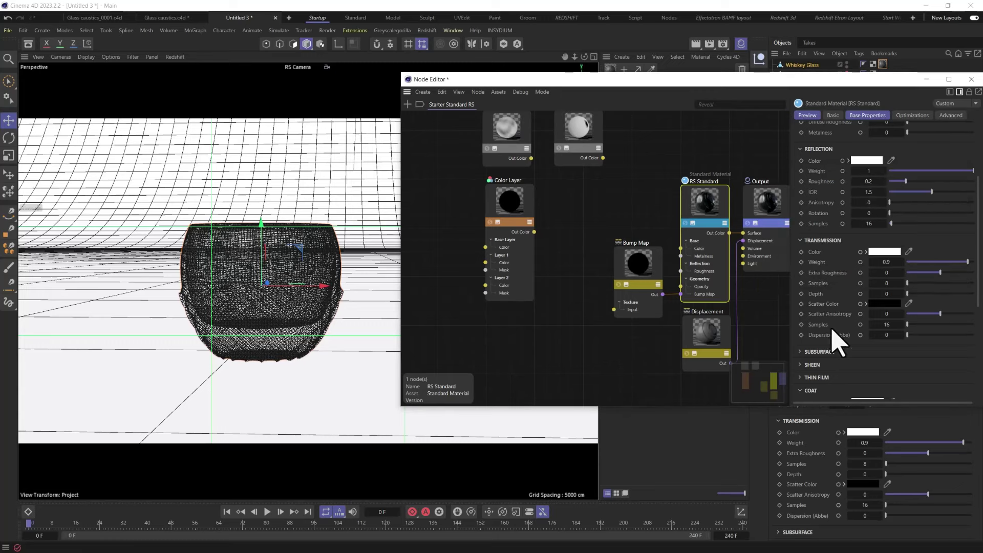
Step: Set the transmission scatter colour to a pale green, about RGB 126, 212, 154, and the transmission depth to 100
{"action": "left_click", "coordinate": [875, 304]}
{"action": "left_click", "coordinate": [924, 392]}
{"action": "left_click", "coordinate": [830, 382]}
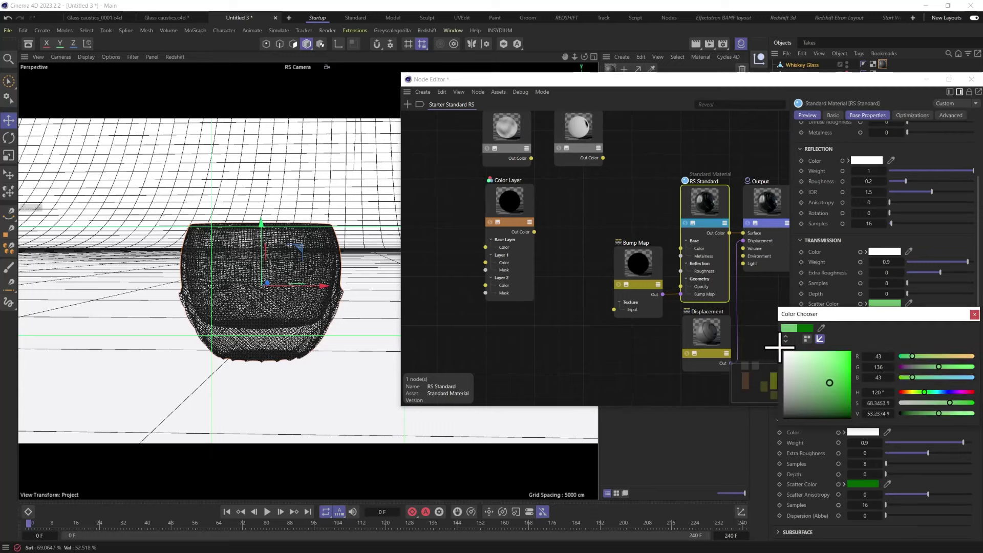
{"action": "left_click", "coordinate": [811, 363]}
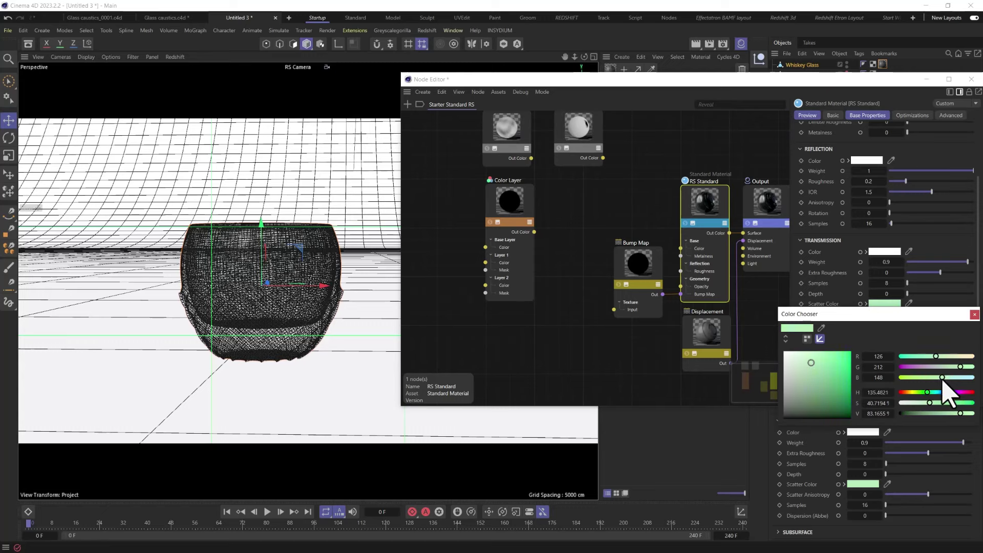
{"action": "left_click", "coordinate": [974, 314]}
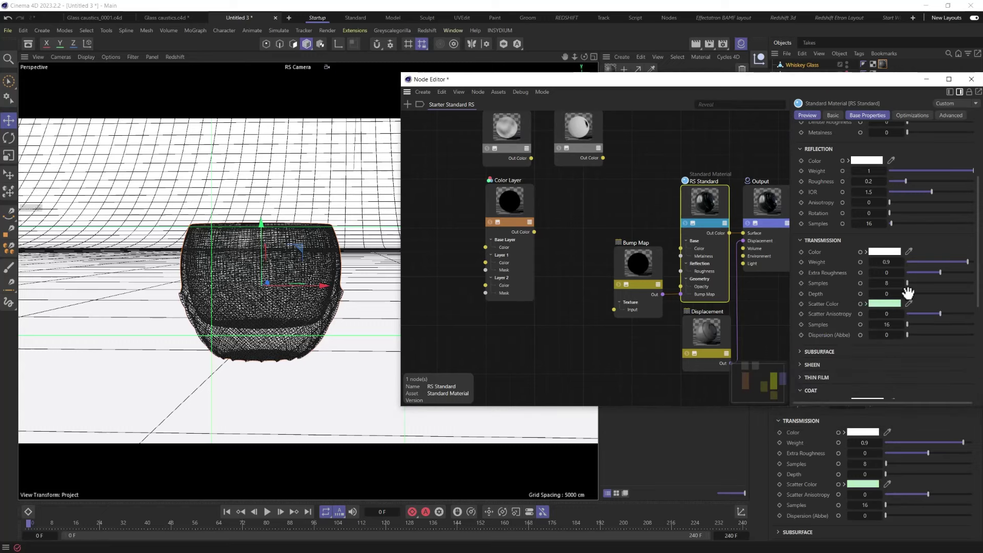
{"action": "left_click_drag", "start_coordinate": [889, 294], "coordinate": [889, 294]}
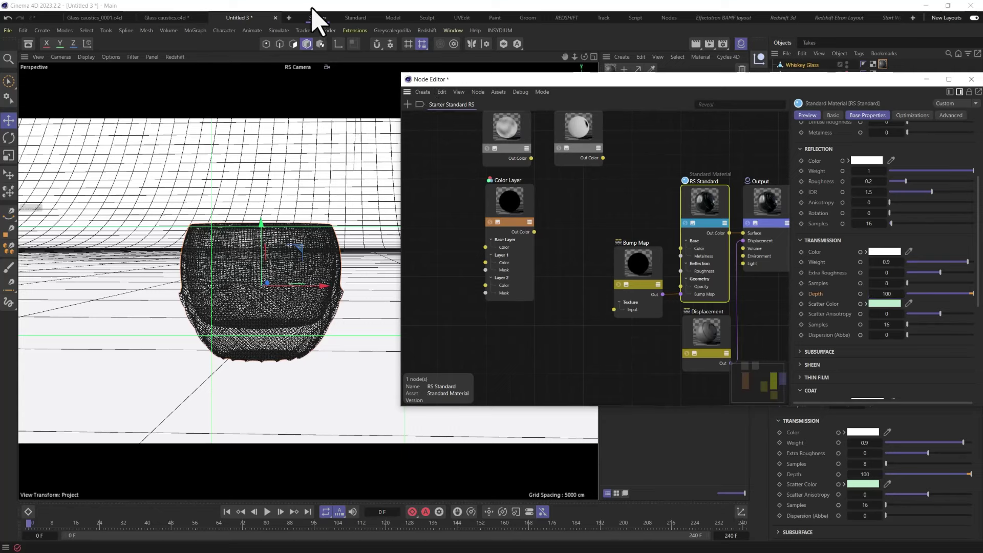
Step: Start a live preview in the Redshift RenderView and frame the glass more closely through the RS Camera
{"action": "left_click", "coordinate": [426, 31]}
{"action": "left_click", "coordinate": [436, 105]}
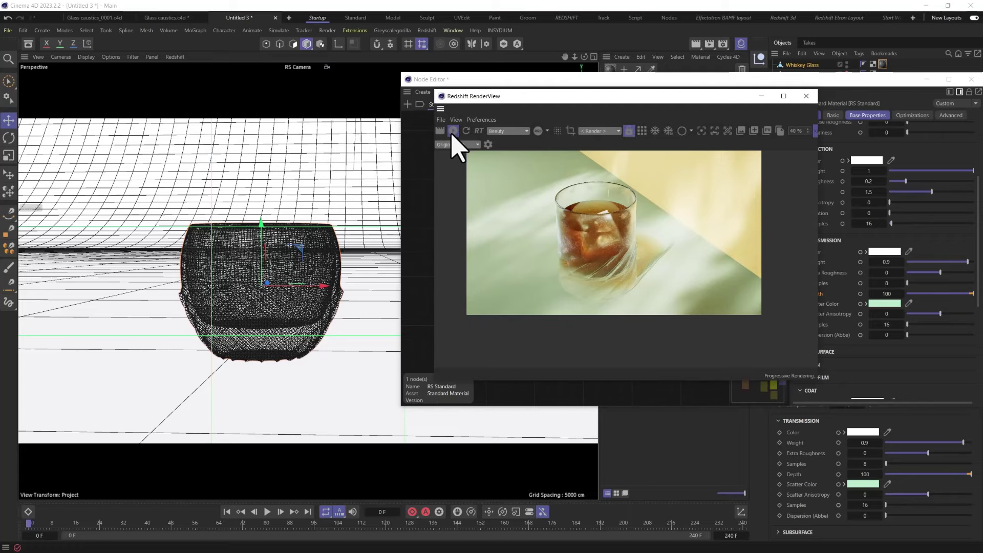
{"action": "left_click", "coordinate": [452, 131]}
{"action": "scroll", "coordinate": [263, 302], "scroll_direction": "up", "scroll_amount": 2}
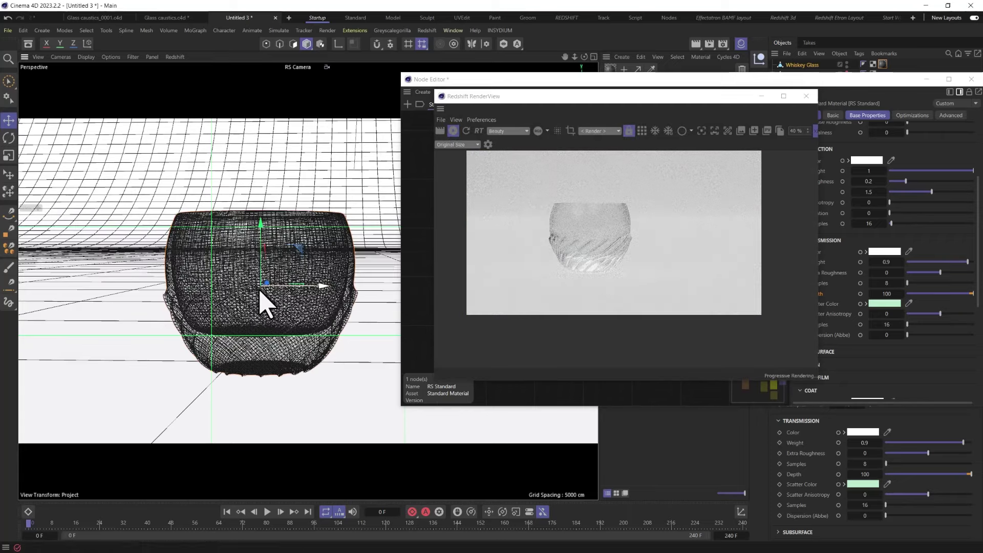
{"action": "scroll", "coordinate": [263, 302], "scroll_direction": "up", "scroll_amount": 2}
{"action": "left_click_drag", "start_coordinate": [650, 97], "coordinate": [433, 73]}
Step: Try a transmission depth of 10 beside the live render, and settle on a depth of 1
{"action": "left_click", "coordinate": [885, 294]}
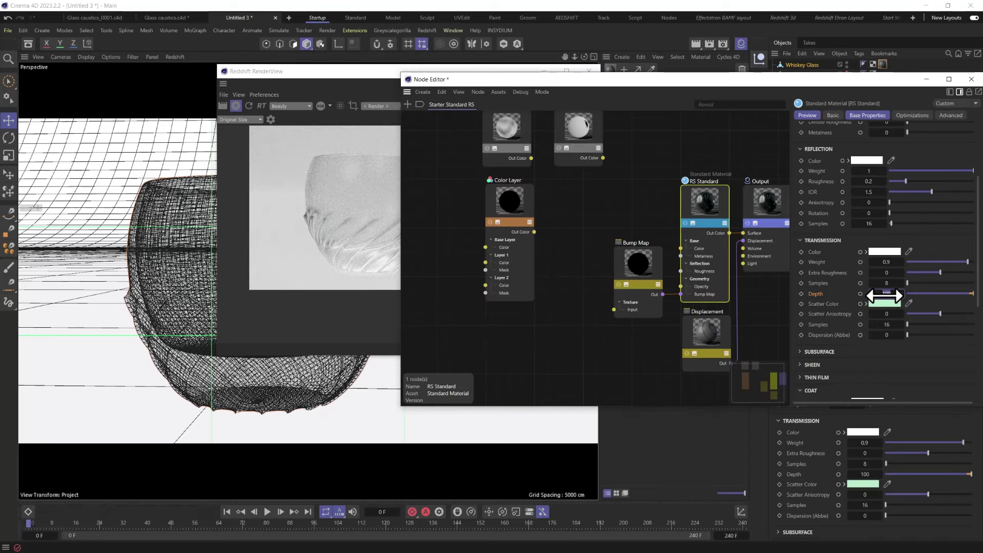
{"action": "left_click_drag", "start_coordinate": [371, 72], "coordinate": [214, 84]}
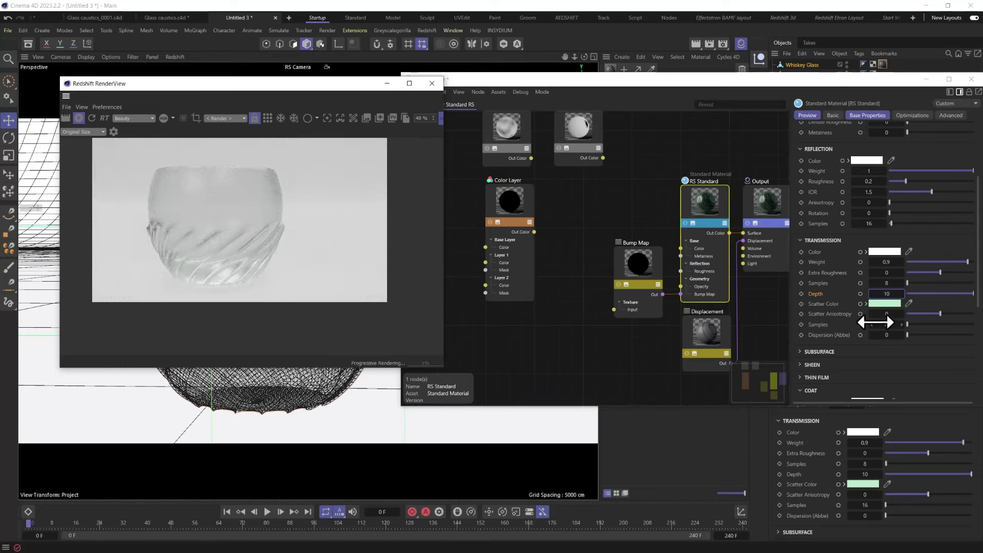
{"action": "left_click", "coordinate": [887, 294]}
{"action": "type", "text": "1"}
{"action": "key", "text": "Return"}
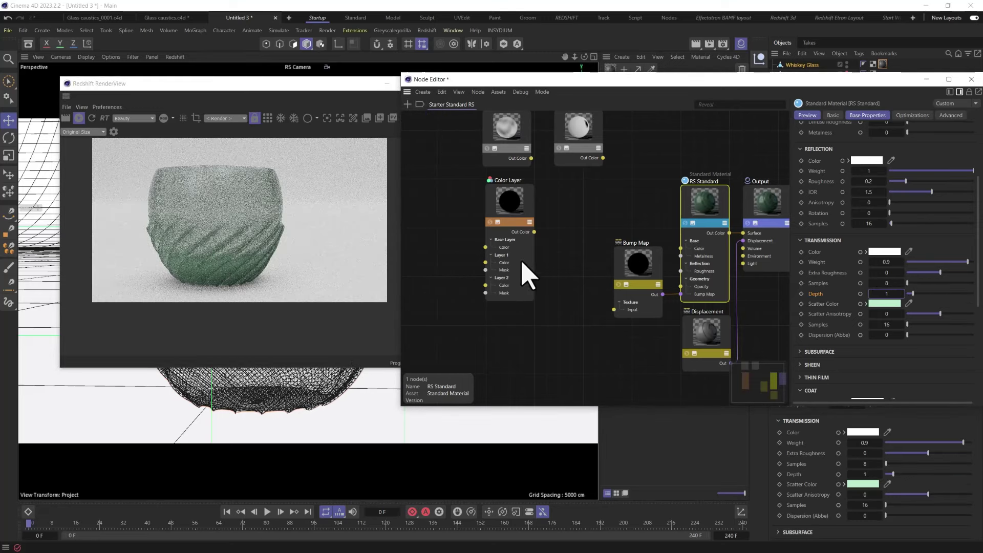
Step: Change the transmission scatter colour to a dark amber, RGB 136, 93, 14
{"action": "left_click", "coordinate": [880, 305]}
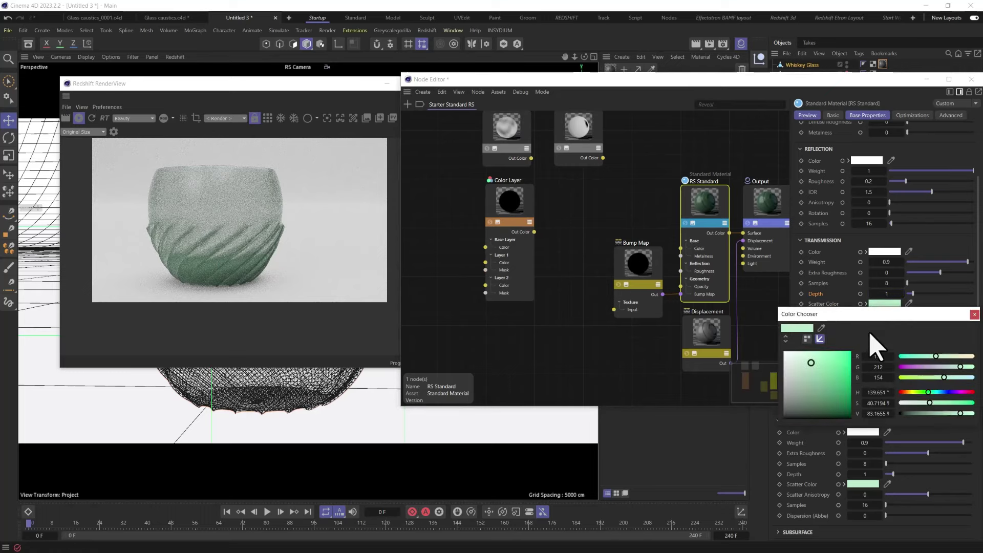
{"action": "mouse_move", "coordinate": [924, 391]}
{"action": "left_mouse_down"}
{"action": "mouse_move", "coordinate": [920, 401]}
{"action": "mouse_move", "coordinate": [907, 389]}
{"action": "left_mouse_up"}
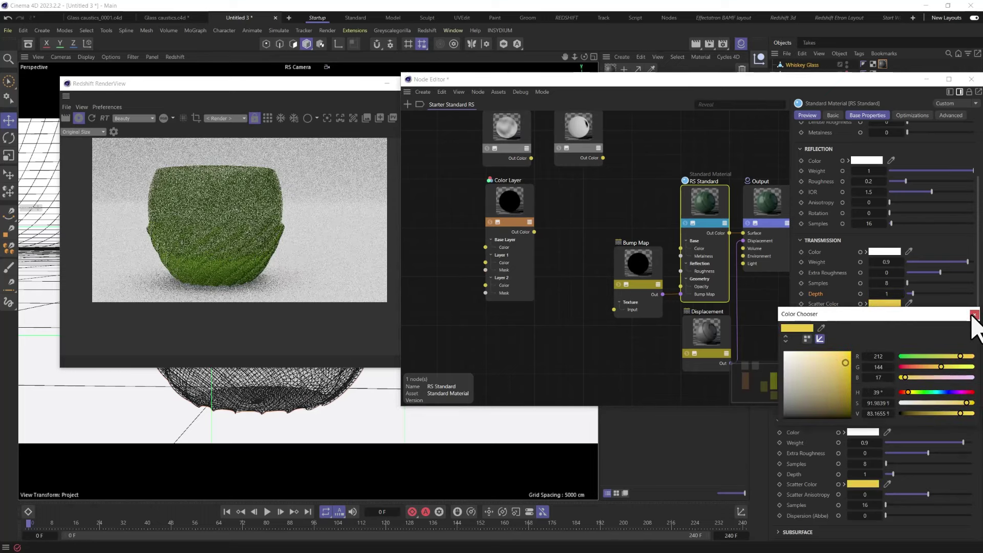
{"action": "left_click_drag", "start_coordinate": [845, 363], "coordinate": [844, 383]}
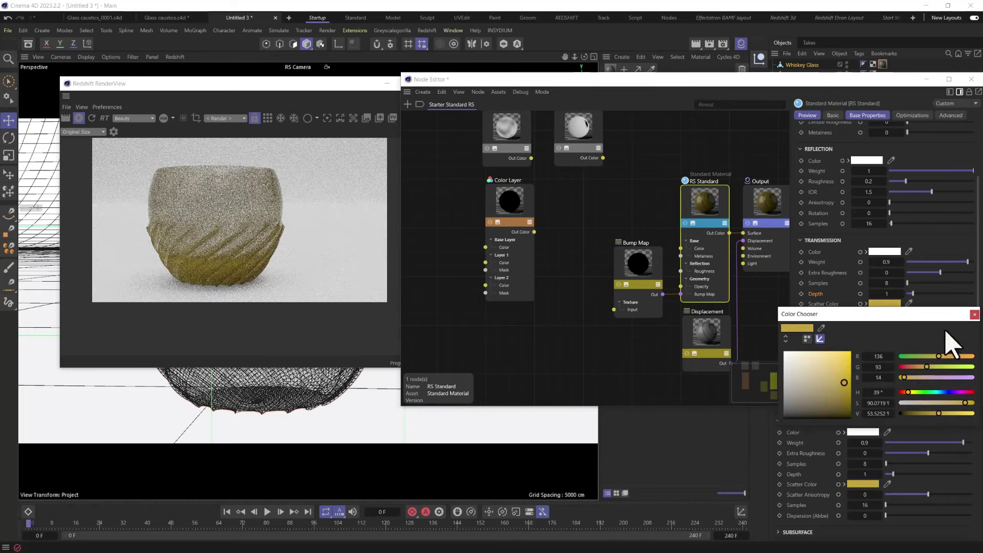
Step: Set the glass material's transmission depth to 5 and change its scatter colour to a light green, RGB 125, 228, 134
{"action": "left_click", "coordinate": [974, 314]}
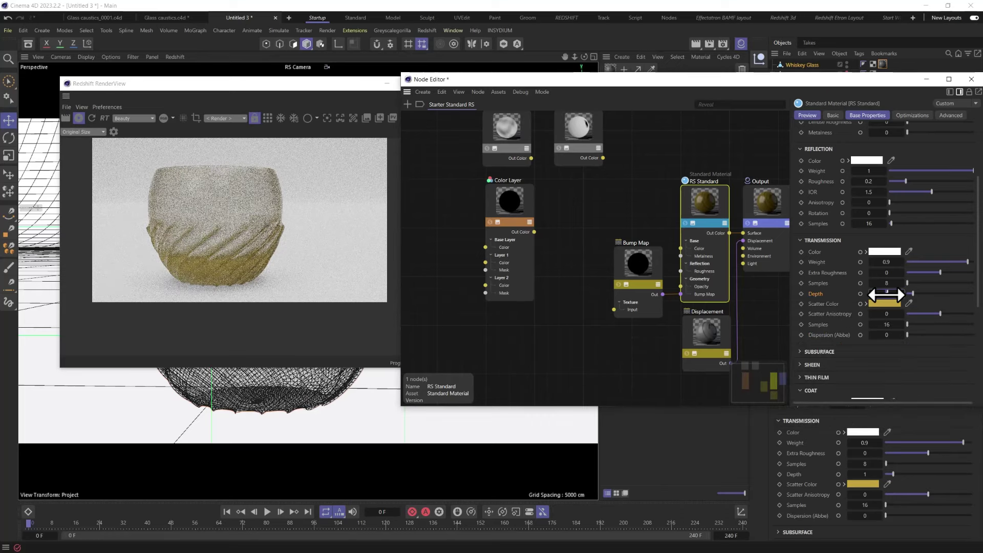
{"action": "left_click_drag", "start_coordinate": [886, 294], "coordinate": [906, 295]}
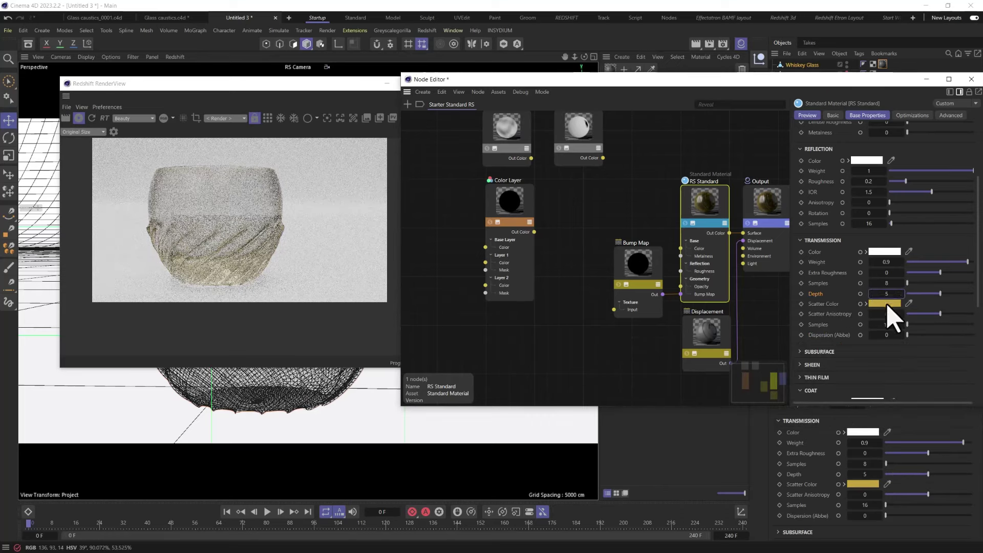
{"action": "left_click", "coordinate": [886, 305]}
{"action": "left_click", "coordinate": [911, 356]}
{"action": "left_click_drag", "start_coordinate": [832, 365], "coordinate": [811, 358]}
{"action": "left_click", "coordinate": [936, 357]}
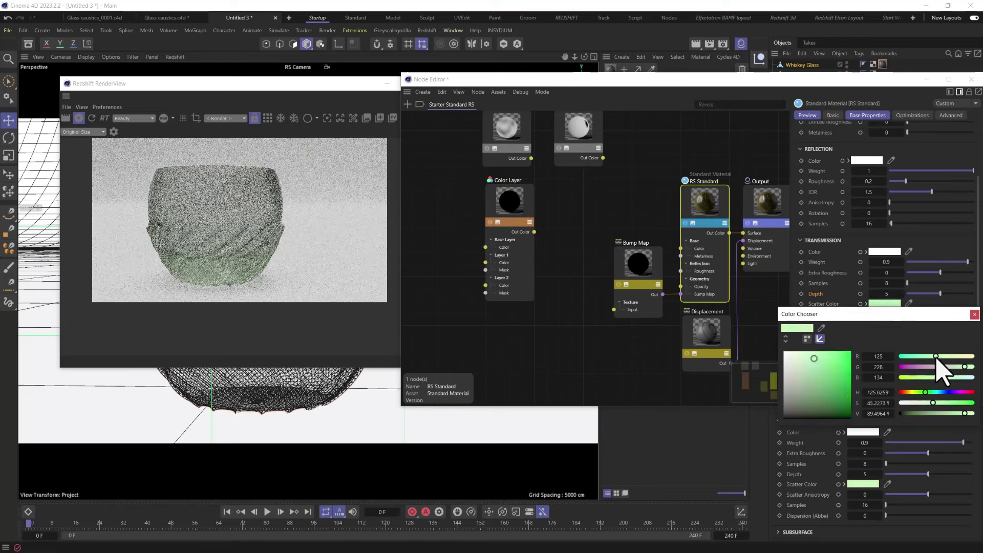
{"action": "left_click", "coordinate": [975, 314]}
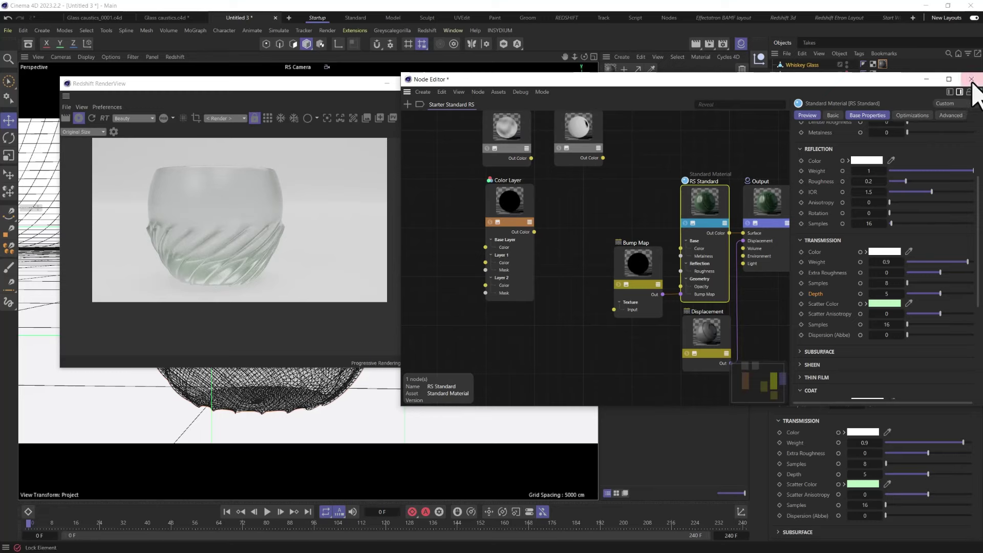
Step: Open the Asset Browser and search all asset types for "imper" to find surface imperfection textures
{"action": "left_click", "coordinate": [29, 44]}
{"action": "left_click_drag", "start_coordinate": [184, 85], "coordinate": [388, 78]}
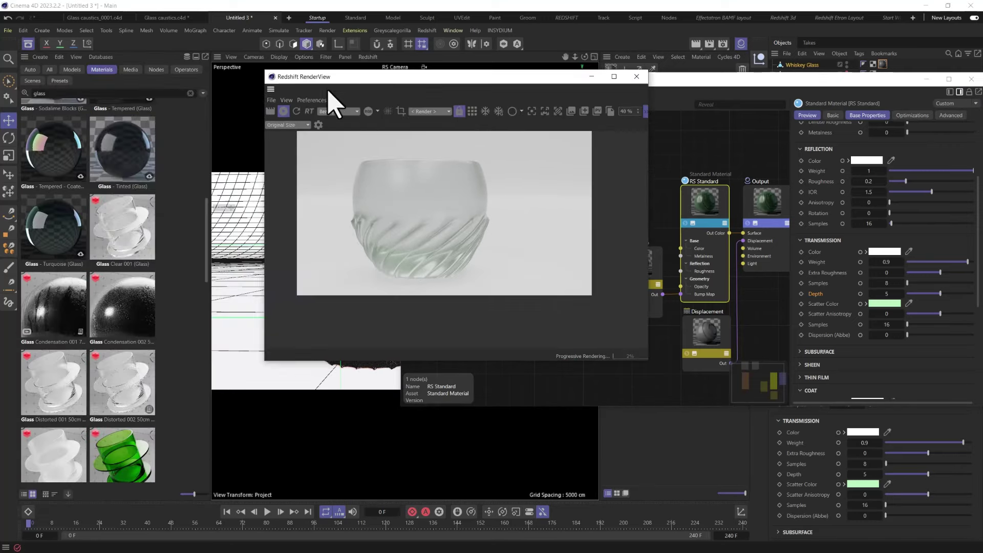
{"action": "left_click", "coordinate": [83, 92]}
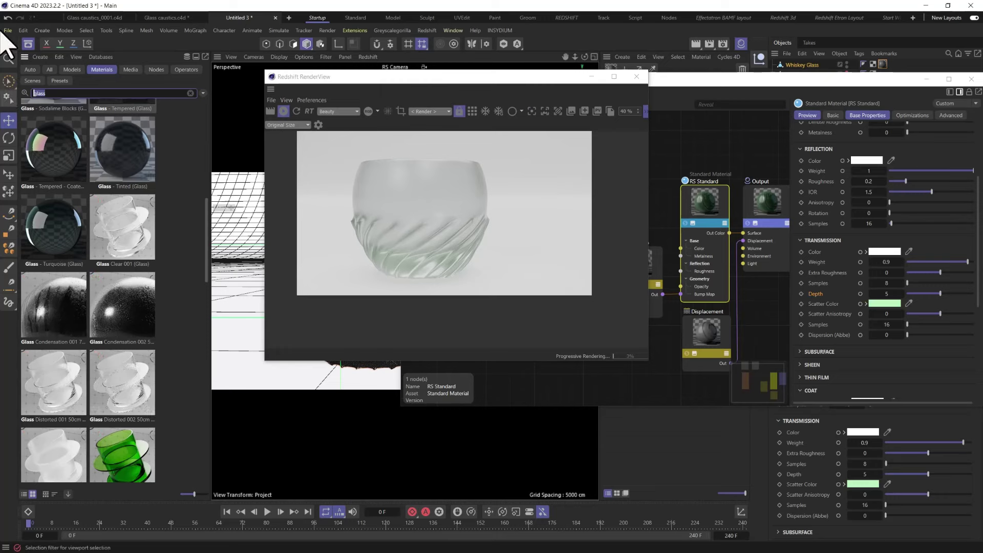
{"action": "left_click", "coordinate": [49, 69]}
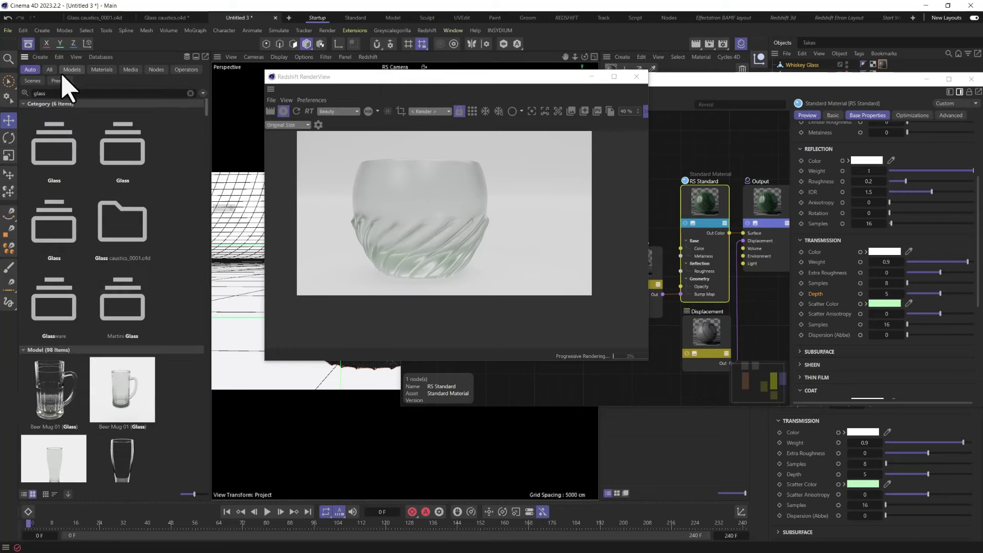
{"action": "left_click", "coordinate": [53, 93]}
{"action": "type", "text": "imper"}
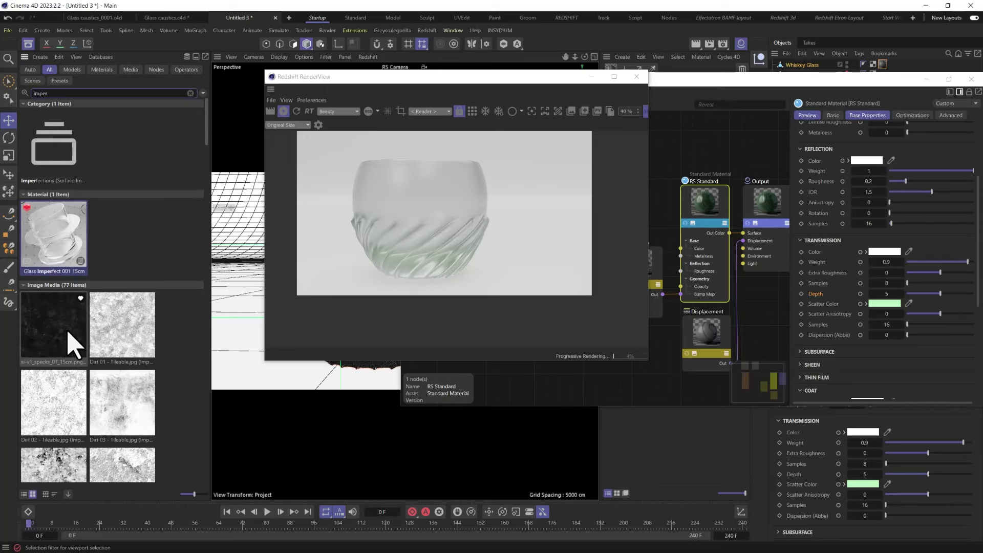
{"action": "scroll", "coordinate": [75, 348], "scroll_direction": "down", "scroll_amount": 10}
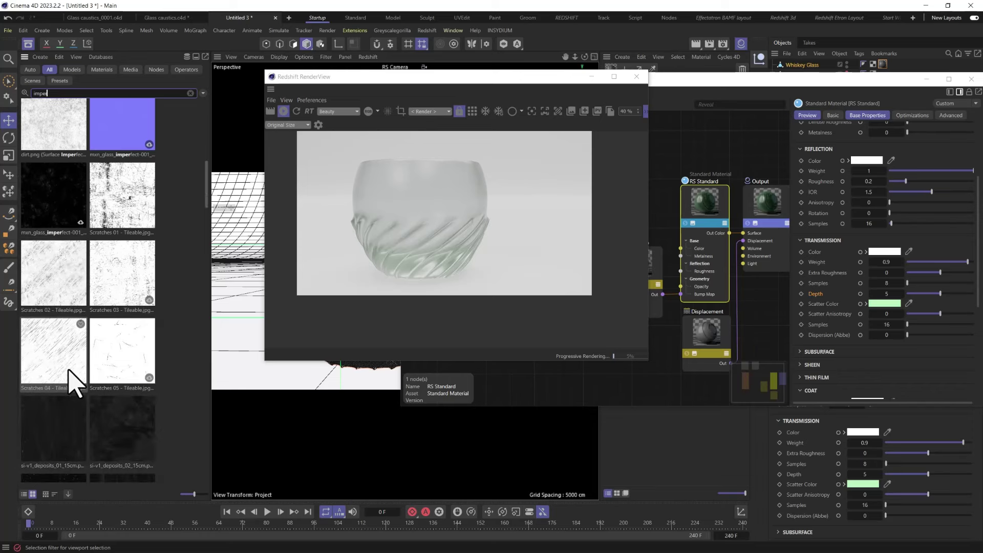
Step: Add the dark glass imperfect-001 image to the material's node graph and connect its colour output to the Bump Map input
{"action": "left_click", "coordinate": [43, 221]}
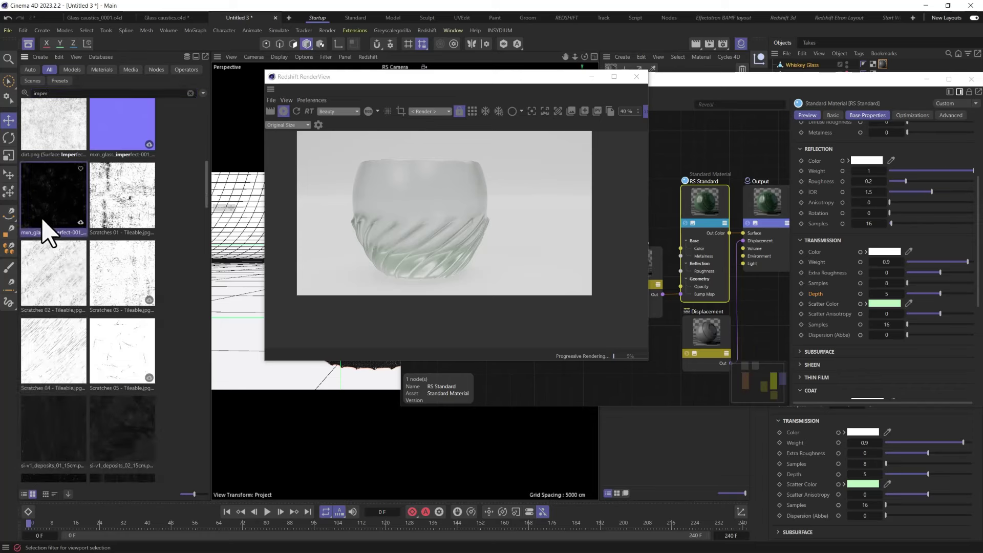
{"action": "left_click_drag", "start_coordinate": [43, 219], "coordinate": [692, 144]}
{"action": "left_click_drag", "start_coordinate": [463, 80], "coordinate": [241, 71]}
{"action": "left_click_drag", "start_coordinate": [687, 131], "coordinate": [614, 309]}
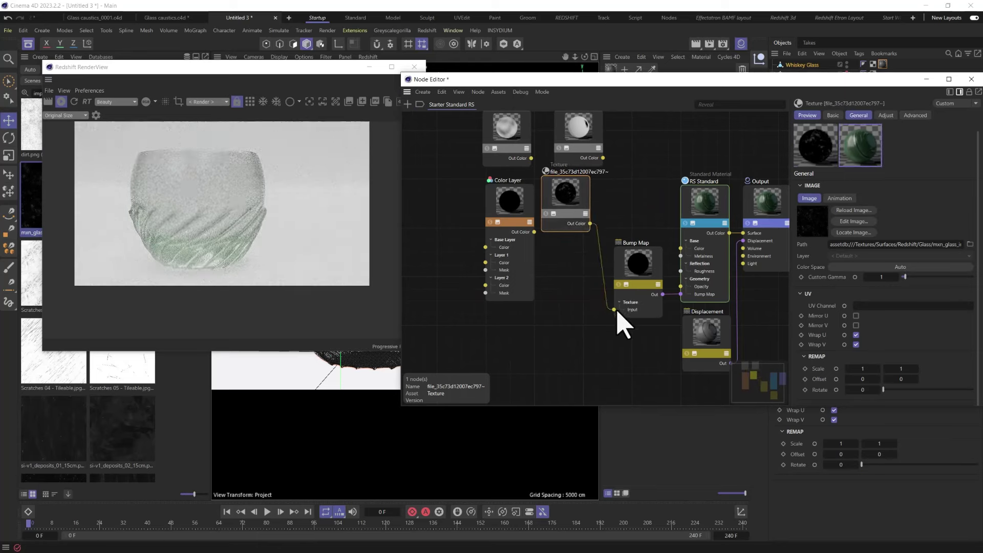
{"action": "left_click", "coordinate": [643, 275]}
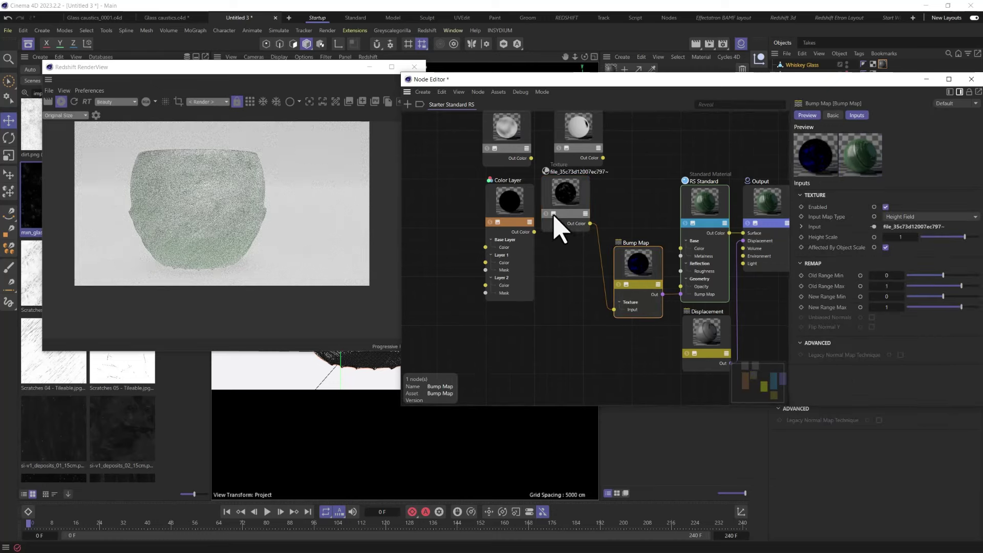
Step: Solo the imperfection texture in the live render and insert the Ramp between it and the Bump Map, using the Ramp's Alt Input
{"action": "left_click_drag", "start_coordinate": [566, 205], "coordinate": [572, 238]}
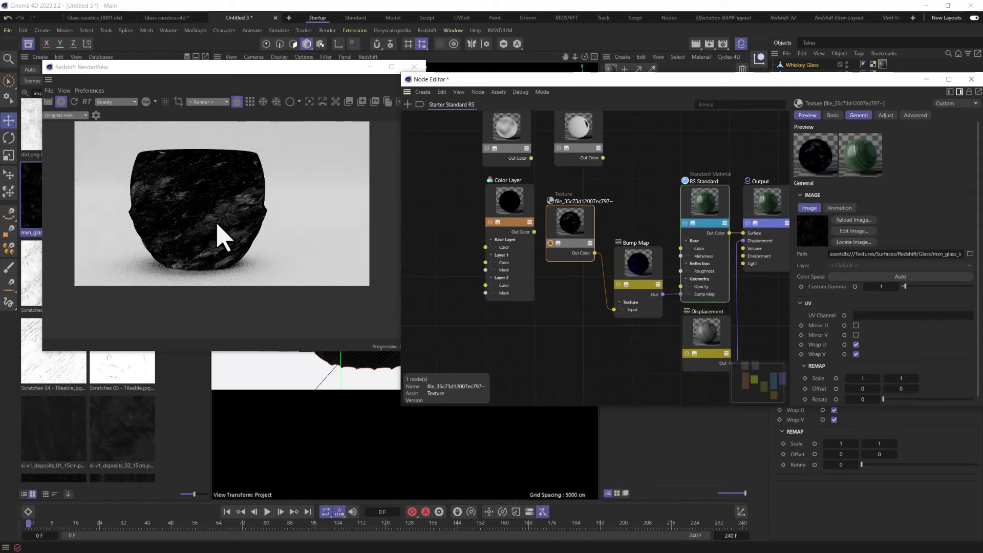
{"action": "left_click_drag", "start_coordinate": [559, 223], "coordinate": [539, 217]}
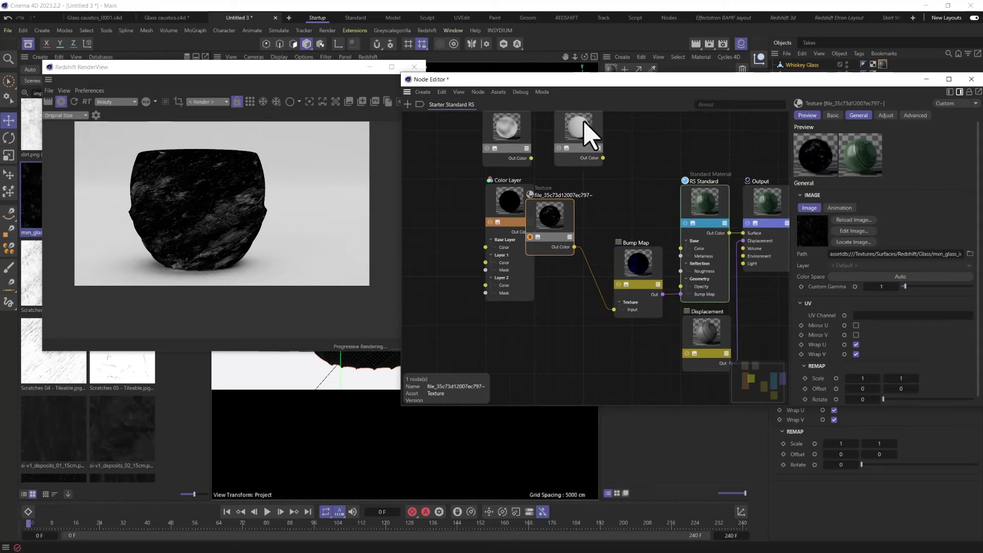
{"action": "left_click_drag", "start_coordinate": [584, 120], "coordinate": [606, 170]}
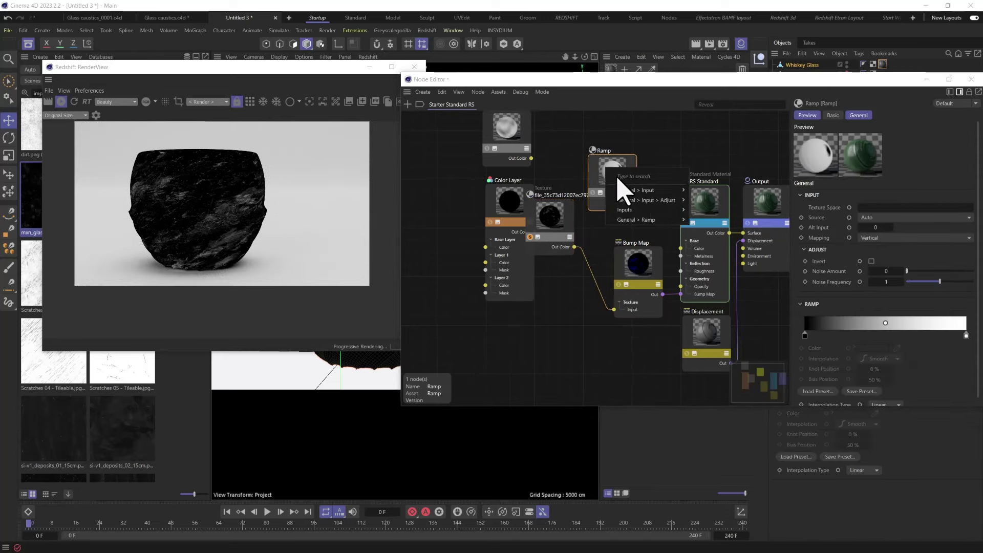
{"action": "mouse_move", "coordinate": [636, 191]}
{"action": "left_click", "coordinate": [710, 211]}
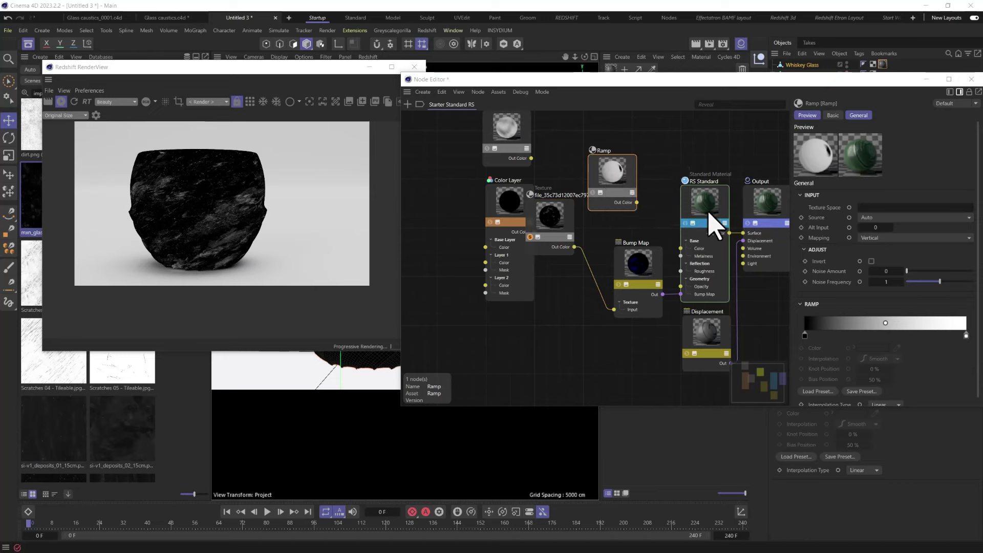
{"action": "left_click_drag", "start_coordinate": [616, 304], "coordinate": [613, 309]}
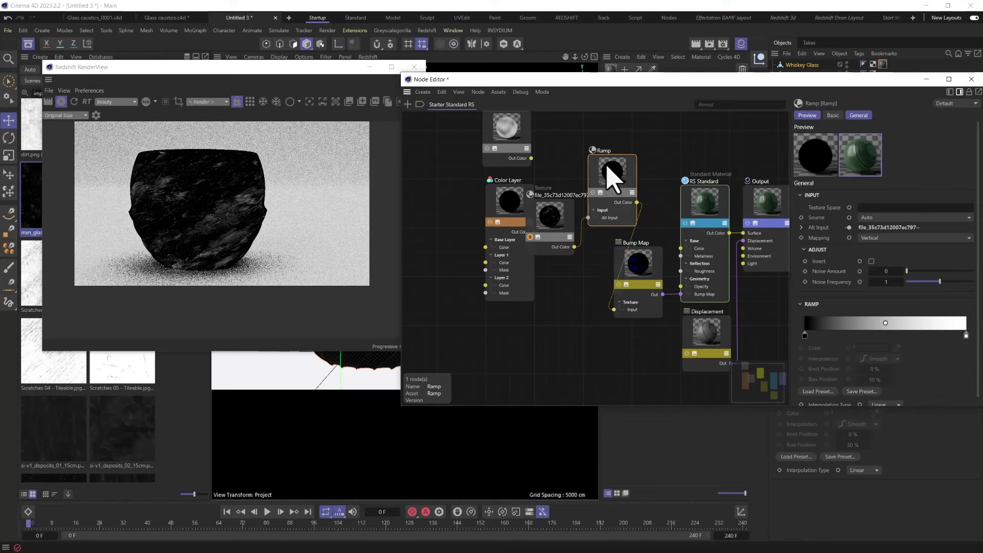
{"action": "left_click_drag", "start_coordinate": [603, 169], "coordinate": [602, 176]}
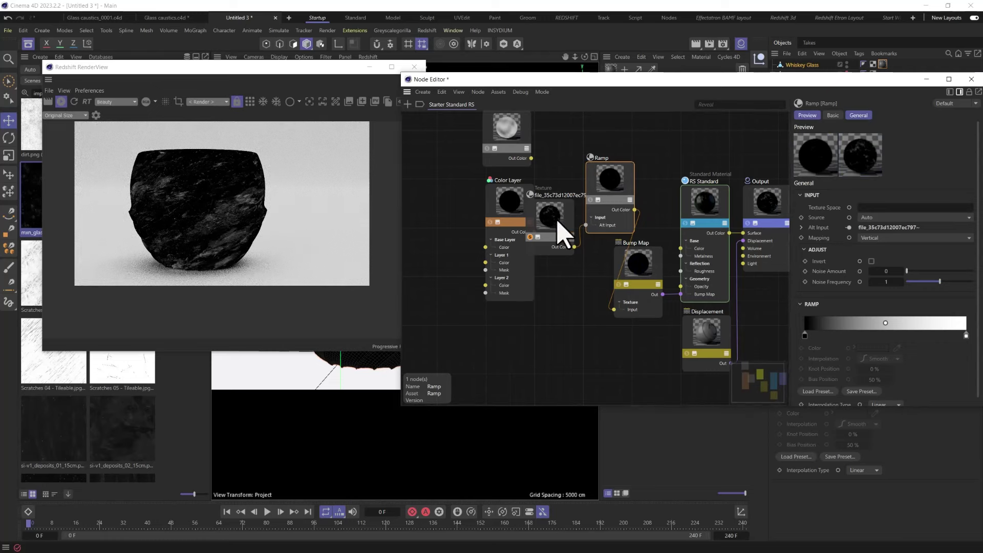
Step: Darken the Ramp's white end knot to a value of 36 % and shift the ramp bias to 29.17 %
{"action": "double_click", "coordinate": [966, 336]}
{"action": "left_click_drag", "start_coordinate": [849, 367], "coordinate": [771, 368]}
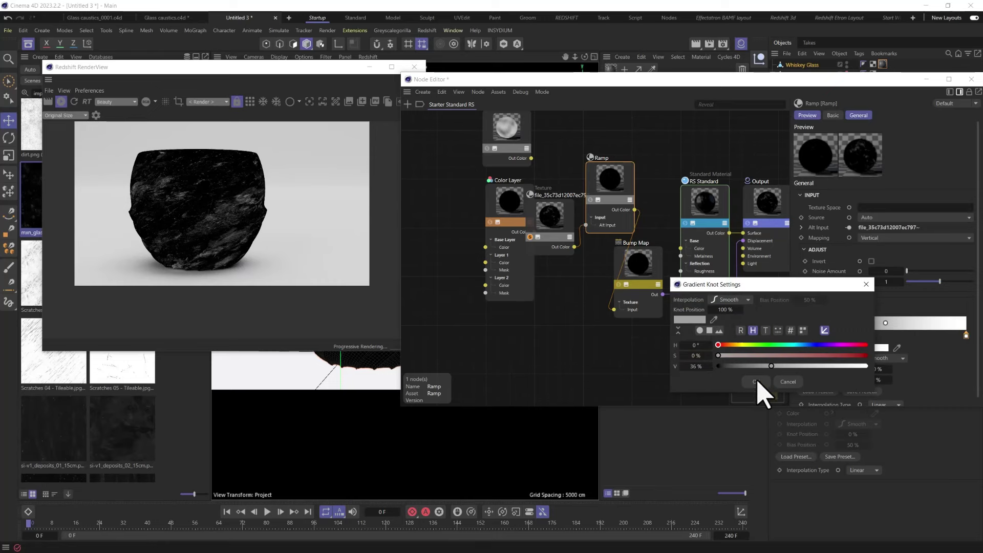
{"action": "left_click", "coordinate": [755, 382]}
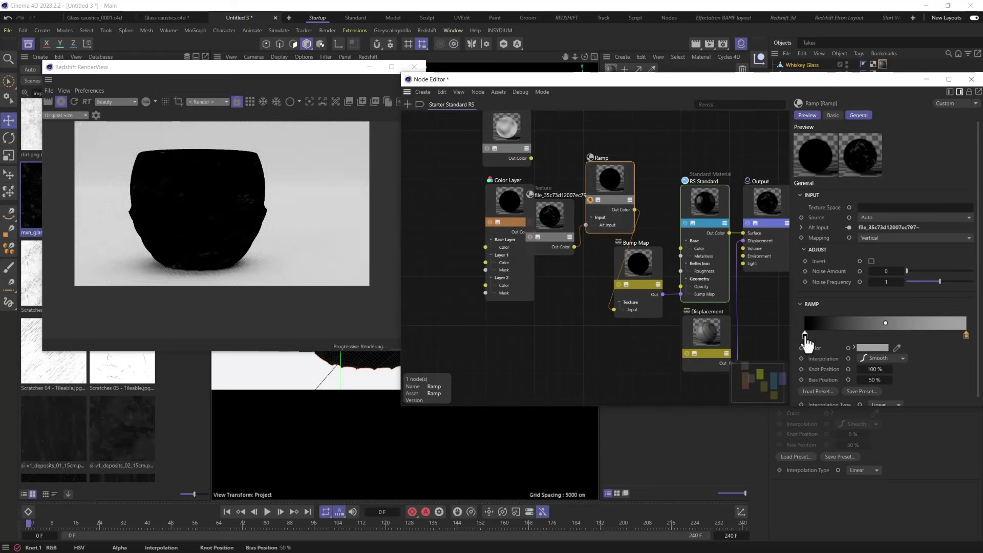
{"action": "mouse_move", "coordinate": [885, 324]}
{"action": "left_mouse_down"}
{"action": "mouse_move", "coordinate": [831, 324]}
{"action": "mouse_move", "coordinate": [851, 324]}
{"action": "left_mouse_up"}
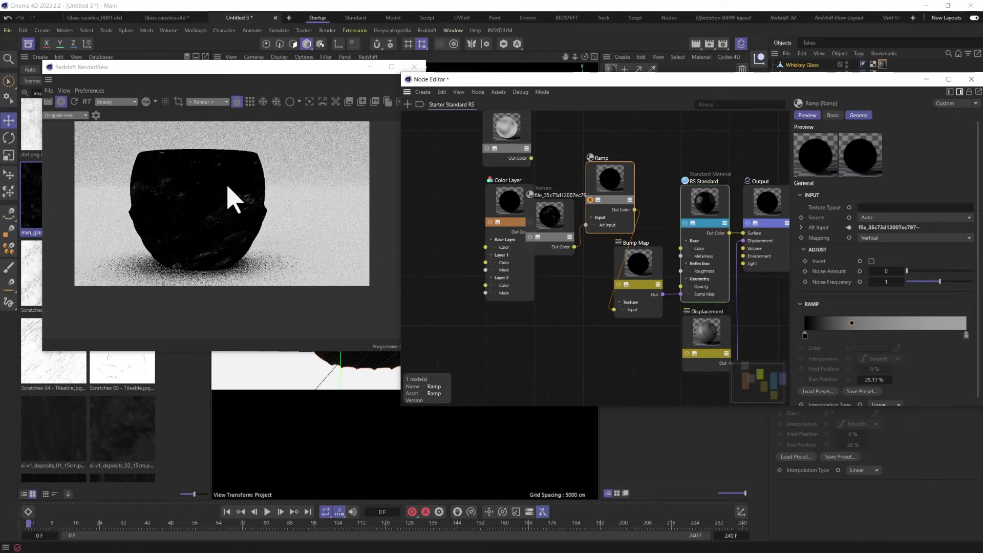
Step: End the Ramp's solo preview and set the Bump Map's height scale to 0.1
{"action": "left_click", "coordinate": [637, 264]}
{"action": "left_click", "coordinate": [590, 201]}
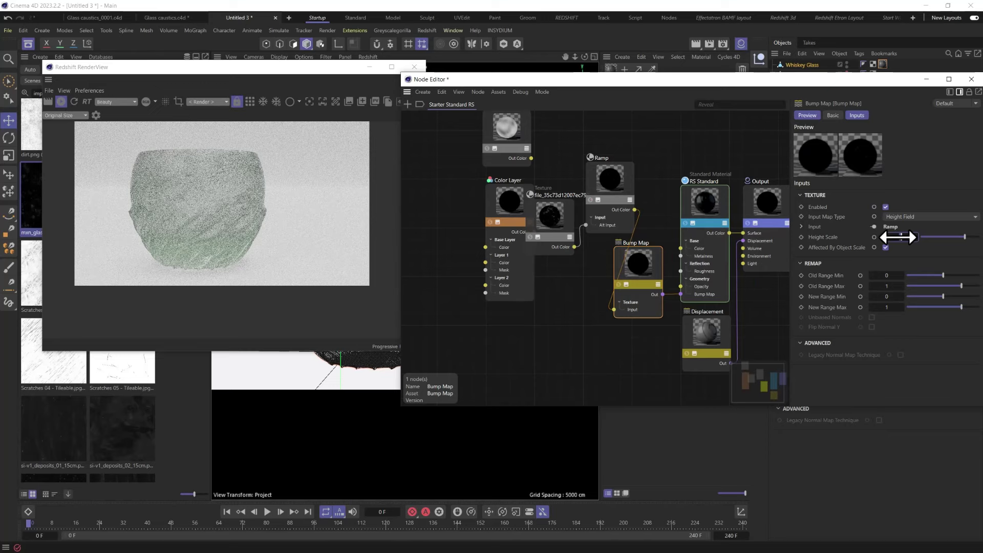
{"action": "left_click", "coordinate": [899, 237]}
{"action": "type", "text": "0.1"}
{"action": "key", "text": "Return"}
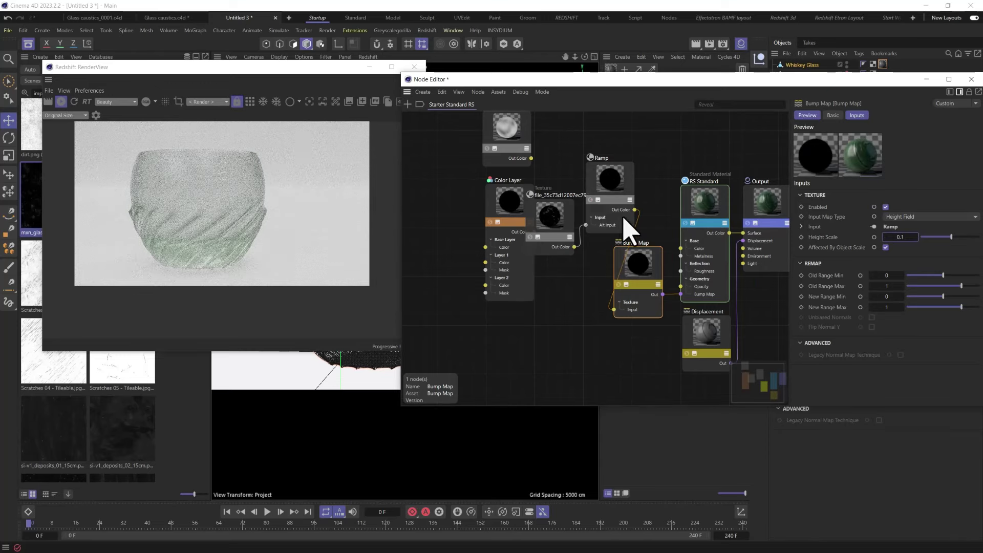
Step: Try driving the RS Standard's reflection roughness with the Ramp's output, with the ramp bias at 40.18 %
{"action": "left_click_drag", "start_coordinate": [634, 210], "coordinate": [666, 243]}
{"action": "left_click_drag", "start_coordinate": [633, 210], "coordinate": [684, 275]}
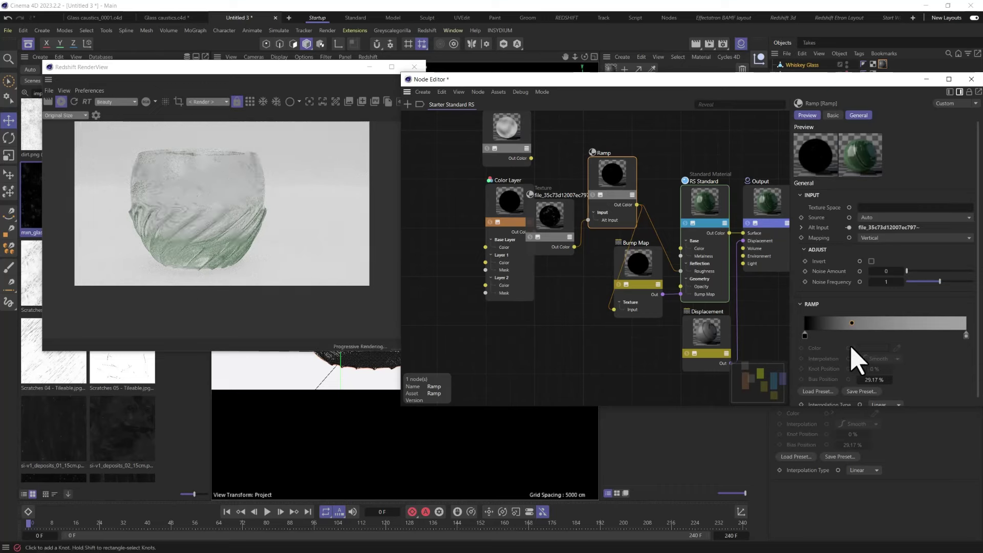
{"action": "left_click_drag", "start_coordinate": [853, 323], "coordinate": [870, 324]}
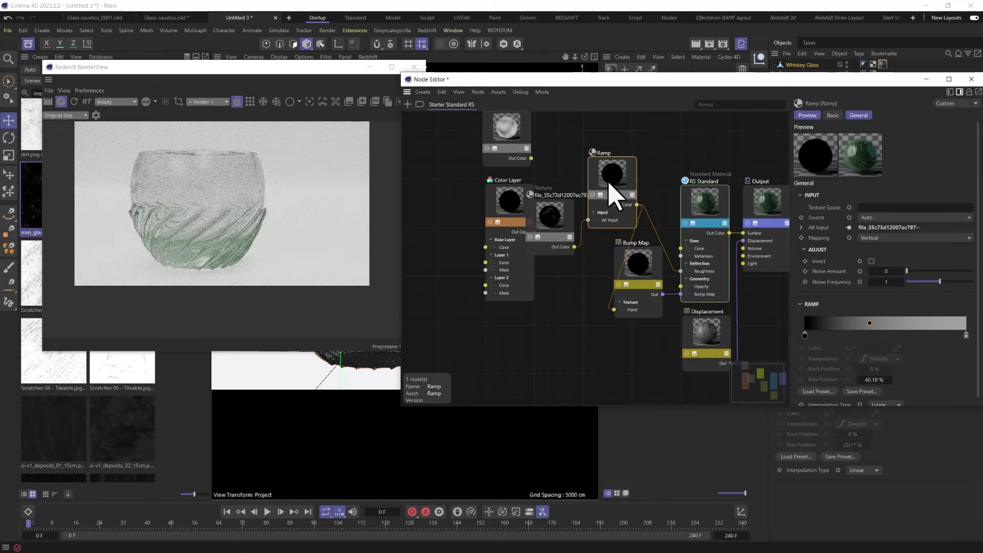
{"action": "left_click", "coordinate": [831, 336]}
{"action": "key", "text": "Delete"}
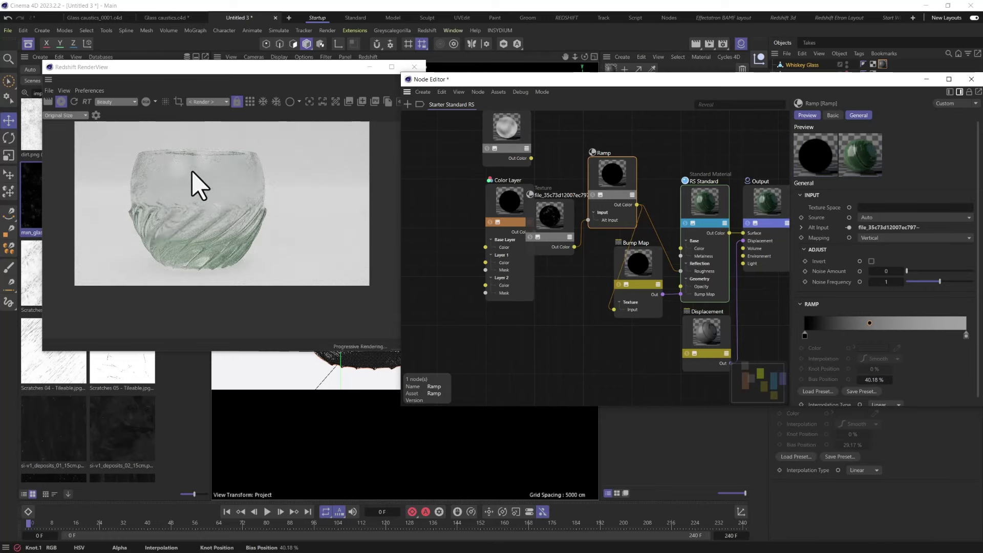
Step: Solo the Ramp in the live render and set the imperfection texture's remap scale to 3 by 3, after trying 2 by 2
{"action": "left_click", "coordinate": [591, 195]}
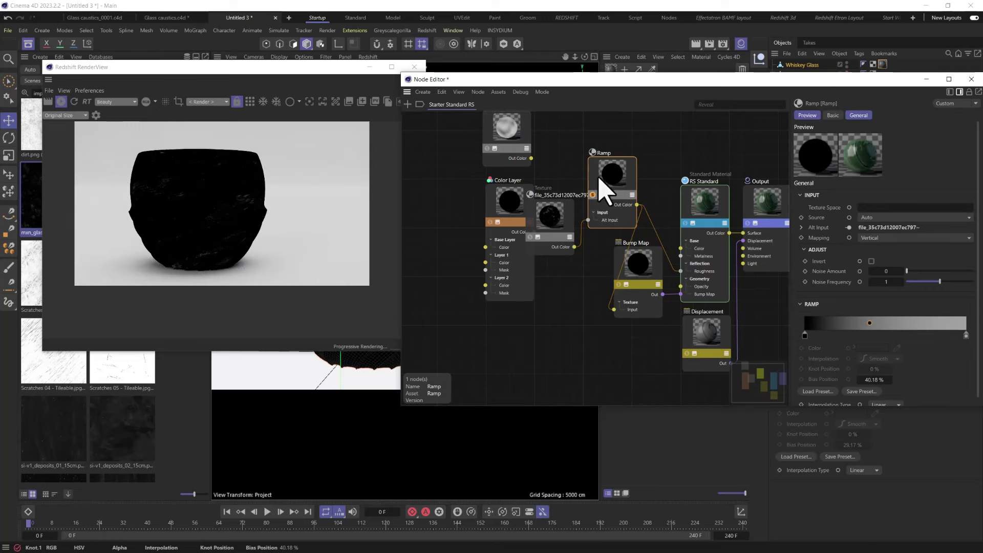
{"action": "left_click_drag", "start_coordinate": [559, 201], "coordinate": [564, 175]}
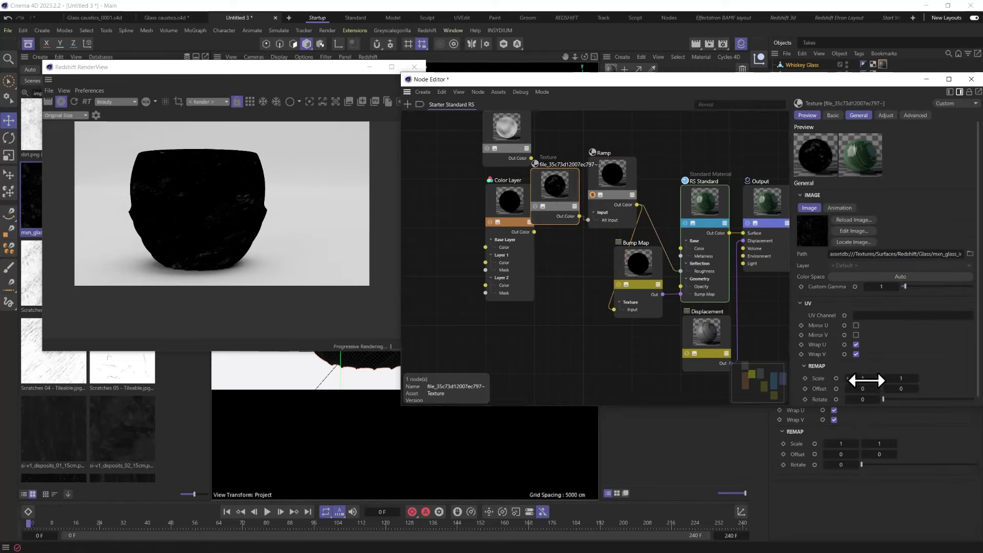
{"action": "left_click", "coordinate": [863, 378]}
{"action": "type", "text": "2"}
{"action": "key", "text": "Tab"}
{"action": "type", "text": "2"}
{"action": "key", "text": "Return"}
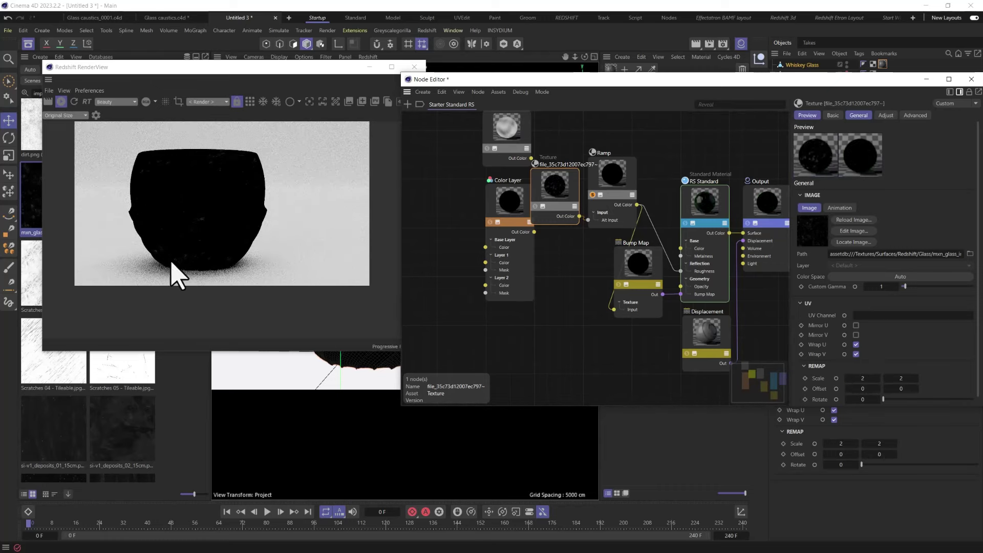
{"action": "left_click", "coordinate": [861, 378]}
{"action": "type", "text": "3"}
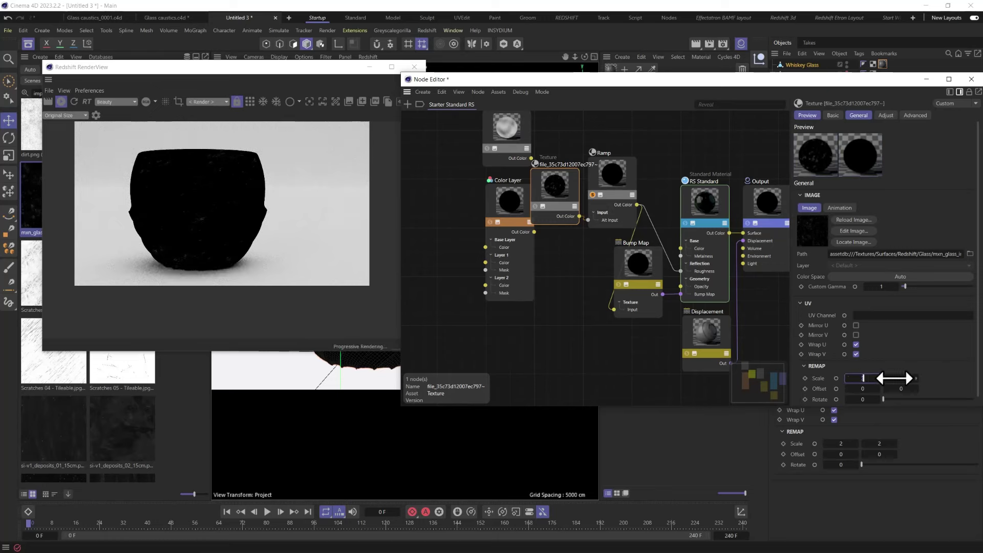
{"action": "key", "text": "Tab"}
{"action": "type", "text": "3"}
{"action": "key", "text": "Return"}
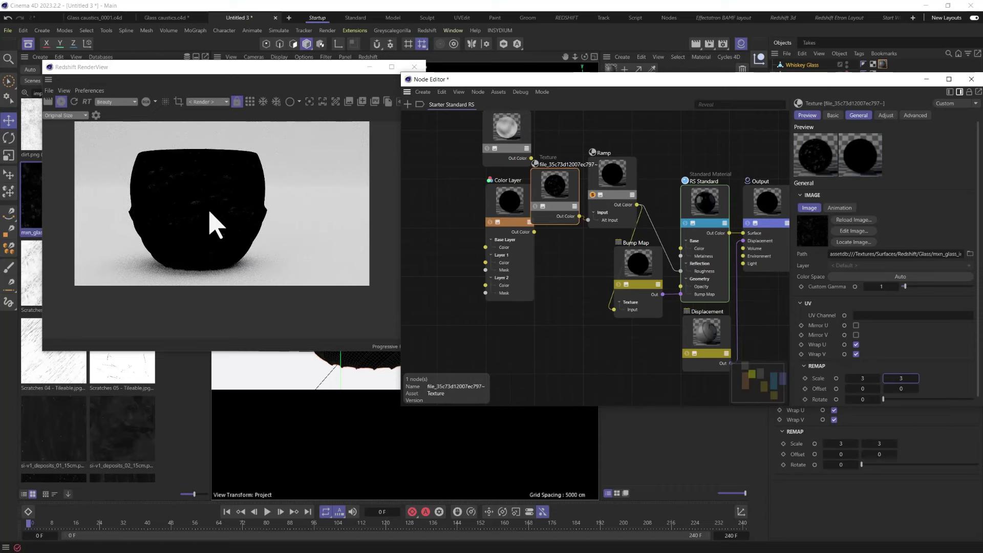
Step: Shift the ramp bias to 43.15 %, then end its solo preview and disconnect the Ramp from the RS Standard's roughness
{"action": "left_click", "coordinate": [610, 187]}
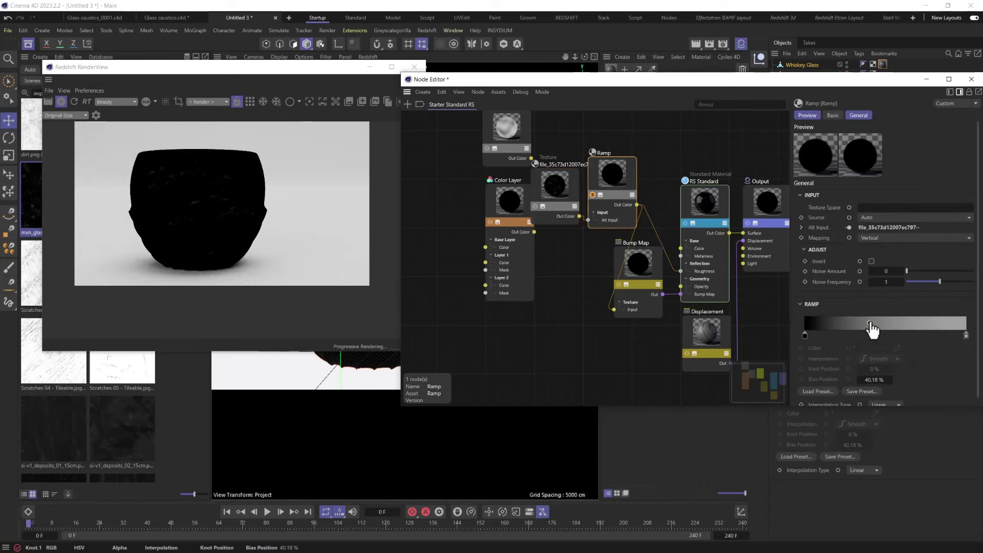
{"action": "left_click", "coordinate": [874, 324]}
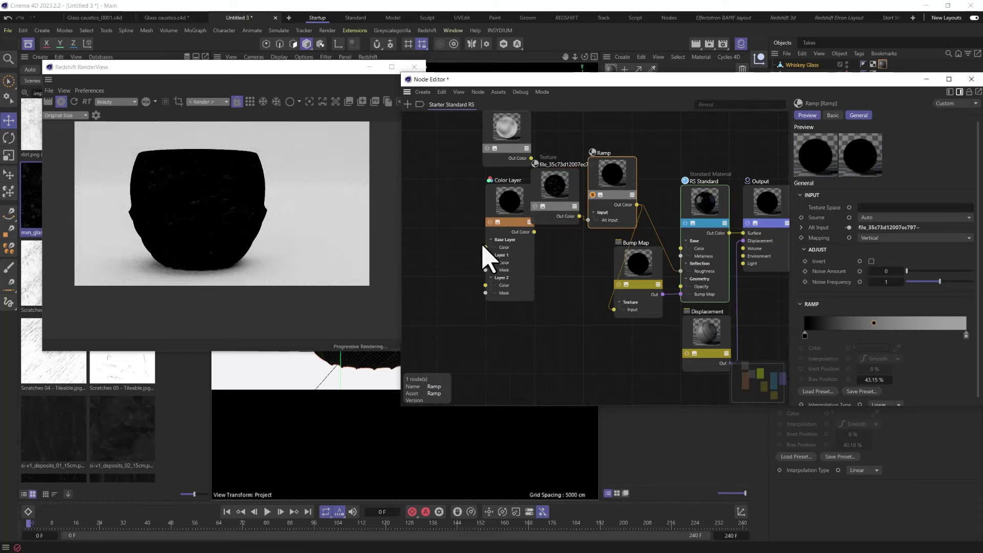
{"action": "left_click", "coordinate": [585, 196]}
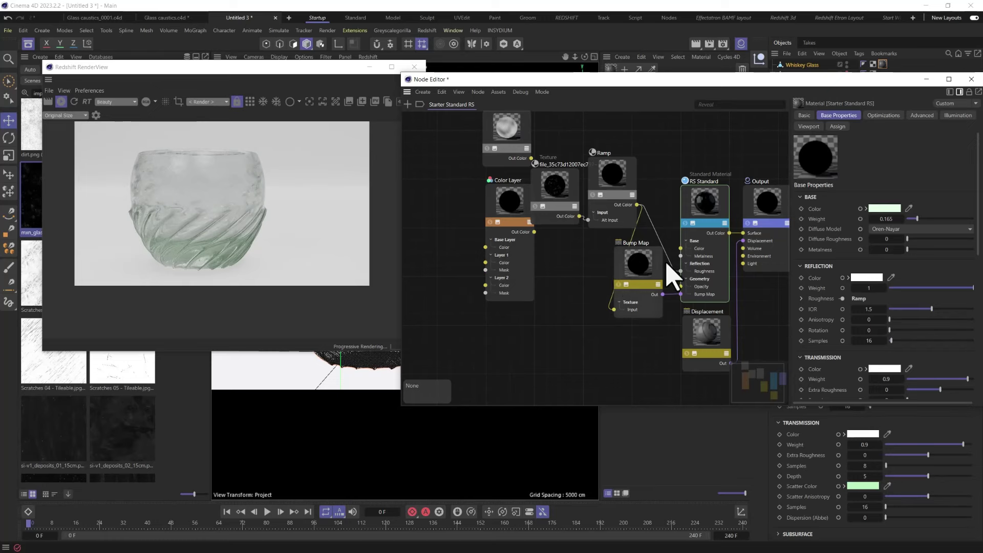
{"action": "left_click_drag", "start_coordinate": [661, 201], "coordinate": [661, 203]}
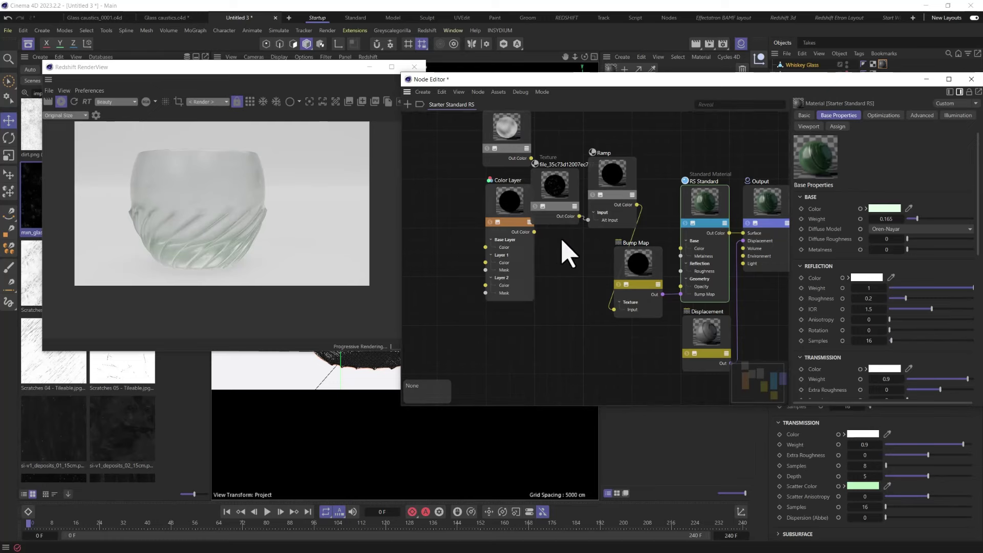
Step: Try Bump Map height scales of 0.02 and 0.03, comparing the glass surface close up in the live render
{"action": "left_click", "coordinate": [640, 261]}
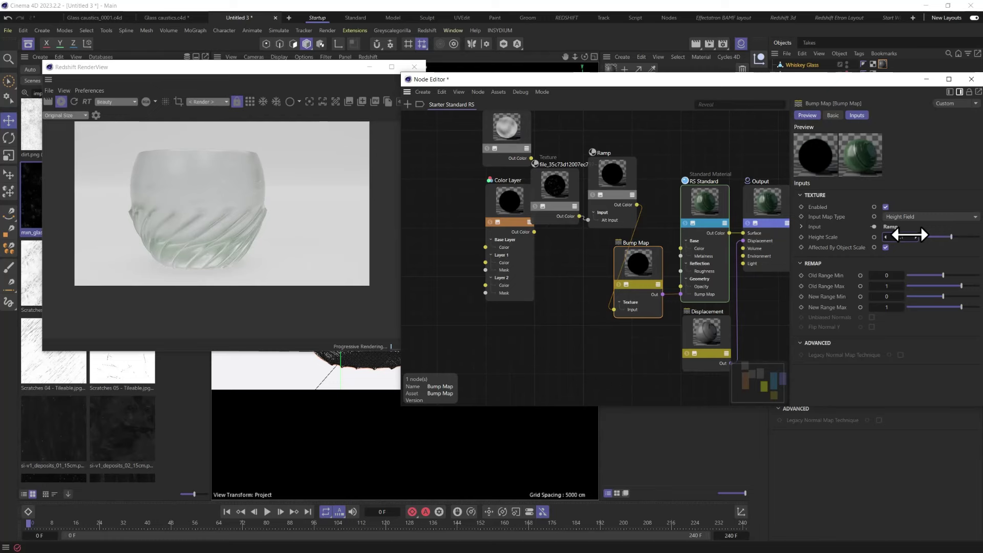
{"action": "scroll", "coordinate": [230, 220], "scroll_direction": "up", "scroll_amount": 5}
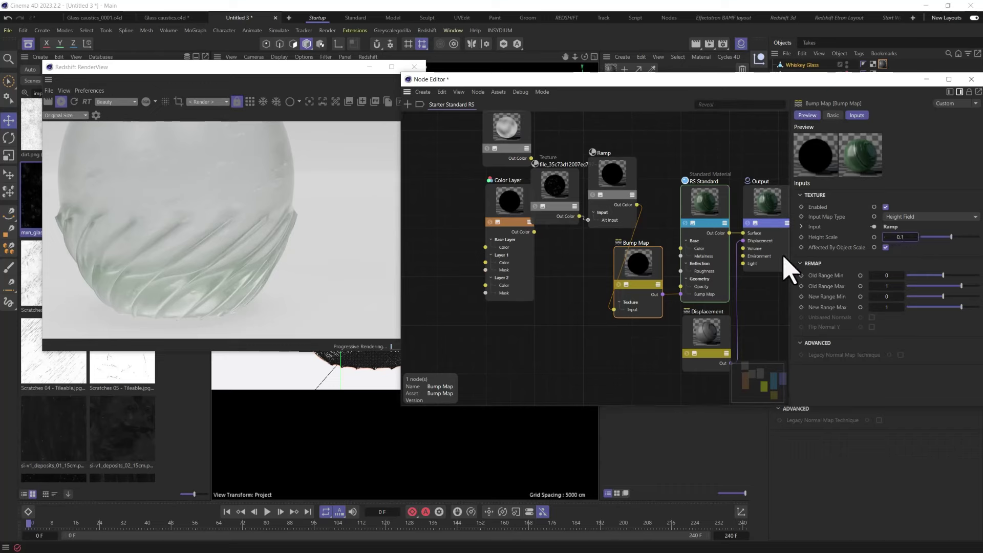
{"action": "type", "text": "0.02"}
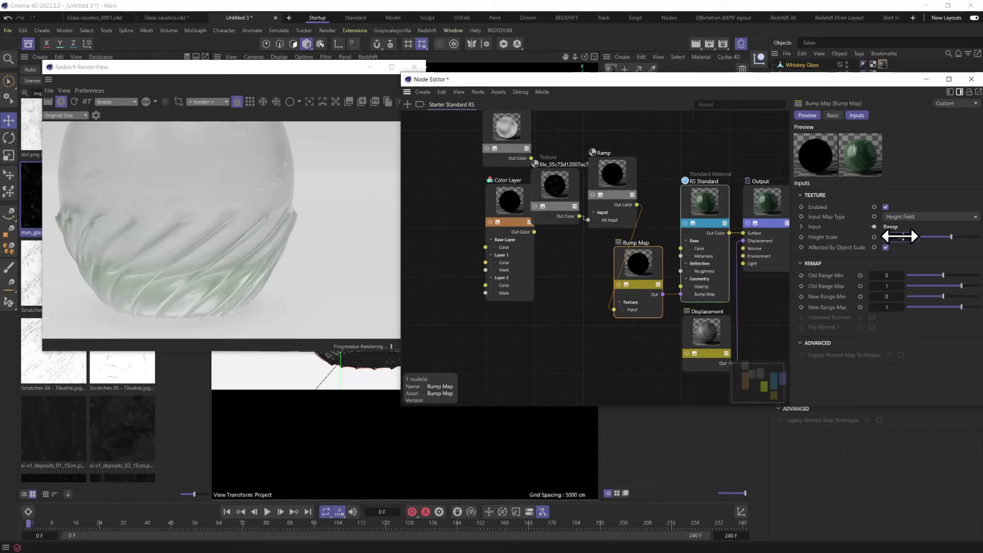
{"action": "key", "text": "Return"}
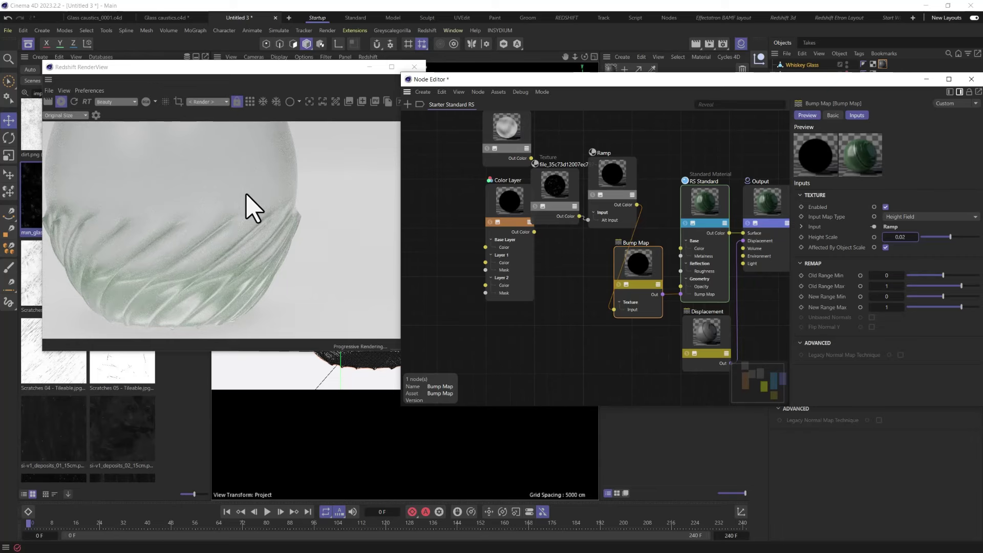
{"action": "scroll", "coordinate": [254, 207], "scroll_direction": "down", "scroll_amount": 2}
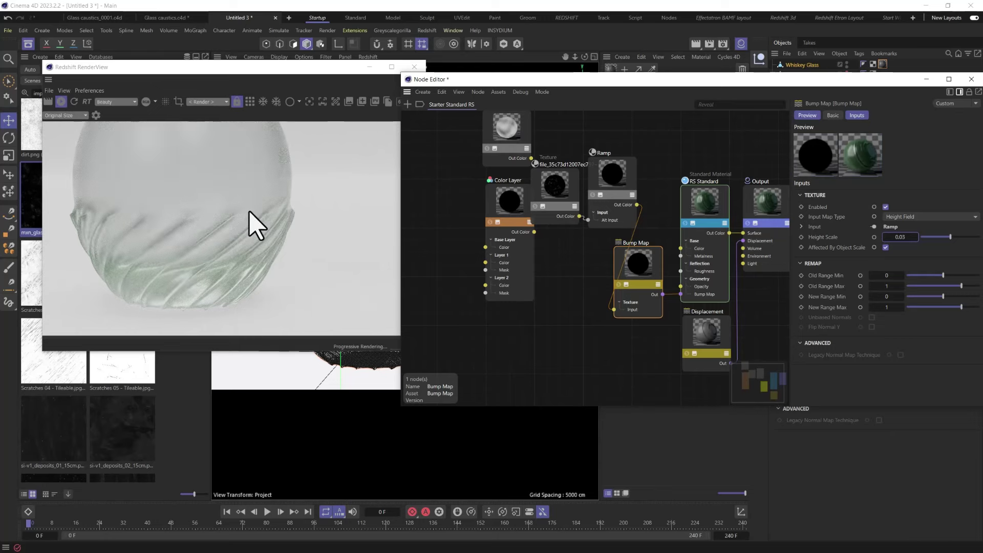
{"action": "scroll", "coordinate": [249, 212], "scroll_direction": "down", "scroll_amount": 2}
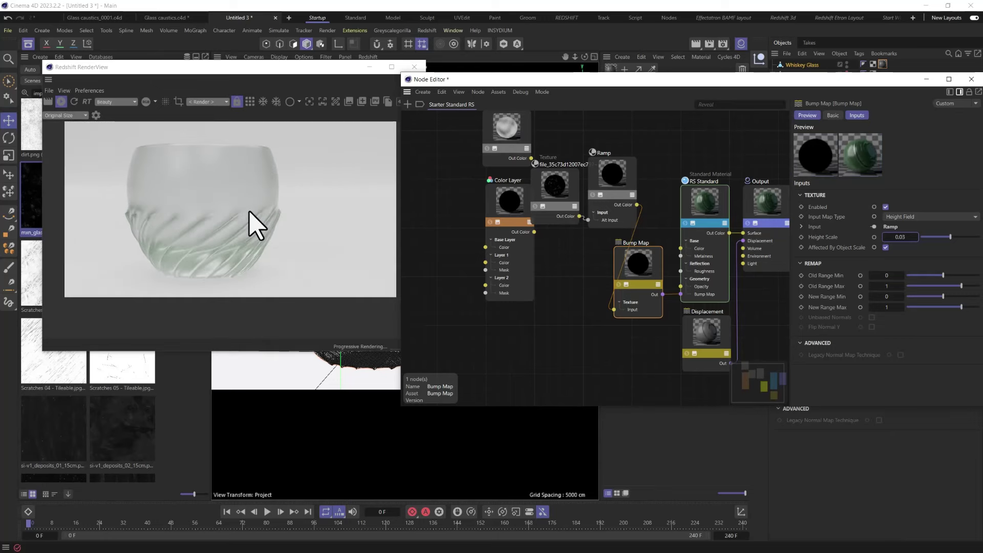
{"action": "scroll", "coordinate": [249, 212], "scroll_direction": "up", "scroll_amount": 5}
{"action": "scroll", "coordinate": [249, 212], "scroll_direction": "down", "scroll_amount": 2}
{"action": "scroll", "coordinate": [249, 212], "scroll_direction": "down", "scroll_amount": 3}
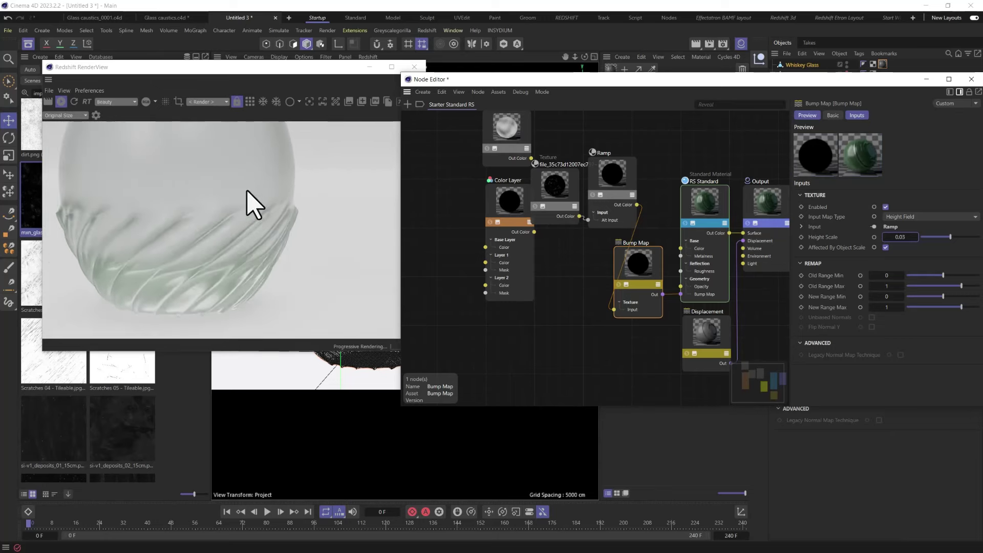
Step: Try a Bump Map height scale of 0.045, close the node graph and check the whole glass in the render
{"action": "left_click", "coordinate": [239, 250]}
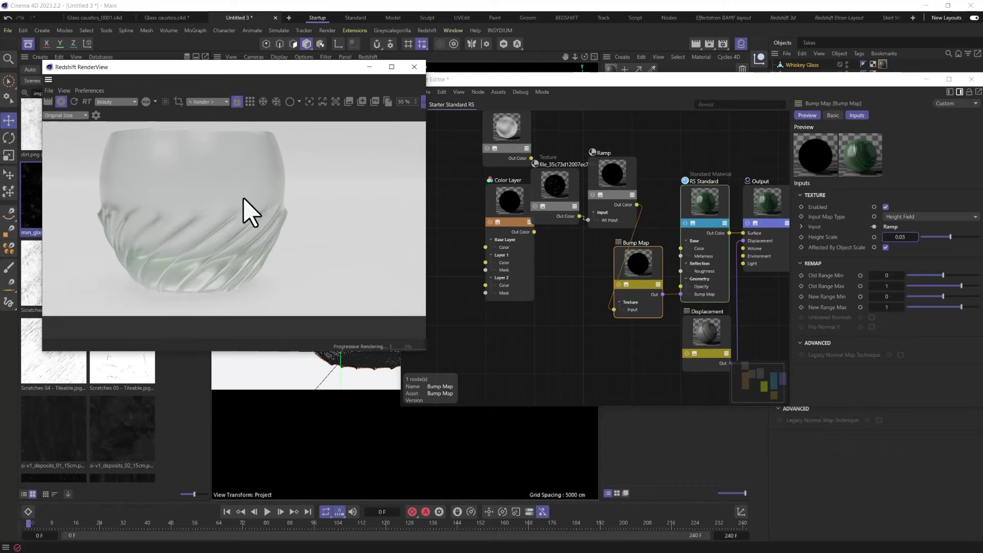
{"action": "scroll", "coordinate": [241, 200], "scroll_direction": "up", "scroll_amount": 2}
{"action": "left_click", "coordinate": [902, 240]}
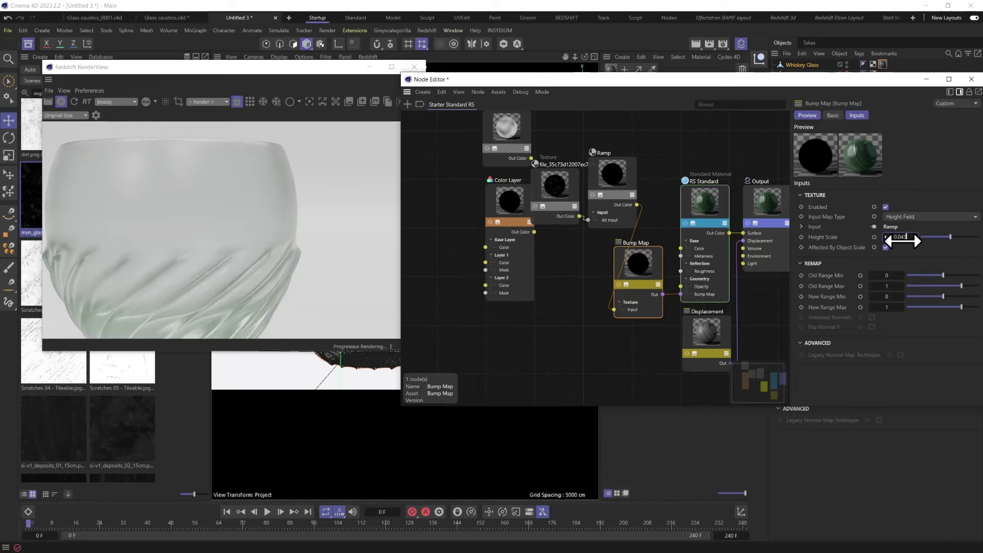
{"action": "key", "text": "BackSpace"}
{"action": "type", "text": "5"}
{"action": "key", "text": "Return"}
{"action": "left_click", "coordinate": [971, 78]}
{"action": "scroll", "coordinate": [233, 291], "scroll_direction": "down", "scroll_amount": 3}
{"action": "scroll", "coordinate": [197, 284], "scroll_direction": "up", "scroll_amount": 1}
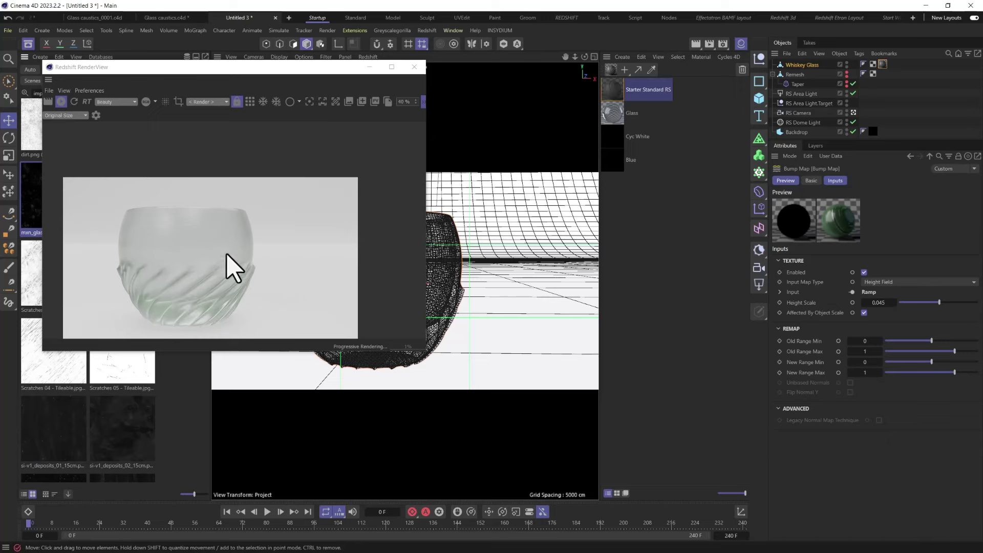
Step: Set the Starter Standard RS material's reflection roughness to 0.05 and its IOR to 1.6
{"action": "left_click", "coordinate": [620, 93]}
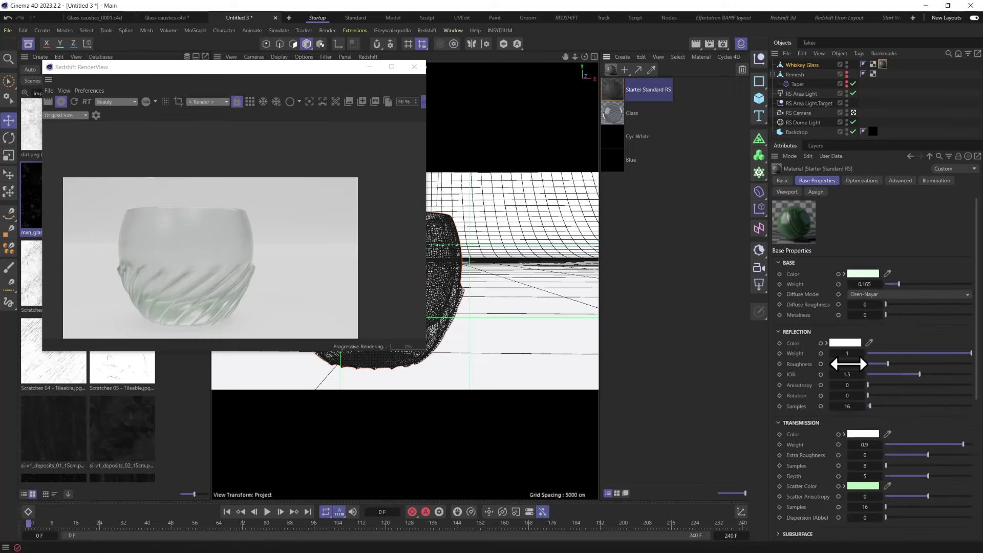
{"action": "left_click_drag", "start_coordinate": [848, 363], "coordinate": [832, 363]}
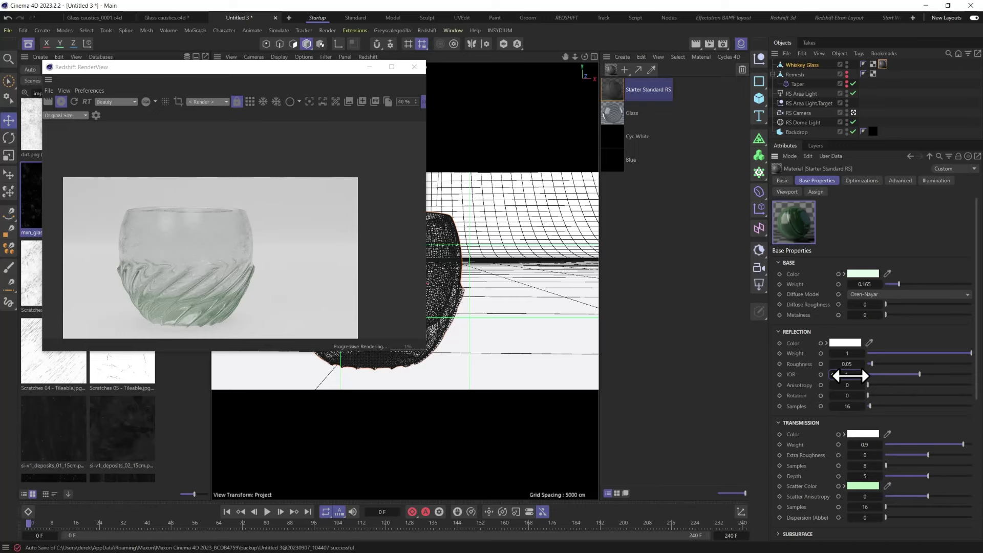
{"action": "left_click_drag", "start_coordinate": [850, 375], "coordinate": [856, 375]}
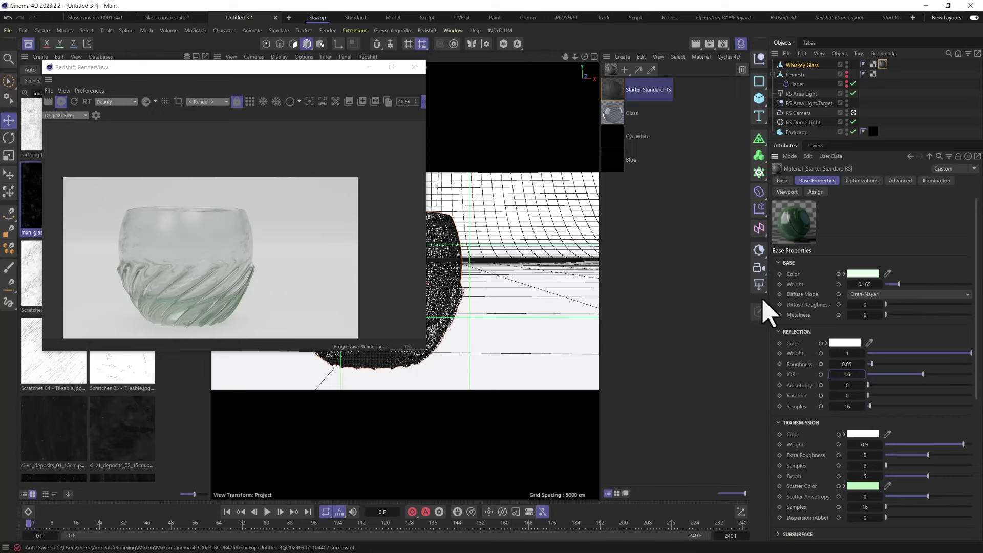
Step: Reopen the Starter Standard RS node graph, set the Bump Map's height scale to 0.015 and close the graph
{"action": "double_click", "coordinate": [621, 86]}
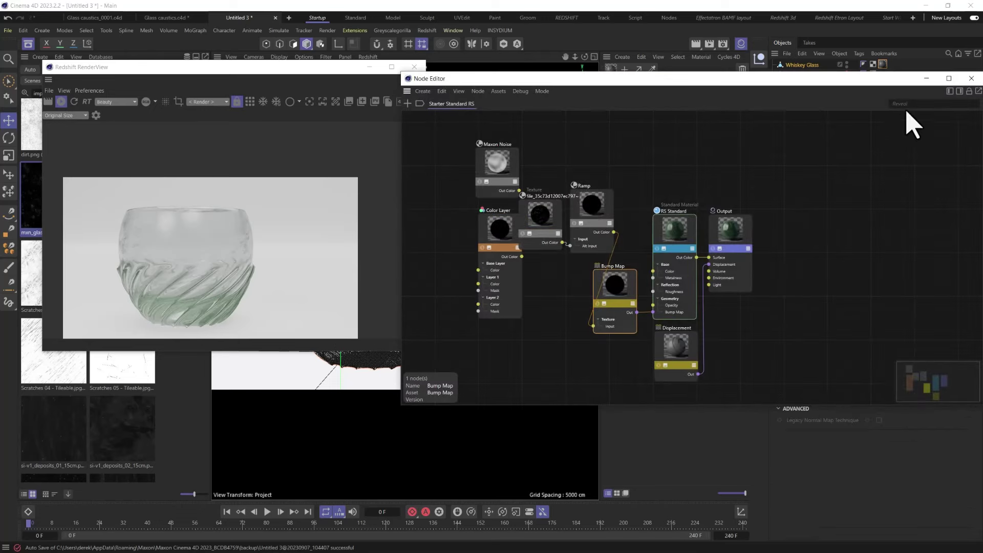
{"action": "left_click", "coordinate": [958, 91]}
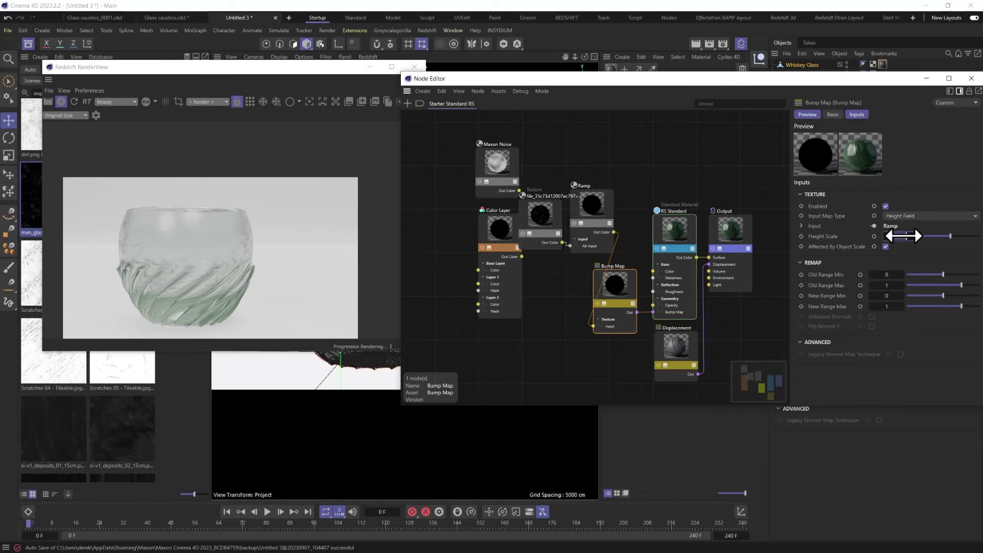
{"action": "left_click_drag", "start_coordinate": [903, 236], "coordinate": [900, 236]}
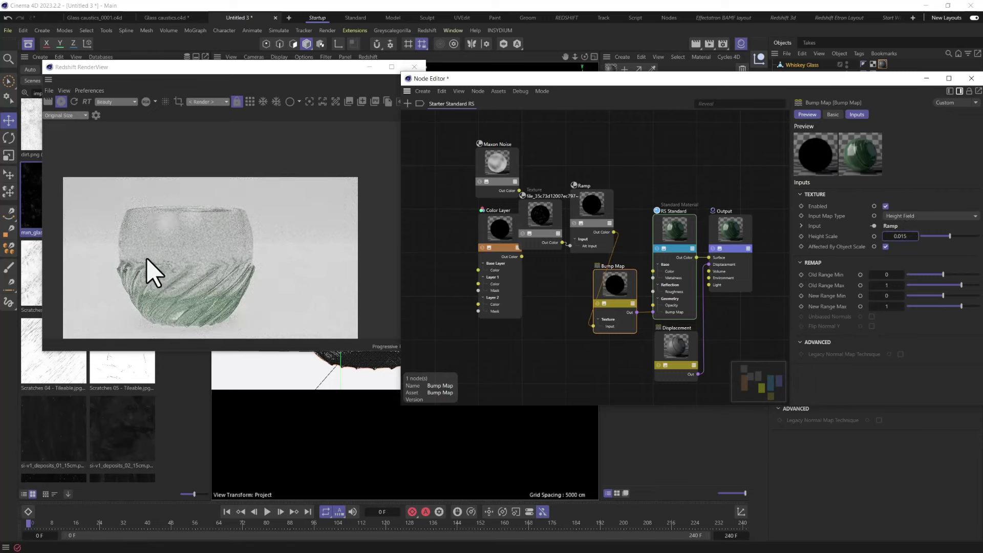
{"action": "left_click", "coordinate": [971, 78]}
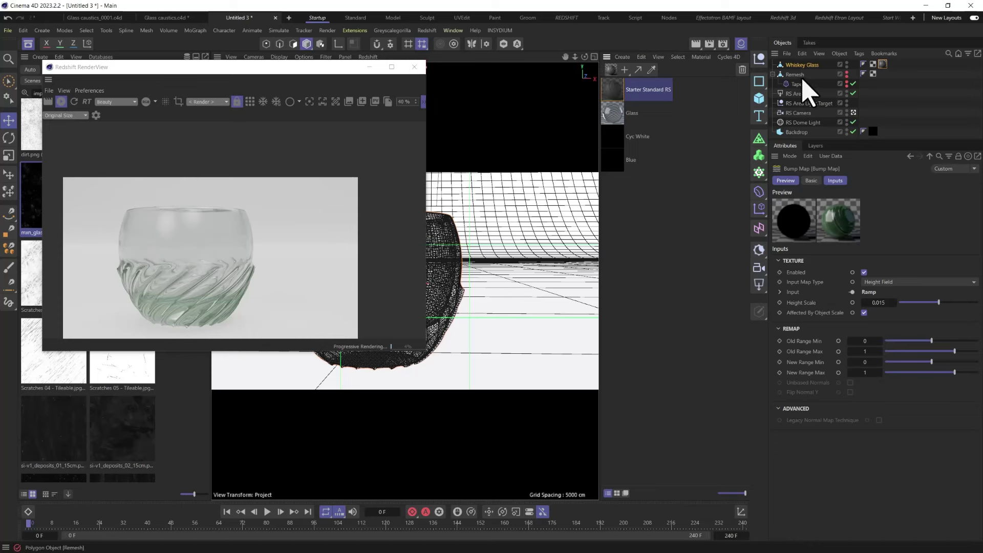
Step: Add a cylinder primitive to the scene and hide the Asset Browser to enlarge the viewport
{"action": "left_click", "coordinate": [759, 99]}
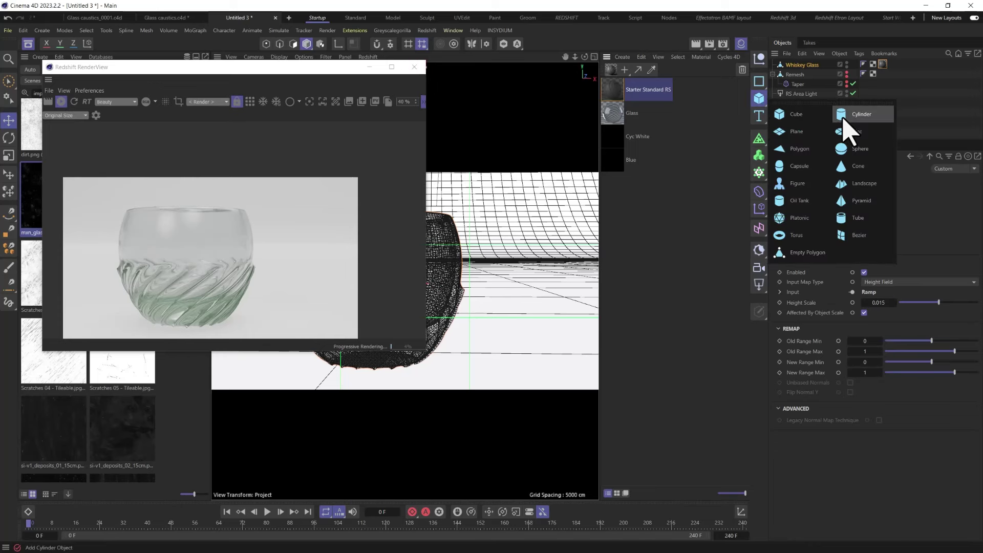
{"action": "left_click", "coordinate": [845, 115]}
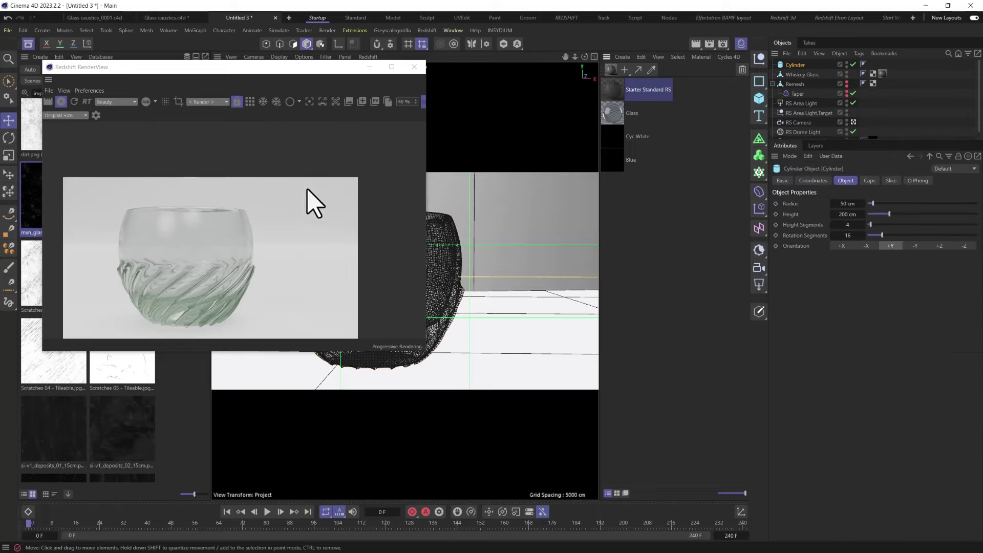
{"action": "left_click_drag", "start_coordinate": [179, 73], "coordinate": [668, 207]}
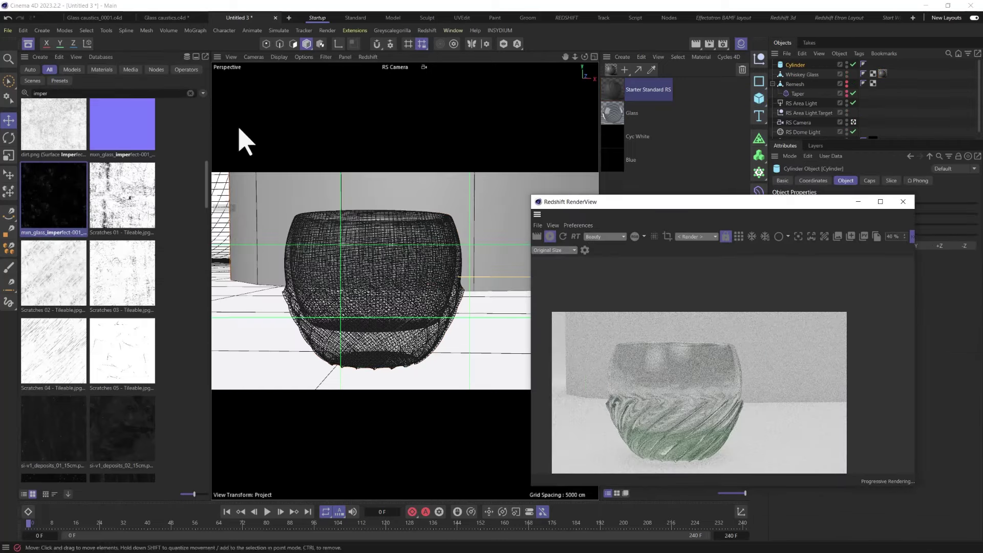
{"action": "left_click", "coordinate": [28, 44]}
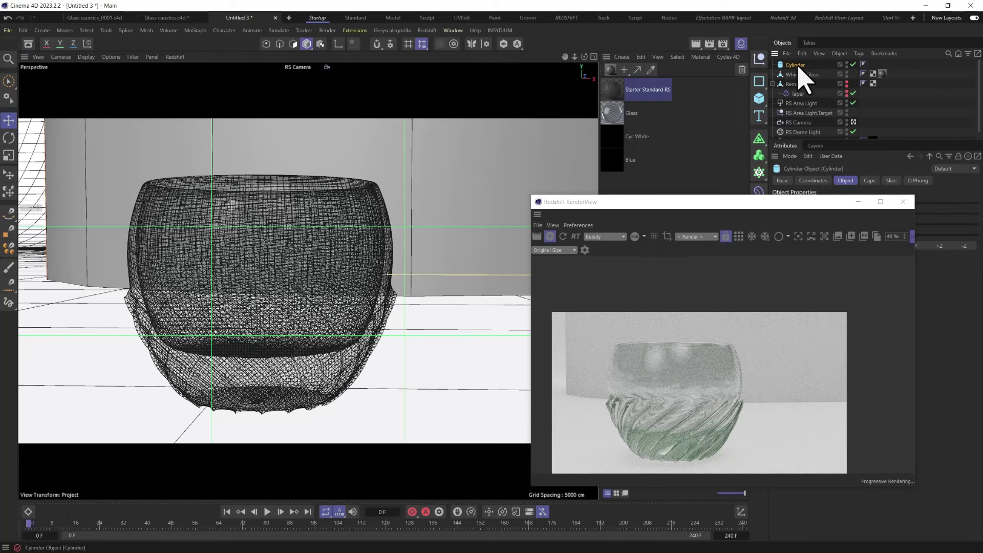
Step: Set the cylinder's radius to 3 cm and its height to 4 cm
{"action": "left_click_drag", "start_coordinate": [735, 201], "coordinate": [510, 140]}
{"action": "left_click", "coordinate": [847, 204]}
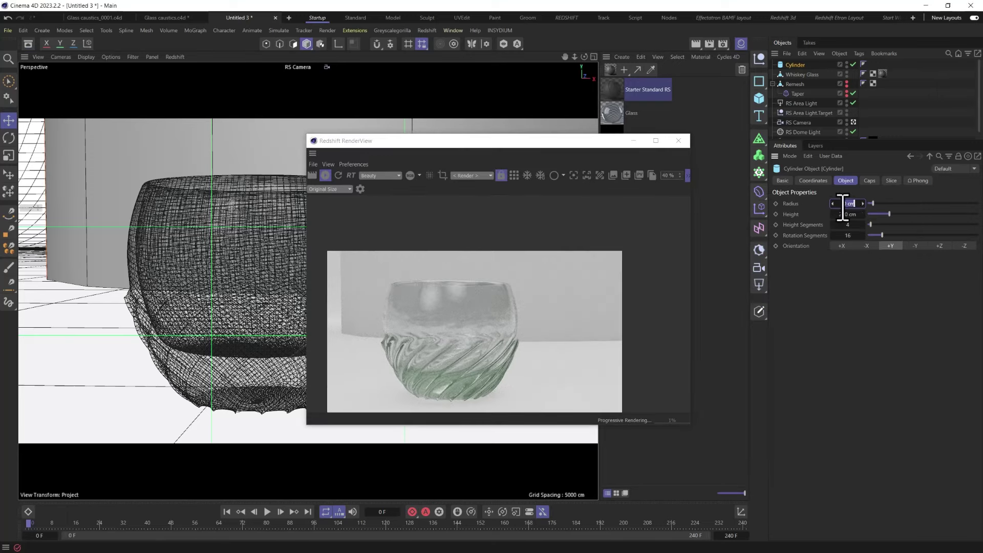
{"action": "type", "text": "3"}
{"action": "key", "text": "Return"}
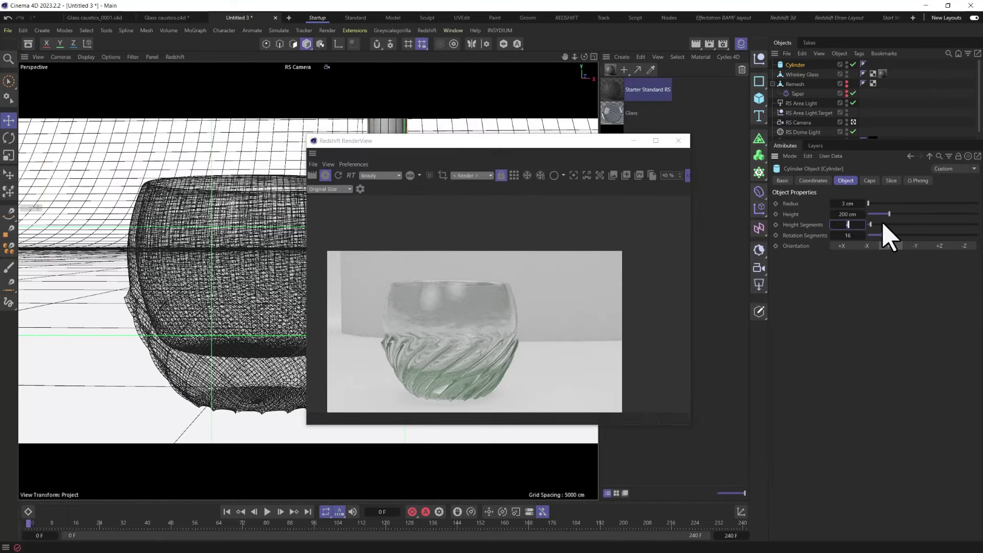
{"action": "type", "text": "4"}
{"action": "key", "text": "Return"}
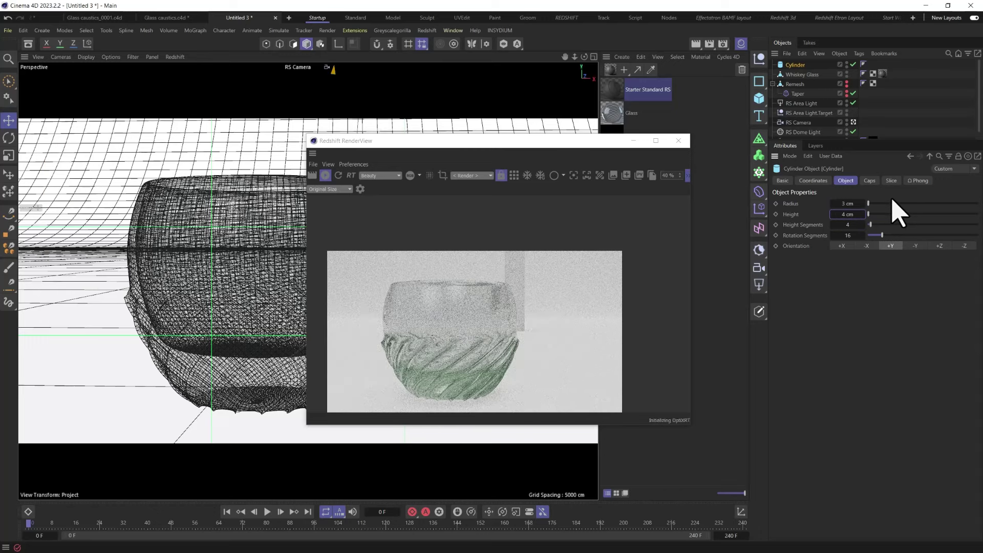
Step: Position the cylinder inside the whisky glass with the Place tool, then switch to the Move tool and inspect its fit
{"action": "left_click_drag", "start_coordinate": [463, 146], "coordinate": [777, 144]}
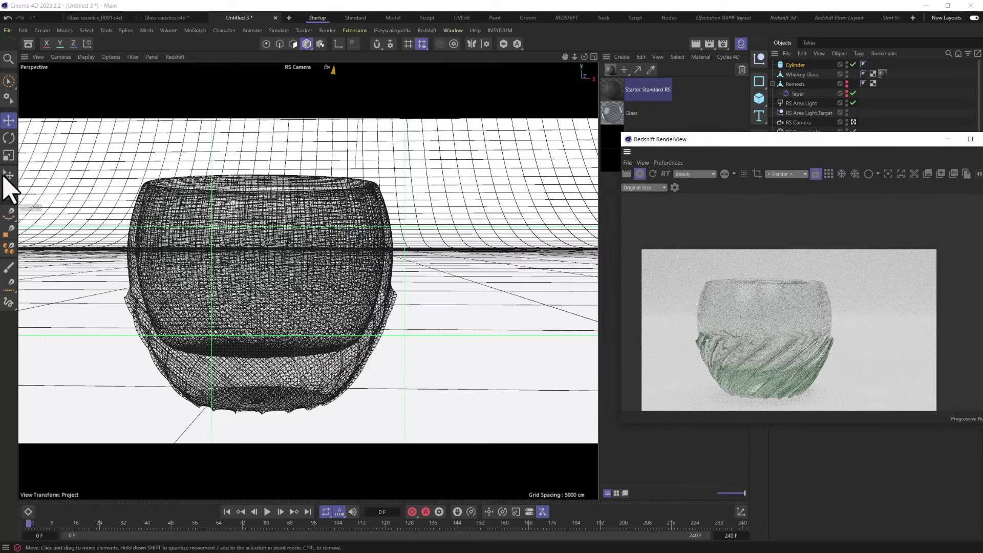
{"action": "left_click", "coordinate": [9, 174]}
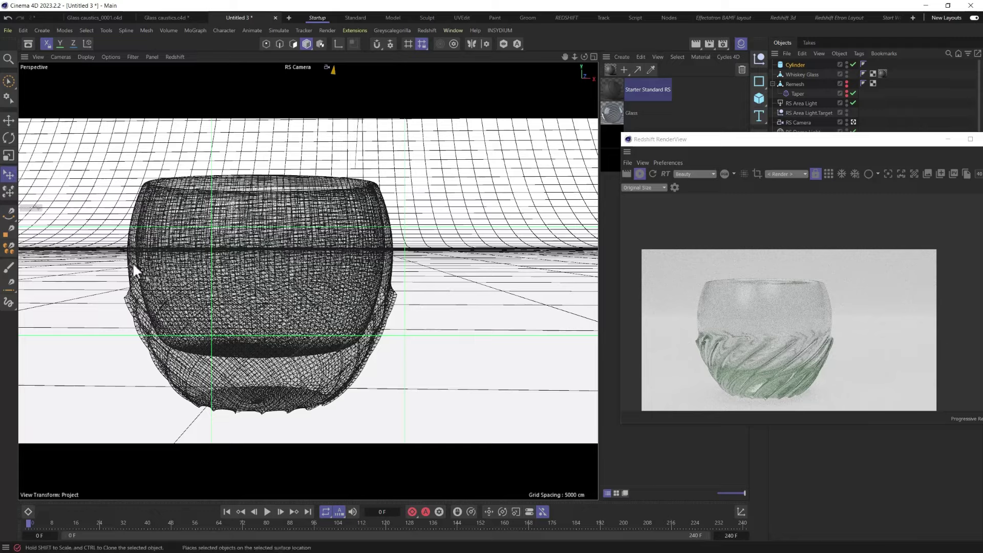
{"action": "left_click_drag", "start_coordinate": [399, 397], "coordinate": [455, 400]}
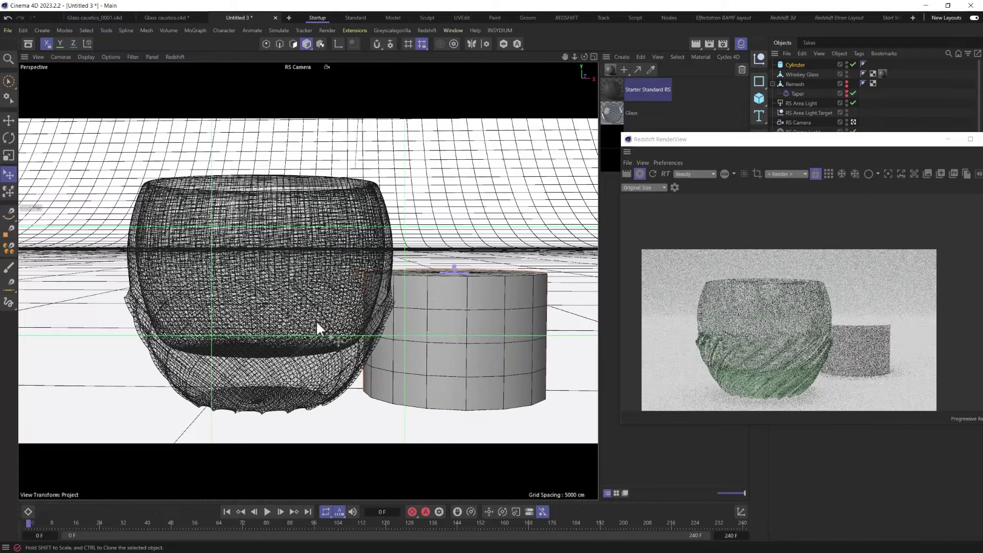
{"action": "left_click_drag", "start_coordinate": [288, 291], "coordinate": [296, 403], "text": "alt"}
{"action": "left_click_drag", "start_coordinate": [389, 197], "coordinate": [241, 171]}
{"action": "left_click_drag", "start_coordinate": [779, 136], "coordinate": [634, 85]}
{"action": "left_click_drag", "start_coordinate": [271, 314], "coordinate": [251, 180], "text": "alt"}
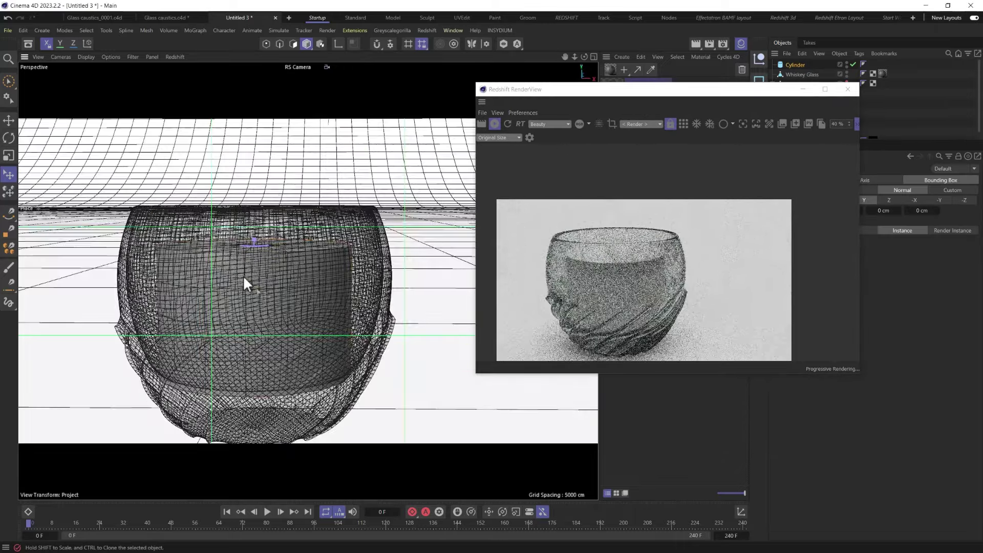
{"action": "left_click_drag", "start_coordinate": [244, 281], "coordinate": [258, 249], "text": "alt"}
{"action": "key", "text": "e"}
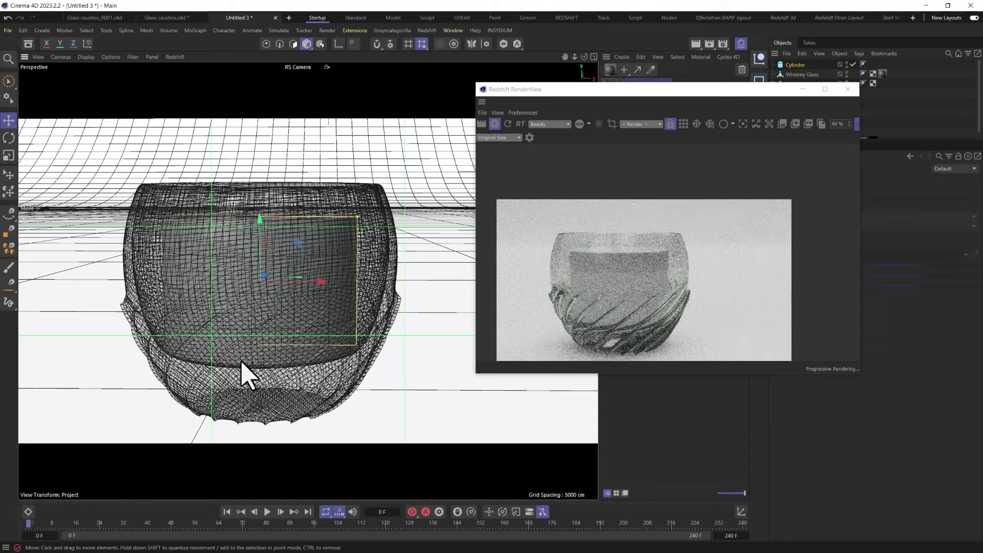
{"action": "left_click_drag", "start_coordinate": [241, 374], "coordinate": [257, 377], "text": "alt"}
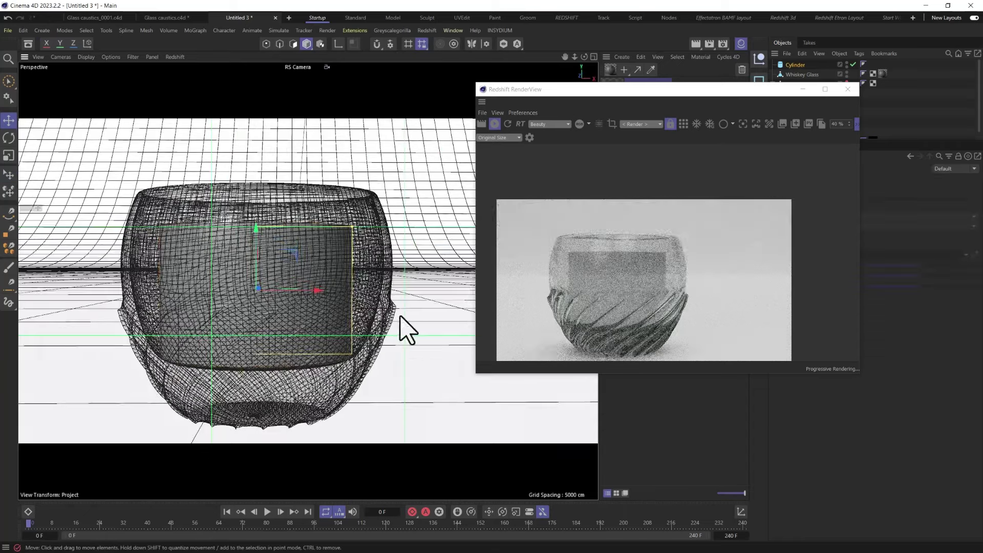
Step: Increase the cylinder's height segments to 17, keeping its 4 cm height
{"action": "left_click_drag", "start_coordinate": [655, 90], "coordinate": [494, 75]}
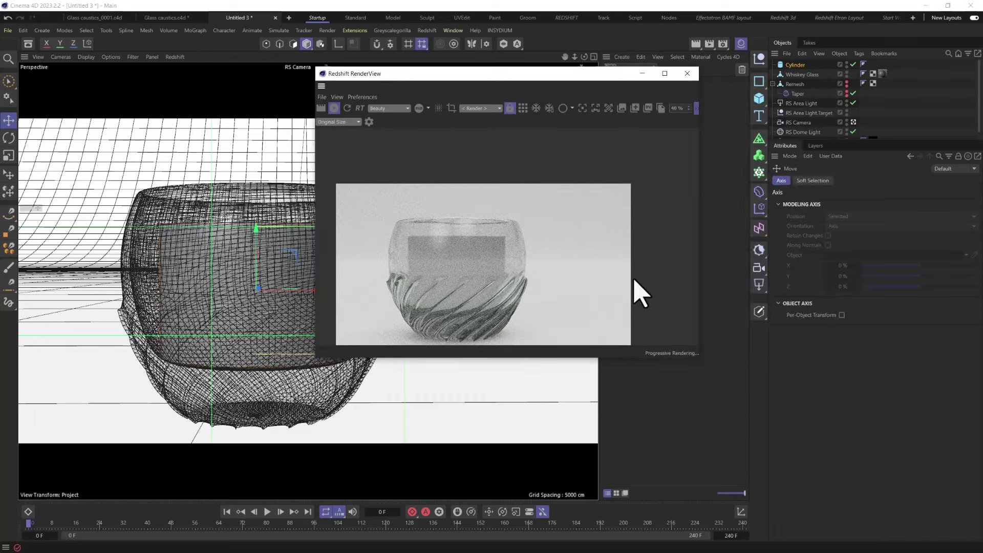
{"action": "left_click", "coordinate": [796, 65]}
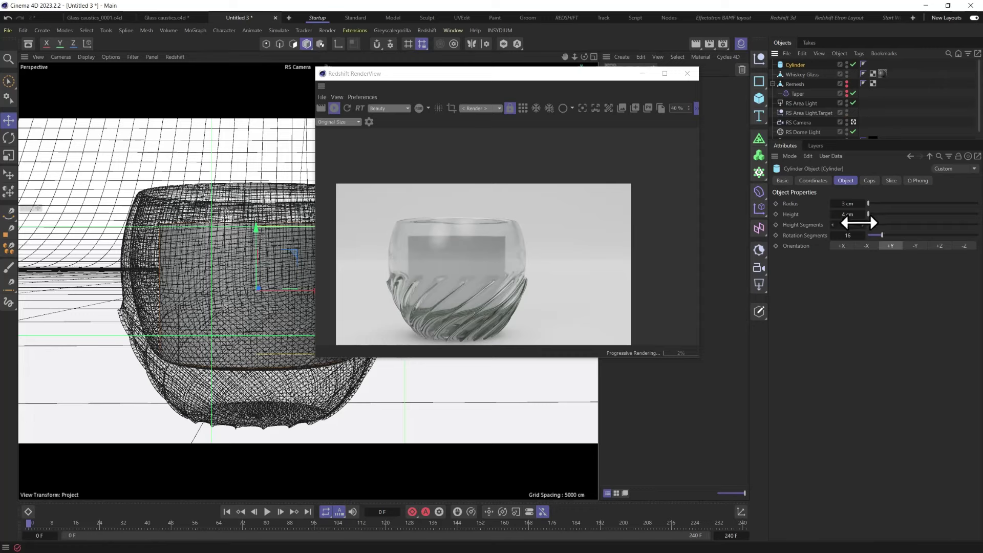
{"action": "left_click_drag", "start_coordinate": [868, 213], "coordinate": [868, 213]}
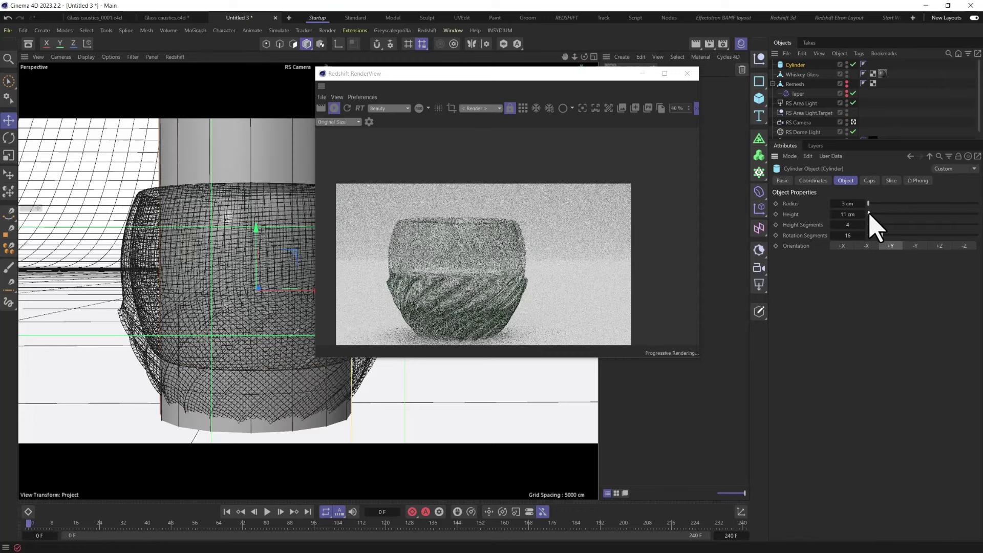
{"action": "key", "text": "ctrl+z"}
{"action": "left_click", "coordinate": [863, 225]}
{"action": "left_click", "coordinate": [862, 224]}
{"action": "left_click", "coordinate": [863, 225]}
{"action": "left_click", "coordinate": [862, 224]}
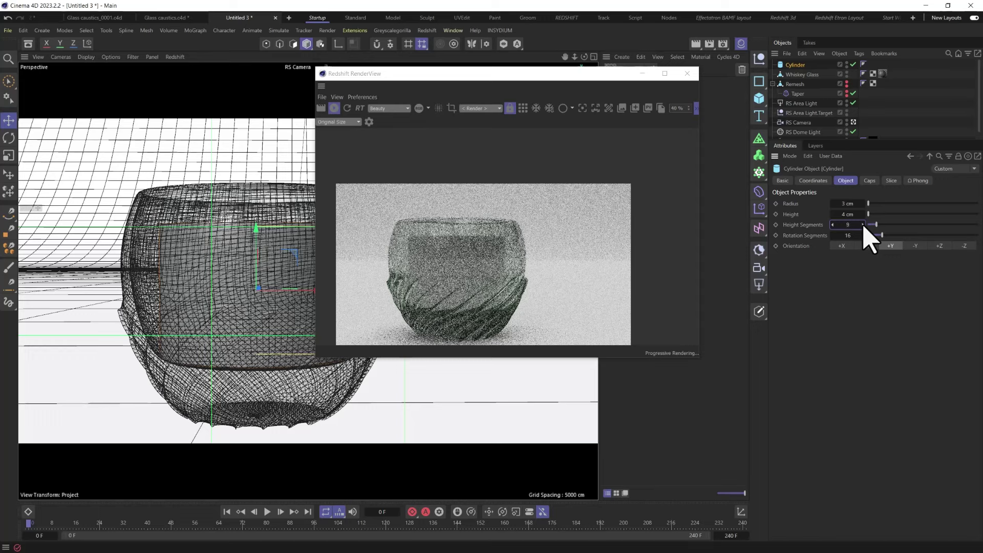
{"action": "left_click", "coordinate": [863, 224]}
{"action": "left_click", "coordinate": [862, 224]}
{"action": "left_click_drag", "start_coordinate": [863, 226], "coordinate": [850, 208]}
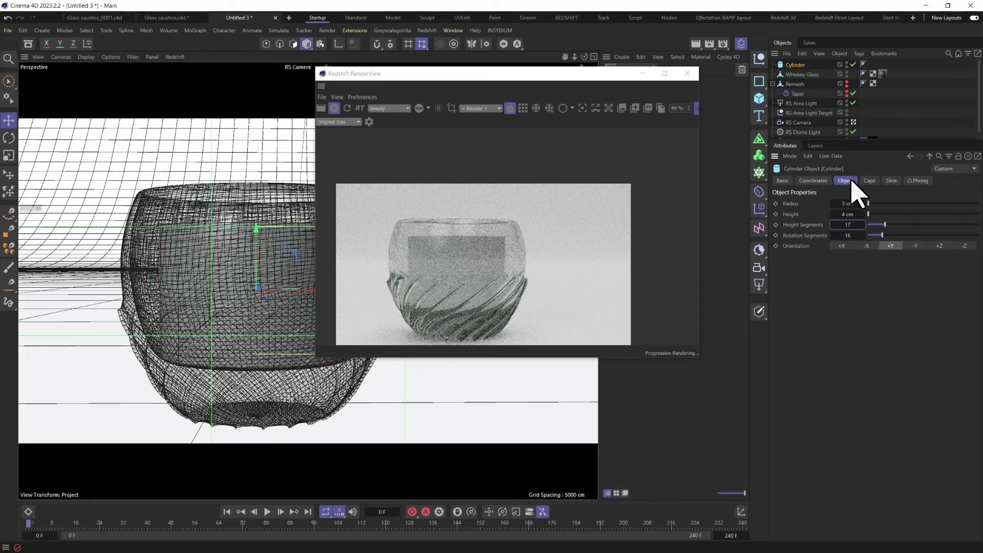
Step: Enable the fillet on the cylinder's caps and set its radius to 0.25 cm
{"action": "left_click", "coordinate": [868, 181]}
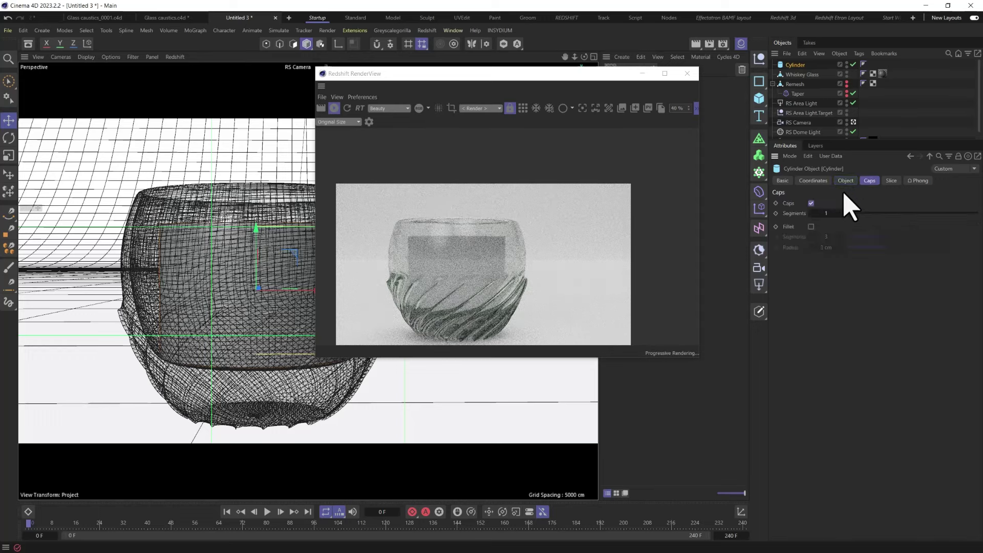
{"action": "left_click", "coordinate": [810, 226]}
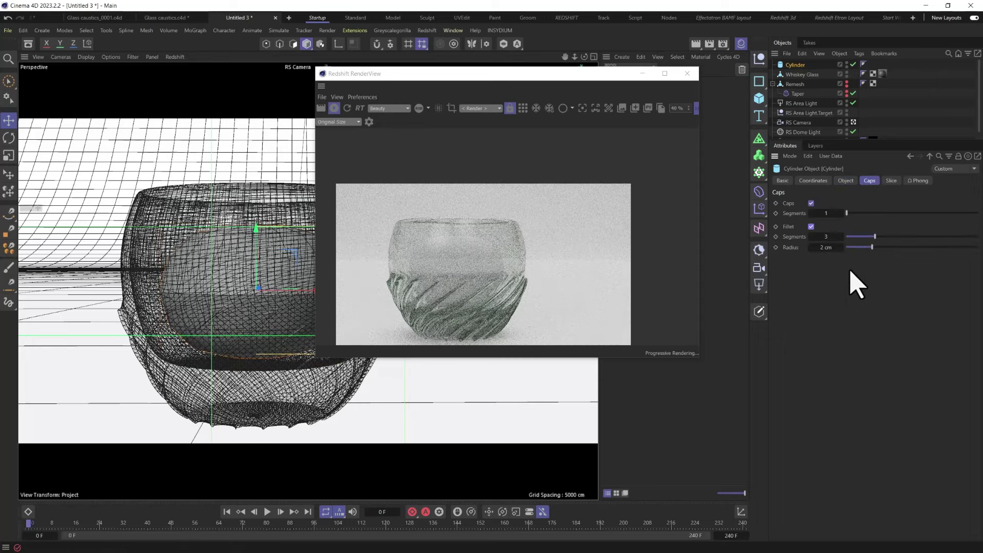
{"action": "left_click_drag", "start_coordinate": [872, 247], "coordinate": [825, 247]}
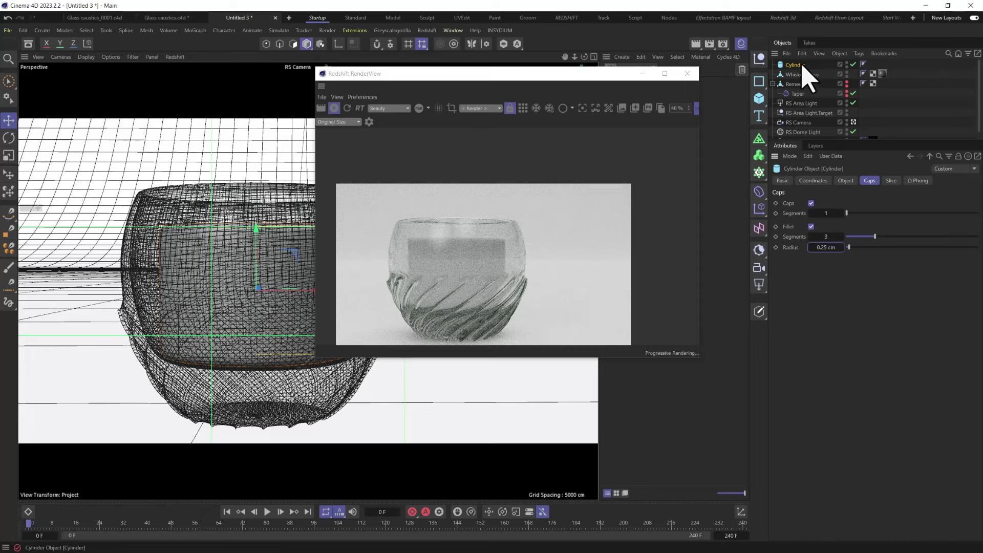
Step: Add a Bulge deformer to the cylinder, set its strength to 25 % and check the shape against the glass
{"action": "left_click", "coordinate": [759, 191]}
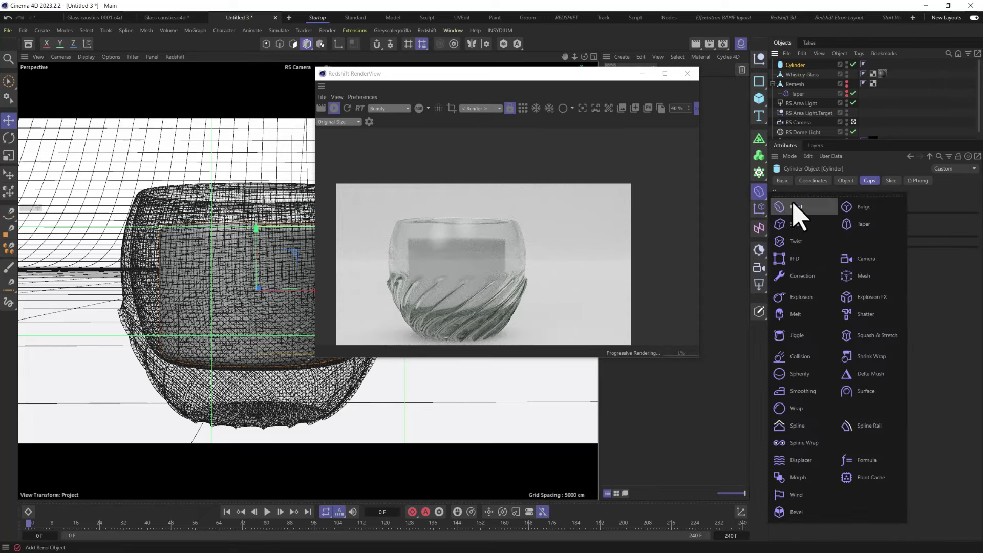
{"action": "left_click", "coordinate": [854, 208]}
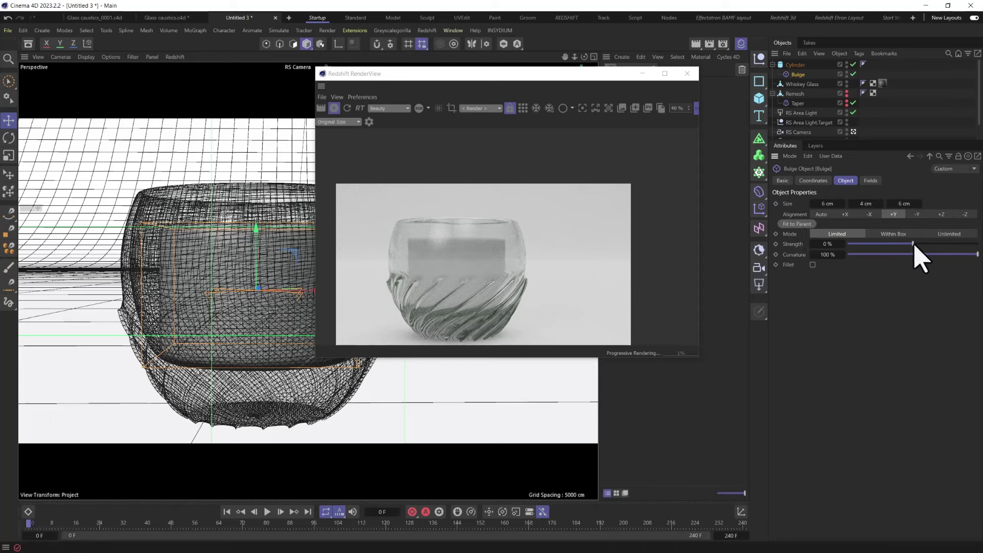
{"action": "left_click_drag", "start_coordinate": [915, 245], "coordinate": [930, 244]}
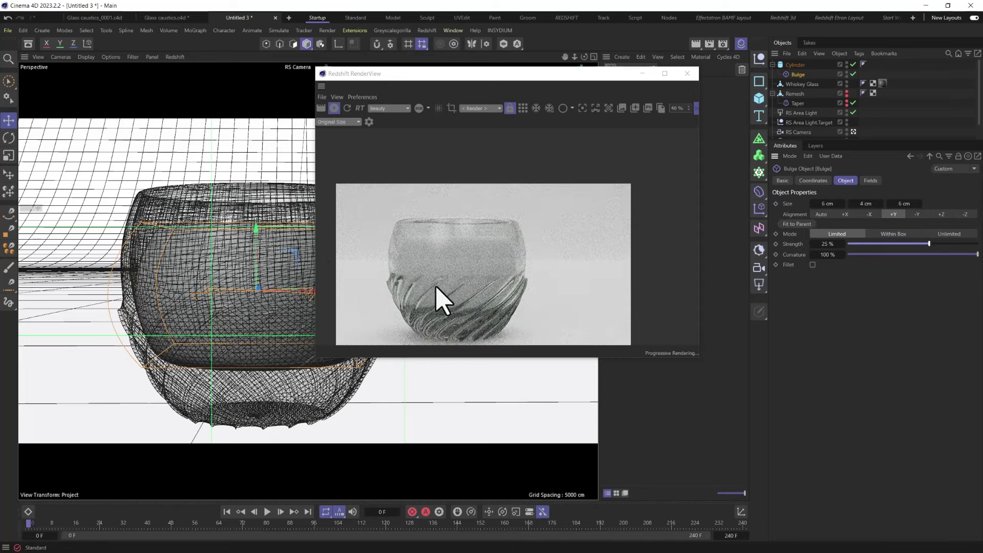
{"action": "left_click_drag", "start_coordinate": [413, 74], "coordinate": [596, 90]}
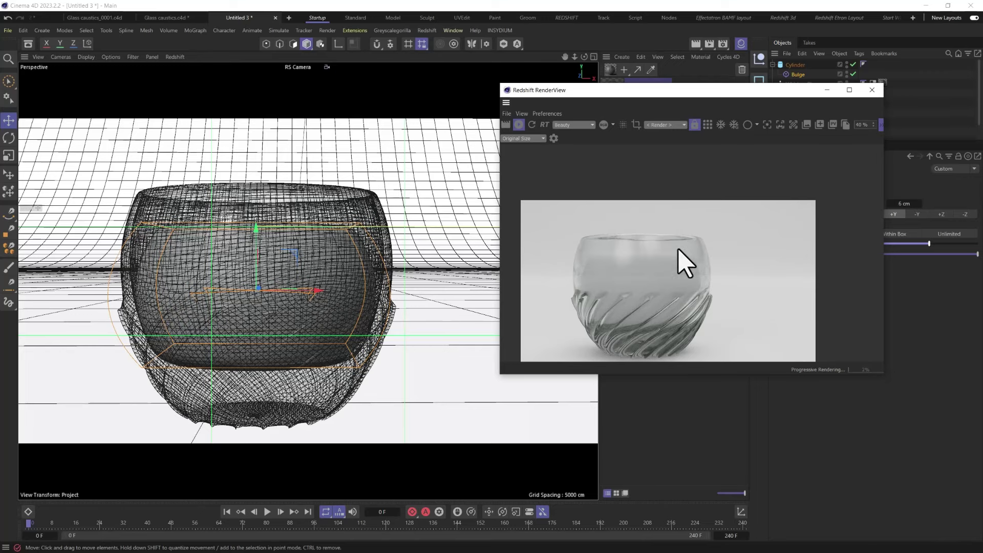
Step: Convert the liquid cylinder into an editable polygon object, keeping the Bulge deformer as its child
{"action": "left_click_drag", "start_coordinate": [737, 88], "coordinate": [612, 74]}
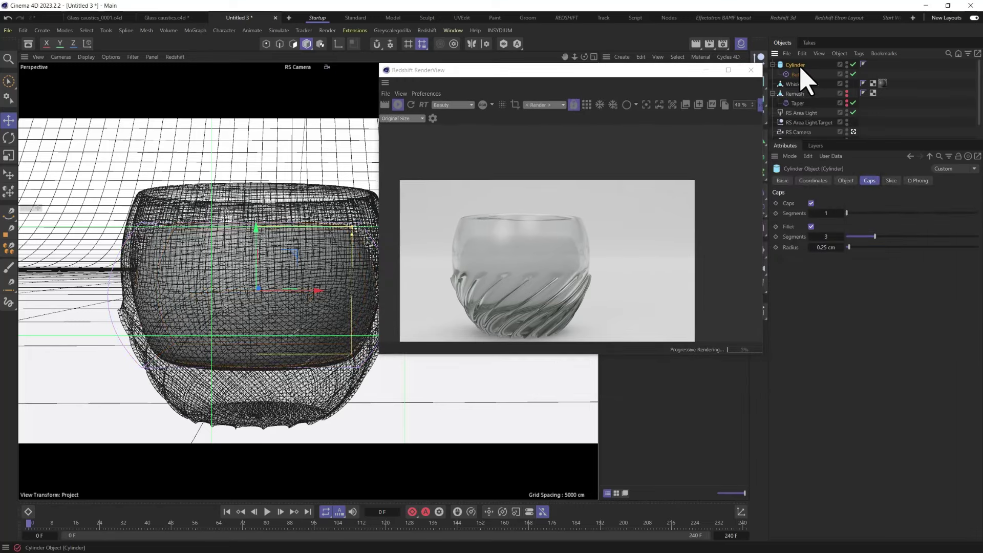
{"action": "key", "text": "c"}
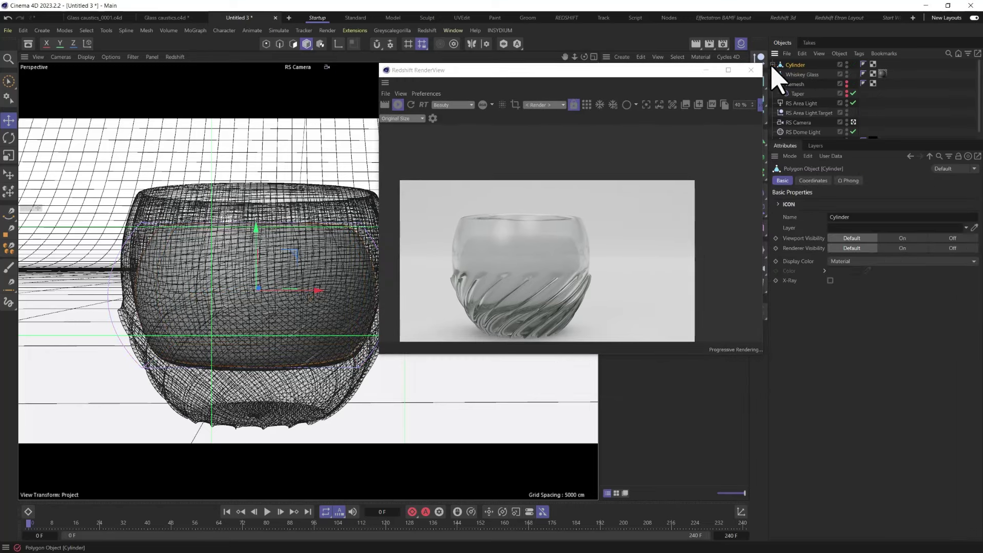
{"action": "left_click", "coordinate": [796, 75]}
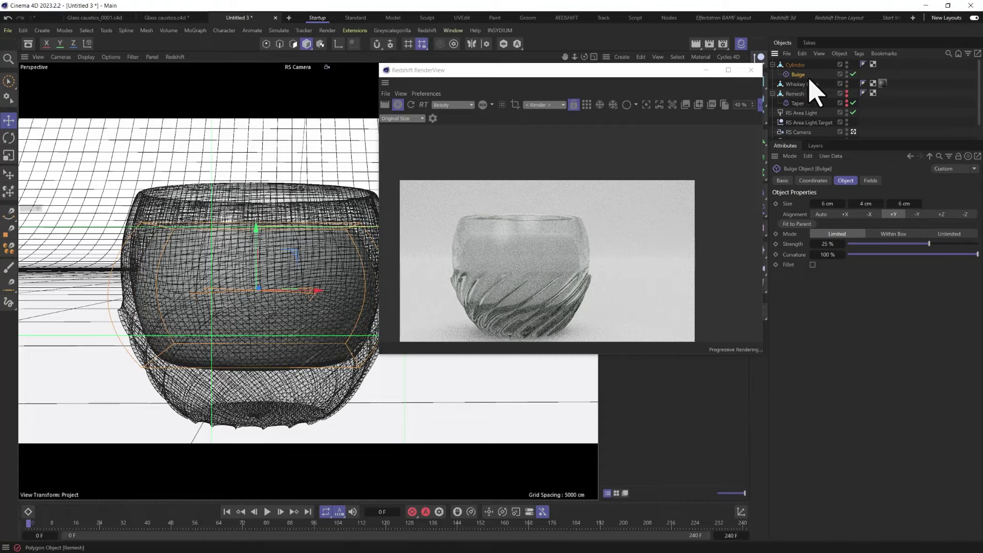
{"action": "left_click_drag", "start_coordinate": [596, 72], "coordinate": [687, 154]}
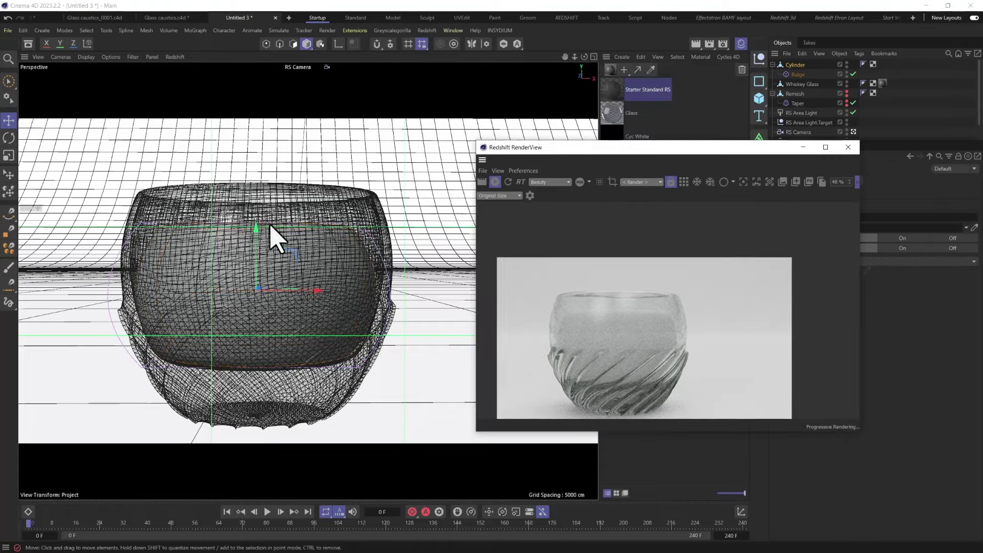
Step: Select all polygons of the cylinder's top cap and its fillet in polygon mode with Brush Selection
{"action": "left_click_drag", "start_coordinate": [247, 321], "coordinate": [213, 285], "text": "alt"}
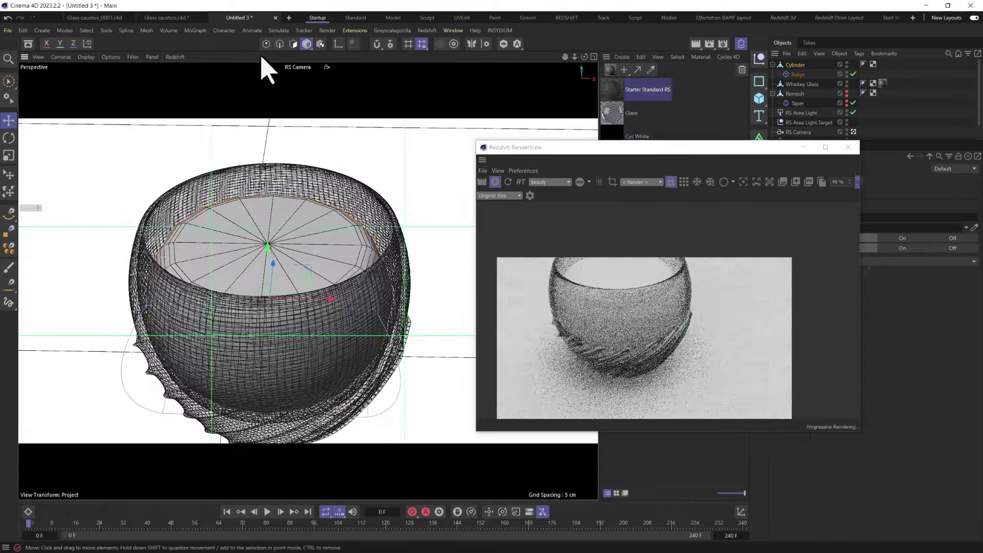
{"action": "left_click", "coordinate": [294, 44]}
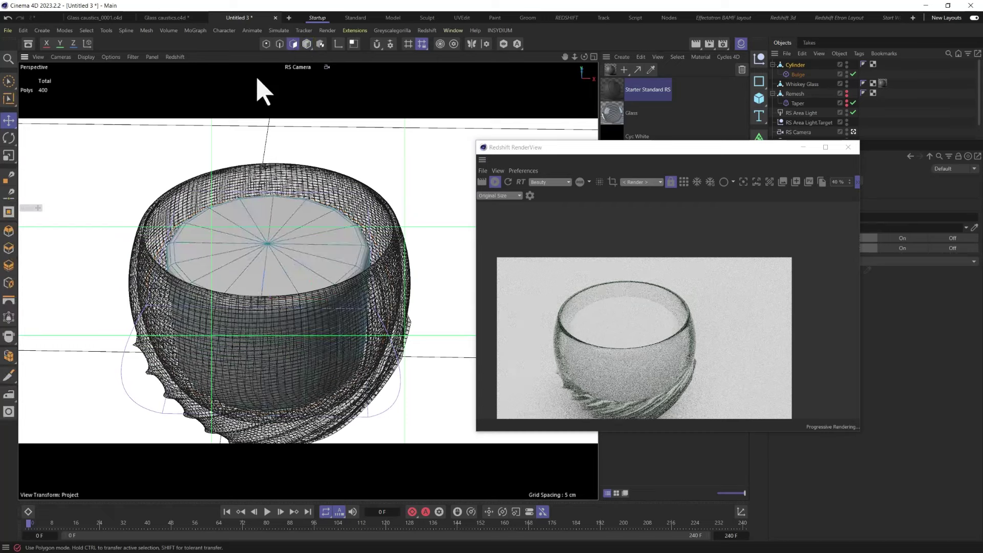
{"action": "left_click", "coordinate": [9, 84]}
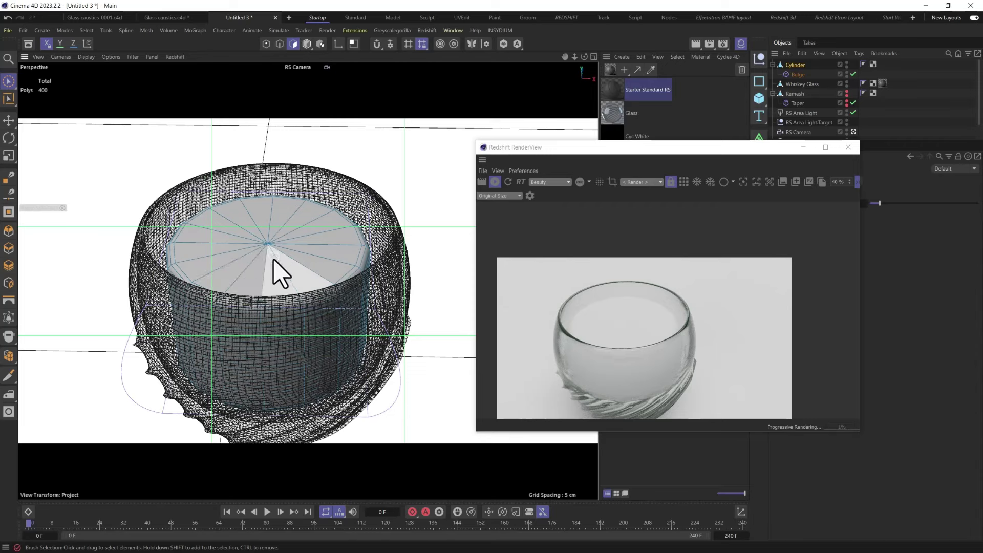
{"action": "mouse_move", "coordinate": [274, 257]}
{"action": "left_mouse_down"}
{"action": "mouse_move", "coordinate": [281, 265]}
{"action": "mouse_move", "coordinate": [253, 259]}
{"action": "mouse_move", "coordinate": [289, 270]}
{"action": "mouse_move", "coordinate": [259, 259]}
{"action": "mouse_move", "coordinate": [286, 244]}
{"action": "mouse_move", "coordinate": [320, 272]}
{"action": "mouse_move", "coordinate": [351, 266]}
{"action": "mouse_move", "coordinate": [289, 263]}
{"action": "left_mouse_up"}
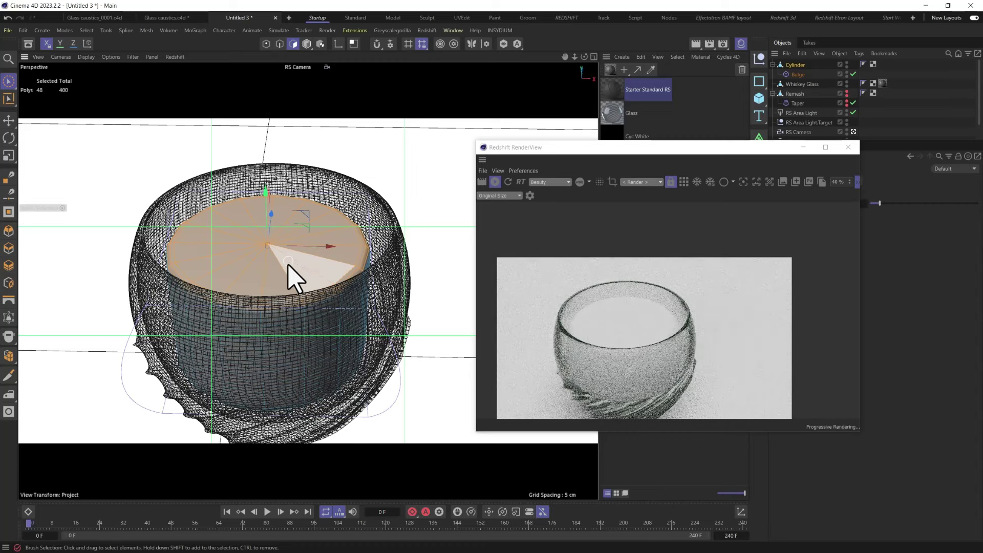
Step: Try scaling the cylinder's selected top polygons towards the glass wall, and undo the change
{"action": "key", "text": "t"}
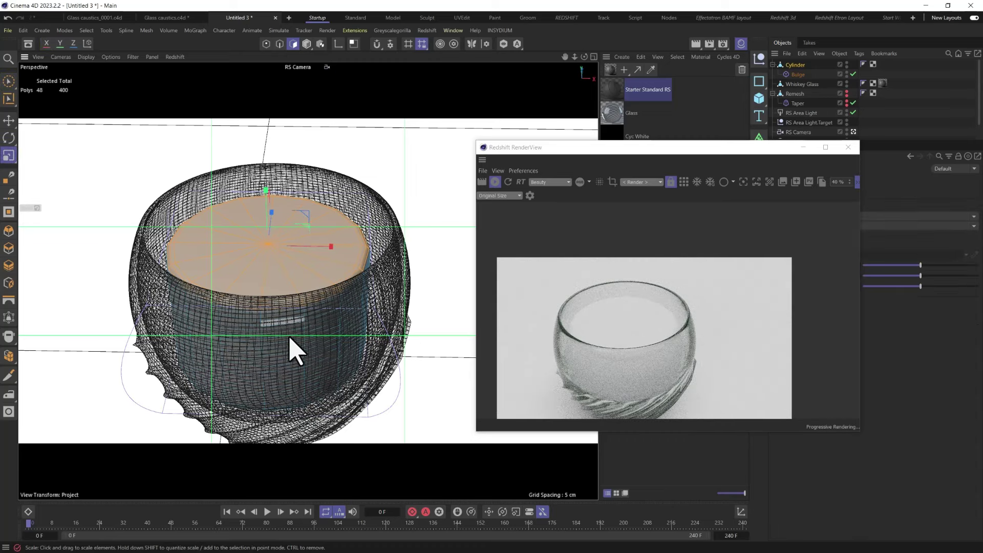
{"action": "left_click_drag", "start_coordinate": [289, 335], "coordinate": [366, 296]}
{"action": "key", "text": "ctrl+z"}
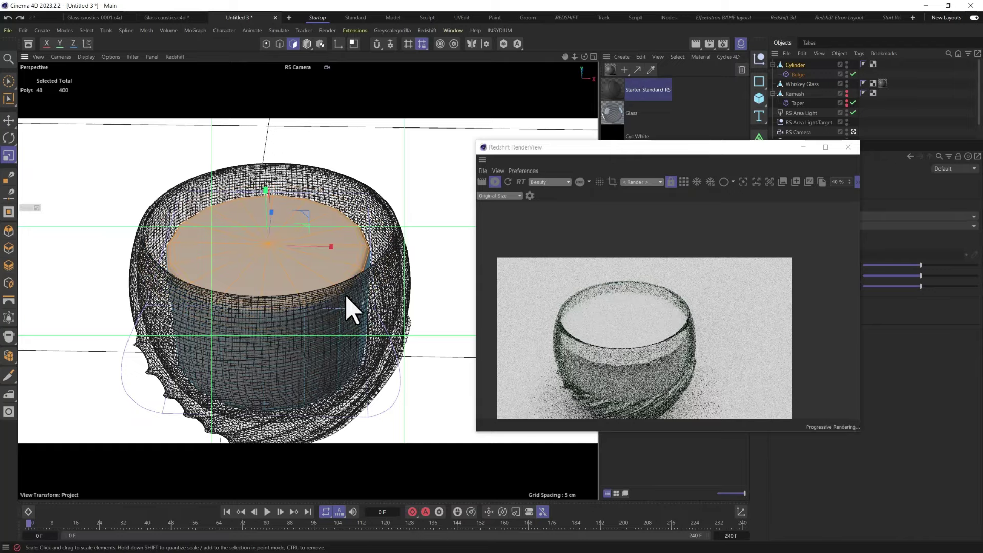
{"action": "key", "text": "ctrl+y"}
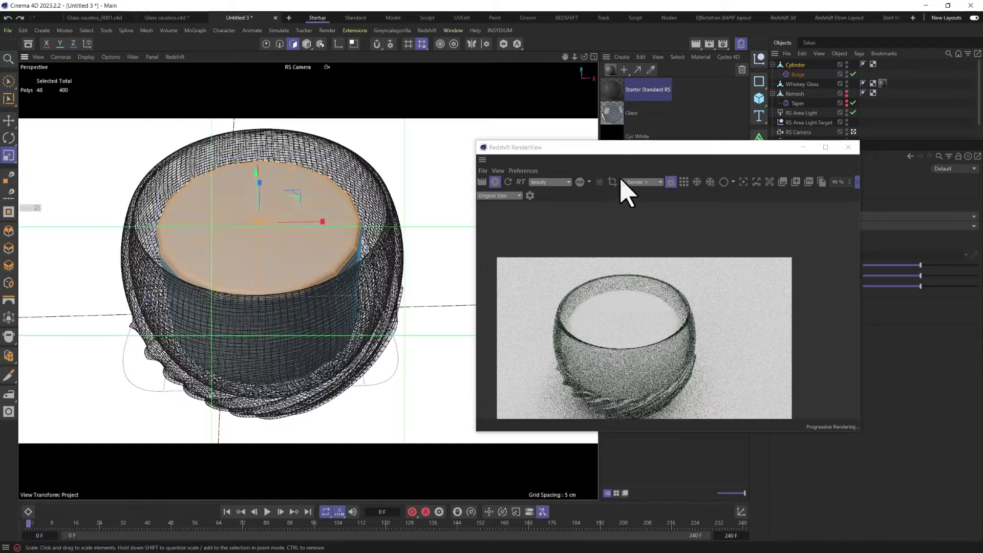
Step: Enable soft selection for the selected top polygons and set its radius to 2 cm, after trying 1 cm
{"action": "left_click_drag", "start_coordinate": [623, 148], "coordinate": [489, 97]}
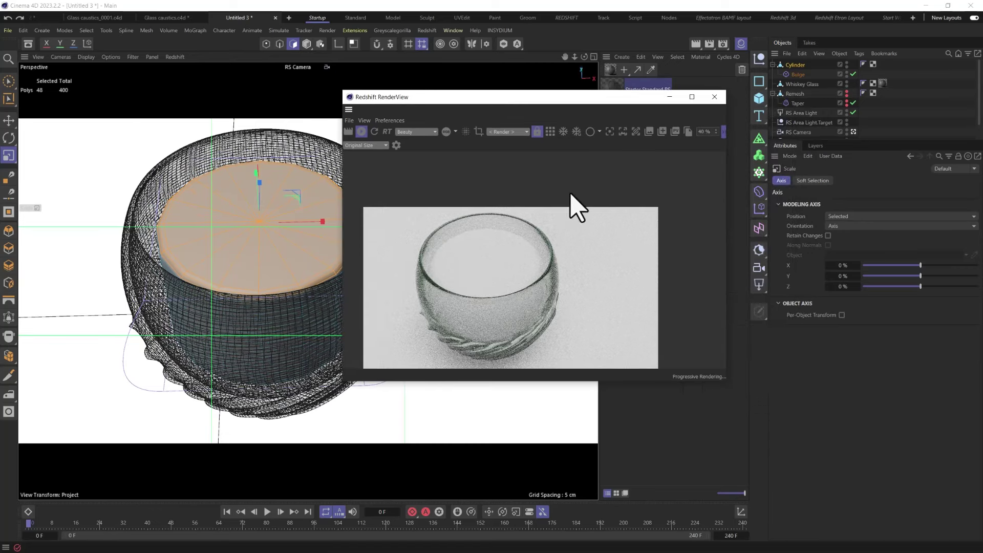
{"action": "left_click", "coordinate": [8, 81]}
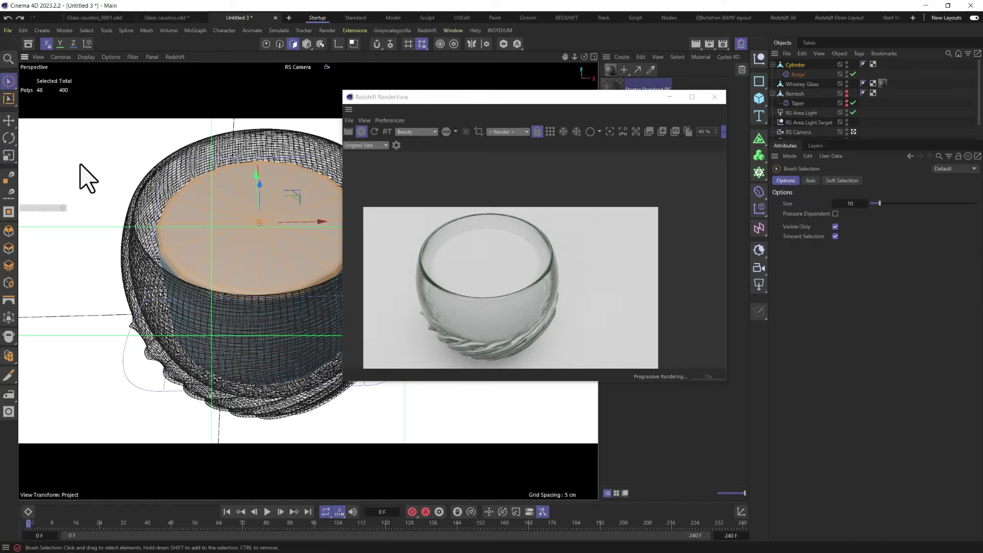
{"action": "left_click", "coordinate": [844, 180]}
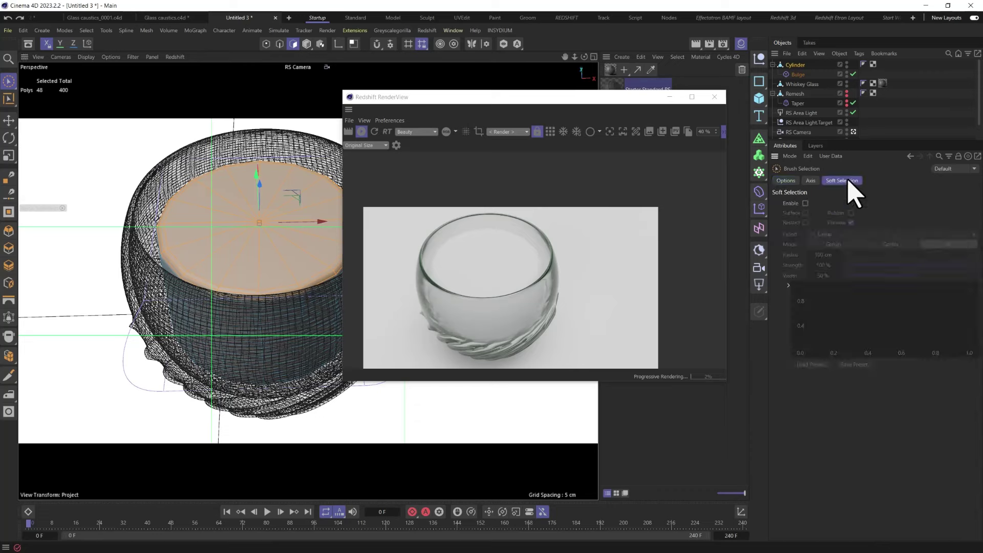
{"action": "left_click", "coordinate": [806, 203]}
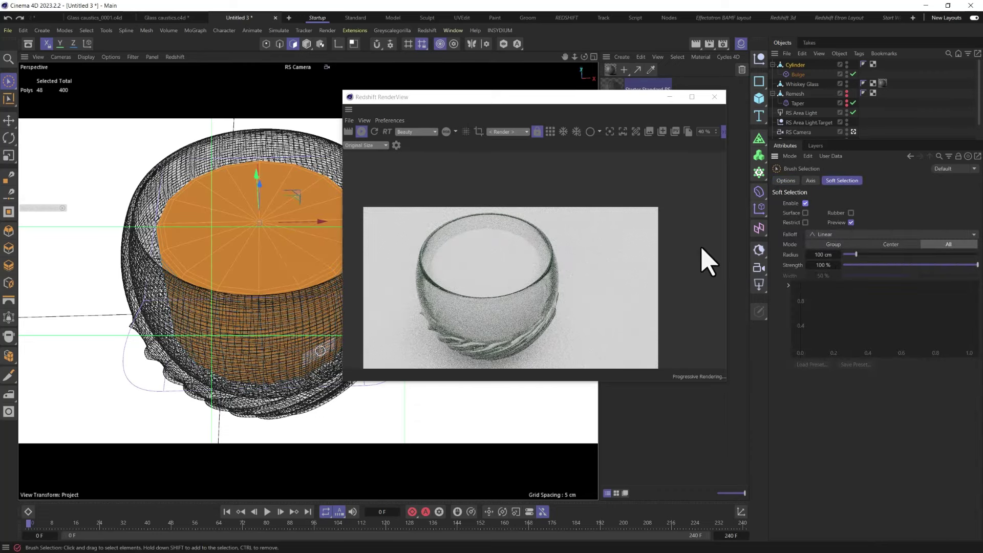
{"action": "left_click", "coordinate": [820, 257]}
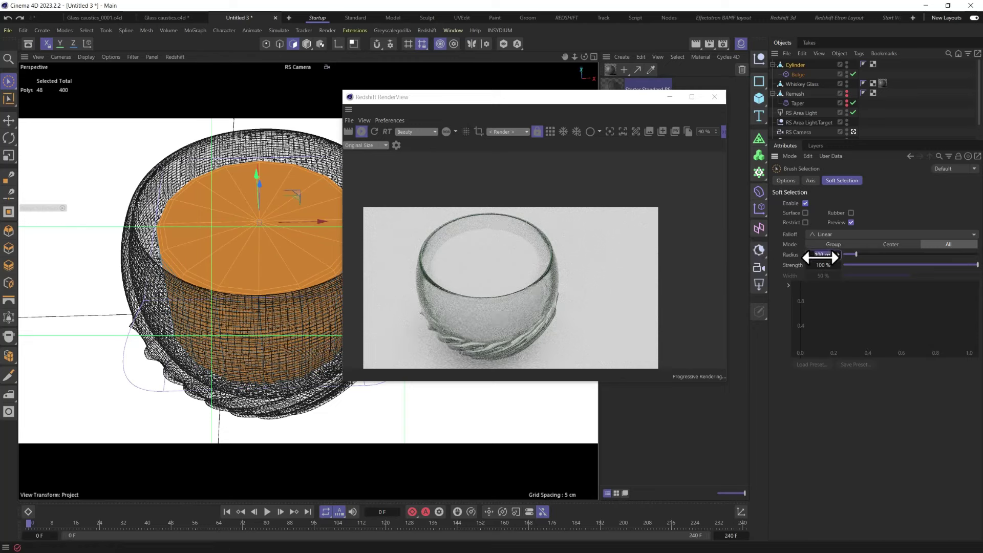
{"action": "type", "text": "1"}
{"action": "key", "text": "Return"}
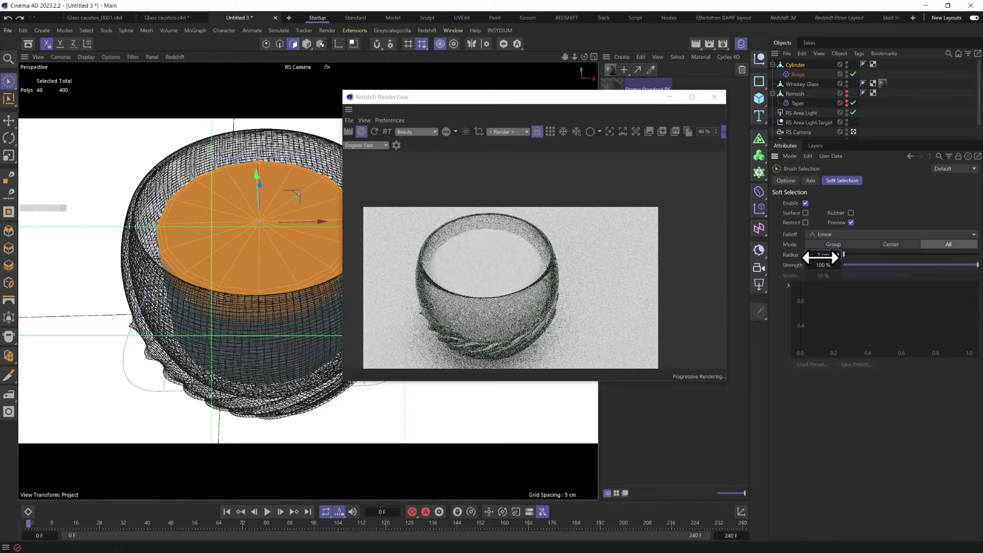
{"action": "left_click", "coordinate": [820, 258]}
{"action": "type", "text": "2"}
{"action": "key", "text": "Return"}
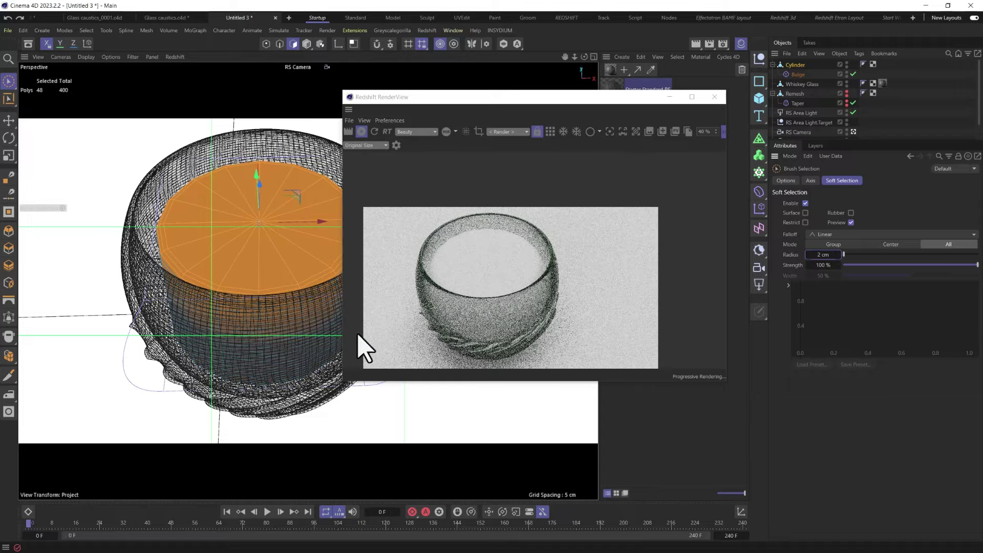
Step: Try scaling the cylinder's top polygons outward with the 2 cm soft selection, and undo the scaling
{"action": "left_click_drag", "start_coordinate": [285, 345], "coordinate": [263, 351], "text": "alt"}
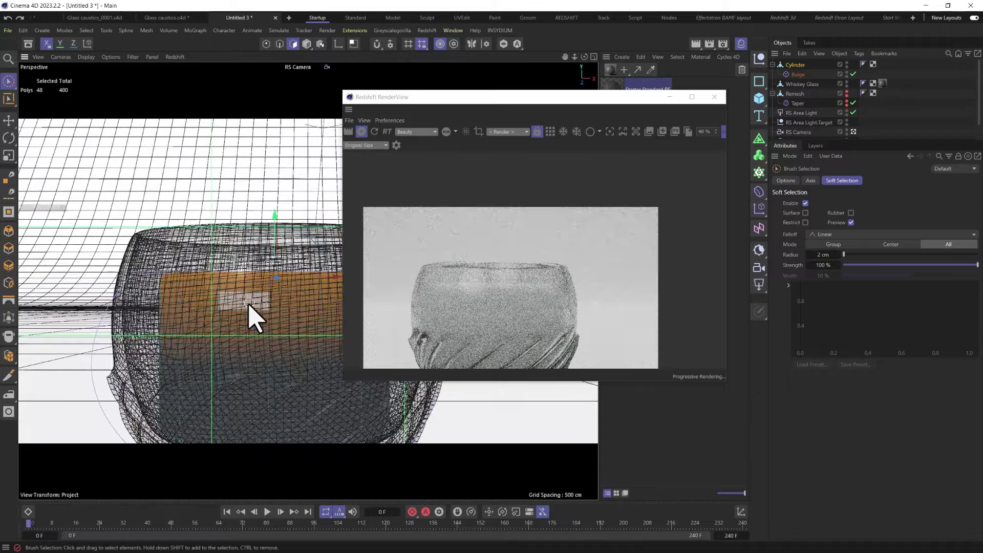
{"action": "key", "text": "t"}
{"action": "mouse_move", "coordinate": [235, 318]}
{"action": "left_mouse_down"}
{"action": "mouse_move", "coordinate": [274, 307]}
{"action": "mouse_move", "coordinate": [285, 283]}
{"action": "mouse_move", "coordinate": [315, 264]}
{"action": "mouse_move", "coordinate": [294, 303]}
{"action": "mouse_move", "coordinate": [287, 269]}
{"action": "left_mouse_up"}
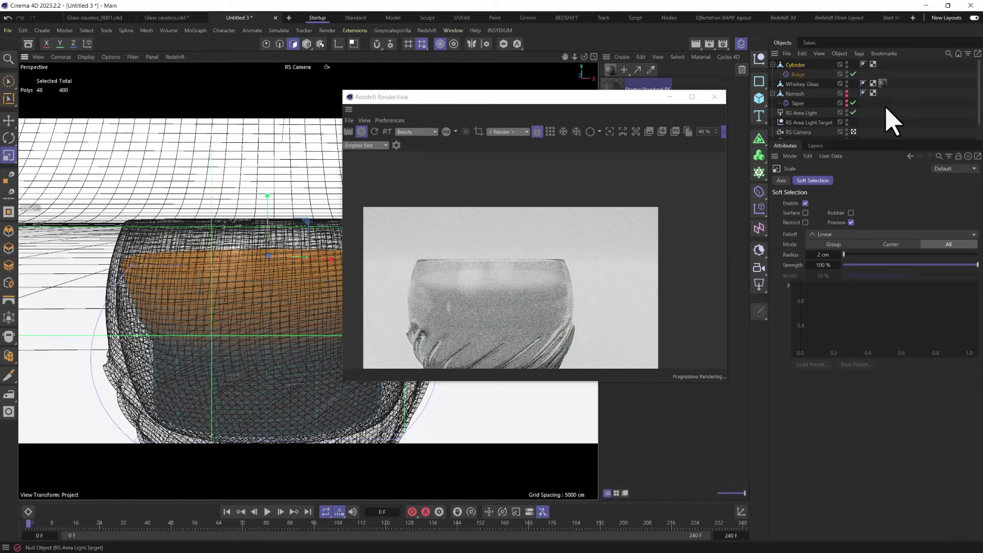
{"action": "left_click", "coordinate": [893, 119]}
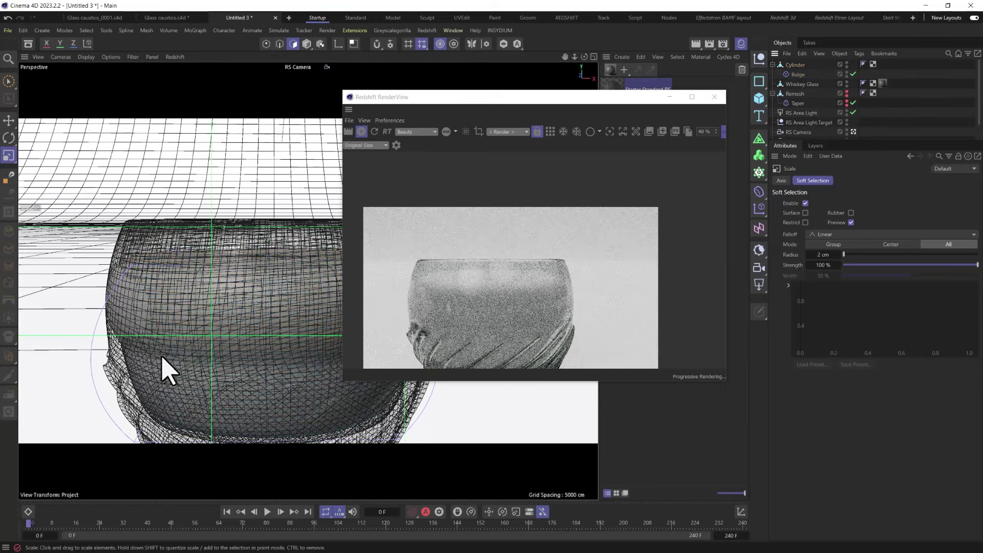
{"action": "key", "text": "ctrl+z"}
{"action": "left_click_drag", "start_coordinate": [182, 331], "coordinate": [262, 326]}
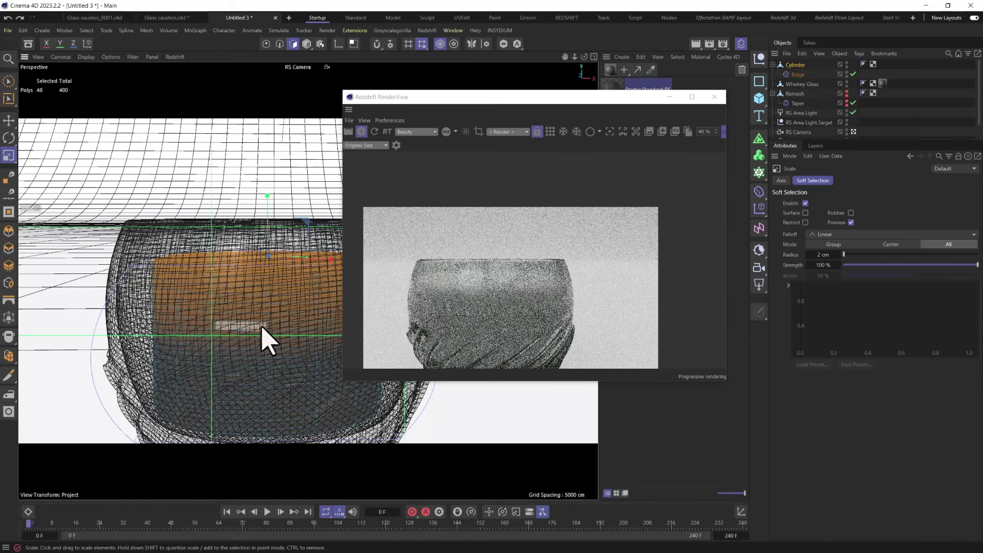
Step: Set the soft selection radius to 4 cm for the Scale tool
{"action": "left_click_drag", "start_coordinate": [825, 253], "coordinate": [846, 267]}
{"action": "left_click", "coordinate": [838, 255]}
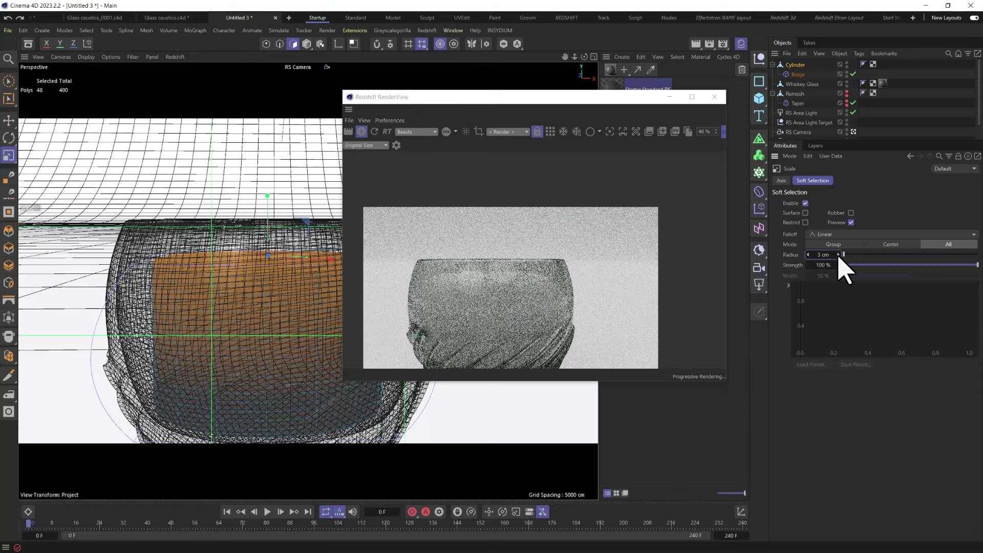
Step: Set the soft selection strength to 65% and scale the cylinder's top polygons outward towards the glass wall
{"action": "left_click", "coordinate": [971, 265]}
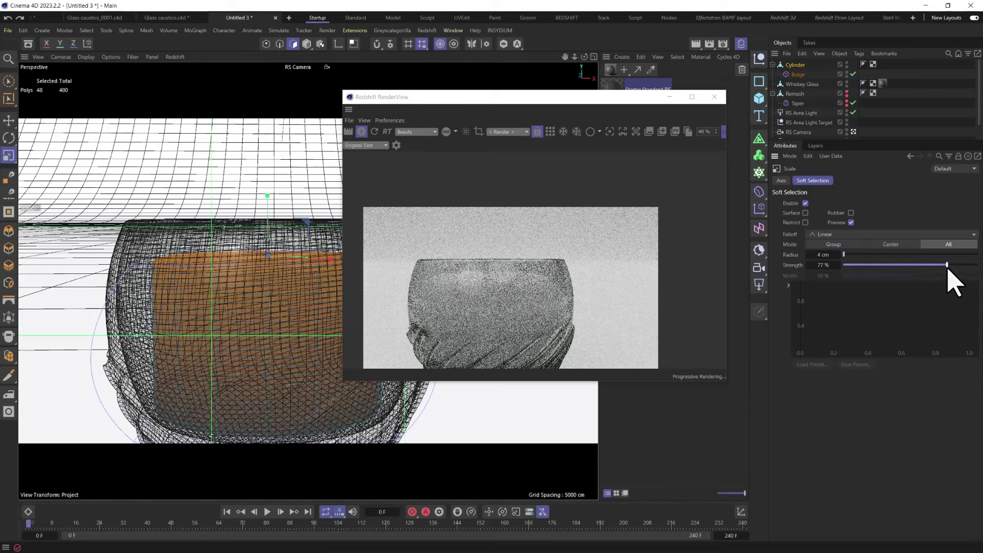
{"action": "left_click_drag", "start_coordinate": [947, 269], "coordinate": [932, 270]}
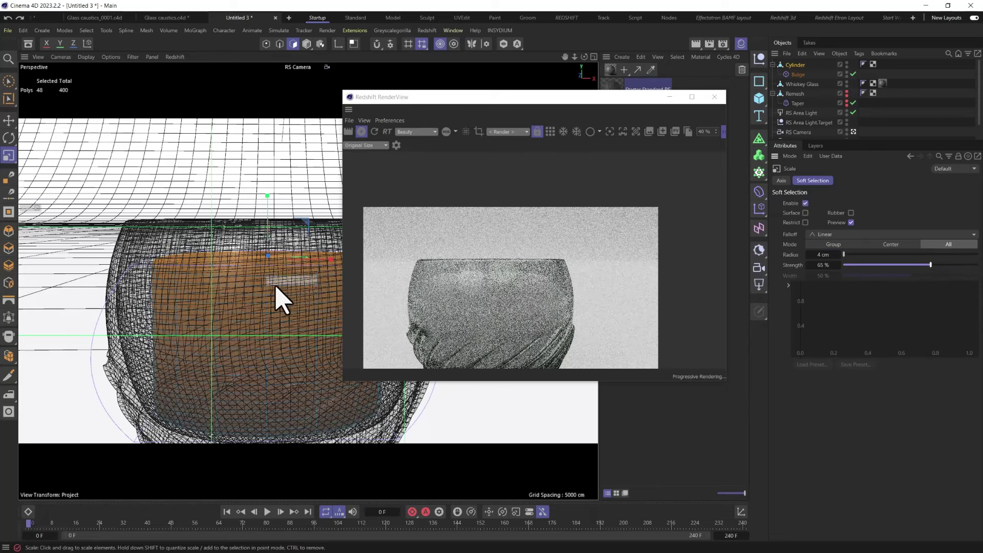
{"action": "left_click_drag", "start_coordinate": [159, 353], "coordinate": [349, 297]}
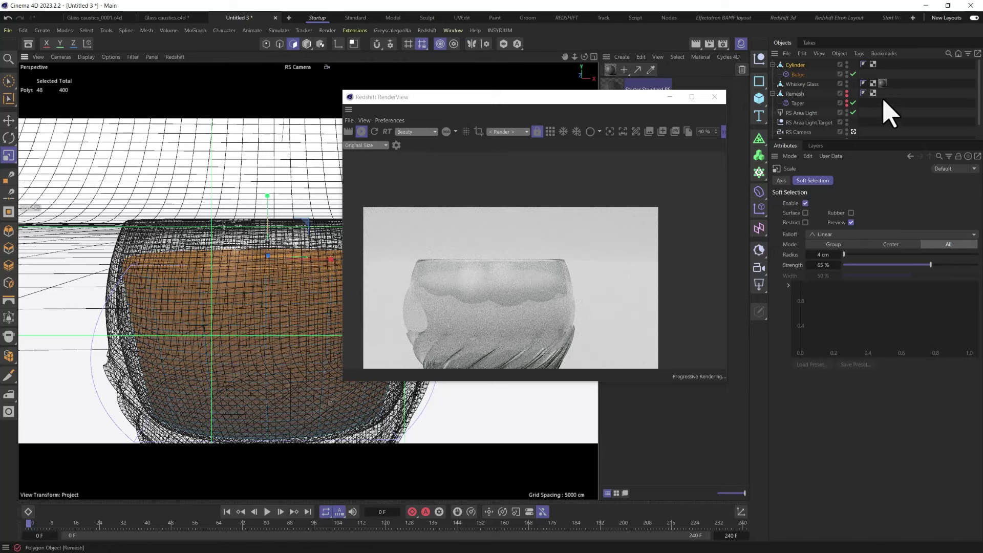
{"action": "left_click", "coordinate": [896, 130]}
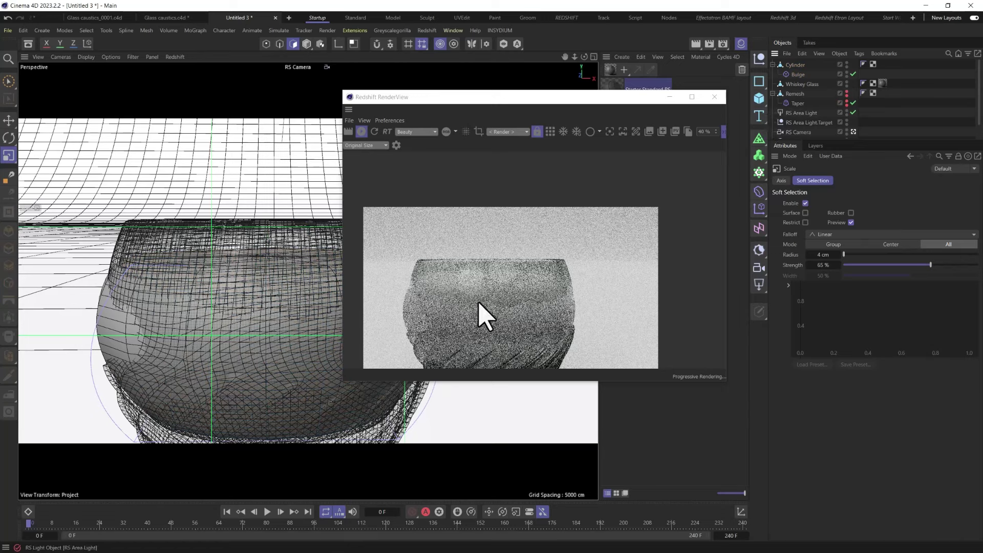
Step: Set the Bulge deformer's strength to 9% to fit the cylinder inside the glass
{"action": "left_click", "coordinate": [801, 74]}
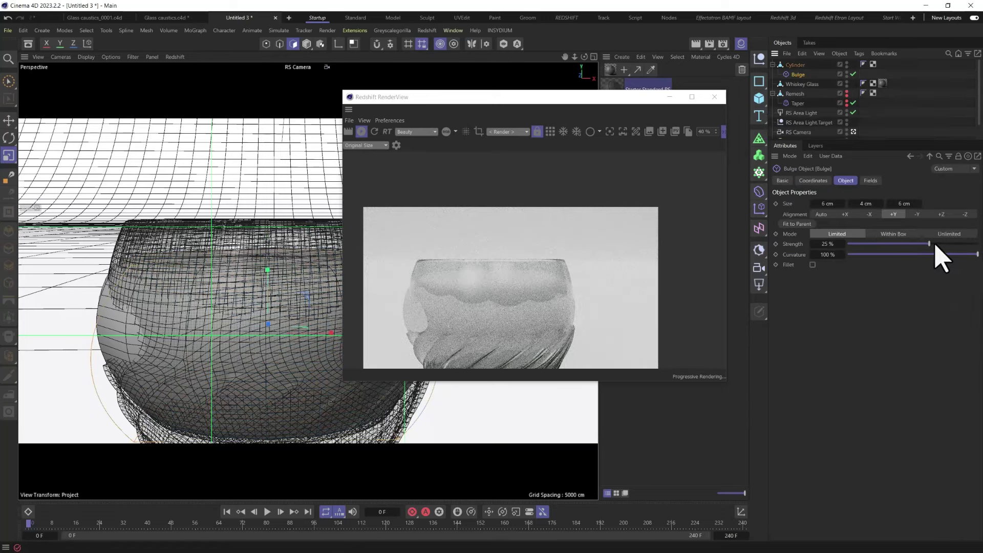
{"action": "left_click_drag", "start_coordinate": [924, 246], "coordinate": [917, 245]}
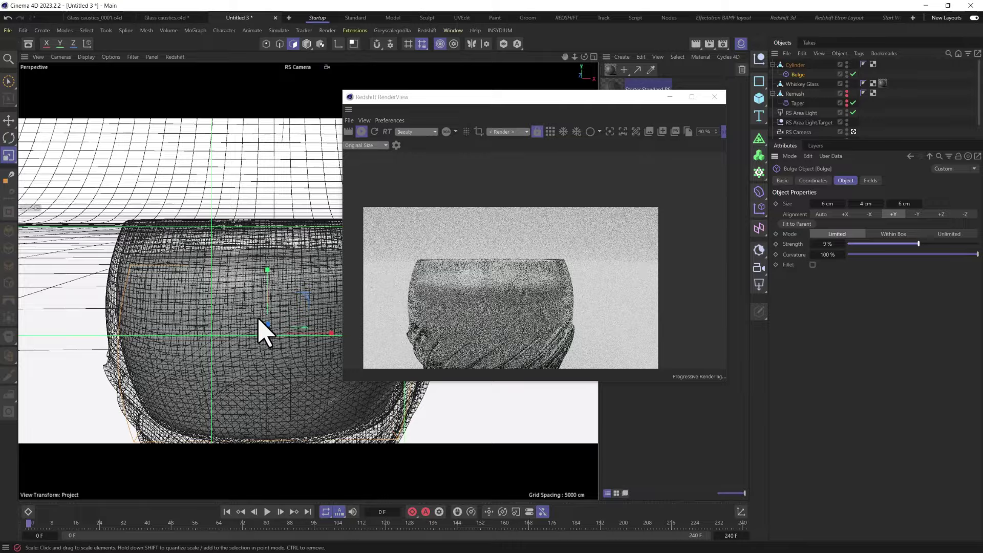
{"action": "left_click_drag", "start_coordinate": [157, 351], "coordinate": [246, 291], "text": "alt"}
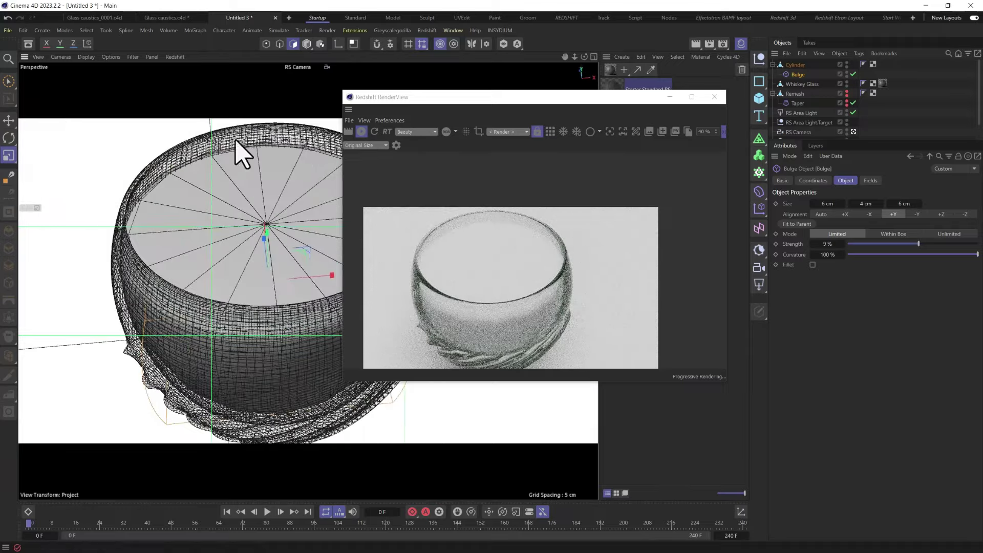
Step: Select only the cylinder's top cap polygons and turn off soft selection
{"action": "left_click", "coordinate": [9, 80]}
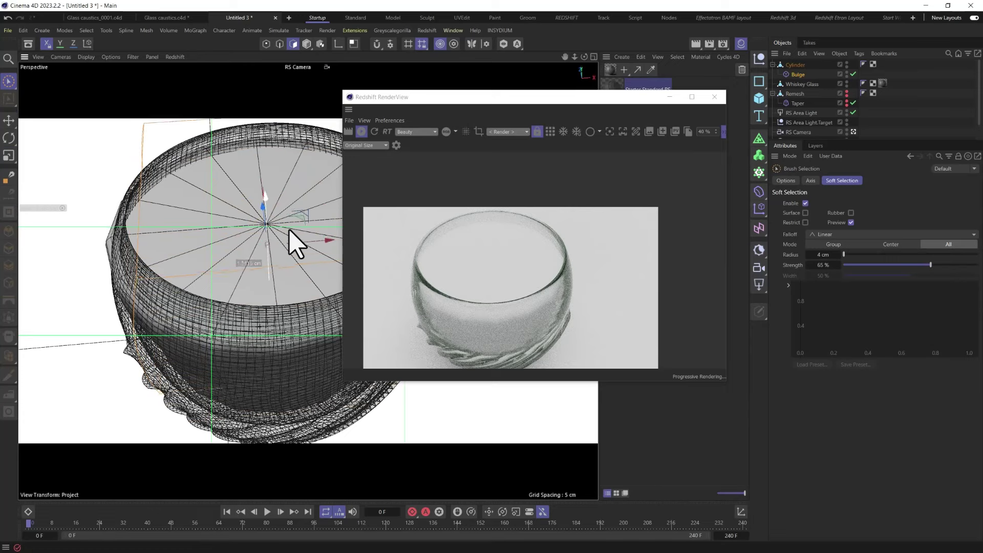
{"action": "left_click", "coordinate": [292, 44]}
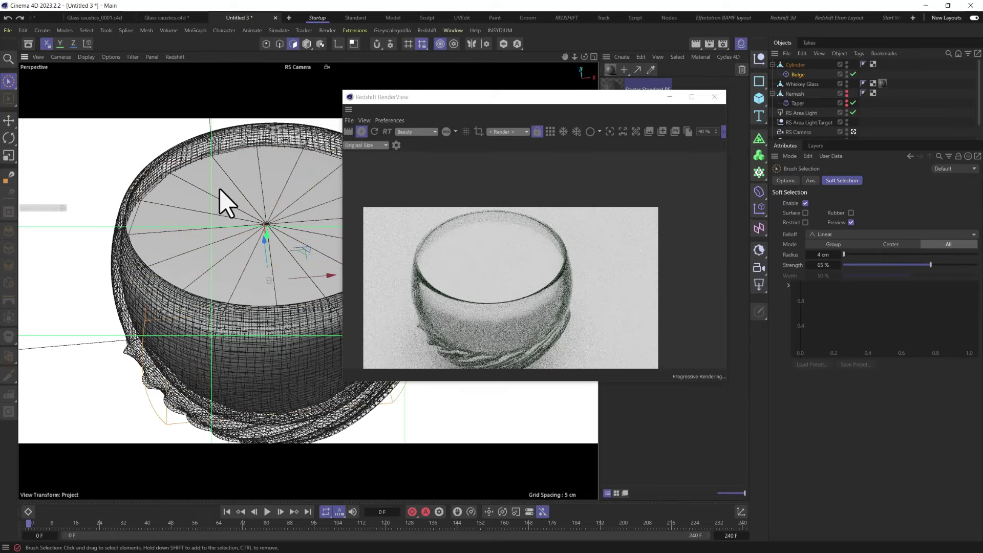
{"action": "left_click", "coordinate": [796, 65]}
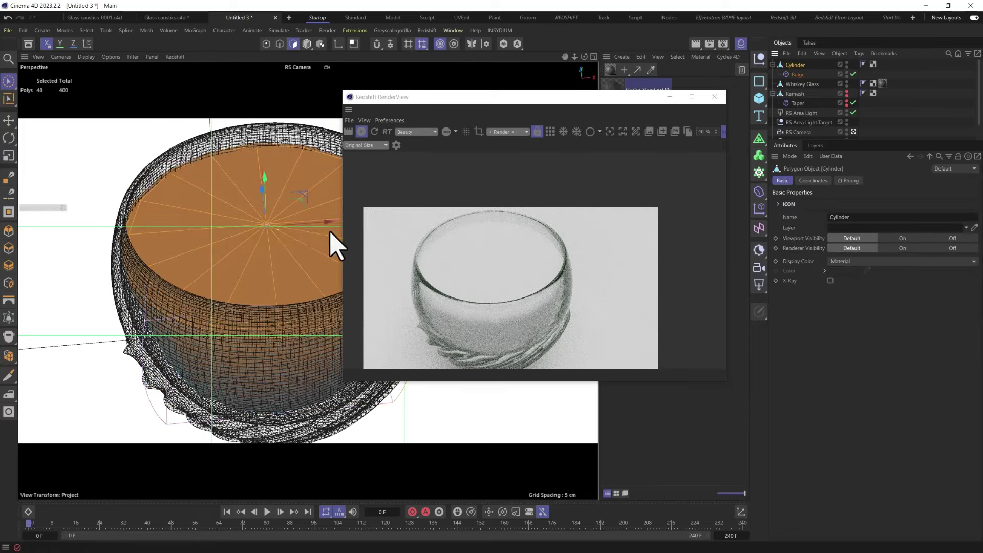
{"action": "left_click_drag", "start_coordinate": [317, 229], "coordinate": [270, 268]}
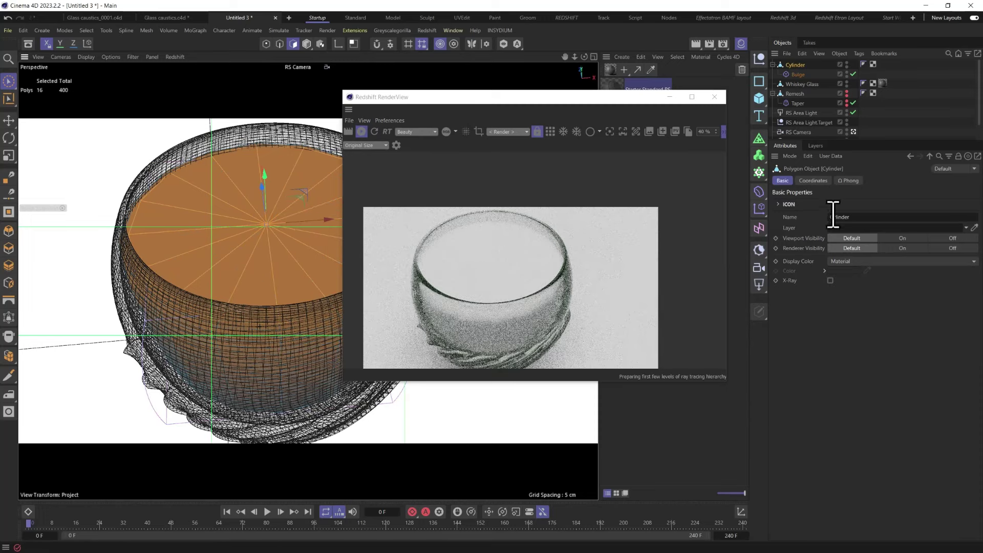
{"action": "left_click", "coordinate": [8, 81]}
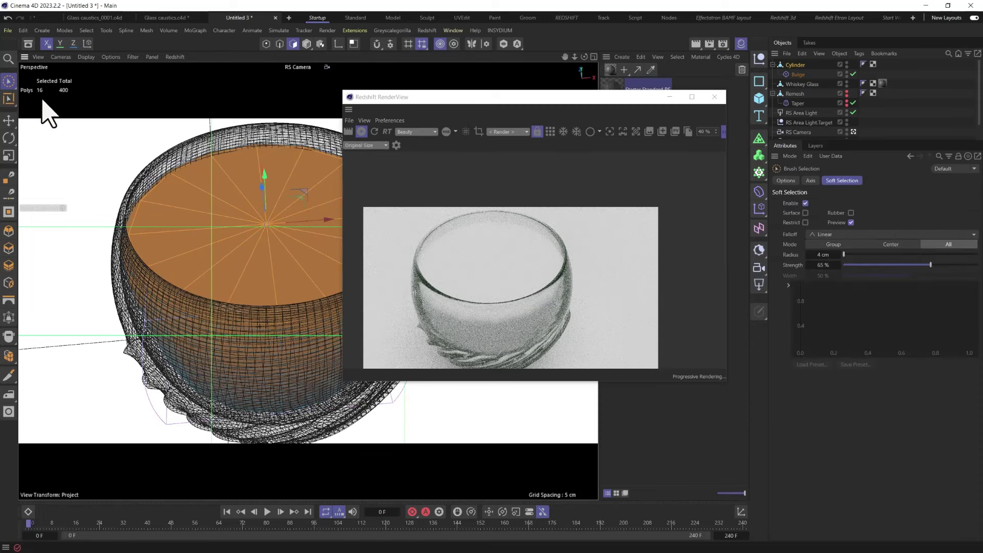
{"action": "left_click", "coordinate": [805, 203]}
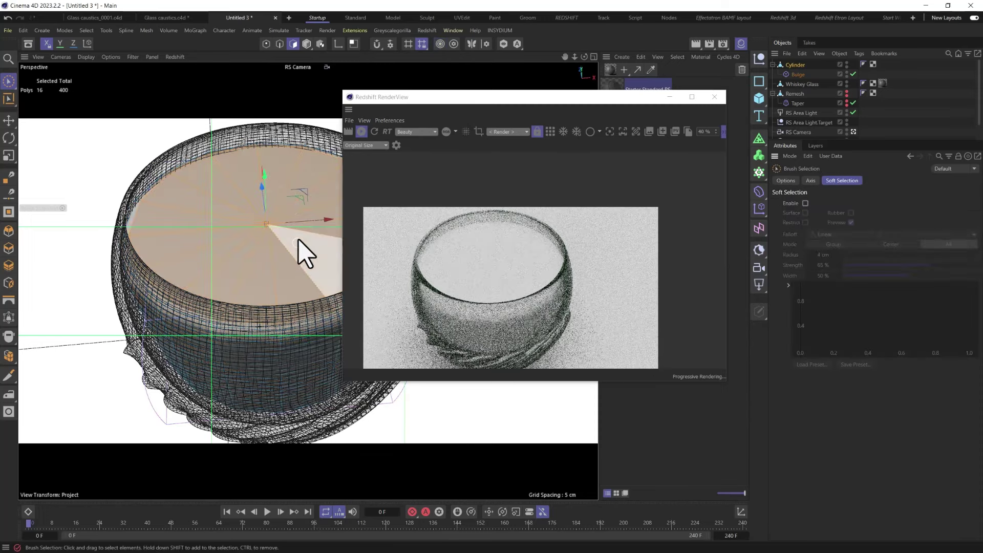
Step: Try growing the cylinder's top cap selection by one ring of polygons for scaling
{"action": "left_click", "coordinate": [307, 256]}
{"action": "mouse_move", "coordinate": [225, 255]}
{"action": "left_mouse_down"}
{"action": "mouse_move", "coordinate": [267, 241]}
{"action": "mouse_move", "coordinate": [186, 294]}
{"action": "mouse_move", "coordinate": [190, 307]}
{"action": "left_mouse_up"}
{"action": "key", "text": "t"}
{"action": "scroll", "coordinate": [253, 261], "scroll_direction": "up", "scroll_amount": 3}
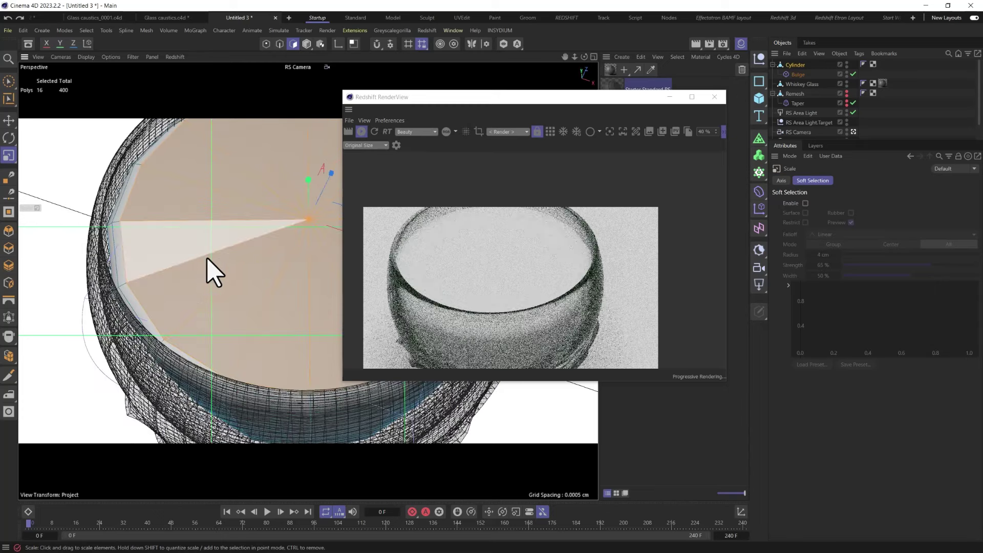
{"action": "key", "text": "u"}
{"action": "key", "text": "y"}
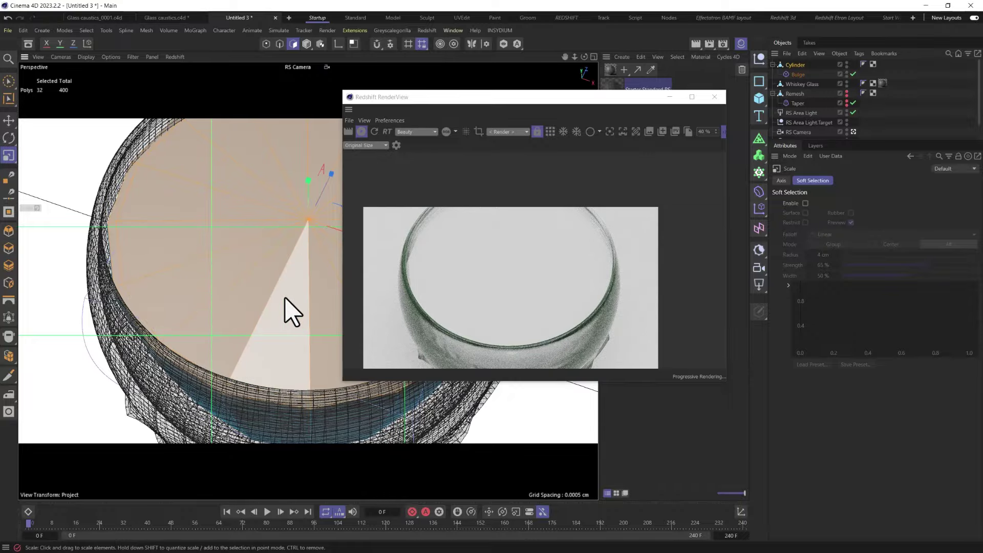
{"action": "left_click", "coordinate": [283, 308]}
{"action": "left_click_drag", "start_coordinate": [254, 308], "coordinate": [223, 222]}
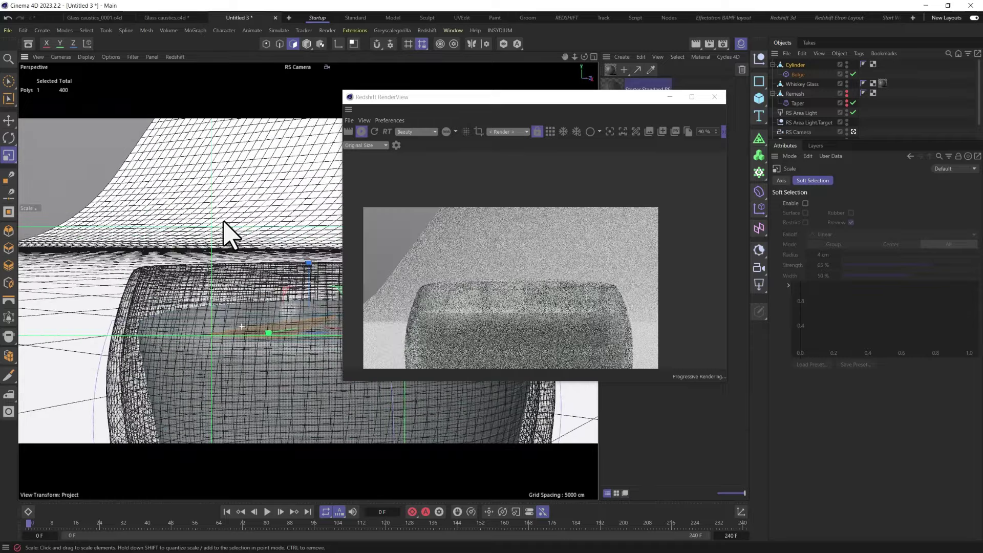
Step: Add a Subdivision Surface as the parent of the cylinder
{"action": "left_click", "coordinate": [801, 66]}
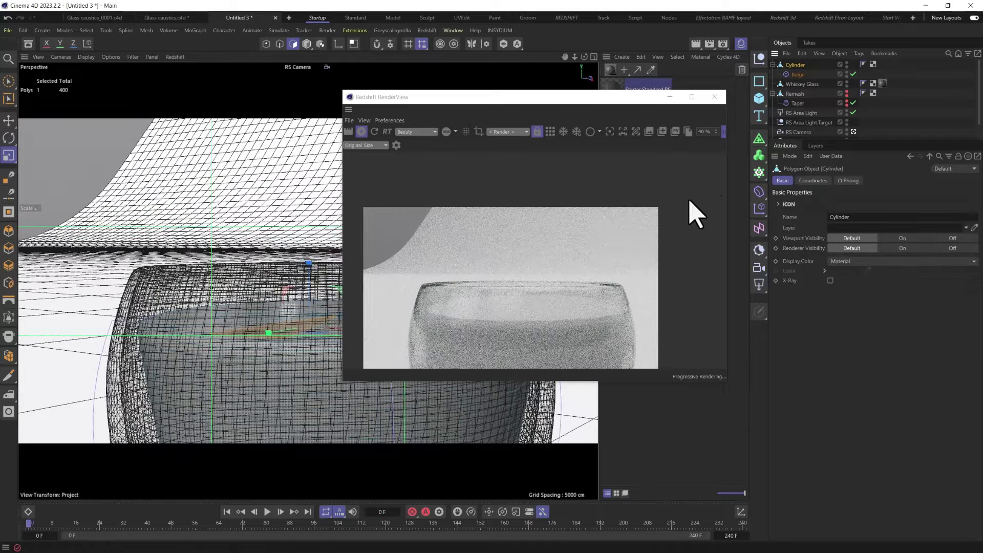
{"action": "left_click", "coordinate": [758, 139]}
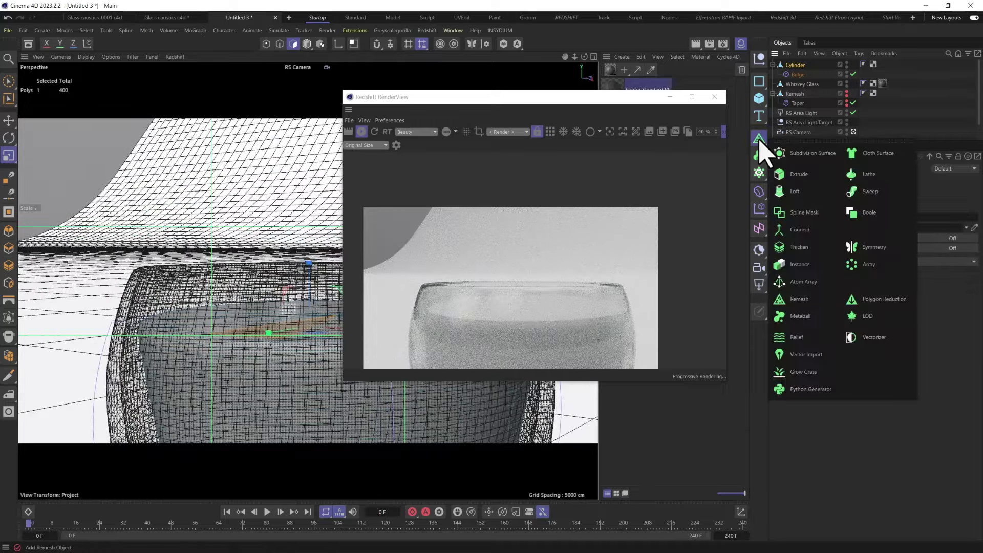
{"action": "left_click", "coordinate": [801, 155], "text": "alt"}
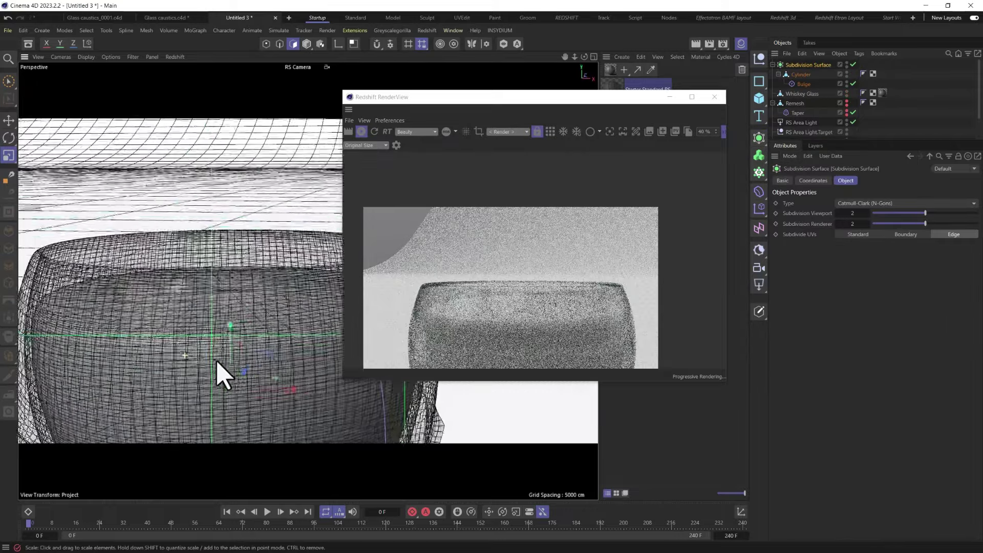
{"action": "left_click_drag", "start_coordinate": [216, 361], "coordinate": [204, 358], "text": "alt"}
{"action": "middle_click_drag", "start_coordinate": [204, 358], "coordinate": [189, 250], "text": "alt"}
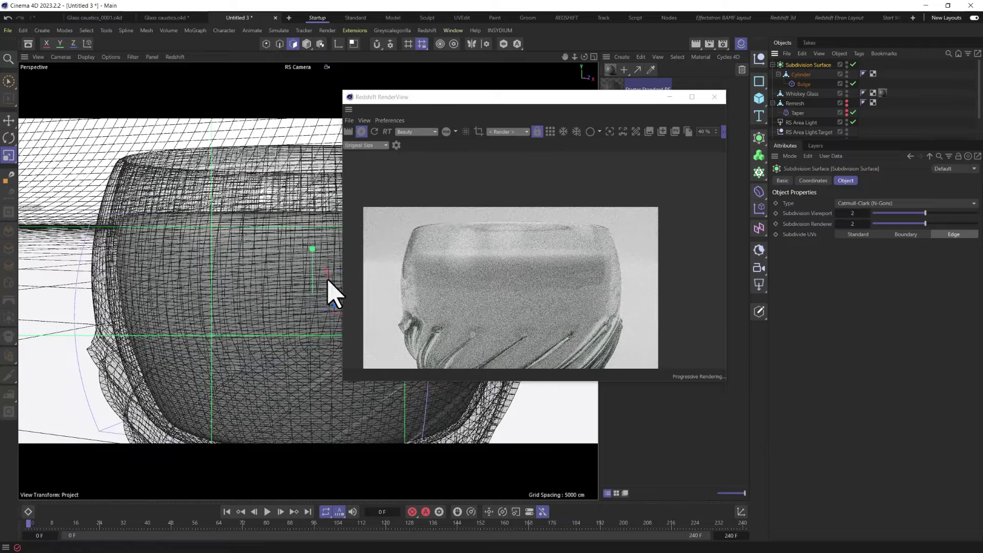
Step: Scale the subdivided cylinder up slightly towards the glass walls and check its fit from above
{"action": "key", "text": "t"}
{"action": "mouse_move", "coordinate": [259, 318]}
{"action": "left_mouse_down"}
{"action": "mouse_move", "coordinate": [271, 318]}
{"action": "mouse_move", "coordinate": [264, 303]}
{"action": "left_mouse_up"}
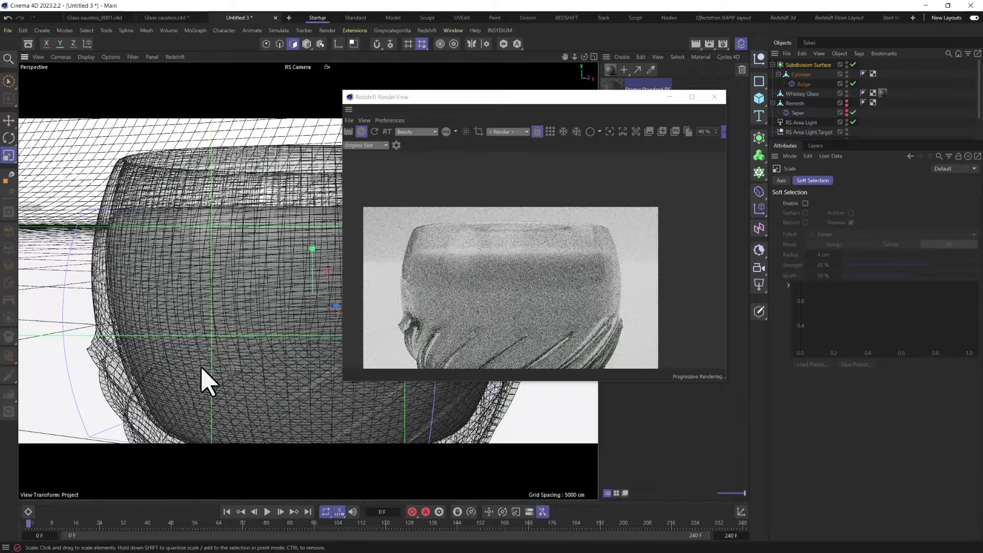
{"action": "left_click_drag", "start_coordinate": [140, 375], "coordinate": [83, 440], "text": "alt"}
{"action": "left_click_drag", "start_coordinate": [176, 376], "coordinate": [204, 438], "text": "alt"}
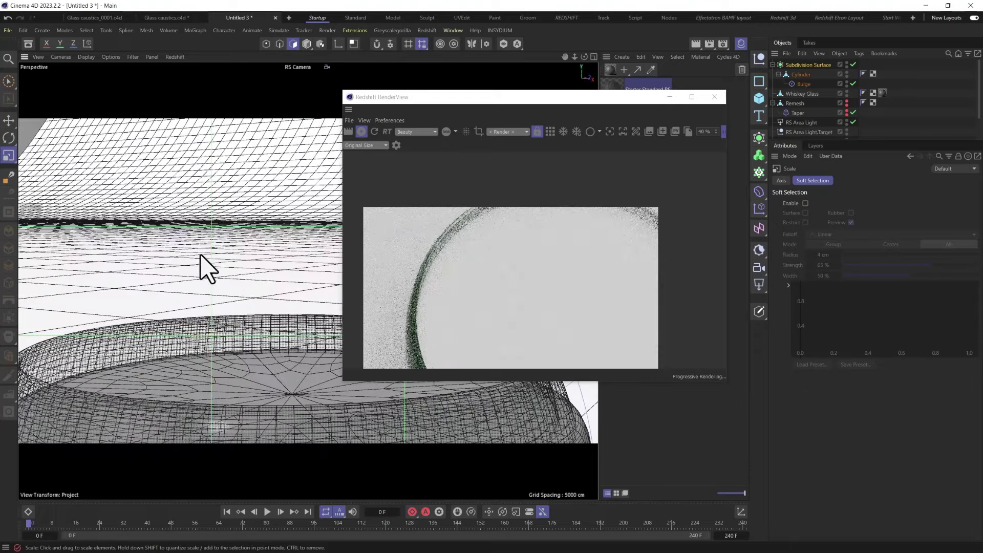
Step: Show the four-view layout with the render window aside and move the subdivided cylinder to the glass's centre in the Top view
{"action": "middle_click", "coordinate": [259, 340]}
{"action": "left_click_drag", "start_coordinate": [537, 97], "coordinate": [804, 99]}
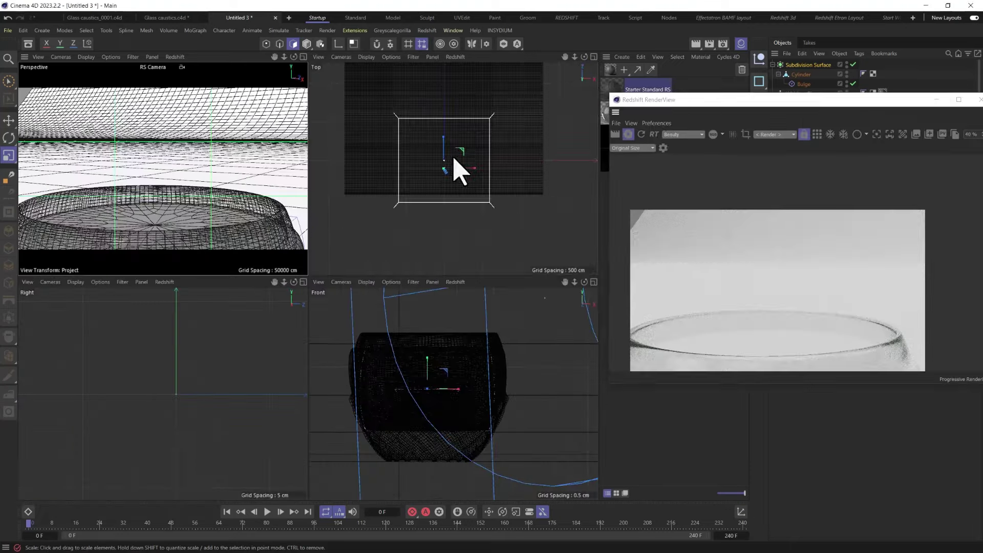
{"action": "scroll", "coordinate": [432, 166], "scroll_direction": "down", "scroll_amount": 8}
{"action": "scroll", "coordinate": [419, 140], "scroll_direction": "up", "scroll_amount": 5}
{"action": "scroll", "coordinate": [424, 229], "scroll_direction": "up", "scroll_amount": 10}
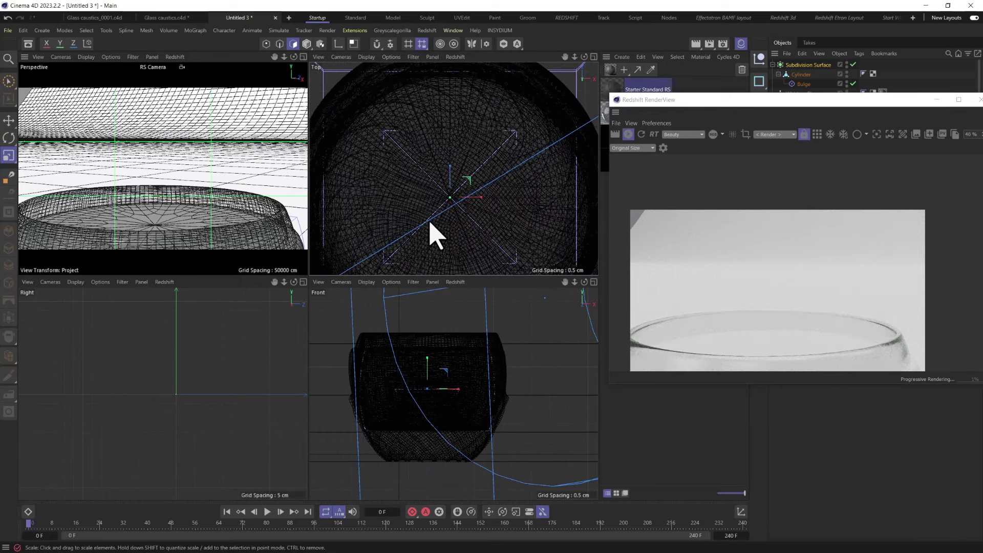
{"action": "key", "text": "e"}
{"action": "left_click_drag", "start_coordinate": [466, 181], "coordinate": [469, 207]}
{"action": "scroll", "coordinate": [469, 207], "scroll_direction": "down", "scroll_amount": 3}
{"action": "middle_click_drag", "start_coordinate": [468, 207], "coordinate": [454, 167], "text": "alt"}
{"action": "scroll", "coordinate": [453, 167], "scroll_direction": "up", "scroll_amount": 1}
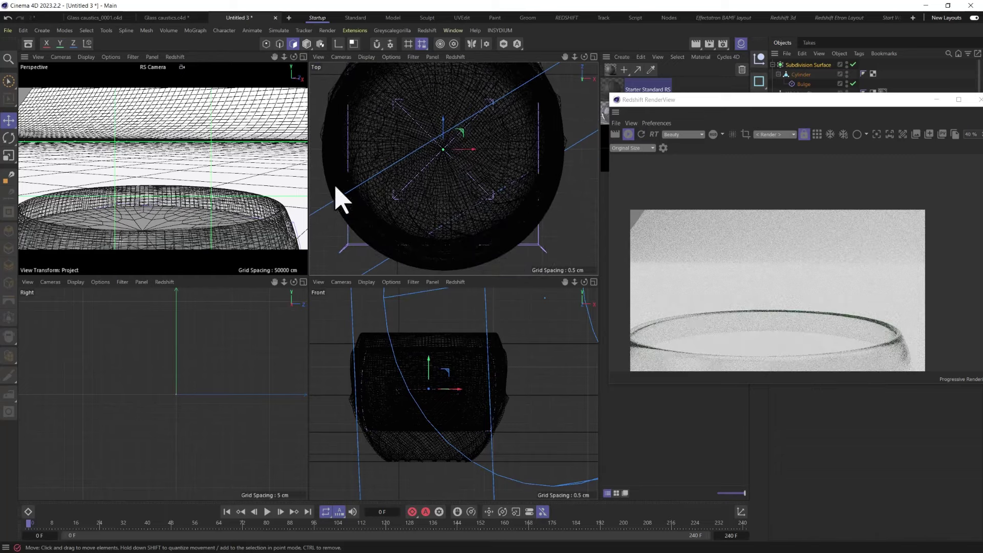
Step: Refine the subdivided cylinder's scale and position to fill the glass interior, and return to the single perspective view
{"action": "middle_click_drag", "start_coordinate": [149, 233], "coordinate": [198, 139], "text": "alt"}
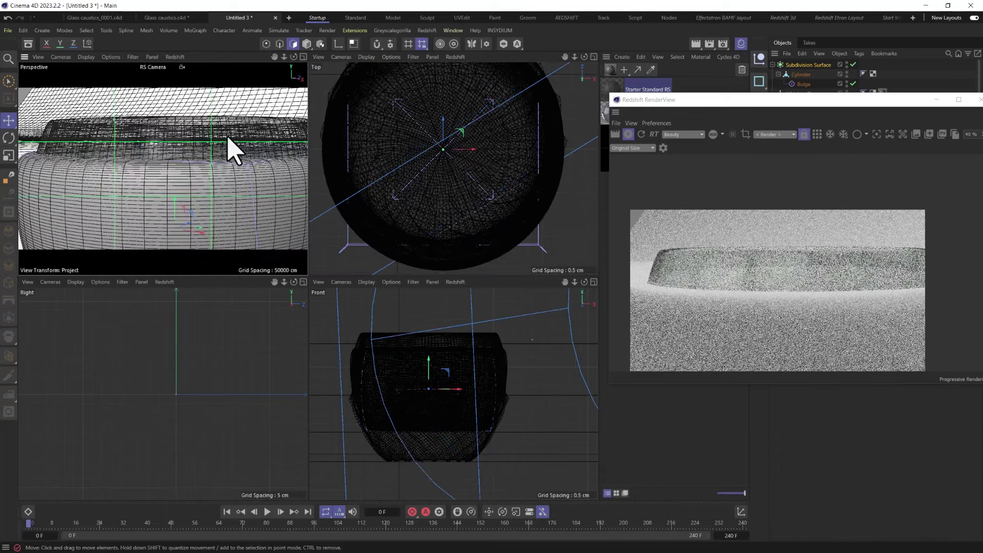
{"action": "key", "text": "t"}
{"action": "left_click_drag", "start_coordinate": [227, 137], "coordinate": [162, 206]}
{"action": "key", "text": "e"}
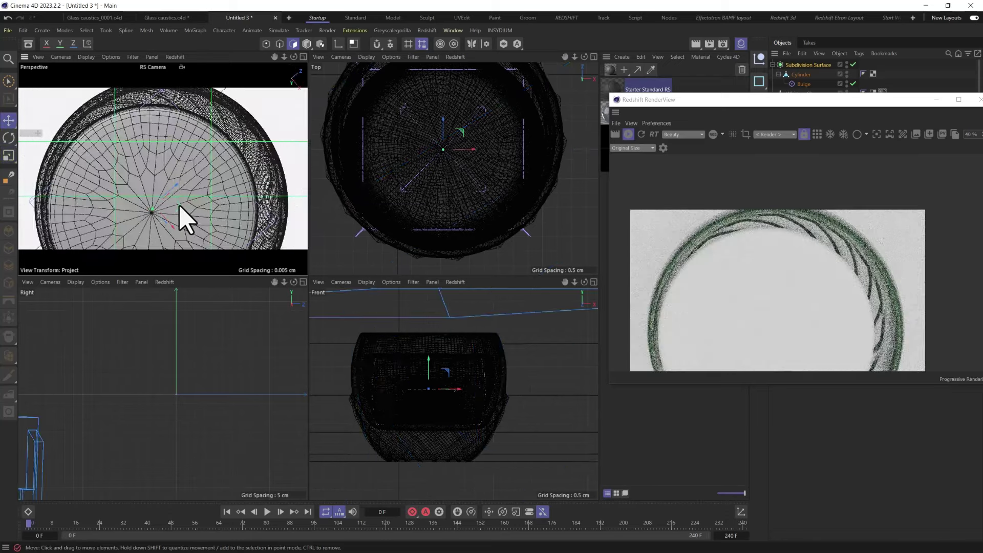
{"action": "key", "text": "t"}
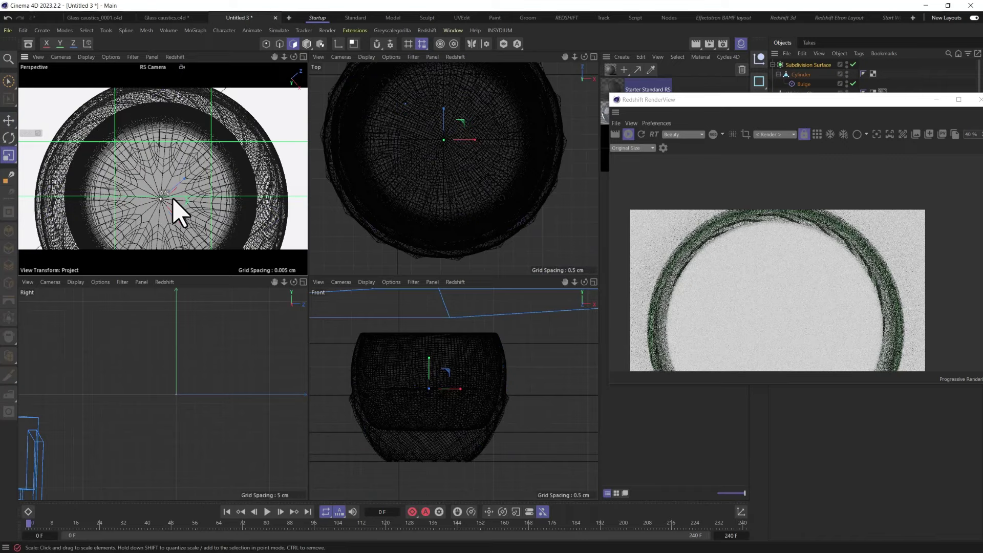
{"action": "left_click_drag", "start_coordinate": [173, 198], "coordinate": [241, 187]}
{"action": "key", "text": "e"}
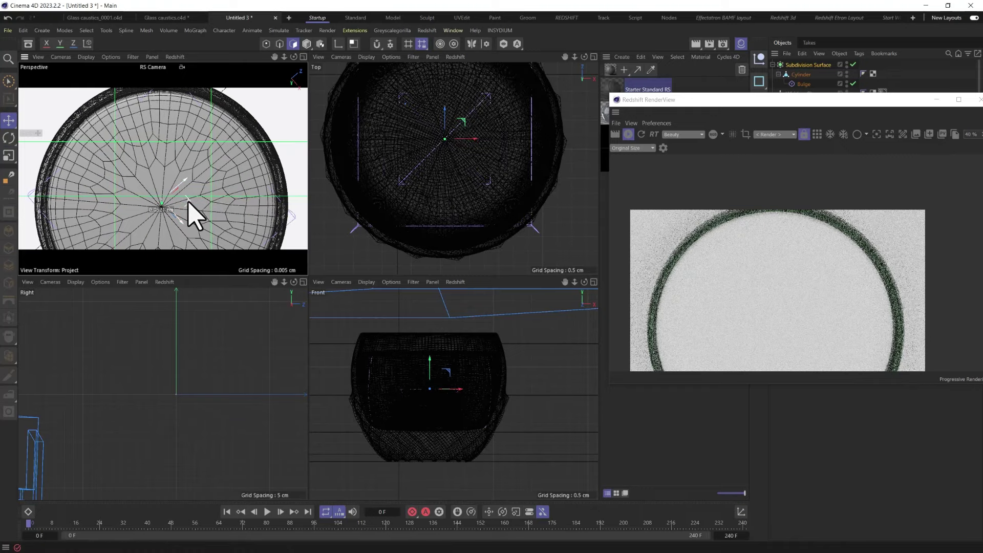
{"action": "left_click_drag", "start_coordinate": [182, 246], "coordinate": [176, 202], "text": "alt"}
{"action": "left_click_drag", "start_coordinate": [279, 200], "coordinate": [307, 176], "text": "alt"}
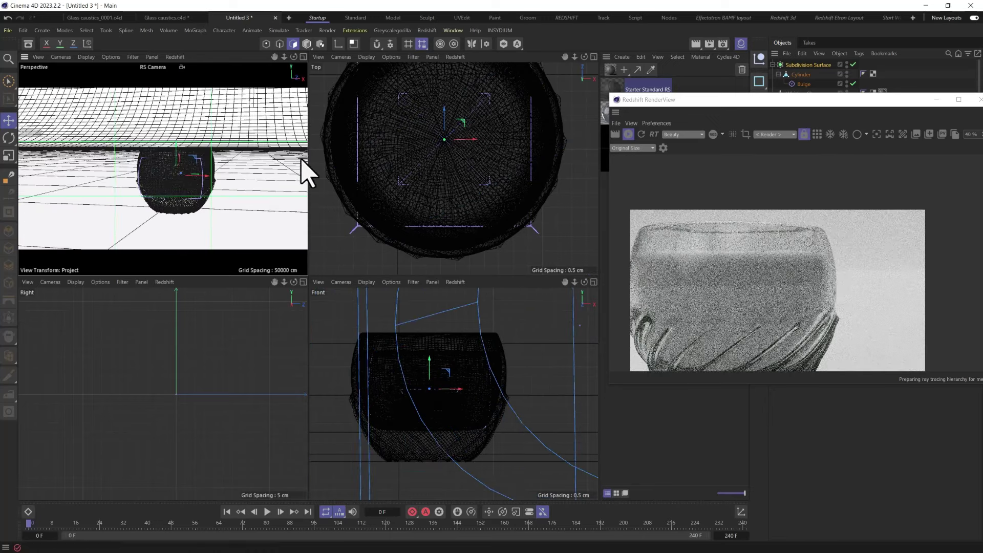
{"action": "middle_click", "coordinate": [192, 182]}
{"action": "left_click_drag", "start_coordinate": [711, 104], "coordinate": [268, 91]}
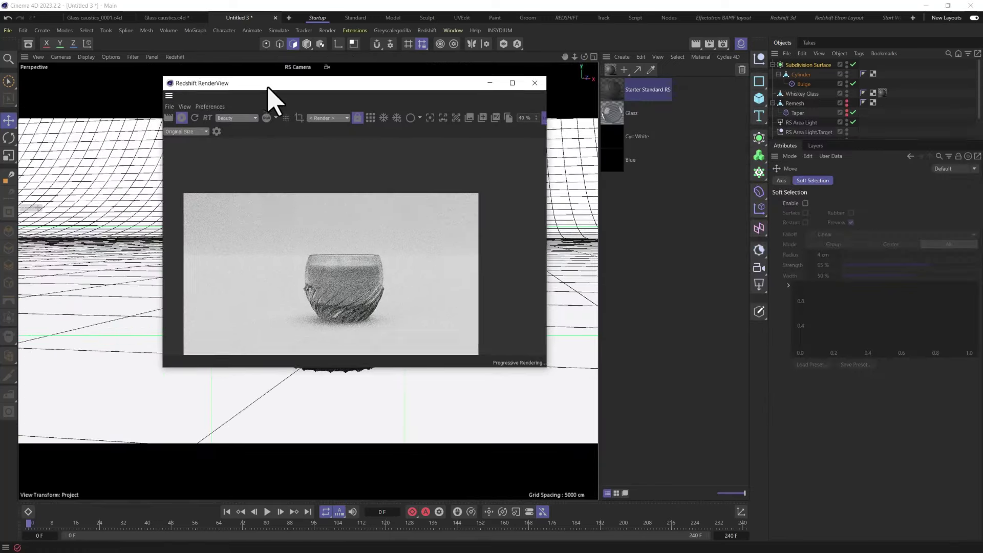
Step: Merge the Subdivision Surface, Cylinder and Bulge into a single polygon object and rename it Liquid
{"action": "left_click", "coordinate": [800, 69]}
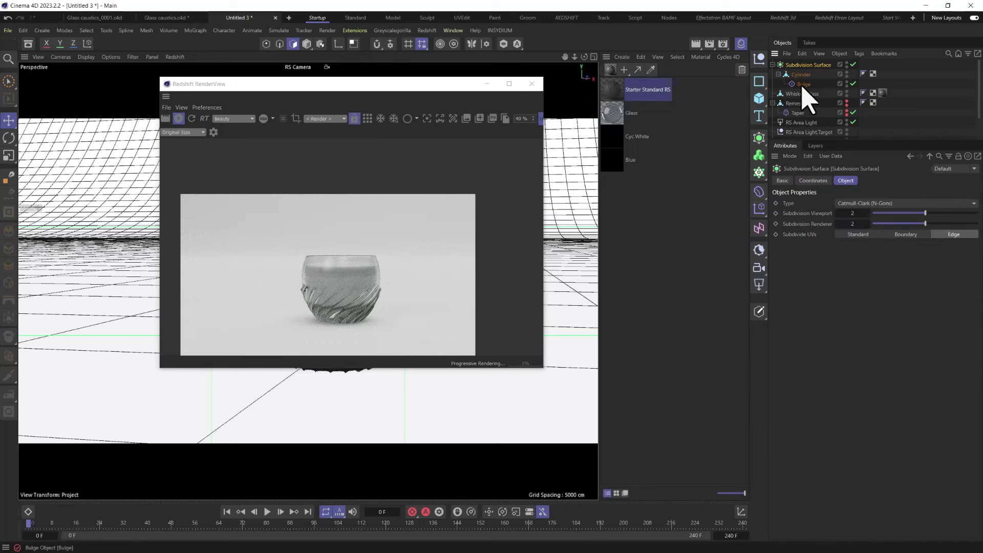
{"action": "left_click", "coordinate": [803, 84], "text": "shift"}
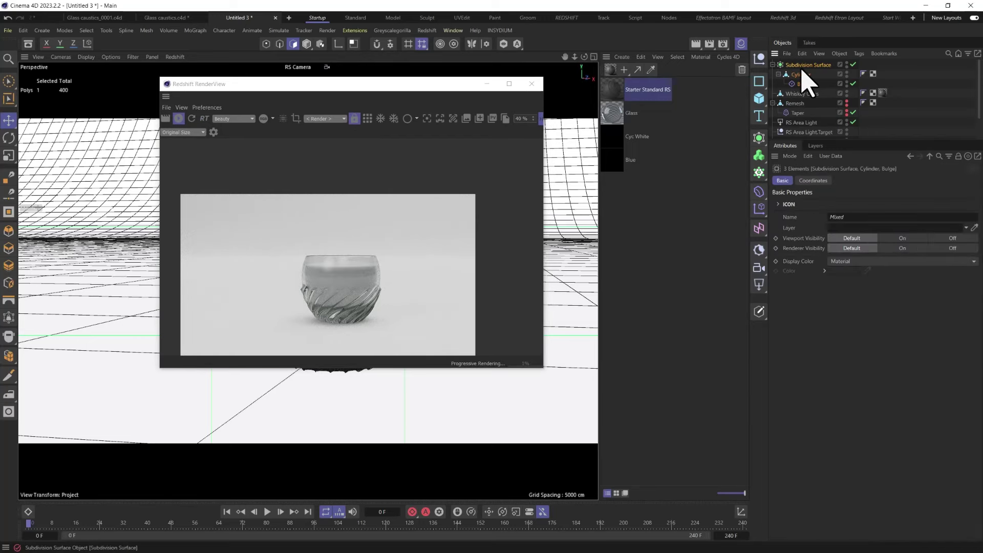
{"action": "right_click", "coordinate": [802, 72]}
{"action": "left_click", "coordinate": [838, 336]}
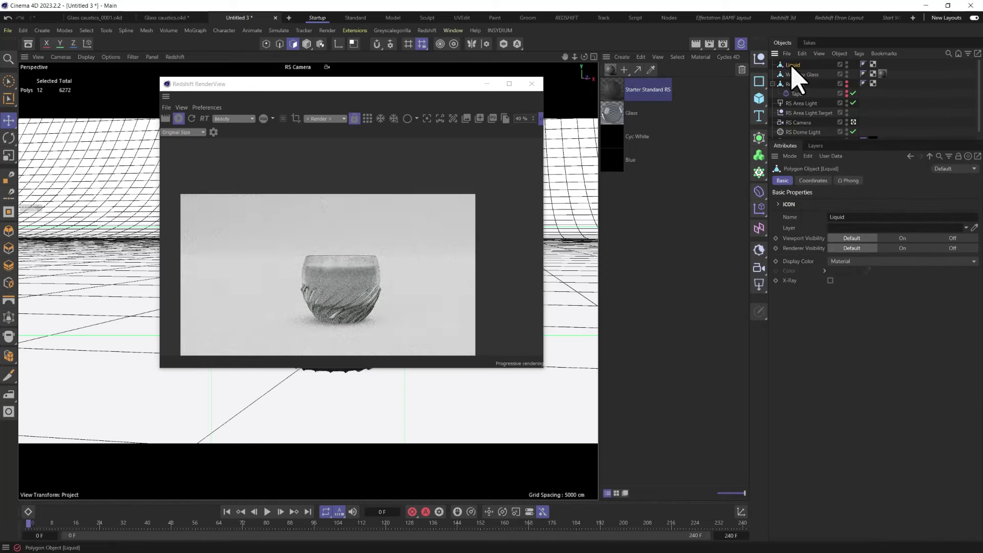
{"action": "left_click_drag", "start_coordinate": [377, 85], "coordinate": [346, 89]}
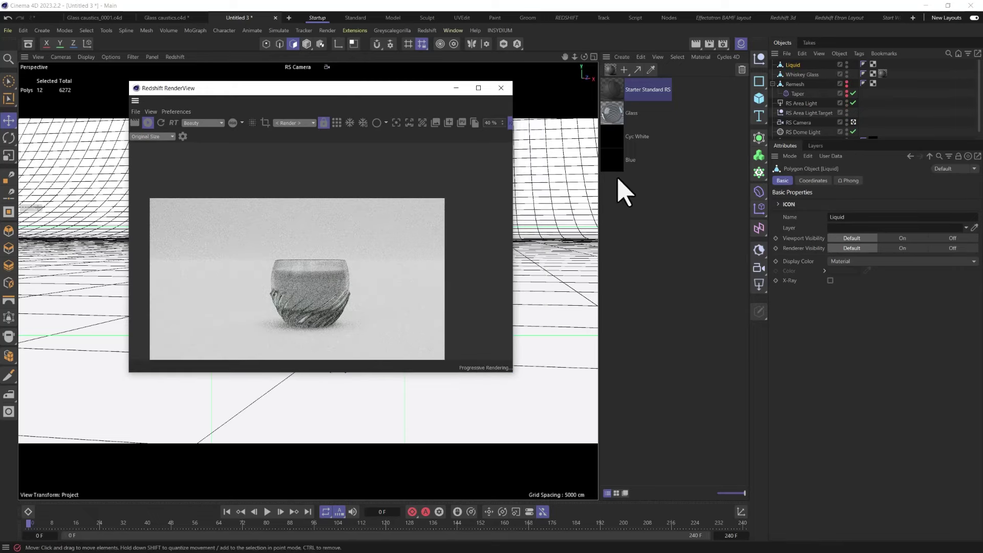
Step: Create a new Redshift Standard material, assign it to the Liquid object and open its base properties
{"action": "left_click", "coordinate": [611, 72]}
{"action": "left_click_drag", "start_coordinate": [801, 76], "coordinate": [791, 65]}
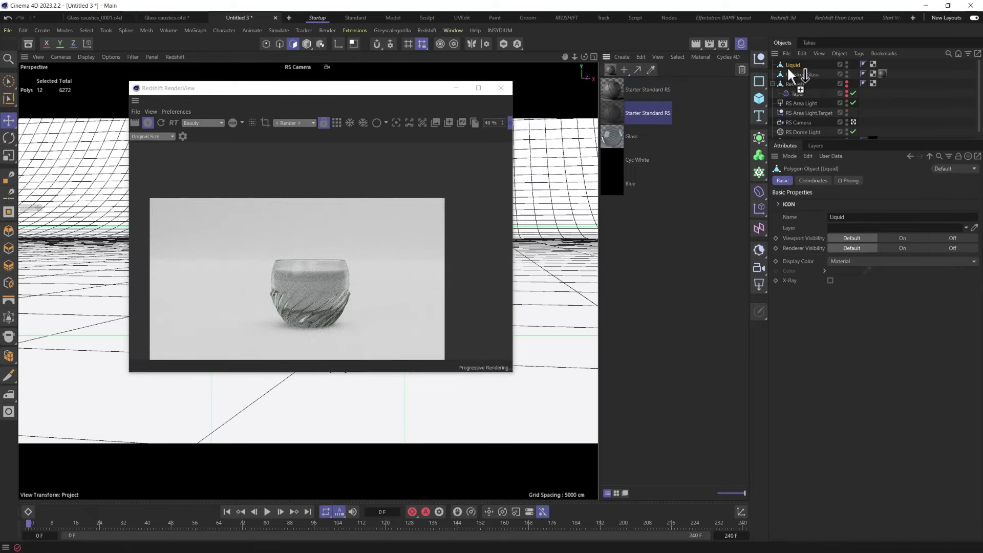
{"action": "left_click", "coordinate": [614, 92]}
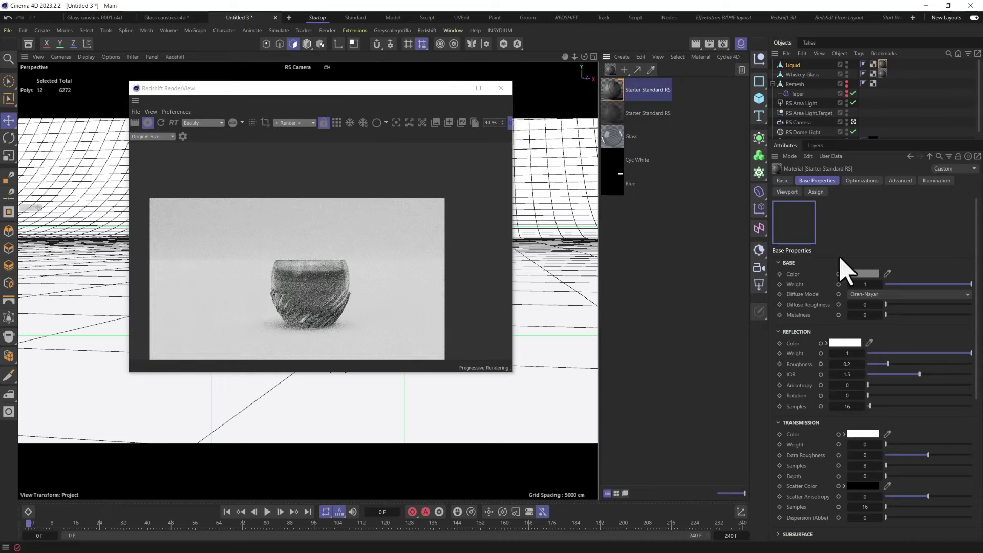
Step: Set the liquid material's base color to a light red with RGB 255, 55, 55
{"action": "left_click", "coordinate": [863, 274]}
{"action": "left_click_drag", "start_coordinate": [900, 329], "coordinate": [954, 329]}
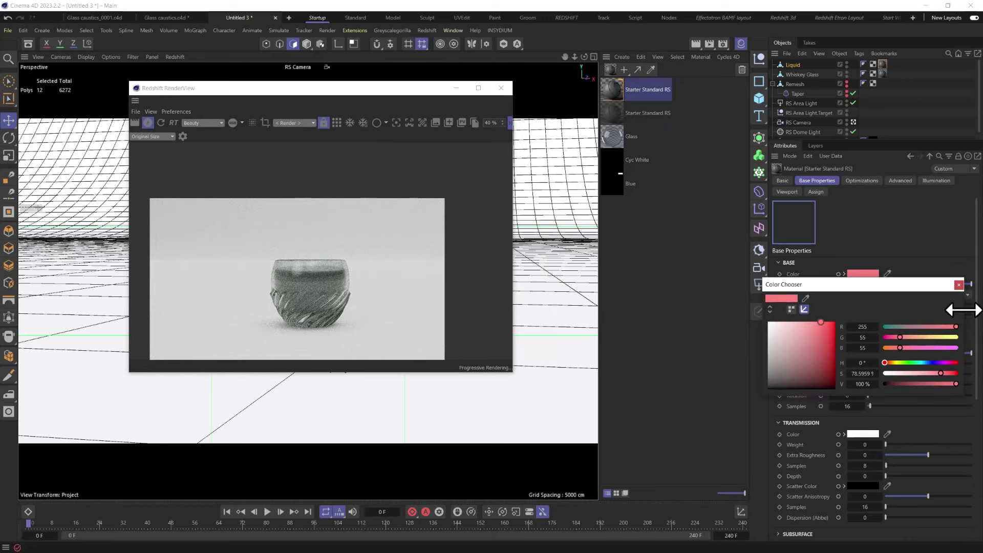
{"action": "left_click", "coordinate": [959, 285]}
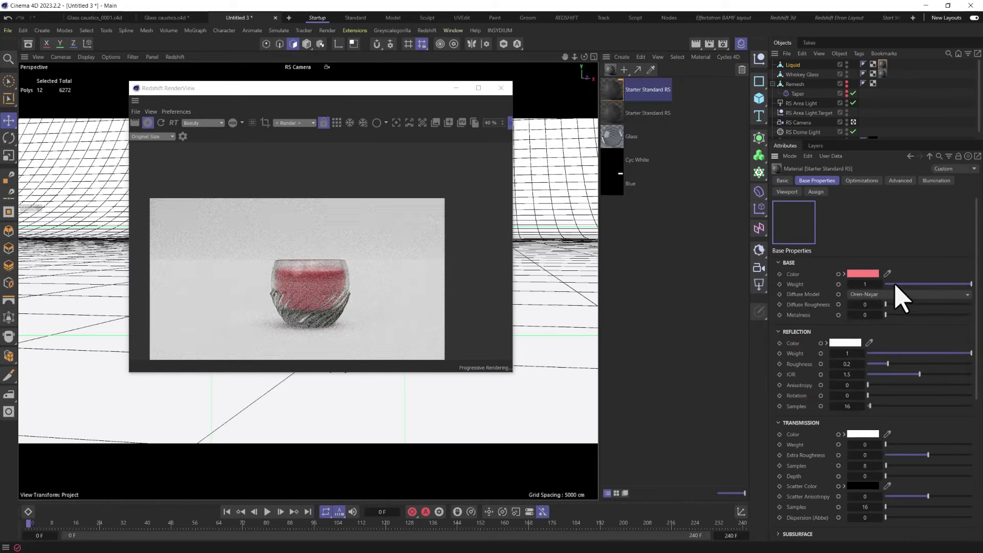
Step: Lower the liquid material's reflection roughness to about 0.034 and raise its IOR to about 2.241
{"action": "scroll", "coordinate": [839, 287], "scroll_direction": "down", "scroll_amount": 2}
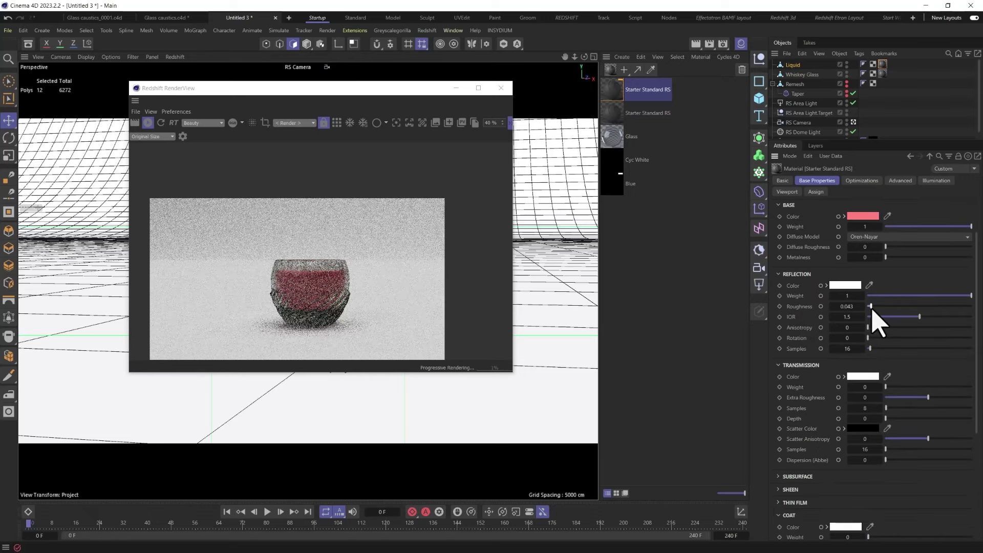
{"action": "left_click_drag", "start_coordinate": [872, 308], "coordinate": [942, 317]}
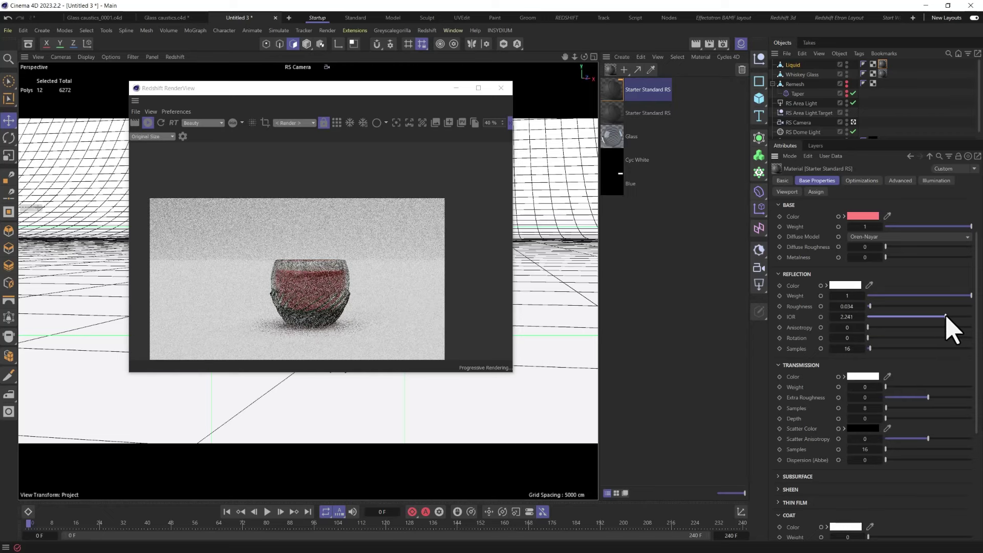
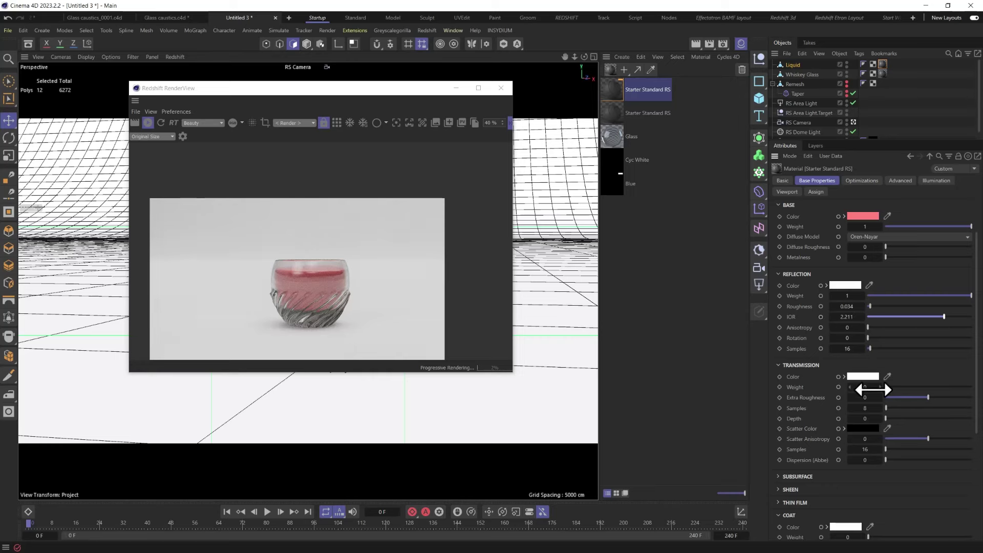
Step: Raise the liquid material's transmission weight to 1 and set its transmission color to pure red, RGB 255, 0, 0
{"action": "left_click_drag", "start_coordinate": [886, 387], "coordinate": [971, 387]}
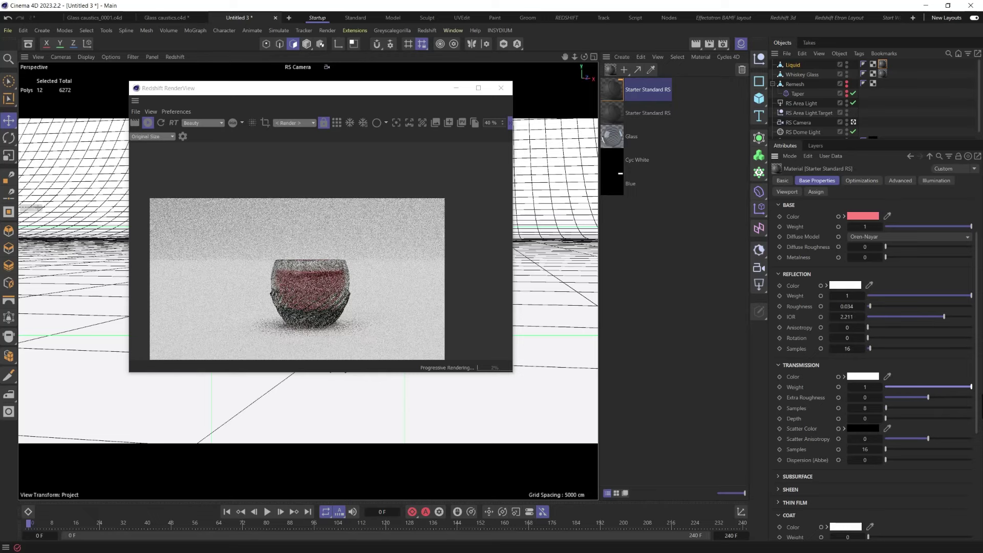
{"action": "left_click", "coordinate": [865, 378]}
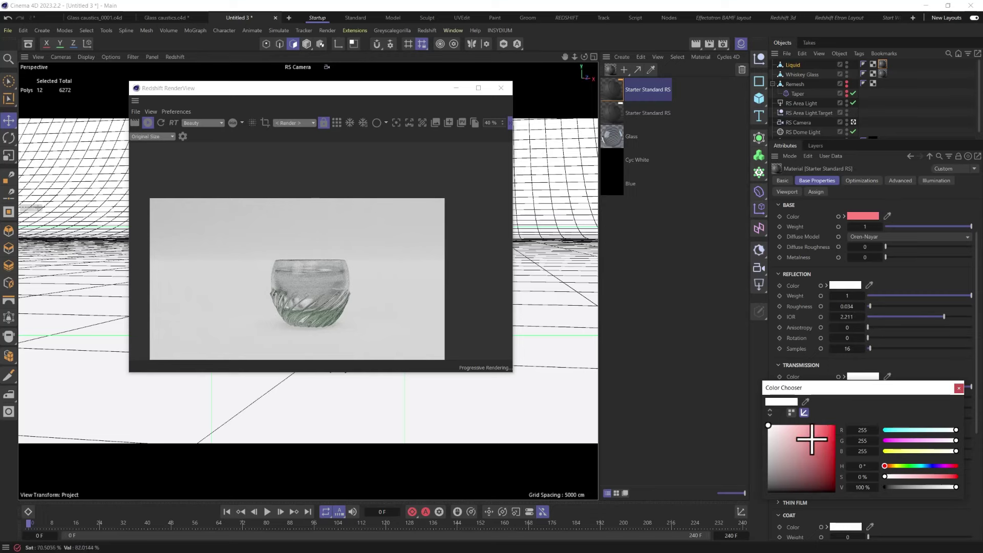
{"action": "left_click_drag", "start_coordinate": [766, 424], "coordinate": [839, 425]}
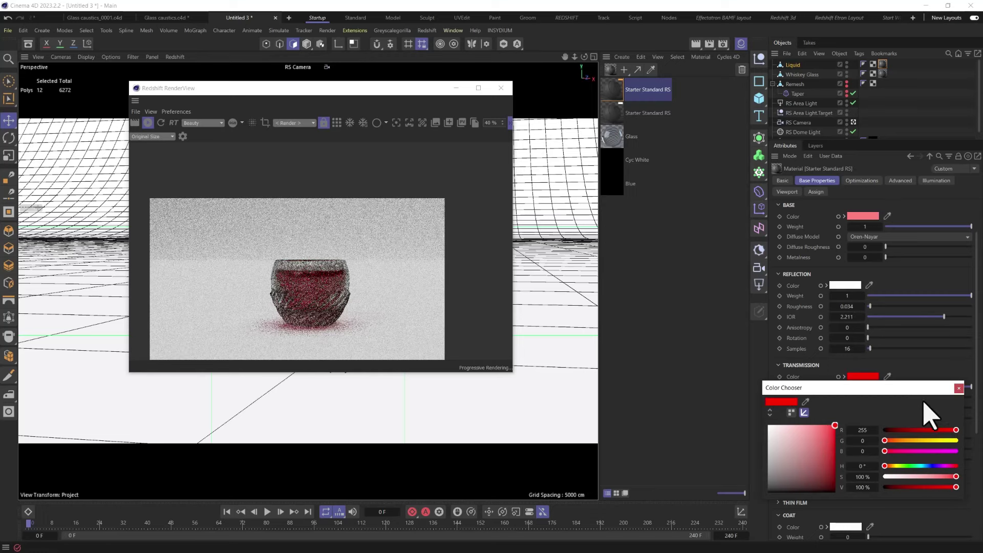
{"action": "left_click", "coordinate": [958, 388]}
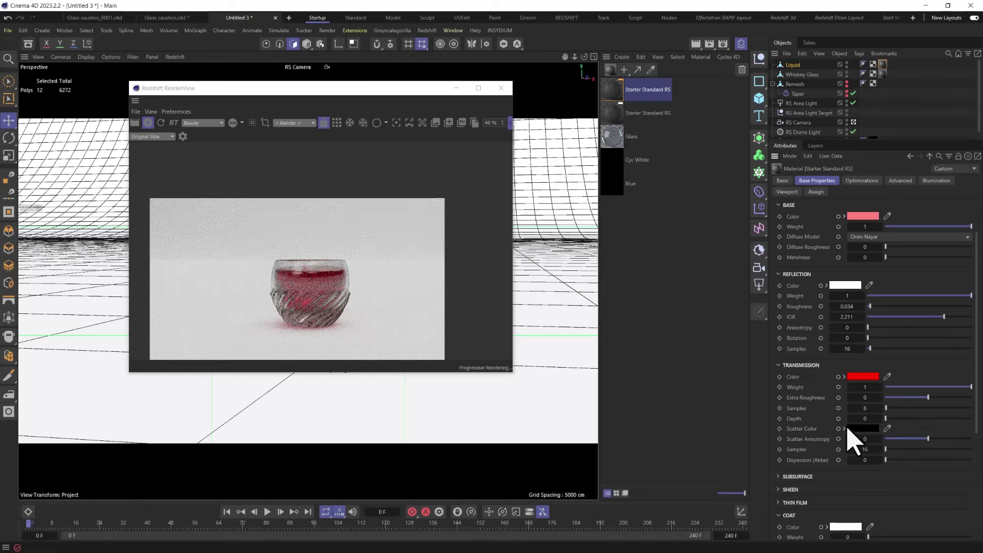
Step: Change the liquid material's transmission color to a reddish orange with RGB 255, 47, 0
{"action": "left_click", "coordinate": [860, 377]}
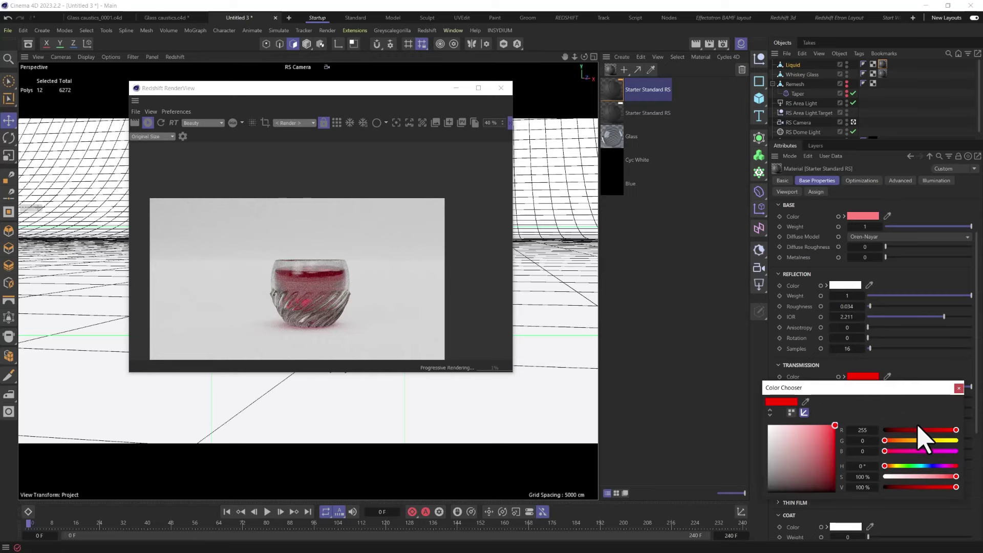
{"action": "left_click_drag", "start_coordinate": [922, 440], "coordinate": [898, 440]}
{"action": "left_click", "coordinate": [957, 388]}
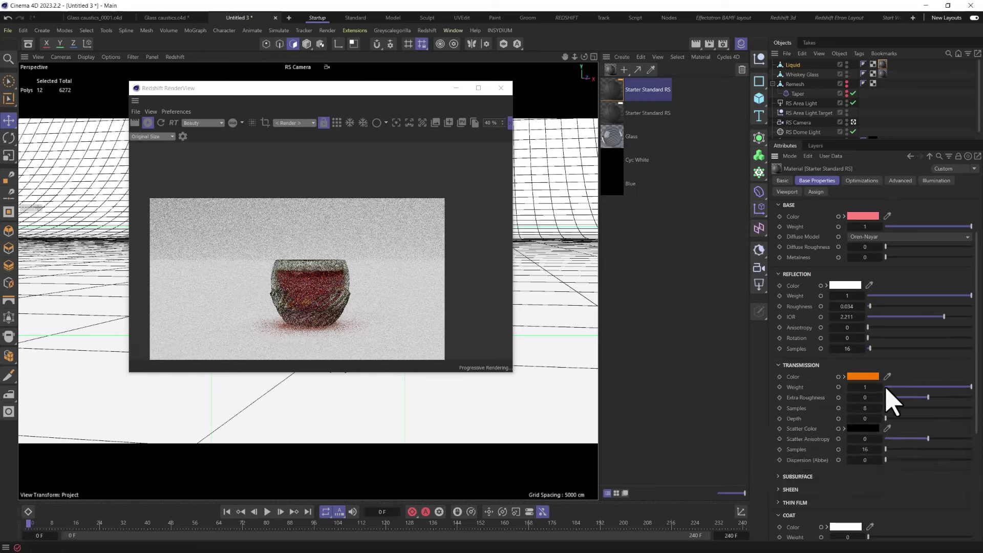
Step: Set the transmission scatter color to a light red with RGB 255, 38, 38 and raise the transmission depth to about 6.68
{"action": "left_click", "coordinate": [862, 429]}
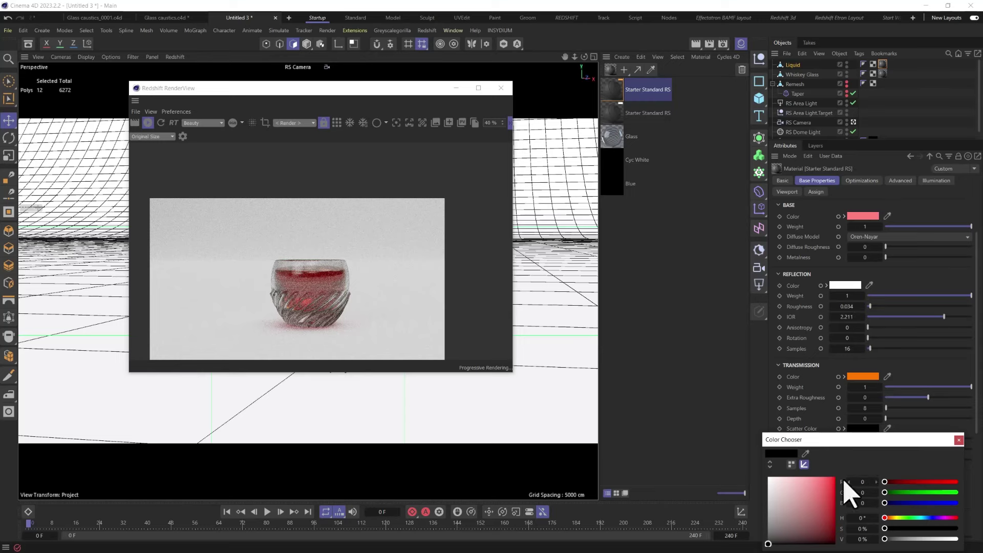
{"action": "left_click_drag", "start_coordinate": [822, 484], "coordinate": [764, 473]}
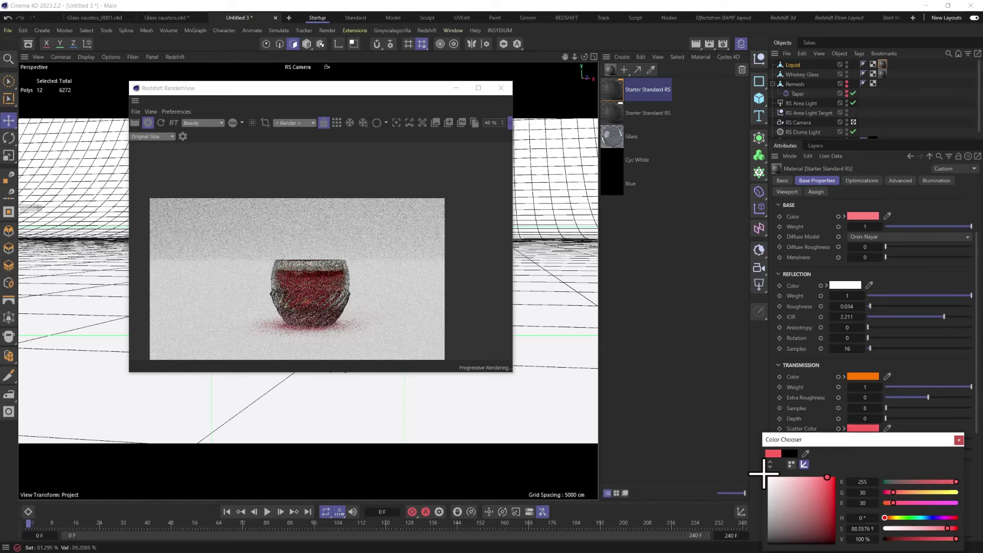
{"action": "left_click", "coordinate": [959, 440]}
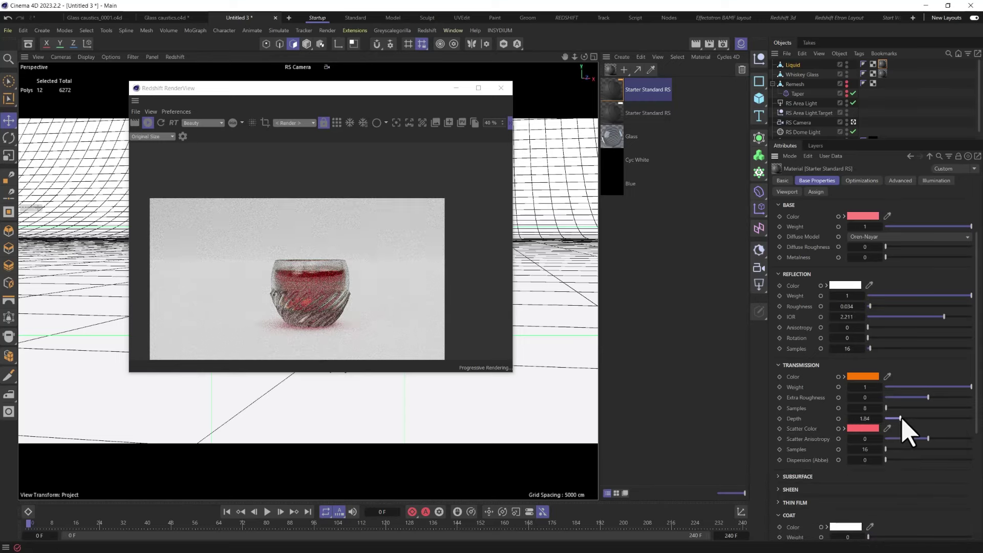
{"action": "left_click_drag", "start_coordinate": [901, 418], "coordinate": [930, 418]}
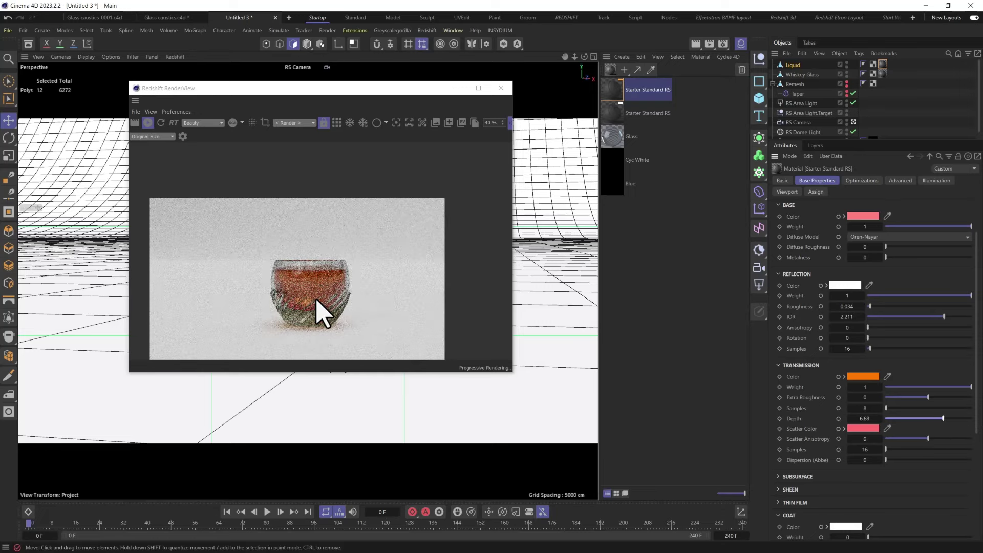
Step: Shift the transmission scatter color toward orange with RGB 255, 38, 14 while checking a closer, higher view of the glass
{"action": "left_click_drag", "start_coordinate": [324, 93], "coordinate": [717, 107]}
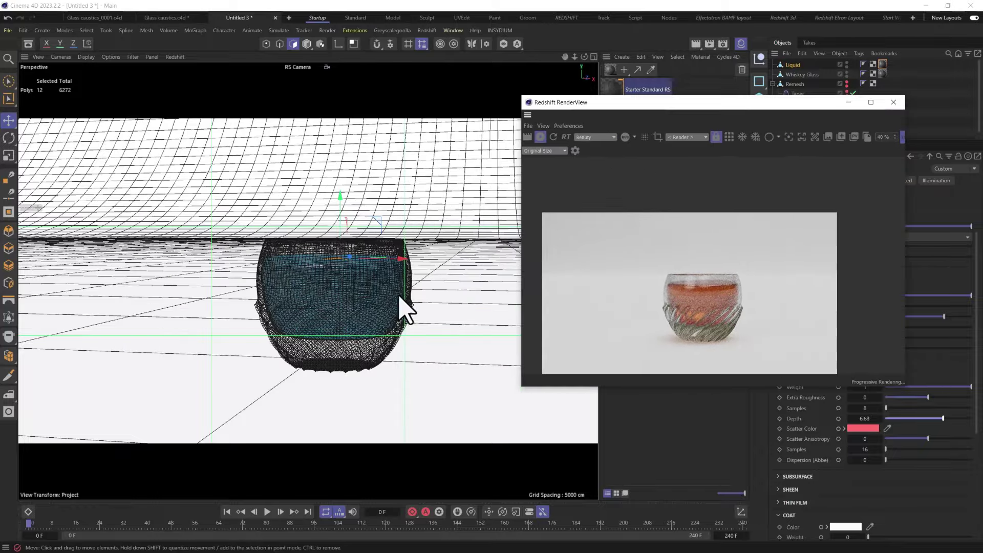
{"action": "left_click_drag", "start_coordinate": [305, 282], "coordinate": [358, 327], "text": "alt"}
{"action": "left_click_drag", "start_coordinate": [720, 103], "coordinate": [432, 75]}
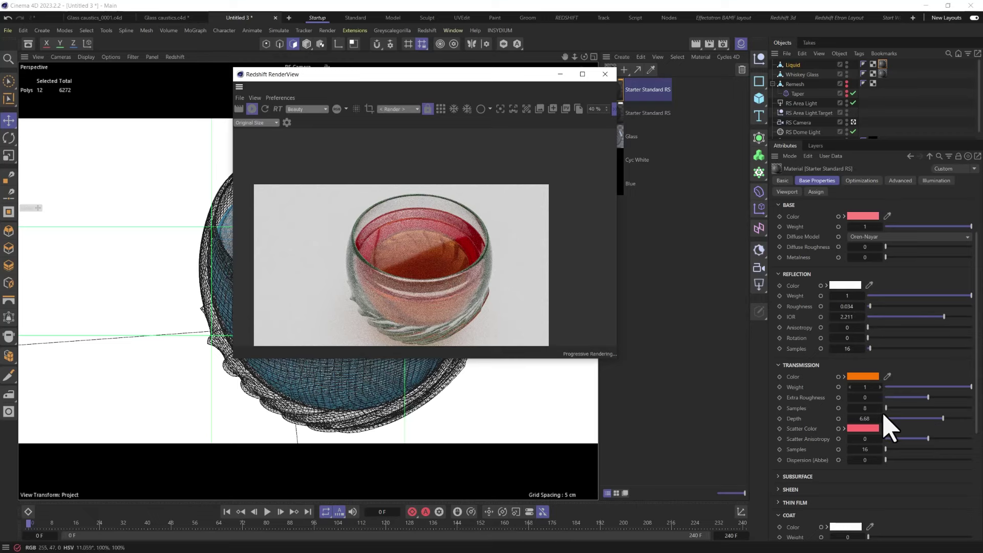
{"action": "left_click", "coordinate": [870, 428]}
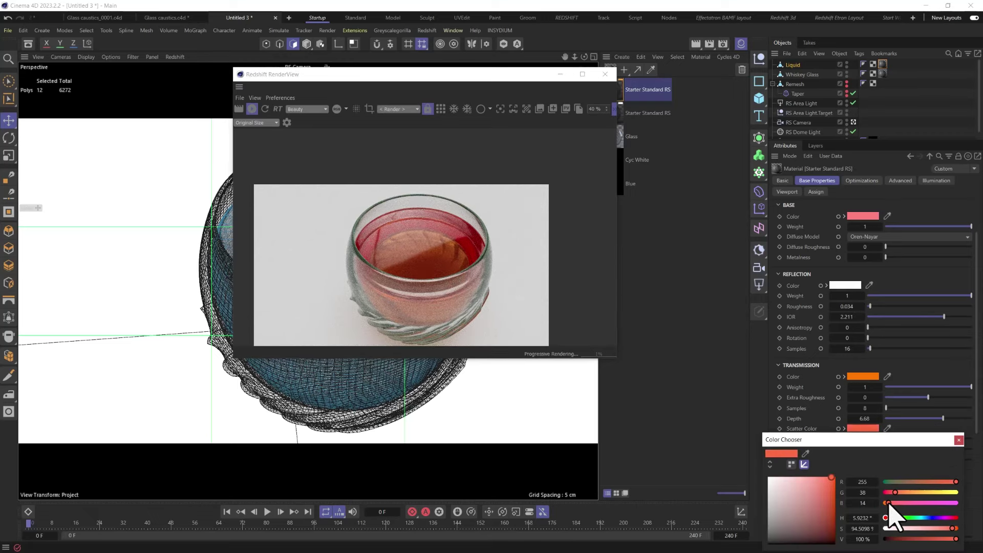
{"action": "left_click", "coordinate": [958, 440]}
Step: Set the liquid material's transmission color to amber with RGB 255, 89, 0
{"action": "left_click", "coordinate": [862, 377]}
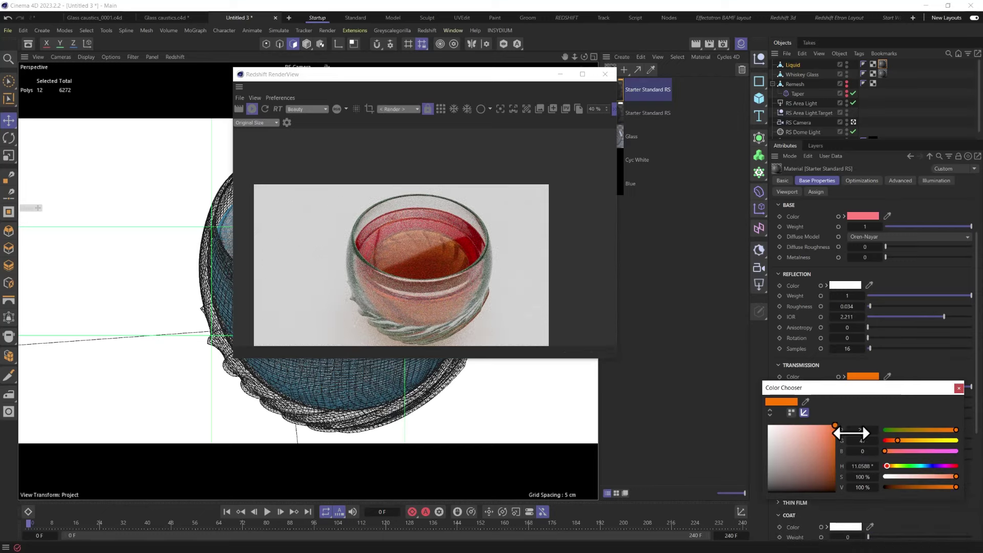
{"action": "left_click_drag", "start_coordinate": [904, 443], "coordinate": [911, 442]}
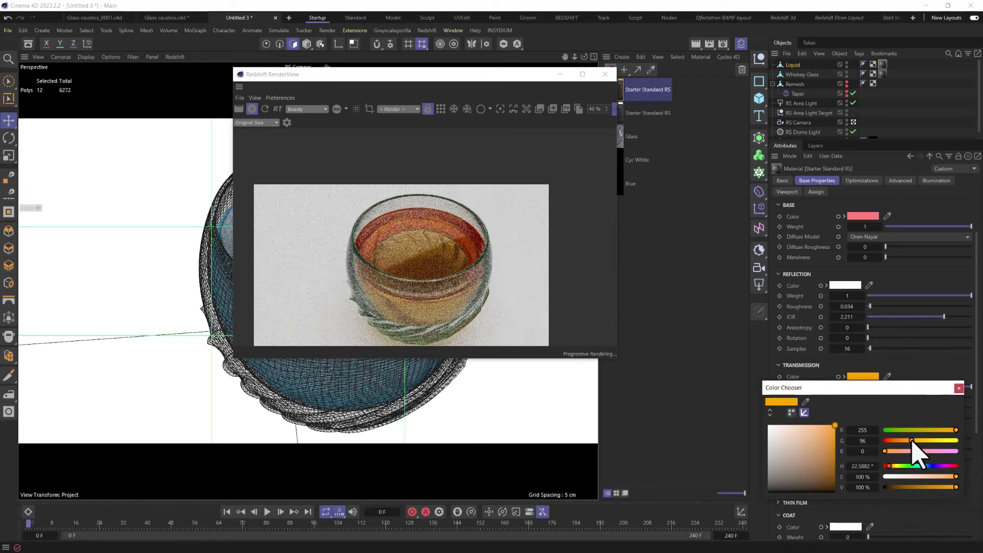
{"action": "left_click_drag", "start_coordinate": [908, 442], "coordinate": [909, 441]}
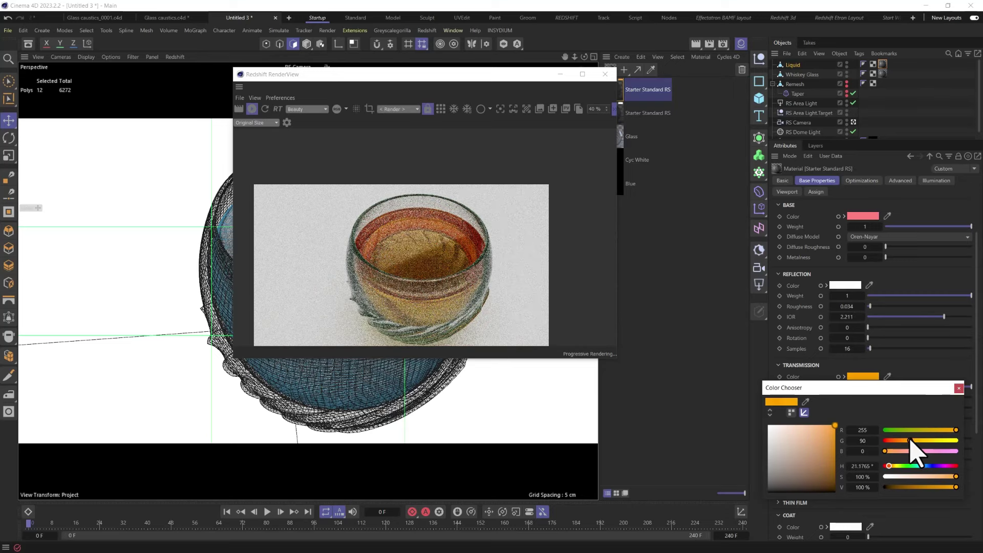
{"action": "left_click", "coordinate": [959, 387]}
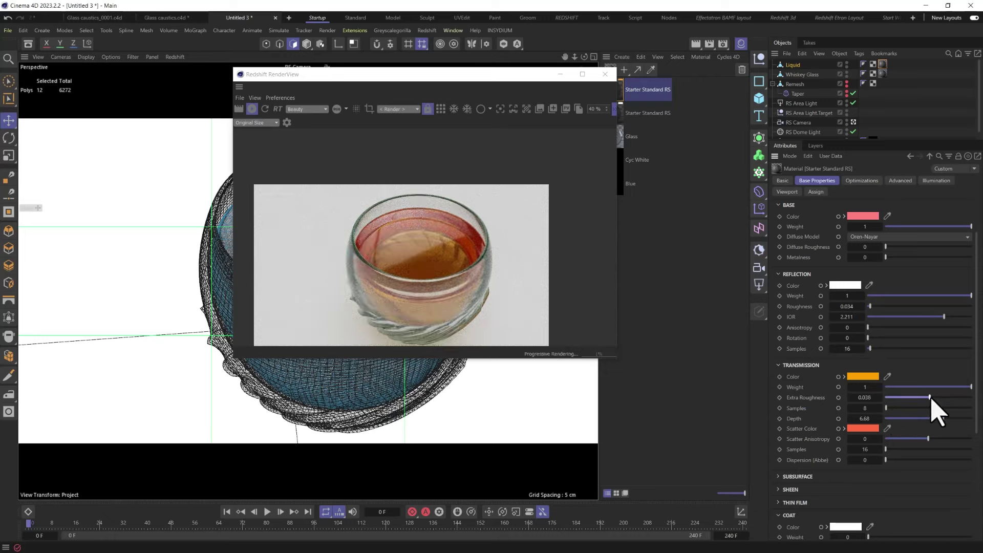
Step: Set the transmission extra roughness to 0.1, and try a much higher scatter anisotropy before resetting it to 0
{"action": "left_click_drag", "start_coordinate": [930, 398], "coordinate": [934, 398]}
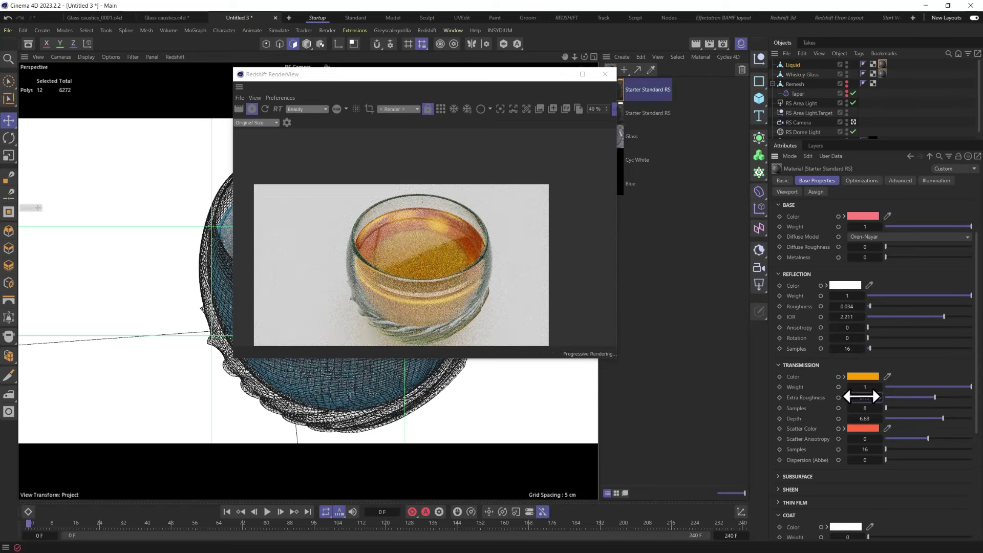
{"action": "left_click_drag", "start_coordinate": [859, 396], "coordinate": [856, 397]}
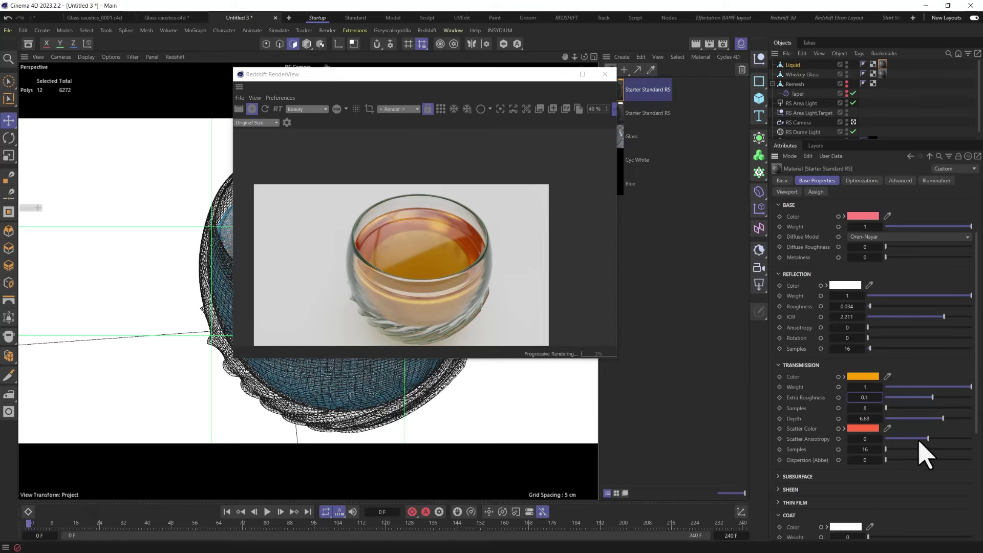
{"action": "left_click_drag", "start_coordinate": [928, 438], "coordinate": [966, 439]}
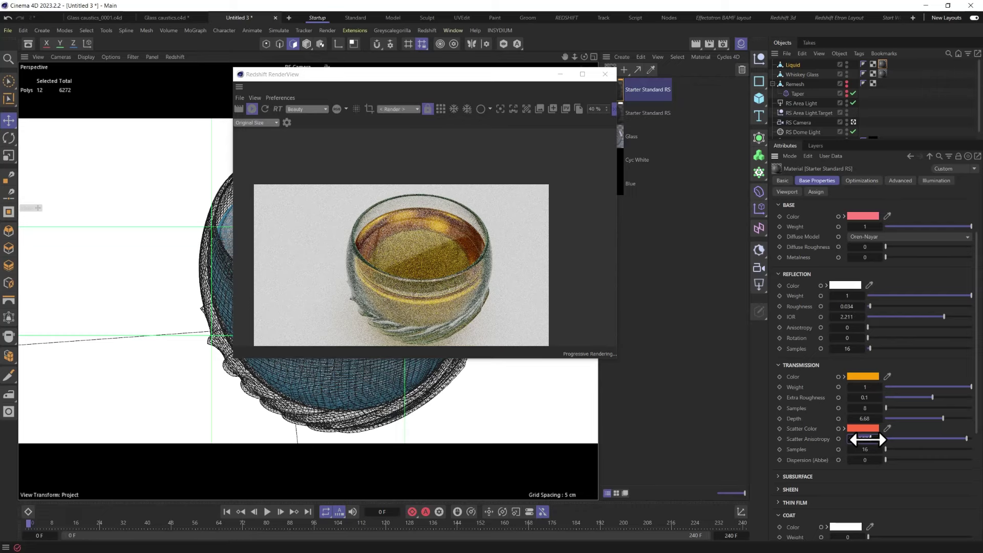
{"action": "right_click", "coordinate": [867, 439]}
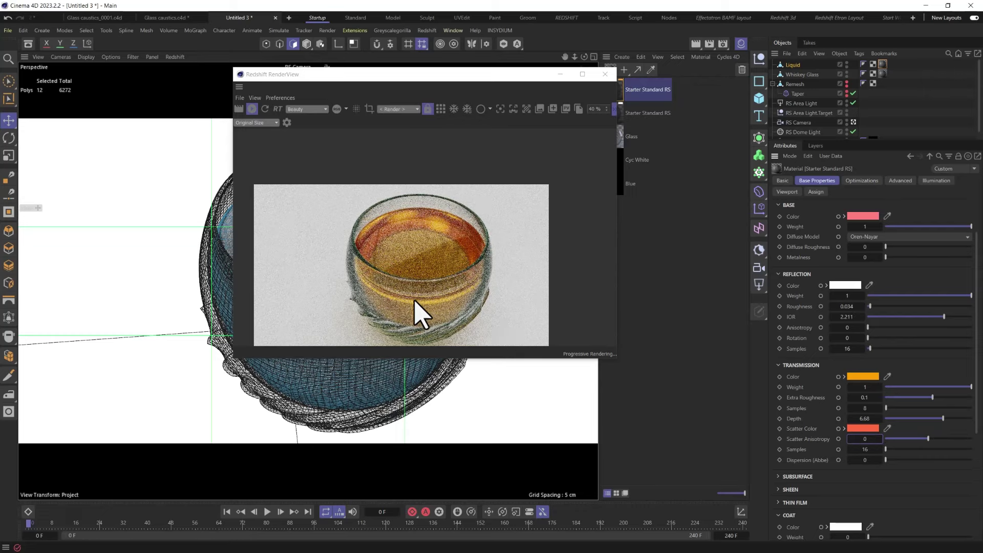
Step: Move the render view out of the way, add a cube to the scene and set its X, Y and Z sizes to 2 cm
{"action": "left_click_drag", "start_coordinate": [409, 298], "coordinate": [411, 268]}
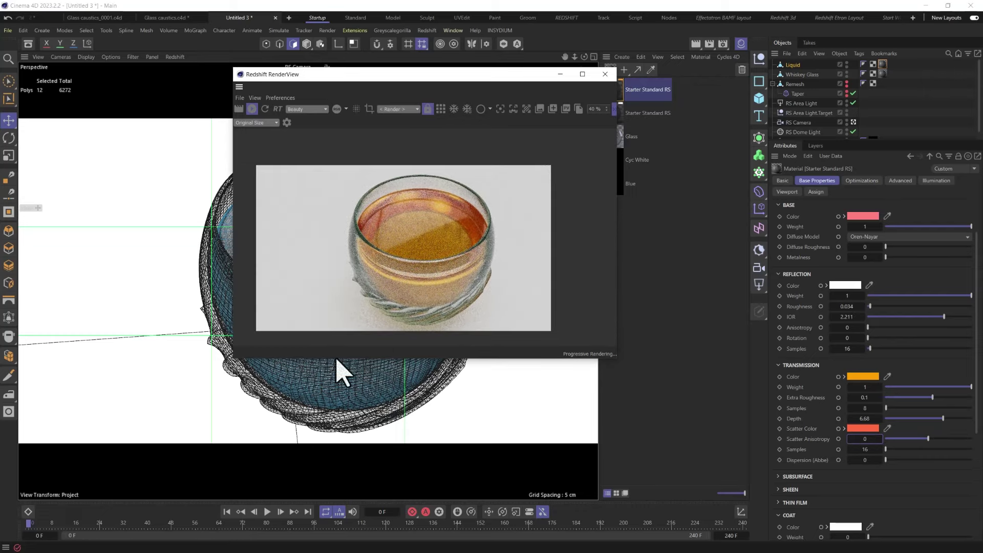
{"action": "left_click_drag", "start_coordinate": [185, 351], "coordinate": [176, 297], "text": "alt"}
{"action": "left_click_drag", "start_coordinate": [221, 228], "coordinate": [228, 323], "text": "alt"}
{"action": "left_click_drag", "start_coordinate": [372, 80], "coordinate": [0, 118]}
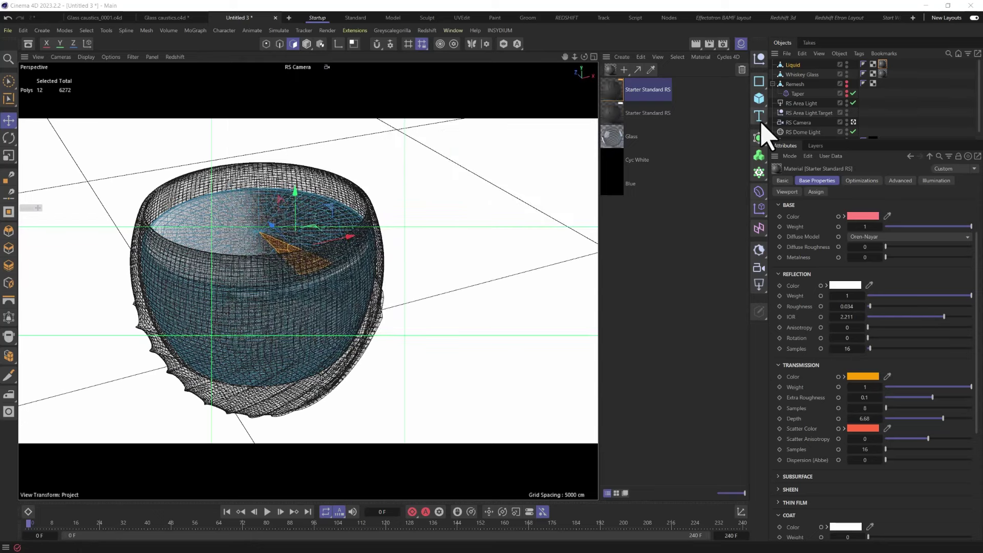
{"action": "left_click", "coordinate": [759, 99]}
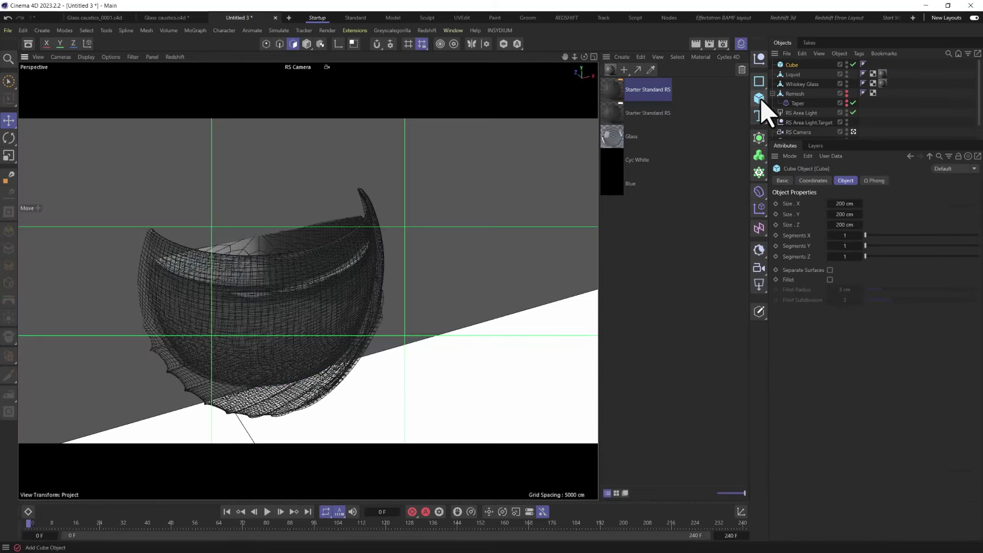
{"action": "key", "text": "t"}
{"action": "left_click_drag", "start_coordinate": [467, 200], "coordinate": [391, 264]}
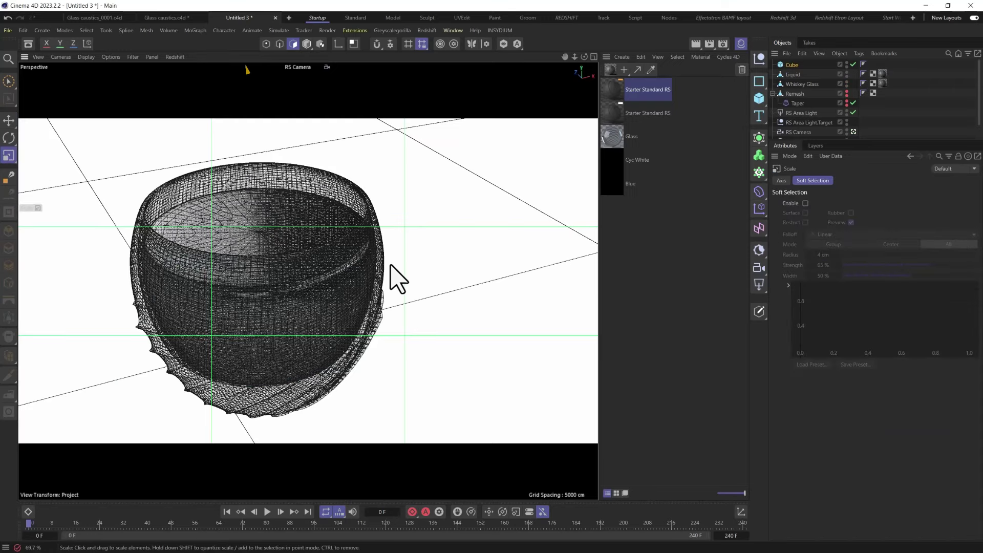
{"action": "left_click", "coordinate": [795, 66]}
{"action": "left_click", "coordinate": [845, 202]}
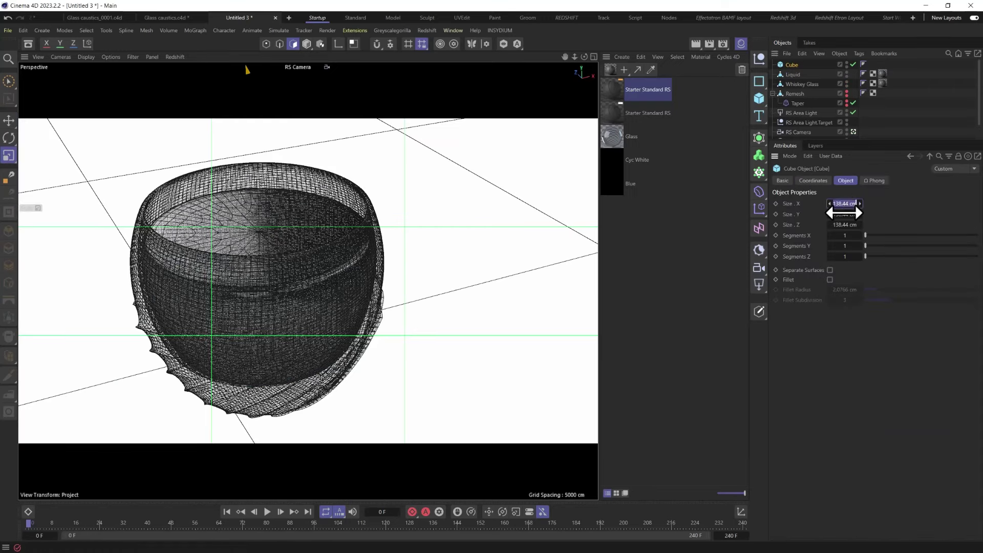
{"action": "type", "text": "2"}
{"action": "key", "text": "Tab"}
{"action": "type", "text": "2"}
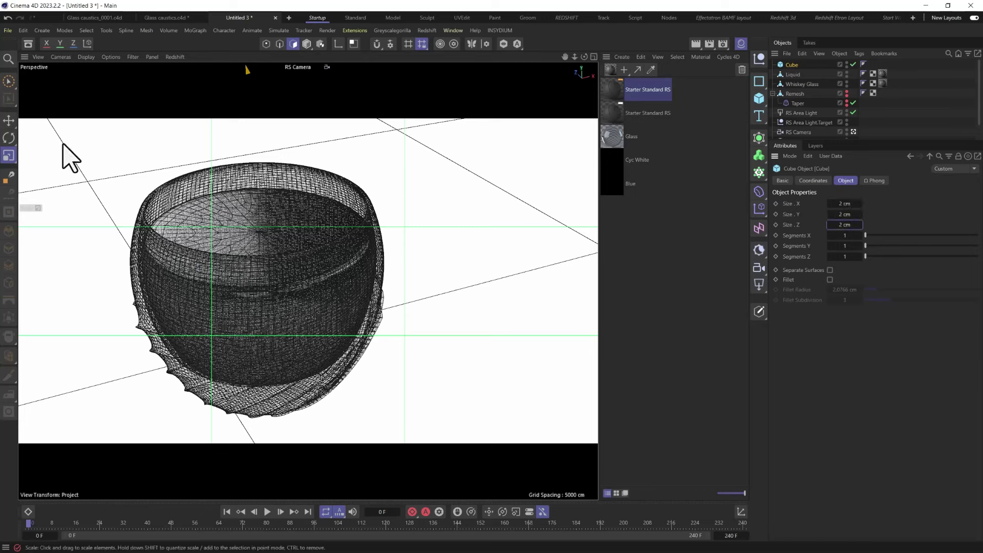
Step: Switch to model mode and use the Place tool to set the cube on the liquid's surface inside the glass
{"action": "left_click", "coordinate": [307, 43]}
{"action": "left_click", "coordinate": [9, 174]}
{"action": "left_click_drag", "start_coordinate": [272, 213], "coordinate": [257, 229]}
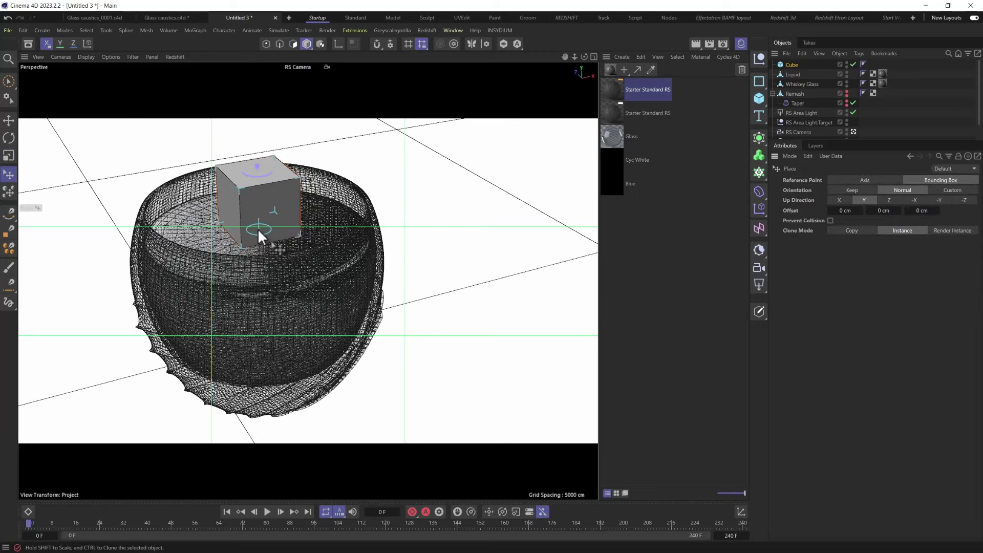
Step: Set the cube's X, Y and Z segments to 20 each
{"action": "left_click", "coordinate": [792, 65]}
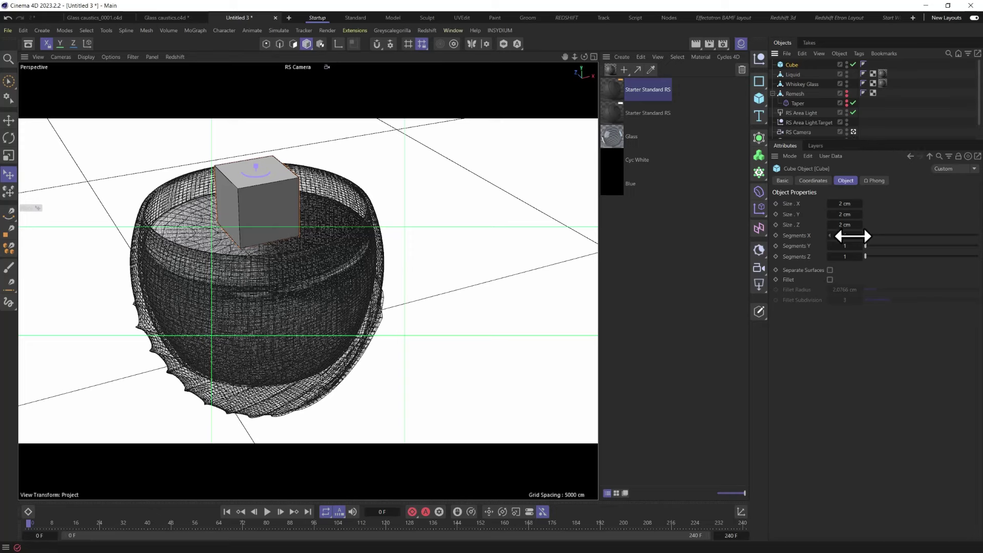
{"action": "left_click", "coordinate": [845, 245]}
{"action": "type", "text": "20"}
{"action": "left_click", "coordinate": [846, 257]}
{"action": "type", "text": "20"}
{"action": "key", "text": "Return"}
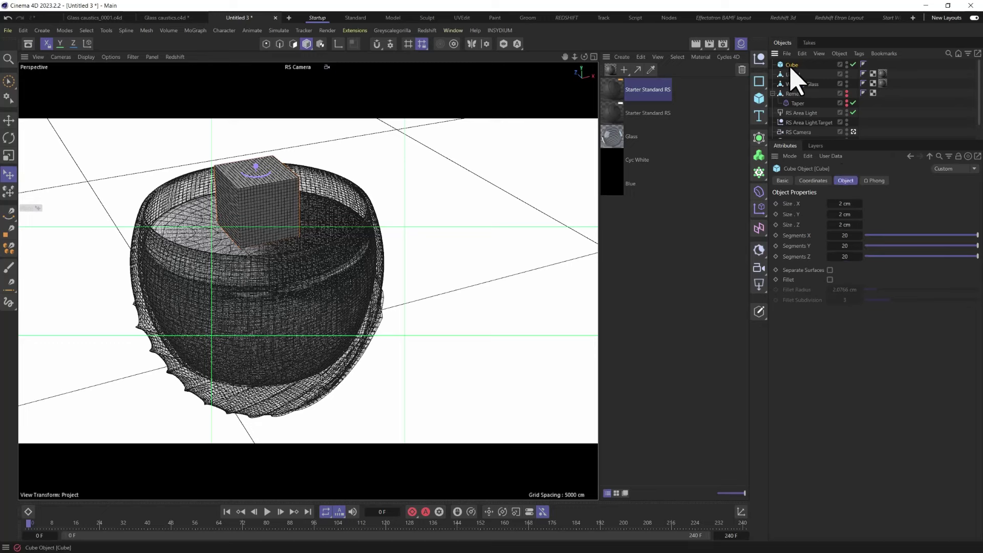
Step: Add a Displacer deformer as a child of the cube, assign it a Noise shader and open its object properties
{"action": "left_click", "coordinate": [759, 192]}
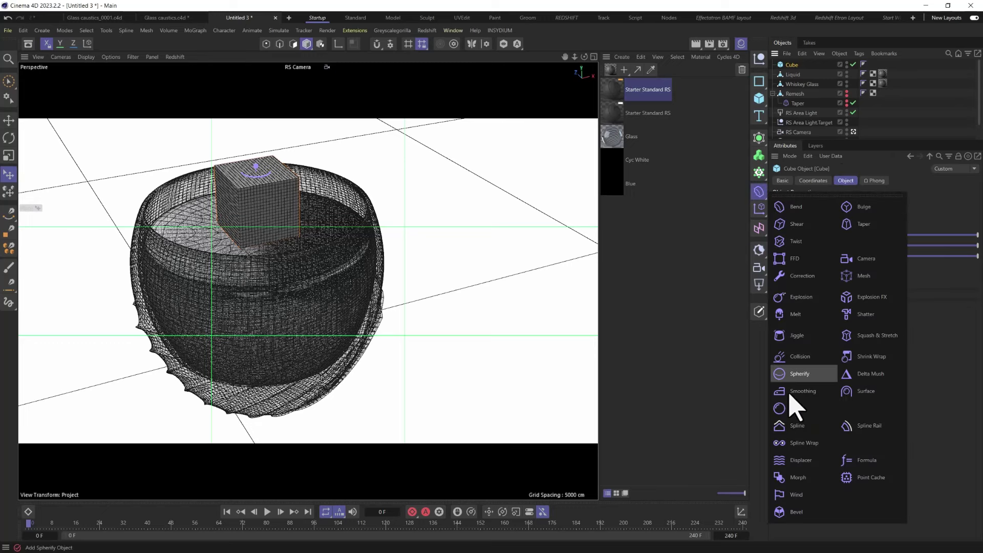
{"action": "left_click", "coordinate": [802, 460]}
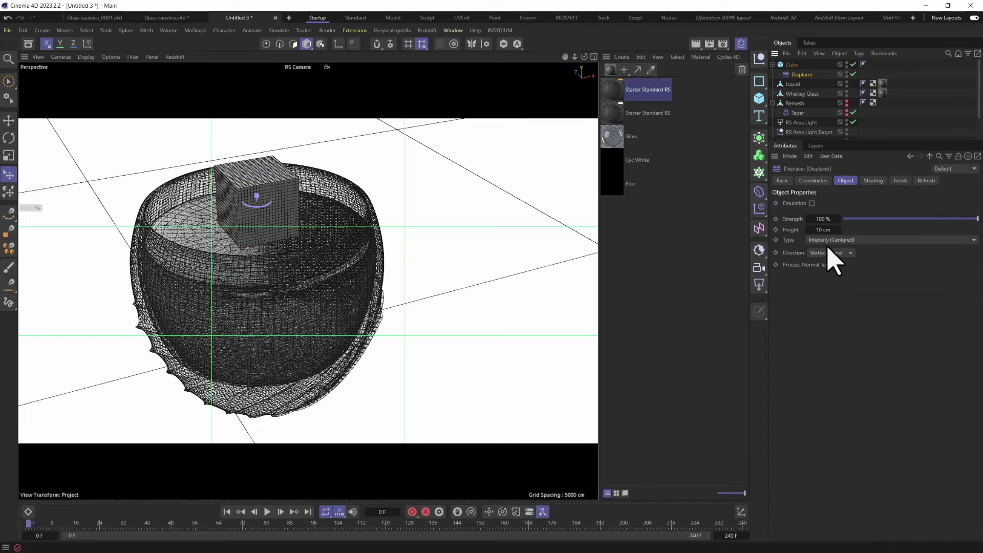
{"action": "left_click", "coordinate": [872, 181]}
{"action": "left_click", "coordinate": [809, 213]}
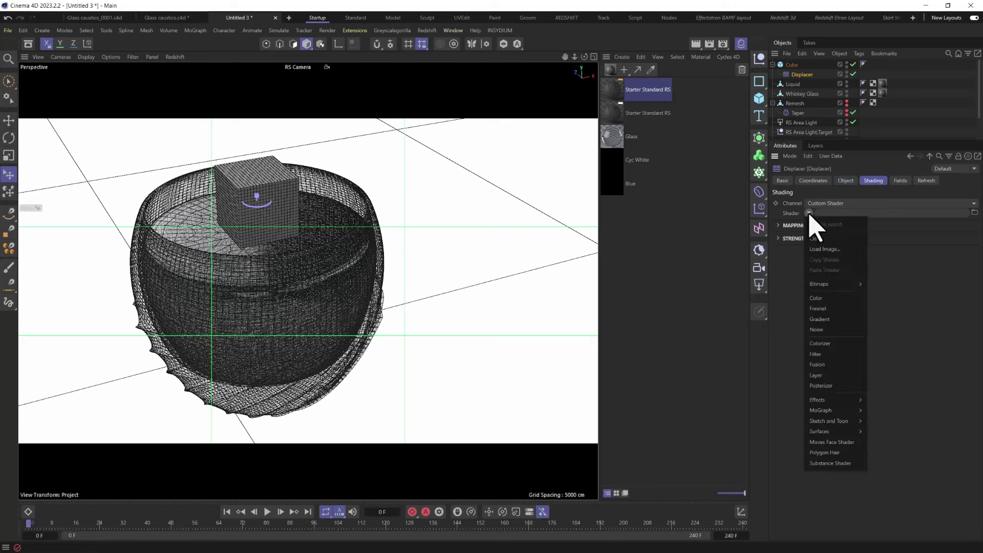
{"action": "left_click", "coordinate": [825, 330]}
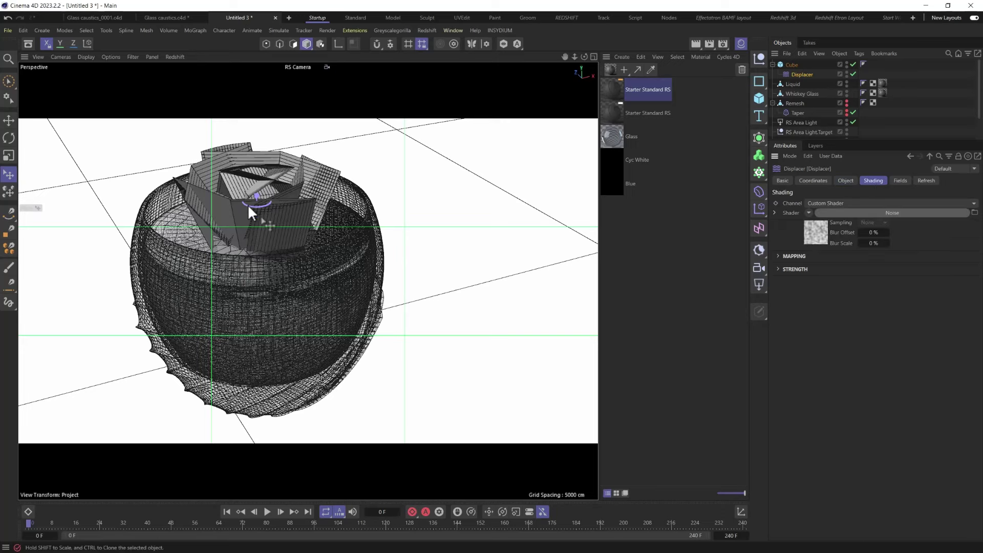
{"action": "left_click", "coordinate": [845, 182]}
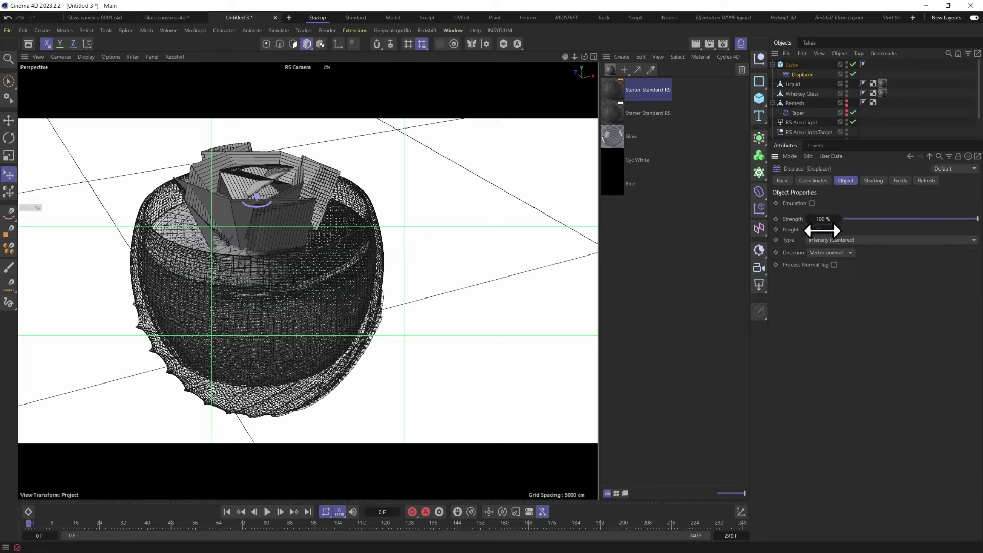
Step: Lower the Displacer's height to 0.3 cm and set its Noise shader's global scale to 6%
{"action": "left_click_drag", "start_coordinate": [818, 230], "coordinate": [828, 230]}
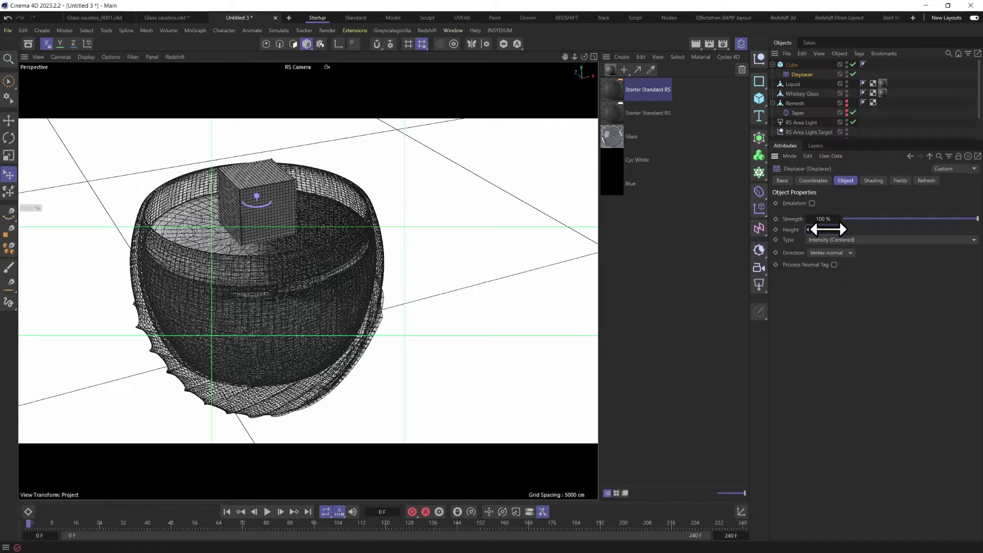
{"action": "scroll", "coordinate": [276, 211], "scroll_direction": "up", "scroll_amount": 6}
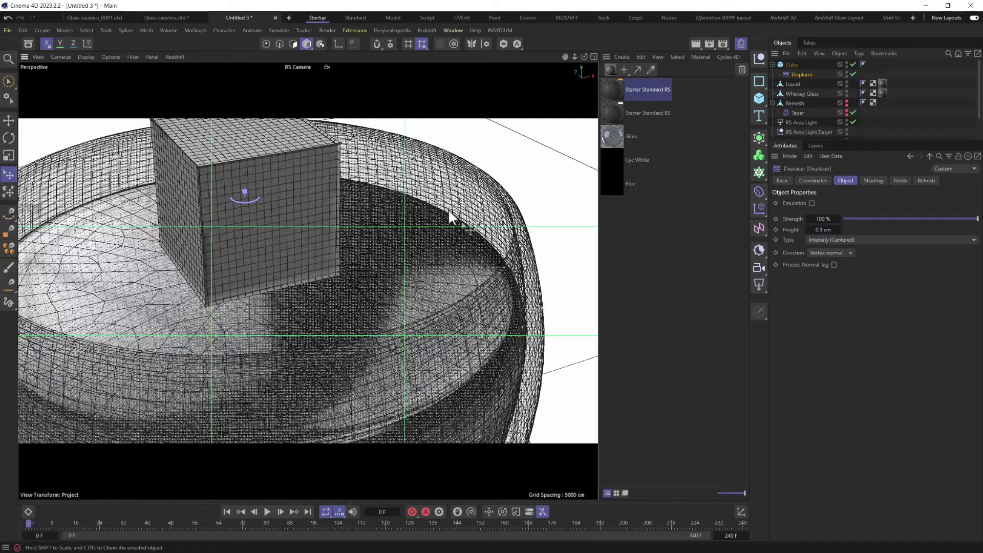
{"action": "left_click", "coordinate": [873, 181]}
{"action": "left_click", "coordinate": [877, 214]}
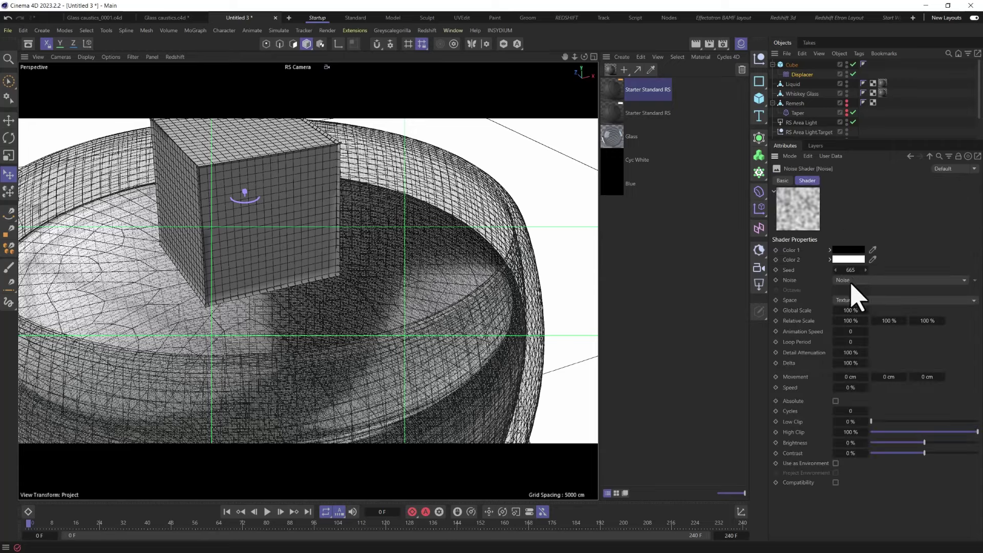
{"action": "left_click_drag", "start_coordinate": [859, 303], "coordinate": [860, 301]}
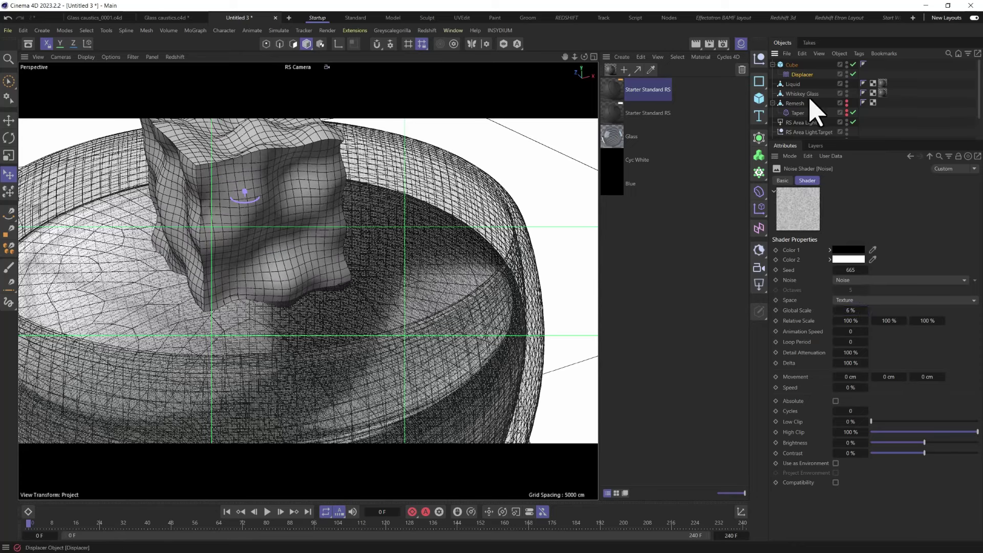
Step: Set the Displacer's height to 0.15 cm to soften the cube's surface bumps
{"action": "left_click", "coordinate": [802, 74]}
{"action": "left_click", "coordinate": [845, 181]}
{"action": "left_click_drag", "start_coordinate": [825, 229], "coordinate": [825, 229]}
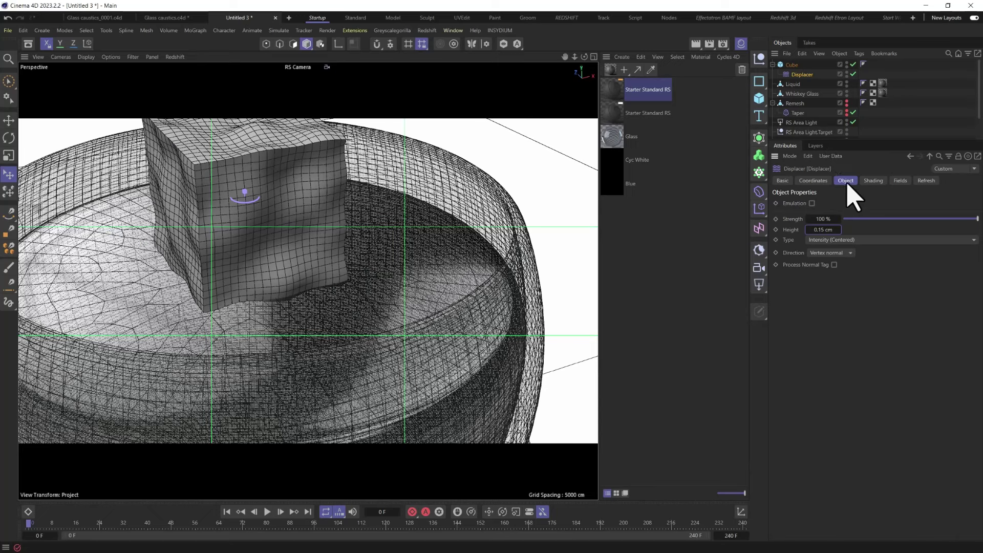
Step: Enable the cube's fillet with a radius of 0.15 cm
{"action": "left_click", "coordinate": [801, 65]}
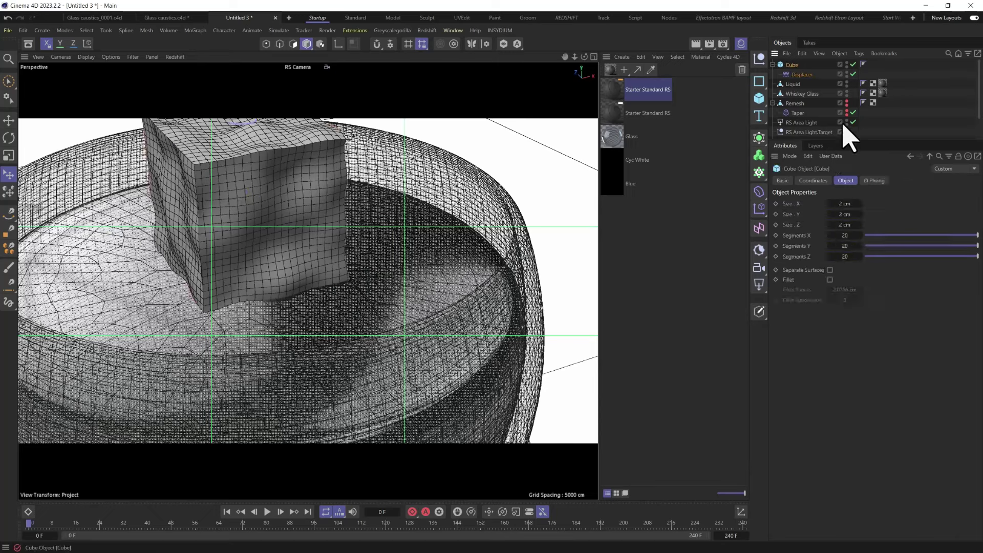
{"action": "left_click", "coordinate": [830, 279]}
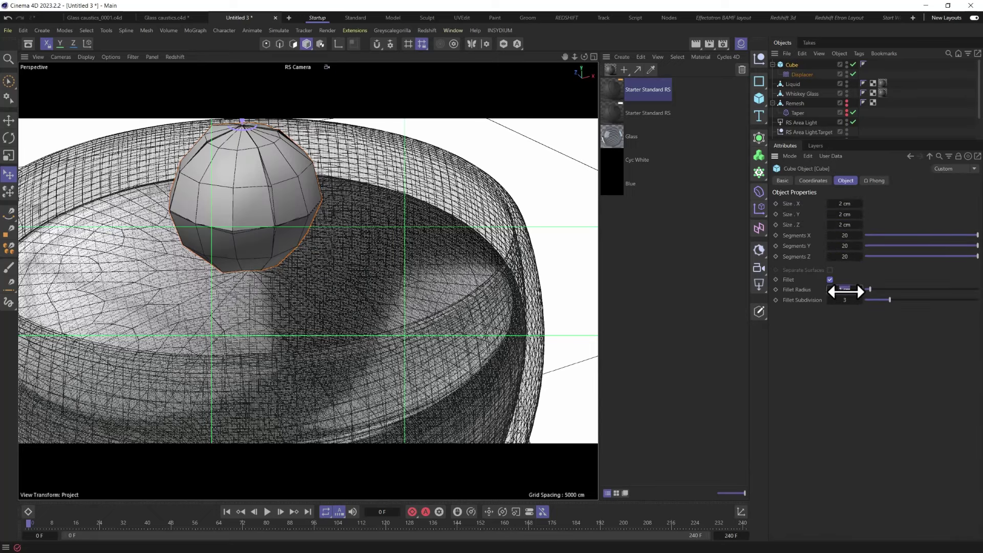
{"action": "left_click_drag", "start_coordinate": [846, 292], "coordinate": [846, 291]}
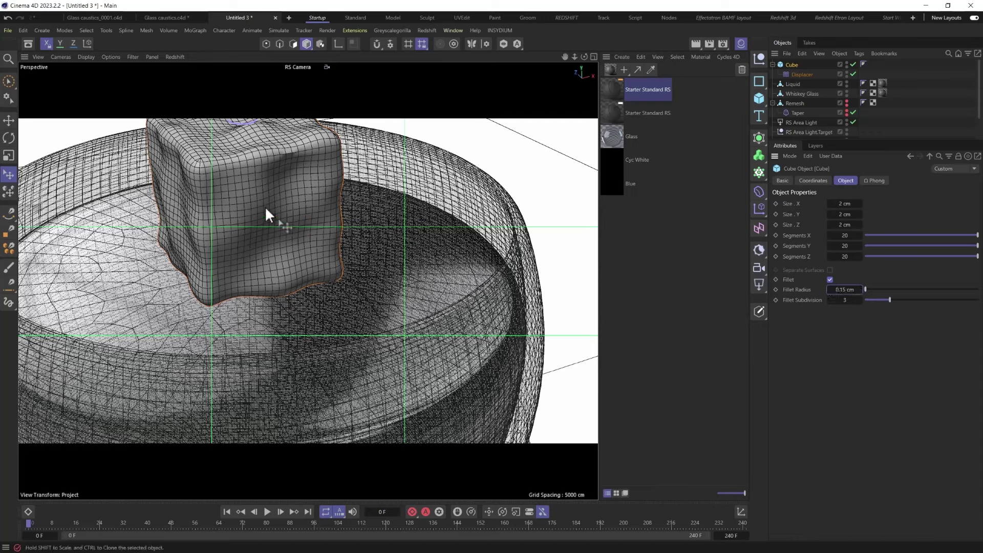
Step: Reduce the Displacer's strength to 76%
{"action": "left_click", "coordinate": [802, 75]}
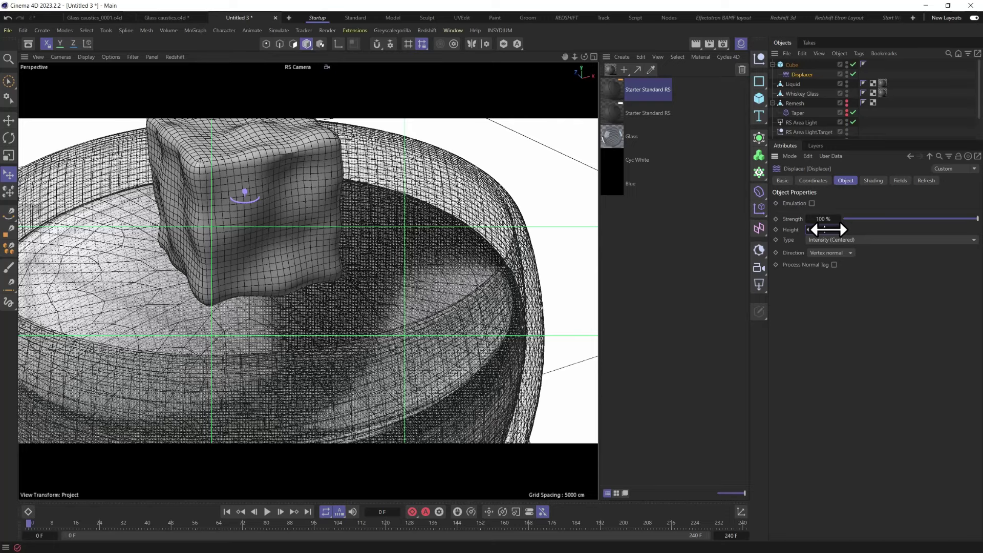
{"action": "mouse_move", "coordinate": [975, 219]}
{"action": "left_mouse_down"}
{"action": "mouse_move", "coordinate": [929, 219]}
{"action": "mouse_move", "coordinate": [962, 220]}
{"action": "left_mouse_up"}
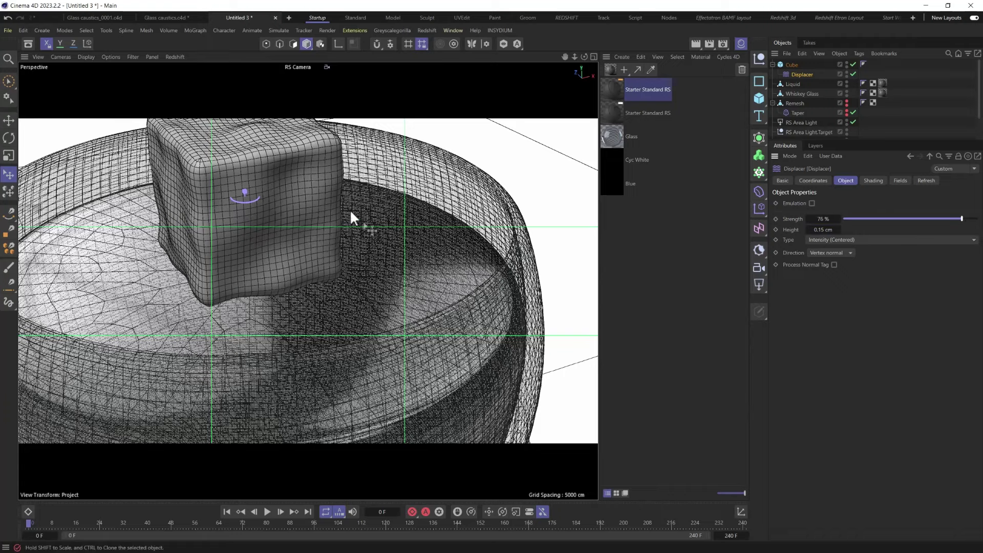
{"action": "left_click_drag", "start_coordinate": [349, 209], "coordinate": [291, 260], "text": "alt"}
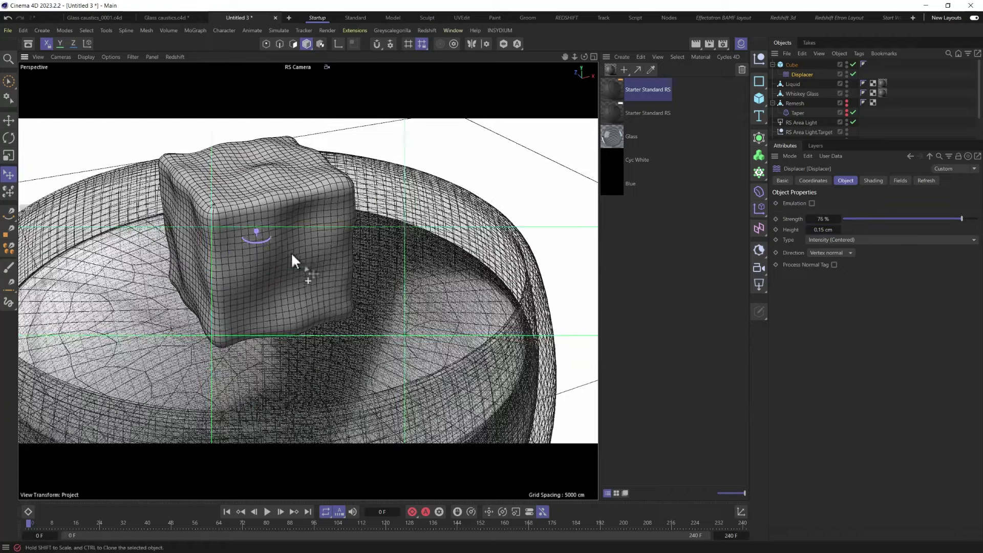
Step: Duplicate the greenish transmissive Starter Standard RS material and set the copy's base weight to 0
{"action": "left_click", "coordinate": [614, 114]}
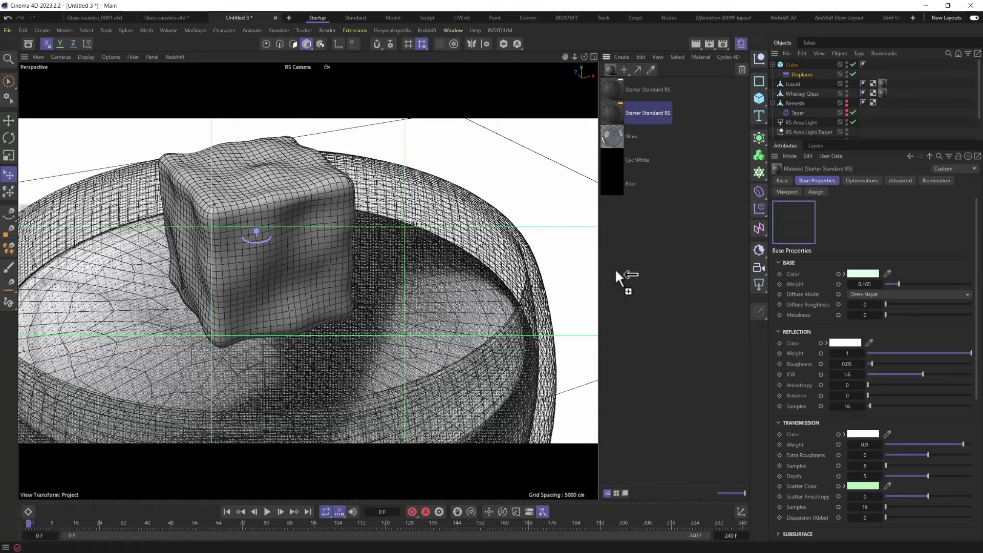
{"action": "left_click_drag", "start_coordinate": [616, 268], "coordinate": [615, 268], "text": "ctrl"}
{"action": "left_click_drag", "start_coordinate": [909, 285], "coordinate": [793, 287]}
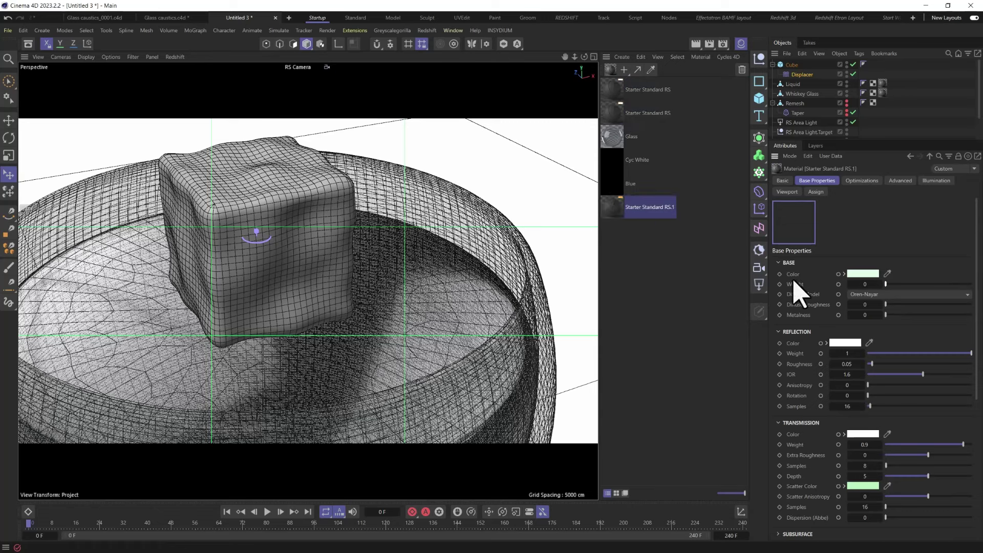
Step: Set the copied material's transmission weight to 1, depth to 0, extra roughness to about 0.554 and reflection roughness to about 0.043
{"action": "scroll", "coordinate": [822, 323], "scroll_direction": "down", "scroll_amount": 3}
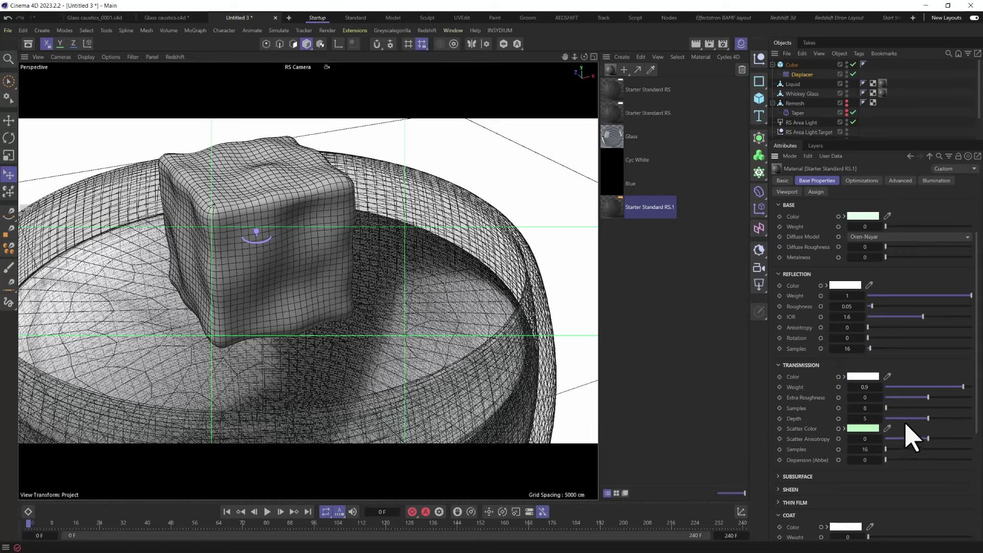
{"action": "left_click_drag", "start_coordinate": [903, 419], "coordinate": [819, 419]}
{"action": "left_click_drag", "start_coordinate": [959, 387], "coordinate": [975, 387]}
{"action": "left_click_drag", "start_coordinate": [915, 398], "coordinate": [943, 400]}
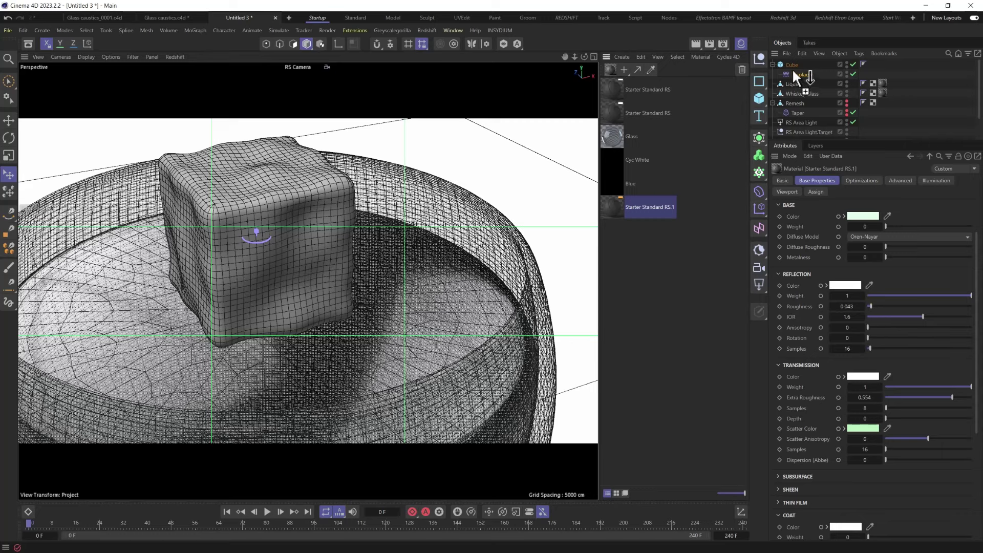
Step: Apply the new ice material to the cube and bring the Redshift RenderView over the viewport
{"action": "left_click_drag", "start_coordinate": [791, 69], "coordinate": [790, 64]}
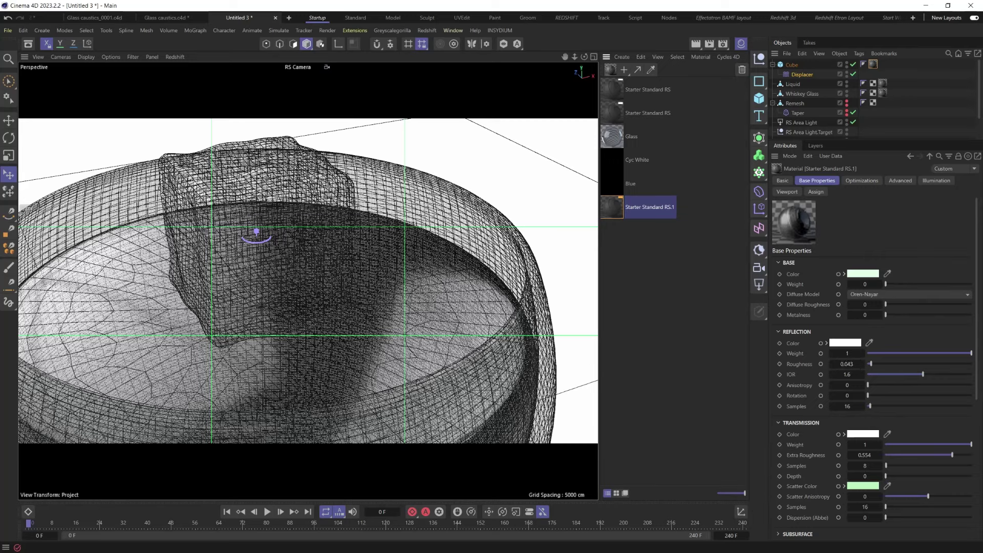
{"action": "left_click_drag", "start_coordinate": [0, 310], "coordinate": [607, 117]}
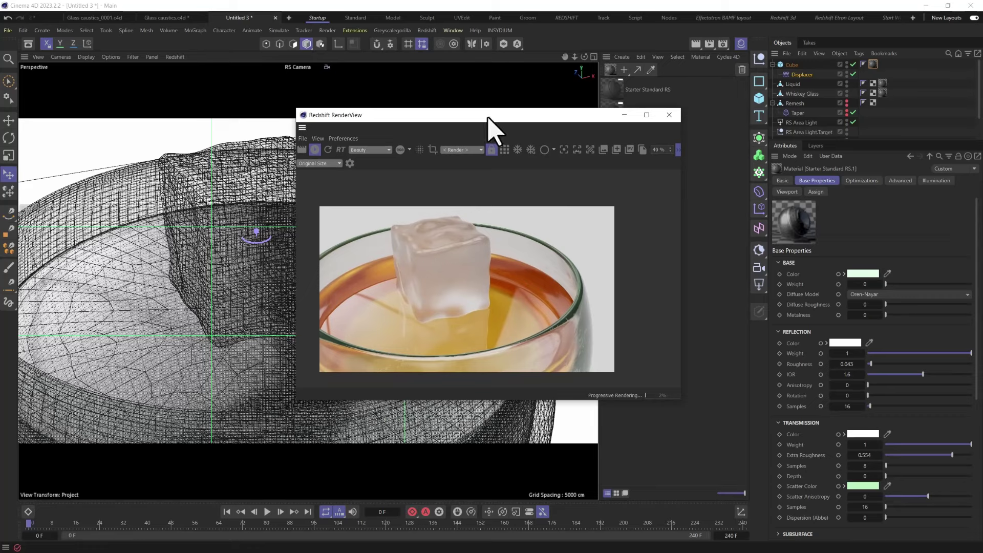
{"action": "left_click_drag", "start_coordinate": [485, 118], "coordinate": [290, 101]}
Step: Add a sphere with a 0.2 cm radius and place it on top of the ice cube
{"action": "left_click", "coordinate": [757, 100]}
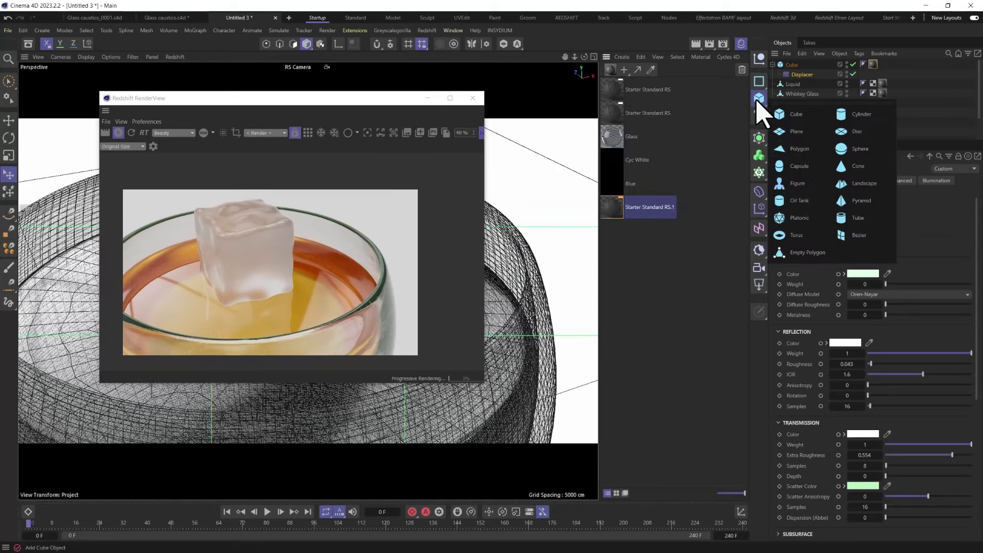
{"action": "left_click", "coordinate": [854, 152]}
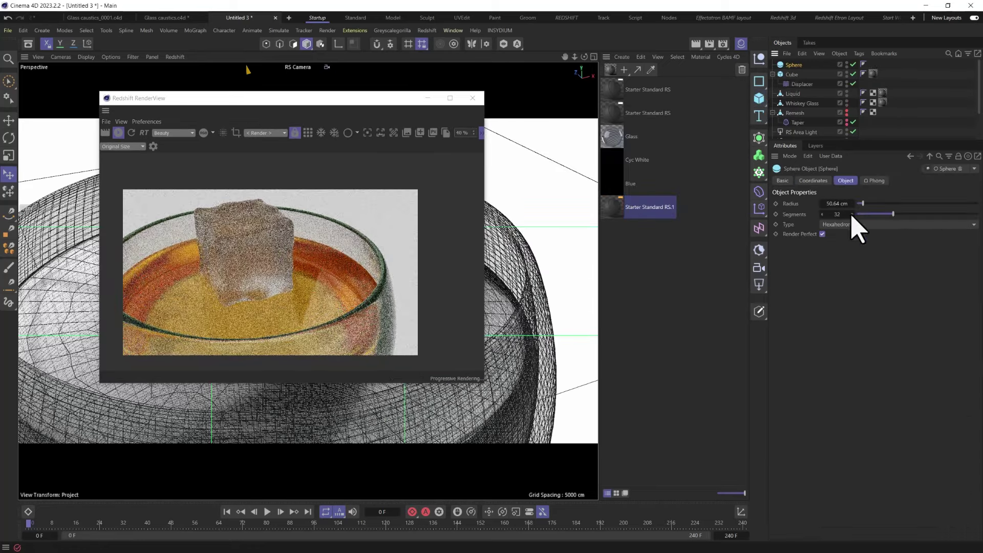
{"action": "left_click_drag", "start_coordinate": [862, 203], "coordinate": [842, 204]}
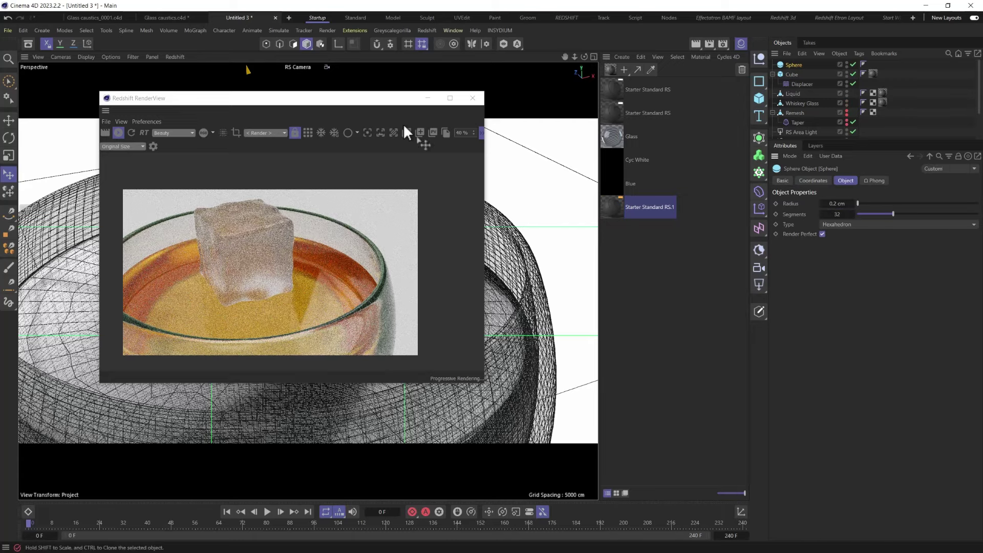
{"action": "left_click_drag", "start_coordinate": [331, 99], "coordinate": [833, 202]}
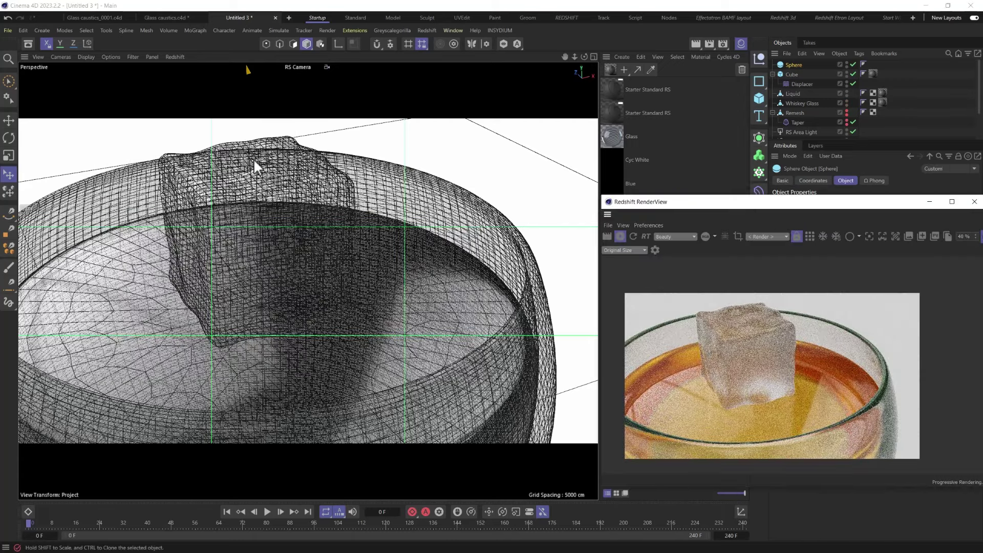
{"action": "left_click", "coordinate": [254, 171]}
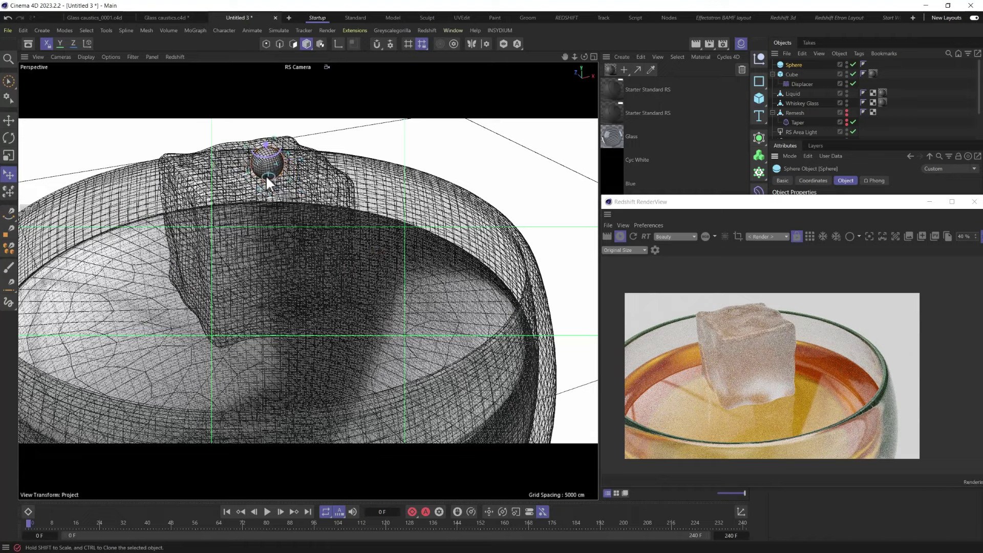
Step: Apply the ice material to the sphere, moving the render view out of the way, and select the sphere
{"action": "left_click_drag", "start_coordinate": [678, 203], "coordinate": [363, 164]}
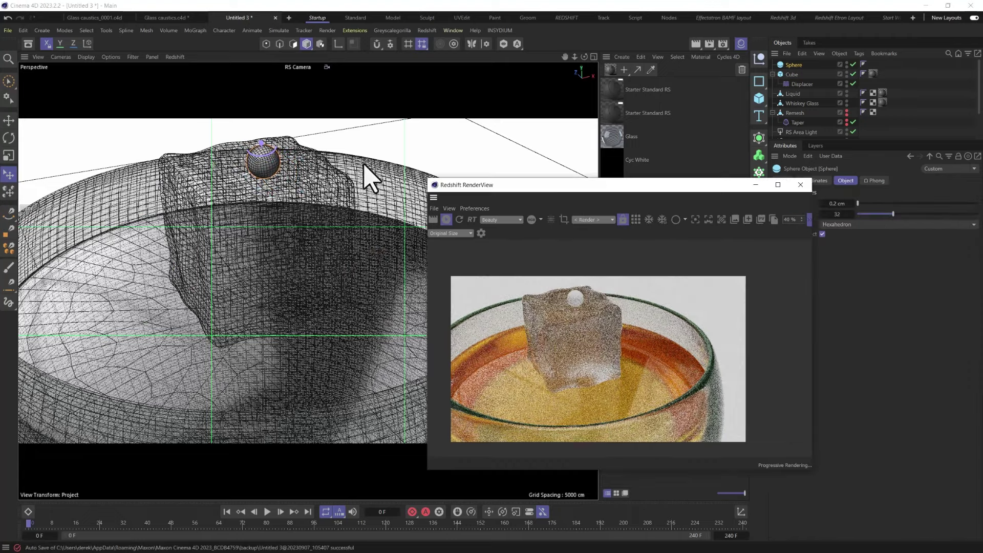
{"action": "left_click_drag", "start_coordinate": [511, 184], "coordinate": [244, 175]}
{"action": "left_click_drag", "start_coordinate": [621, 218], "coordinate": [799, 63]}
{"action": "left_click_drag", "start_coordinate": [363, 181], "coordinate": [736, 191]}
{"action": "left_click", "coordinate": [794, 65]}
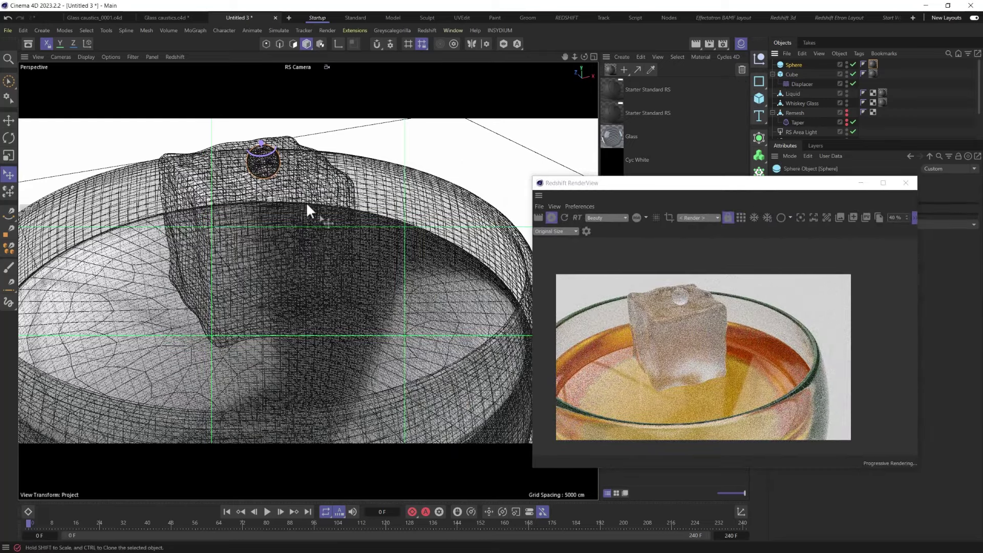
Step: Move the sphere down inside the ice cube, scale it up and position it near the cube's middle as an air bubble
{"action": "key", "text": "e"}
{"action": "left_click_drag", "start_coordinate": [260, 143], "coordinate": [266, 187]}
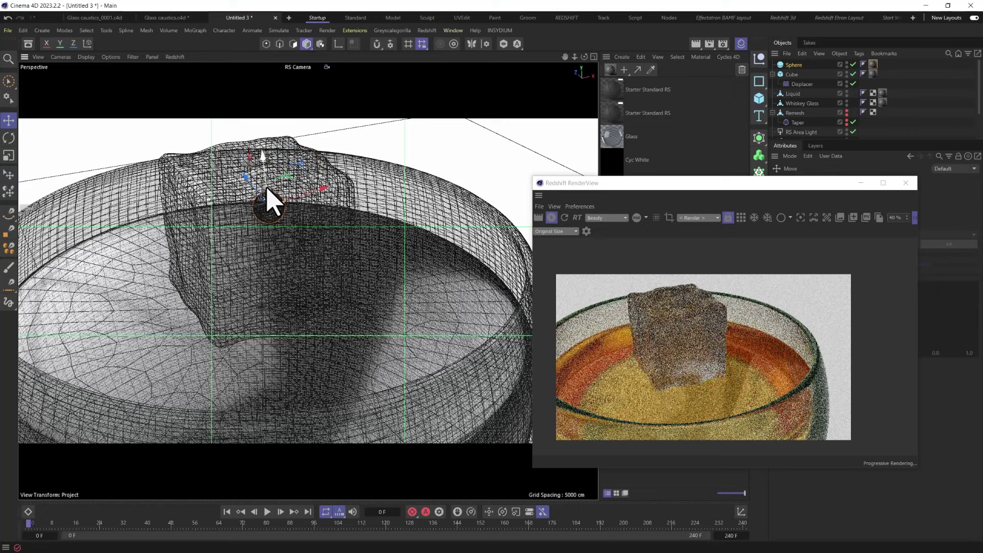
{"action": "key", "text": "t"}
{"action": "left_click_drag", "start_coordinate": [277, 248], "coordinate": [442, 80]}
{"action": "key", "text": "e"}
{"action": "left_click_drag", "start_coordinate": [263, 181], "coordinate": [284, 221]}
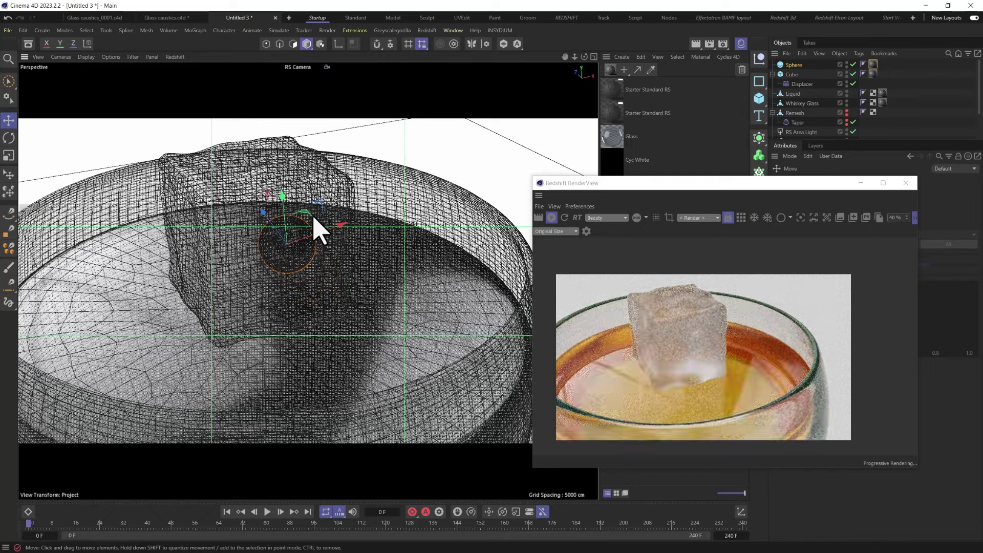
{"action": "left_click_drag", "start_coordinate": [285, 241], "coordinate": [270, 234]}
Step: Set the ice material's transmission extra roughness to 0.25
{"action": "left_click_drag", "start_coordinate": [763, 185], "coordinate": [404, 140]}
{"action": "left_click", "coordinate": [629, 207]}
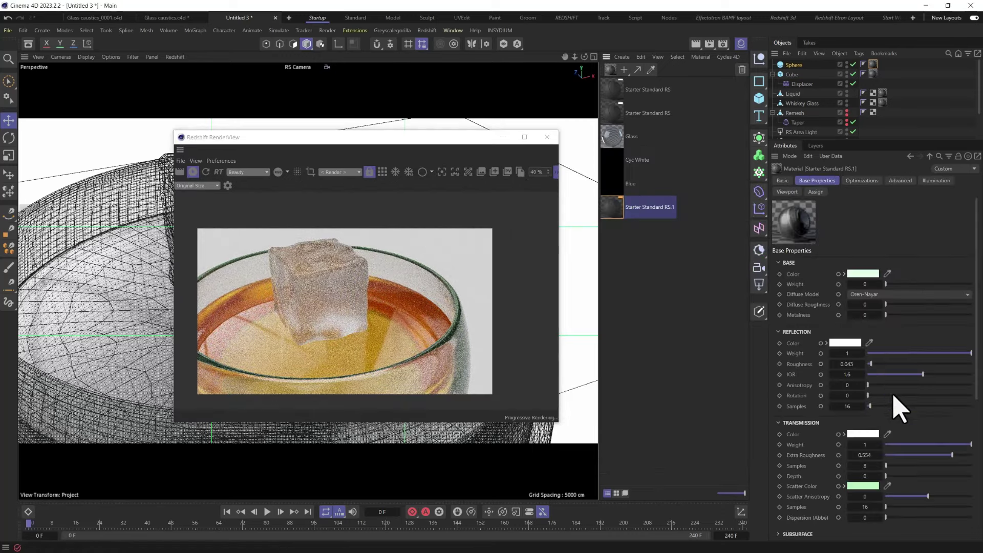
{"action": "left_click_drag", "start_coordinate": [868, 456], "coordinate": [855, 454]}
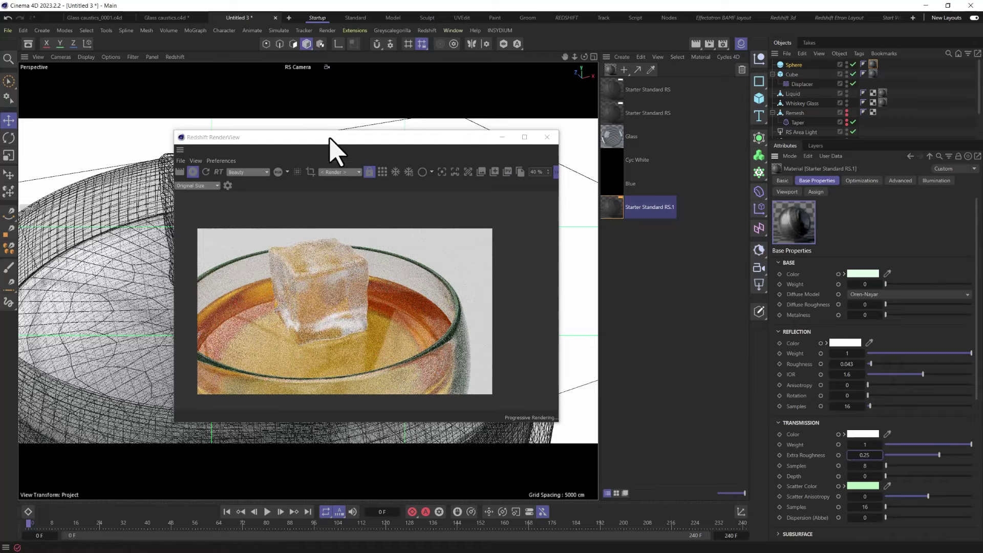
Step: Duplicate the sphere inside the ice cube, scale the copy down and place it near the cube's upper left corner
{"action": "left_click_drag", "start_coordinate": [359, 137], "coordinate": [670, 128]}
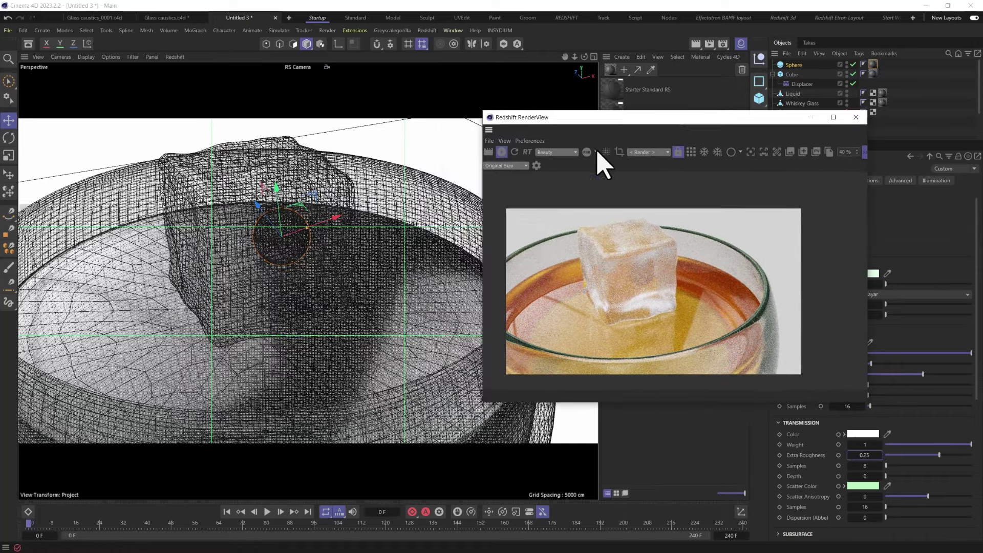
{"action": "left_click_drag", "start_coordinate": [336, 225], "coordinate": [285, 232]}
{"action": "key", "text": "t"}
{"action": "left_click_drag", "start_coordinate": [307, 170], "coordinate": [184, 208]}
{"action": "key", "text": "e"}
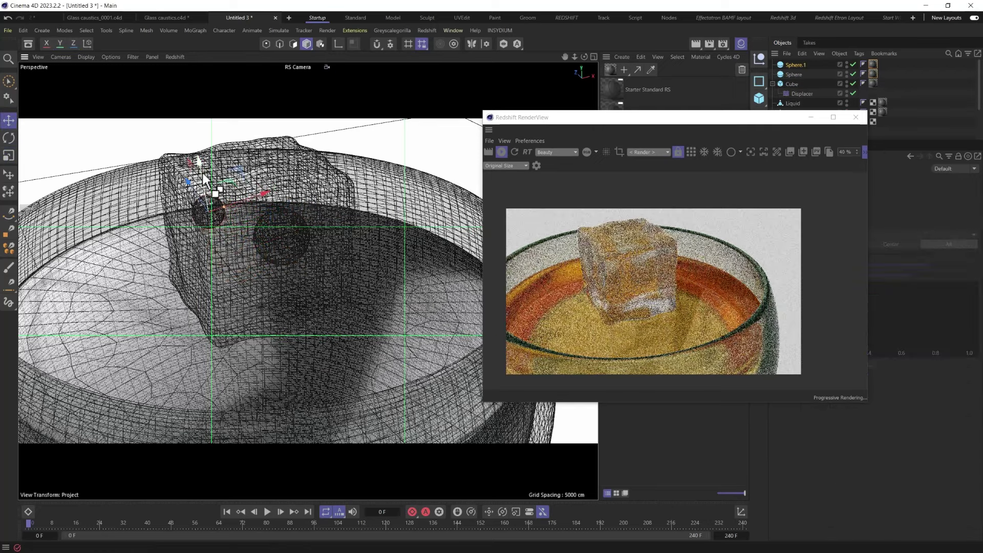
Step: Duplicate the smaller sphere to the ice cube's lower part and scale this third bubble down further
{"action": "left_click_drag", "start_coordinate": [202, 173], "coordinate": [237, 304], "text": "ctrl"}
{"action": "key", "text": "t"}
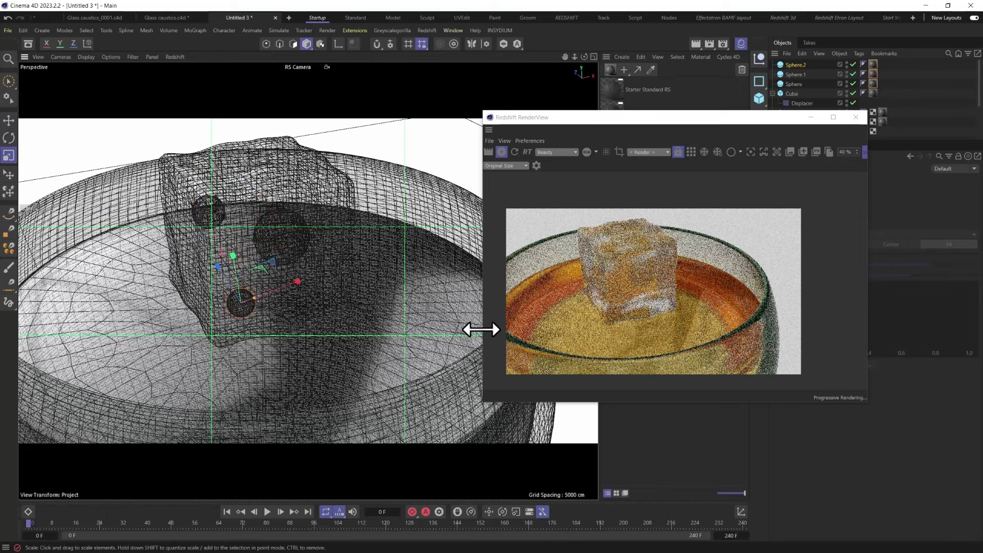
{"action": "key", "text": "e"}
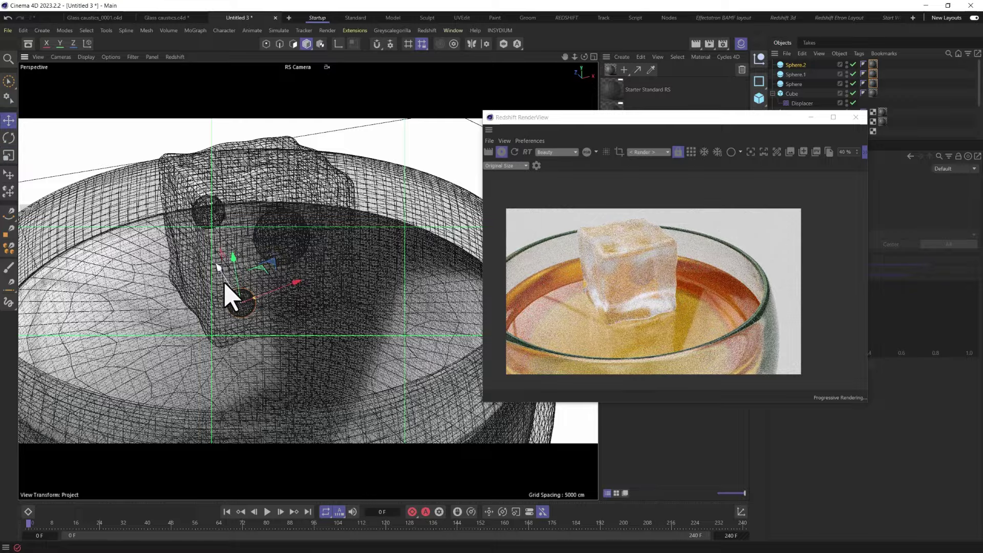
{"action": "left_click_drag", "start_coordinate": [220, 325], "coordinate": [154, 291], "text": "alt"}
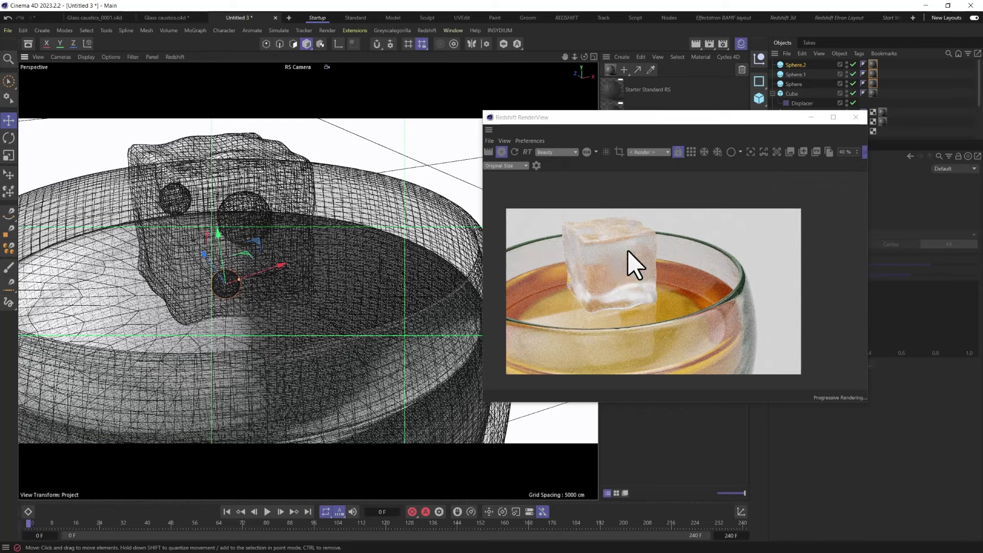
Step: Try a reflection IOR of 1.2 on the ice material
{"action": "left_click_drag", "start_coordinate": [622, 119], "coordinate": [415, 111]}
{"action": "left_click_drag", "start_coordinate": [523, 102], "coordinate": [435, 105]}
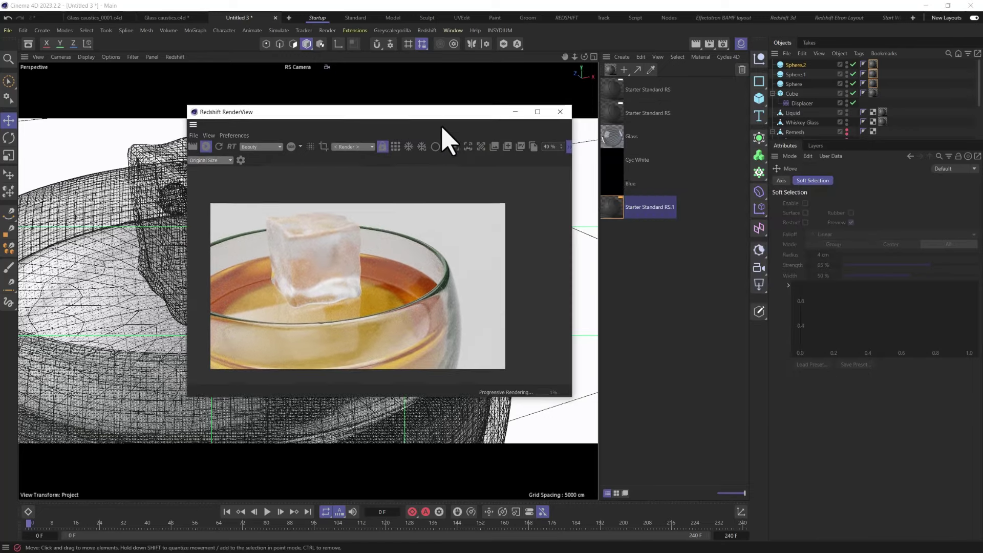
{"action": "left_click", "coordinate": [621, 214]}
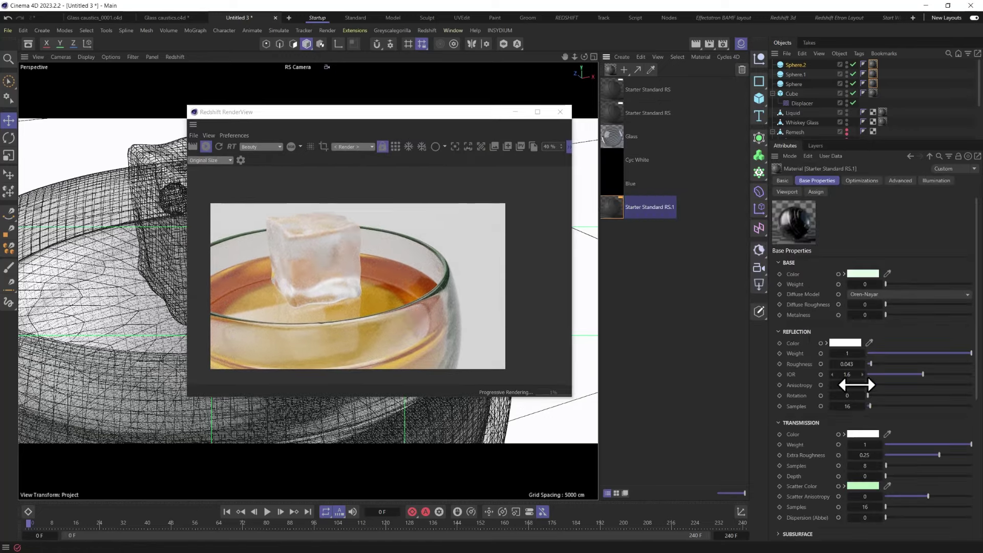
{"action": "left_click", "coordinate": [847, 374]}
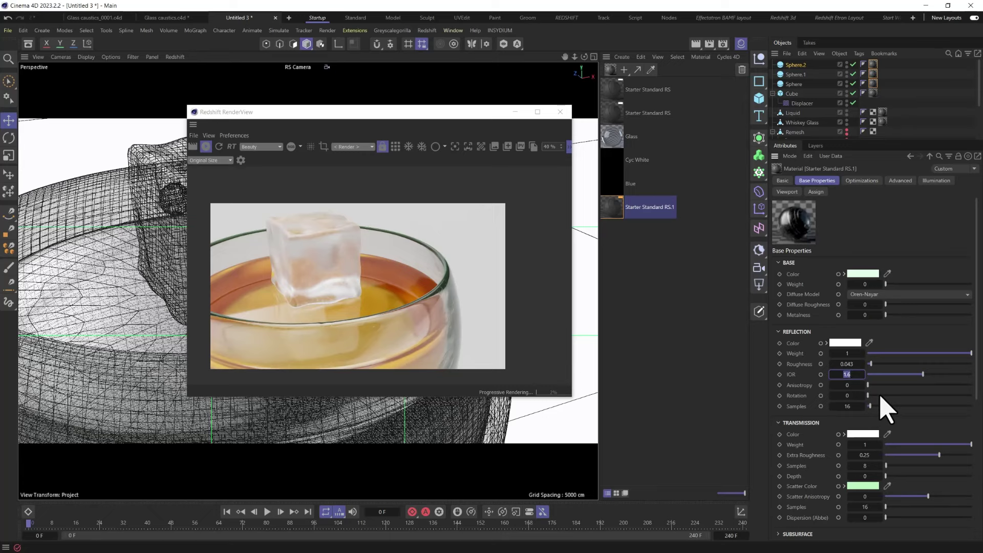
{"action": "key", "text": "Return"}
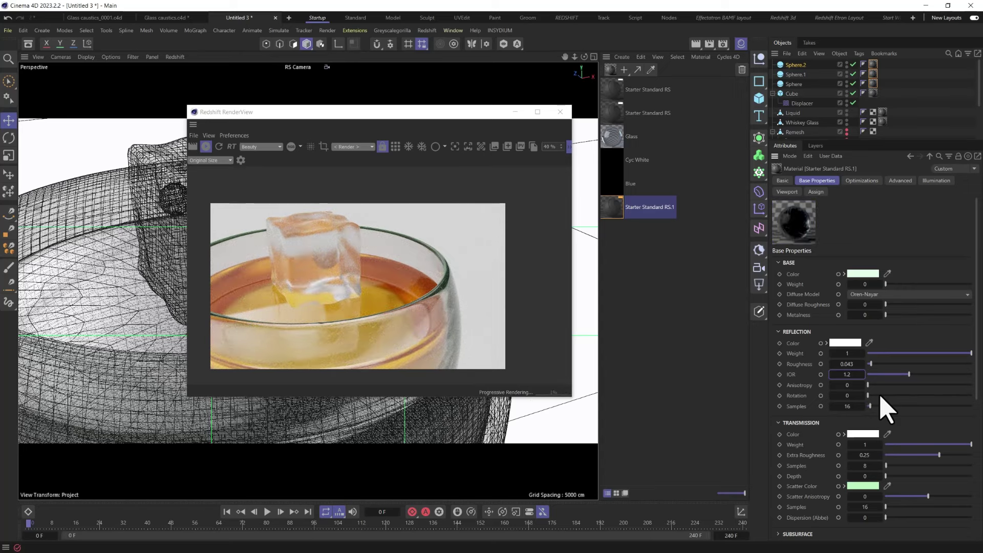
Step: Try a reflection IOR of 1.4 on the ice material and return the value to 1.6
{"action": "left_click", "coordinate": [849, 375]}
{"action": "type", "text": "1.4"}
{"action": "key", "text": "Return"}
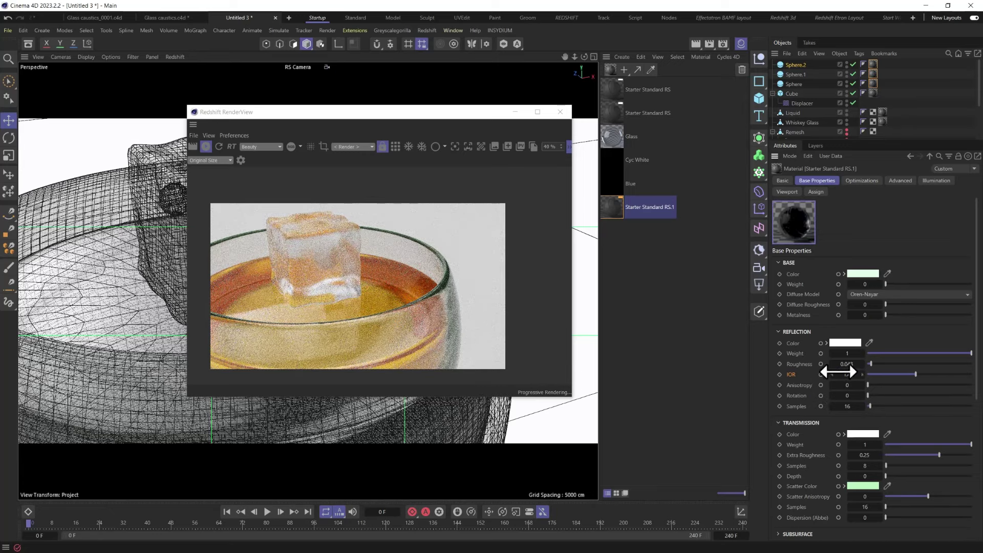
{"action": "type", "text": "1.6"}
{"action": "key", "text": "Return"}
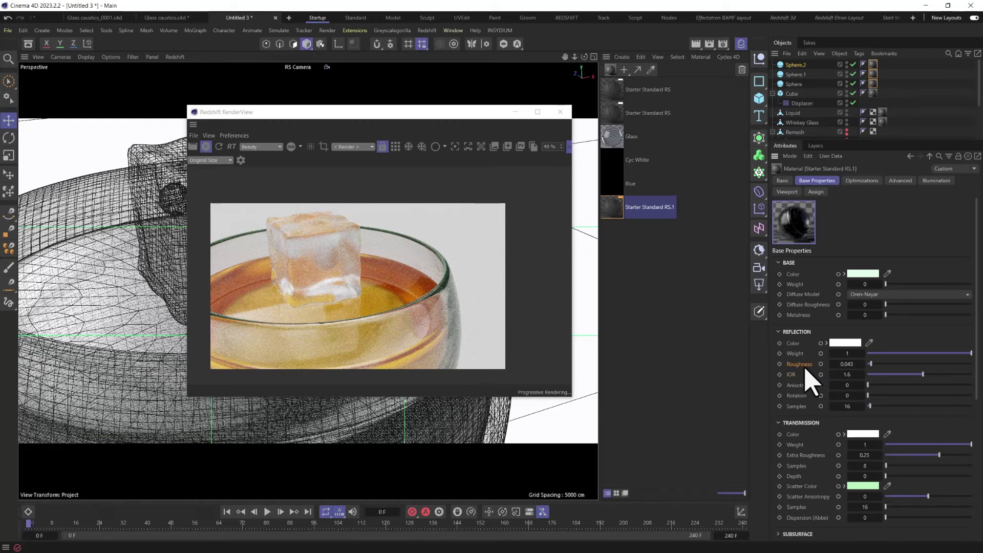
Step: Create a null object and parent the ice cube and its three bubble spheres under it
{"action": "left_click", "coordinate": [370, 116]}
{"action": "left_click_drag", "start_coordinate": [370, 115], "coordinate": [626, 160]}
{"action": "left_click", "coordinate": [772, 94]}
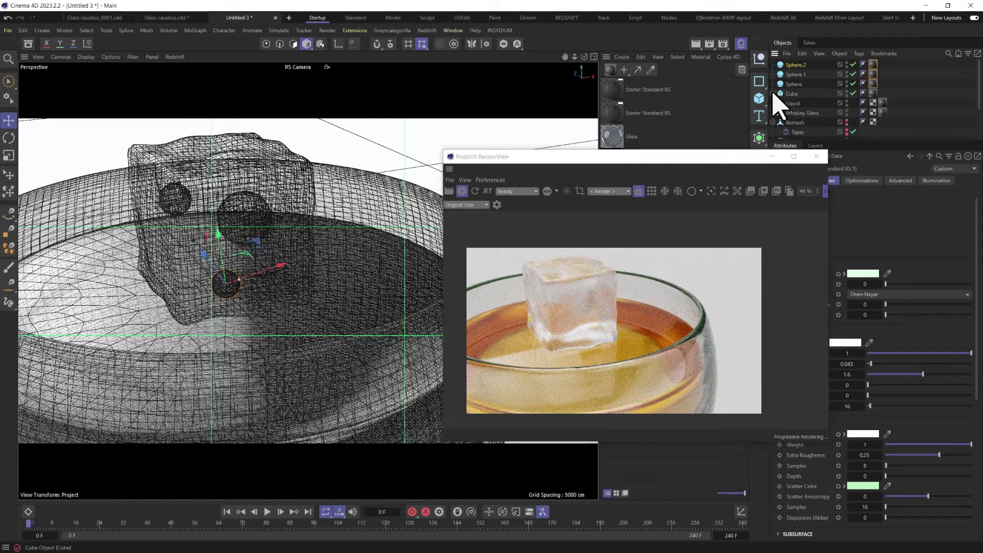
{"action": "left_click_drag", "start_coordinate": [716, 172], "coordinate": [478, 127]}
{"action": "left_click", "coordinate": [760, 60]}
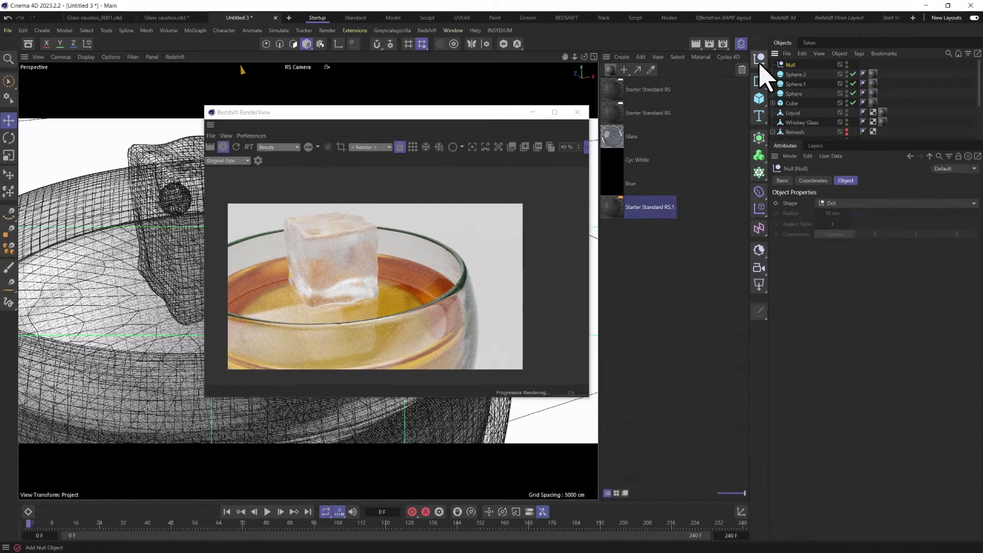
{"action": "left_click", "coordinate": [792, 103], "text": "shift"}
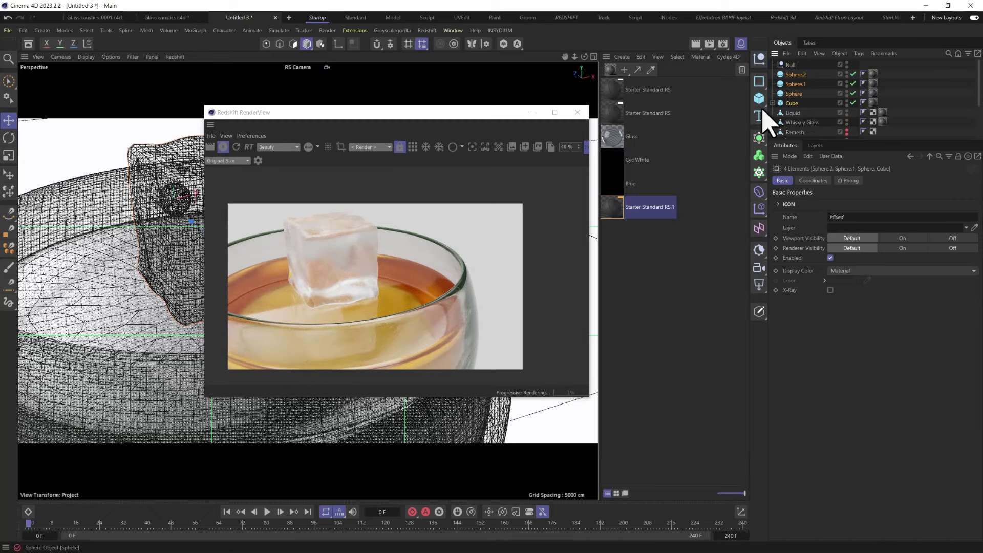
{"action": "left_click_drag", "start_coordinate": [793, 94], "coordinate": [791, 62]}
Step: Examine the whole glass with the ice group from farther away in the viewport and render preview
{"action": "left_click_drag", "start_coordinate": [429, 110], "coordinate": [763, 87]}
{"action": "left_click_drag", "start_coordinate": [241, 176], "coordinate": [246, 201]}
{"action": "right_click_drag", "start_coordinate": [275, 198], "coordinate": [269, 229], "text": "alt"}
{"action": "middle_click_drag", "start_coordinate": [256, 223], "coordinate": [251, 216], "text": "alt"}
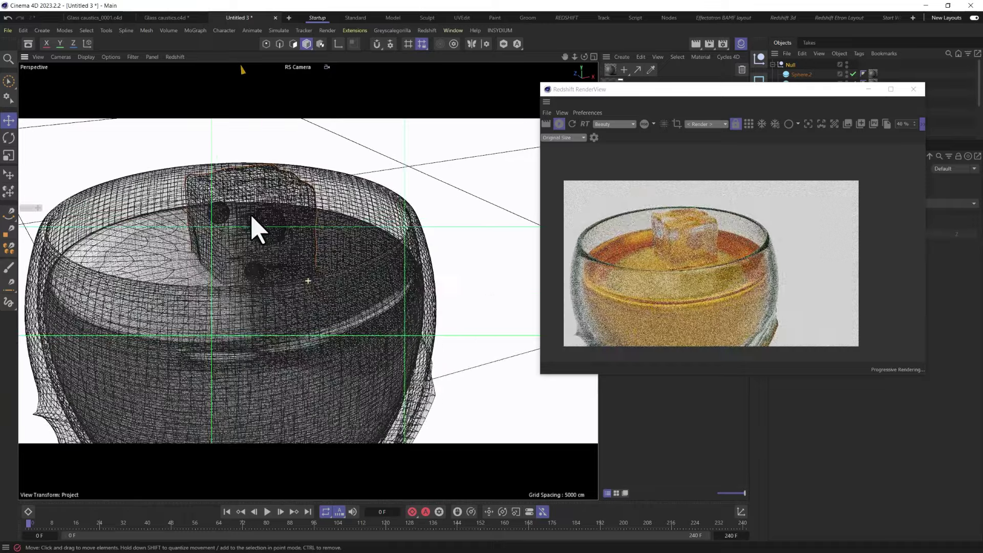
{"action": "left_click", "coordinate": [294, 390]}
{"action": "right_click_drag", "start_coordinate": [263, 237], "coordinate": [288, 431], "text": "alt"}
{"action": "left_click", "coordinate": [259, 226]}
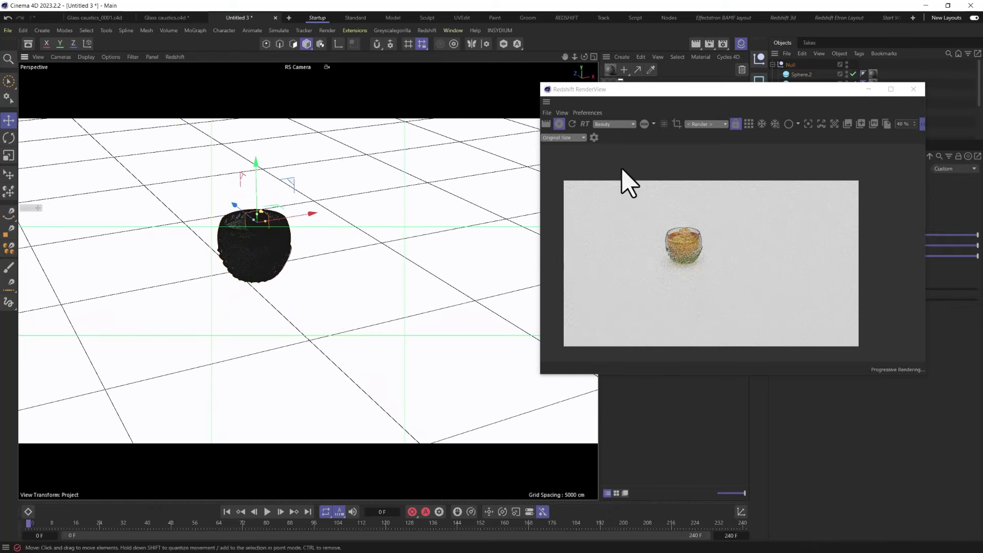
{"action": "left_click_drag", "start_coordinate": [703, 100], "coordinate": [741, 189]}
Step: Set the X, Y and Z positions of the ice cube and its three spheres to 0 cm within the null
{"action": "left_click", "coordinate": [791, 66]}
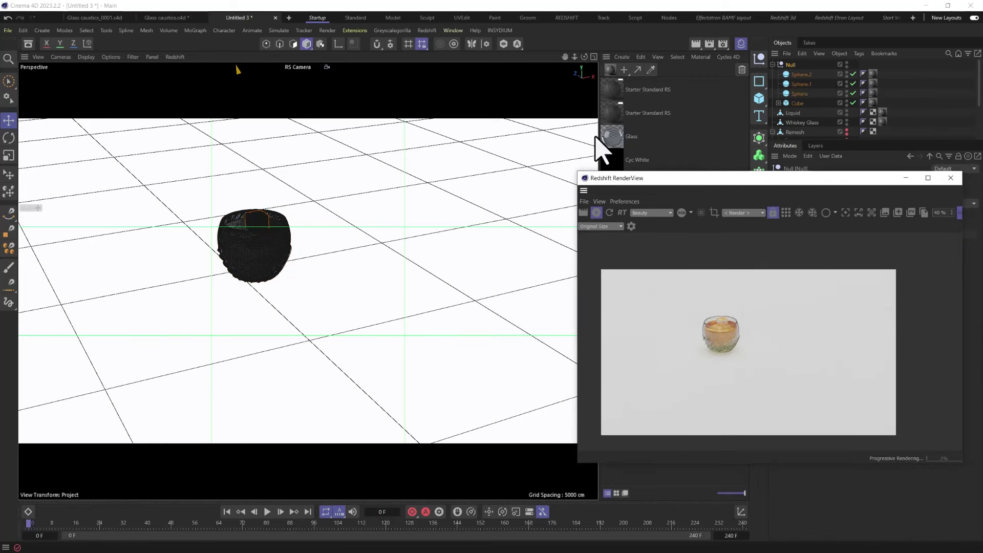
{"action": "left_click_drag", "start_coordinate": [749, 181], "coordinate": [436, 128]}
{"action": "left_click", "coordinate": [801, 74]}
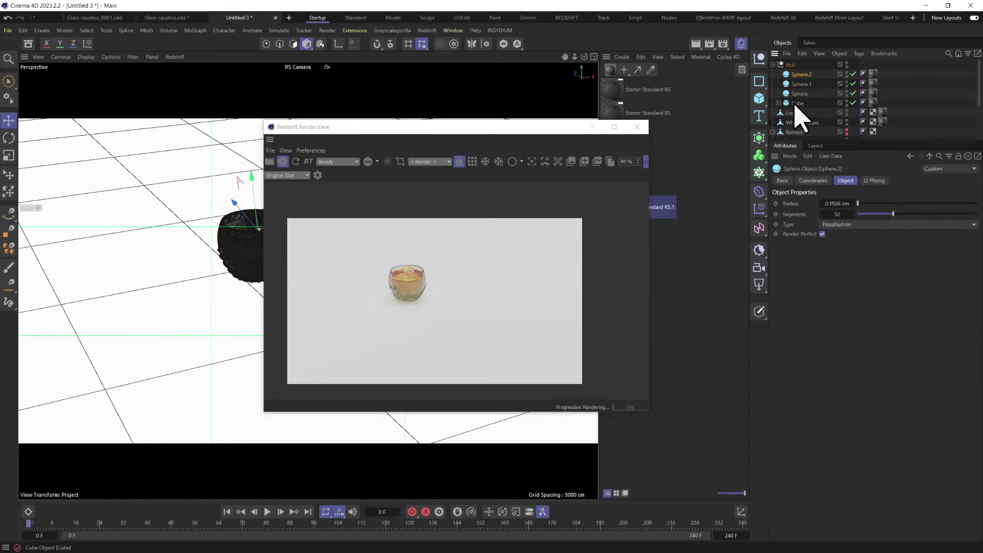
{"action": "left_click", "coordinate": [794, 103], "text": "shift"}
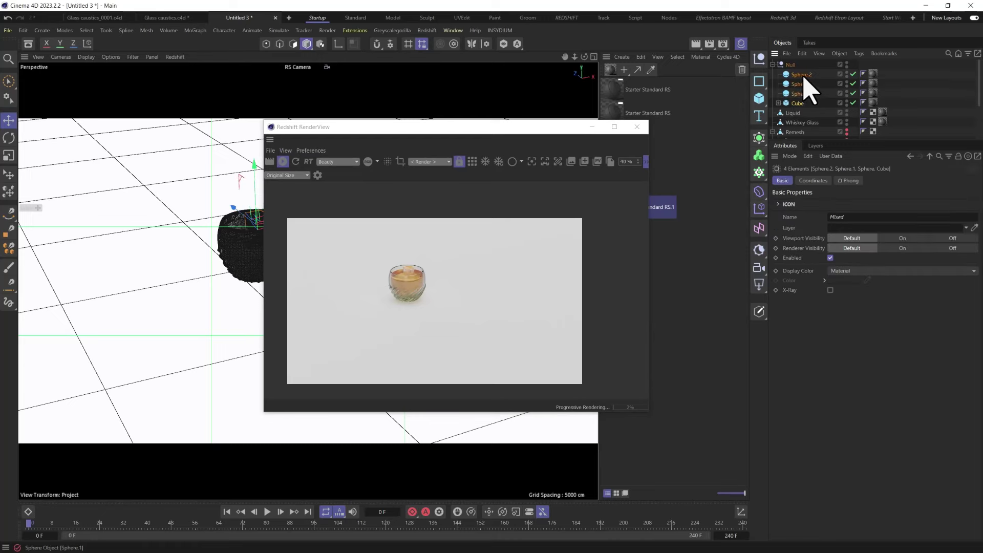
{"action": "left_click", "coordinate": [807, 181]}
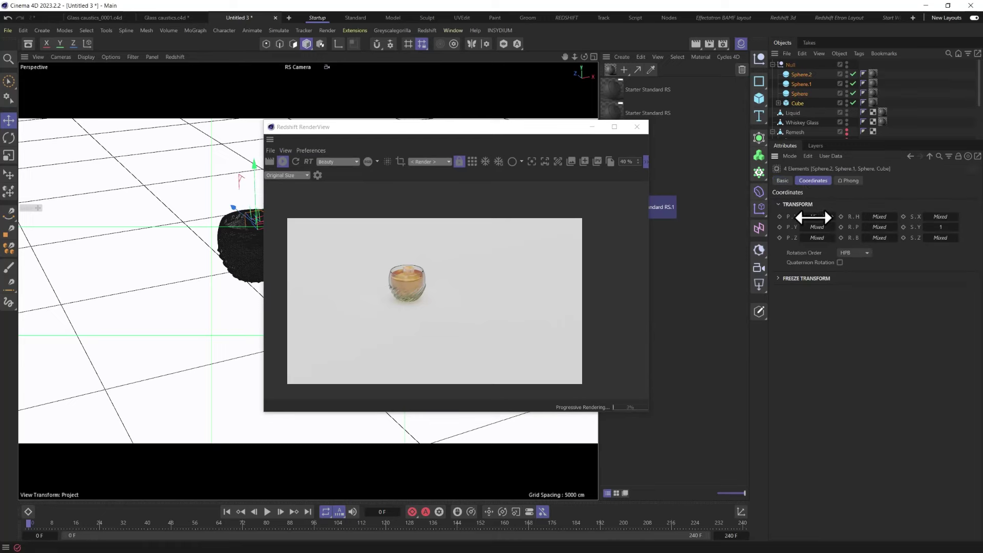
{"action": "type", "text": "0"}
{"action": "left_click", "coordinate": [812, 229]}
{"action": "type", "text": "0"}
{"action": "left_click", "coordinate": [814, 238]}
{"action": "type", "text": "0"}
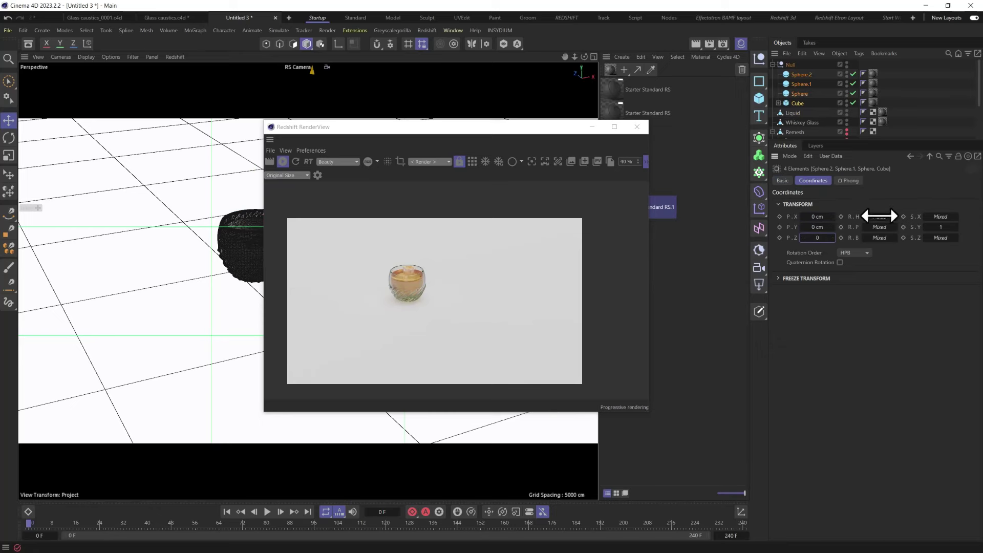
{"action": "left_click", "coordinate": [941, 216]}
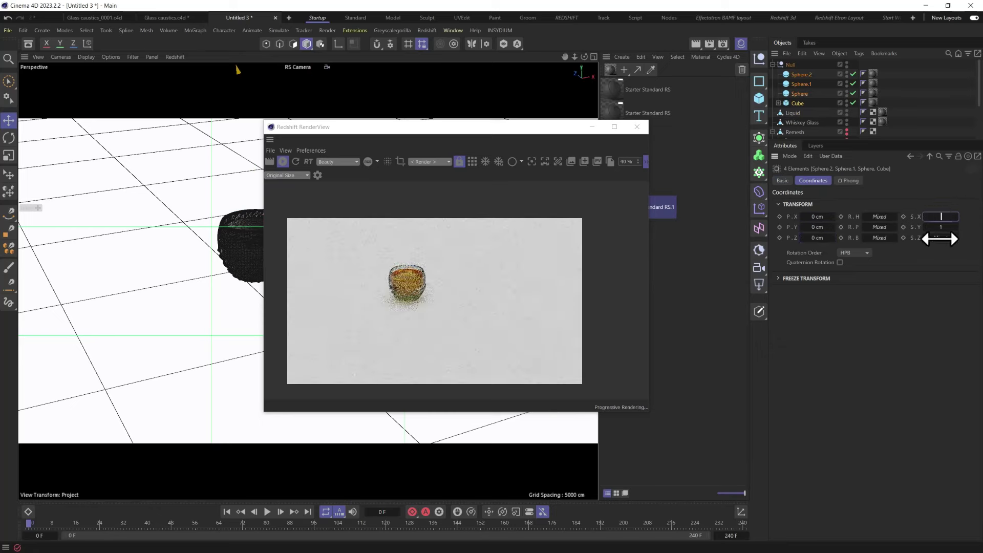
{"action": "key", "text": "Escape"}
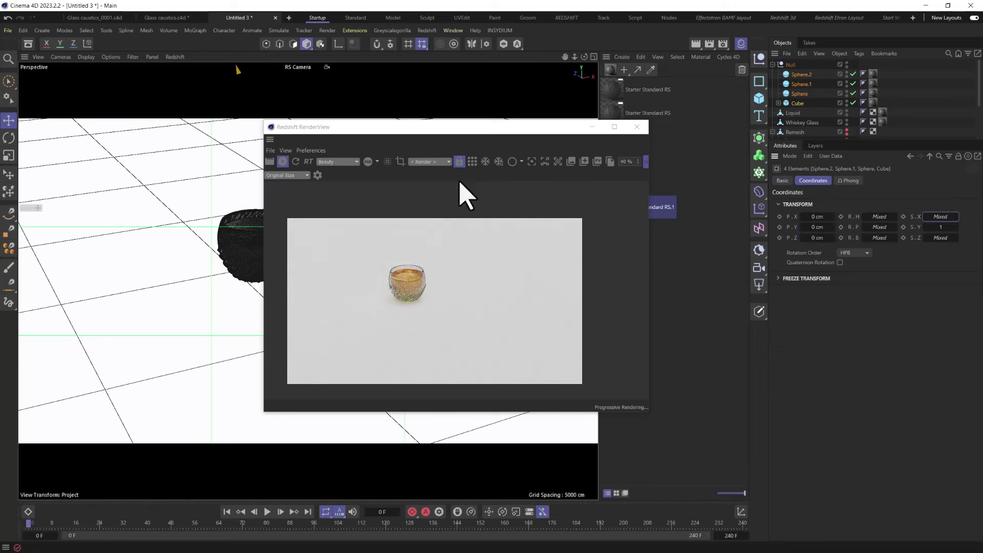
Step: Place the ice null onto the liquid surface inside the glass with the Place tool
{"action": "left_click_drag", "start_coordinate": [418, 131], "coordinate": [607, 208]}
{"action": "left_click", "coordinate": [790, 64]}
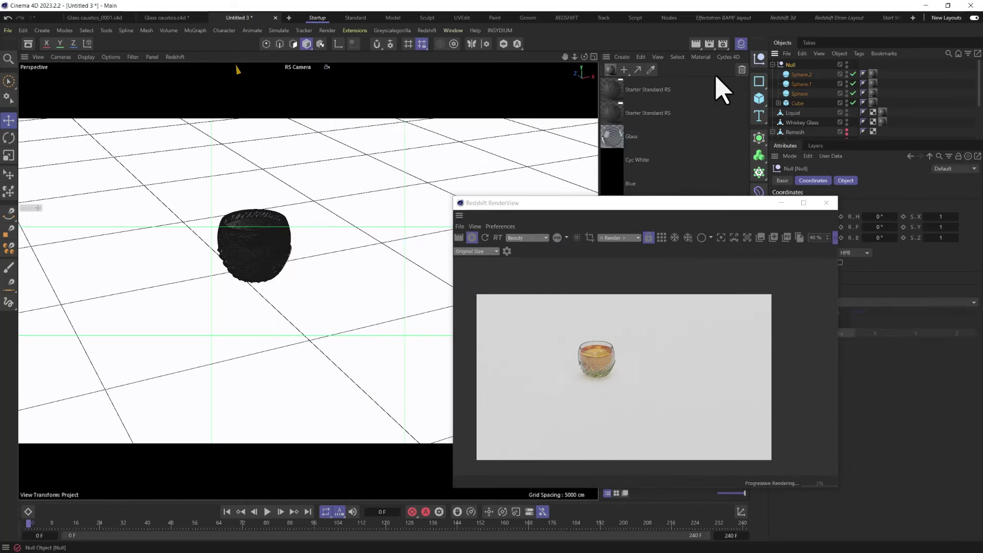
{"action": "left_click", "coordinate": [8, 174]}
{"action": "left_click_drag", "start_coordinate": [255, 225], "coordinate": [253, 225]}
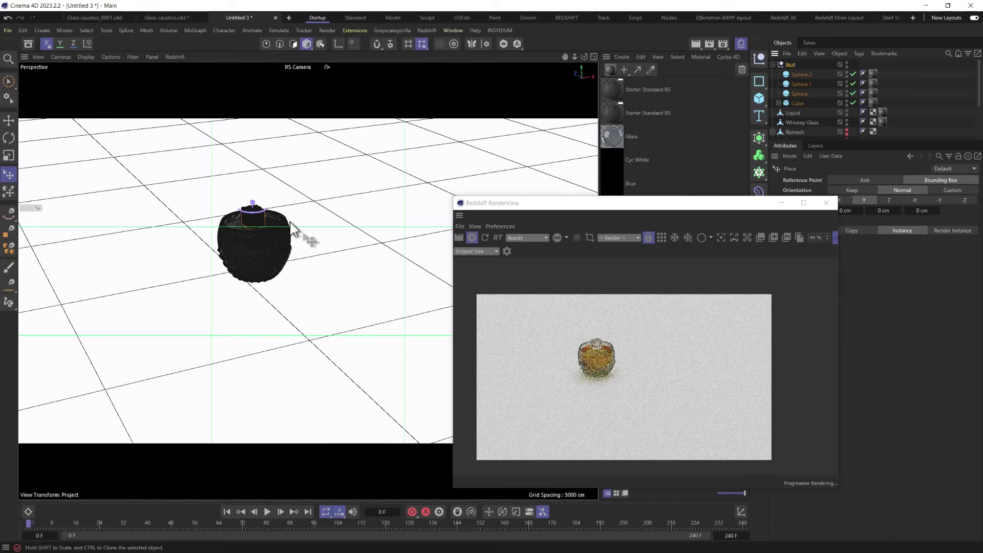
{"action": "left_click_drag", "start_coordinate": [664, 215], "coordinate": [574, 134]}
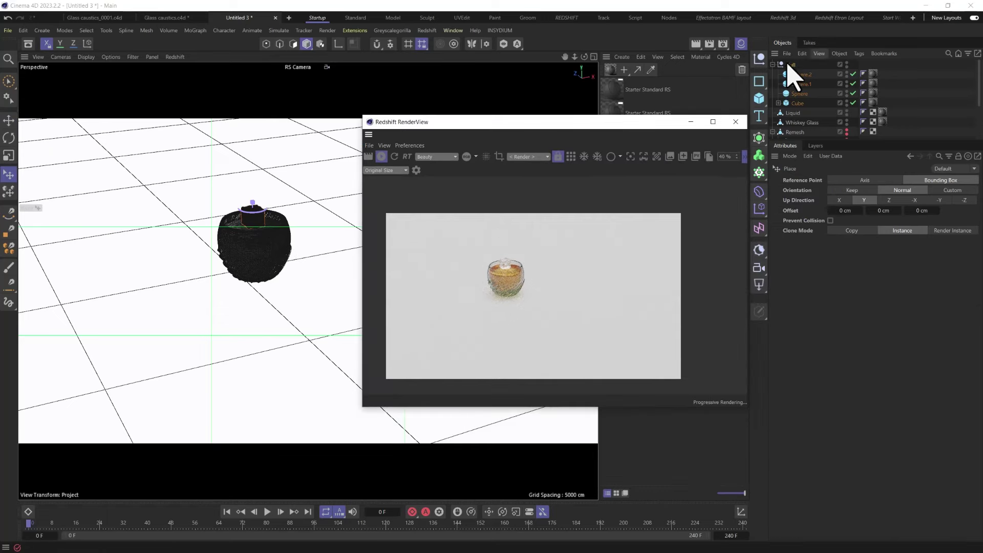
Step: Collapse the ice null's hierarchy and move the group slightly down into the liquid
{"action": "left_click", "coordinate": [789, 65]}
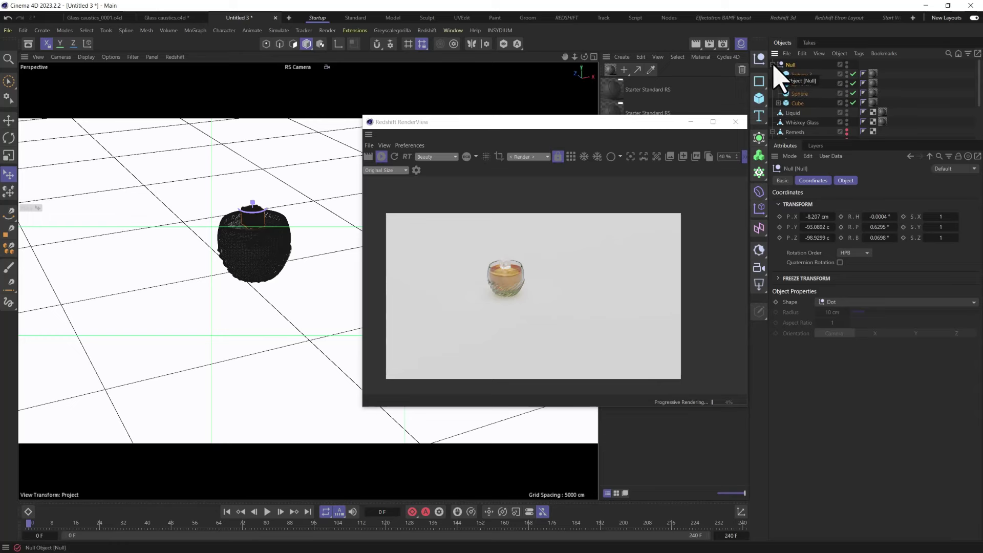
{"action": "left_click", "coordinate": [773, 64]}
{"action": "key", "text": "e"}
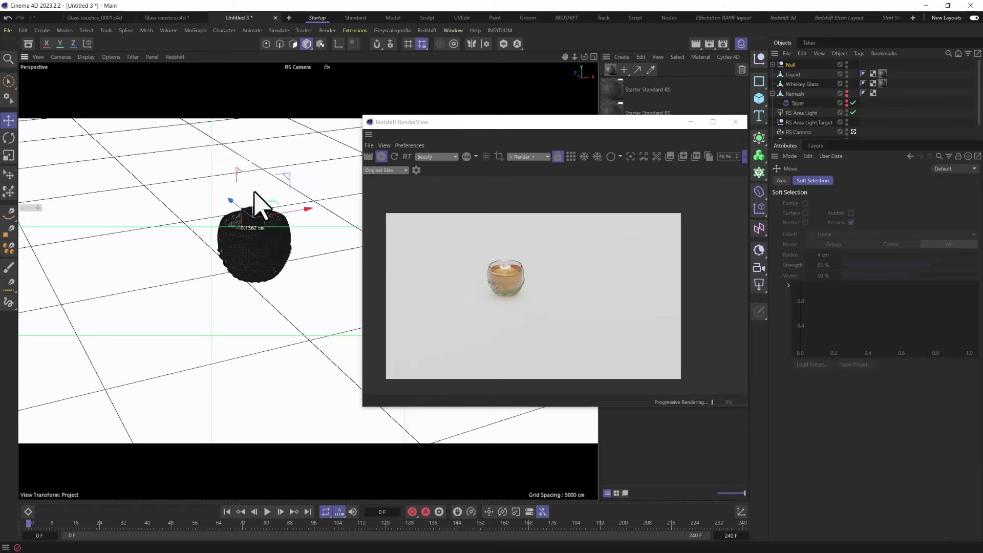
{"action": "key", "text": "r"}
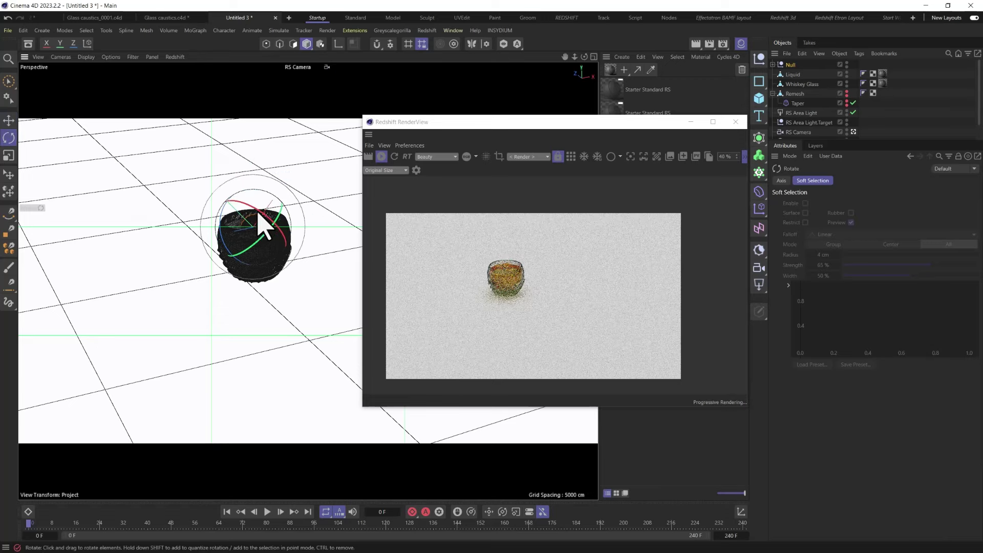
Step: Duplicate the ice null, rotate the copy and position it lower inside the glass
{"action": "key", "text": "e"}
{"action": "left_click_drag", "start_coordinate": [256, 213], "coordinate": [259, 256]}
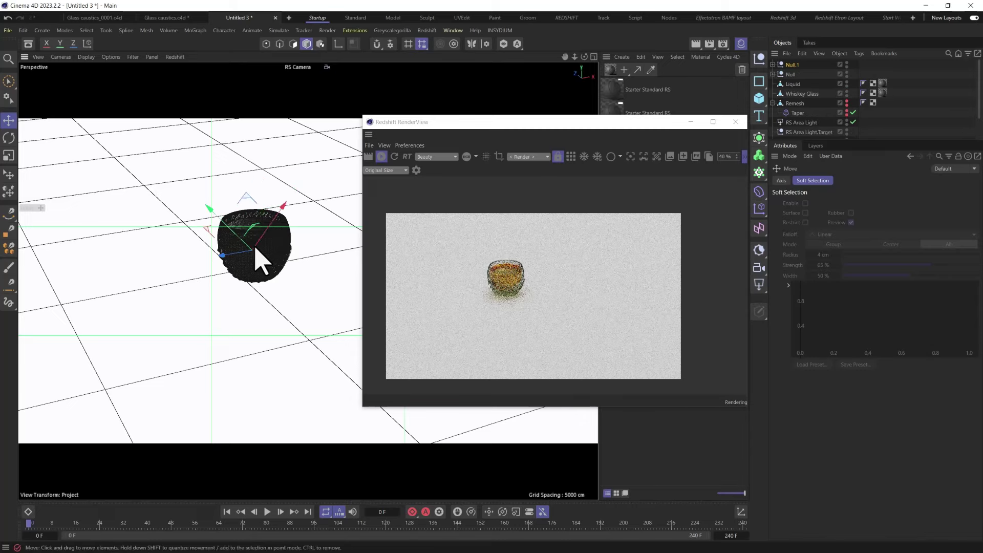
{"action": "scroll", "coordinate": [263, 261], "scroll_direction": "up", "scroll_amount": 5}
{"action": "scroll", "coordinate": [256, 264], "scroll_direction": "up", "scroll_amount": 3}
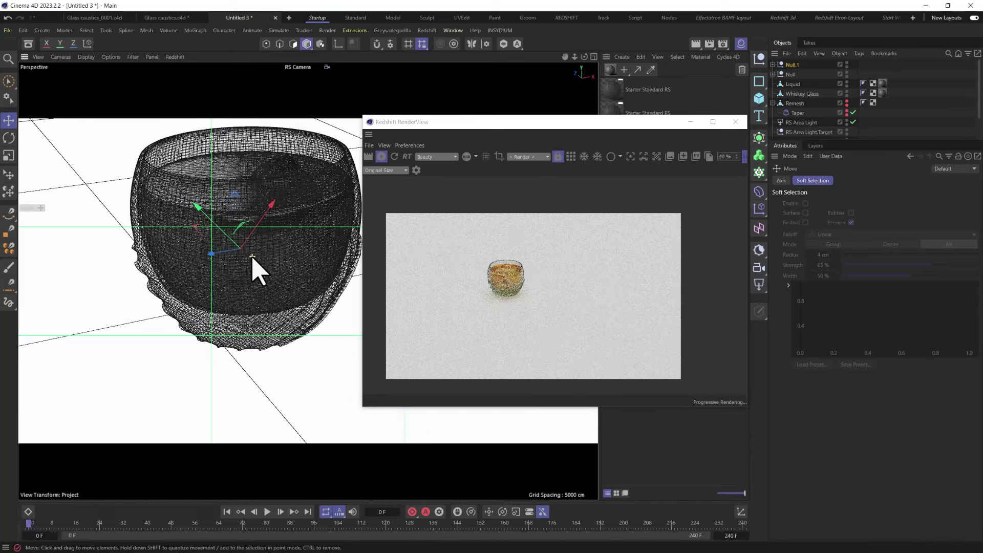
{"action": "key", "text": "r"}
{"action": "key", "text": "e"}
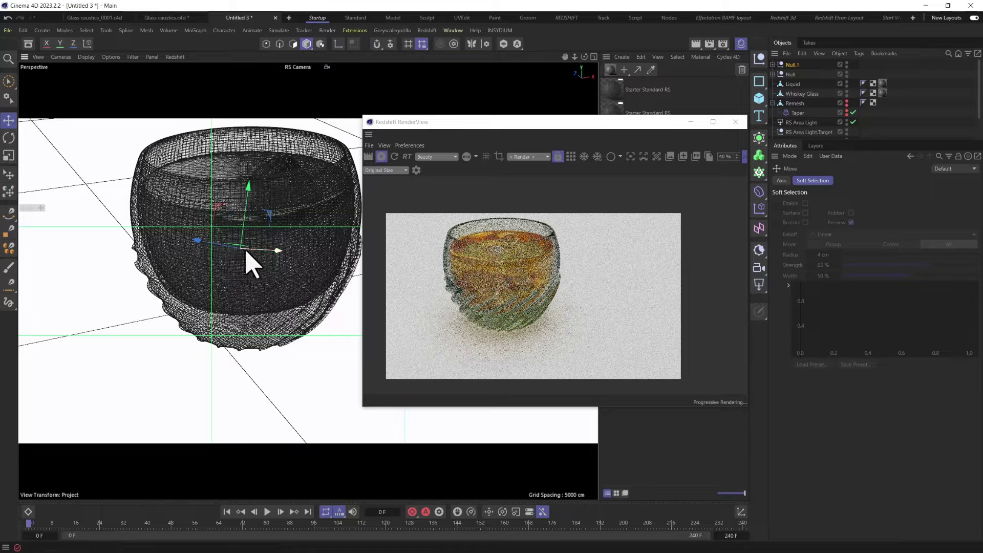
{"action": "left_click_drag", "start_coordinate": [259, 221], "coordinate": [298, 257], "text": "alt"}
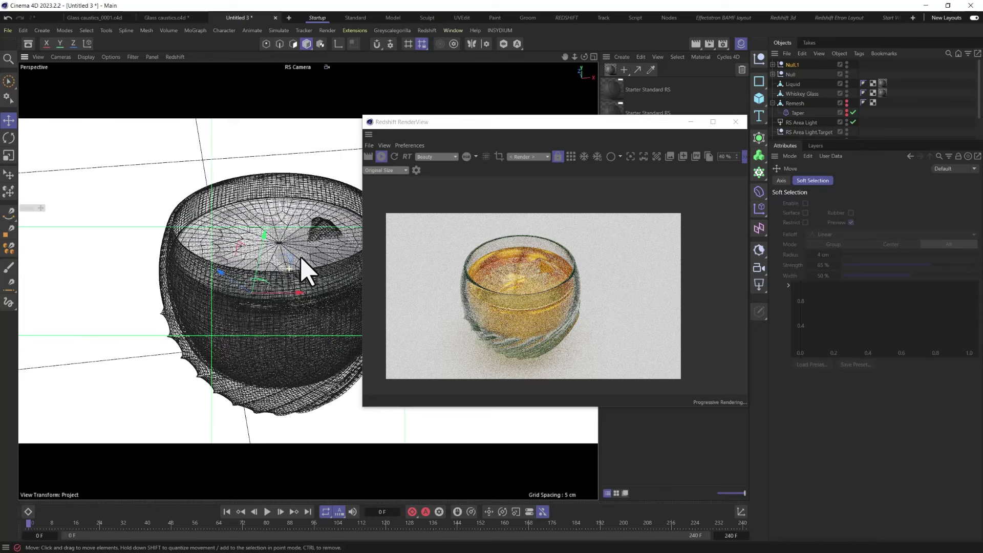
Step: Examine the rendered glass and its ice cubes from above and from a lower side angle
{"action": "left_click_drag", "start_coordinate": [588, 124], "coordinate": [442, 110]}
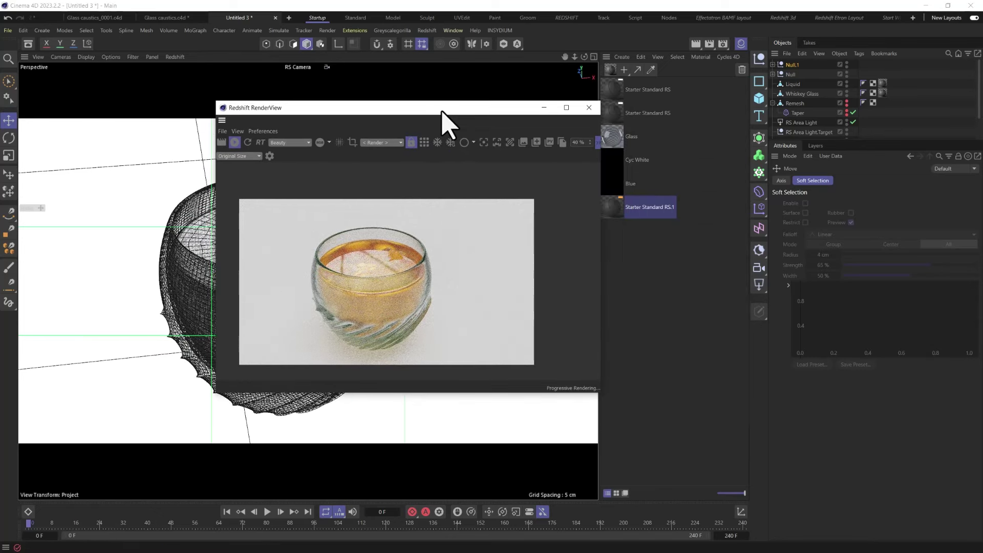
{"action": "left_click_drag", "start_coordinate": [441, 110], "coordinate": [654, 100]}
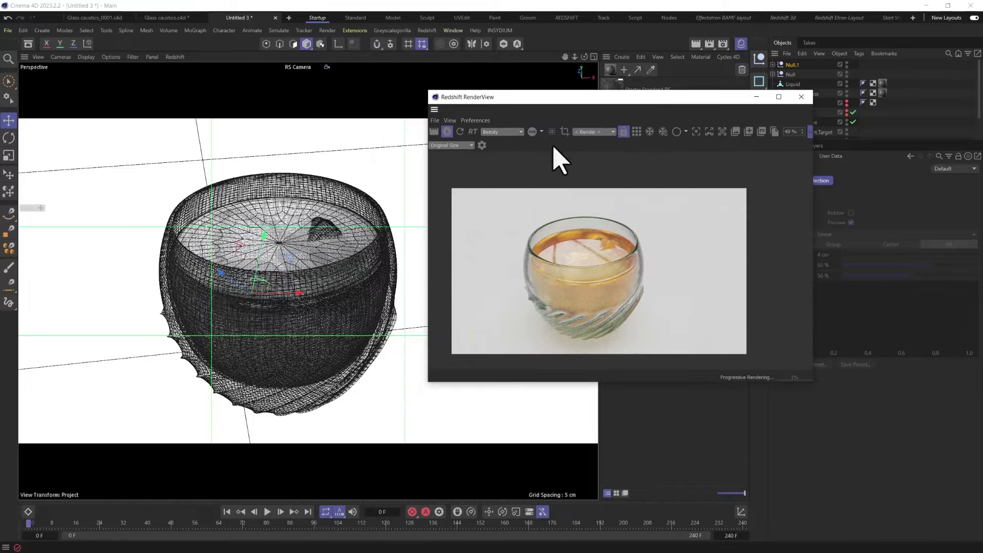
{"action": "left_click_drag", "start_coordinate": [318, 276], "coordinate": [287, 287], "text": "alt"}
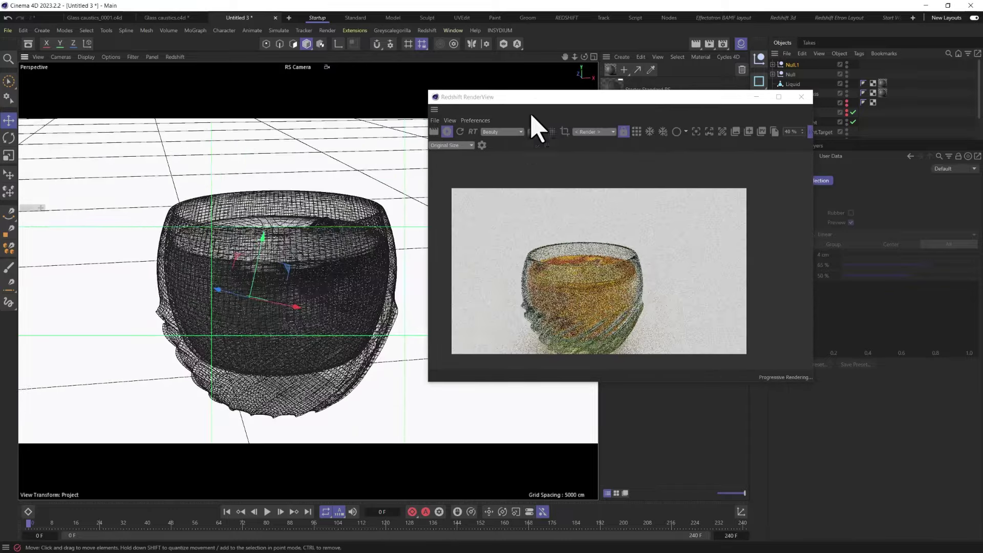
{"action": "left_click_drag", "start_coordinate": [532, 100], "coordinate": [334, 102]}
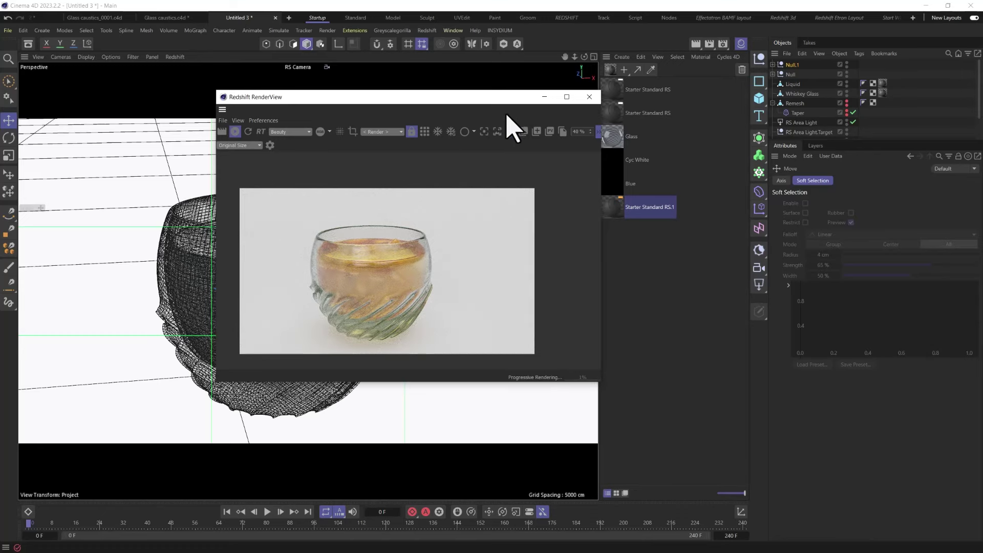
{"action": "left_click_drag", "start_coordinate": [358, 98], "coordinate": [558, 106]}
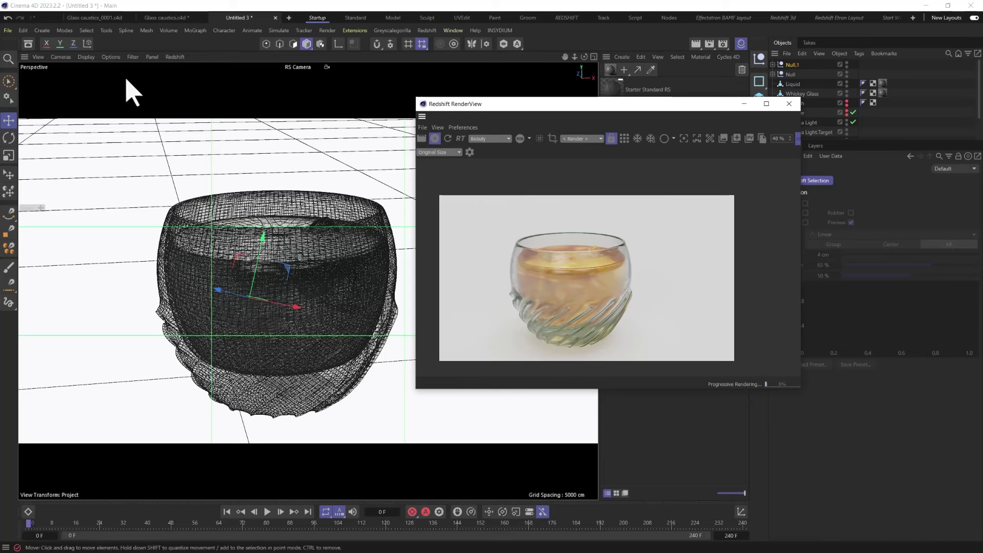
Step: Search the asset library for "redshift" and look through the Redshift models as far as the coffee tables
{"action": "left_click", "coordinate": [28, 43]}
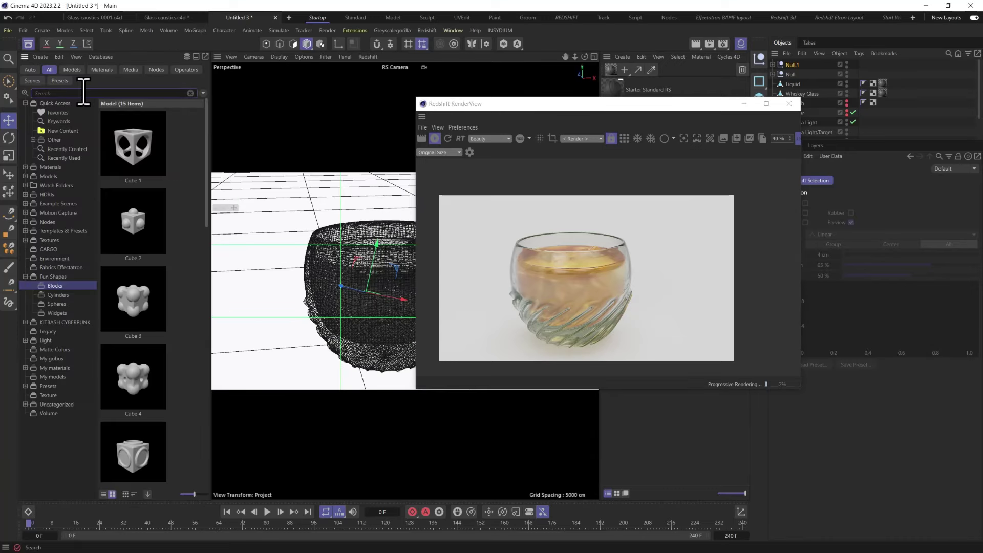
{"action": "left_click", "coordinate": [84, 93]}
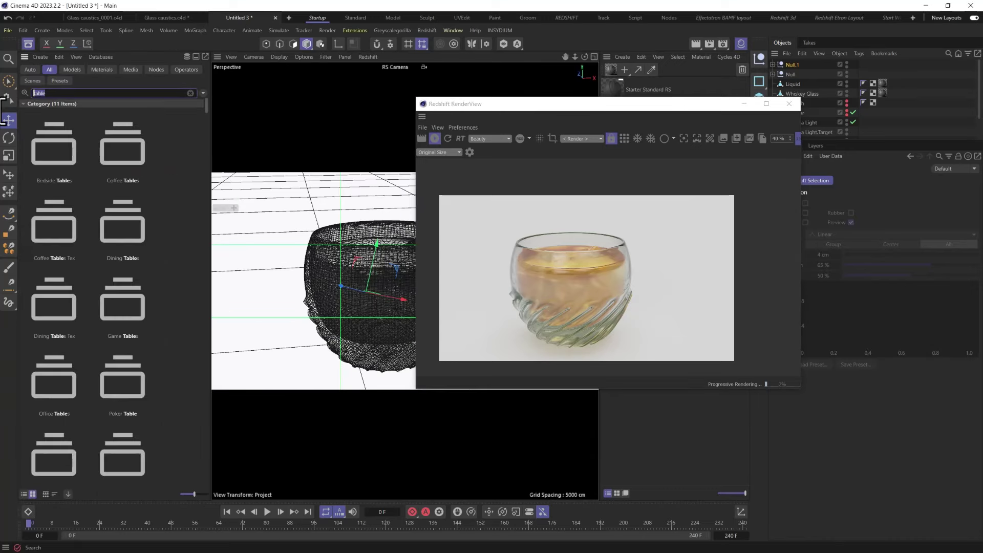
{"action": "type", "text": "redshift"}
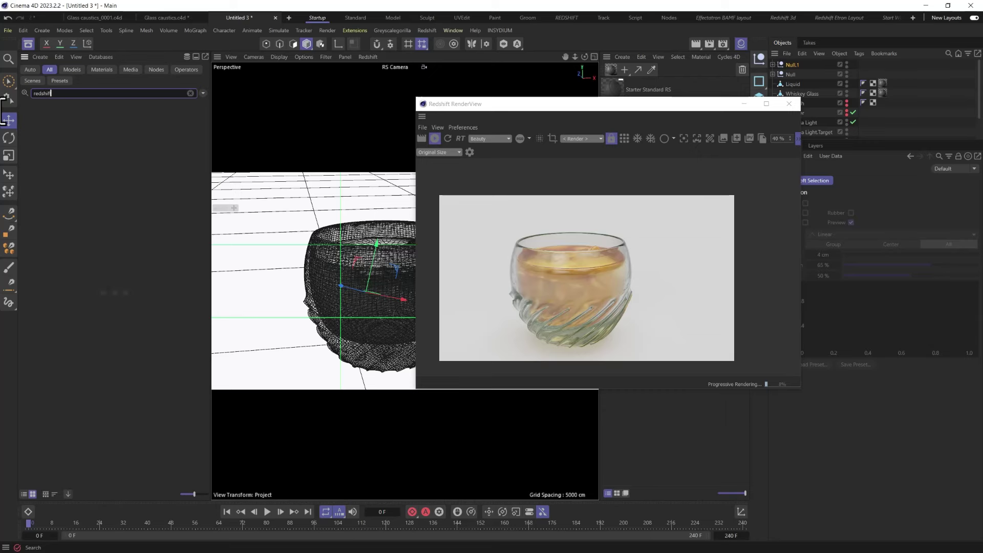
{"action": "scroll", "coordinate": [83, 220], "scroll_direction": "down", "scroll_amount": 2}
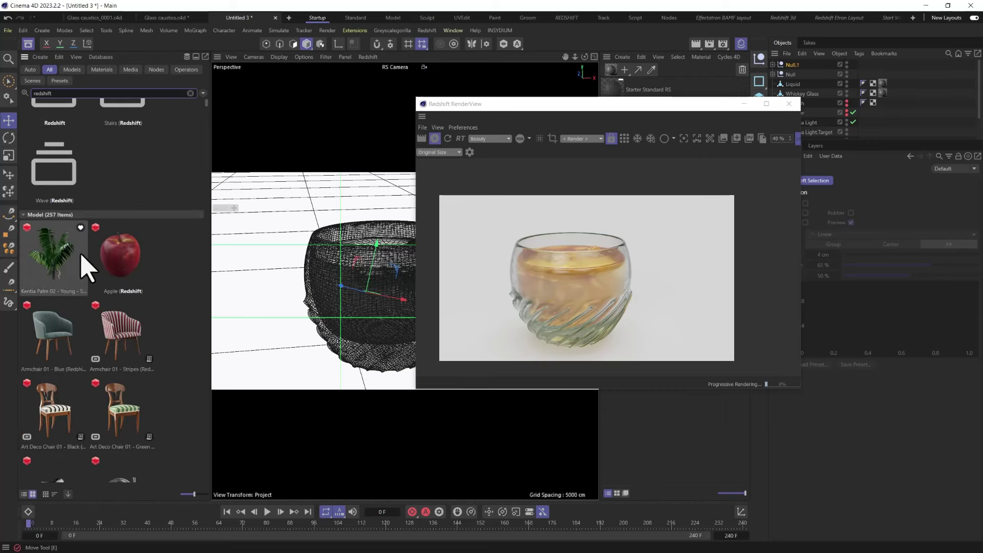
{"action": "scroll", "coordinate": [82, 263], "scroll_direction": "down", "scroll_amount": 2}
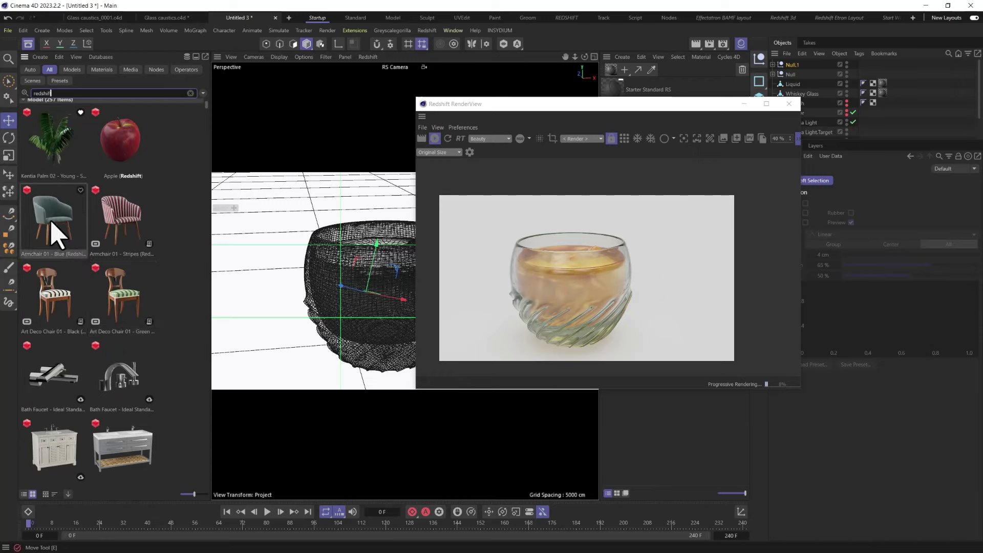
{"action": "scroll", "coordinate": [55, 237], "scroll_direction": "down", "scroll_amount": 5}
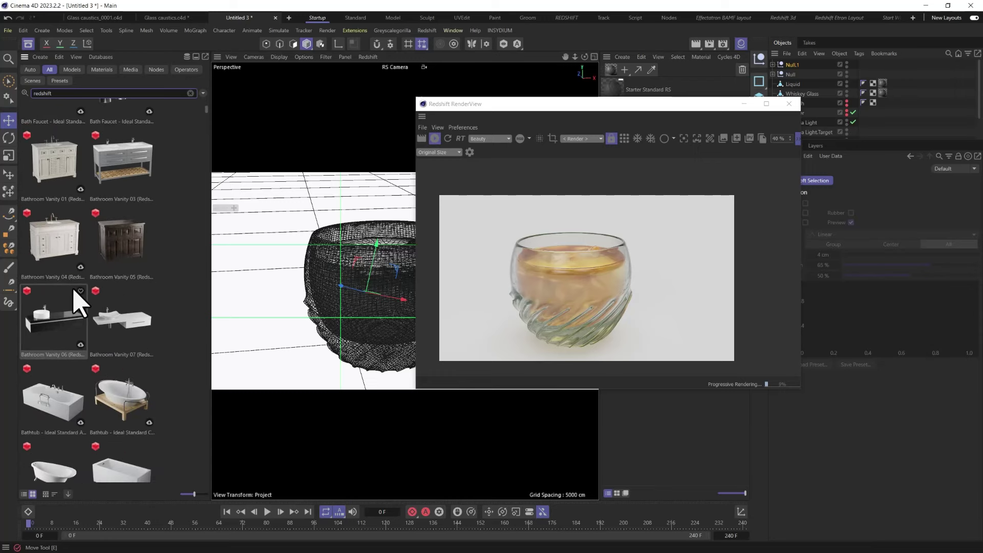
{"action": "scroll", "coordinate": [76, 302], "scroll_direction": "down", "scroll_amount": 8}
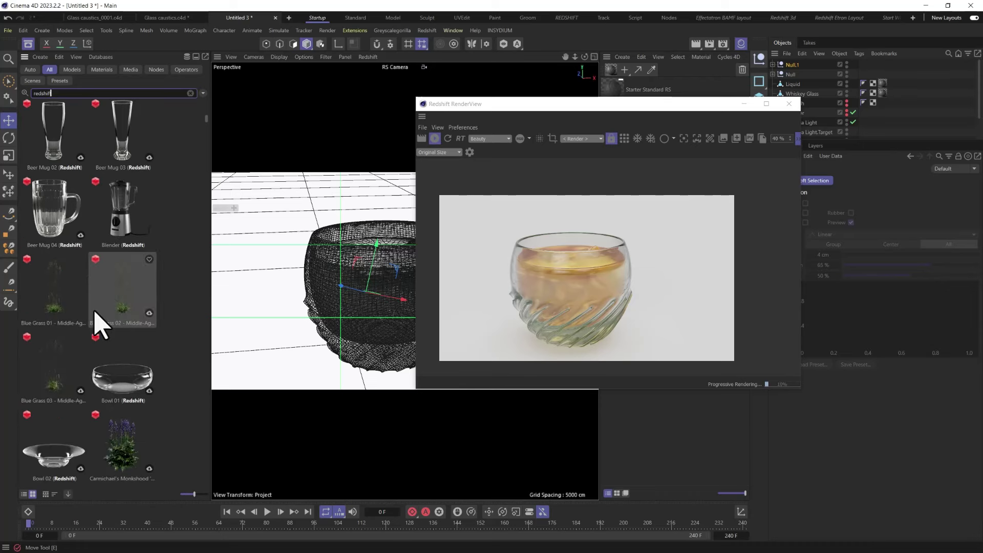
{"action": "scroll", "coordinate": [131, 320], "scroll_direction": "down", "scroll_amount": 8}
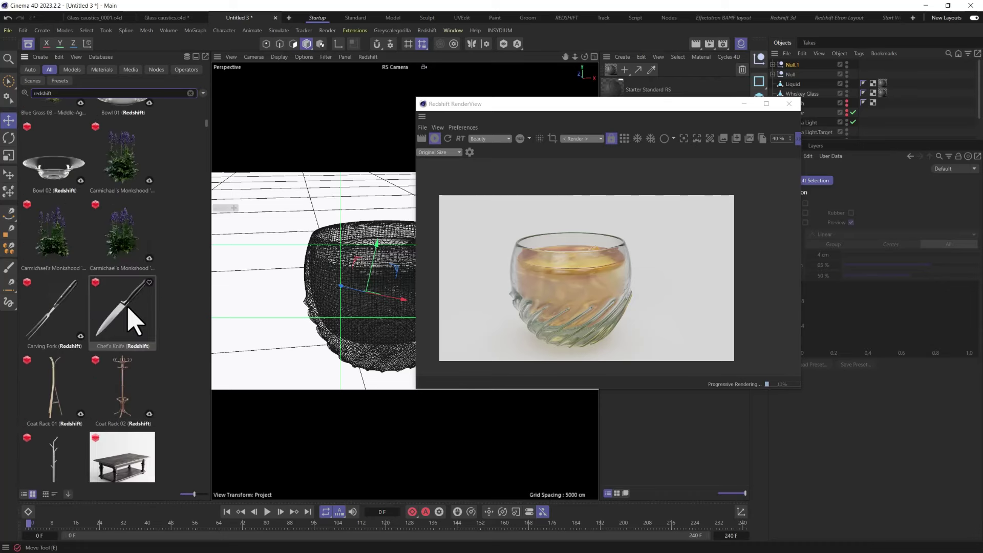
{"action": "scroll", "coordinate": [132, 332], "scroll_direction": "down", "scroll_amount": 1}
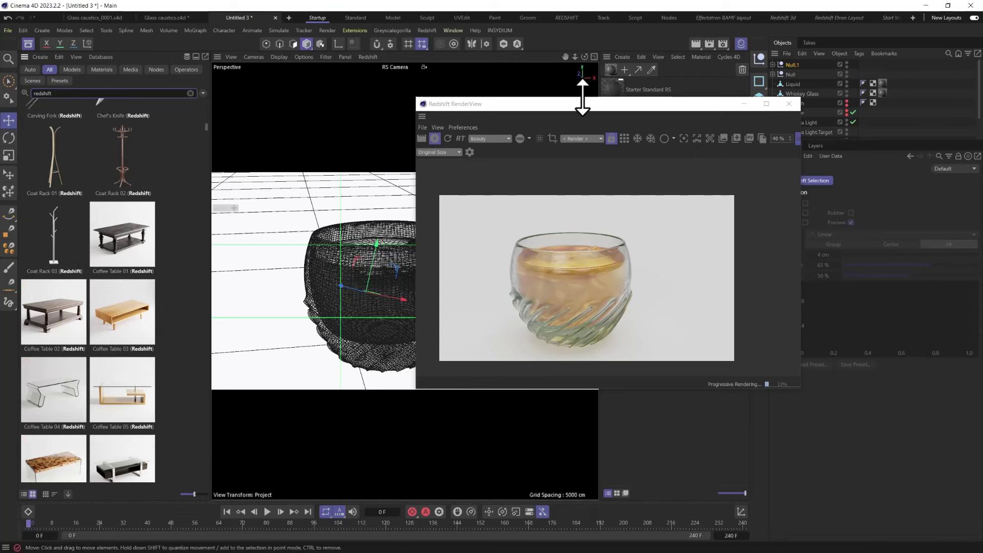
Step: Create a null named "all" and group both ice nulls, the liquid and the whiskey glass under it
{"action": "left_click_drag", "start_coordinate": [544, 104], "coordinate": [129, 117]}
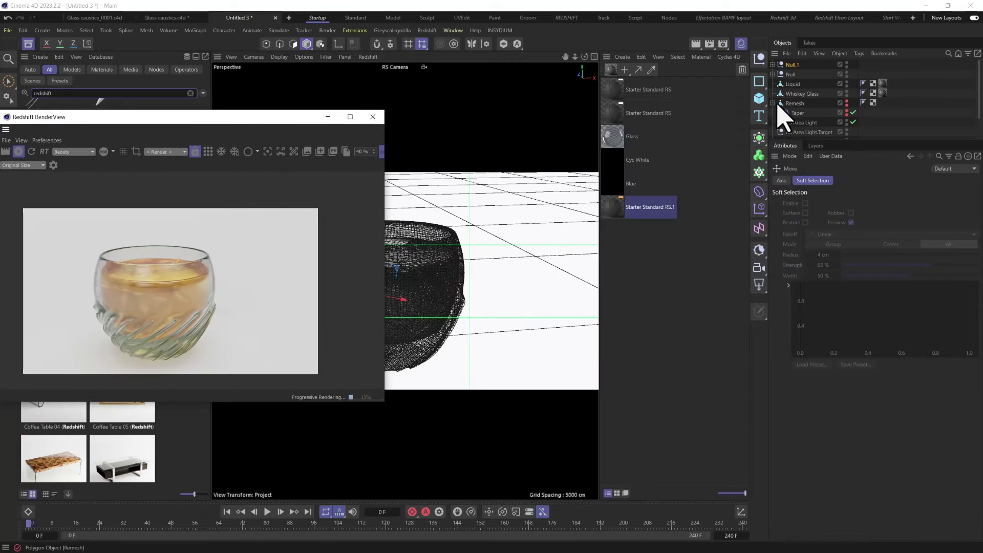
{"action": "left_click", "coordinate": [797, 94]}
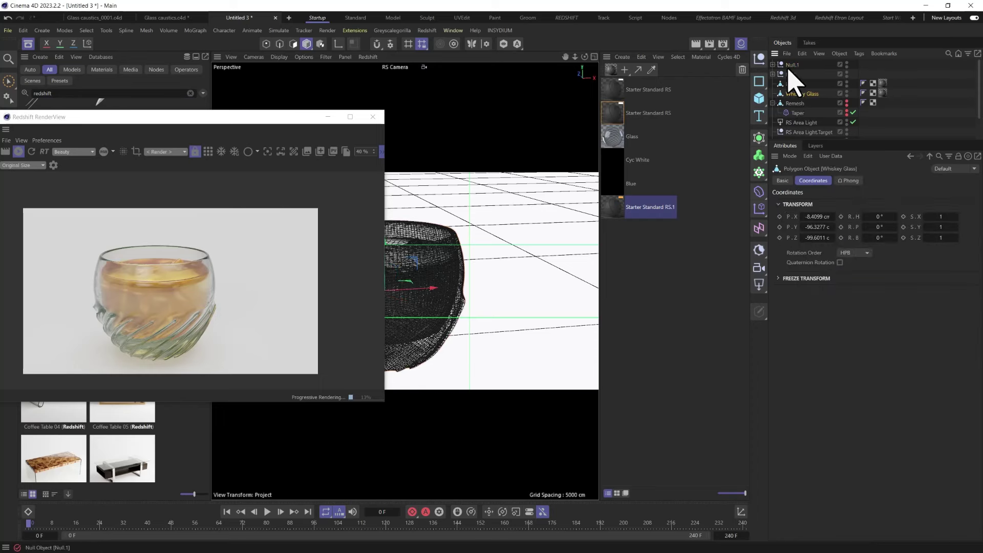
{"action": "left_click", "coordinate": [760, 59]}
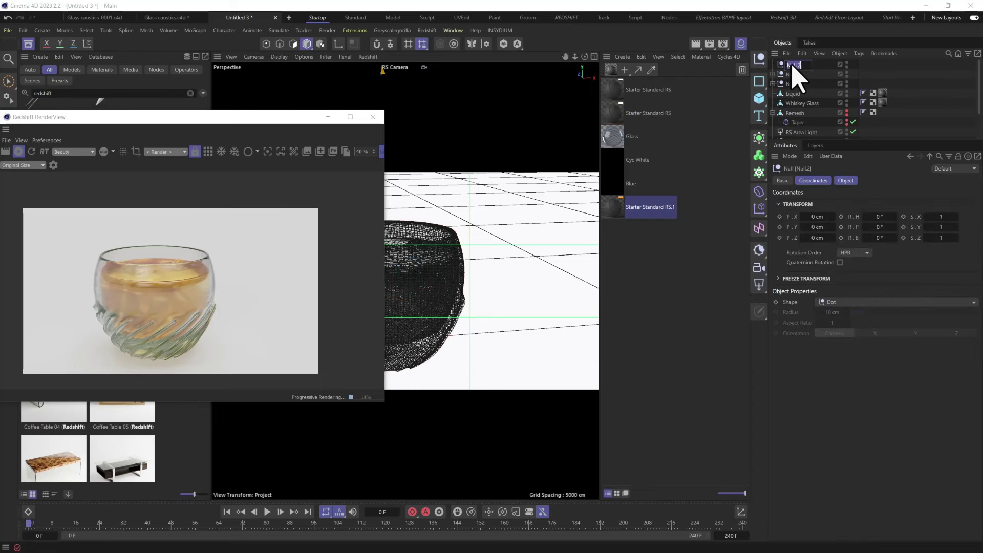
{"action": "left_click", "coordinate": [793, 74]}
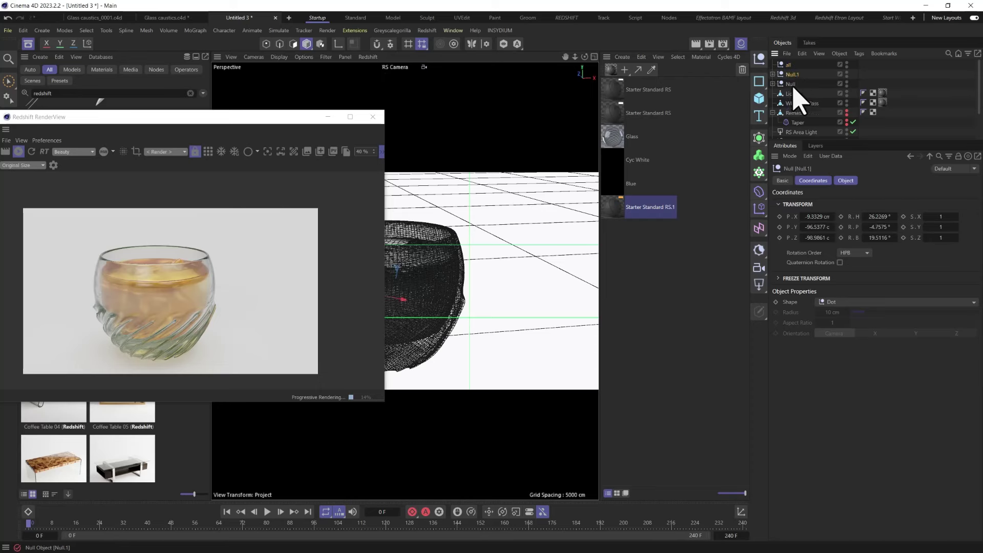
{"action": "left_click", "coordinate": [794, 114], "text": "shift"}
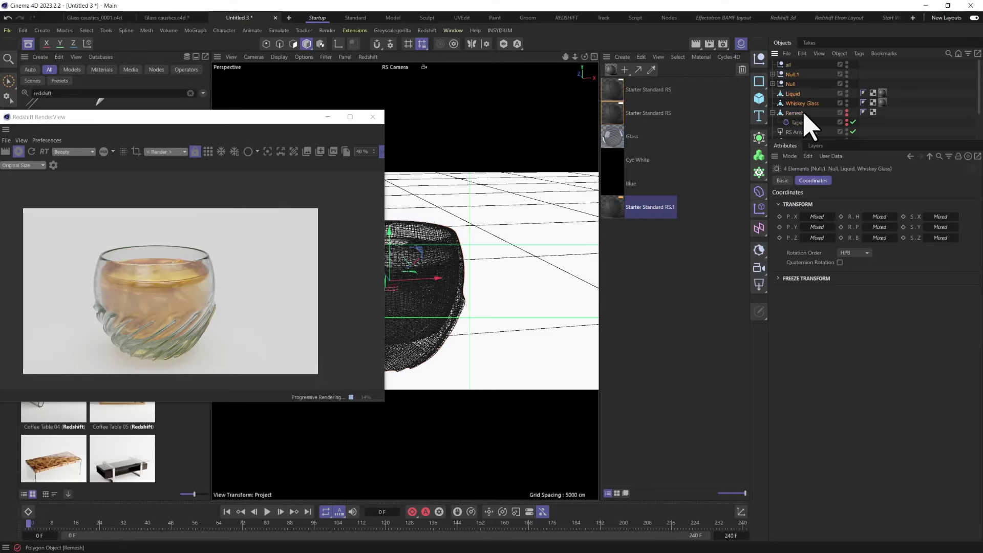
{"action": "left_click_drag", "start_coordinate": [788, 65], "coordinate": [788, 63]}
{"action": "left_click", "coordinate": [788, 64]}
Step: Set the X, Y and Z positions of both ice nulls, the liquid and the whiskey glass to 0 cm
{"action": "left_click_drag", "start_coordinate": [258, 117], "coordinate": [231, 129]}
{"action": "left_click", "coordinate": [797, 74]}
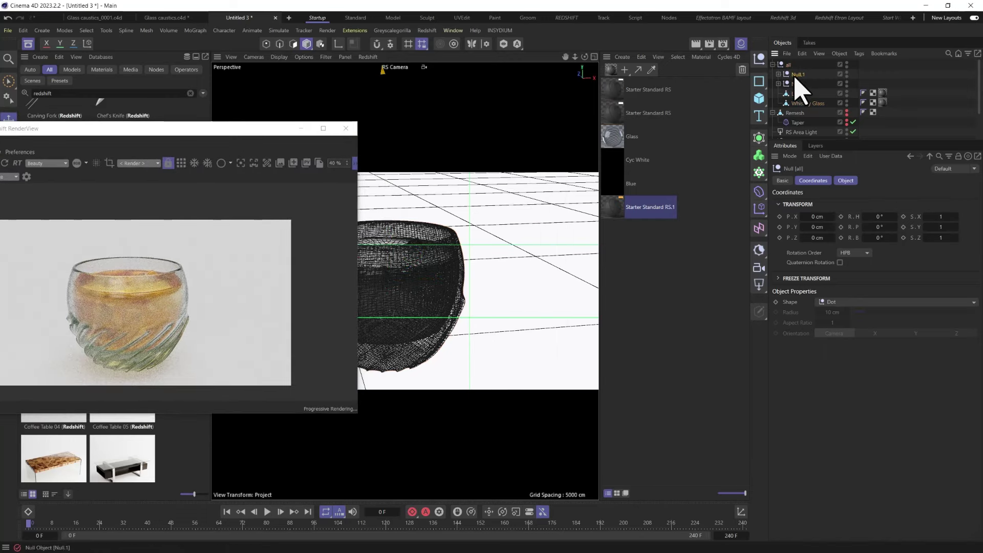
{"action": "left_click", "coordinate": [807, 103], "text": "shift"}
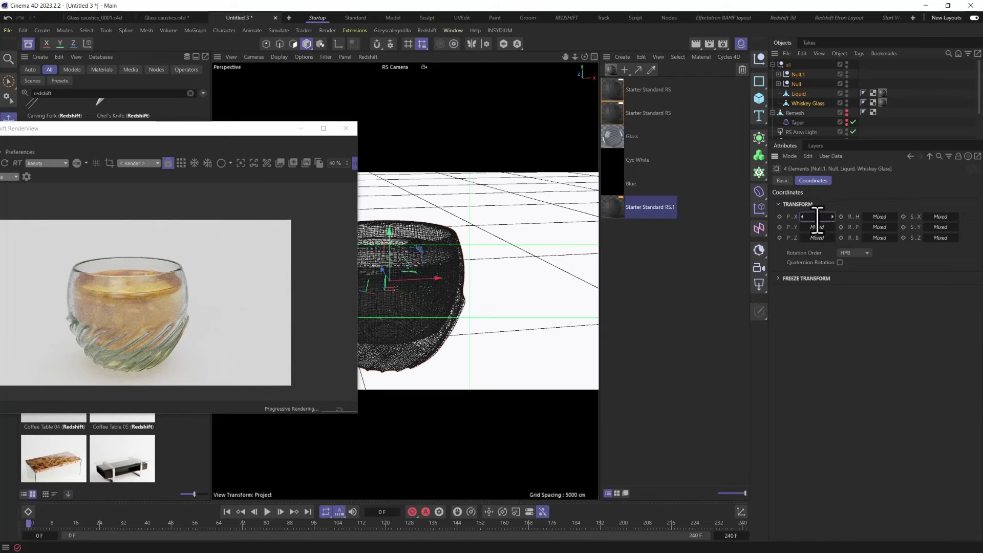
{"action": "key", "text": "Return"}
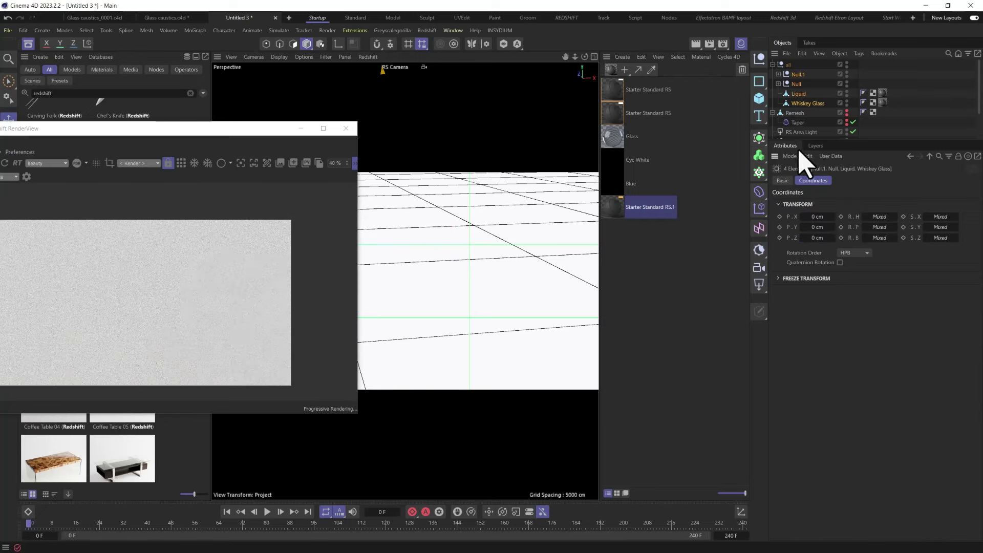
Step: Position the "all" group on the backdrop floor in the camera view with the Place tool
{"action": "left_click_drag", "start_coordinate": [287, 128], "coordinate": [946, 163]}
{"action": "left_click", "coordinate": [9, 174]}
{"action": "left_click_drag", "start_coordinate": [388, 250], "coordinate": [417, 325]}
{"action": "left_click_drag", "start_coordinate": [412, 267], "coordinate": [405, 239], "text": "alt"}
{"action": "mouse_move", "coordinate": [404, 238]}
{"action": "right_mouse_down", "text": "alt"}
{"action": "mouse_move", "coordinate": [411, 207]}
{"action": "mouse_move", "coordinate": [408, 221]}
{"action": "right_mouse_up", "text": "alt"}
{"action": "mouse_move", "coordinate": [408, 229]}
{"action": "left_mouse_down", "text": "alt"}
{"action": "mouse_move", "coordinate": [436, 269]}
{"action": "mouse_move", "coordinate": [412, 235]}
{"action": "left_mouse_up", "text": "alt"}
{"action": "scroll", "coordinate": [412, 235], "scroll_direction": "down", "scroll_amount": 8}
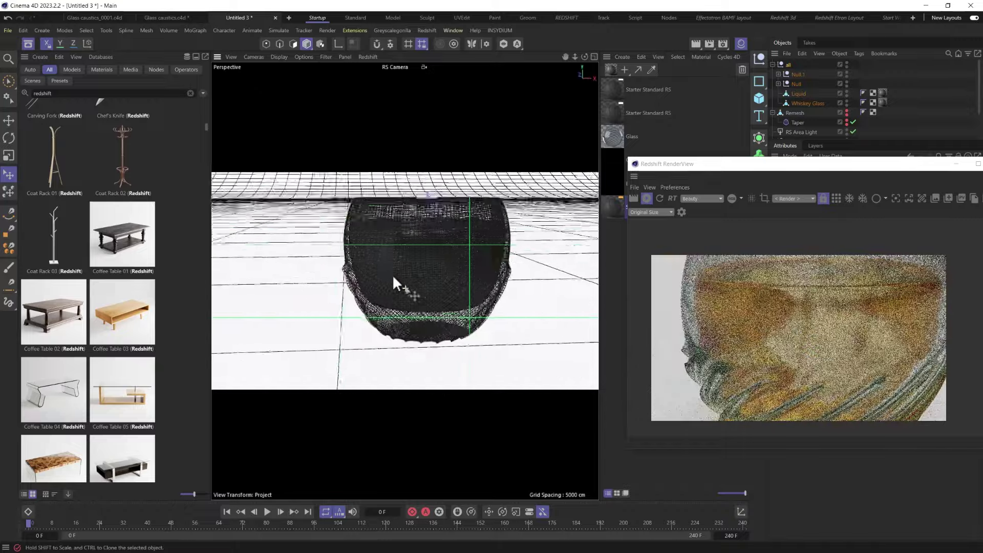
Step: Reposition the two ice nulls inside the glass with the Move tool
{"action": "left_click", "coordinate": [801, 75]}
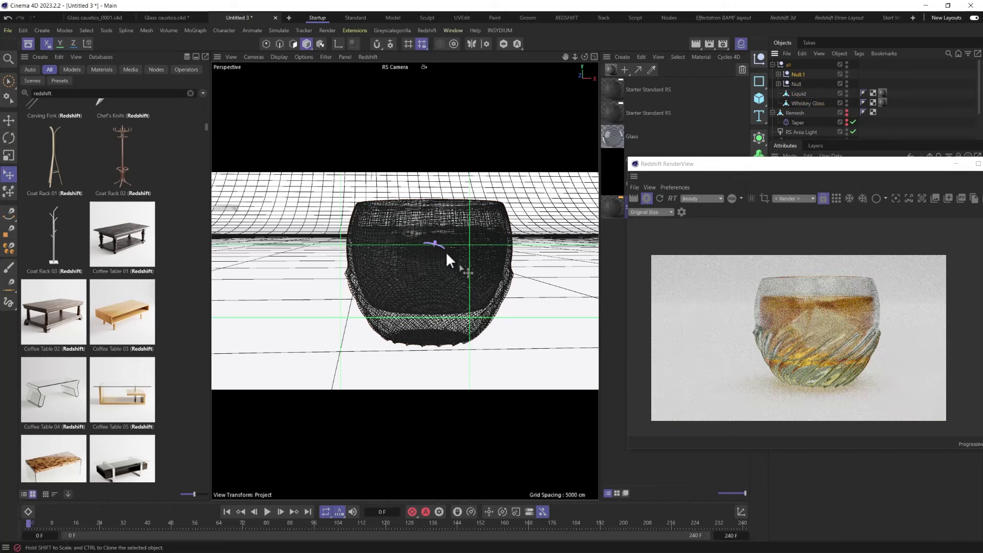
{"action": "key", "text": "e"}
{"action": "left_click_drag", "start_coordinate": [459, 247], "coordinate": [430, 291]}
{"action": "left_click", "coordinate": [791, 83]}
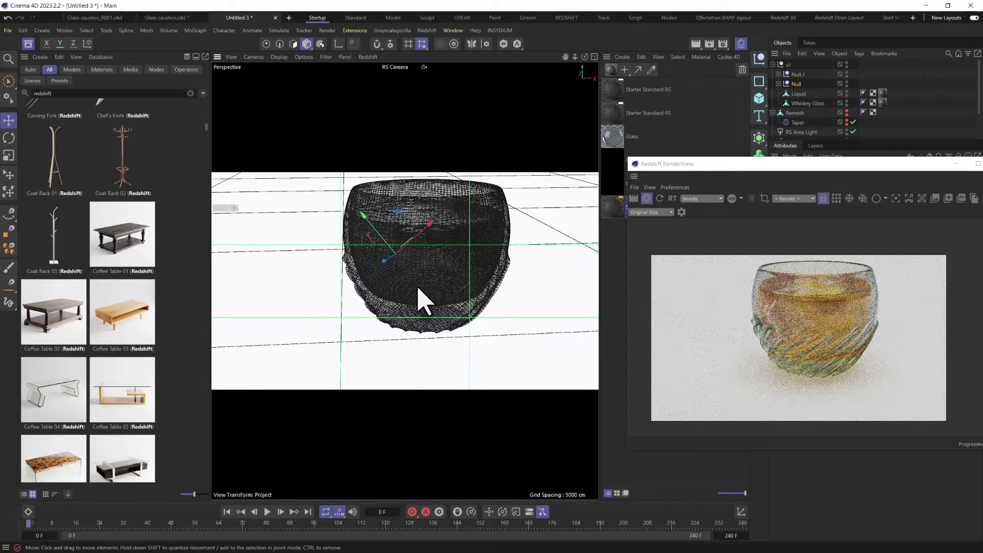
{"action": "left_click_drag", "start_coordinate": [459, 223], "coordinate": [439, 306]}
Step: Try tilting the whole "all" group with the Rotate tool, and undo the rotation
{"action": "key", "text": "r"}
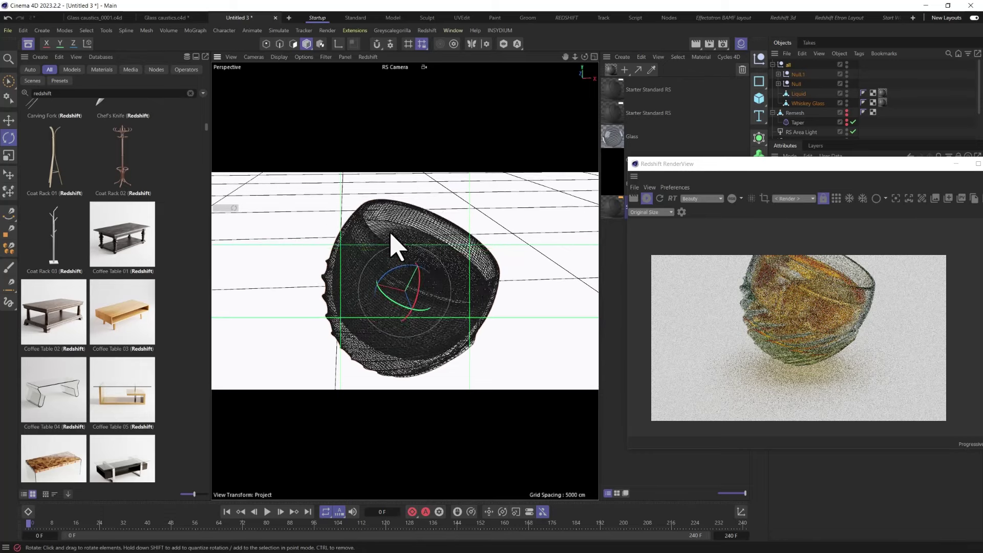
{"action": "left_click_drag", "start_coordinate": [397, 247], "coordinate": [408, 228]}
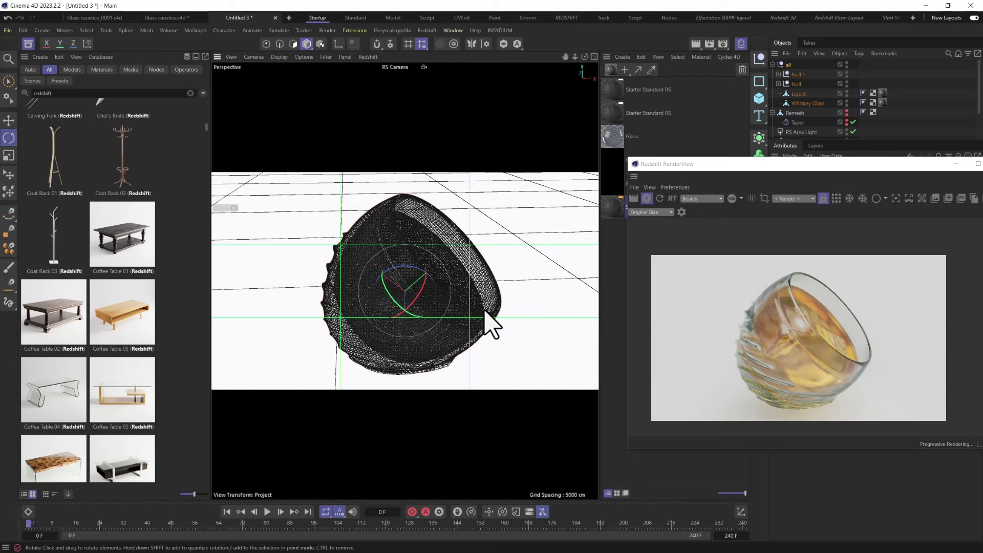
{"action": "key", "text": "ctrl+z"}
{"action": "key", "text": "ctrl+z"}
Step: Close the asset library and delete the Backdrop object from the scene
{"action": "scroll", "coordinate": [426, 293], "scroll_direction": "down", "scroll_amount": 4}
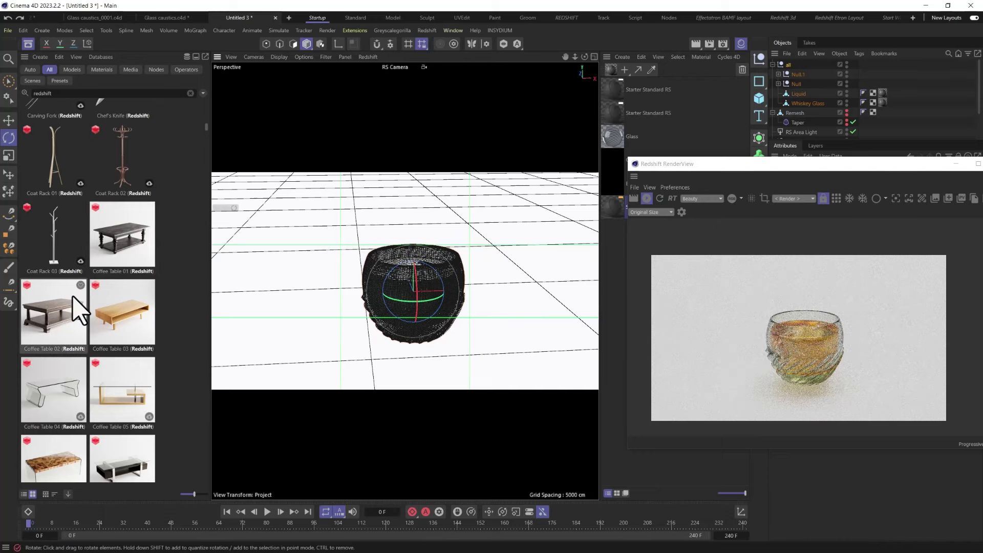
{"action": "scroll", "coordinate": [120, 377], "scroll_direction": "down", "scroll_amount": 3}
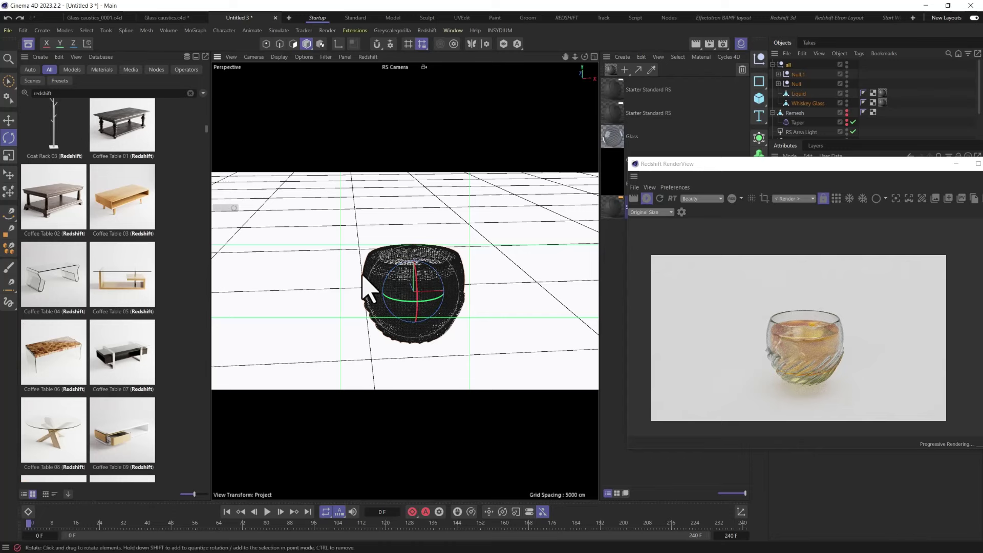
{"action": "left_click", "coordinate": [28, 45]}
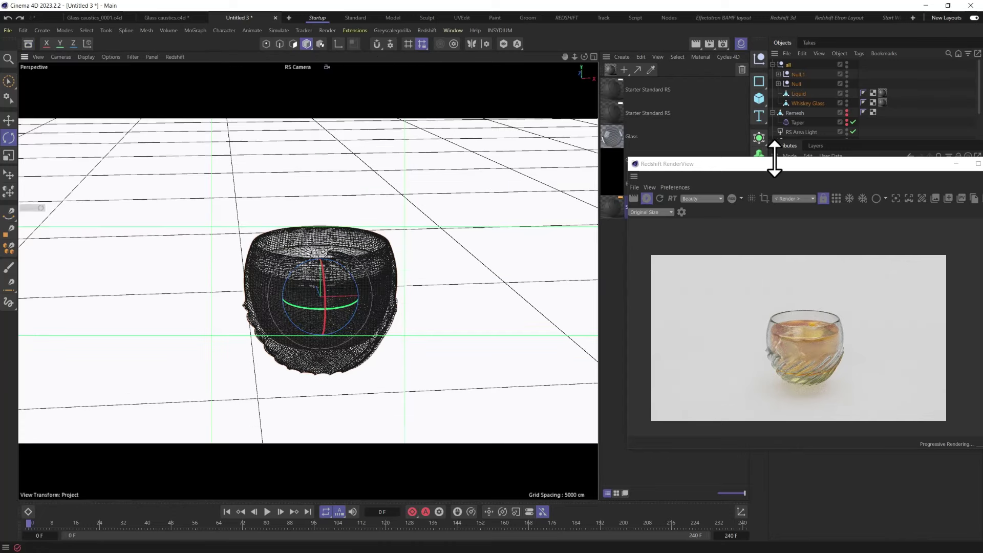
{"action": "left_click_drag", "start_coordinate": [783, 171], "coordinate": [804, 219]}
{"action": "scroll", "coordinate": [807, 138], "scroll_direction": "down", "scroll_amount": 2}
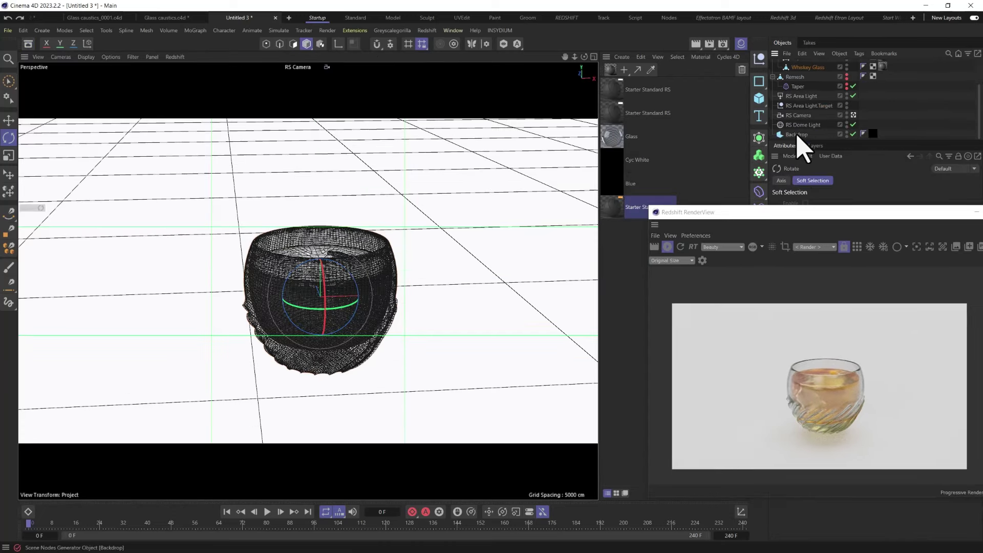
{"action": "left_click", "coordinate": [797, 135]}
{"action": "key", "text": "Delete"}
Step: Add a Plane primitive to the scene as the new floor
{"action": "left_click", "coordinate": [759, 98]}
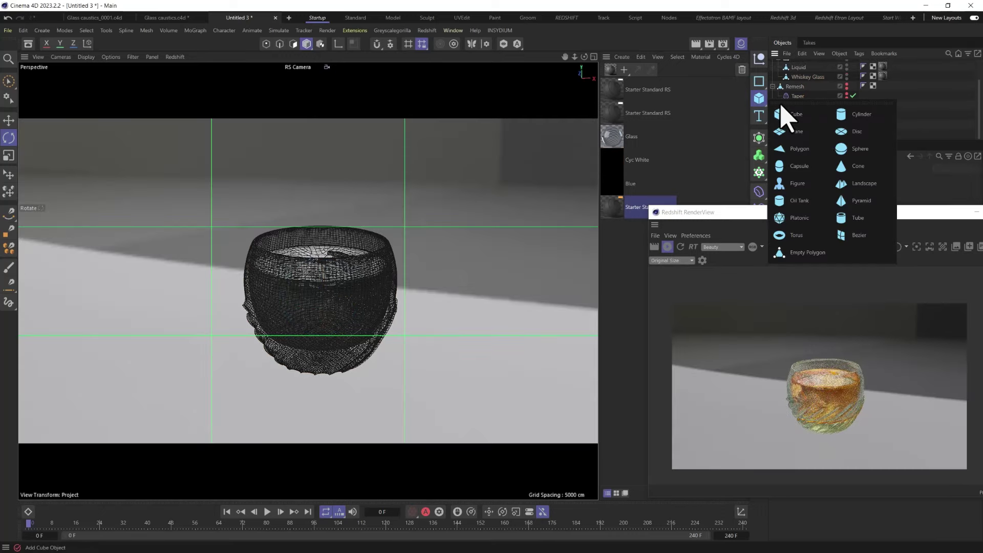
{"action": "left_click", "coordinate": [810, 139]}
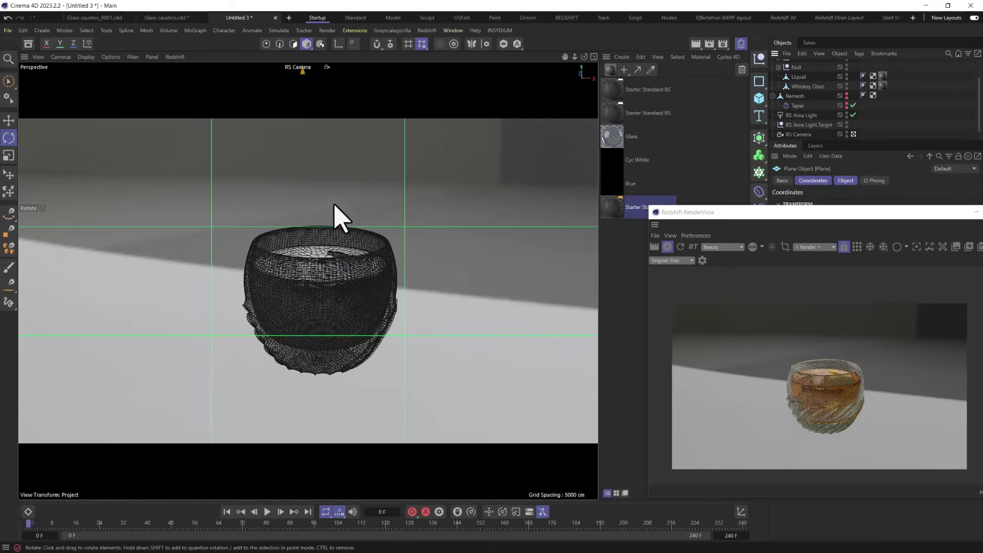
{"action": "left_click_drag", "start_coordinate": [471, 263], "coordinate": [395, 381]}
{"action": "left_click_drag", "start_coordinate": [474, 169], "coordinate": [404, 202]}
{"action": "middle_click_drag", "start_coordinate": [388, 260], "coordinate": [383, 479], "text": "alt"}
{"action": "middle_click_drag", "start_coordinate": [348, 169], "coordinate": [348, 333], "text": "alt"}
{"action": "scroll", "coordinate": [809, 90], "scroll_direction": "up", "scroll_amount": 1}
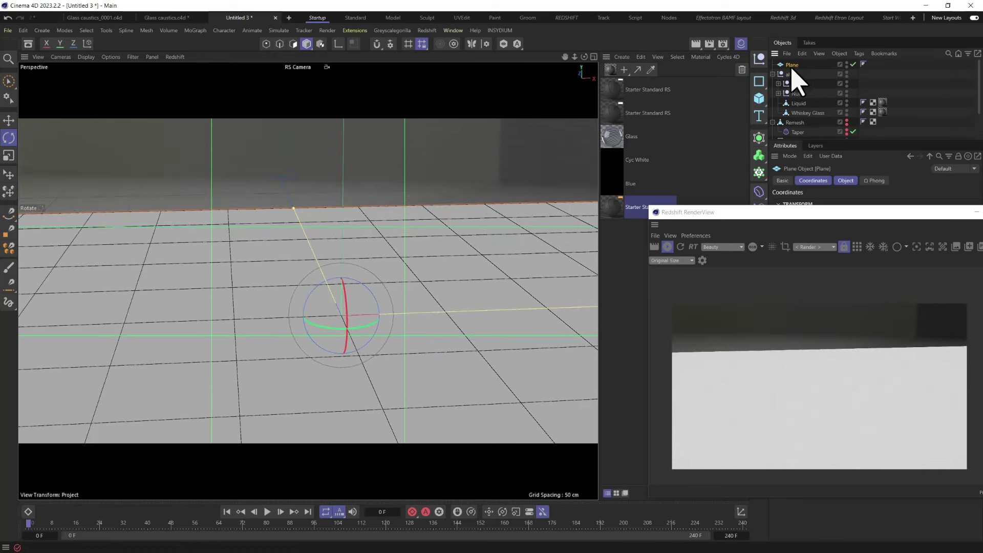
Step: Place the "all" group on the surface of the plane with the Place tool
{"action": "left_click", "coordinate": [791, 74]}
{"action": "left_click", "coordinate": [9, 174]}
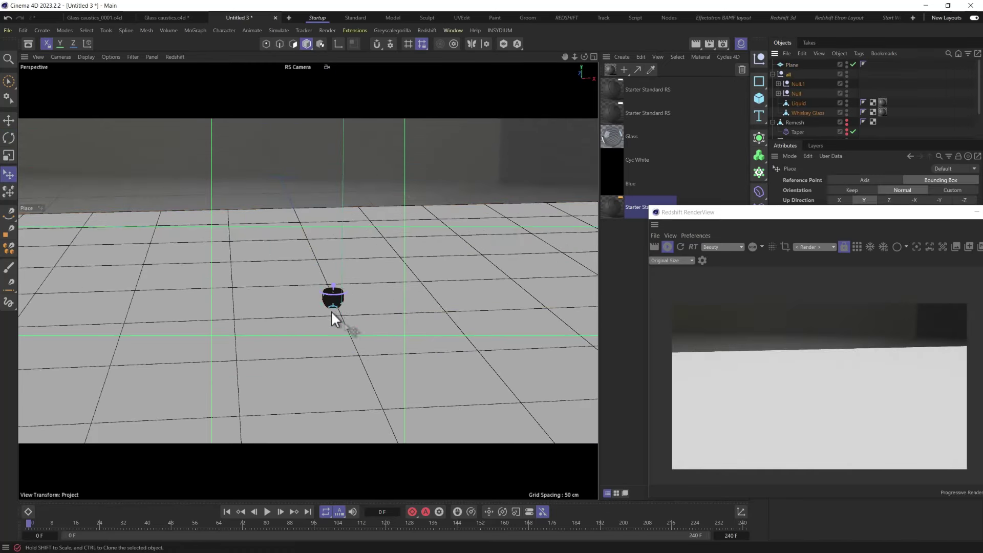
{"action": "scroll", "coordinate": [339, 317], "scroll_direction": "up", "scroll_amount": 5}
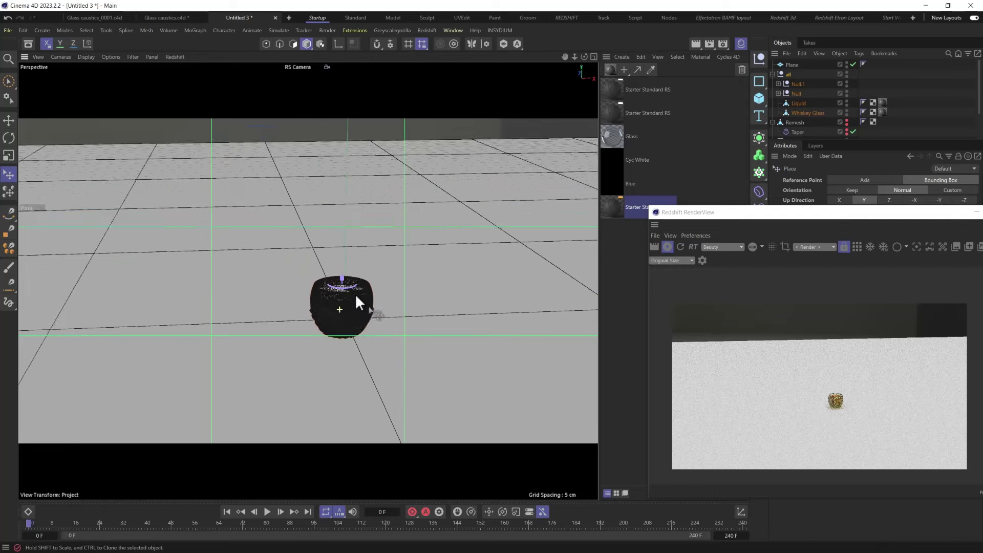
{"action": "scroll", "coordinate": [348, 302], "scroll_direction": "up", "scroll_amount": 3}
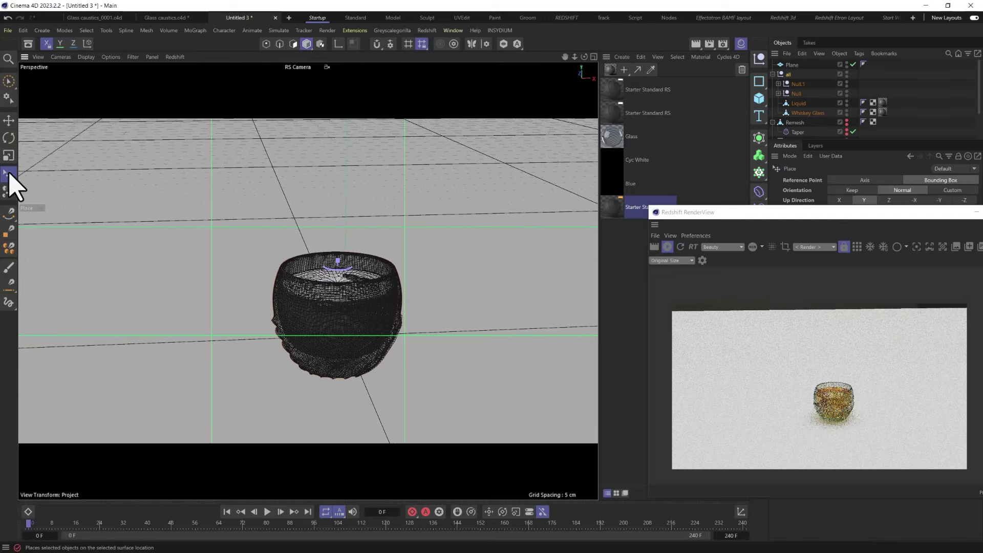
Step: Duplicate the floor plane with the Rotate tool so the copy stands upright as a back wall behind the glass
{"action": "left_click", "coordinate": [792, 65]}
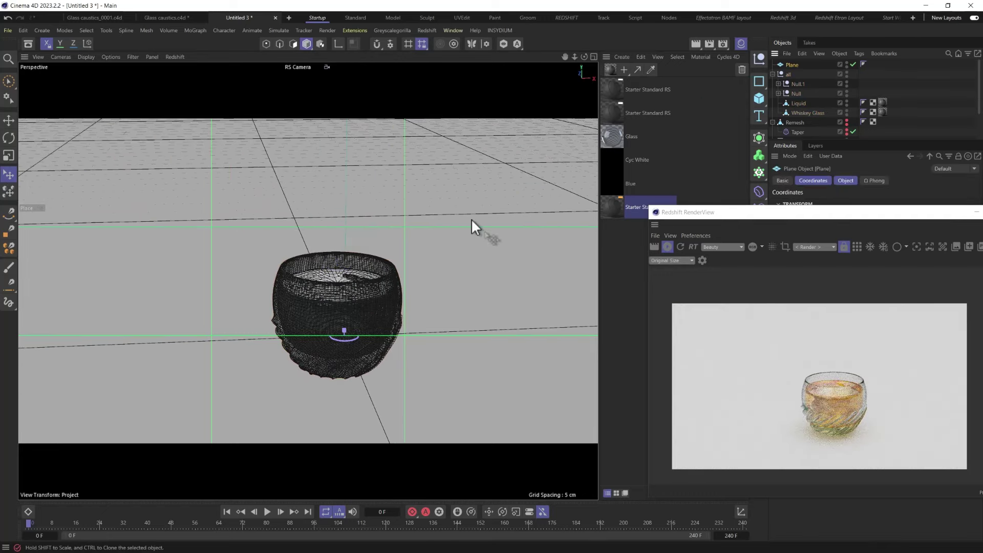
{"action": "key", "text": "r"}
{"action": "scroll", "coordinate": [471, 225], "scroll_direction": "down", "scroll_amount": 6}
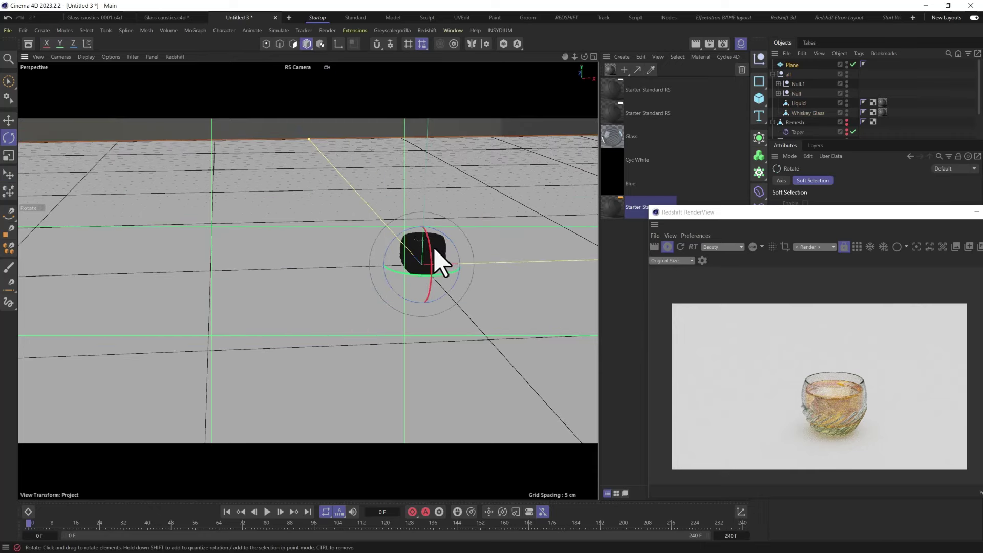
{"action": "mouse_move", "coordinate": [433, 250]}
{"action": "left_mouse_down"}
{"action": "mouse_move", "coordinate": [428, 300]}
{"action": "mouse_move", "coordinate": [417, 254]}
{"action": "left_mouse_up"}
{"action": "key", "text": "e"}
{"action": "scroll", "coordinate": [439, 250], "scroll_direction": "up", "scroll_amount": 2}
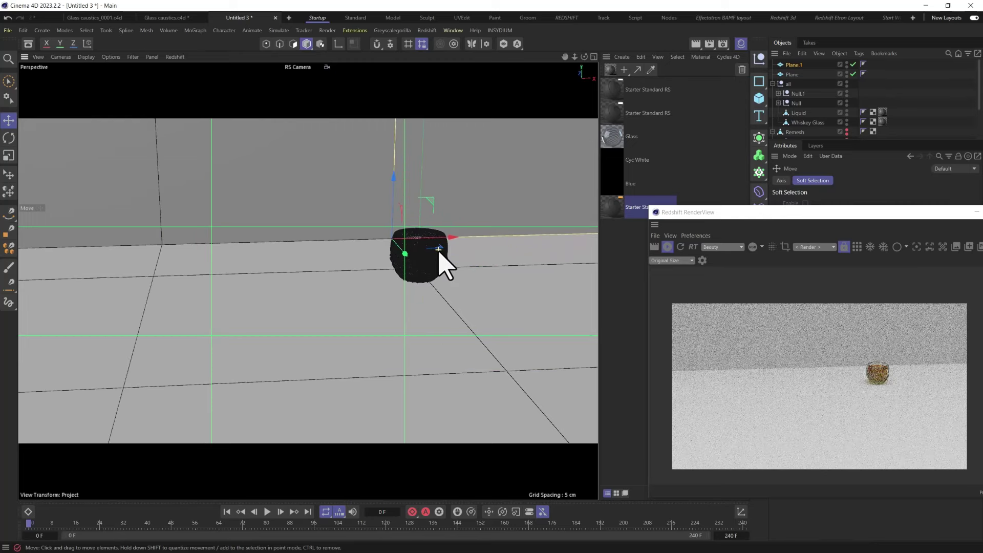
{"action": "scroll", "coordinate": [439, 250], "scroll_direction": "up", "scroll_amount": 2}
{"action": "middle_click_drag", "start_coordinate": [407, 248], "coordinate": [351, 301], "text": "alt"}
{"action": "left_click_drag", "start_coordinate": [351, 300], "coordinate": [387, 288], "text": "alt"}
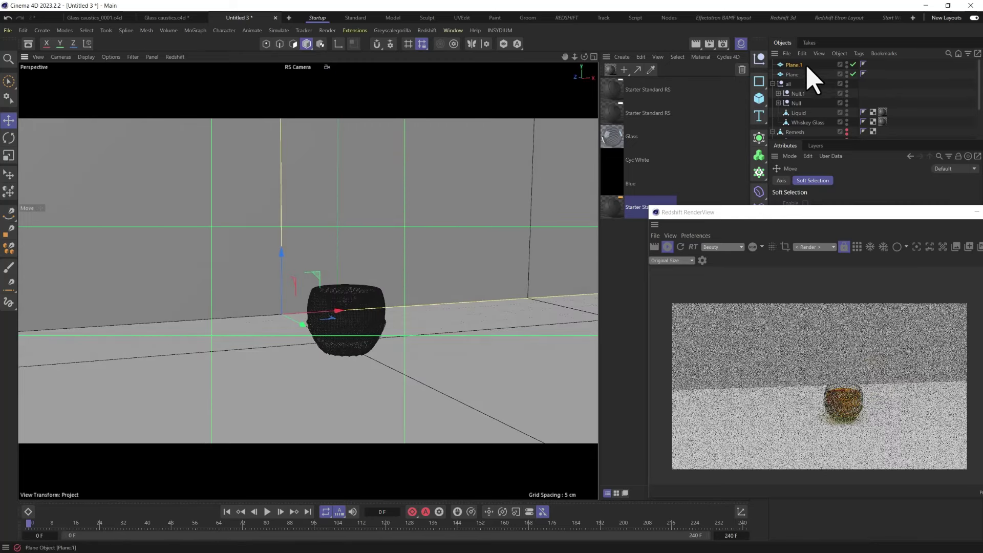
Step: Collapse the "all" group and frame the glass closely in the camera view, keeping the render preview beside it
{"action": "left_click", "coordinate": [773, 84]}
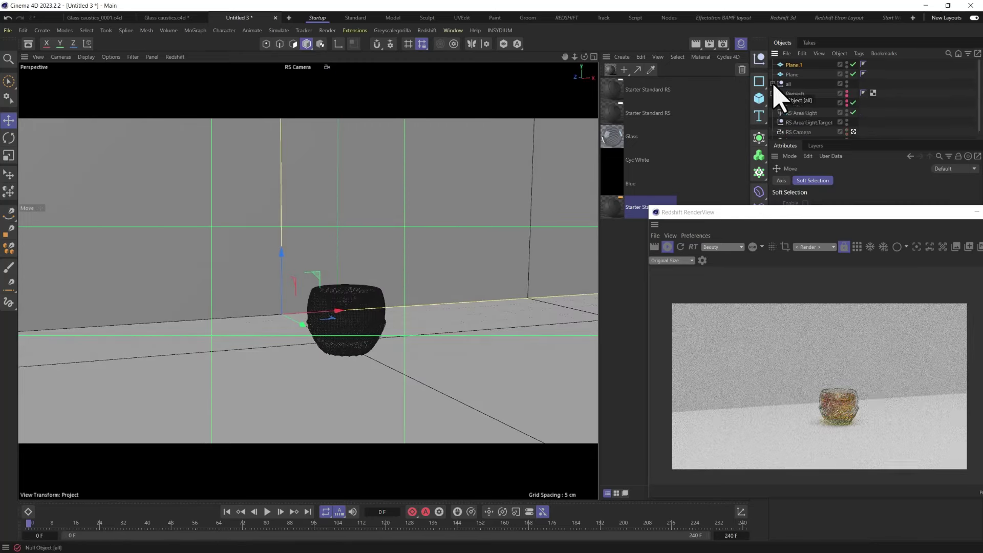
{"action": "left_click_drag", "start_coordinate": [763, 215], "coordinate": [639, 126]}
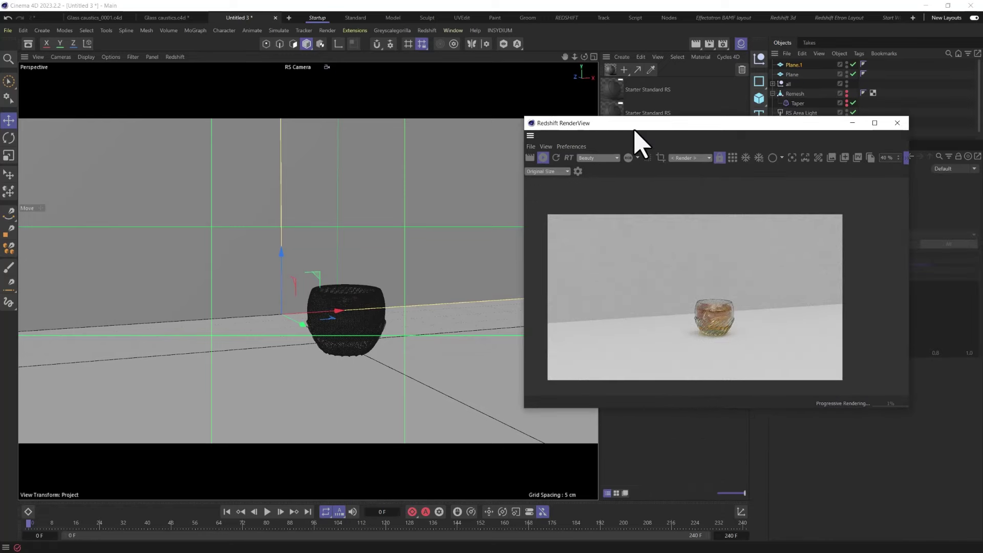
{"action": "scroll", "coordinate": [355, 331], "scroll_direction": "up", "scroll_amount": 3}
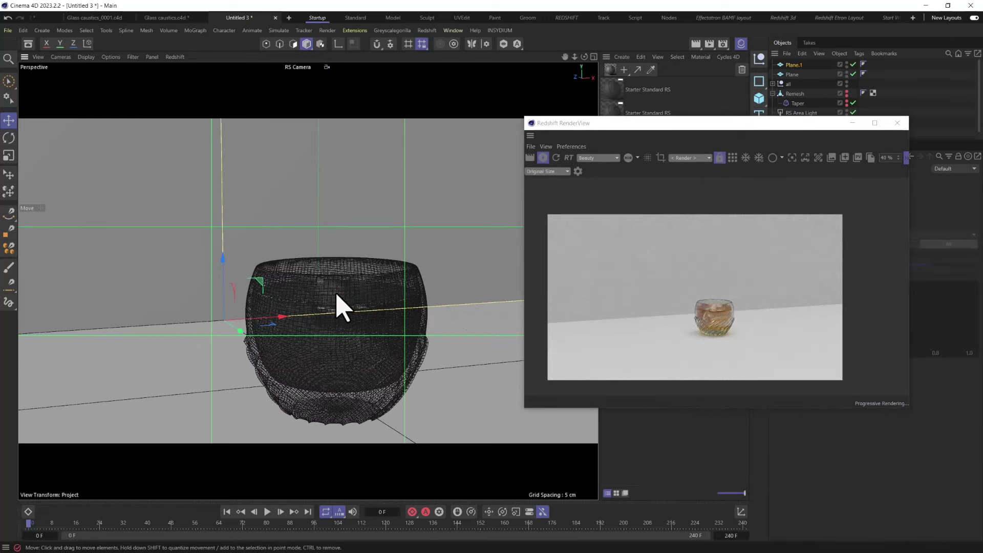
{"action": "scroll", "coordinate": [336, 294], "scroll_direction": "down", "scroll_amount": 1}
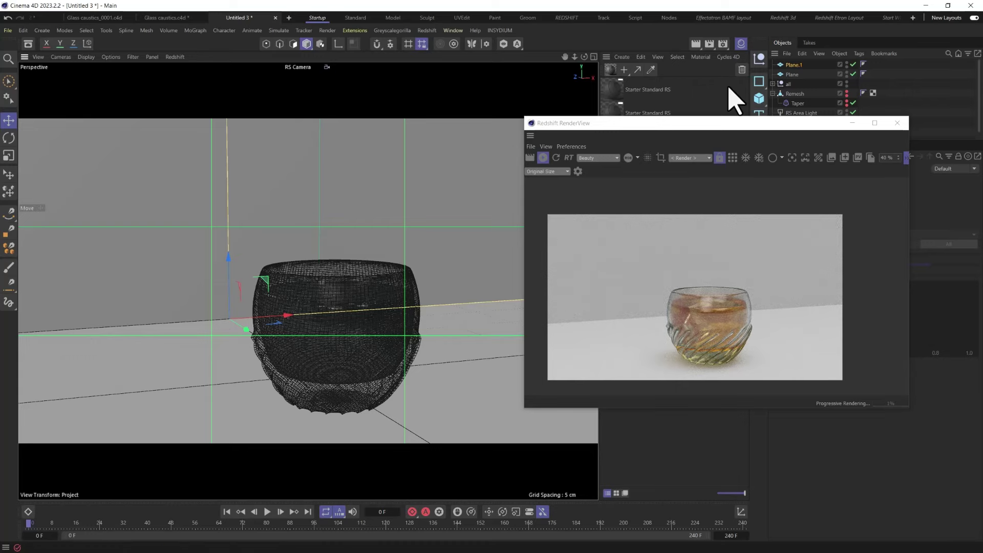
Step: Open the asset library and list only materials matching "redshift"
{"action": "left_click_drag", "start_coordinate": [729, 135], "coordinate": [782, 150]}
{"action": "left_click", "coordinate": [8, 59]}
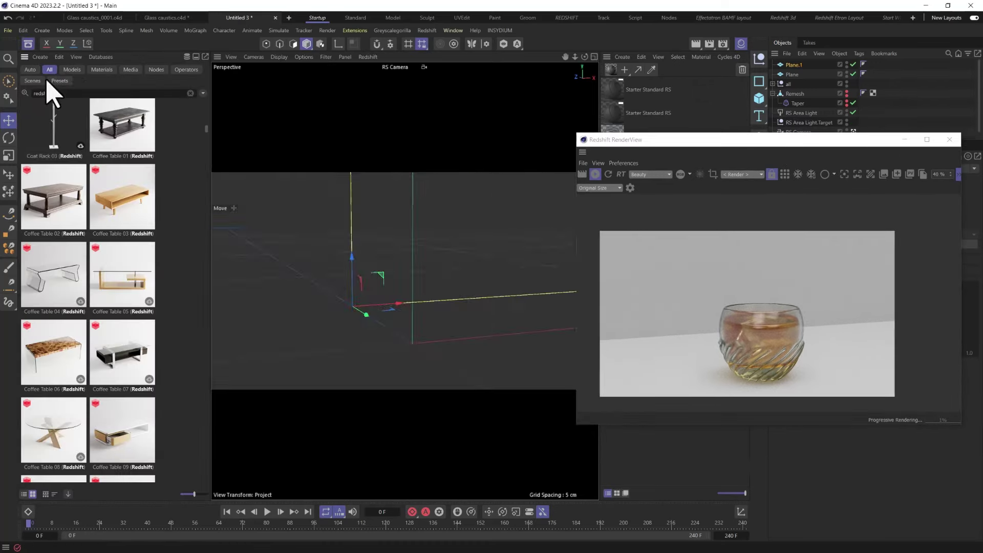
{"action": "type", "text": "redshift"}
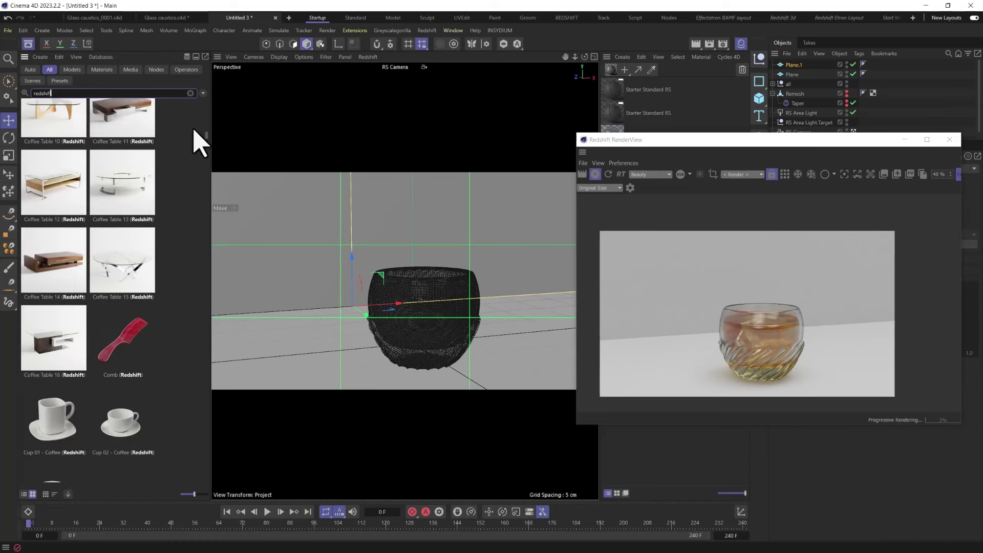
{"action": "left_click", "coordinate": [102, 70]}
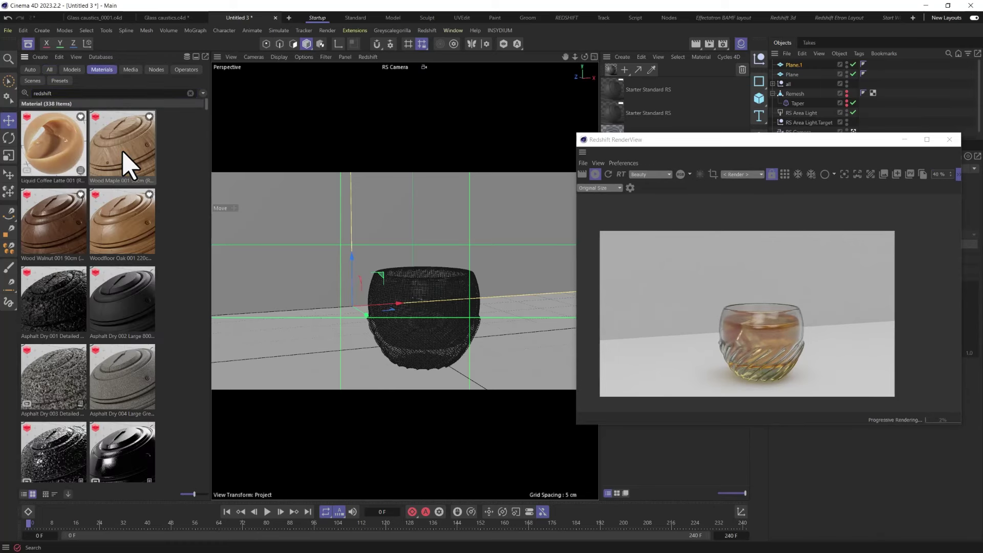
Step: Find the Metal Powder Coating 001 Black 50cm material in the library and apply it to the floor plane
{"action": "scroll", "coordinate": [121, 167], "scroll_direction": "down", "scroll_amount": 3}
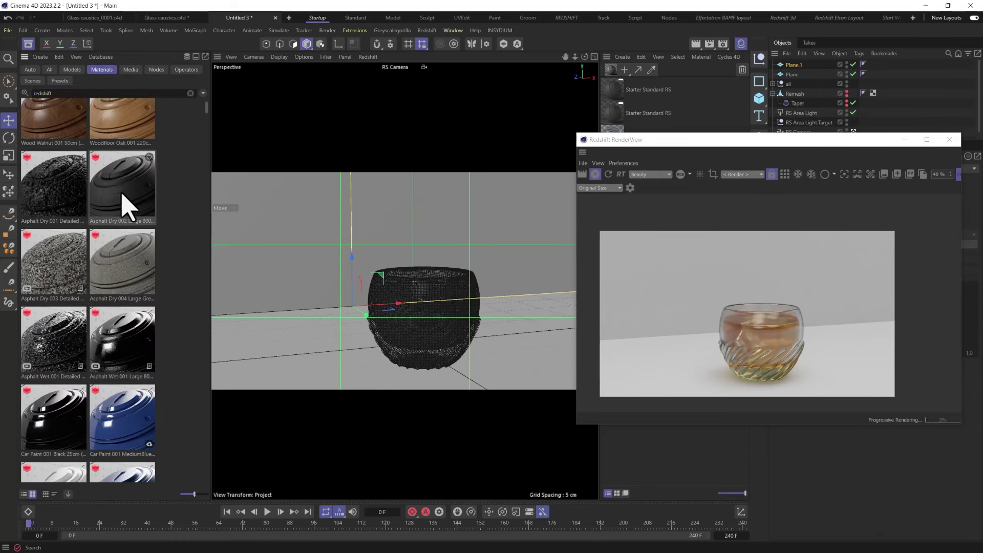
{"action": "scroll", "coordinate": [129, 225], "scroll_direction": "down", "scroll_amount": 2}
{"action": "scroll", "coordinate": [128, 231], "scroll_direction": "down", "scroll_amount": 10}
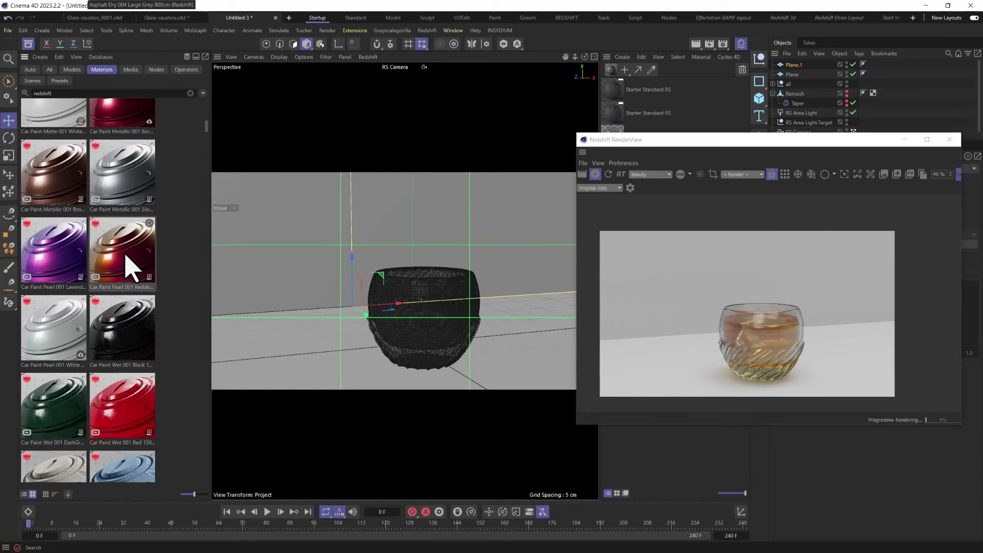
{"action": "scroll", "coordinate": [123, 276], "scroll_direction": "down", "scroll_amount": 10}
{"action": "scroll", "coordinate": [116, 317], "scroll_direction": "down", "scroll_amount": 4}
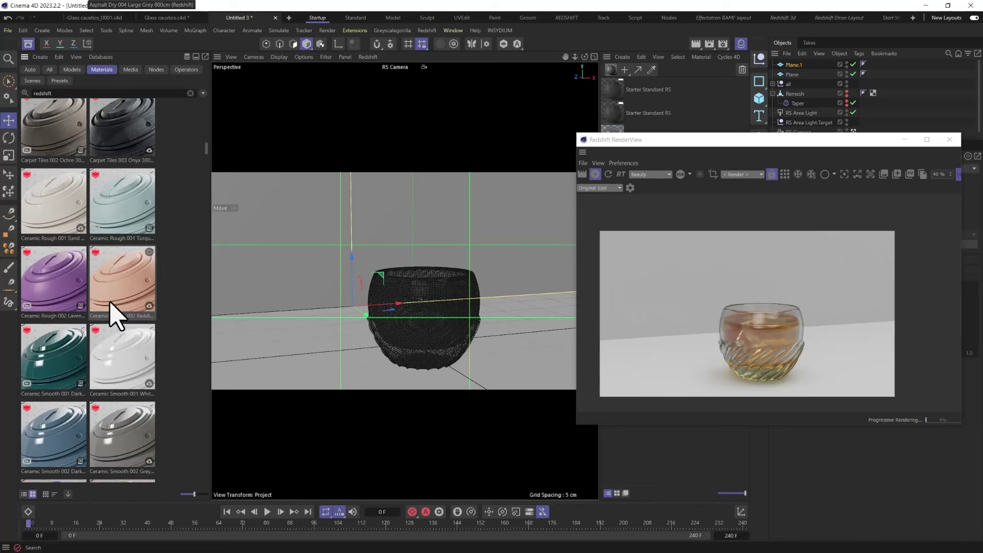
{"action": "scroll", "coordinate": [116, 316], "scroll_direction": "down", "scroll_amount": 12}
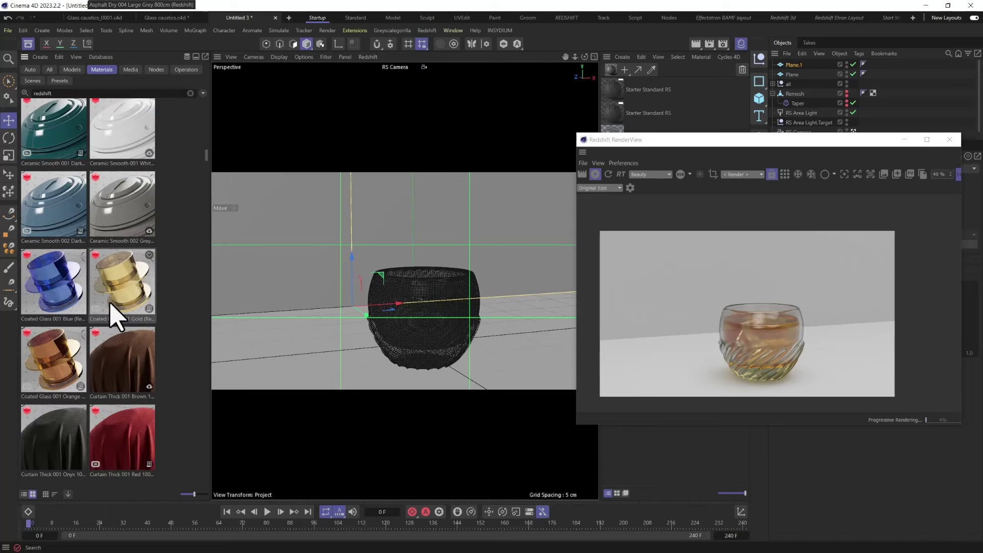
{"action": "scroll", "coordinate": [117, 316], "scroll_direction": "down", "scroll_amount": 15}
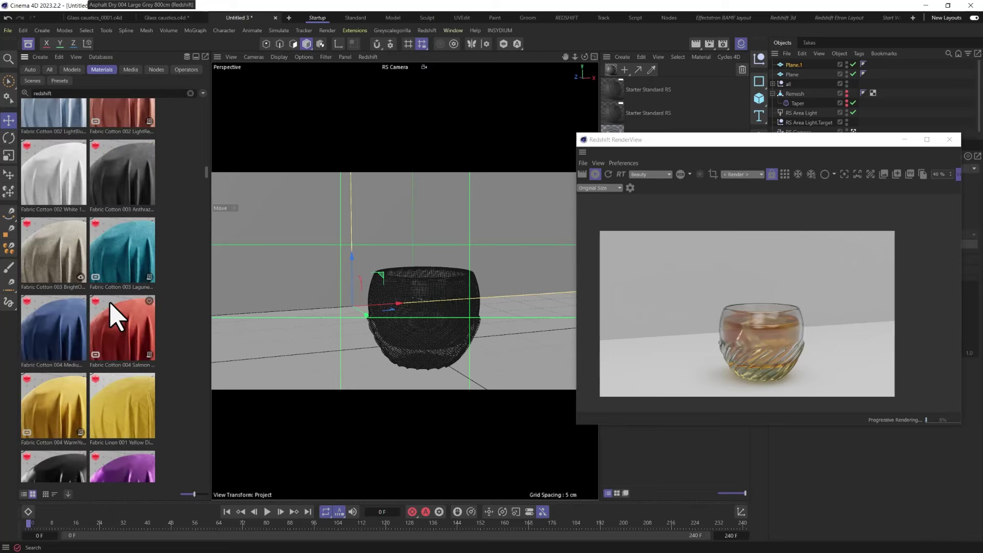
{"action": "scroll", "coordinate": [110, 319], "scroll_direction": "down", "scroll_amount": 20}
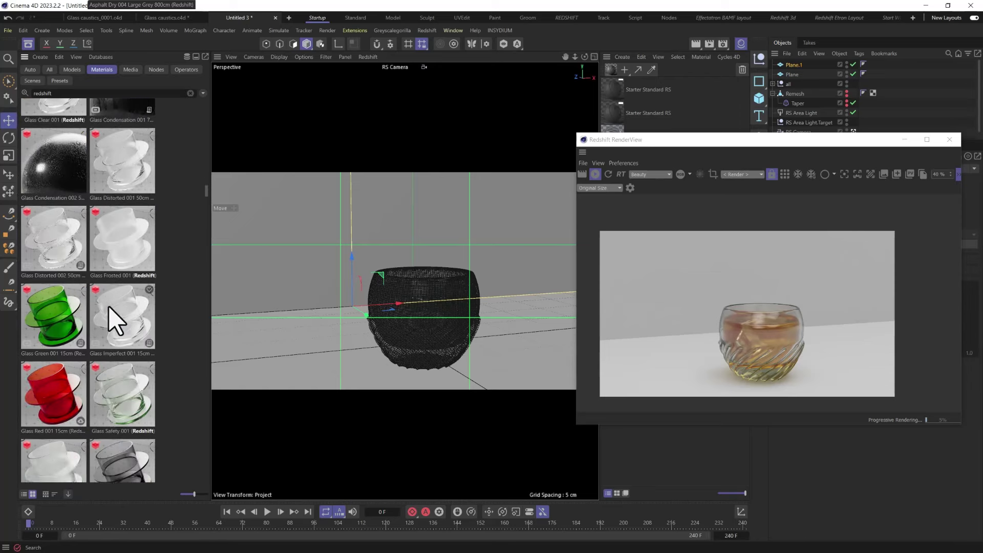
{"action": "scroll", "coordinate": [111, 320], "scroll_direction": "down", "scroll_amount": 6}
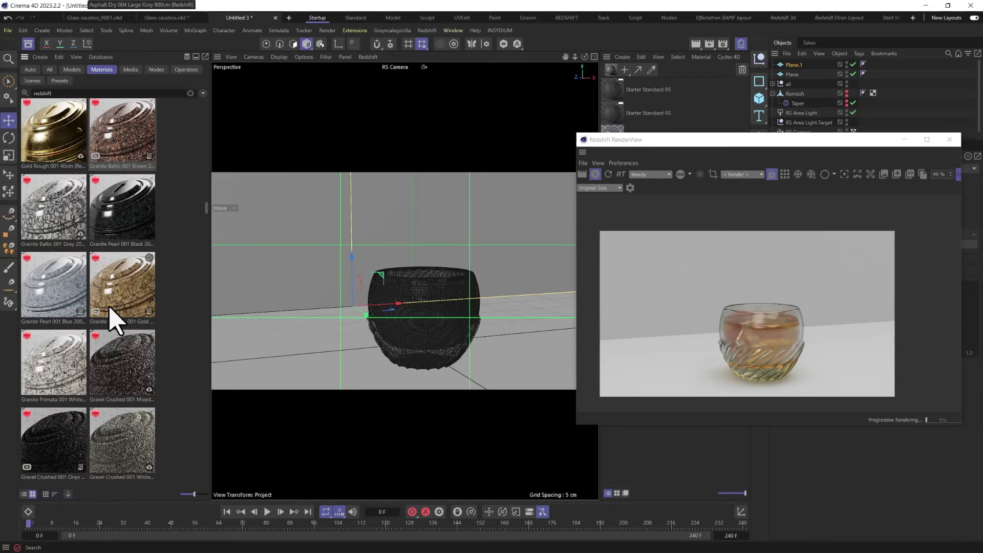
{"action": "scroll", "coordinate": [110, 320], "scroll_direction": "down", "scroll_amount": 15}
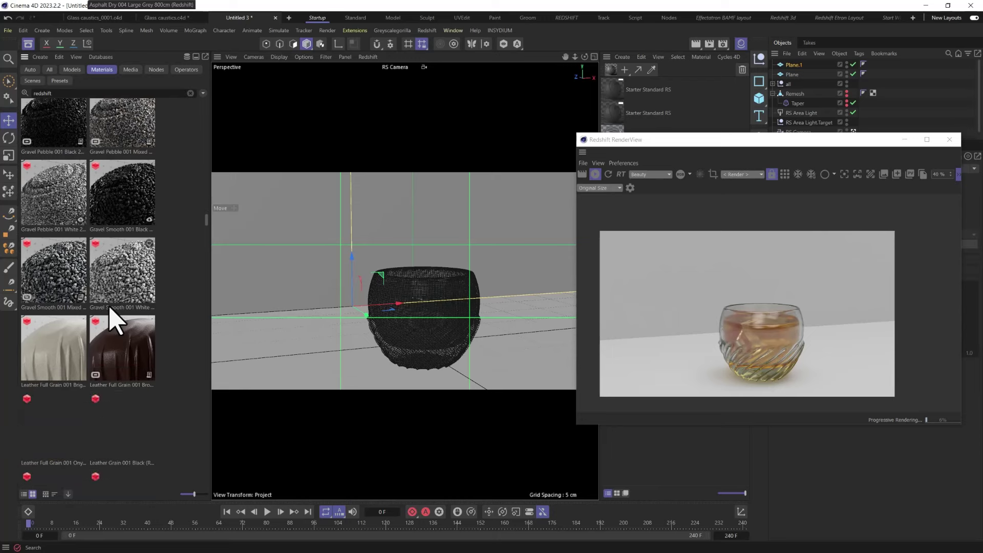
{"action": "scroll", "coordinate": [117, 287], "scroll_direction": "down", "scroll_amount": 15}
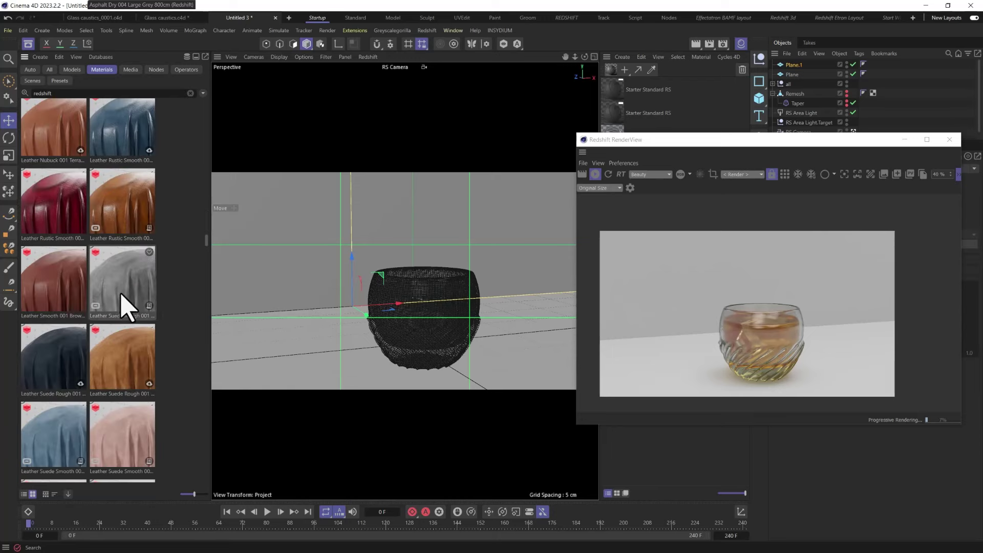
{"action": "scroll", "coordinate": [122, 296], "scroll_direction": "down", "scroll_amount": 20}
{"action": "scroll", "coordinate": [123, 317], "scroll_direction": "down", "scroll_amount": 15}
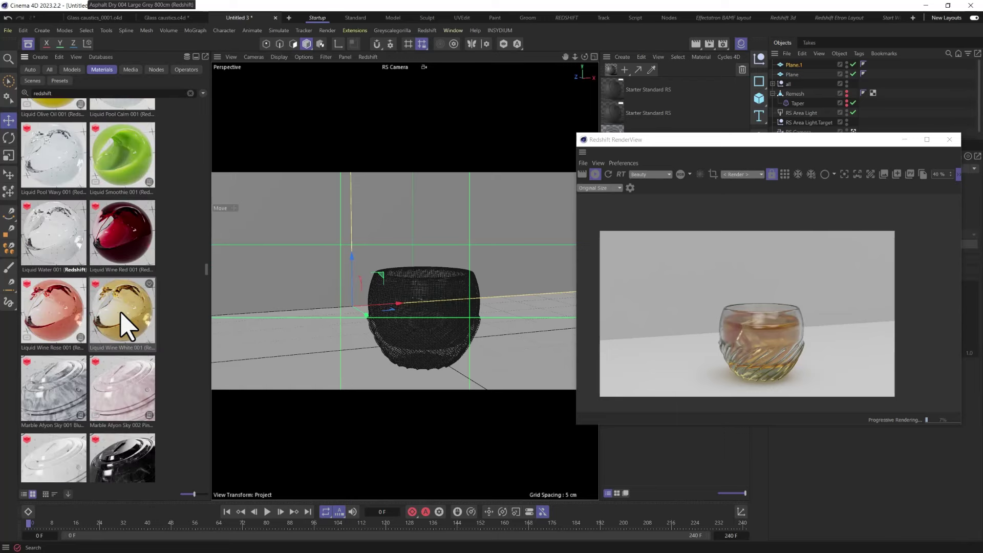
{"action": "scroll", "coordinate": [125, 320], "scroll_direction": "down", "scroll_amount": 15}
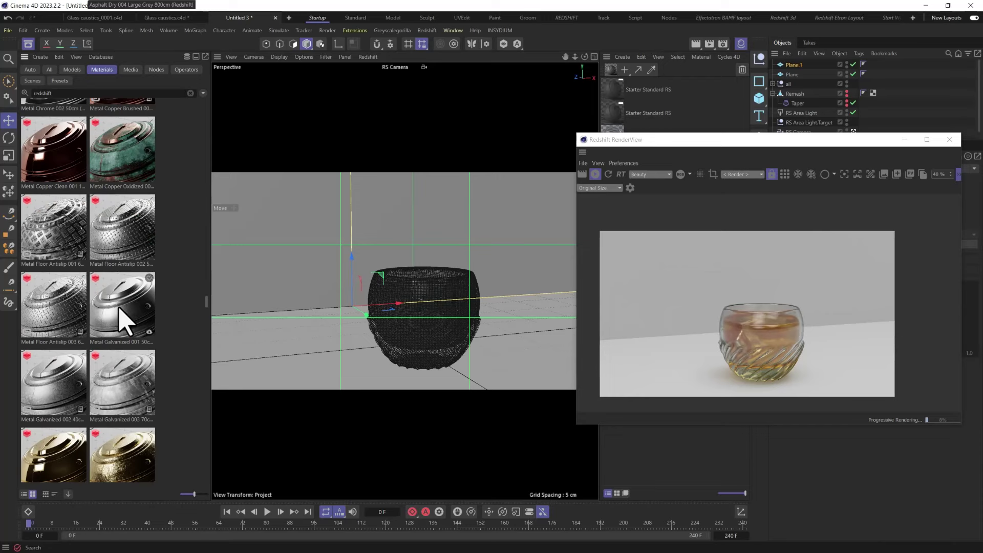
{"action": "scroll", "coordinate": [123, 322], "scroll_direction": "down", "scroll_amount": 15}
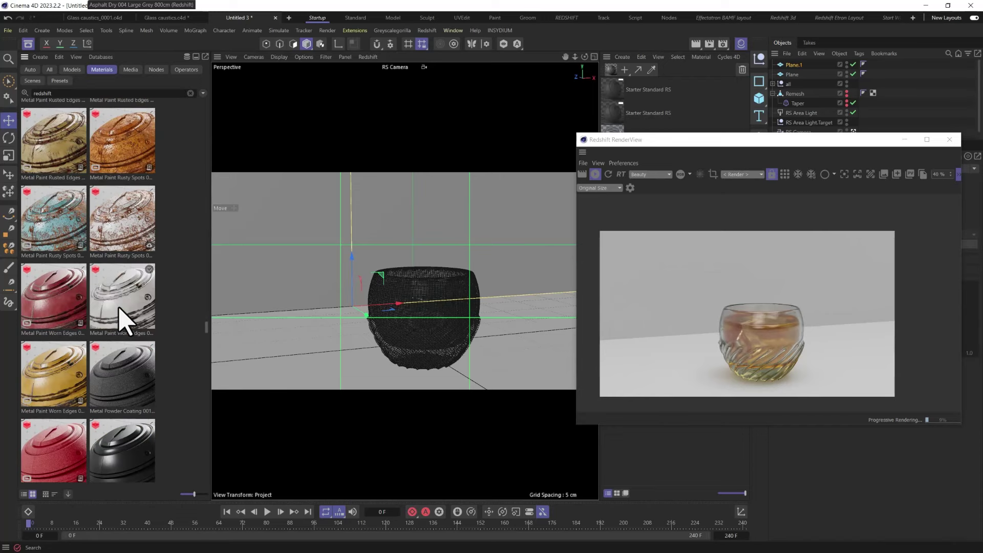
{"action": "scroll", "coordinate": [123, 318], "scroll_direction": "down", "scroll_amount": 3}
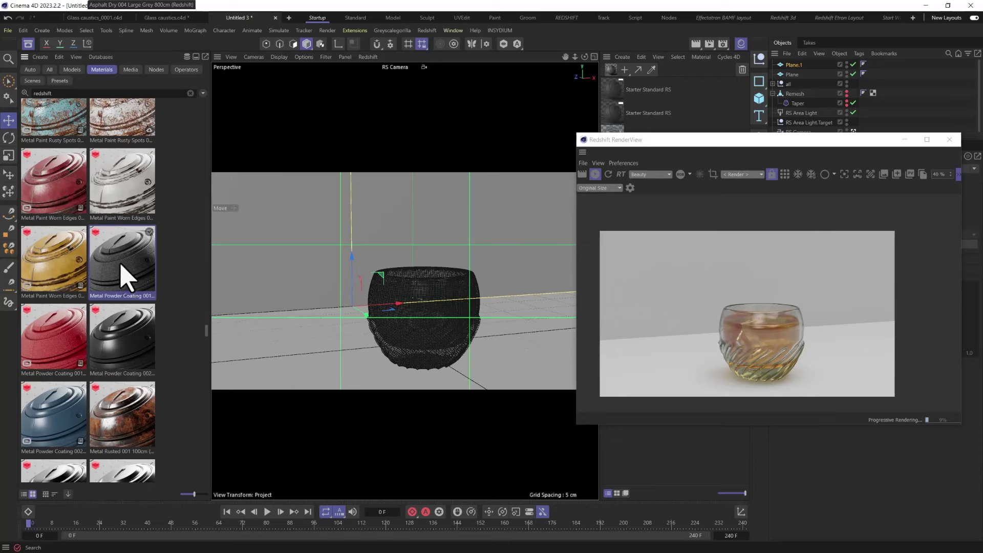
{"action": "left_click_drag", "start_coordinate": [126, 277], "coordinate": [319, 357]}
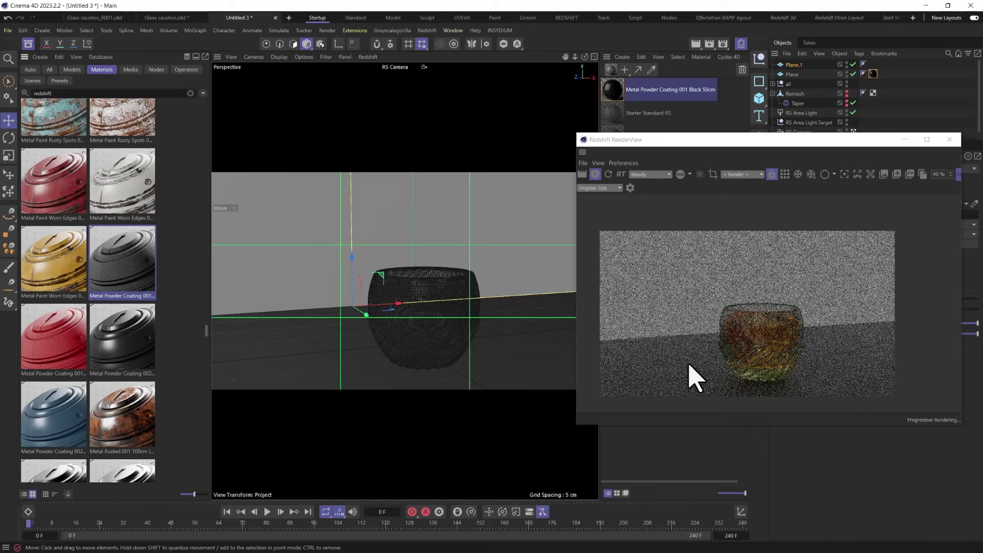
Step: Find the Plaster Trowel 001 Grey 300cm material among the plaster materials and apply it to the upright back wall plane
{"action": "scroll", "coordinate": [111, 317], "scroll_direction": "down", "scroll_amount": 10}
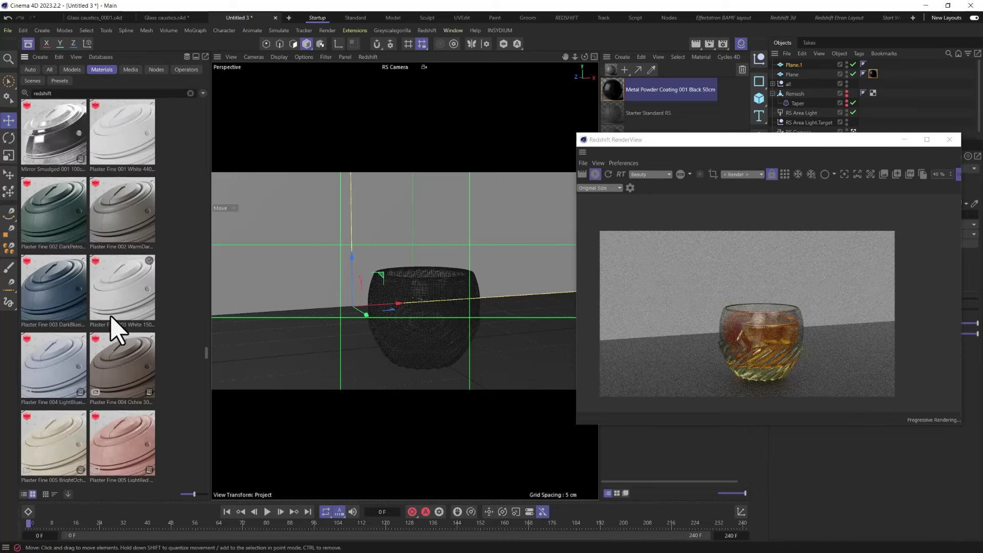
{"action": "scroll", "coordinate": [112, 318], "scroll_direction": "down", "scroll_amount": 10}
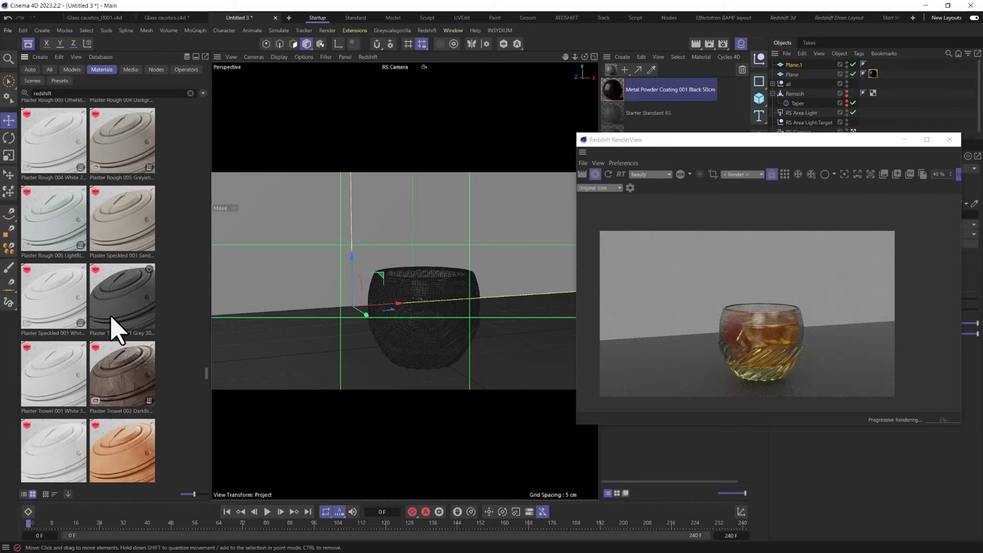
{"action": "left_click", "coordinate": [126, 320]}
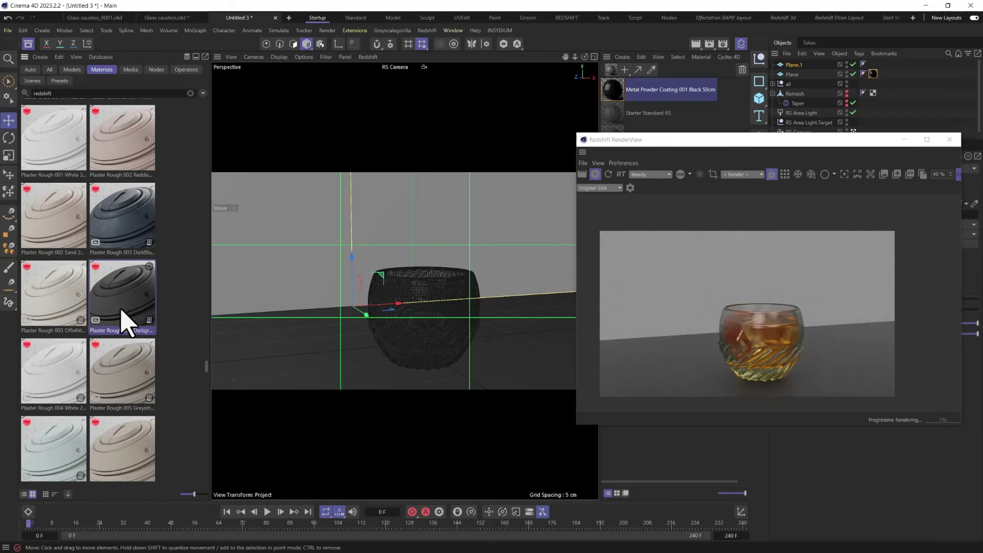
{"action": "left_click_drag", "start_coordinate": [117, 295], "coordinate": [340, 367]}
{"action": "left_click_drag", "start_coordinate": [129, 293], "coordinate": [105, 307]}
{"action": "scroll", "coordinate": [109, 317], "scroll_direction": "down", "scroll_amount": 3}
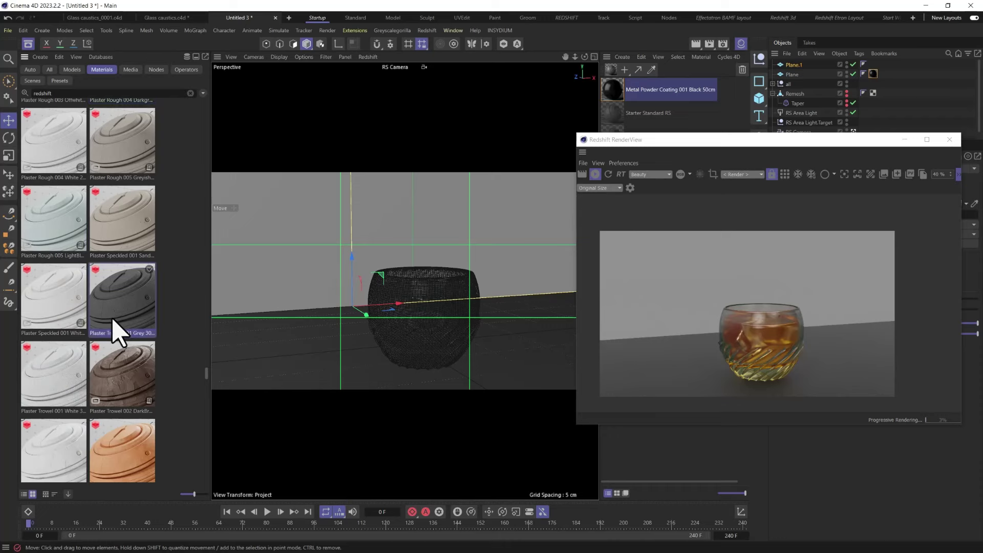
{"action": "left_click_drag", "start_coordinate": [106, 308], "coordinate": [278, 223]}
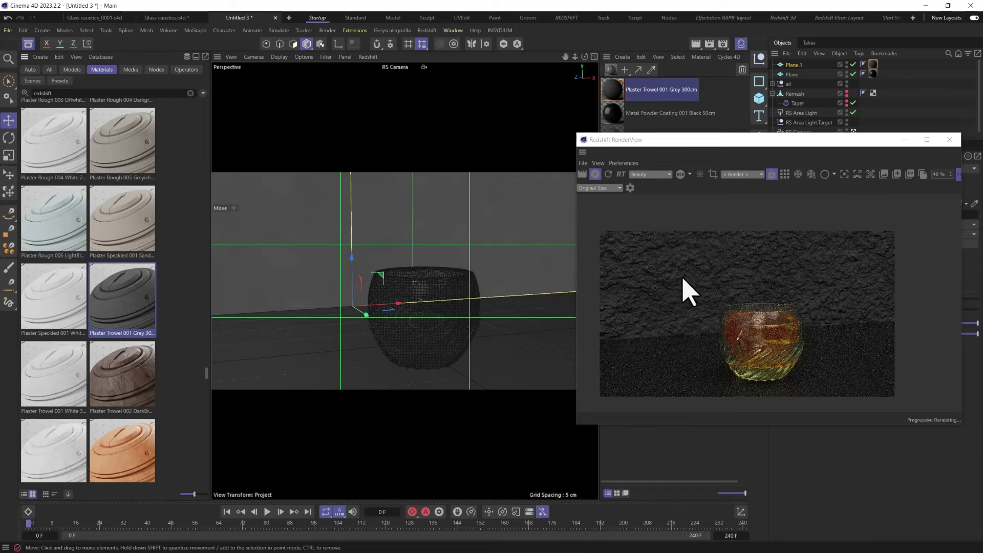
Step: Set Tiles U and Tiles V to 10 on the back wall's Plaster Trowel material tag
{"action": "left_click_drag", "start_coordinate": [715, 147], "coordinate": [286, 125]}
{"action": "left_click", "coordinate": [621, 93]}
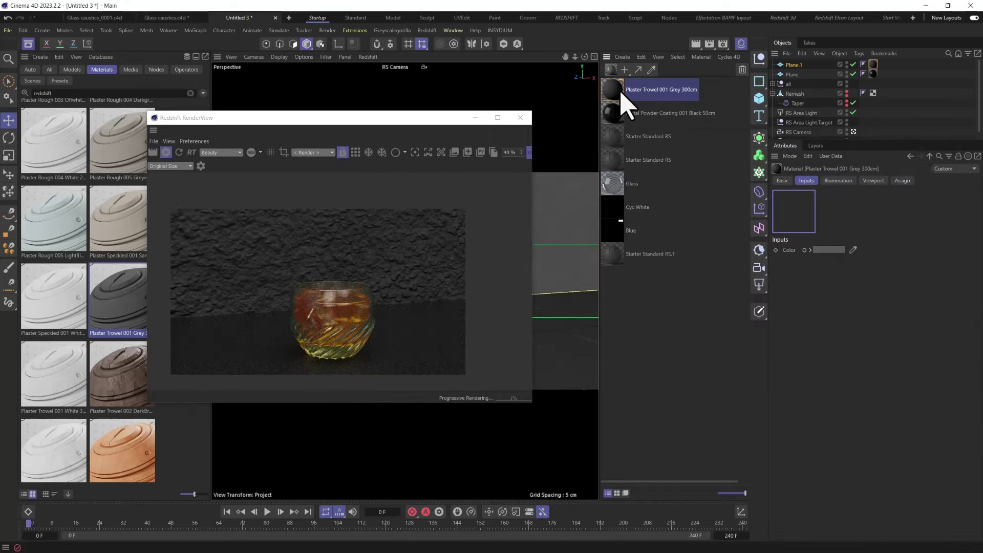
{"action": "left_click", "coordinate": [874, 64]}
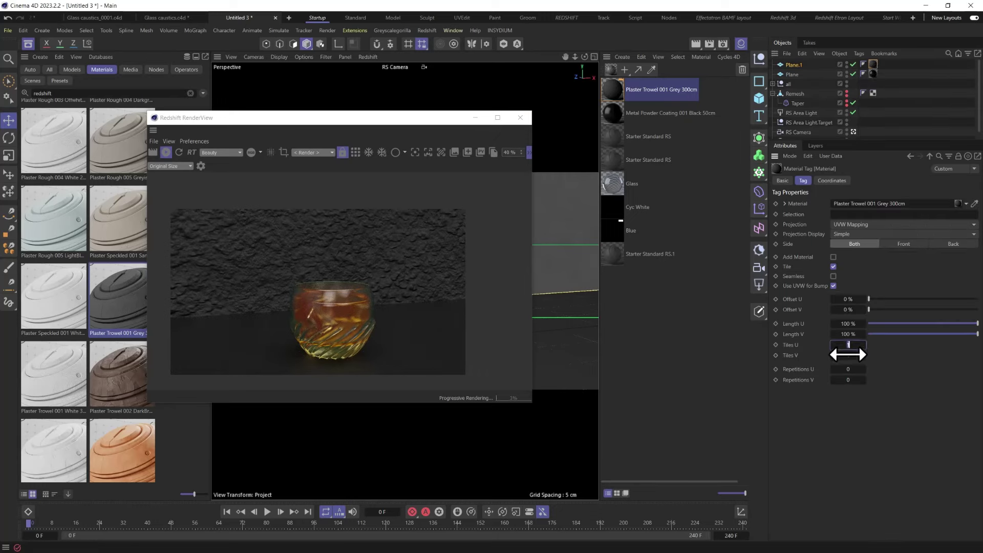
{"action": "type", "text": "10"}
{"action": "key", "text": "Tab"}
{"action": "type", "text": "10"}
{"action": "key", "text": "Return"}
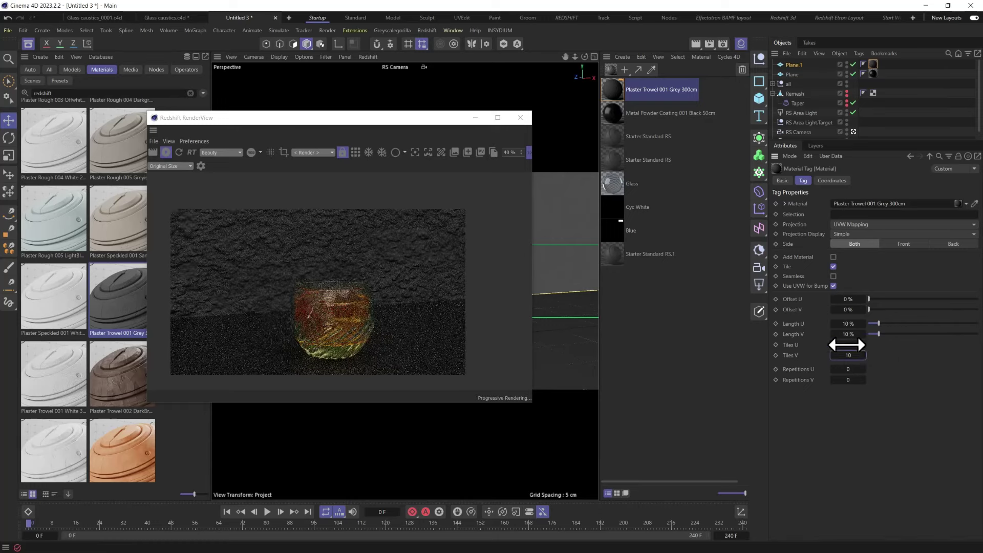
Step: Open the Plaster Trowel 001 Grey 300cm material's node graph and show the attributes of its "change size in cm here" node
{"action": "double_click", "coordinate": [620, 91]}
{"action": "middle_click_drag", "start_coordinate": [456, 204], "coordinate": [550, 264]}
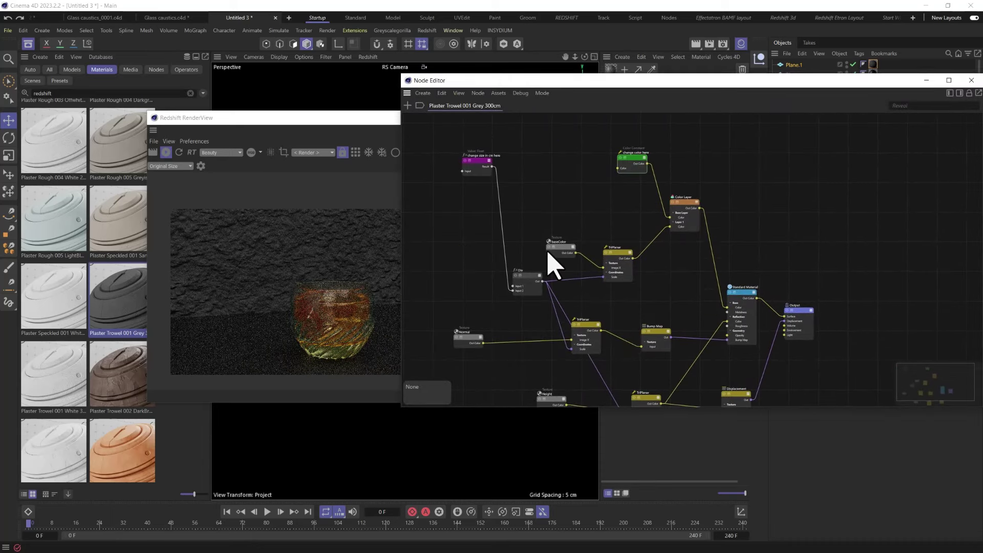
{"action": "left_click", "coordinate": [474, 163]}
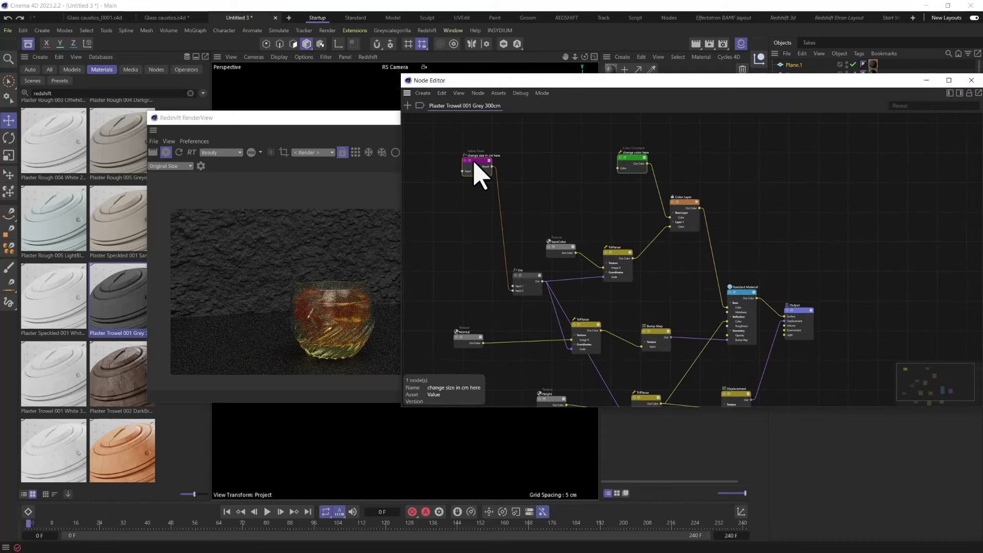
{"action": "left_click_drag", "start_coordinate": [474, 164], "coordinate": [483, 261]}
{"action": "scroll", "coordinate": [484, 261], "scroll_direction": "up", "scroll_amount": 2}
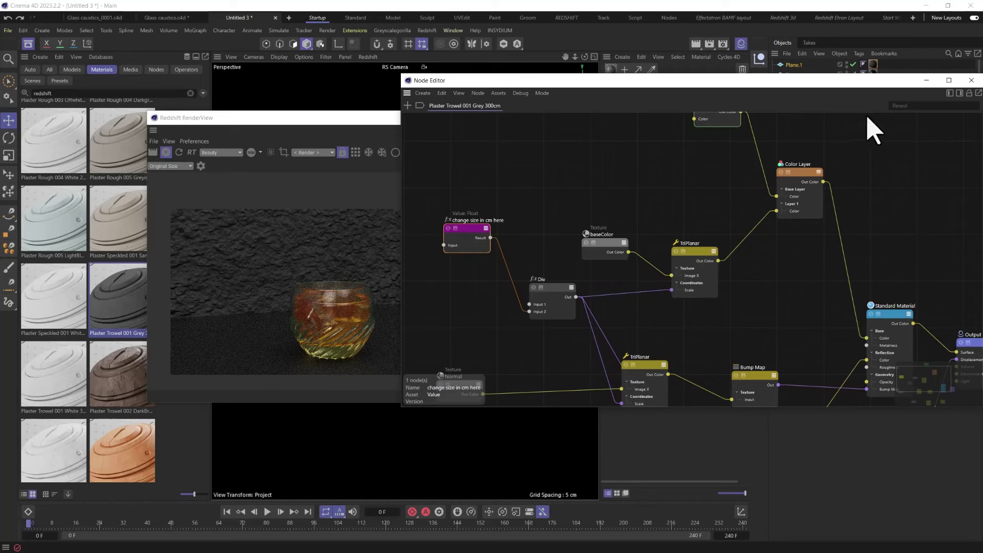
{"action": "left_click", "coordinate": [959, 92]}
{"action": "left_click_drag", "start_coordinate": [316, 123], "coordinate": [165, 118]}
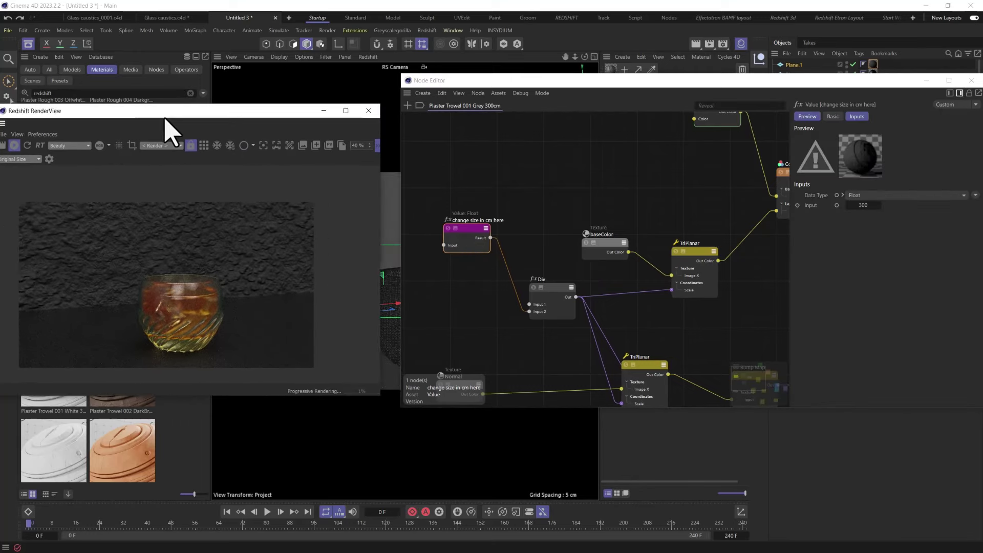
Step: Set the Input value of the plaster material's size node to 15
{"action": "double_click", "coordinate": [870, 205]}
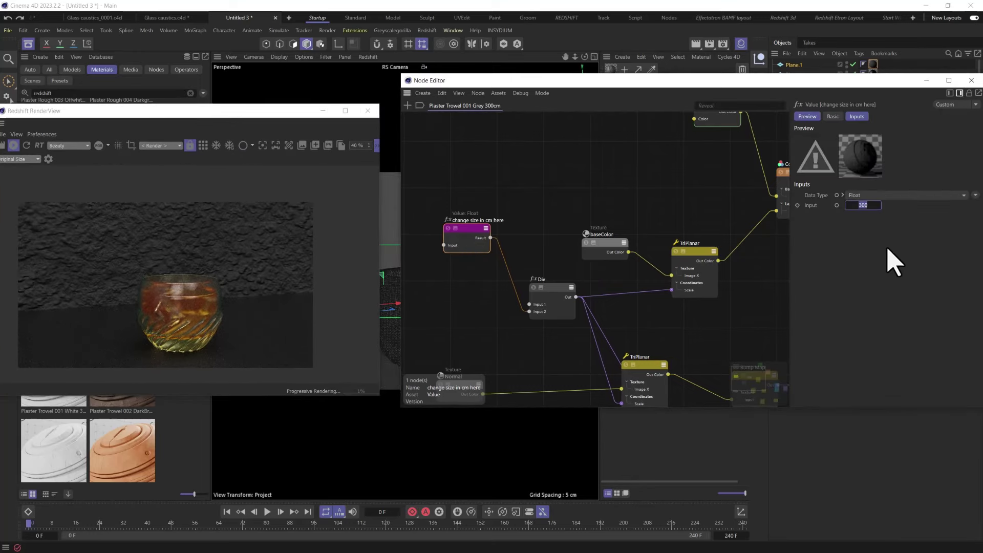
{"action": "key", "text": "Return"}
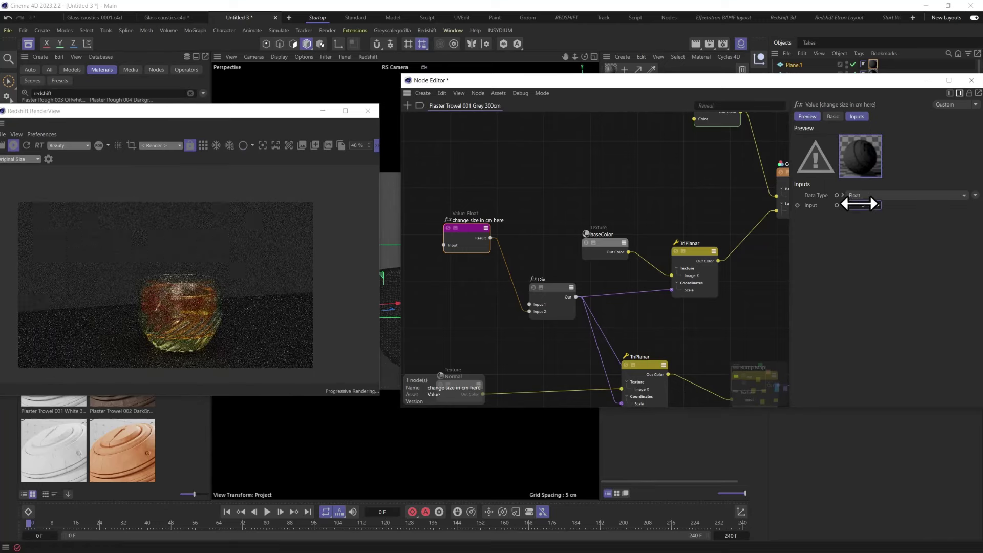
{"action": "type", "text": "0"}
{"action": "key", "text": "Return"}
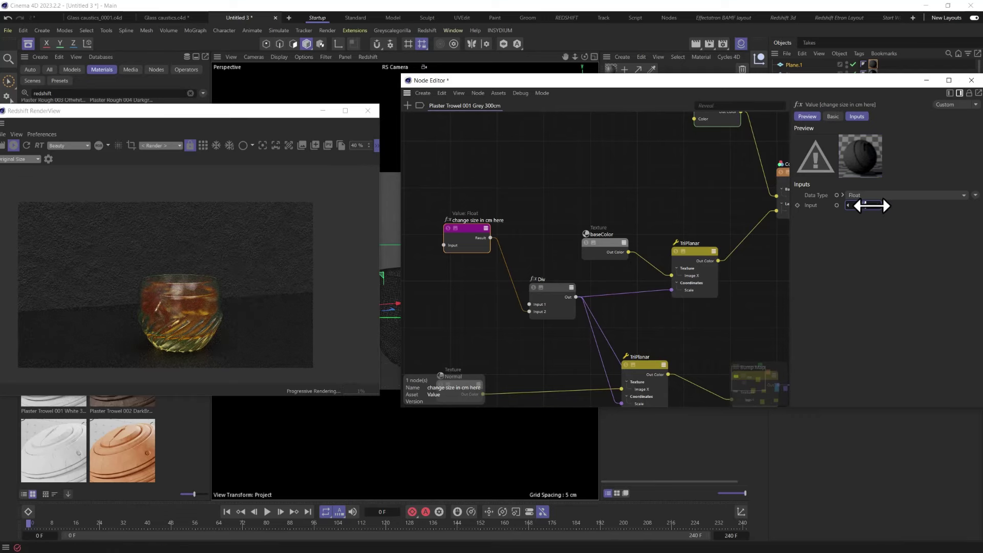
{"action": "type", "text": "15"}
{"action": "key", "text": "Return"}
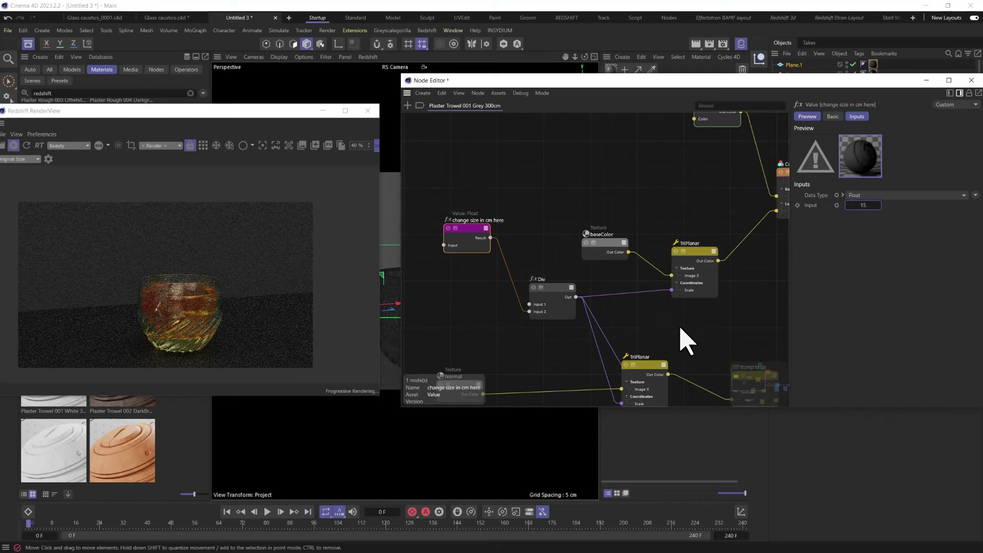
Step: Arrange the plaster material's nodes into a tidy layout and frame the whole graph
{"action": "scroll", "coordinate": [686, 342], "scroll_direction": "down", "scroll_amount": 6}
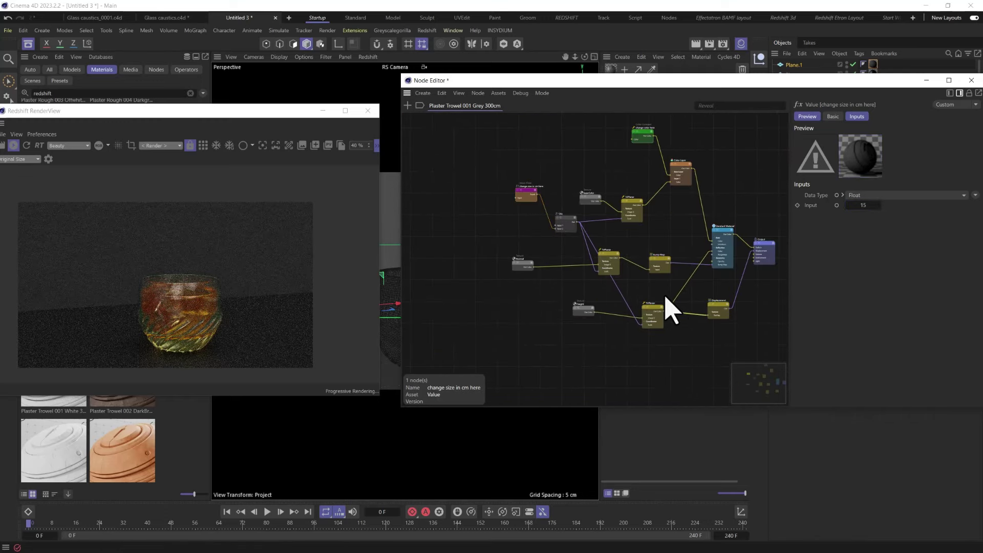
{"action": "scroll", "coordinate": [685, 264], "scroll_direction": "up", "scroll_amount": 5}
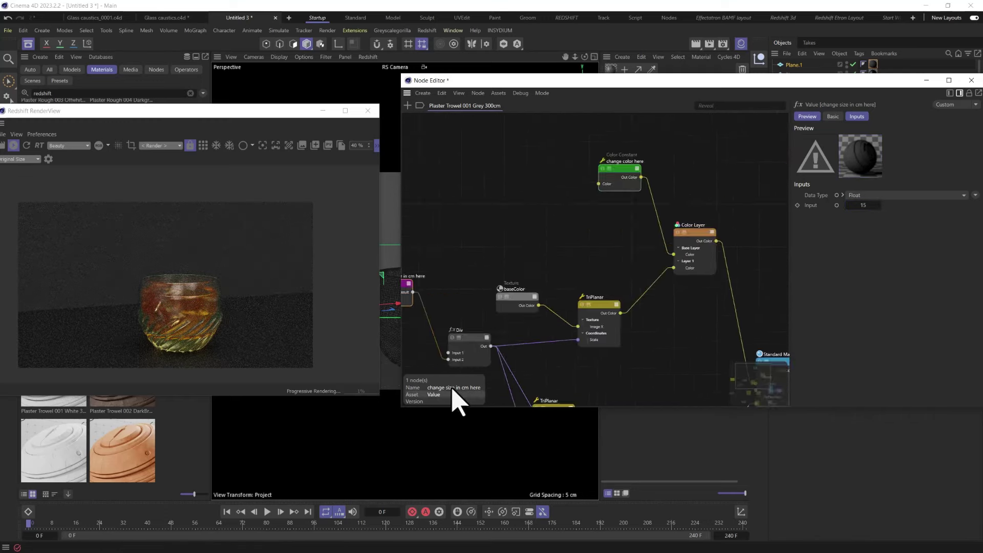
{"action": "scroll", "coordinate": [597, 344], "scroll_direction": "down", "scroll_amount": 6}
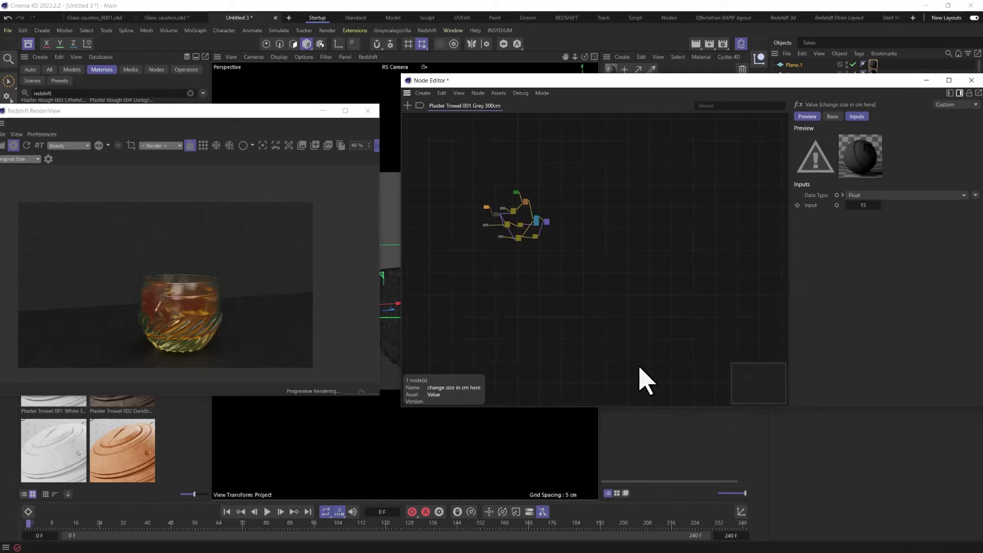
{"action": "key", "text": "h"}
{"action": "scroll", "coordinate": [585, 290], "scroll_direction": "up", "scroll_amount": 3}
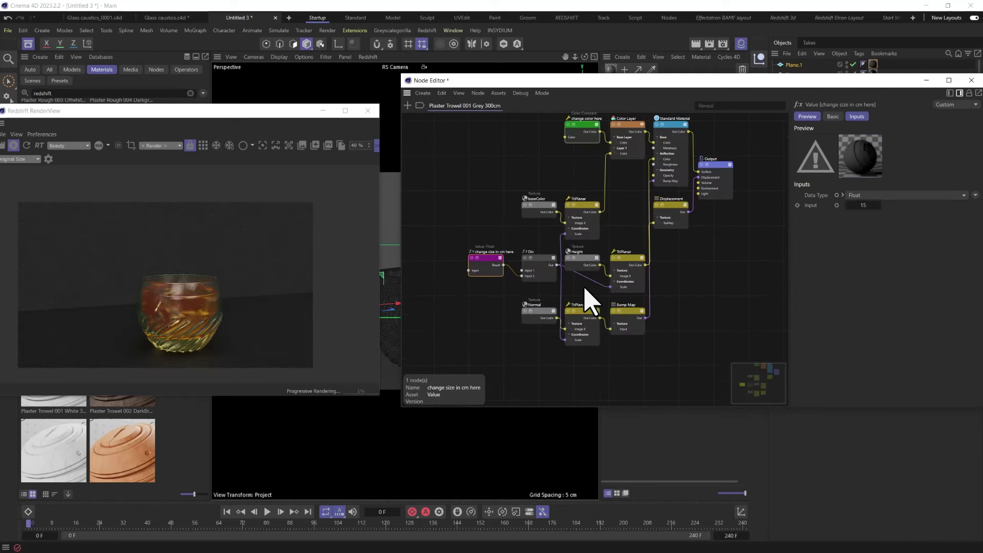
{"action": "scroll", "coordinate": [627, 276], "scroll_direction": "up", "scroll_amount": 2}
{"action": "scroll", "coordinate": [631, 277], "scroll_direction": "down", "scroll_amount": 5}
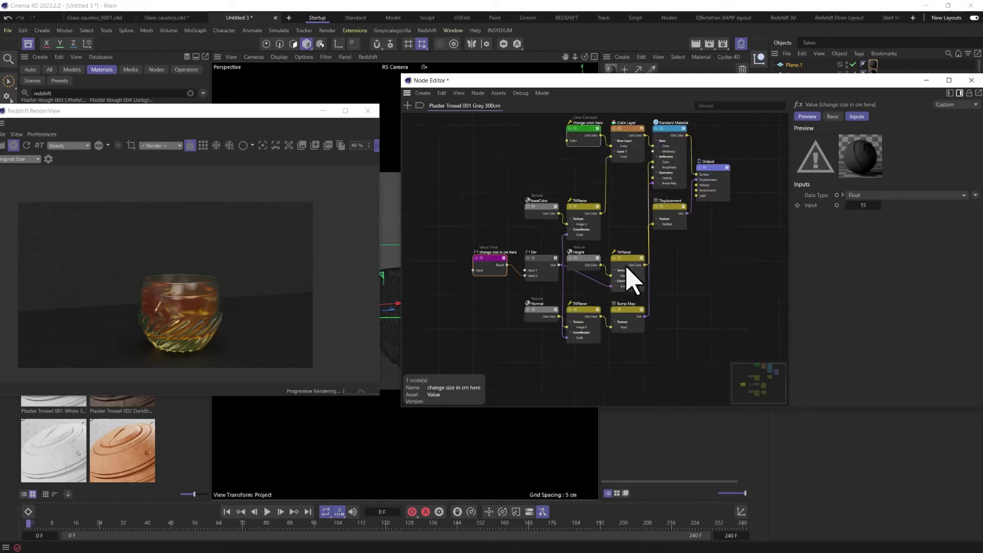
{"action": "left_click_drag", "start_coordinate": [768, 391], "coordinate": [776, 394]}
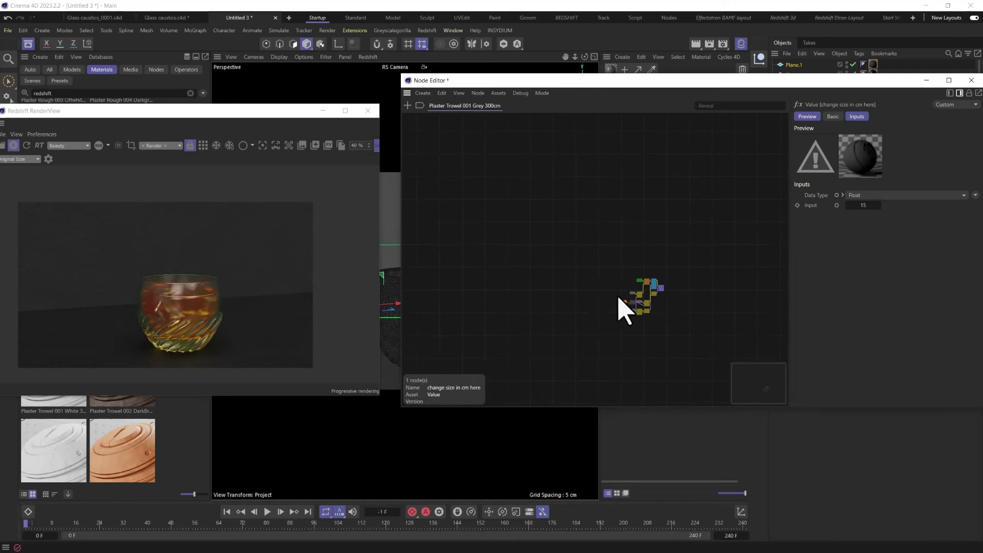
{"action": "key", "text": "f"}
{"action": "key", "text": "h"}
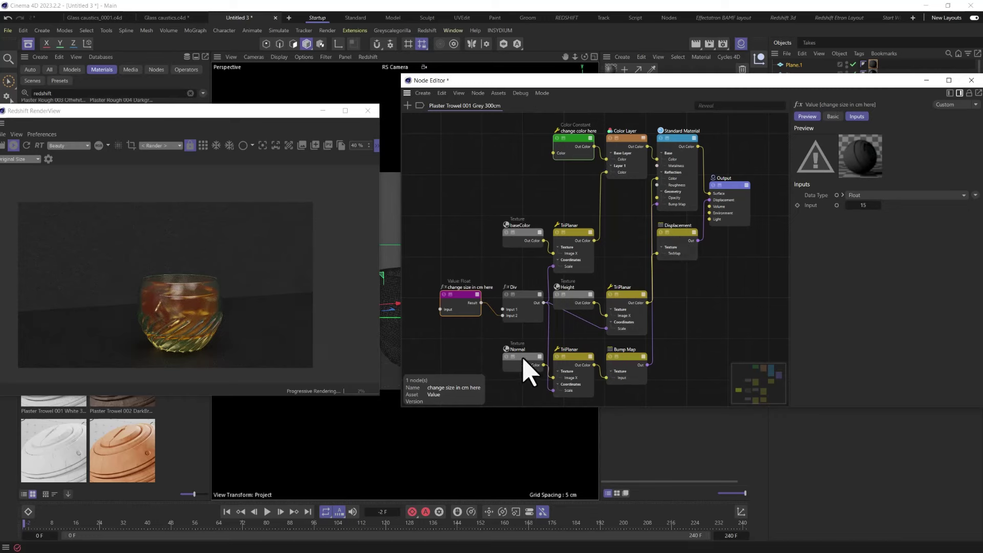
Step: Set the Height Scale of the plaster material's Bump Map node to 1 and close the Node Editor
{"action": "left_click", "coordinate": [576, 373]}
{"action": "left_click", "coordinate": [632, 369]}
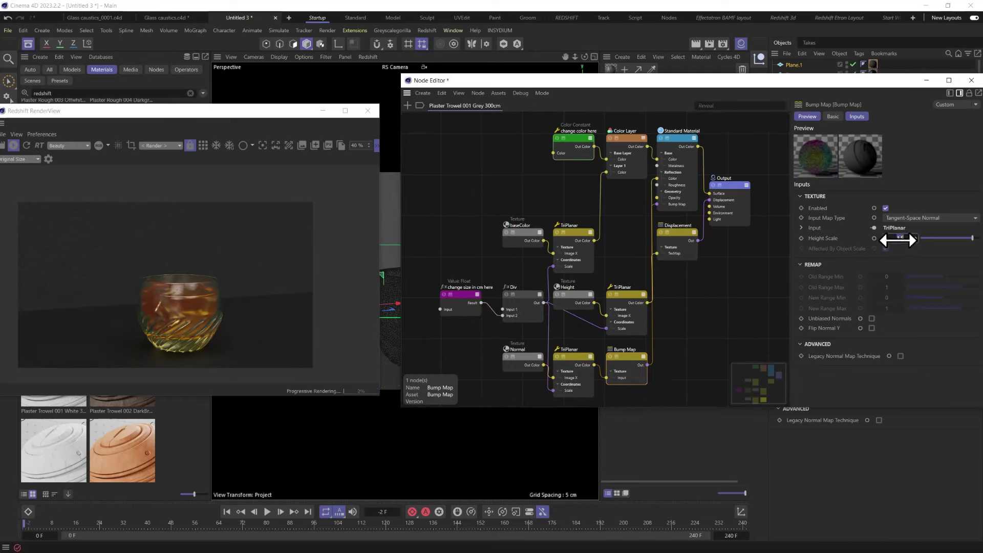
{"action": "type", "text": "1"}
{"action": "key", "text": "Return"}
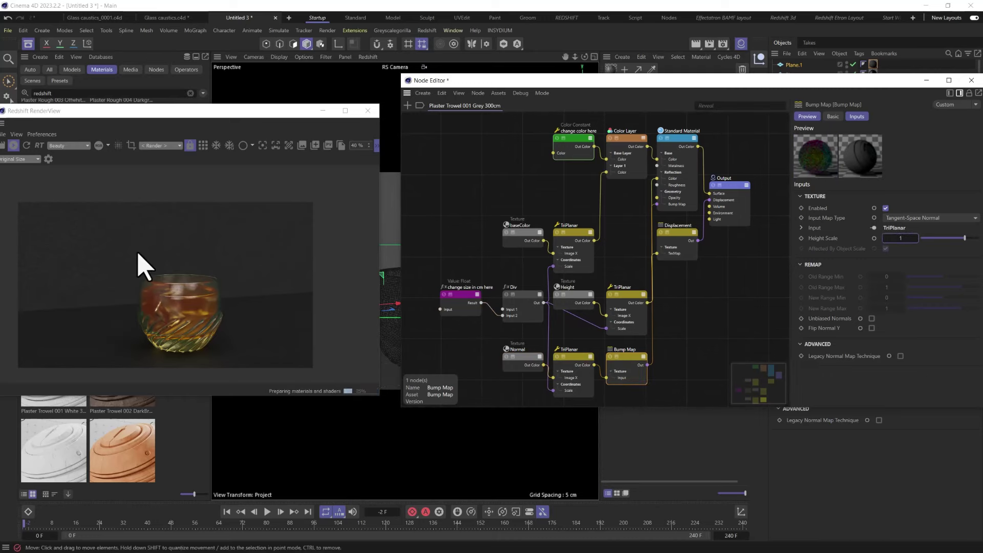
{"action": "left_click", "coordinate": [971, 80]}
Step: Find the Slate Raw 001 Onyx 200cm material in the asset library and use it to replace the floor plane's material
{"action": "left_click_drag", "start_coordinate": [237, 111], "coordinate": [672, 95]}
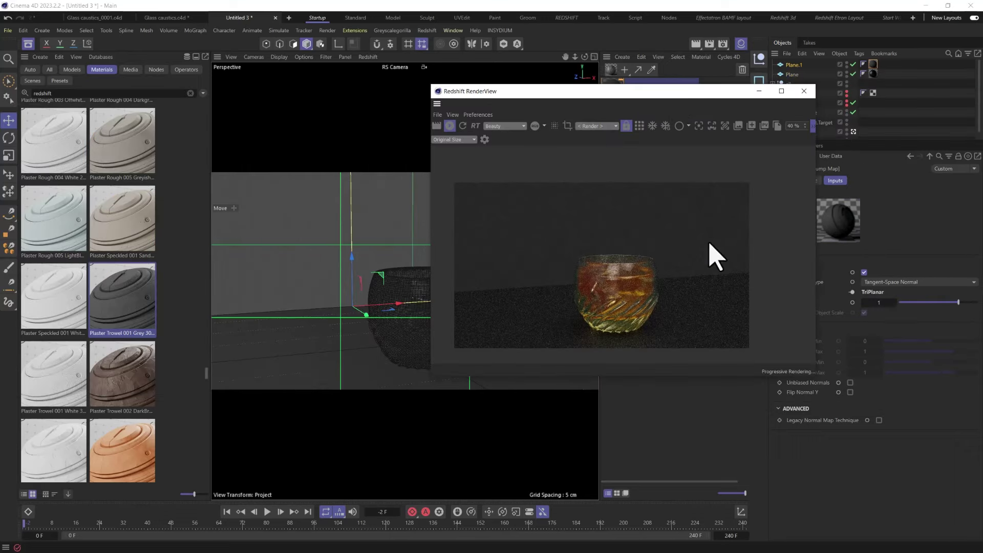
{"action": "scroll", "coordinate": [123, 305], "scroll_direction": "down", "scroll_amount": 10}
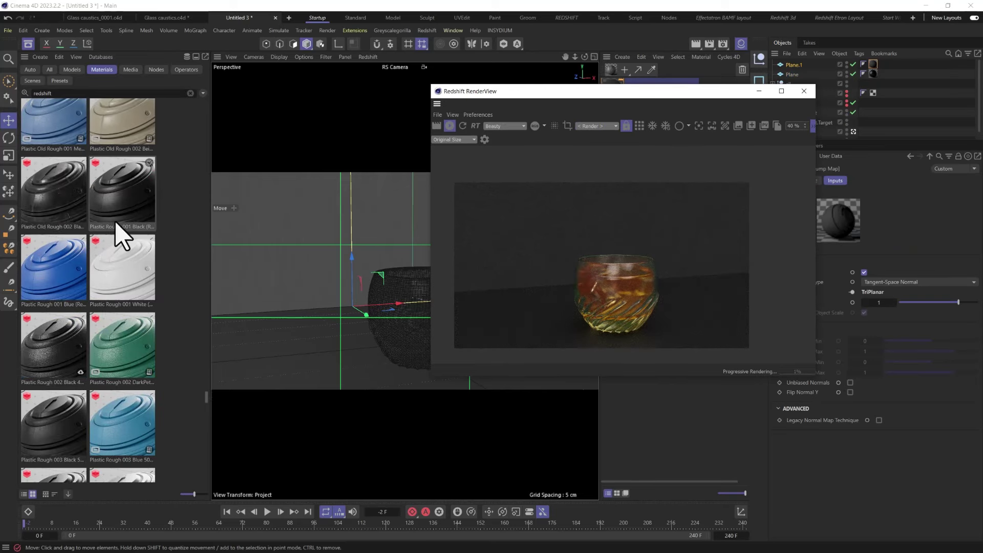
{"action": "scroll", "coordinate": [121, 286], "scroll_direction": "down", "scroll_amount": 3}
{"action": "scroll", "coordinate": [82, 256], "scroll_direction": "up", "scroll_amount": 4}
{"action": "scroll", "coordinate": [61, 256], "scroll_direction": "down", "scroll_amount": 5}
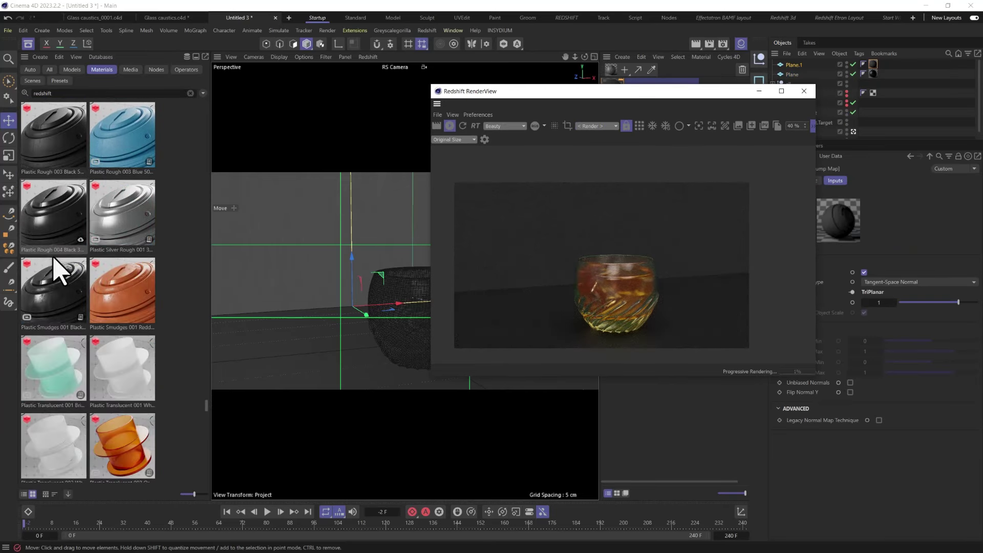
{"action": "scroll", "coordinate": [56, 267], "scroll_direction": "down", "scroll_amount": 8}
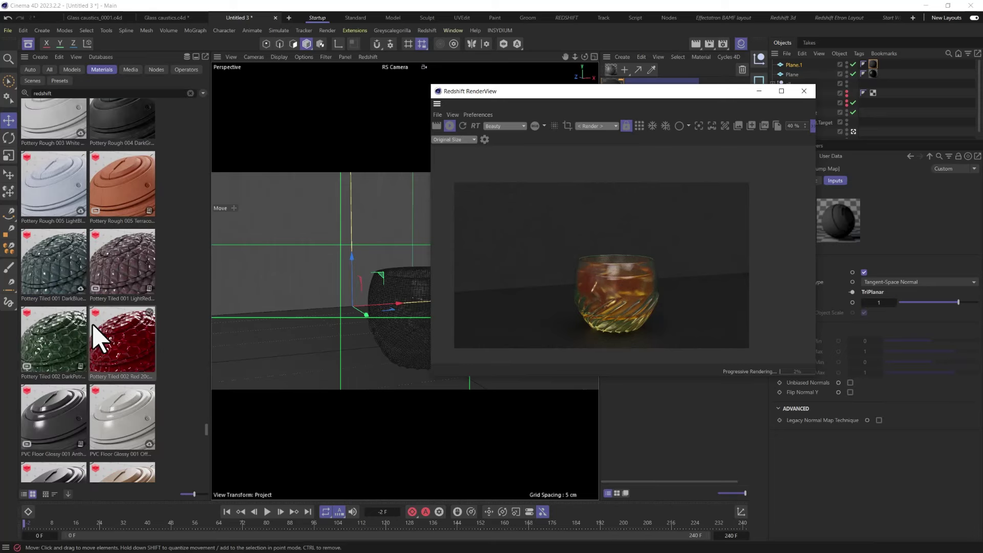
{"action": "scroll", "coordinate": [109, 325], "scroll_direction": "down", "scroll_amount": 6}
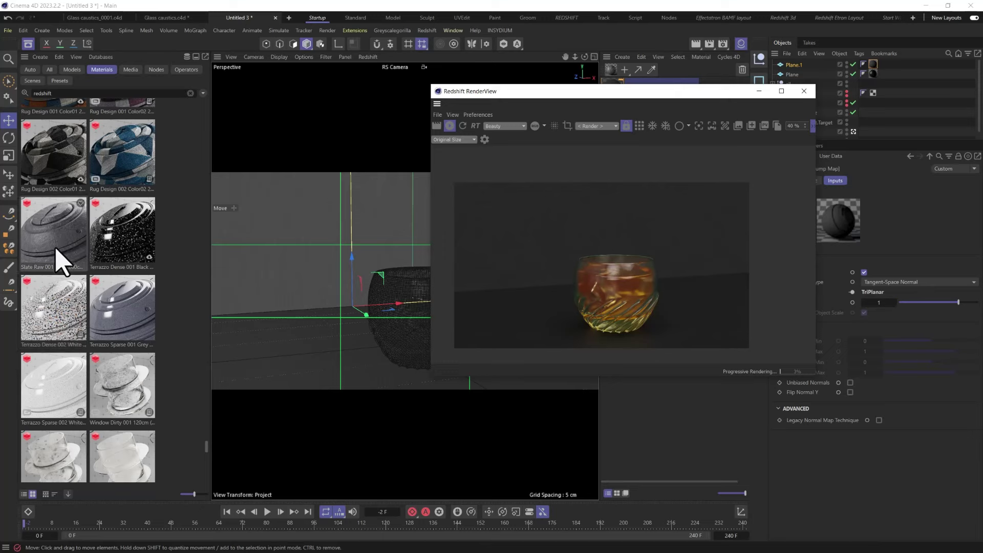
{"action": "left_click_drag", "start_coordinate": [57, 251], "coordinate": [873, 73]}
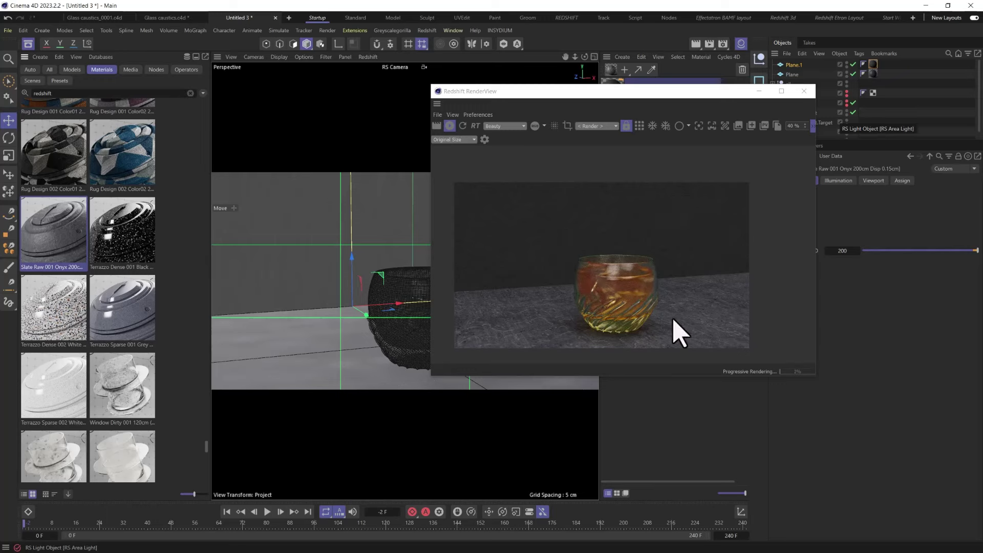
Step: Set size_in_cm of the Slate Raw 001 Onyx material to 15
{"action": "left_click_drag", "start_coordinate": [588, 97], "coordinate": [314, 83]}
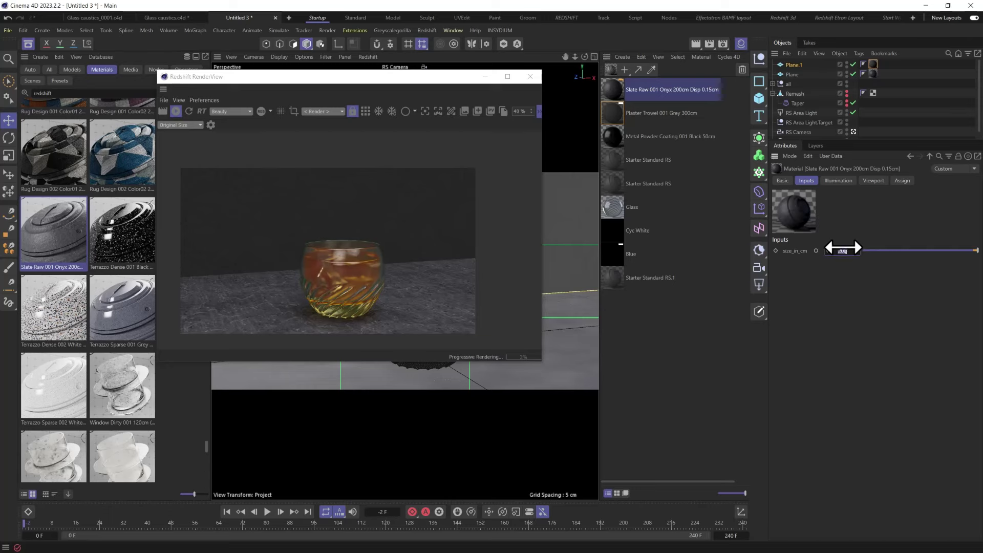
{"action": "type", "text": "15"}
{"action": "key", "text": "Return"}
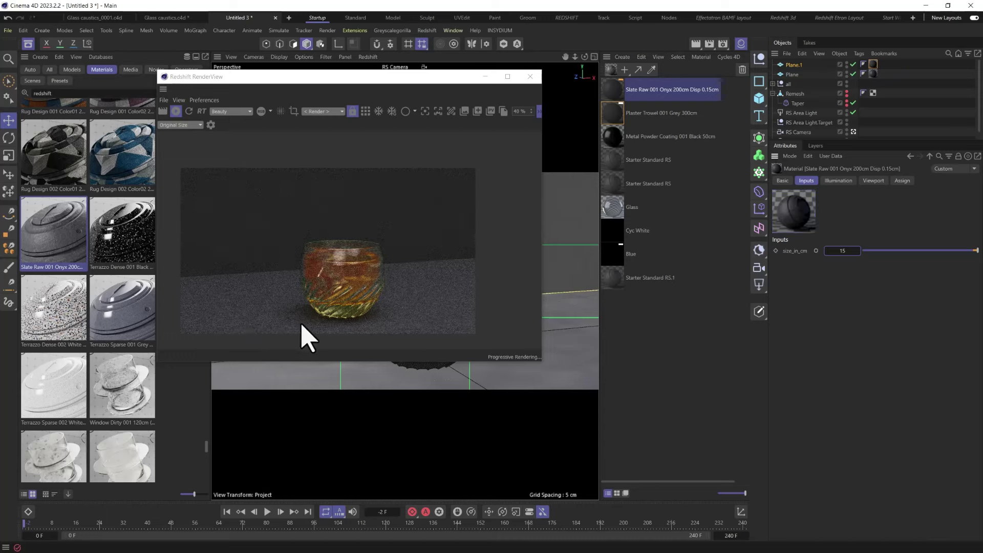
Step: Hide the asset library and delete the RS Area Light together with its target from the scene
{"action": "left_click", "coordinate": [29, 44]}
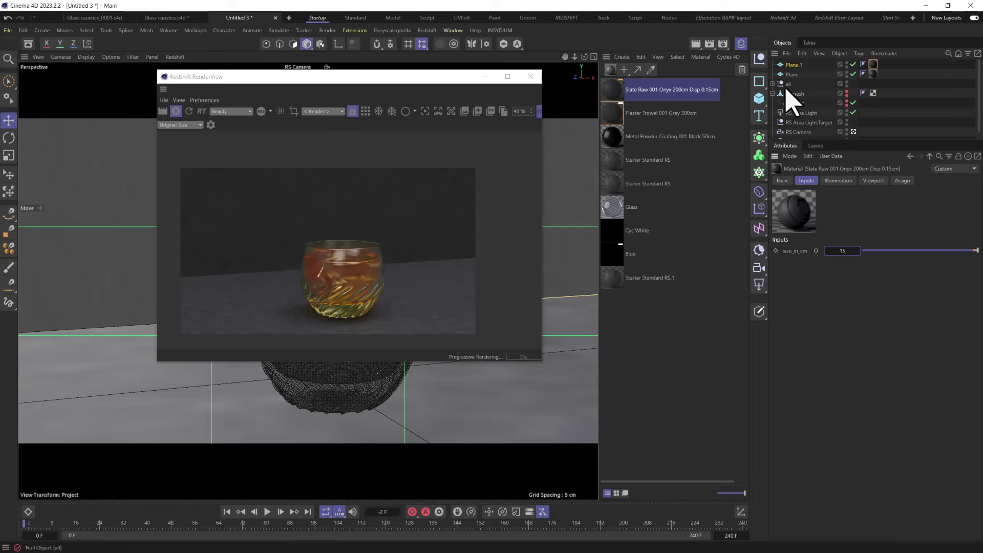
{"action": "left_click", "coordinate": [800, 113]}
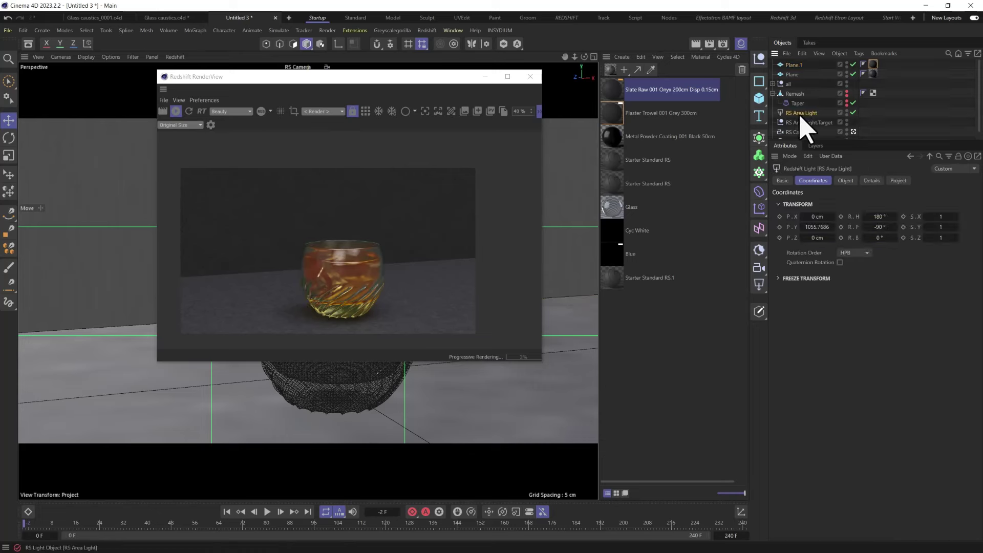
{"action": "key", "text": "Delete"}
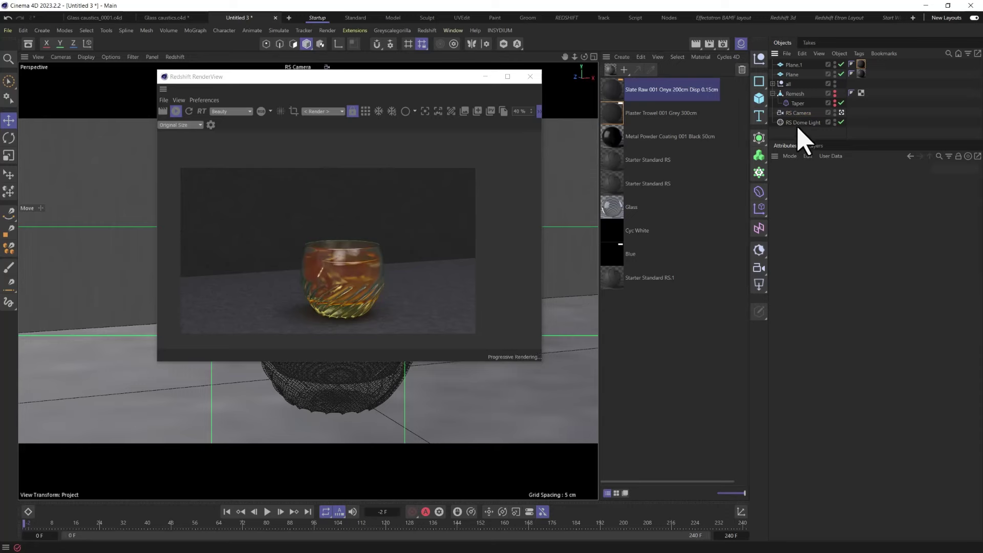
Step: Select the RS Dome Light, reopen the asset library and list only media matching "hdri"
{"action": "left_click", "coordinate": [801, 123]}
{"action": "left_click_drag", "start_coordinate": [384, 82], "coordinate": [674, 91]}
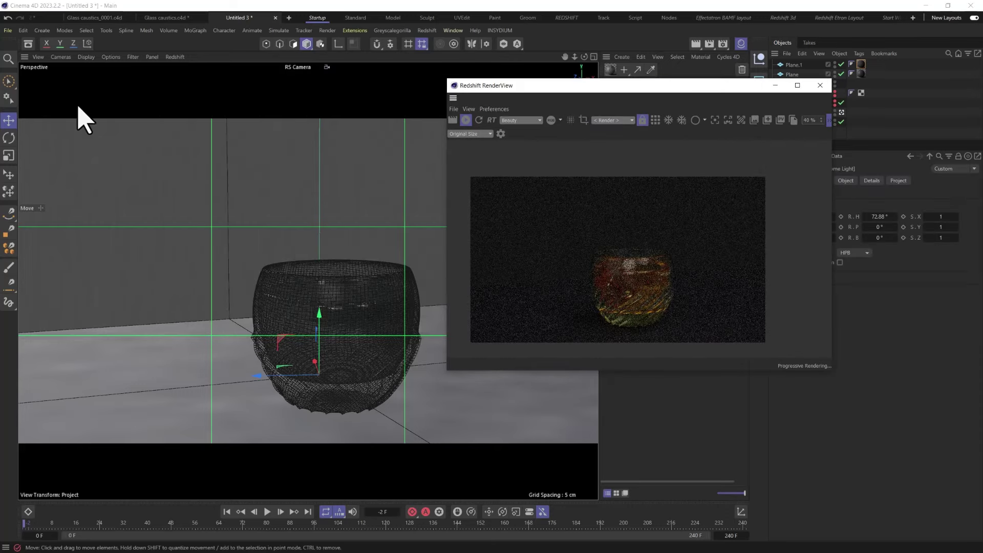
{"action": "left_click", "coordinate": [28, 44]}
{"action": "double_click", "coordinate": [61, 93]}
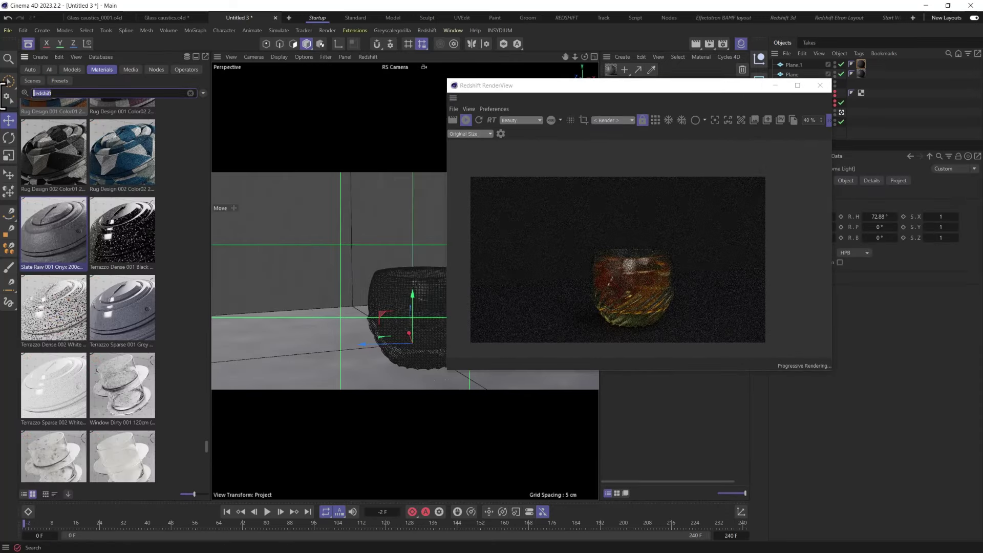
{"action": "type", "text": "hdri"}
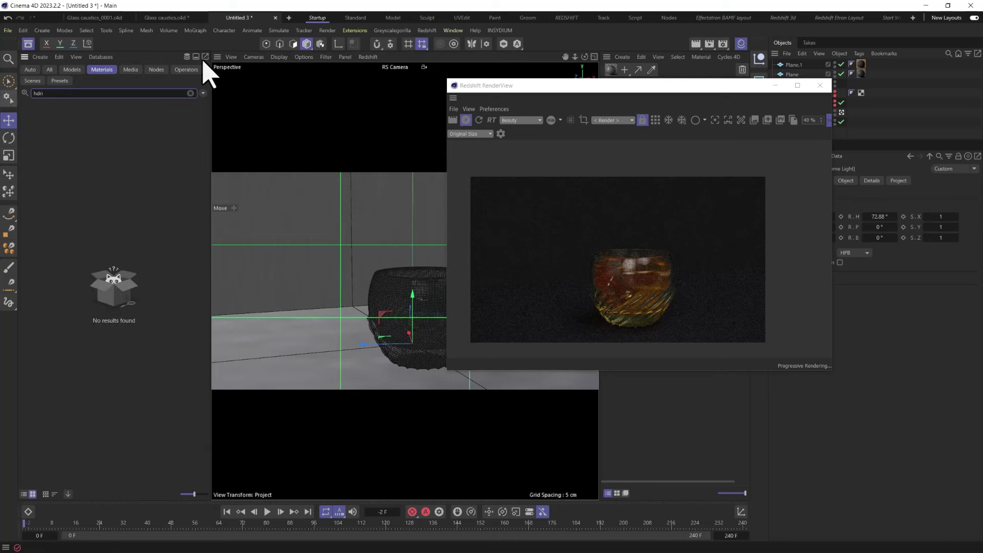
{"action": "left_click", "coordinate": [31, 71]}
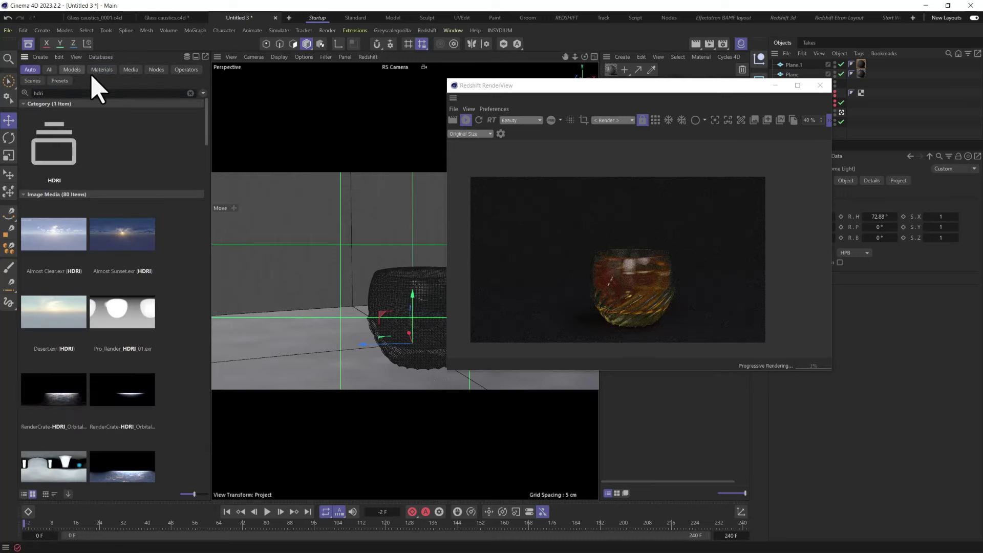
{"action": "left_click", "coordinate": [124, 73]}
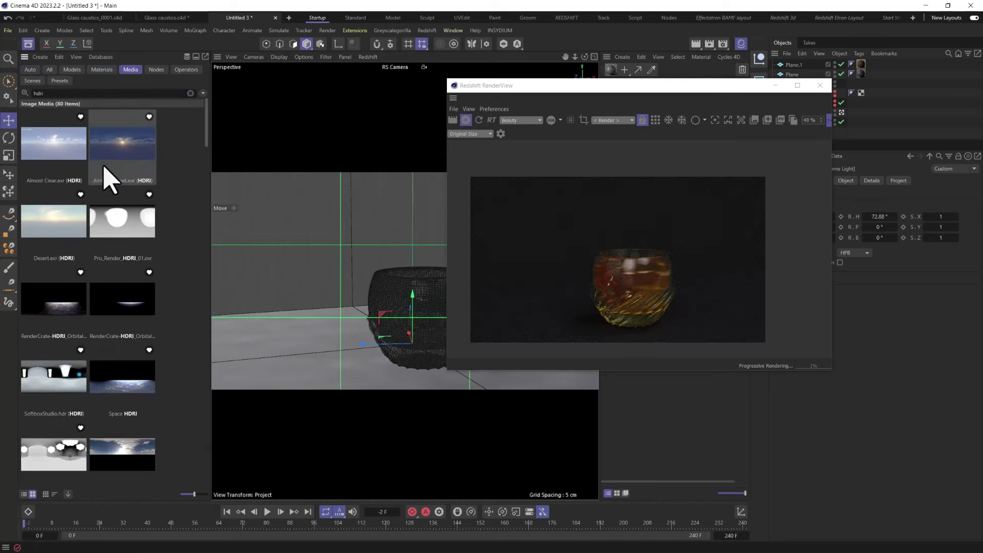
Step: Find newhdri_011.jpg among the hdri assets, assign it as the RS Dome Light's texture and hide the asset library
{"action": "scroll", "coordinate": [115, 230], "scroll_direction": "down", "scroll_amount": 5}
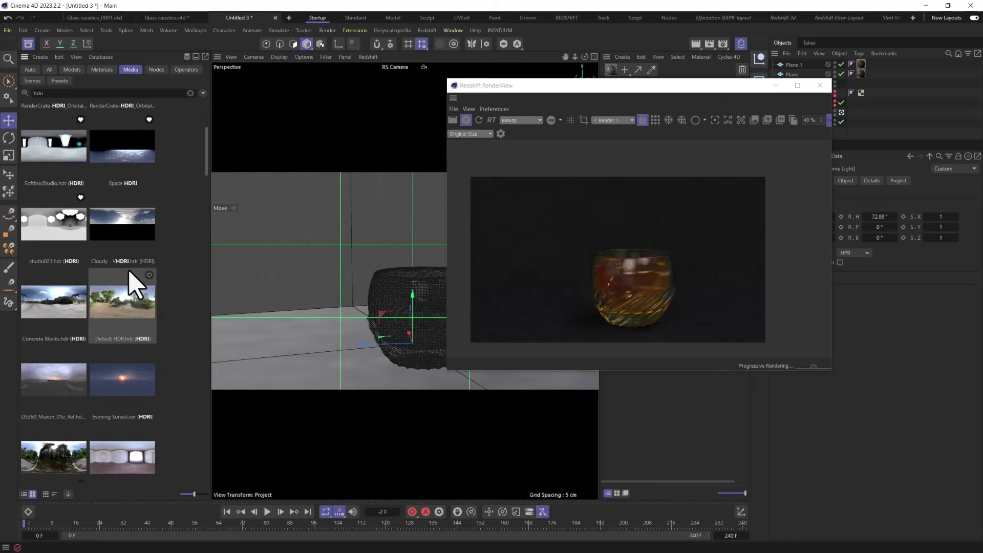
{"action": "scroll", "coordinate": [134, 281], "scroll_direction": "down", "scroll_amount": 3}
{"action": "scroll", "coordinate": [86, 369], "scroll_direction": "down", "scroll_amount": 3}
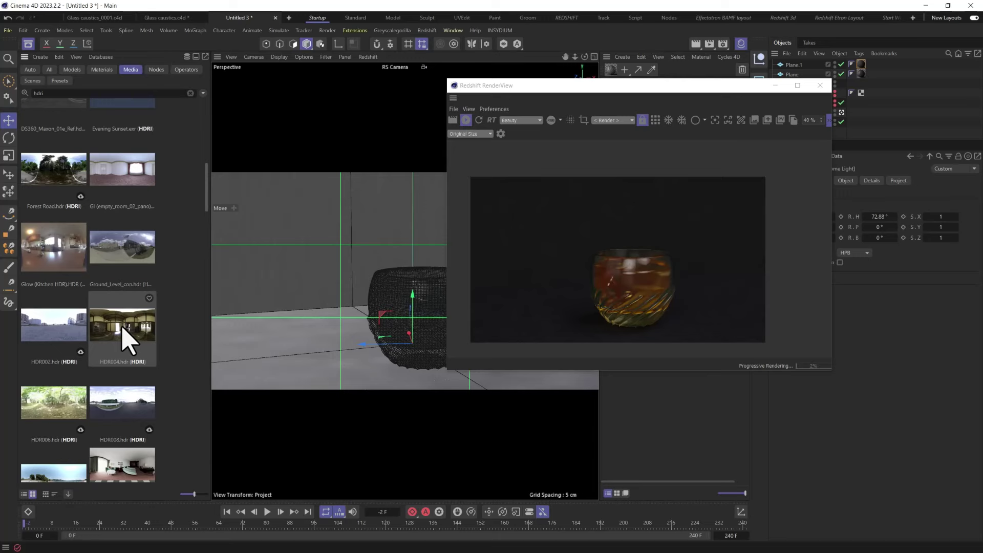
{"action": "scroll", "coordinate": [128, 354], "scroll_direction": "down", "scroll_amount": 12}
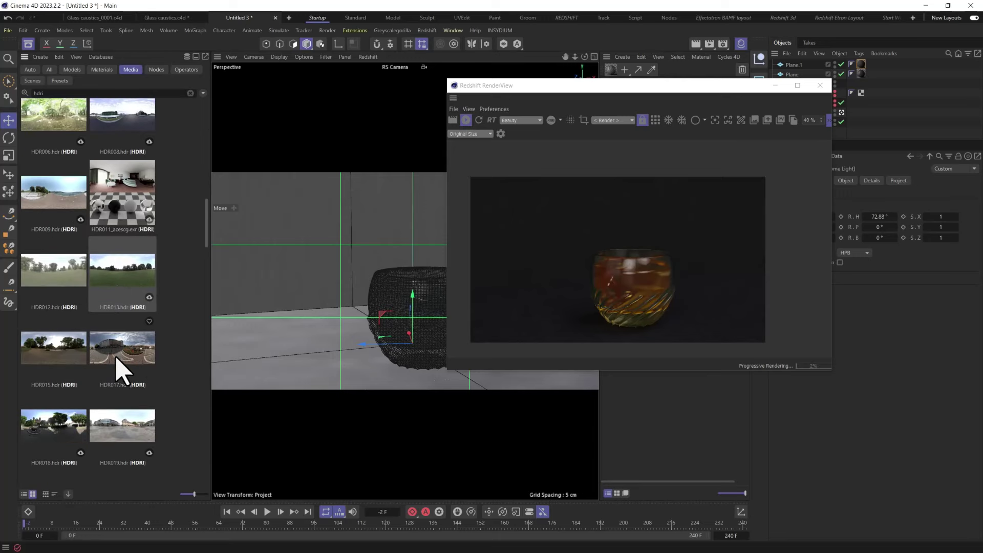
{"action": "scroll", "coordinate": [121, 370], "scroll_direction": "down", "scroll_amount": 10}
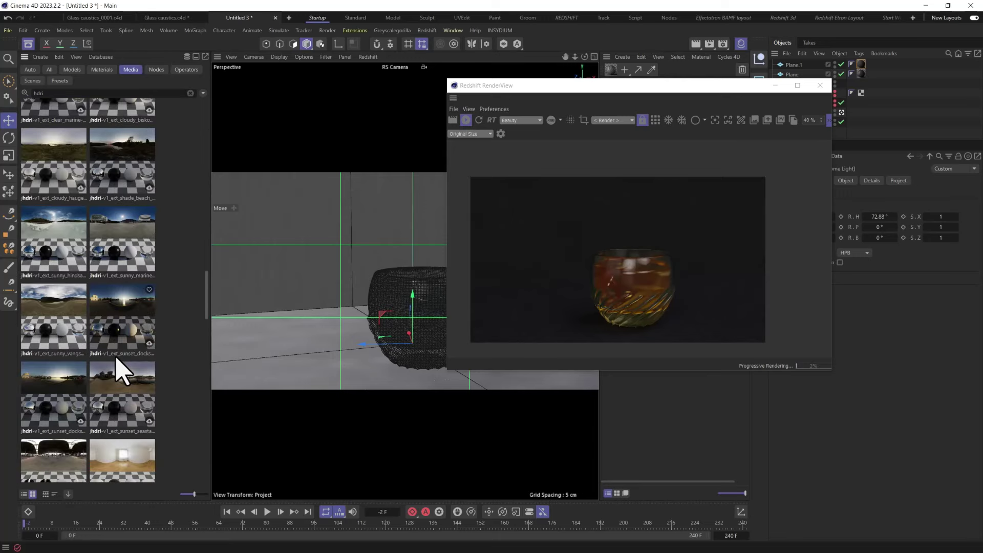
{"action": "scroll", "coordinate": [122, 370], "scroll_direction": "down", "scroll_amount": 8}
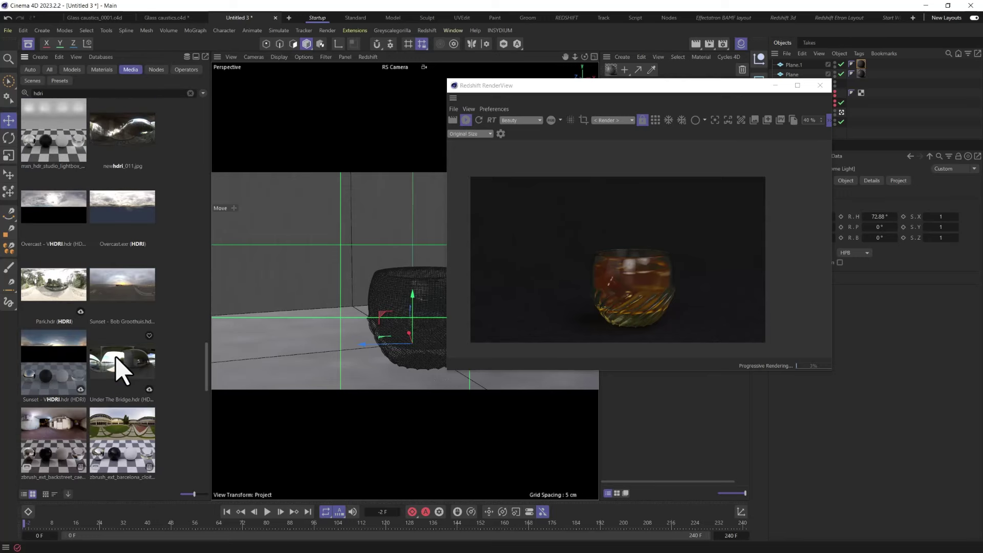
{"action": "scroll", "coordinate": [117, 367], "scroll_direction": "up", "scroll_amount": 2}
{"action": "left_click", "coordinate": [125, 213]}
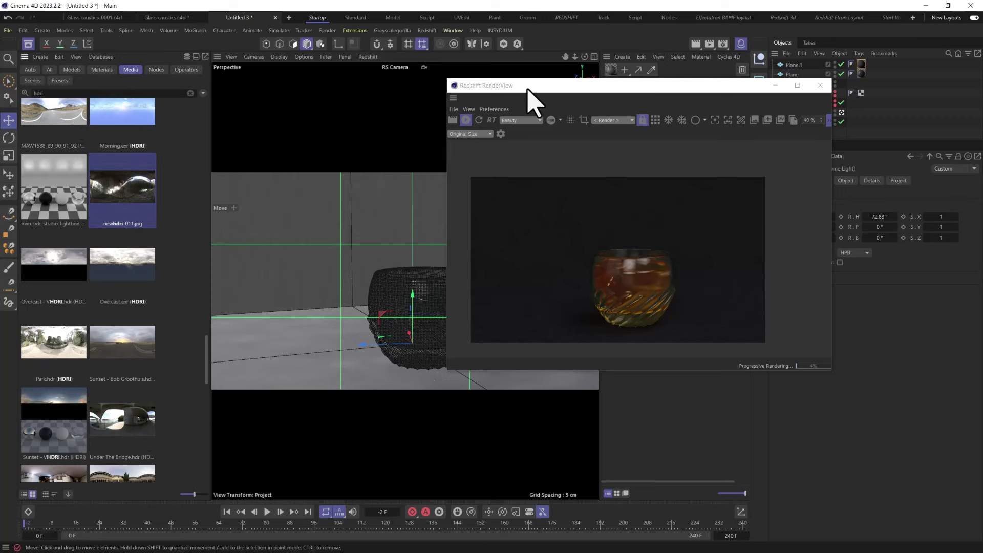
{"action": "left_click_drag", "start_coordinate": [532, 100], "coordinate": [373, 90]}
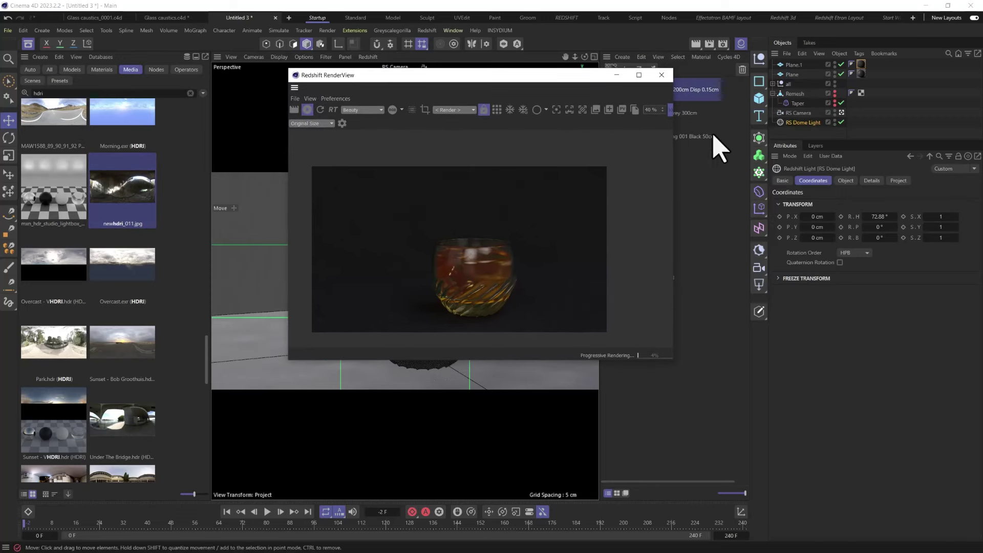
{"action": "left_click", "coordinate": [846, 181]}
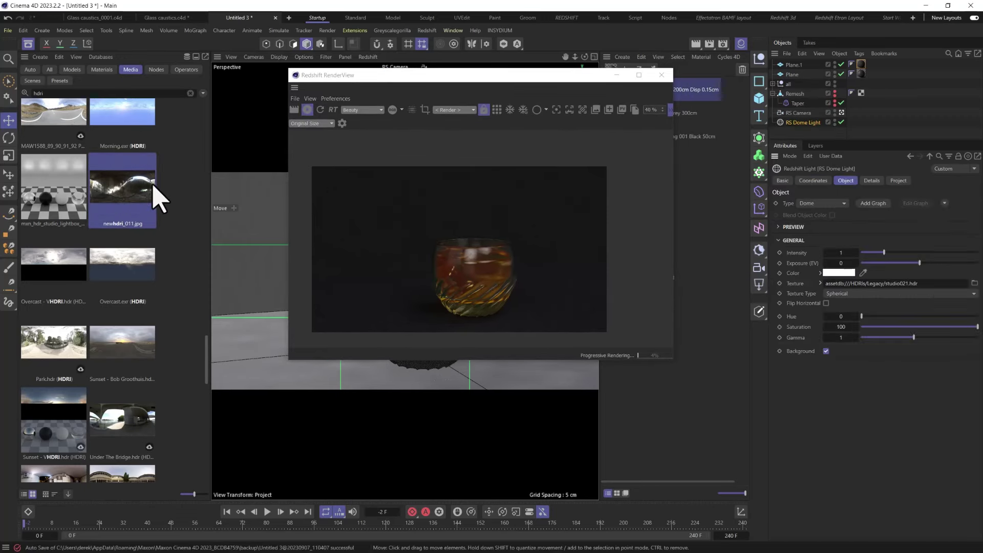
{"action": "left_click_drag", "start_coordinate": [154, 195], "coordinate": [863, 287]}
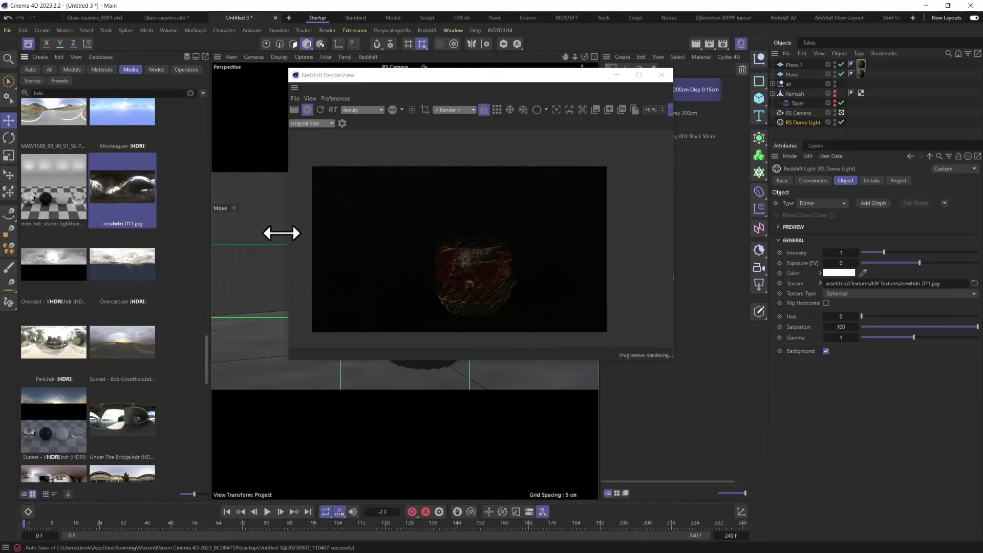
{"action": "left_click", "coordinate": [28, 45]}
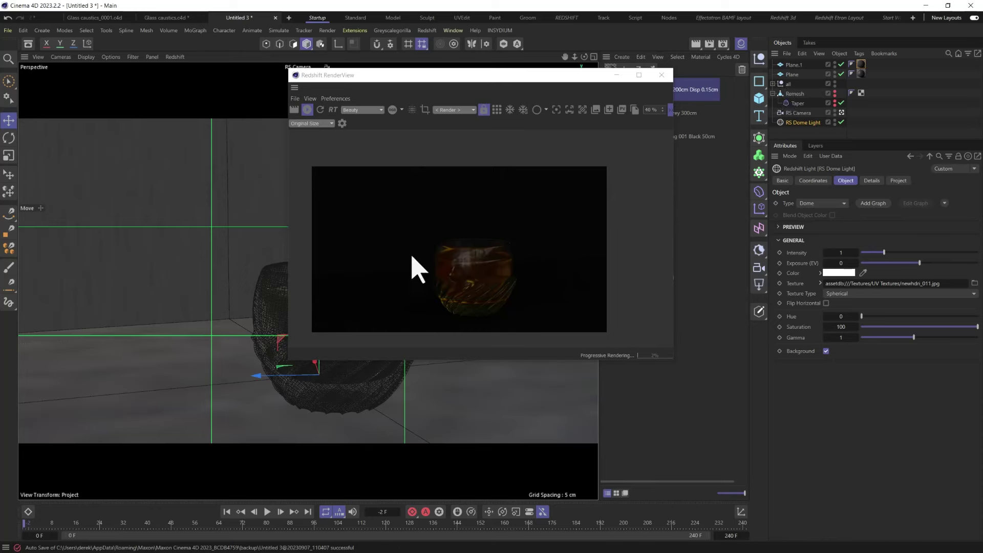
Step: Add an RS Area Light with a target and place the target null at the base of the whisky glass
{"action": "left_click", "coordinate": [759, 285]}
{"action": "left_click", "coordinate": [800, 354]}
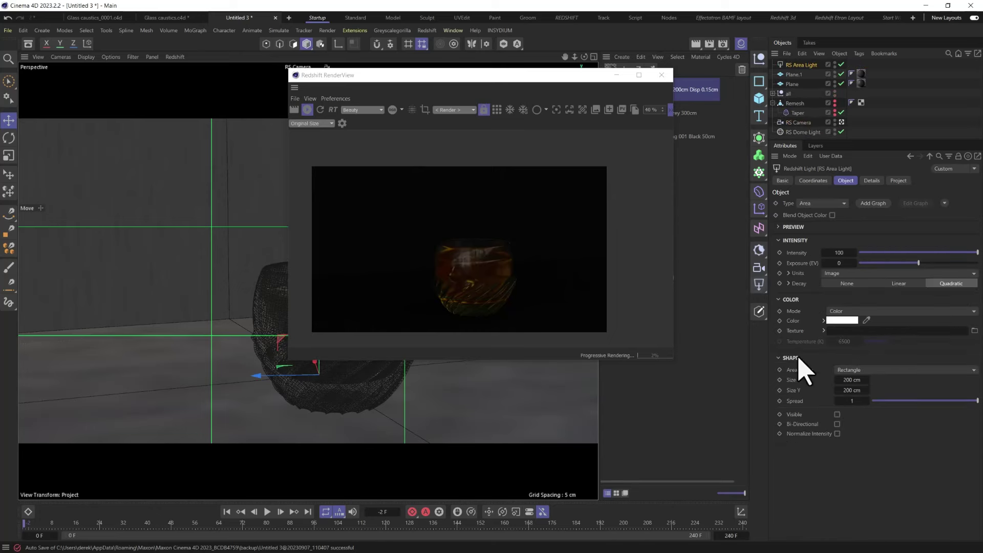
{"action": "left_click", "coordinate": [944, 203]}
{"action": "left_click", "coordinate": [939, 226]}
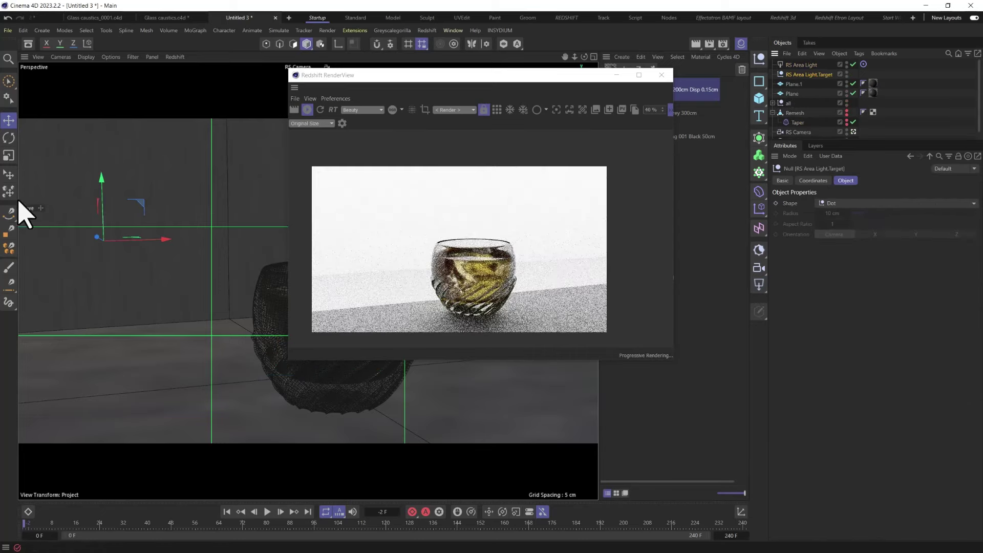
{"action": "left_click", "coordinate": [9, 176]}
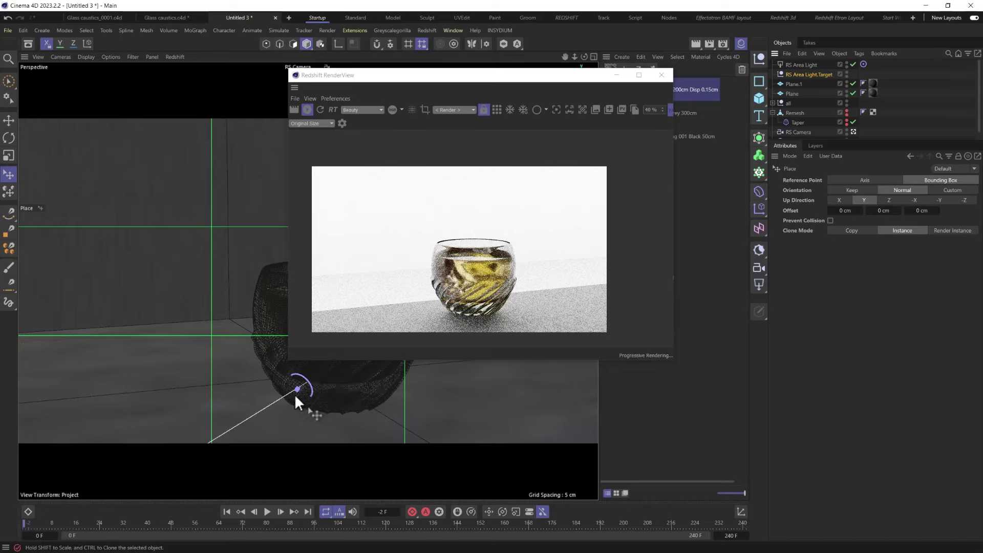
{"action": "left_click_drag", "start_coordinate": [296, 398], "coordinate": [275, 401]}
Step: In the four-view layout, raise the RS Area Light above the glass and move it in front, beside the camera
{"action": "left_click", "coordinate": [799, 65]}
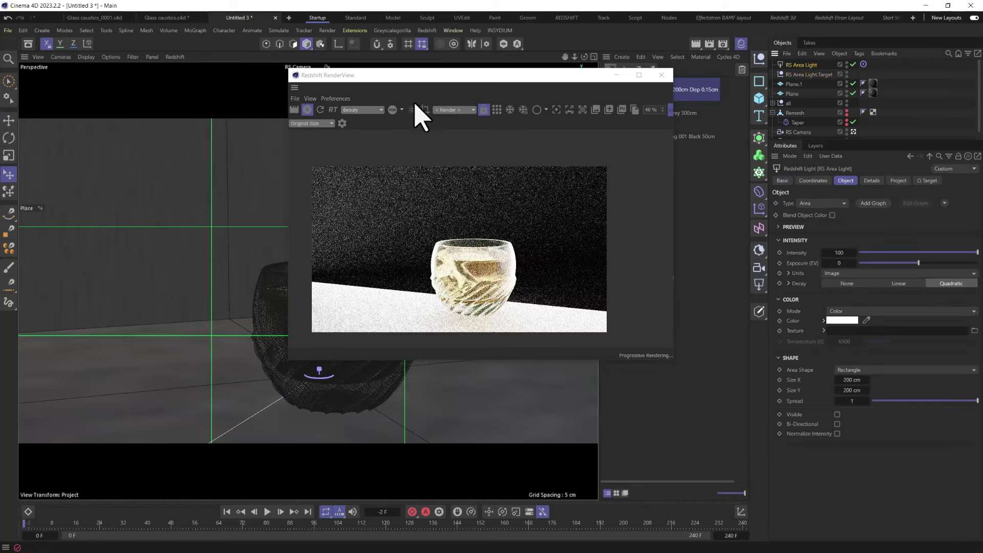
{"action": "left_click_drag", "start_coordinate": [311, 77], "coordinate": [643, 138]}
{"action": "middle_click", "coordinate": [382, 288]}
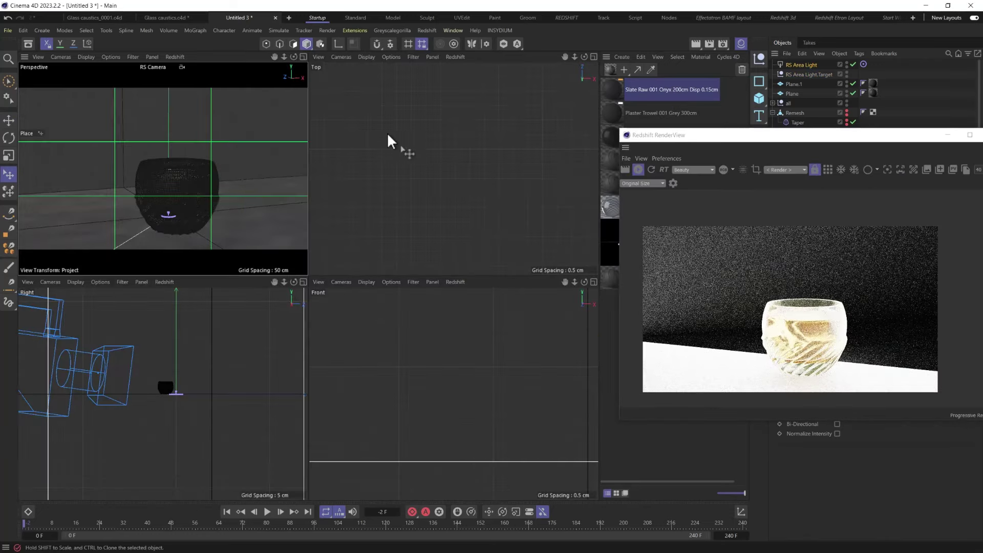
{"action": "scroll", "coordinate": [447, 198], "scroll_direction": "down", "scroll_amount": 2}
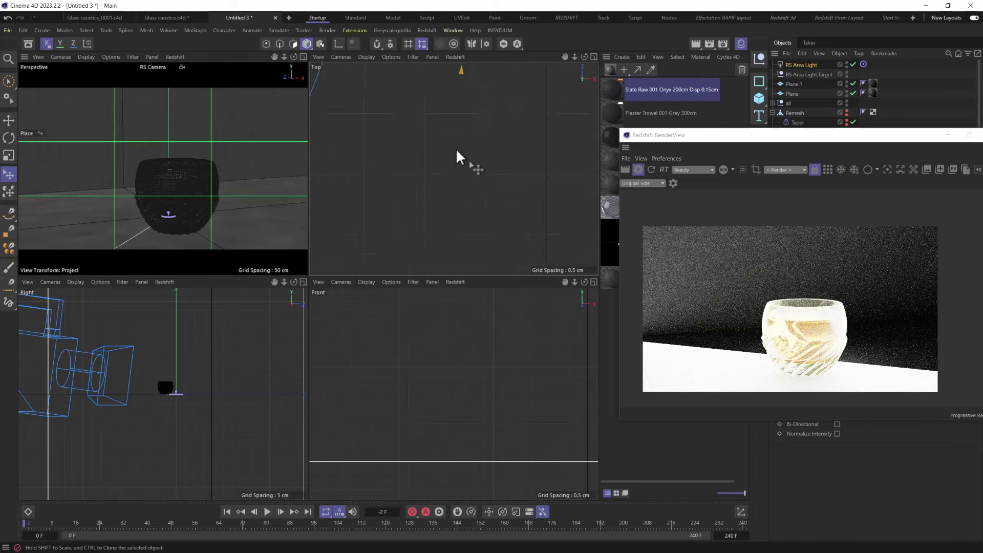
{"action": "scroll", "coordinate": [457, 156], "scroll_direction": "down", "scroll_amount": 5}
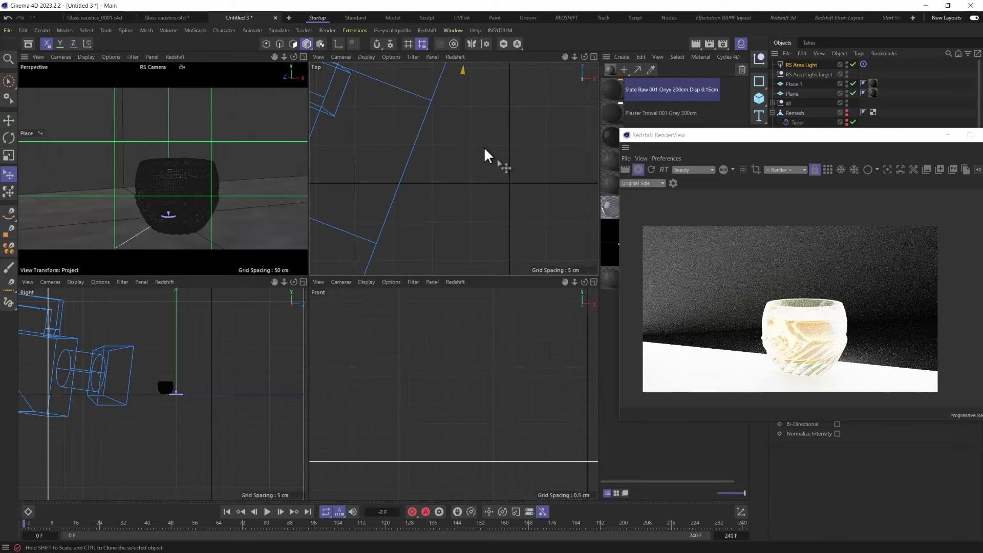
{"action": "scroll", "coordinate": [486, 155], "scroll_direction": "down", "scroll_amount": 4}
{"action": "scroll", "coordinate": [468, 179], "scroll_direction": "up", "scroll_amount": 5}
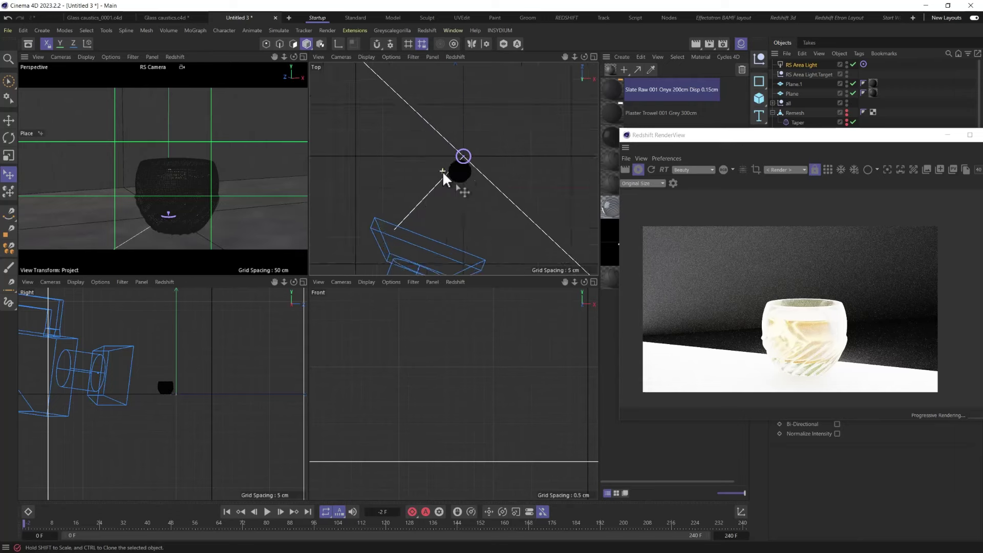
{"action": "scroll", "coordinate": [196, 373], "scroll_direction": "down", "scroll_amount": 6}
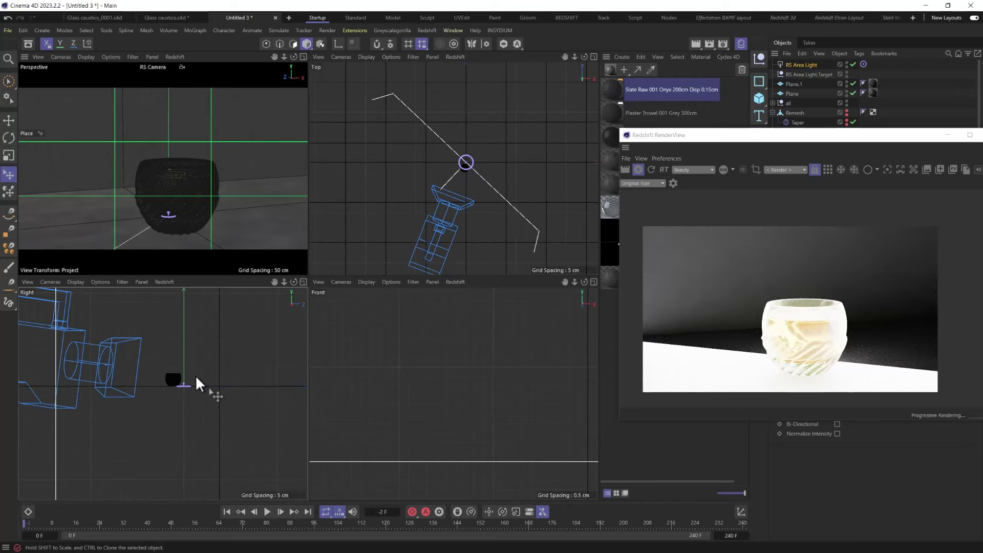
{"action": "key", "text": "e"}
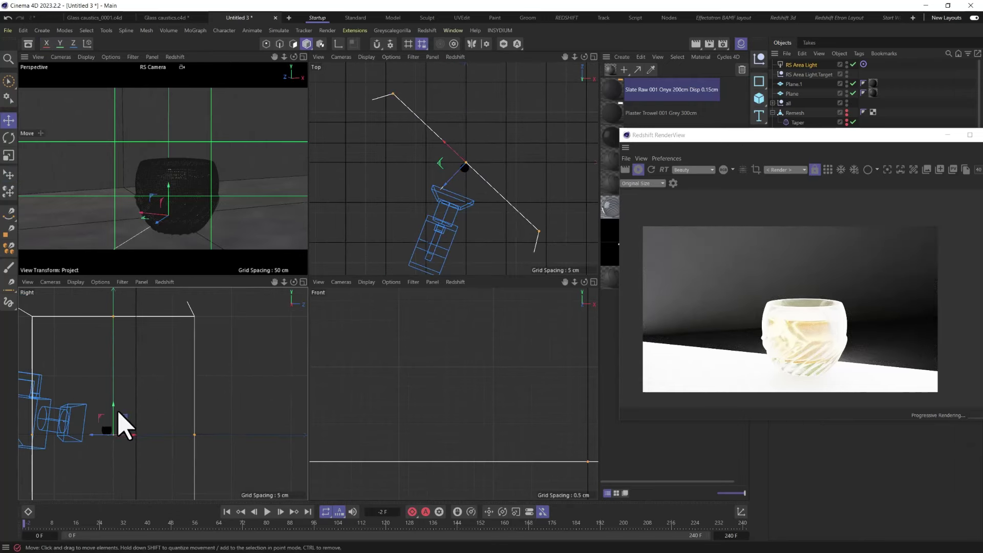
{"action": "left_click_drag", "start_coordinate": [98, 419], "coordinate": [149, 337]}
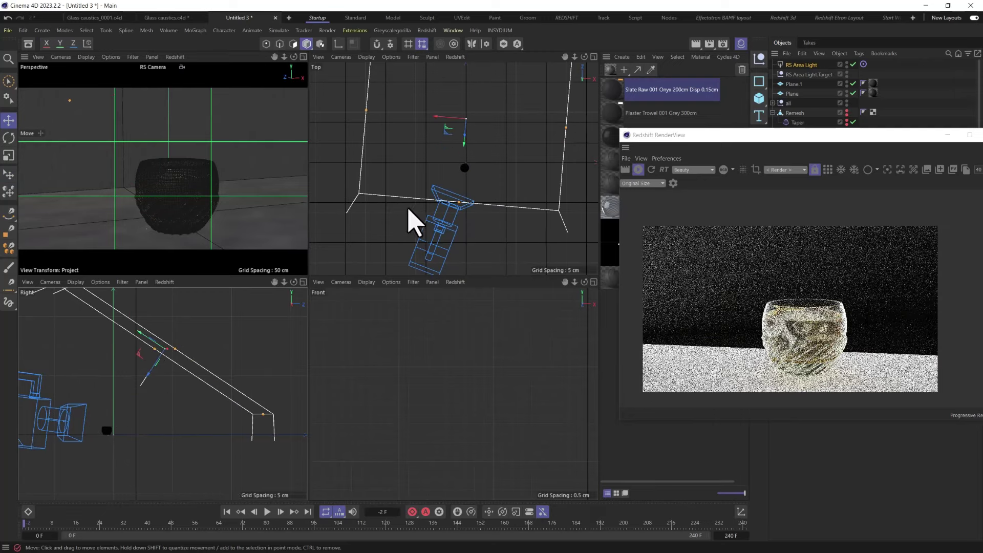
{"action": "left_click_drag", "start_coordinate": [455, 149], "coordinate": [461, 233]}
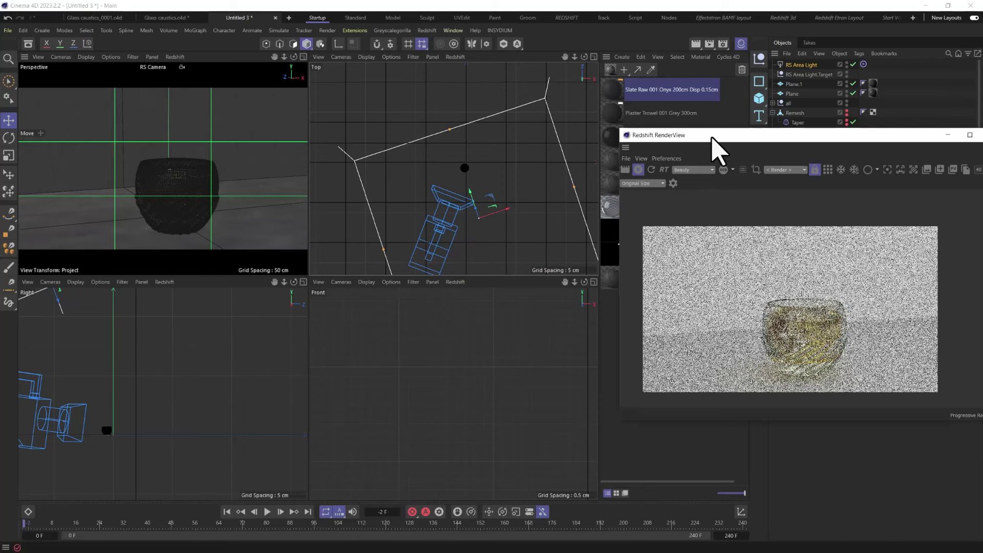
Step: Set the RS Area Light's intensity to 50
{"action": "left_click_drag", "start_coordinate": [709, 135], "coordinate": [116, 89]}
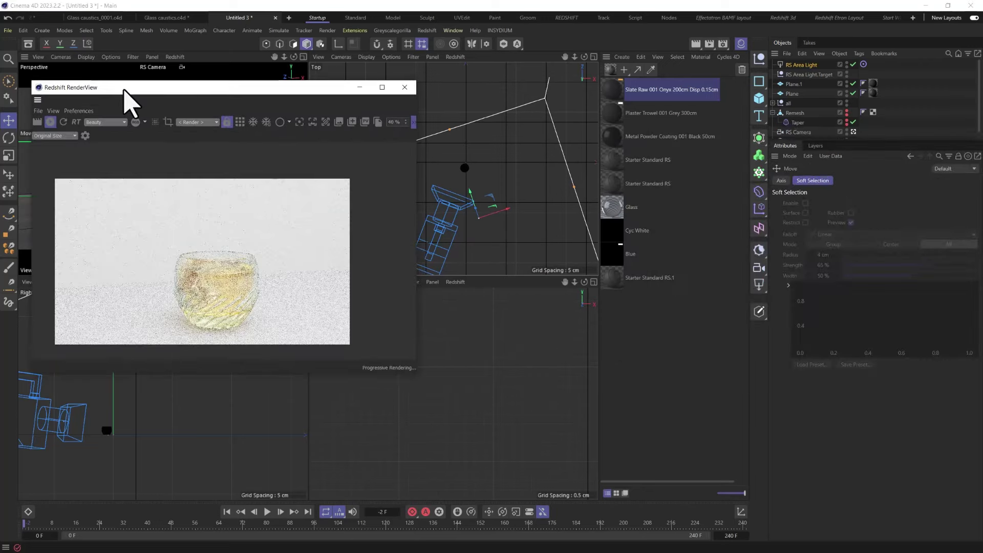
{"action": "left_click", "coordinate": [796, 65]}
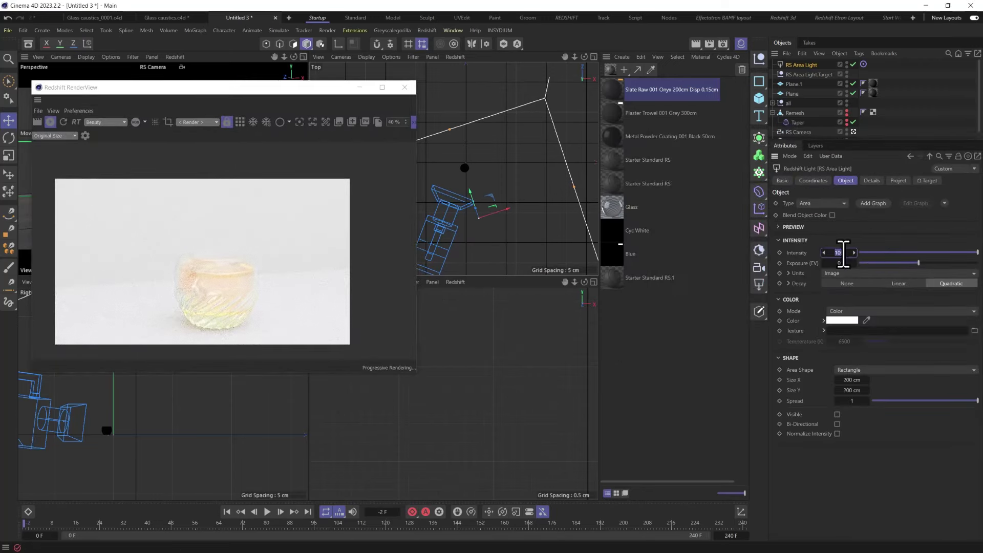
{"action": "type", "text": "5"}
{"action": "key", "text": "Return"}
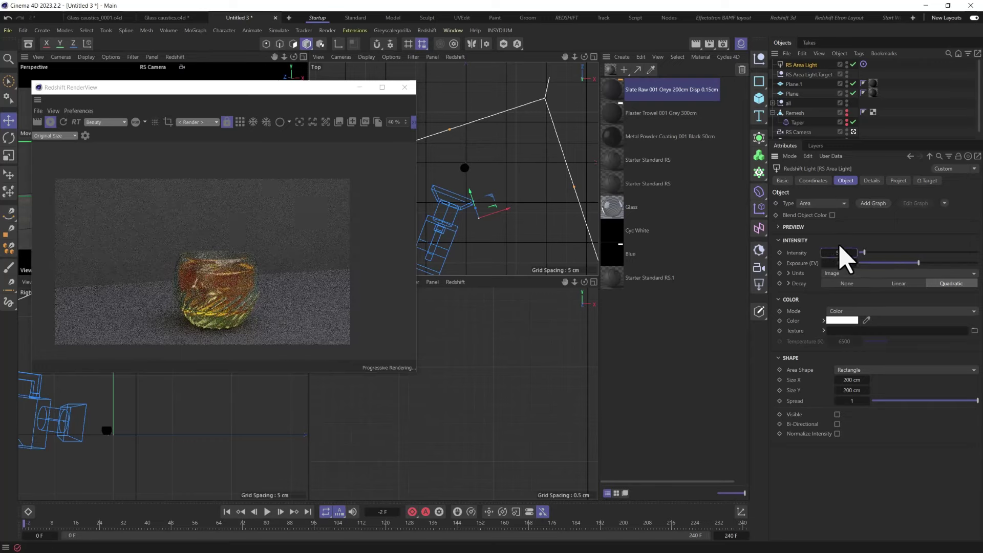
{"action": "type", "text": "0"}
{"action": "key", "text": "Return"}
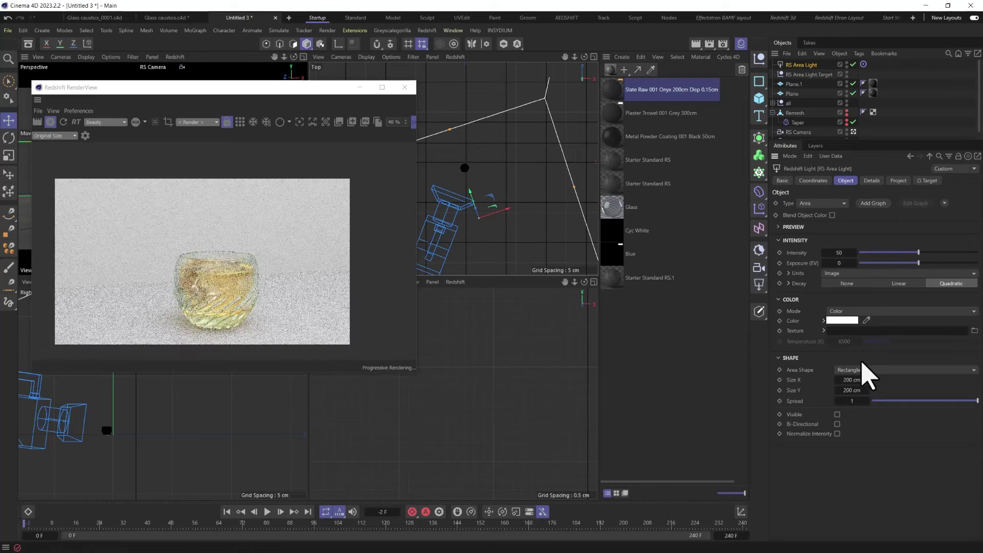
Step: Change the area light's shape to a disc measuring 50 cm by 50 cm and reduce its spread to 0
{"action": "left_click", "coordinate": [864, 369]}
{"action": "left_click", "coordinate": [862, 390]}
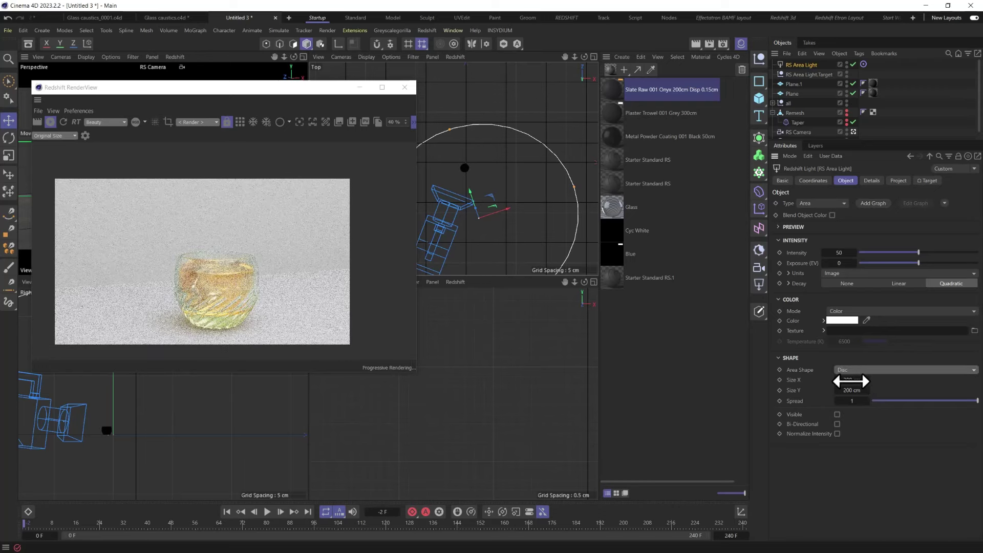
{"action": "left_click", "coordinate": [849, 381]}
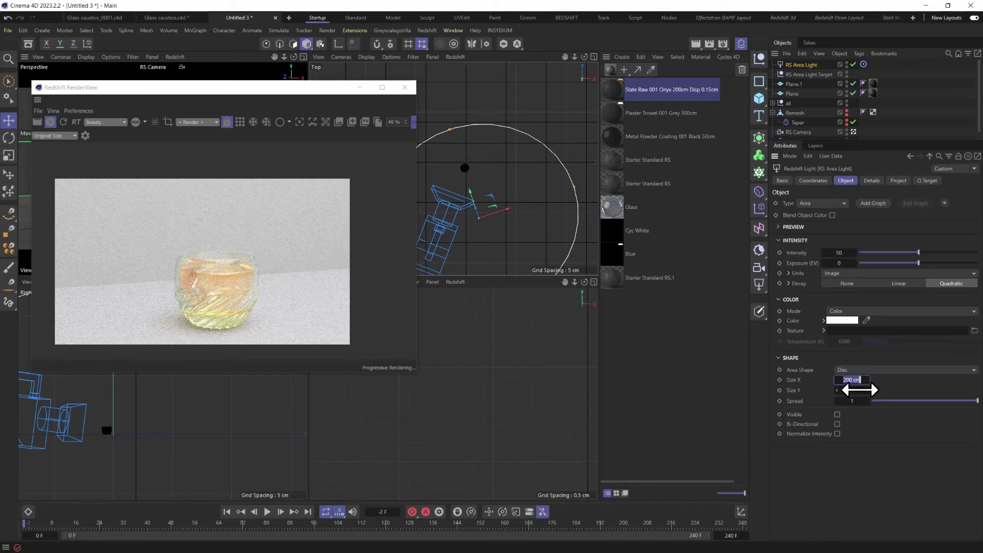
{"action": "type", "text": "50"}
{"action": "left_click", "coordinate": [849, 391]}
{"action": "type", "text": "50"}
{"action": "key", "text": "Return"}
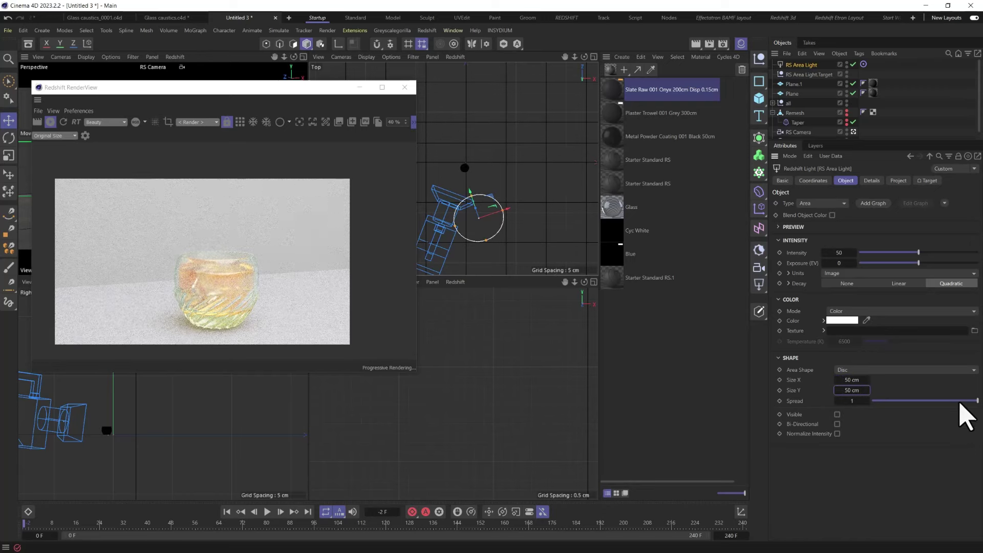
{"action": "left_click_drag", "start_coordinate": [968, 401], "coordinate": [824, 403]}
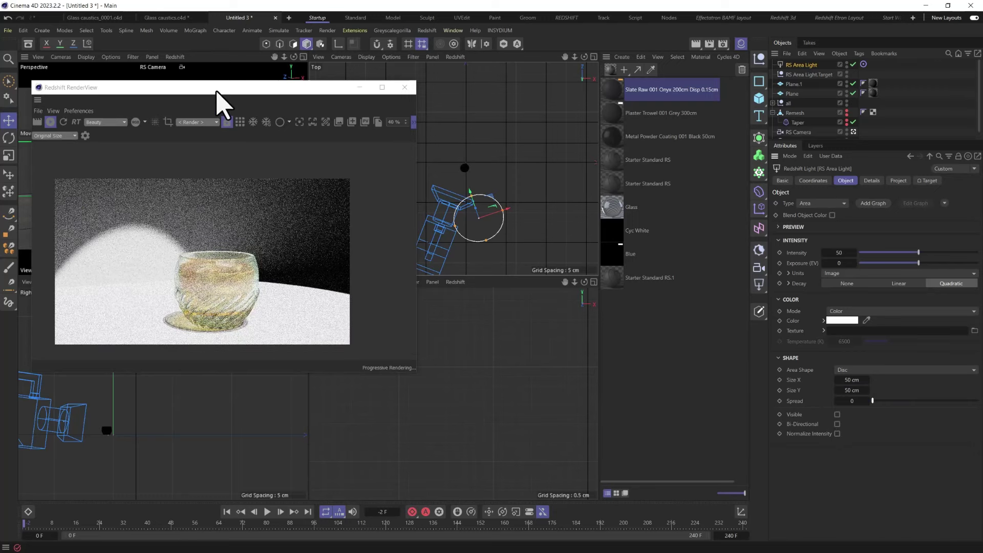
Step: Move the disc light farther from the camera's side and lower it to about camera height
{"action": "left_click", "coordinate": [215, 90]}
{"action": "left_click_drag", "start_coordinate": [216, 90], "coordinate": [741, 123]}
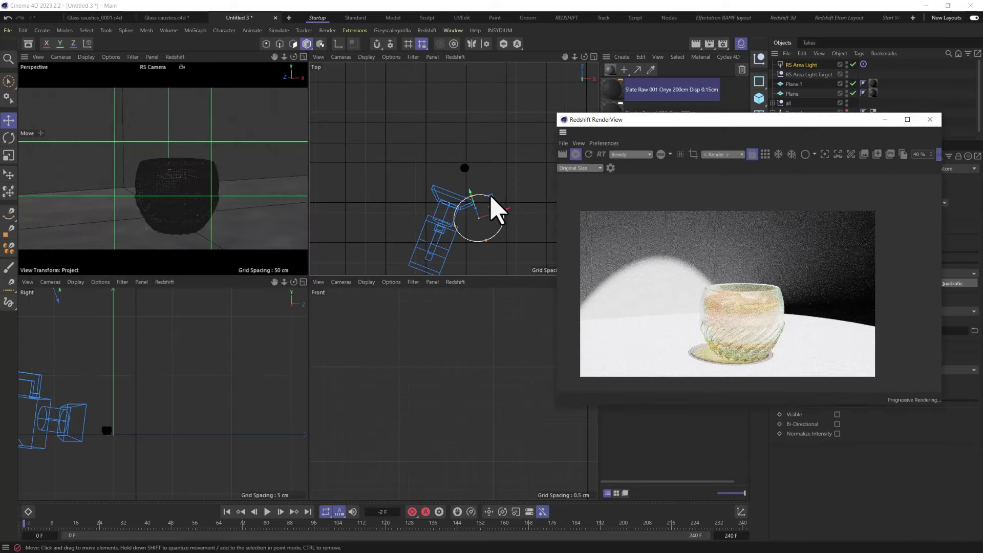
{"action": "left_click_drag", "start_coordinate": [490, 195], "coordinate": [514, 206]}
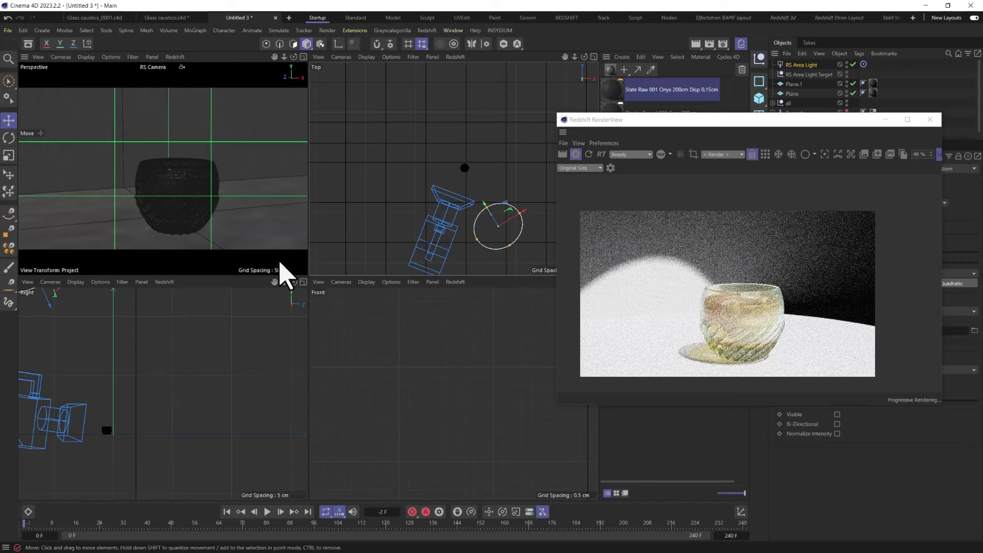
{"action": "scroll", "coordinate": [146, 410], "scroll_direction": "down", "scroll_amount": 3}
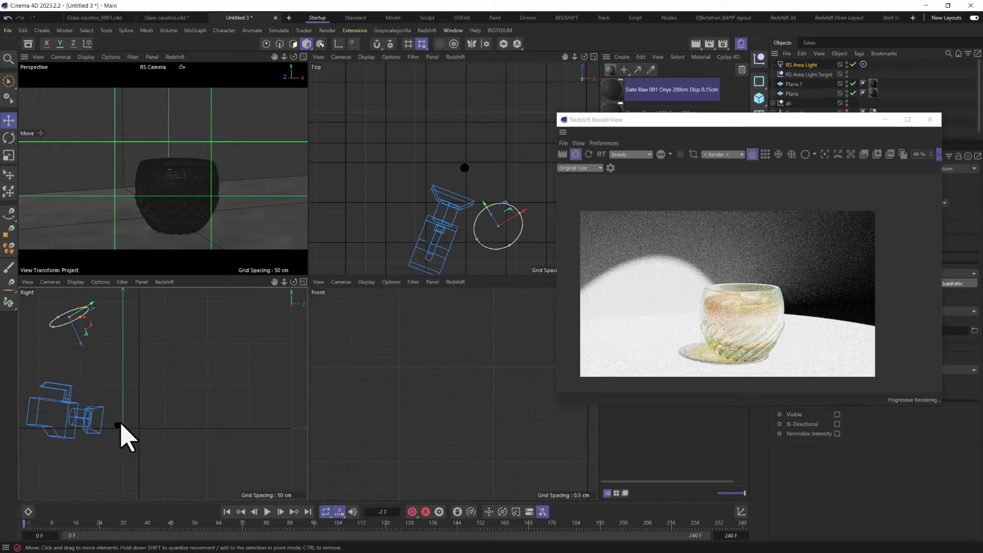
{"action": "left_click_drag", "start_coordinate": [76, 309], "coordinate": [88, 406]}
Step: Lower the RS Area Light's intensity to 5
{"action": "left_click_drag", "start_coordinate": [720, 132], "coordinate": [324, 107]}
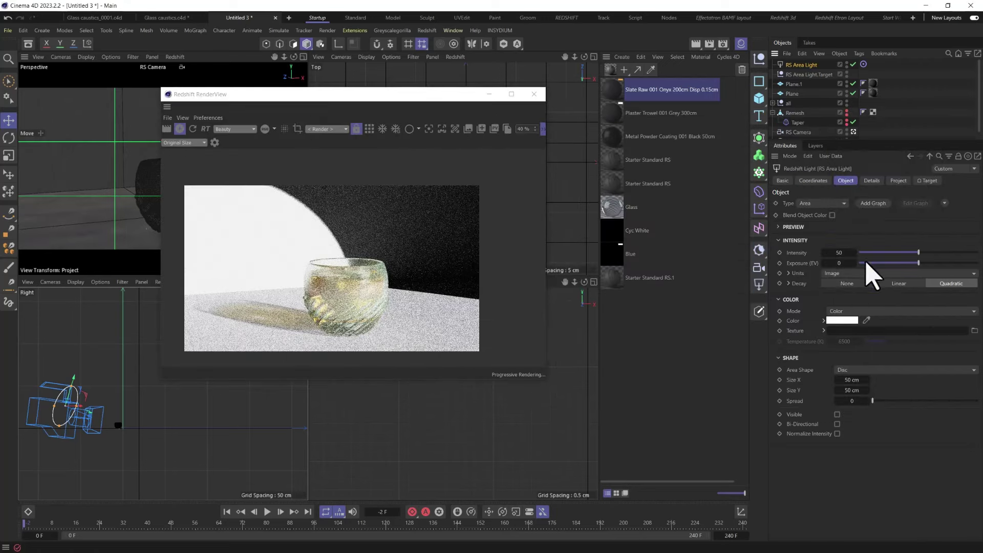
{"action": "double_click", "coordinate": [840, 252]}
{"action": "type", "text": "5"}
{"action": "key", "text": "Return"}
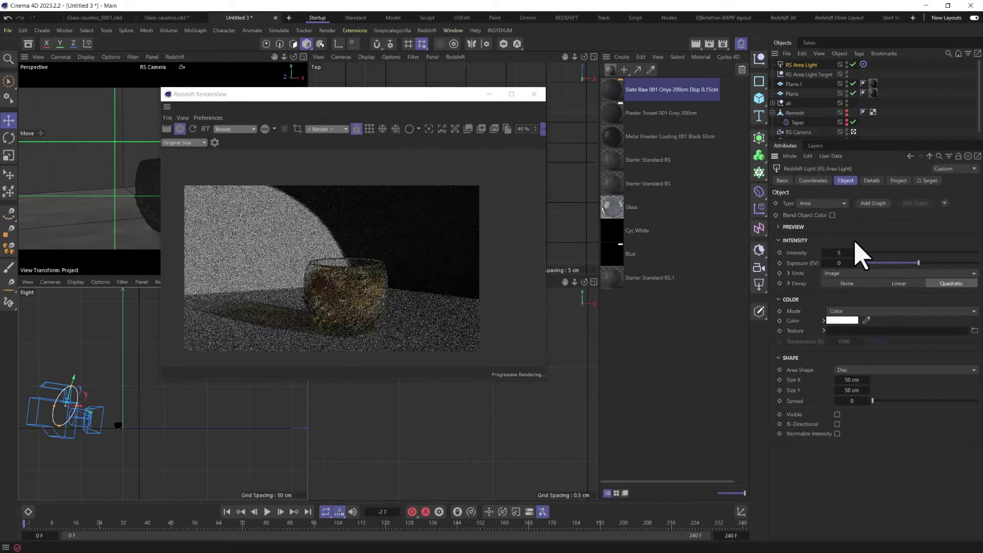
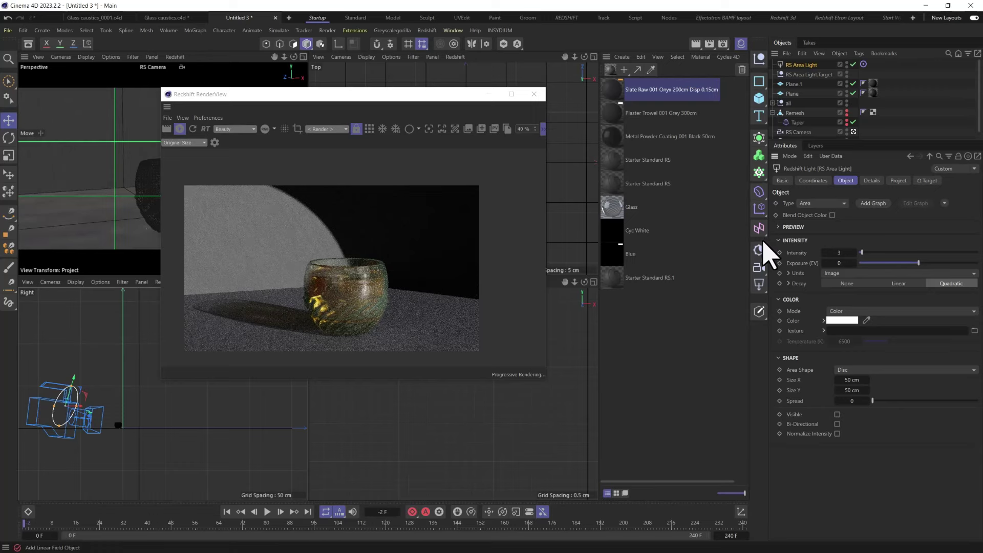
Step: Add a second Redshift area light with a target tag and aim it at the existing RS Area Light.Target null
{"action": "left_click", "coordinate": [758, 287]}
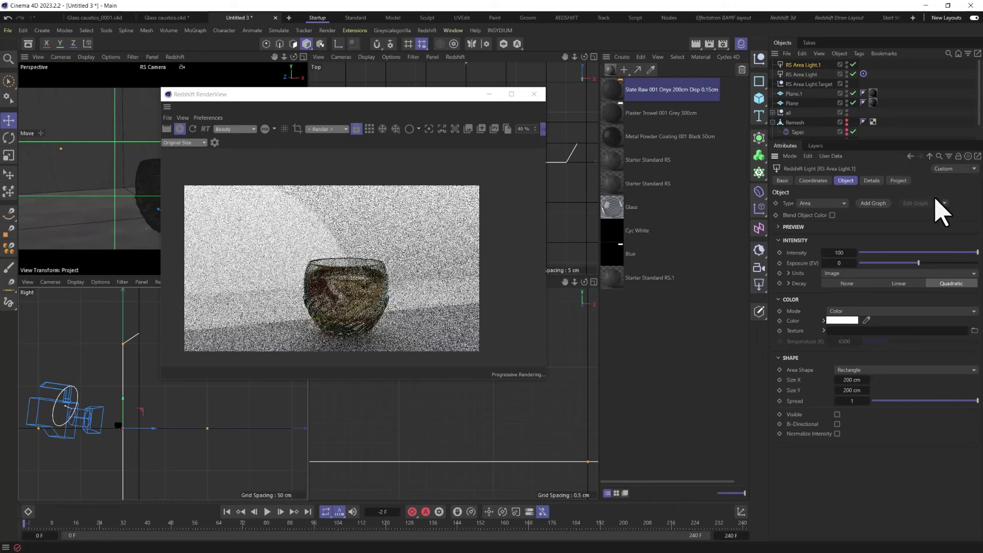
{"action": "left_click", "coordinate": [944, 203]}
{"action": "left_click", "coordinate": [942, 226]}
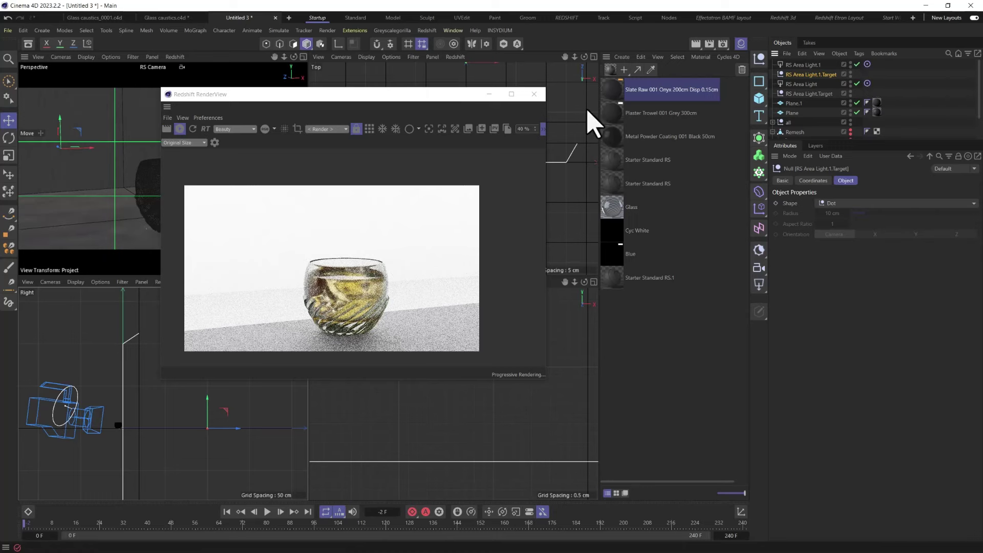
{"action": "left_click", "coordinate": [866, 64]}
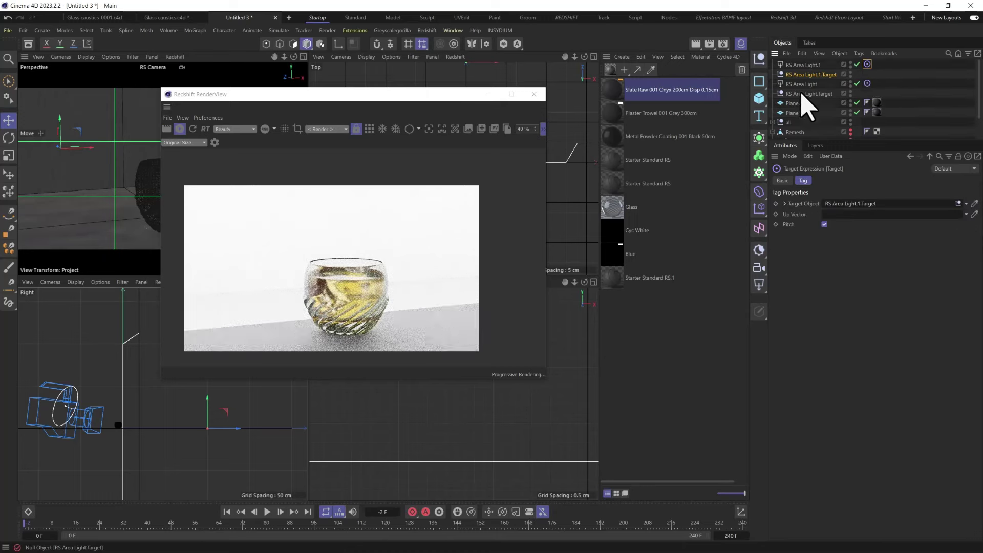
{"action": "left_click_drag", "start_coordinate": [845, 182], "coordinate": [858, 207]}
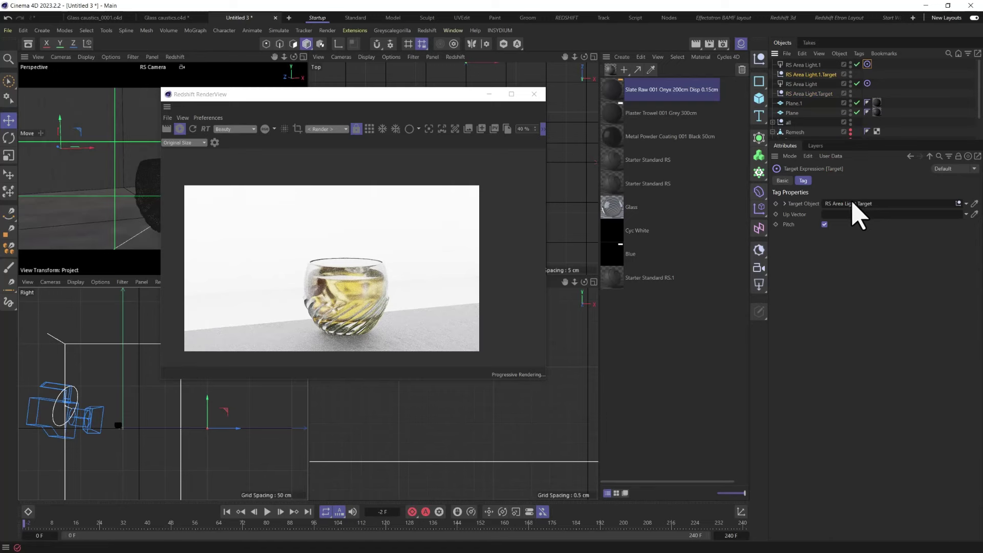
Step: Raise RS Area Light.1 about 149 cm to hang over the glass, then lower its intensity to 4.22 and spread to 0.385
{"action": "left_click", "coordinate": [811, 65]}
{"action": "left_click_drag", "start_coordinate": [402, 96], "coordinate": [797, 238]}
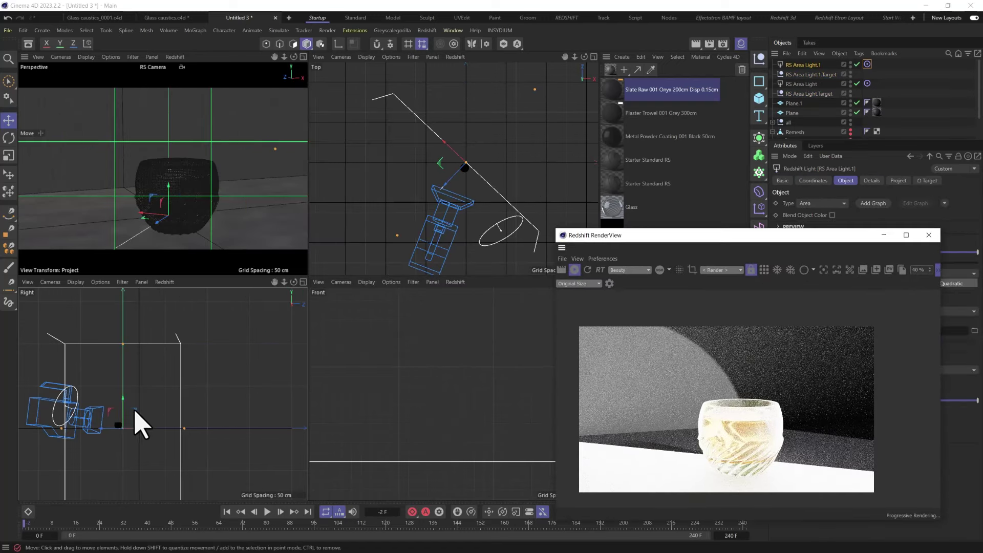
{"action": "left_click_drag", "start_coordinate": [136, 417], "coordinate": [496, 285]}
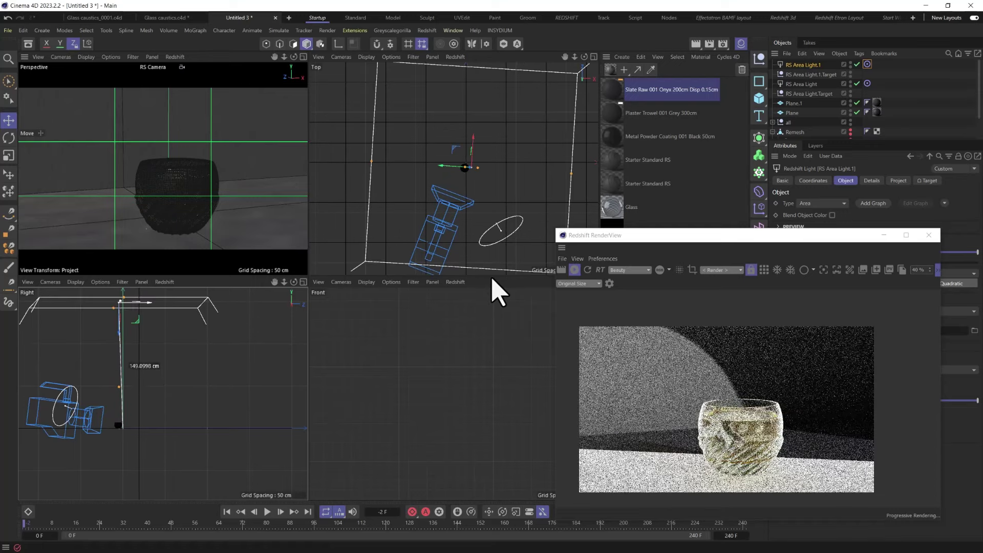
{"action": "left_click_drag", "start_coordinate": [719, 237], "coordinate": [198, 115]}
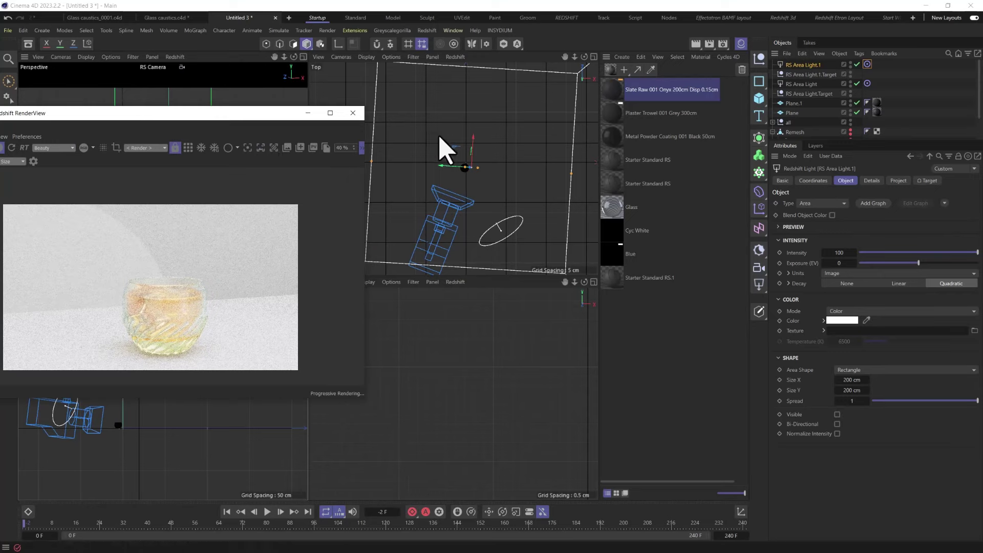
{"action": "left_click_drag", "start_coordinate": [453, 148], "coordinate": [447, 136]}
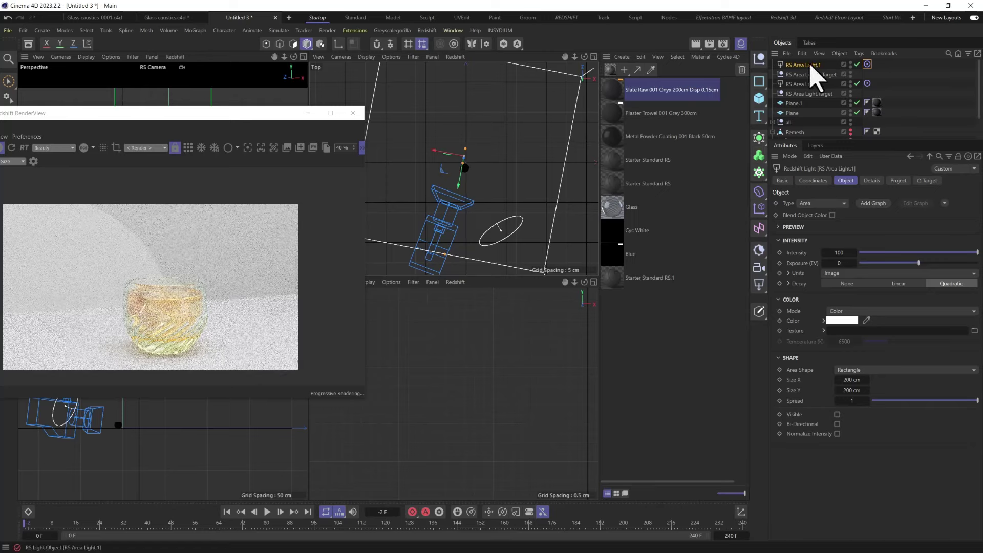
{"action": "left_click_drag", "start_coordinate": [940, 252], "coordinate": [876, 252]}
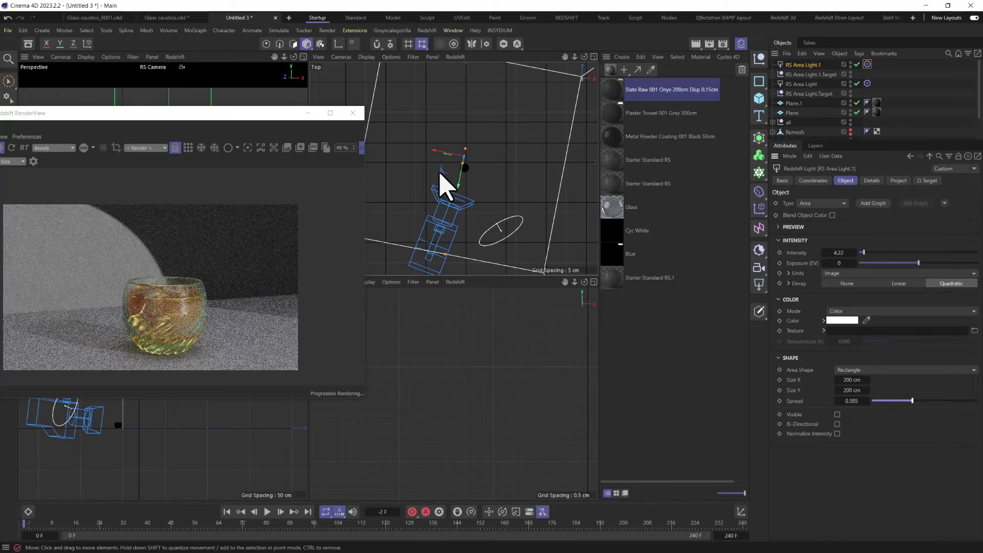
Step: Reposition RS Area Light.1 behind the glass, opposite the disc light, and scale it down to a little over half its size
{"action": "left_click_drag", "start_coordinate": [445, 187], "coordinate": [506, 216]}
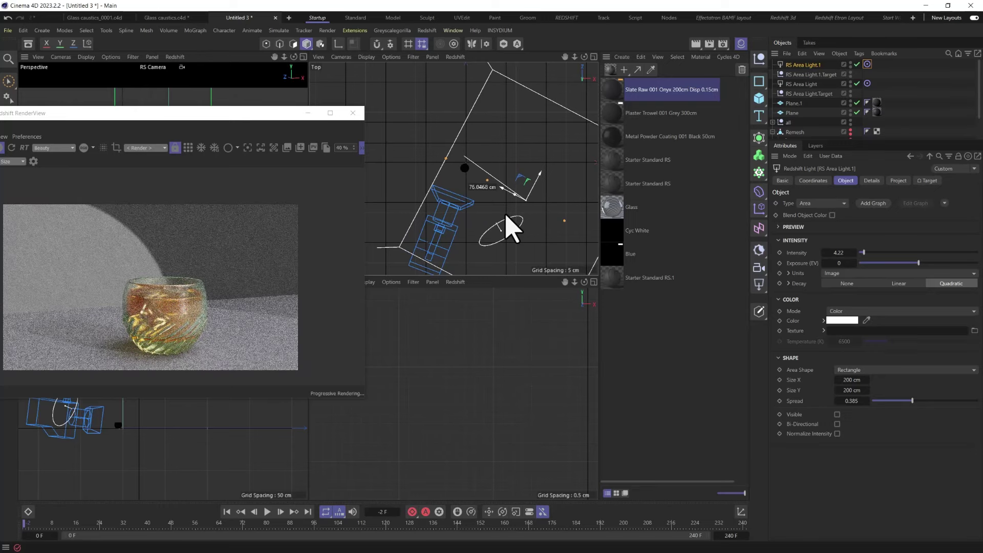
{"action": "left_click_drag", "start_coordinate": [506, 215], "coordinate": [420, 140]}
{"action": "key", "text": "t"}
{"action": "left_click_drag", "start_coordinate": [485, 149], "coordinate": [401, 203]}
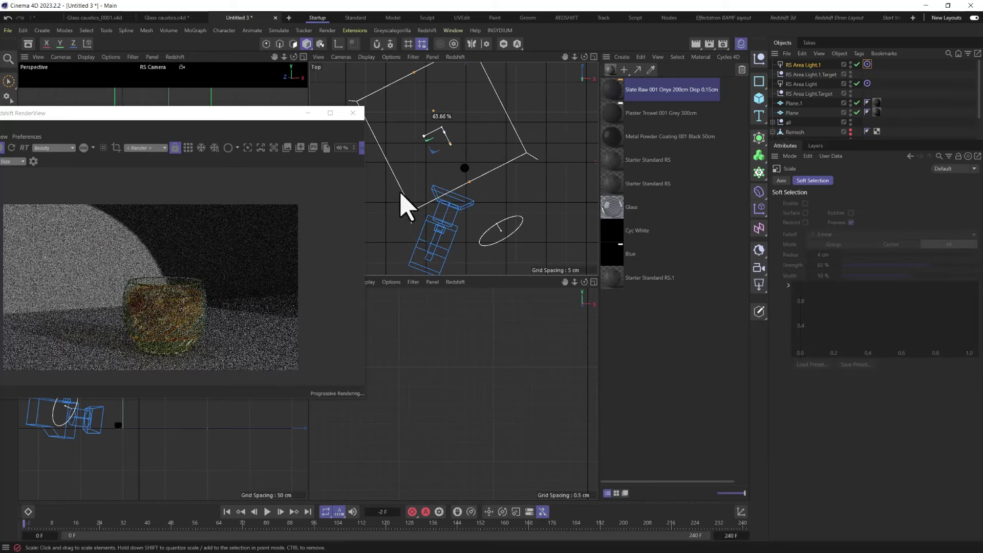
Step: Try to move the plaster wall plane farther back from the glass
{"action": "left_click", "coordinate": [794, 103]}
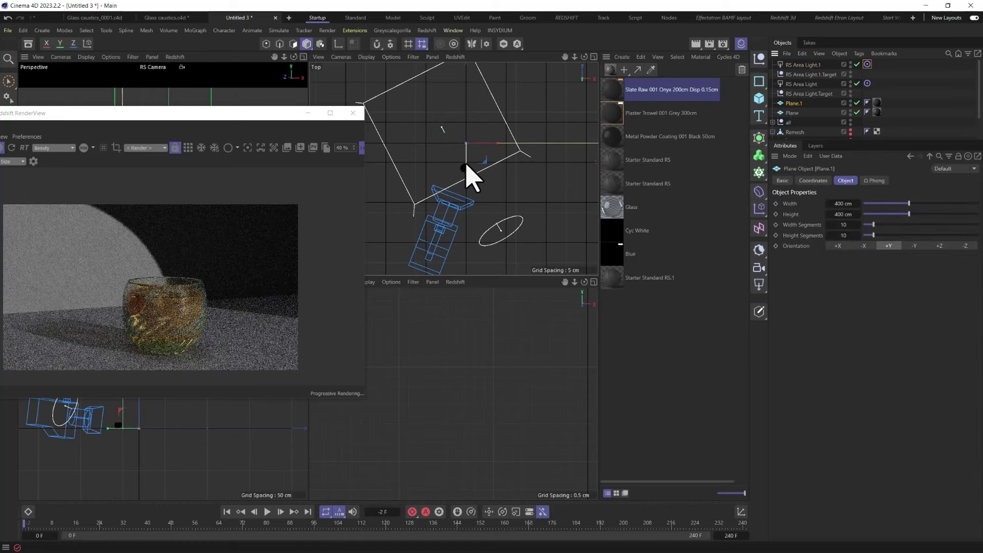
{"action": "key", "text": "e"}
{"action": "left_click_drag", "start_coordinate": [465, 173], "coordinate": [470, 64]}
{"action": "mouse_move", "coordinate": [491, 269]}
{"action": "left_mouse_down"}
{"action": "mouse_move", "coordinate": [492, 279]}
{"action": "mouse_move", "coordinate": [487, 262]}
{"action": "mouse_move", "coordinate": [491, 279]}
{"action": "left_mouse_up"}
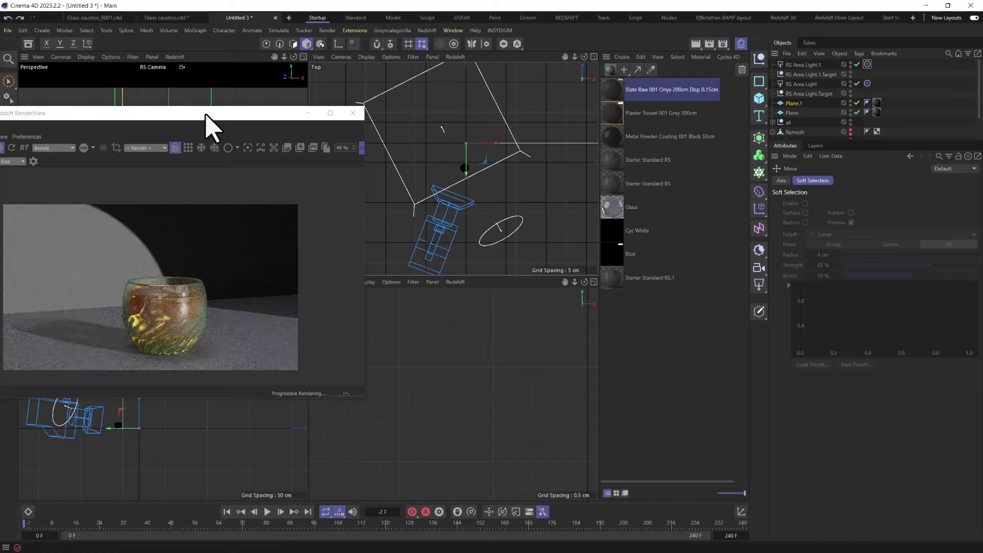
Step: Lighten the green glass material's transmission scatter color to a paler green of about 16% saturation
{"action": "left_click_drag", "start_coordinate": [210, 123], "coordinate": [428, 105]}
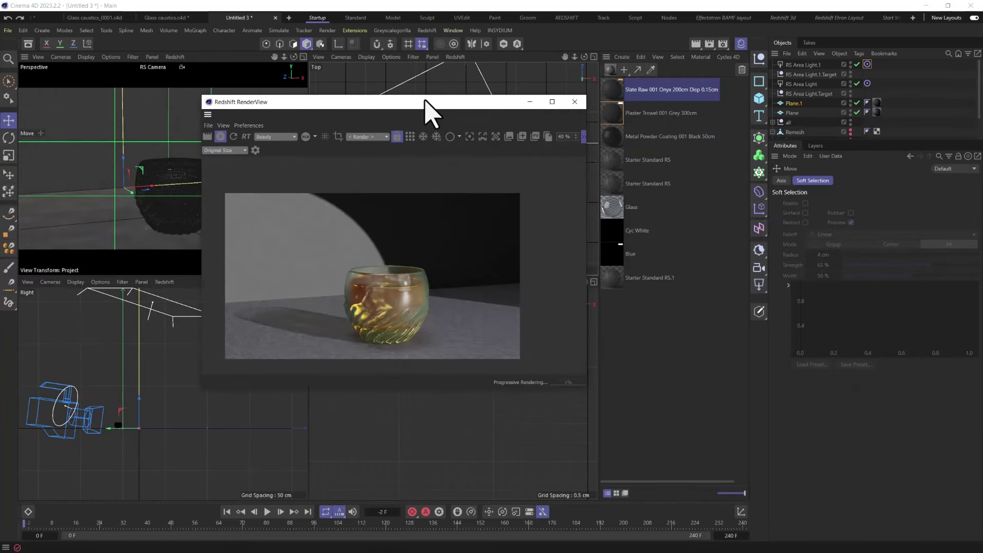
{"action": "left_click", "coordinate": [616, 182]}
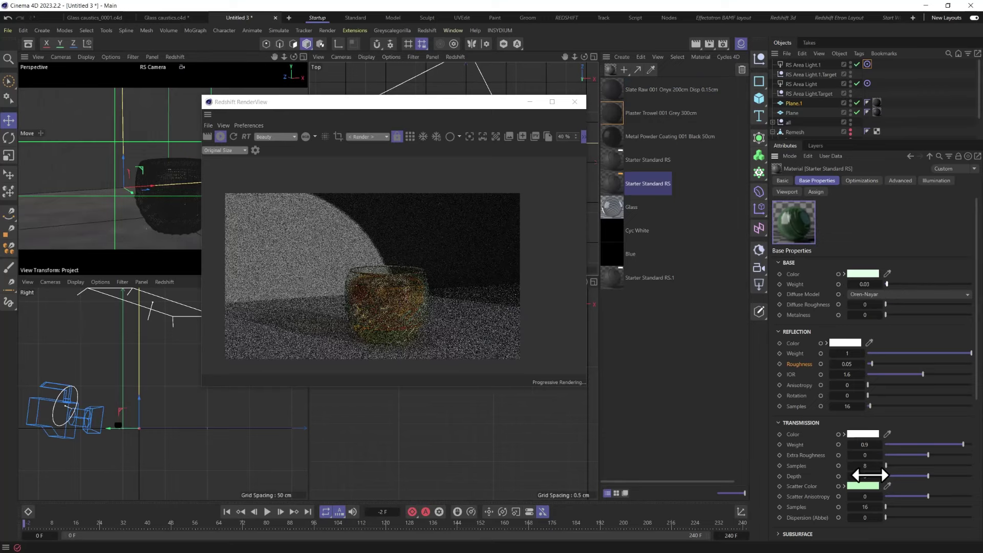
{"action": "left_click", "coordinate": [865, 486]}
{"action": "left_click_drag", "start_coordinate": [790, 484], "coordinate": [790, 481]}
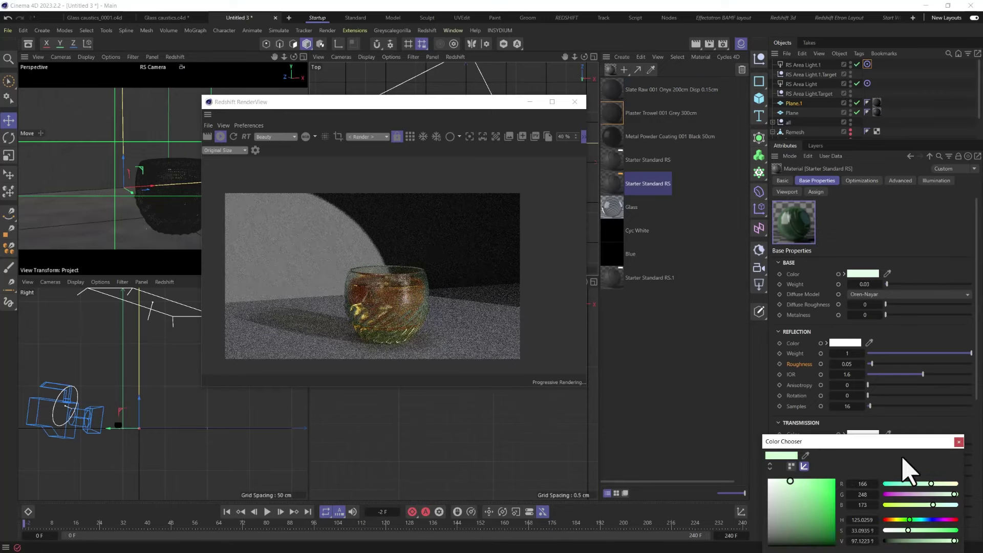
{"action": "left_click", "coordinate": [780, 480]}
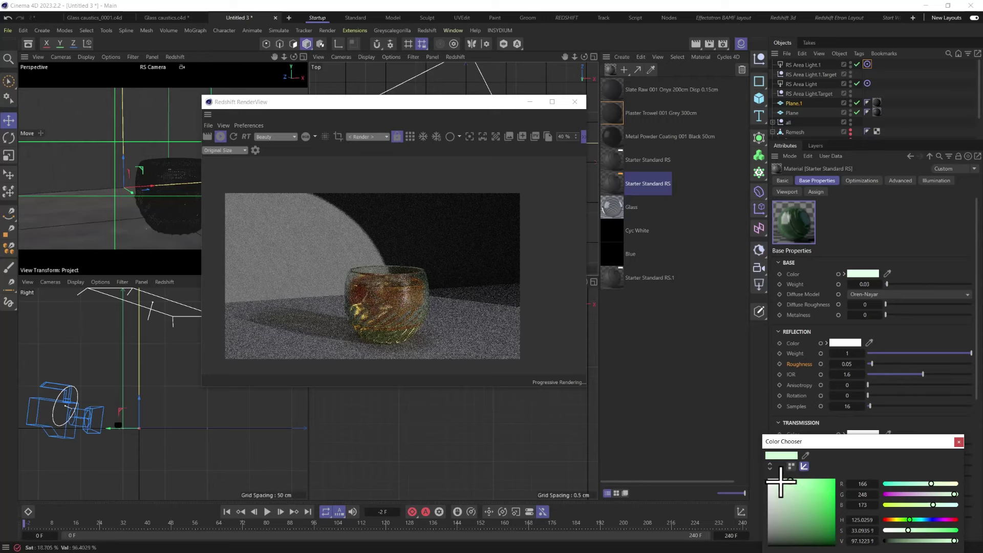
{"action": "left_click", "coordinate": [958, 442]}
Step: Shift the whisky material's transmission color to a deeper orange with RGB 255, 56, 0
{"action": "left_click", "coordinate": [616, 159]}
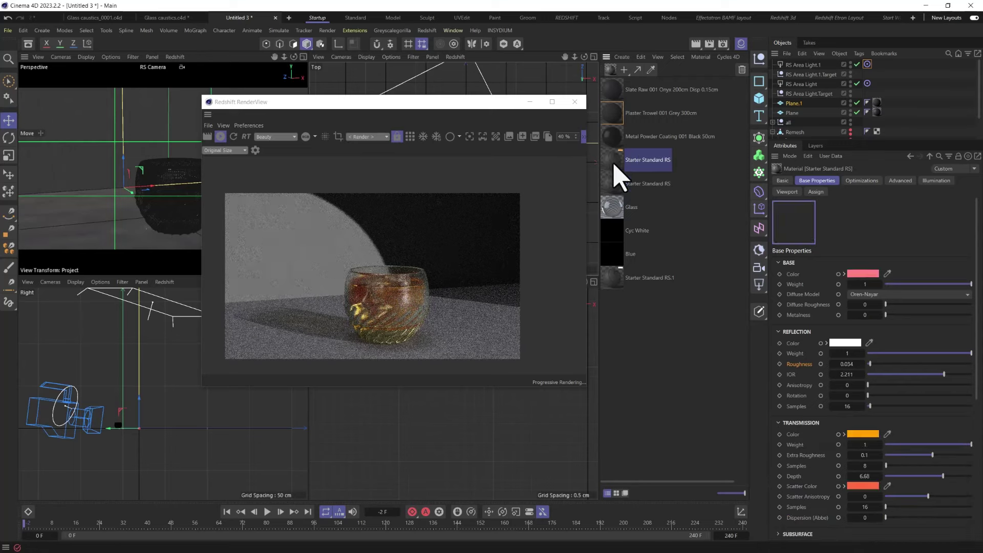
{"action": "left_click", "coordinate": [866, 435]}
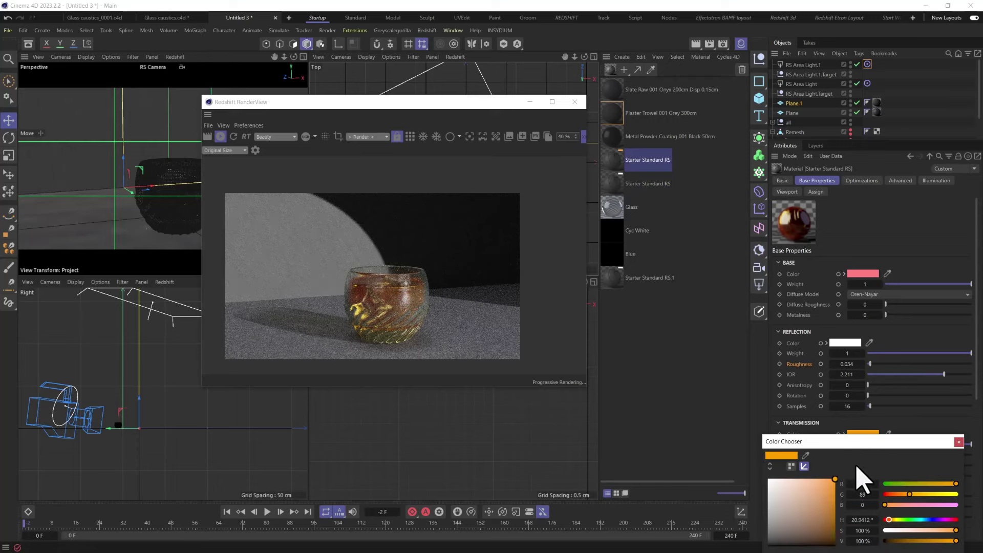
{"action": "left_click_drag", "start_coordinate": [909, 497], "coordinate": [900, 495]}
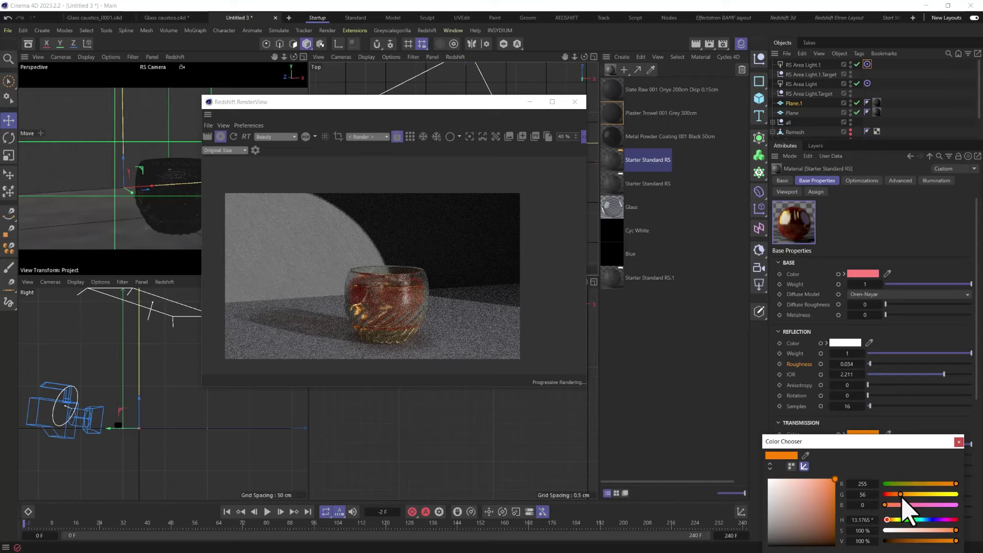
{"action": "left_click", "coordinate": [959, 442]}
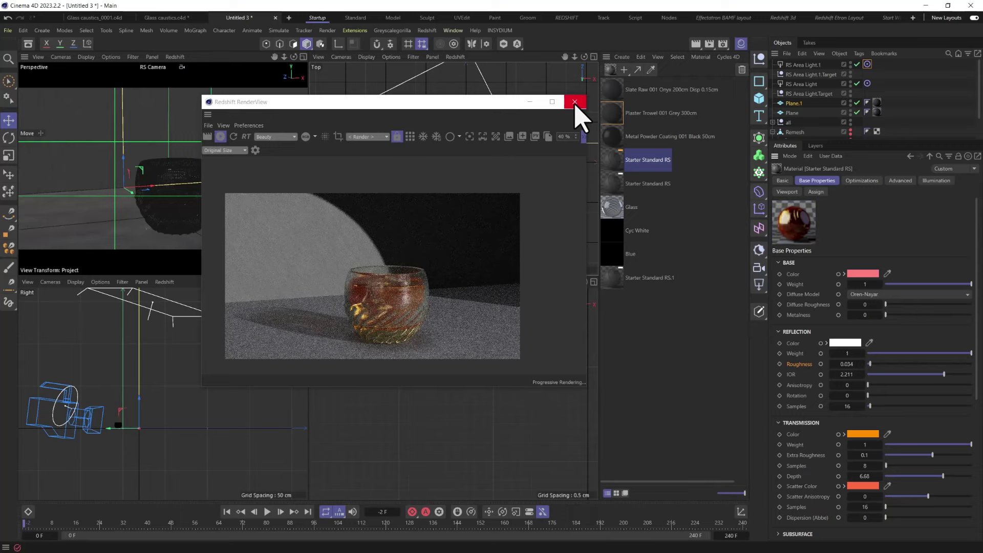
Step: Reframe the RS Camera closer to the glass, looking down into it from a higher angle
{"action": "left_click_drag", "start_coordinate": [415, 103], "coordinate": [746, 129]}
{"action": "left_click_drag", "start_coordinate": [190, 206], "coordinate": [178, 165], "text": "alt"}
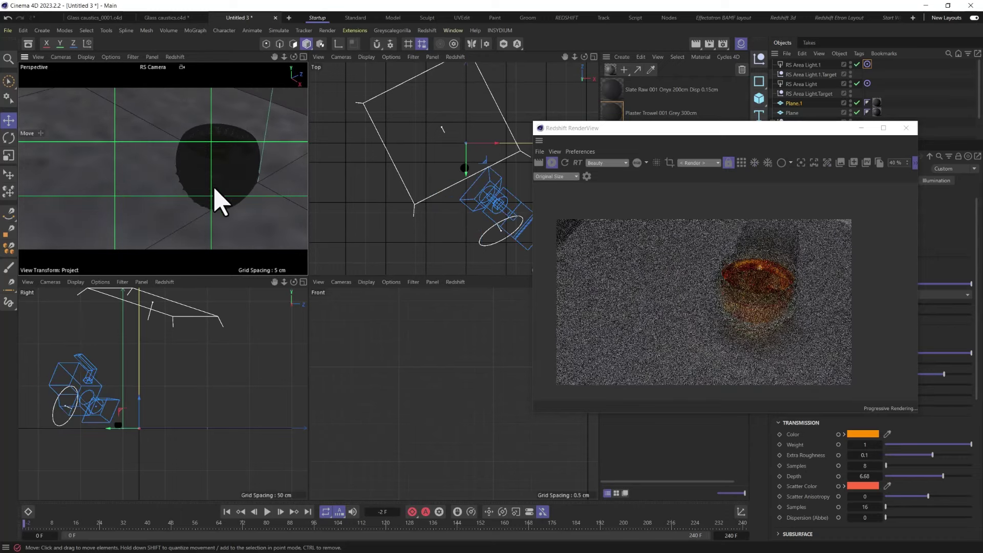
{"action": "left_click_drag", "start_coordinate": [245, 209], "coordinate": [143, 186], "text": "alt"}
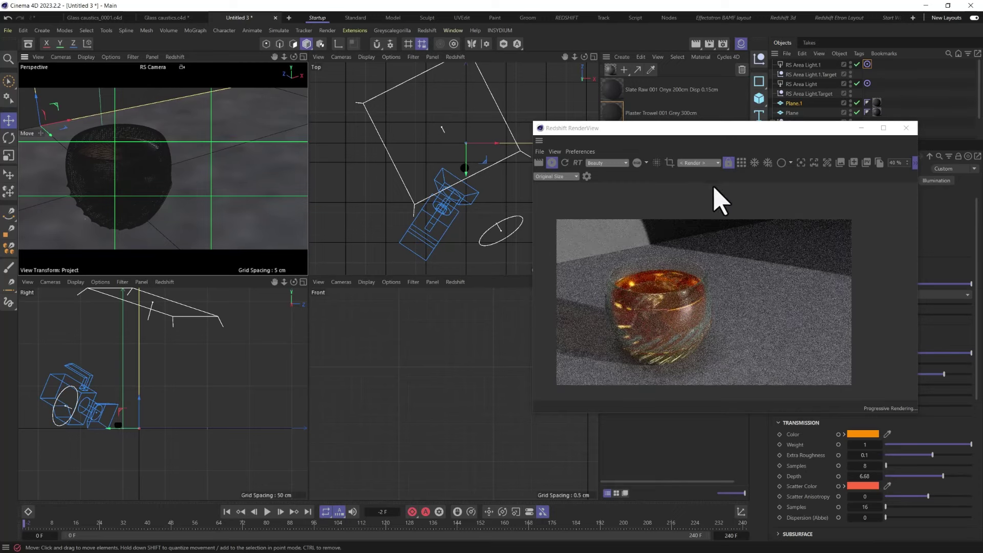
Step: Move the disc RS Area Light across to behind the camera and stretch its X size to about 74 cm
{"action": "left_click_drag", "start_coordinate": [671, 129], "coordinate": [711, 237]}
{"action": "left_click", "coordinate": [802, 84]}
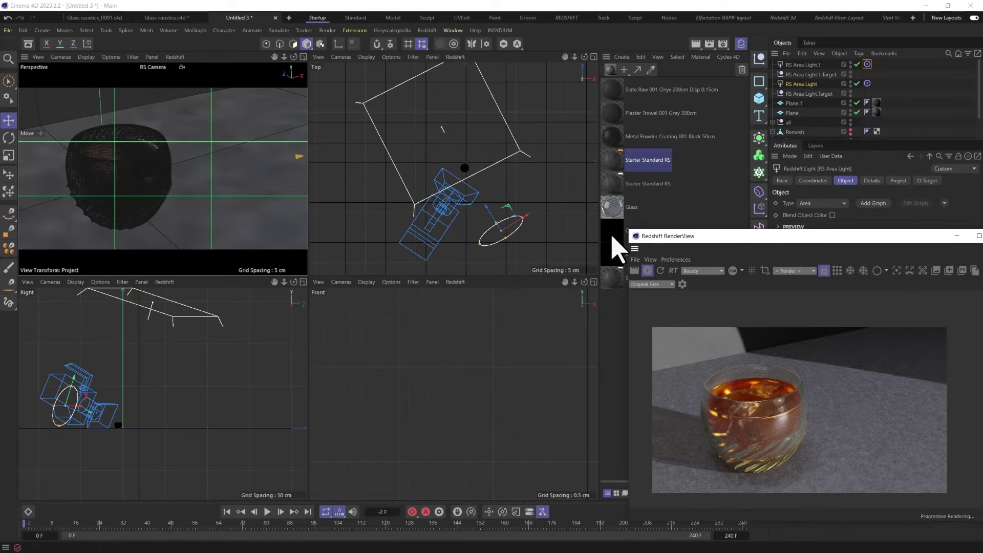
{"action": "left_click_drag", "start_coordinate": [489, 221], "coordinate": [428, 218]}
{"action": "left_click_drag", "start_coordinate": [425, 203], "coordinate": [444, 252]}
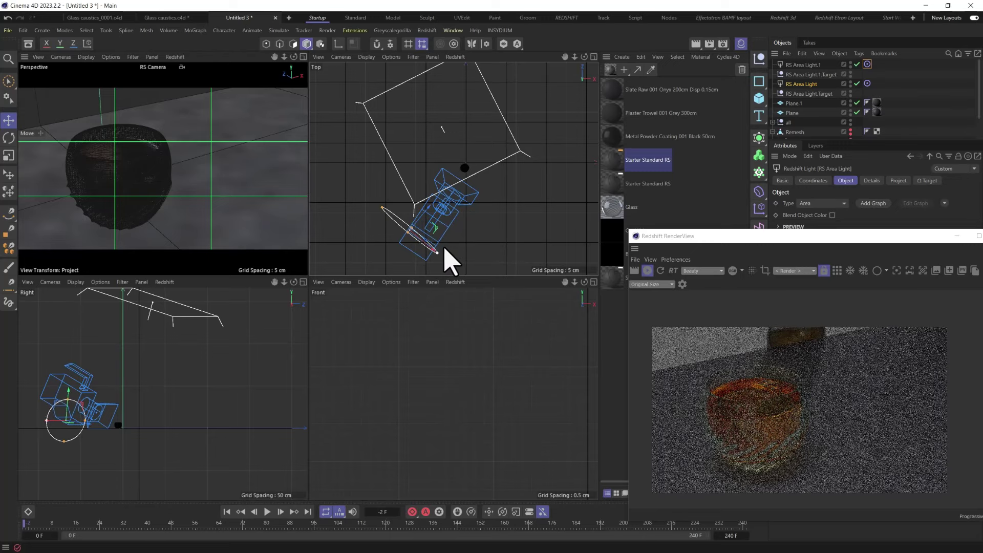
{"action": "left_click_drag", "start_coordinate": [782, 237], "coordinate": [362, 93]}
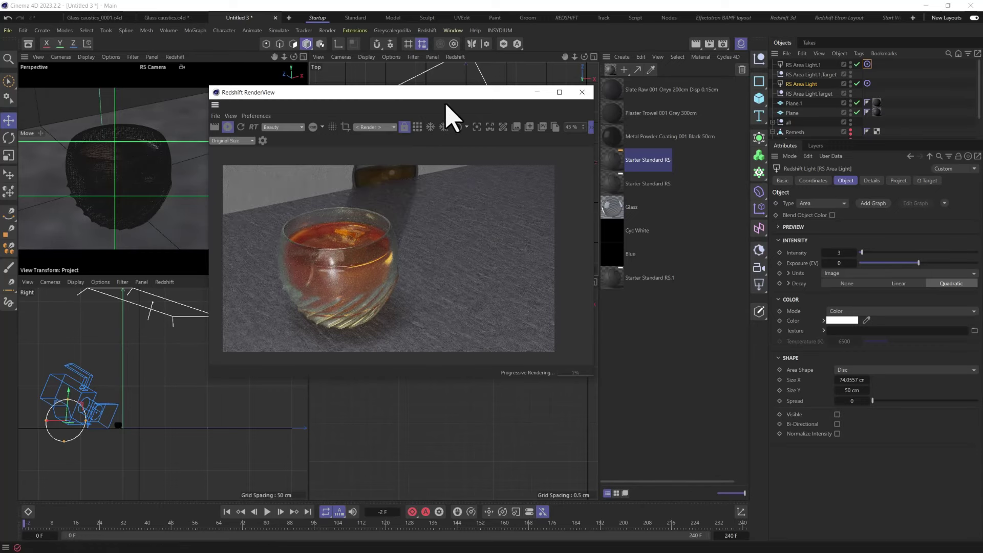
{"action": "left_click_drag", "start_coordinate": [444, 97], "coordinate": [348, 108]}
Step: Give the Slate Raw 001 Onyx floor material a coat with weight 0.531 and roughness 0.323 on its RS Standard node
{"action": "left_click", "coordinate": [612, 92]}
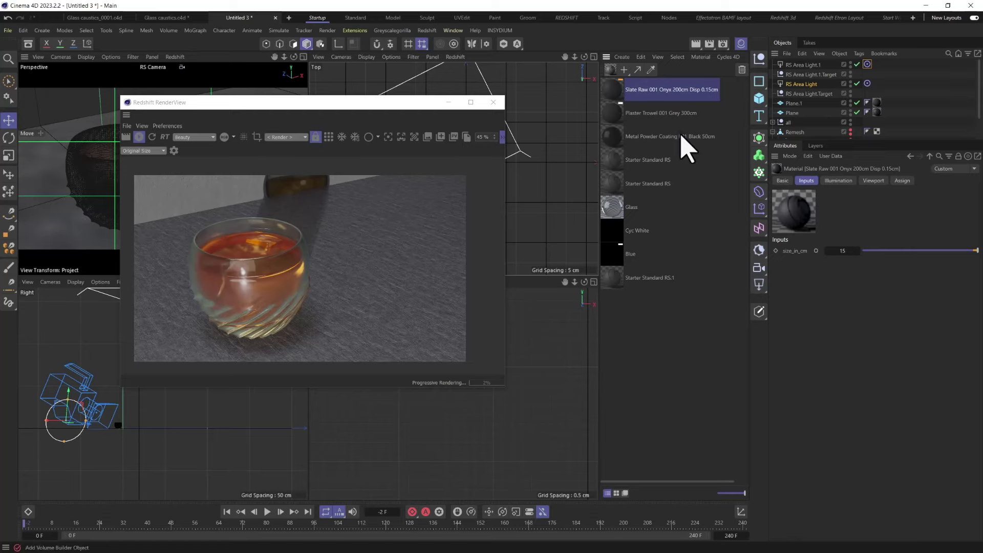
{"action": "double_click", "coordinate": [612, 89]}
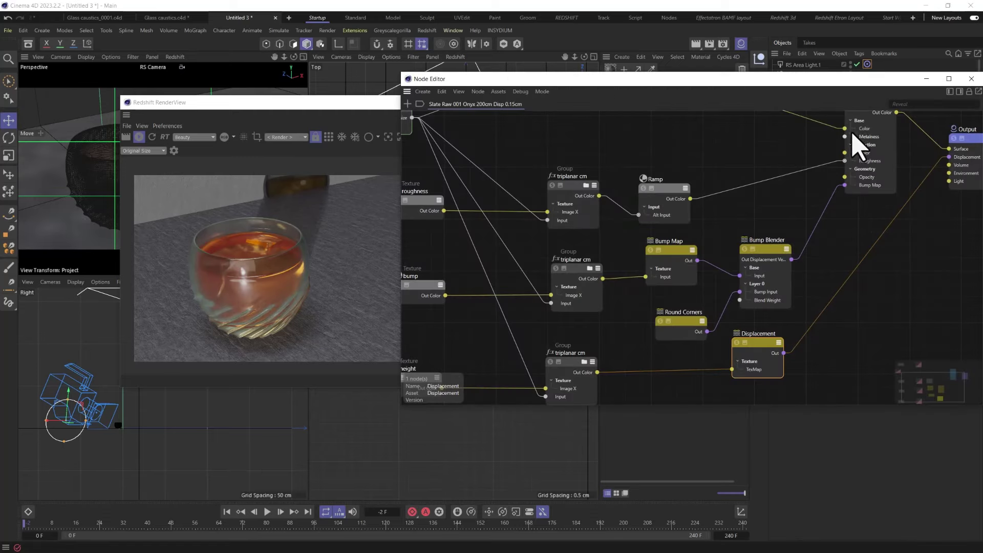
{"action": "left_click_drag", "start_coordinate": [863, 128], "coordinate": [852, 190]}
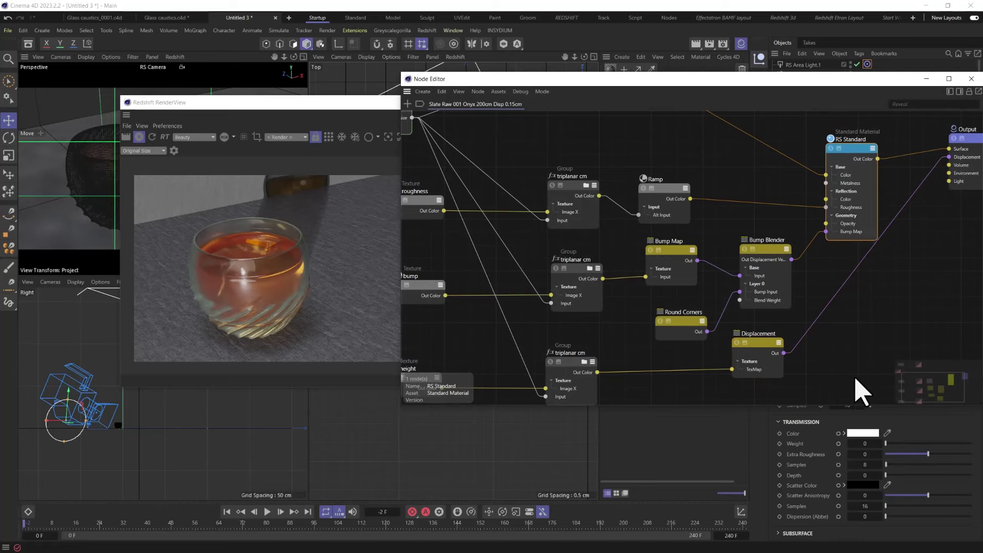
{"action": "left_click", "coordinate": [959, 91]}
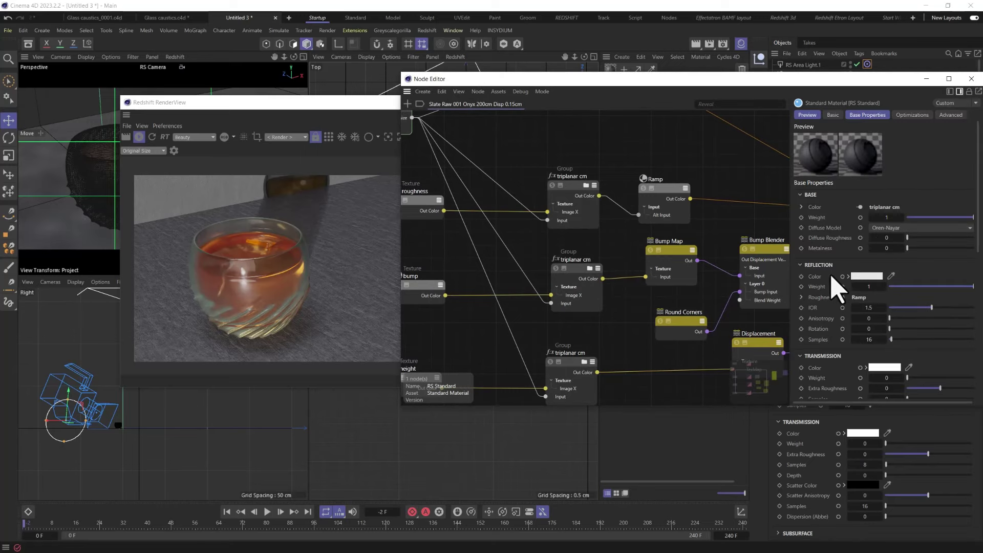
{"action": "scroll", "coordinate": [827, 307], "scroll_direction": "down", "scroll_amount": 5}
{"action": "scroll", "coordinate": [830, 338], "scroll_direction": "down", "scroll_amount": 2}
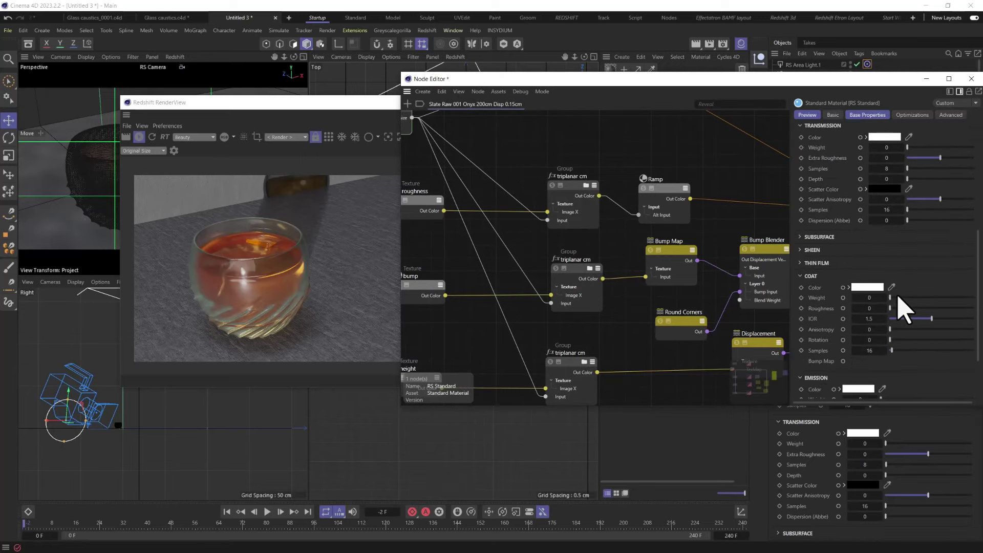
{"action": "left_click_drag", "start_coordinate": [898, 298], "coordinate": [916, 309]}
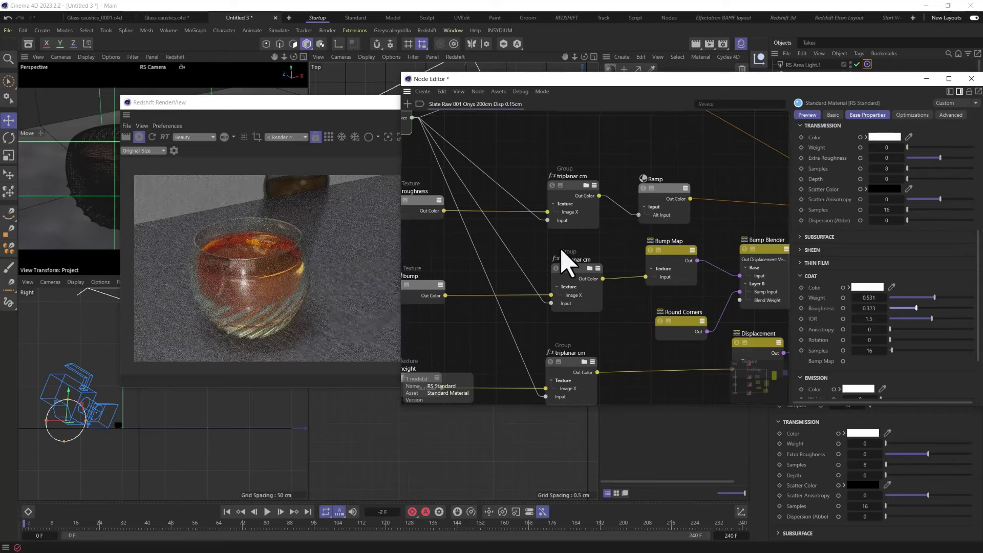
{"action": "left_click", "coordinate": [972, 79]}
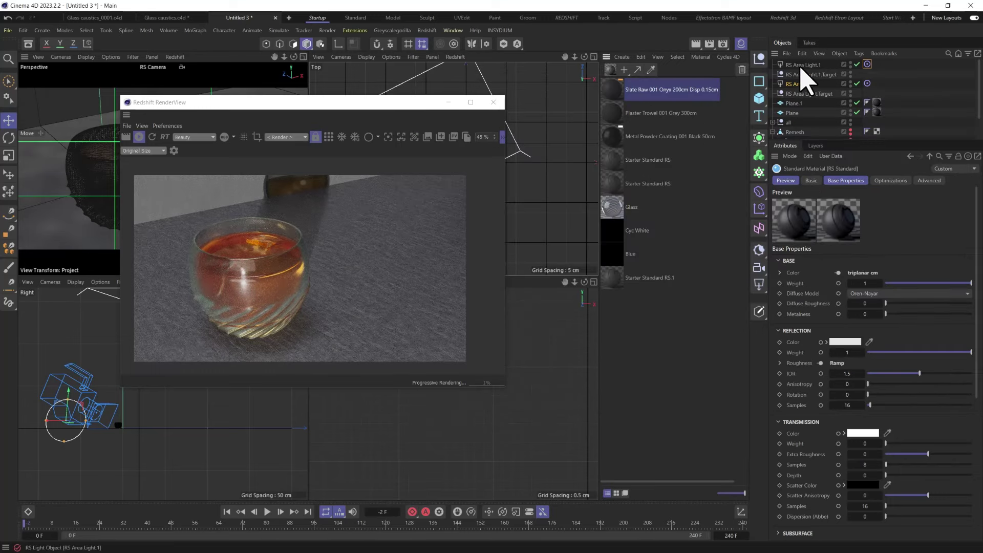
Step: Set the disc RS Area Light's caustics intensity to 2.5 and its caustic photons to 20000000
{"action": "left_click", "coordinate": [807, 85]}
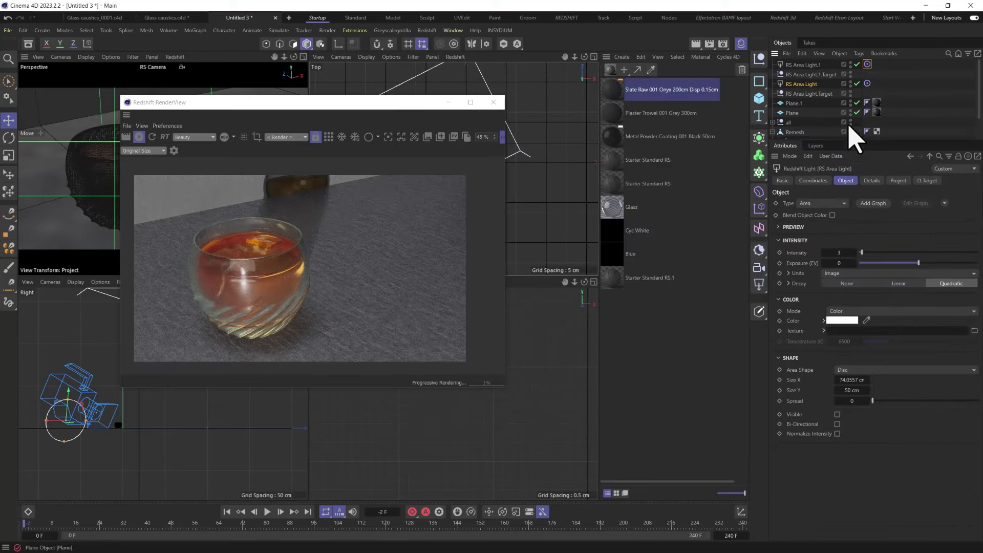
{"action": "left_click", "coordinate": [899, 181]}
{"action": "left_click", "coordinate": [872, 181]}
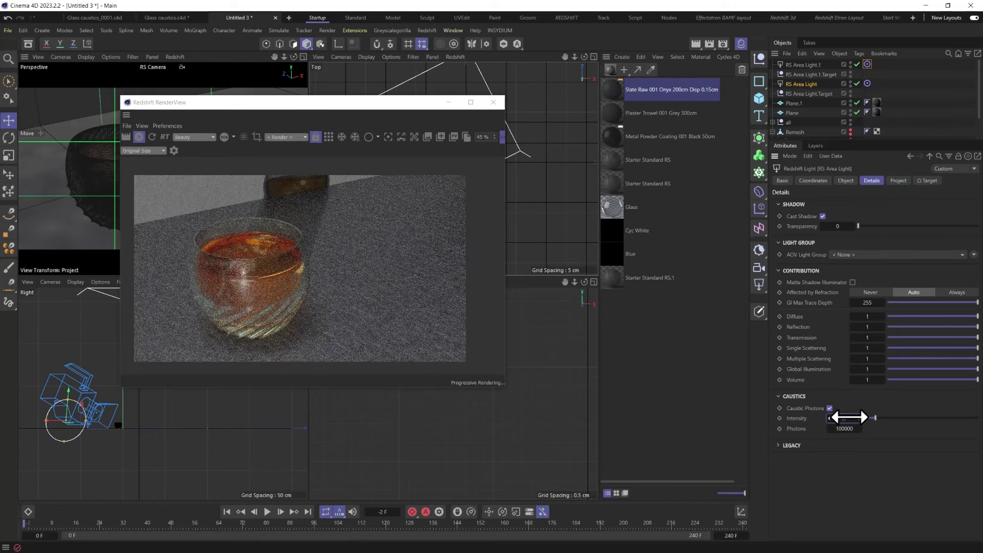
{"action": "left_click", "coordinate": [835, 429]}
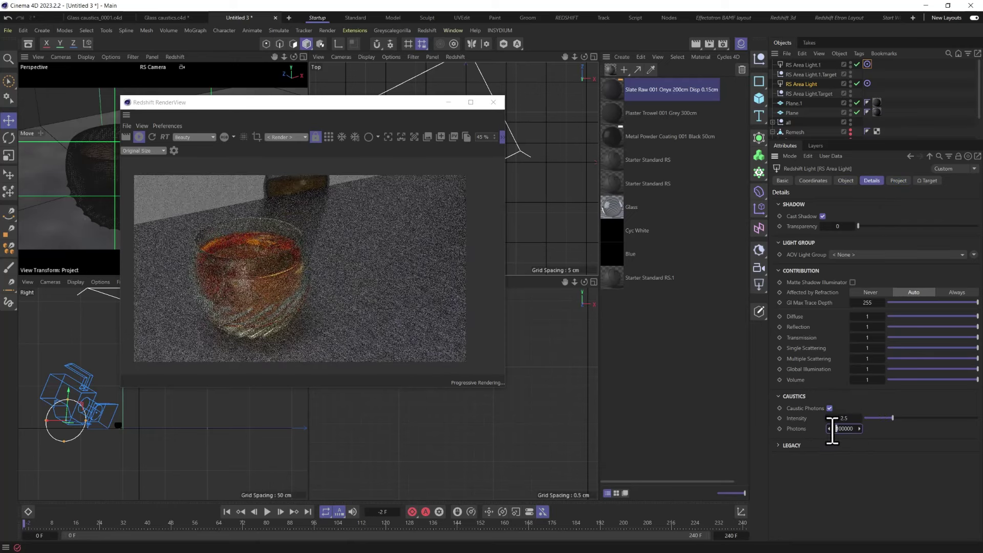
{"action": "key", "text": "BackSpace"}
{"action": "type", "text": "2"}
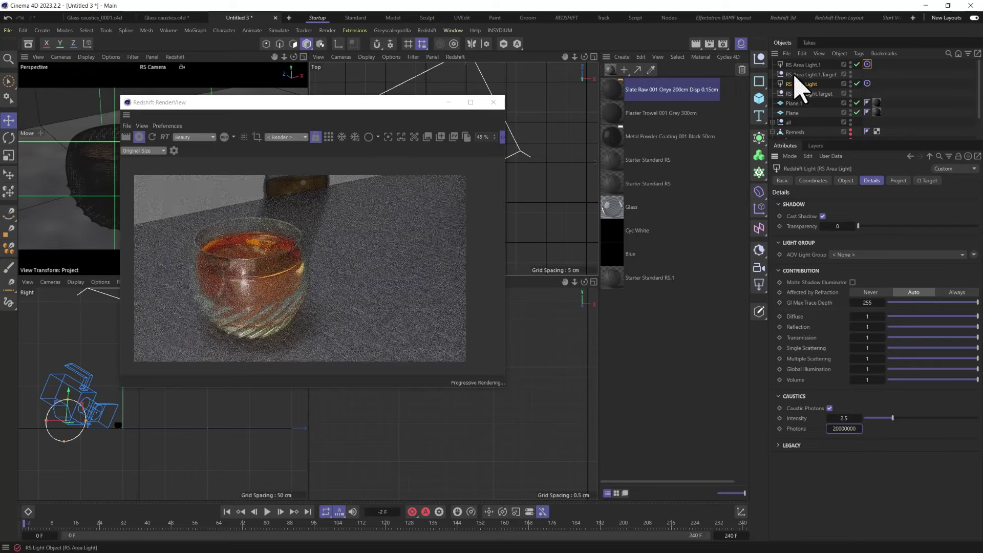
Step: Add an RS Object tag to the all null, overriding its visibility and turning on Casts Caustic Photons
{"action": "left_click", "coordinate": [787, 128]}
{"action": "right_click", "coordinate": [791, 125]}
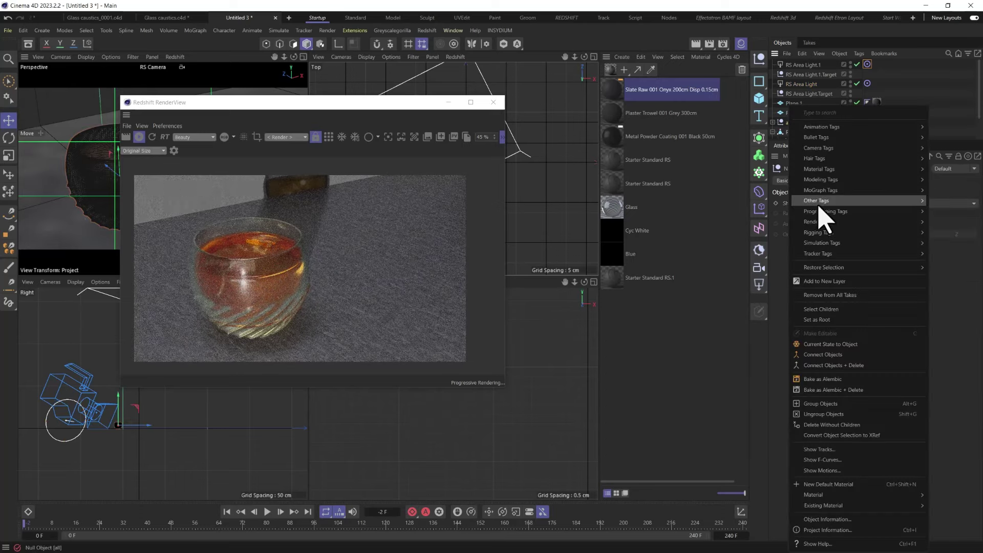
{"action": "mouse_move", "coordinate": [821, 224]}
{"action": "left_click", "coordinate": [761, 257]}
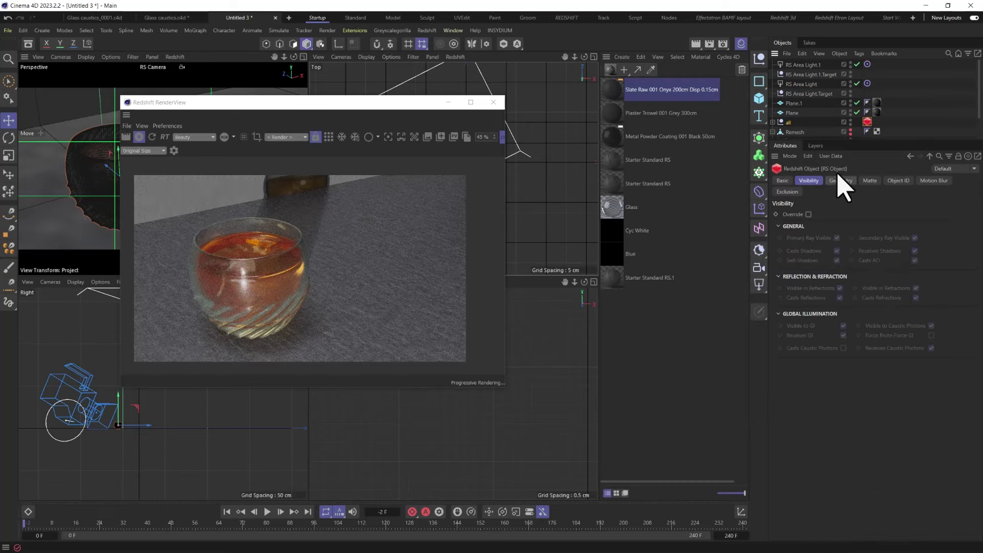
{"action": "left_click", "coordinate": [809, 214]}
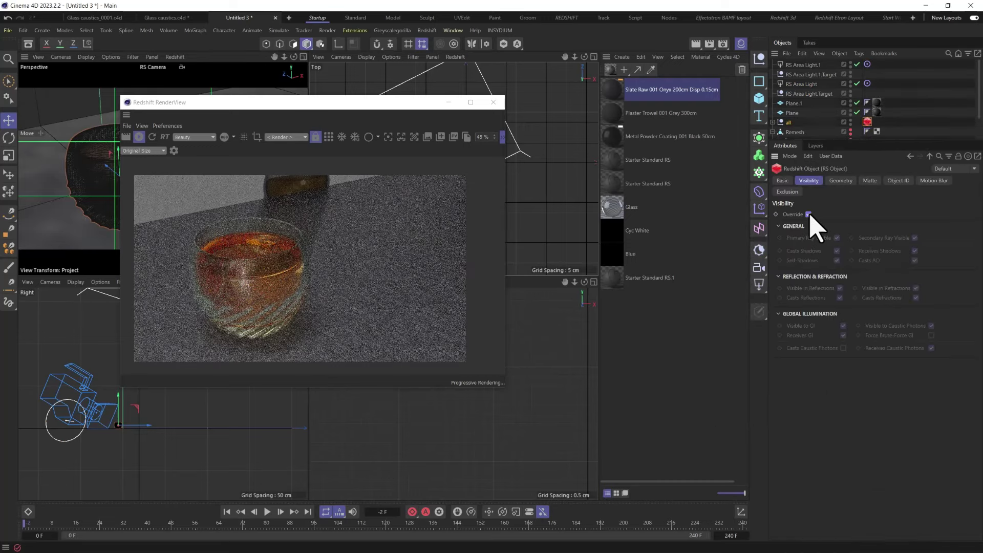
{"action": "left_click", "coordinate": [843, 348]}
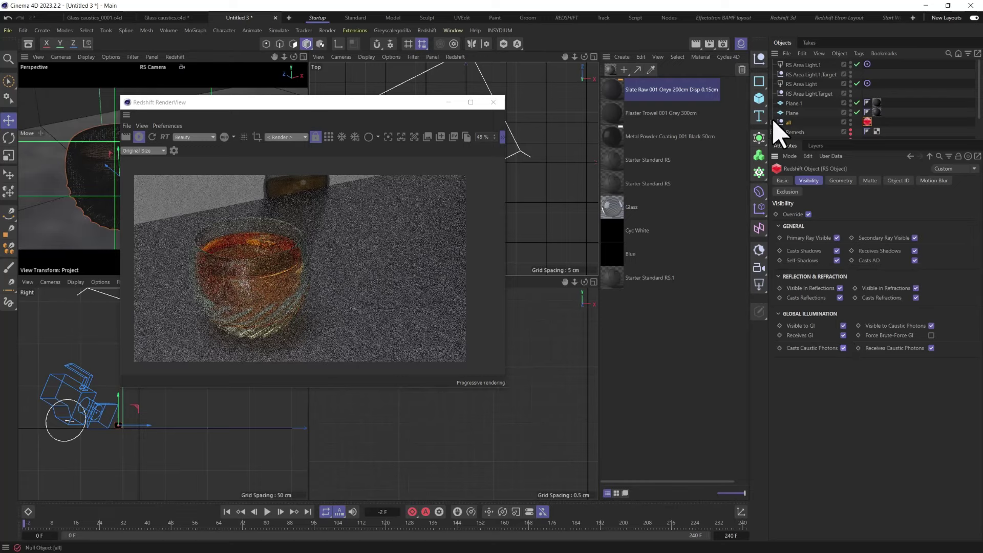
Step: Copy the all null's RS Object tag to its children and expand the group
{"action": "right_click", "coordinate": [867, 122]}
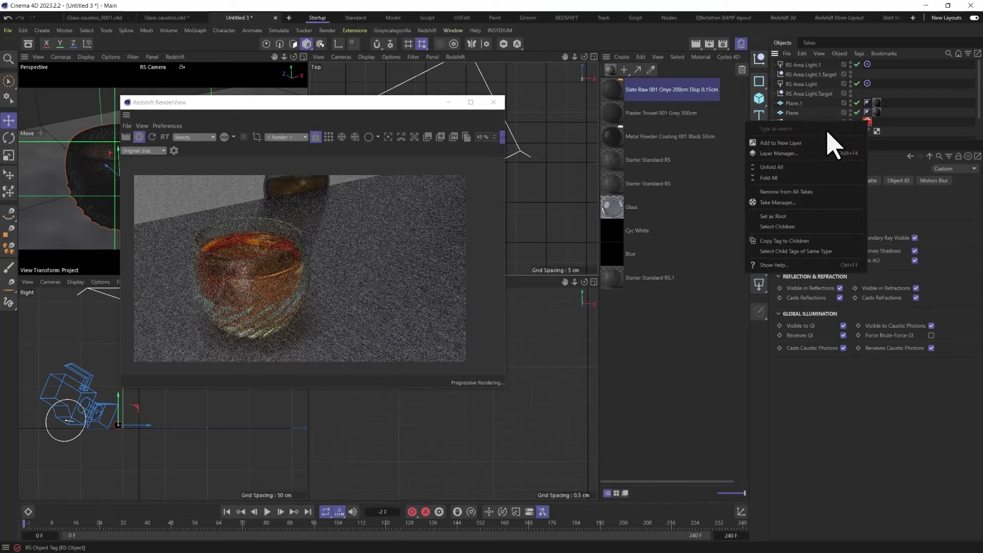
{"action": "left_click", "coordinate": [777, 244]}
{"action": "left_click", "coordinate": [773, 123]}
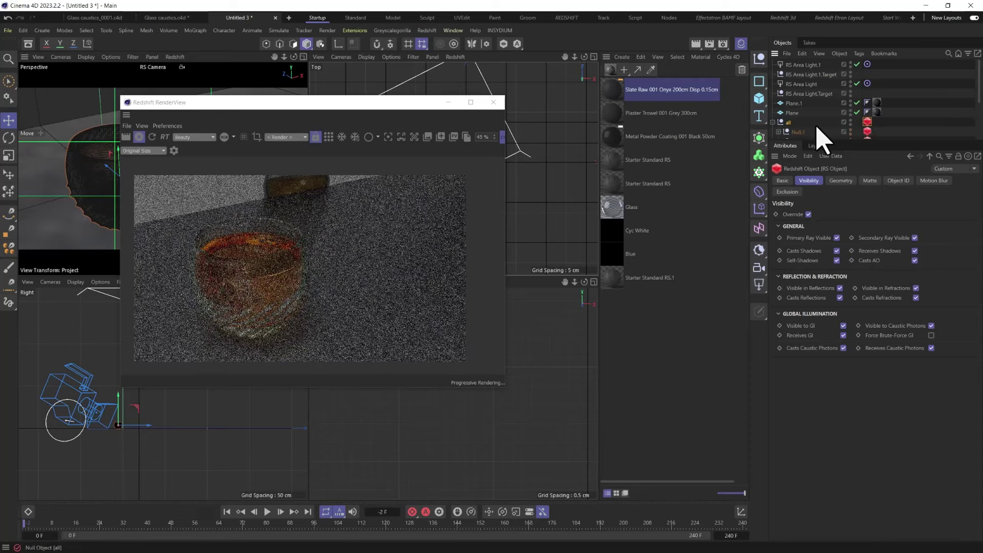
Step: Remove the RS Object tags from all, Null.1 and Null, keeping only those on Liquid and Whiskey Glass
{"action": "scroll", "coordinate": [813, 127], "scroll_direction": "down", "scroll_amount": 3}
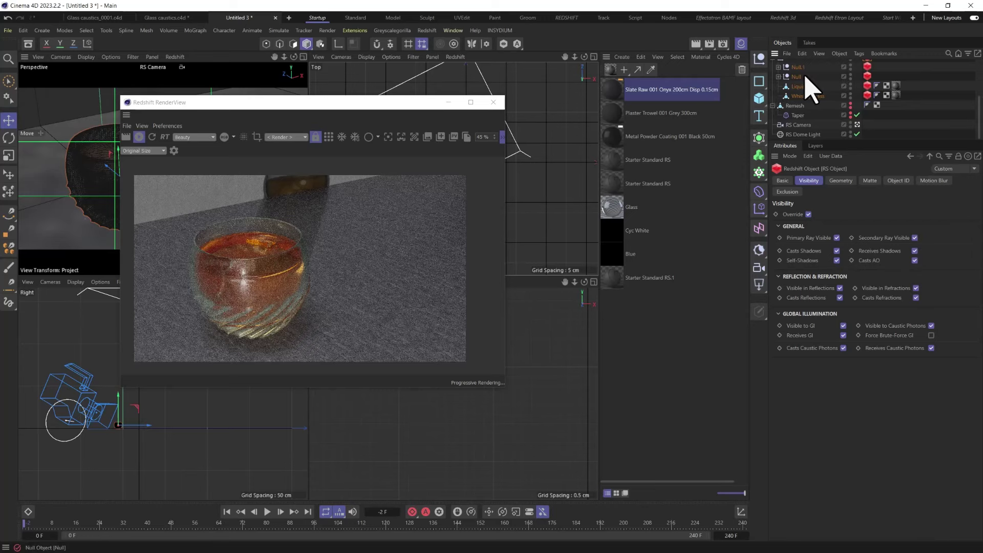
{"action": "scroll", "coordinate": [859, 102], "scroll_direction": "up", "scroll_amount": 3}
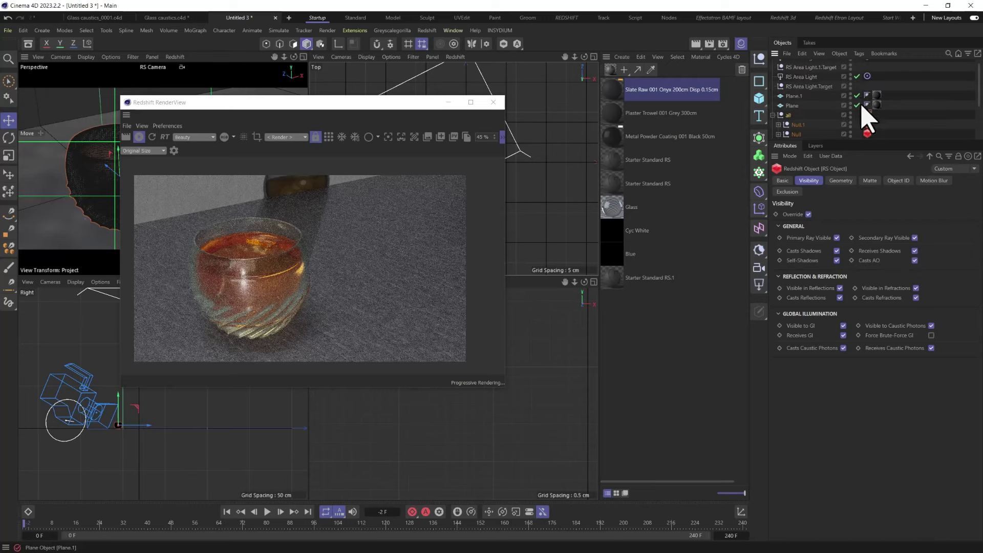
{"action": "key", "text": "Delete"}
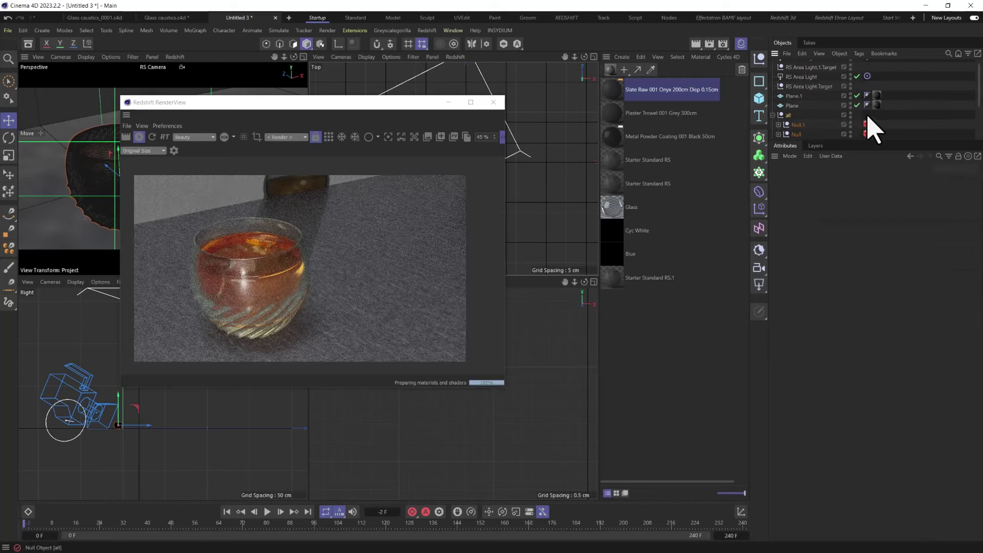
{"action": "left_click", "coordinate": [866, 124]}
{"action": "key", "text": "Delete"}
{"action": "left_click", "coordinate": [866, 133]}
{"action": "key", "text": "Delete"}
{"action": "scroll", "coordinate": [824, 140], "scroll_direction": "down", "scroll_amount": 3}
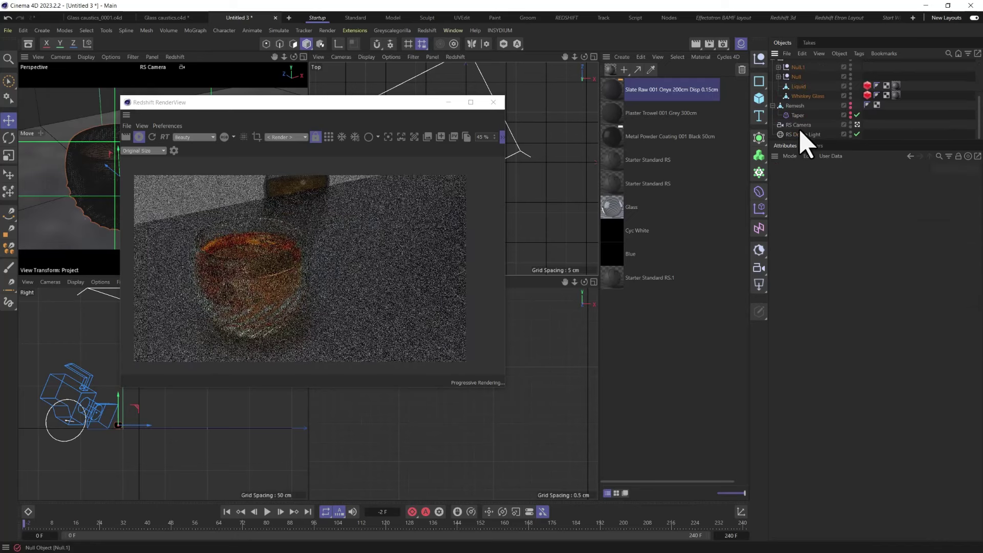
{"action": "left_click", "coordinate": [798, 86]}
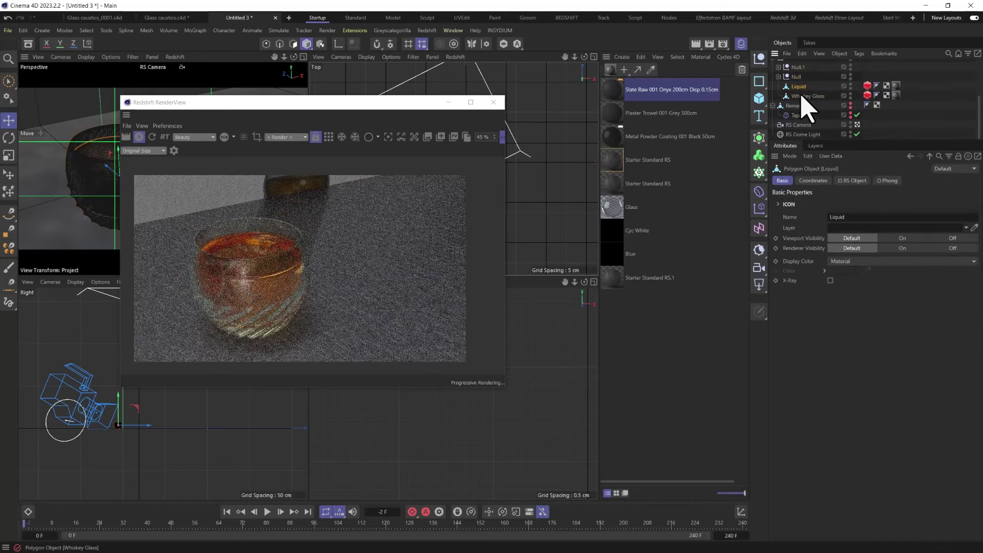
{"action": "left_click", "coordinate": [806, 96]}
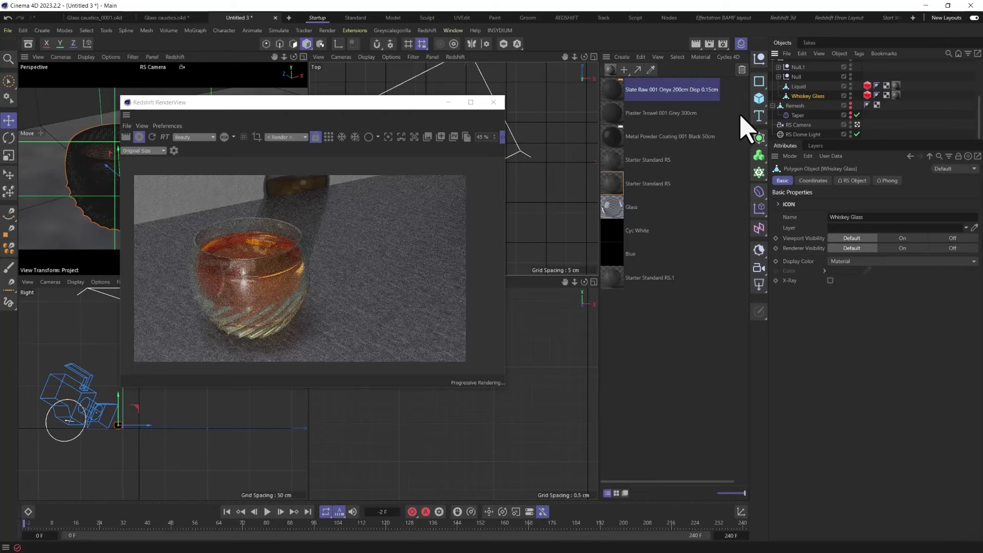
Step: Examine the Redshift caustics options in the advanced render settings
{"action": "left_click", "coordinate": [723, 45]}
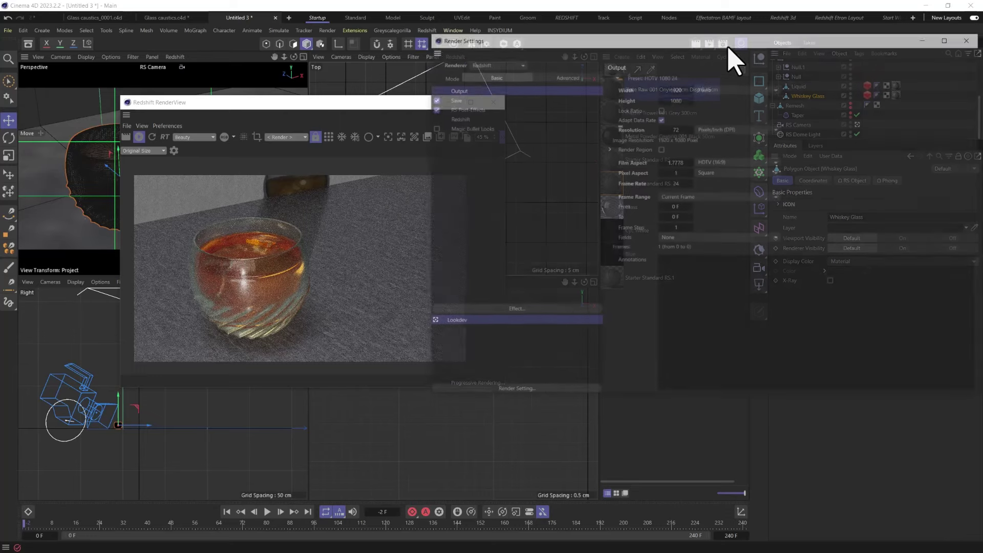
{"action": "left_click", "coordinate": [565, 76]}
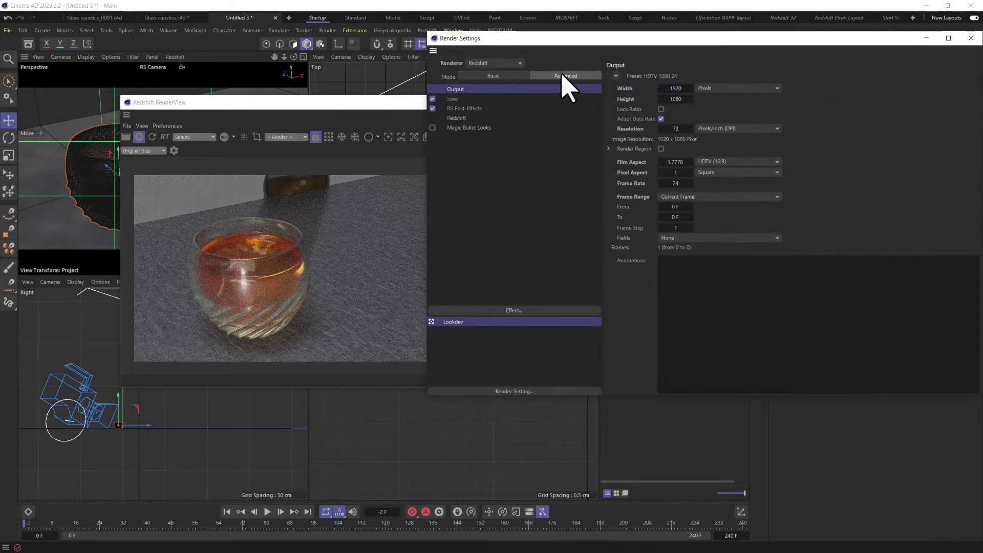
{"action": "left_click", "coordinate": [463, 118]}
{"action": "left_click", "coordinate": [774, 77]}
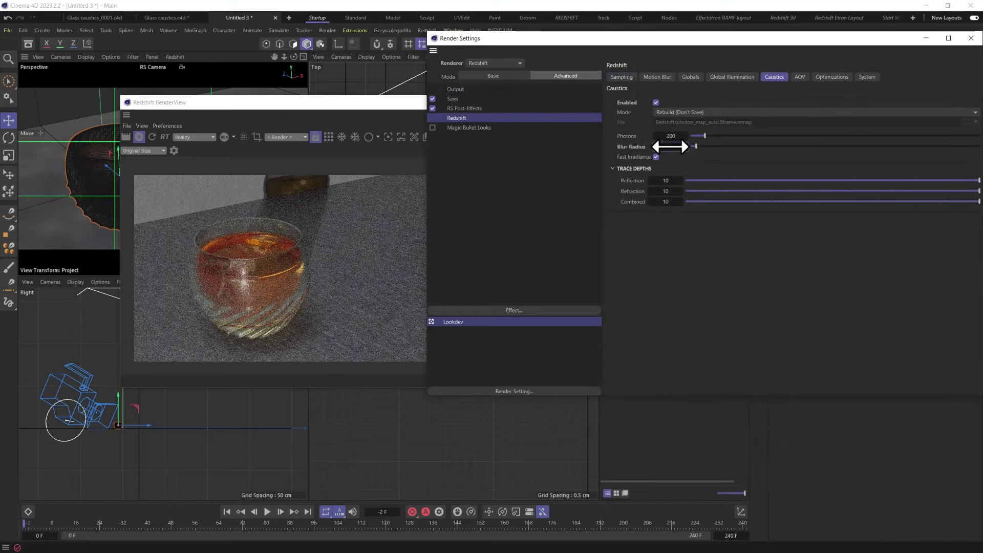
{"action": "left_click", "coordinate": [971, 38]}
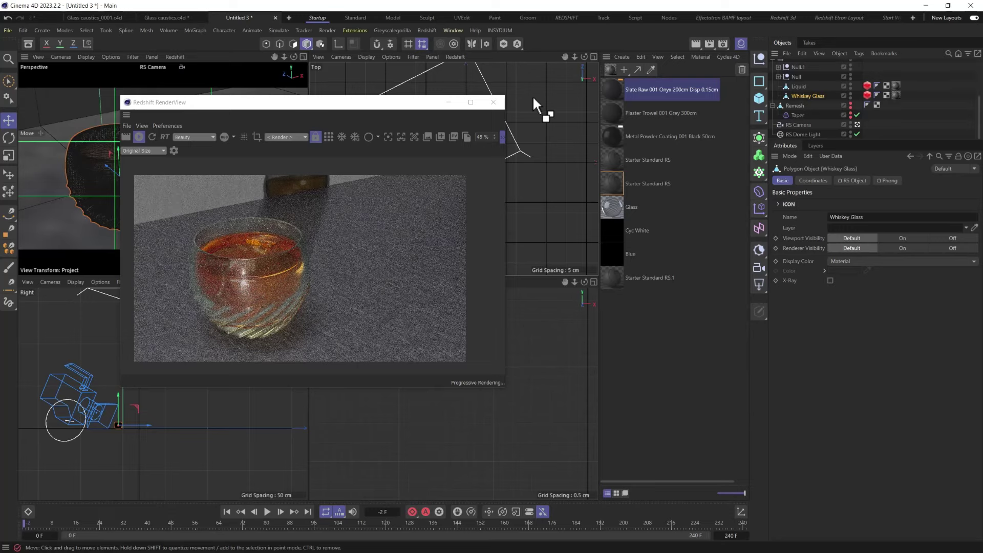
Step: Save the scene as glass tut in the Week 2 folder, and render the frame in Redshift RenderView
{"action": "key", "text": "ctrl+s"}
{"action": "type", "text": "glas"}
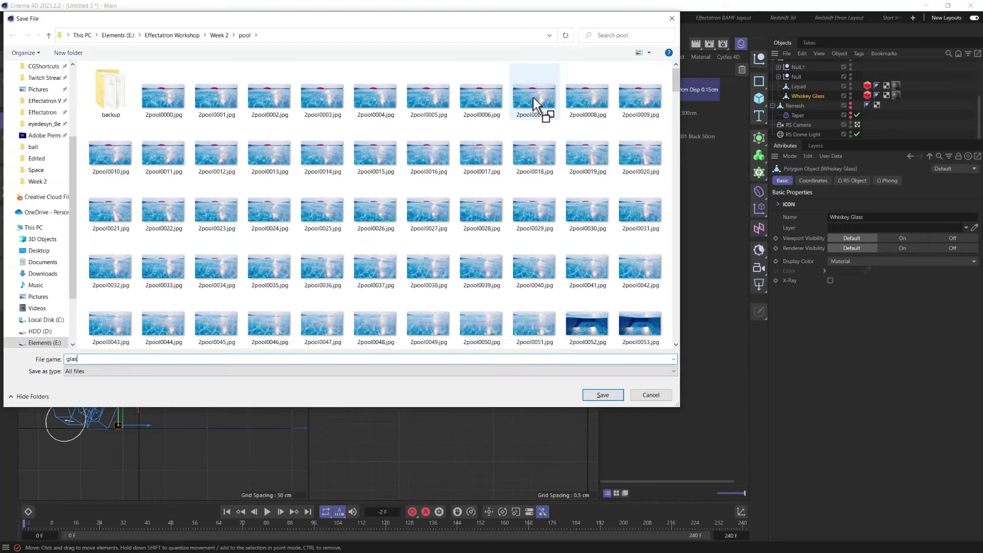
{"action": "type", "text": "s"}
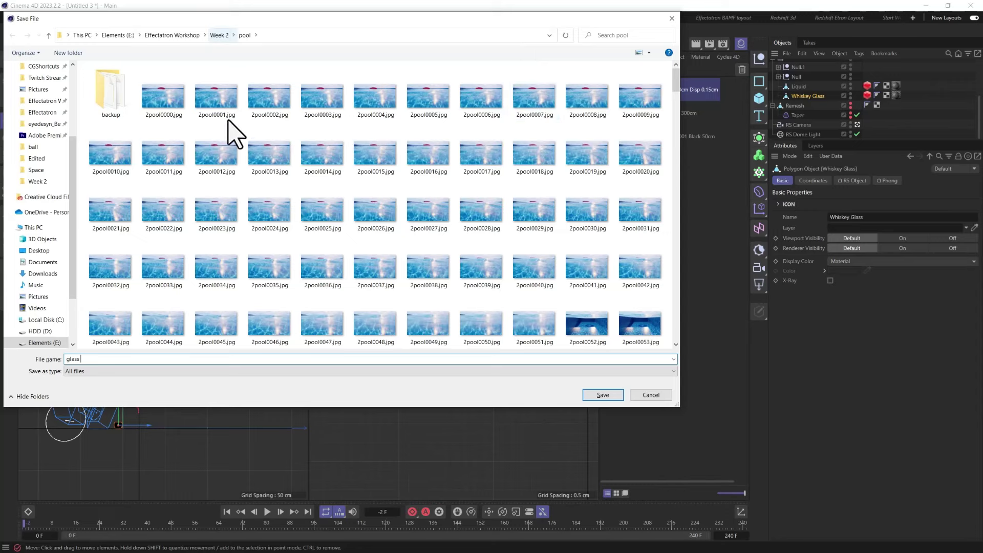
{"action": "left_click", "coordinate": [219, 35]}
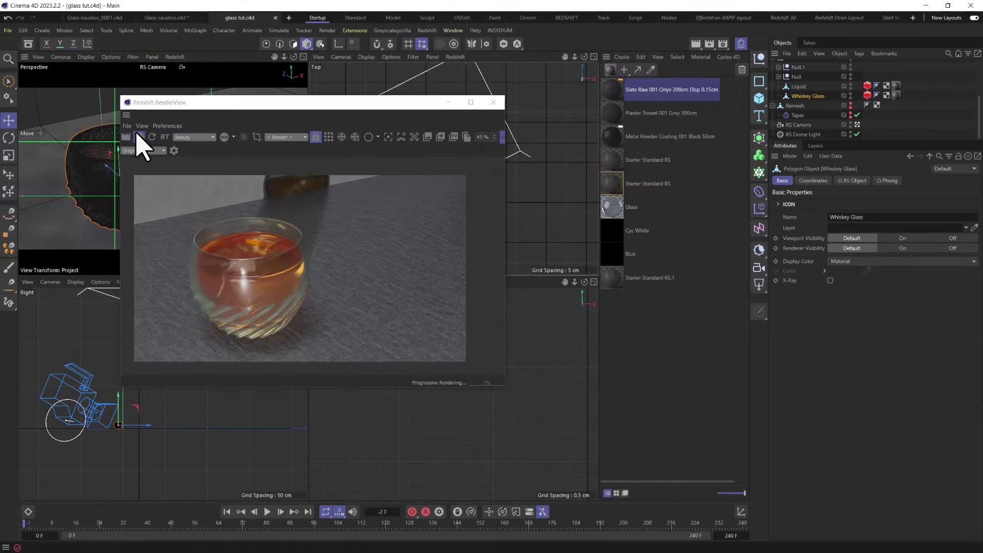
{"action": "left_click", "coordinate": [125, 136]}
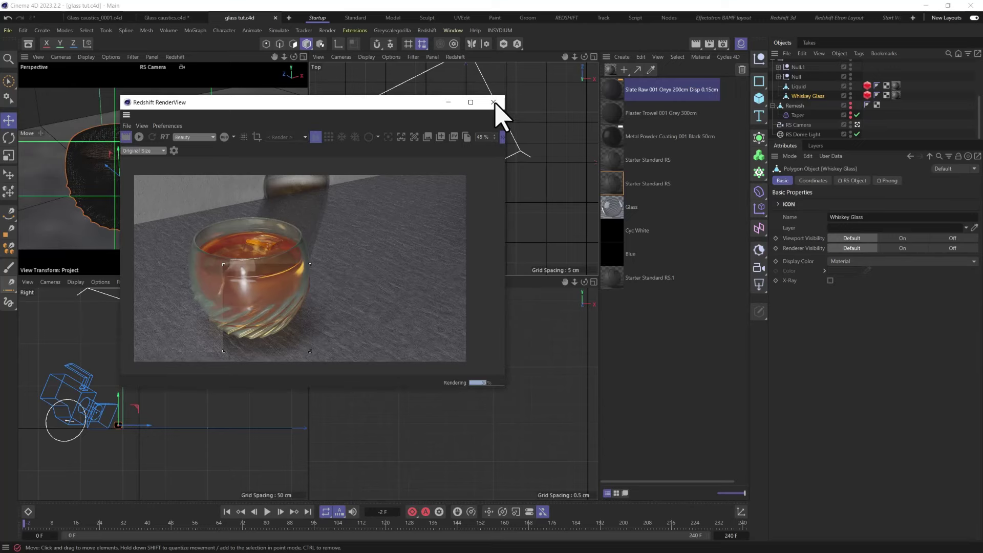
{"action": "left_click", "coordinate": [649, 177]}
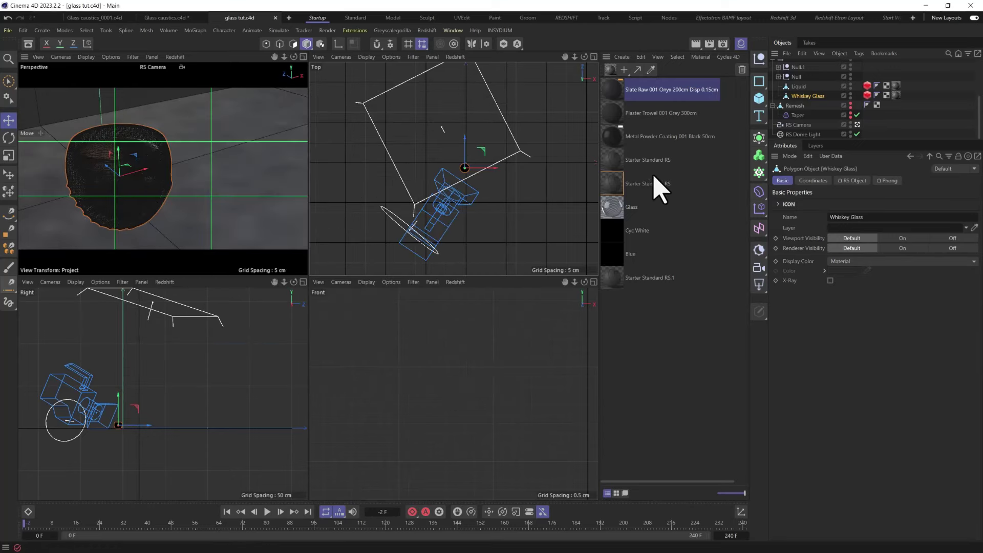
Step: Delete both RS Area Lights and their target nulls from the scene
{"action": "scroll", "coordinate": [830, 106], "scroll_direction": "up", "scroll_amount": 3}
{"action": "left_click", "coordinate": [798, 84]}
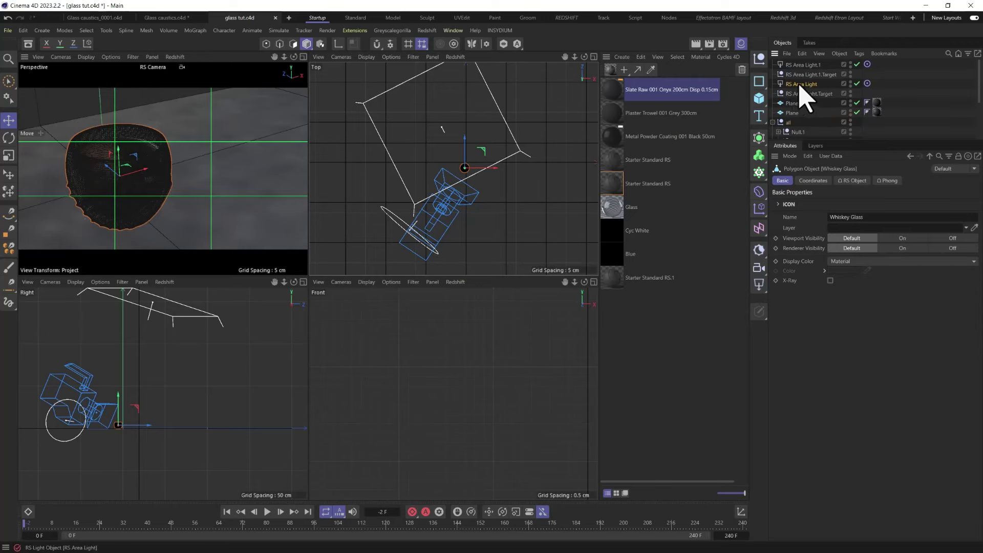
{"action": "key", "text": "Delete"}
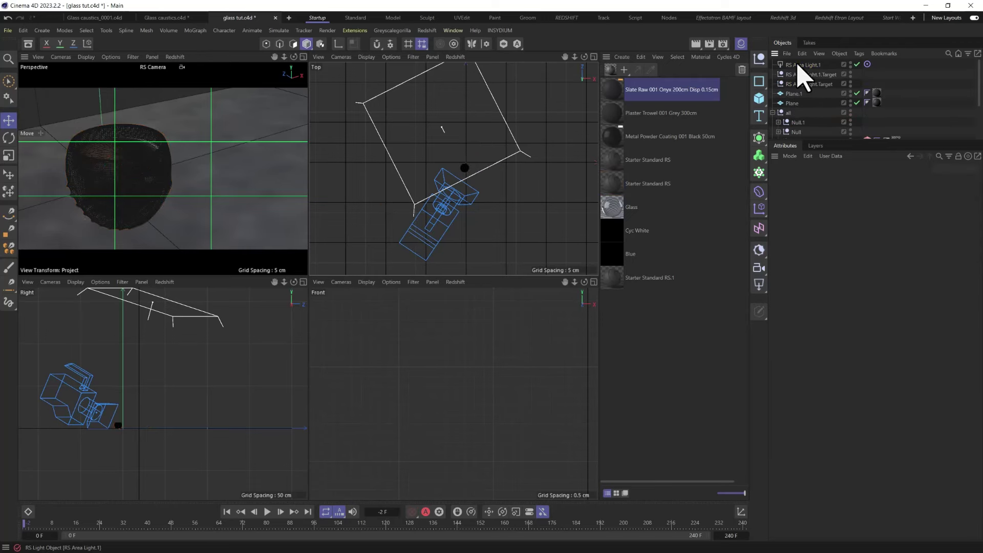
{"action": "left_click", "coordinate": [797, 65]}
{"action": "key", "text": "Delete"}
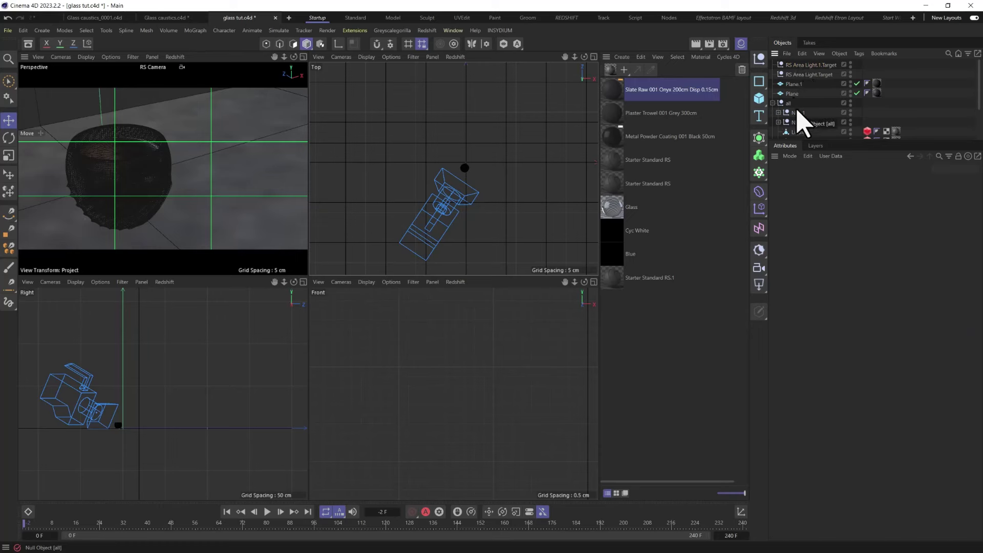
{"action": "left_click", "coordinate": [774, 103]}
{"action": "left_click", "coordinate": [813, 74]}
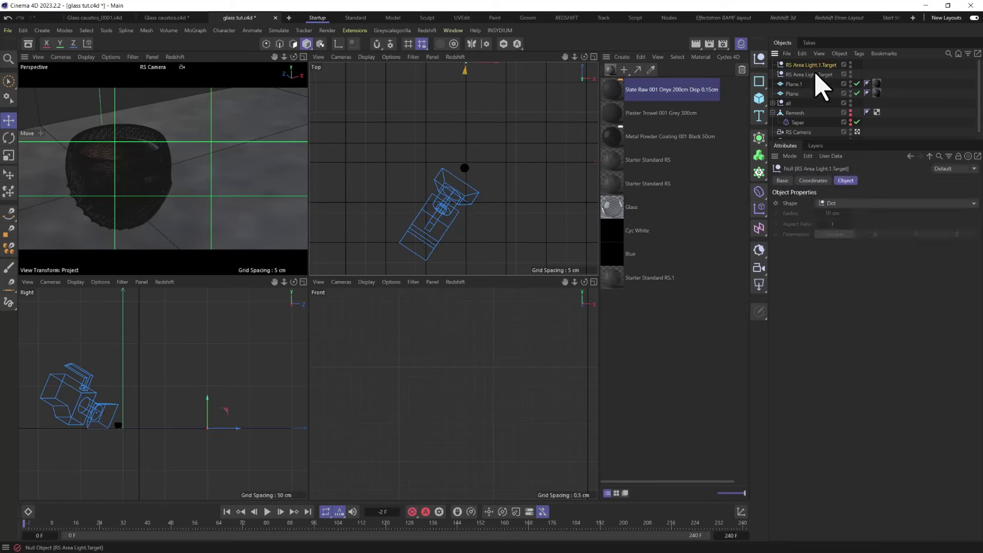
{"action": "key", "text": "Delete"}
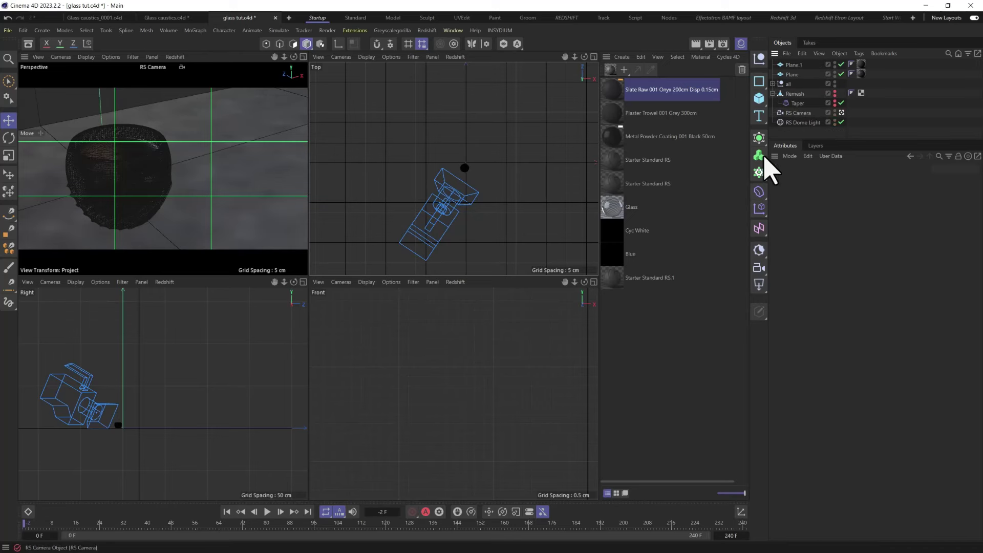
Step: Add an RS Spot Light and give it a target tag with a target null
{"action": "left_click", "coordinate": [757, 286]}
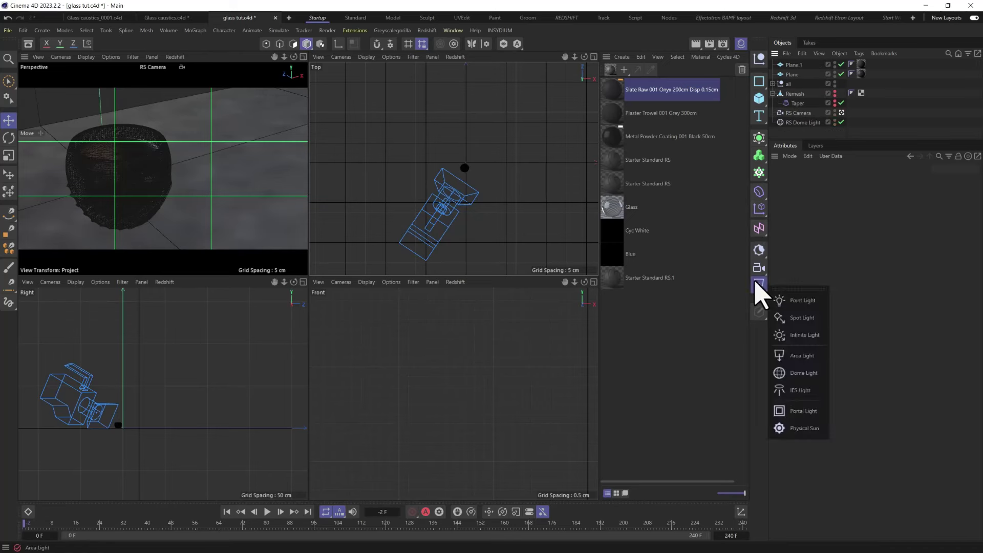
{"action": "left_click", "coordinate": [783, 317]}
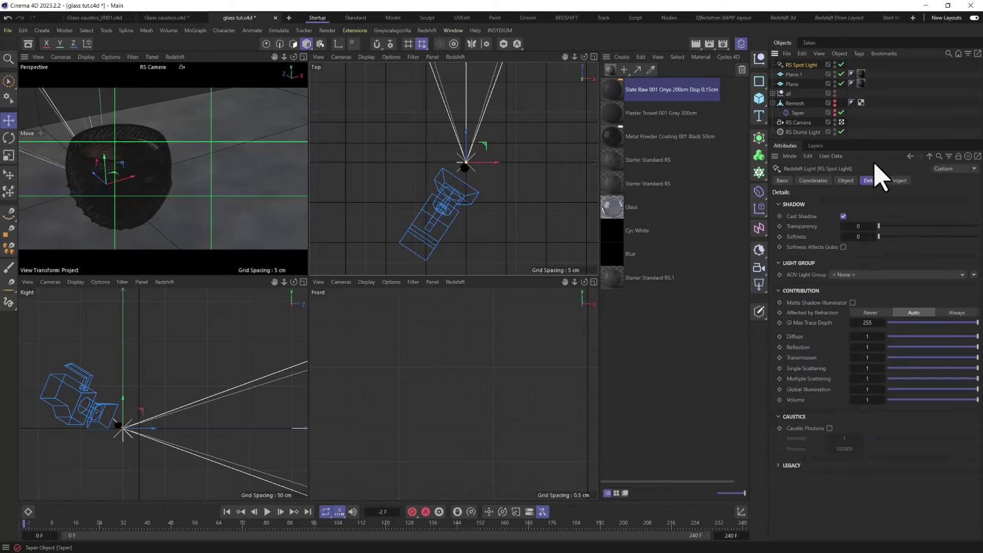
{"action": "left_click", "coordinate": [845, 181]}
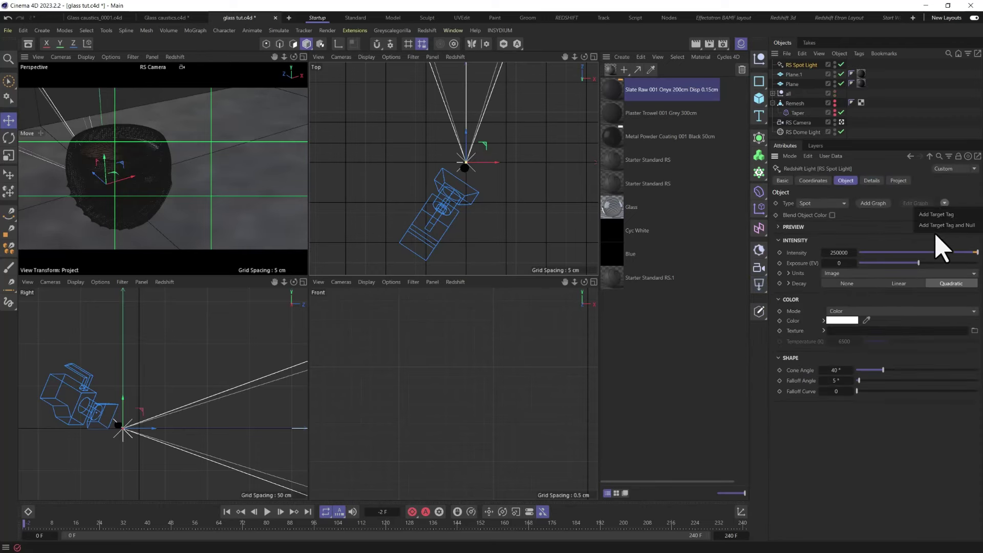
{"action": "left_click", "coordinate": [916, 210]}
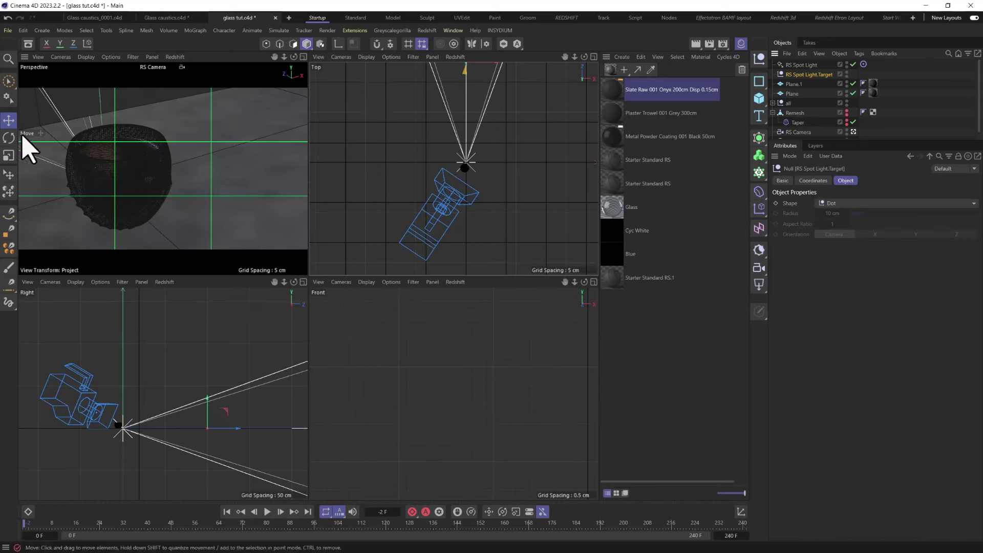
Step: Place the spot light's target null on the whisky glass with the Place tool, and select the RS Spot Light
{"action": "left_click", "coordinate": [9, 174]}
{"action": "left_click_drag", "start_coordinate": [118, 190], "coordinate": [114, 153]}
{"action": "left_click", "coordinate": [802, 66]}
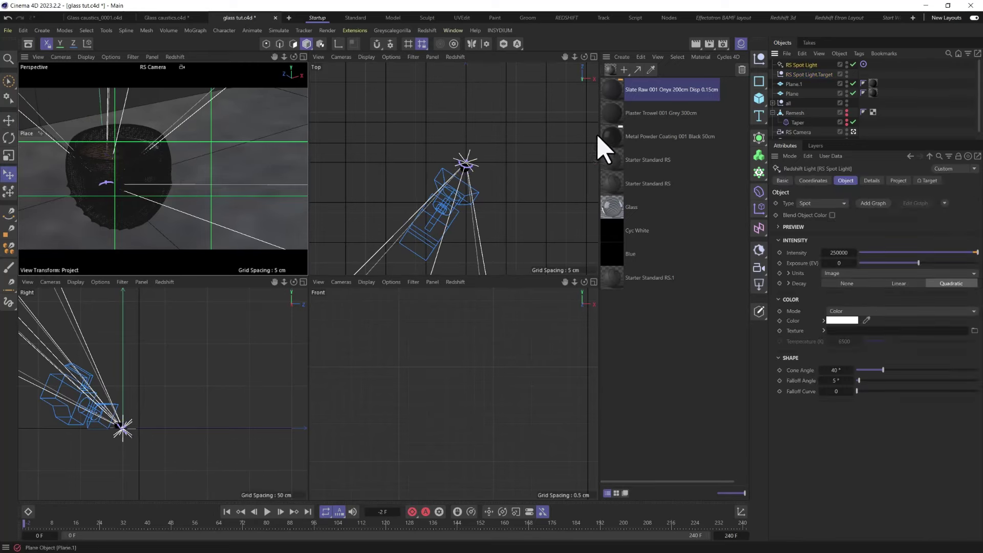
Step: Move the RS Spot Light away from its target null on the glass, placing it beside the camera at about camera height
{"action": "key", "text": "e"}
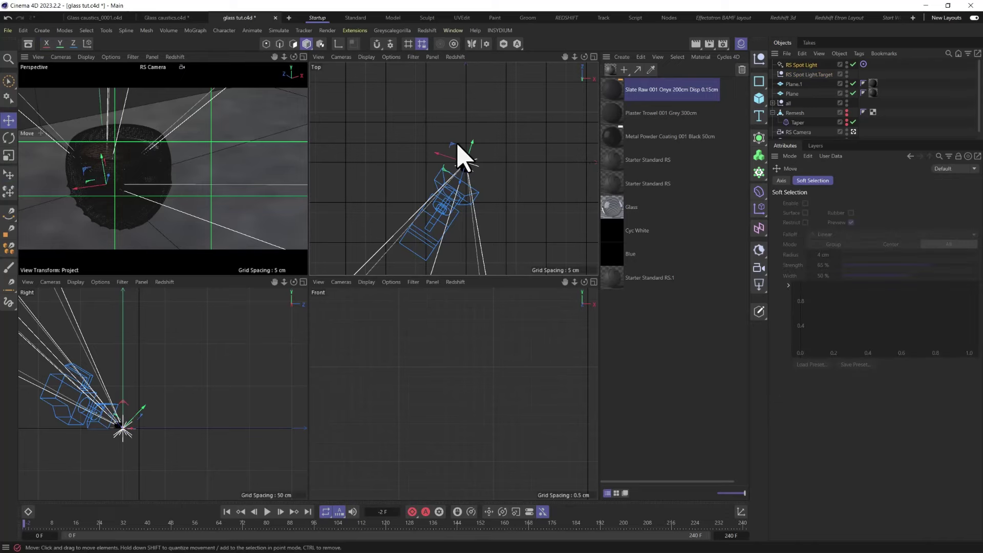
{"action": "left_click_drag", "start_coordinate": [457, 146], "coordinate": [420, 200]}
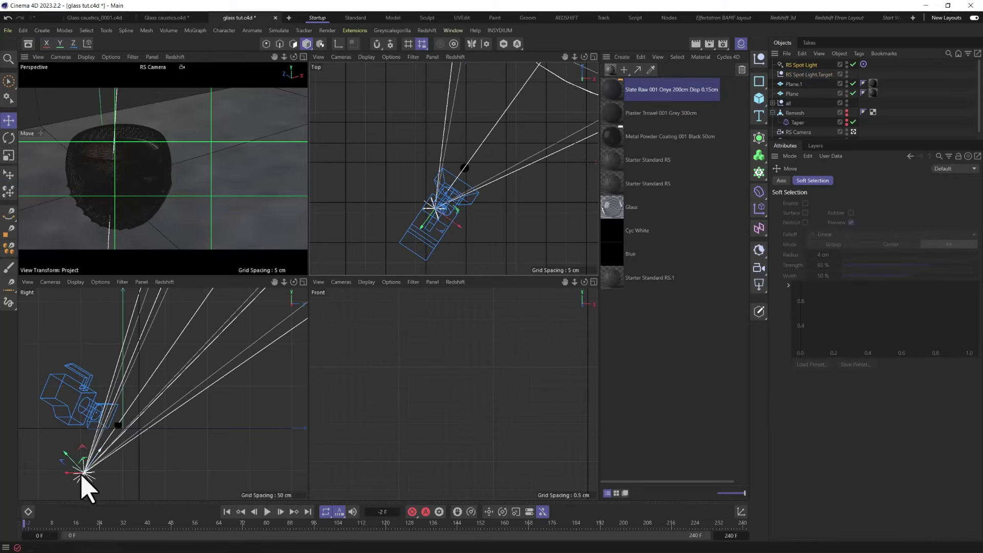
{"action": "left_click_drag", "start_coordinate": [80, 471], "coordinate": [91, 377]}
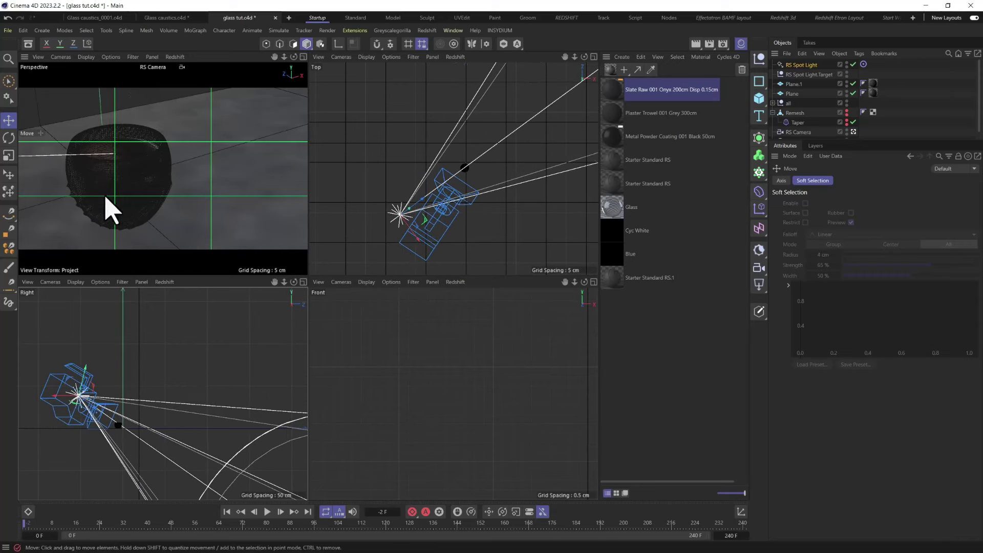
Step: Search the asset library's media for gobo and look through the abstract, liquid, nature and window patterns
{"action": "left_click", "coordinate": [28, 43]}
{"action": "double_click", "coordinate": [59, 92]}
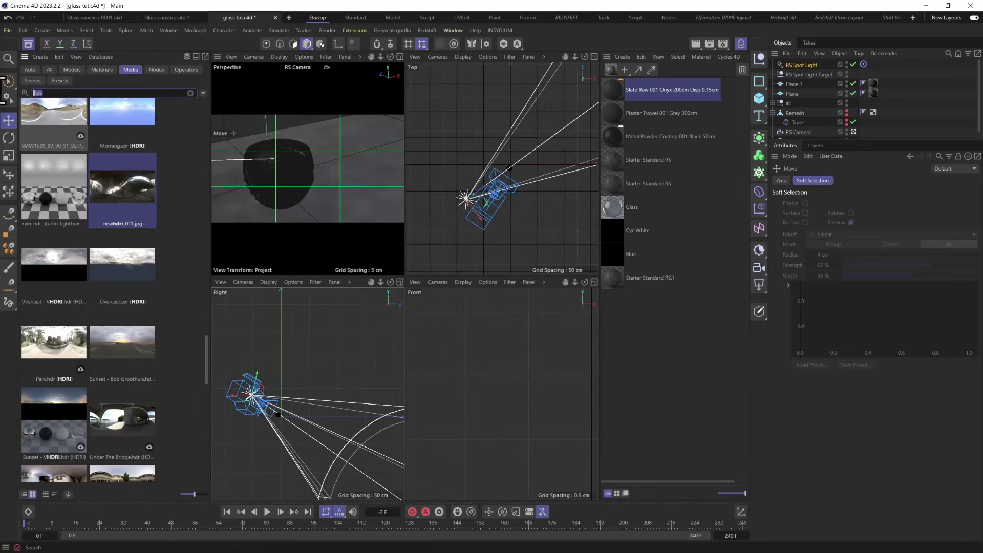
{"action": "type", "text": "gobo"}
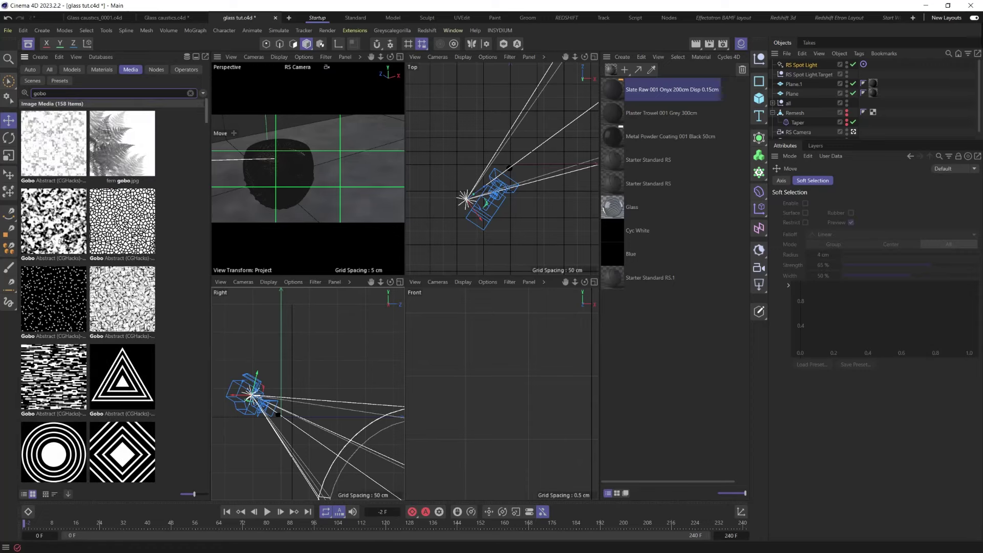
{"action": "left_click", "coordinate": [800, 66]}
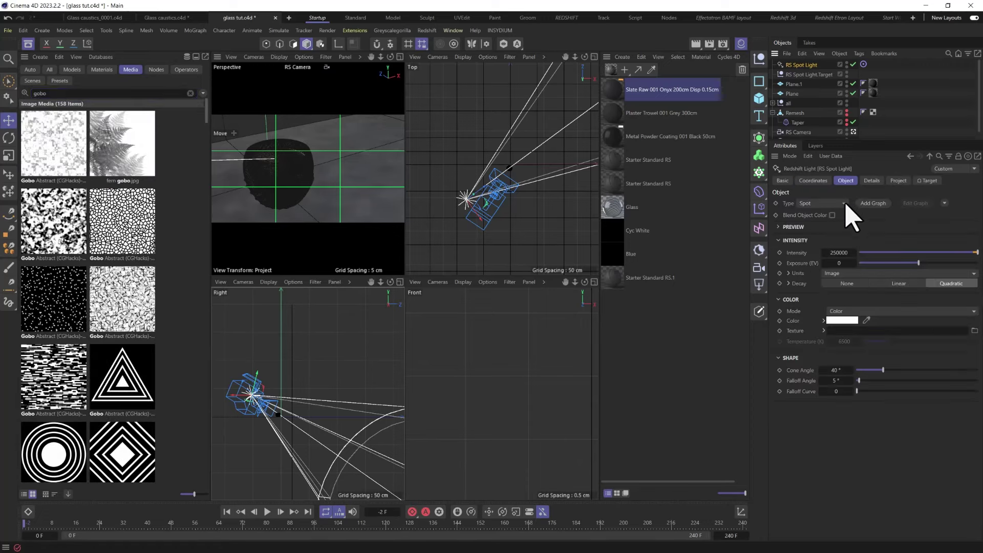
{"action": "scroll", "coordinate": [110, 288], "scroll_direction": "down", "scroll_amount": 10}
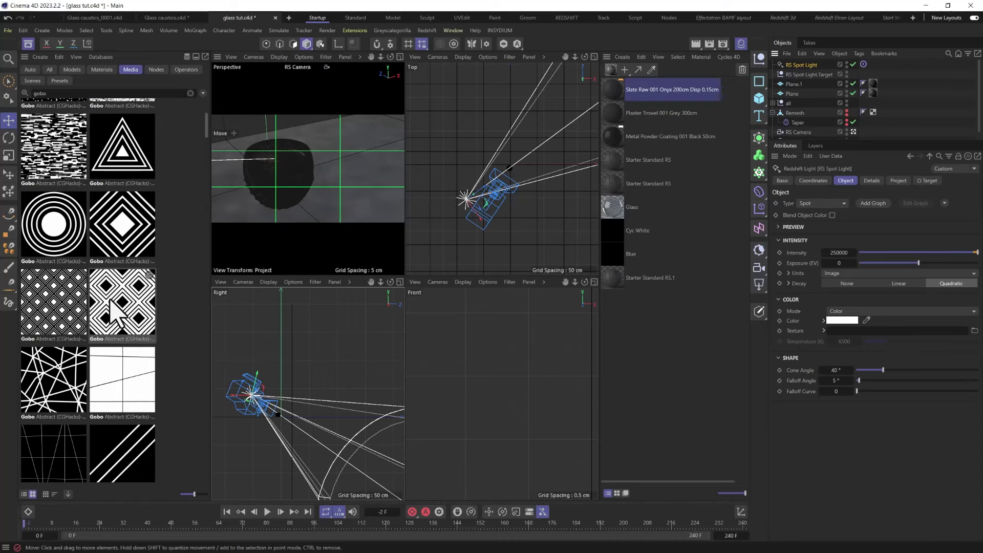
{"action": "scroll", "coordinate": [118, 319], "scroll_direction": "down", "scroll_amount": 10}
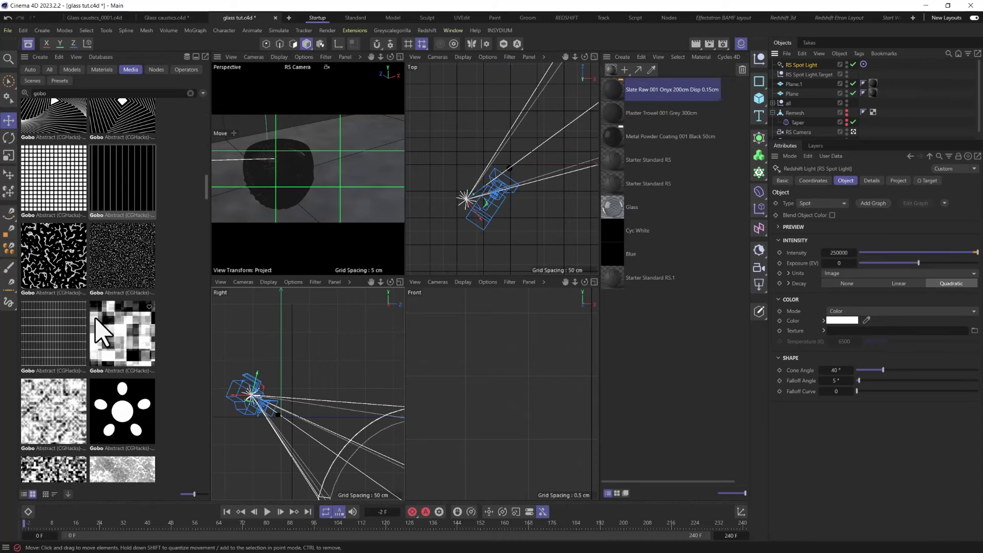
{"action": "scroll", "coordinate": [101, 333], "scroll_direction": "down", "scroll_amount": 5}
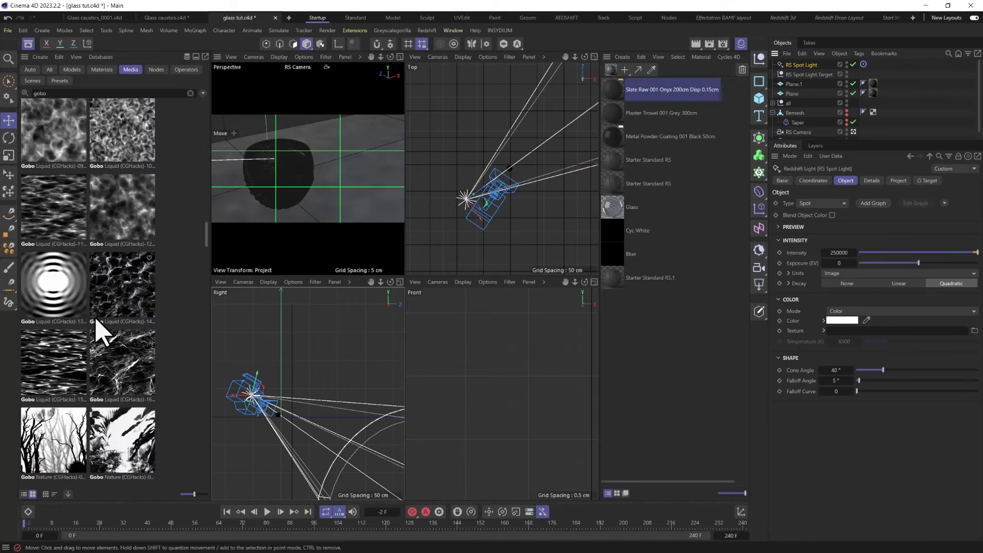
{"action": "scroll", "coordinate": [101, 332], "scroll_direction": "down", "scroll_amount": 6}
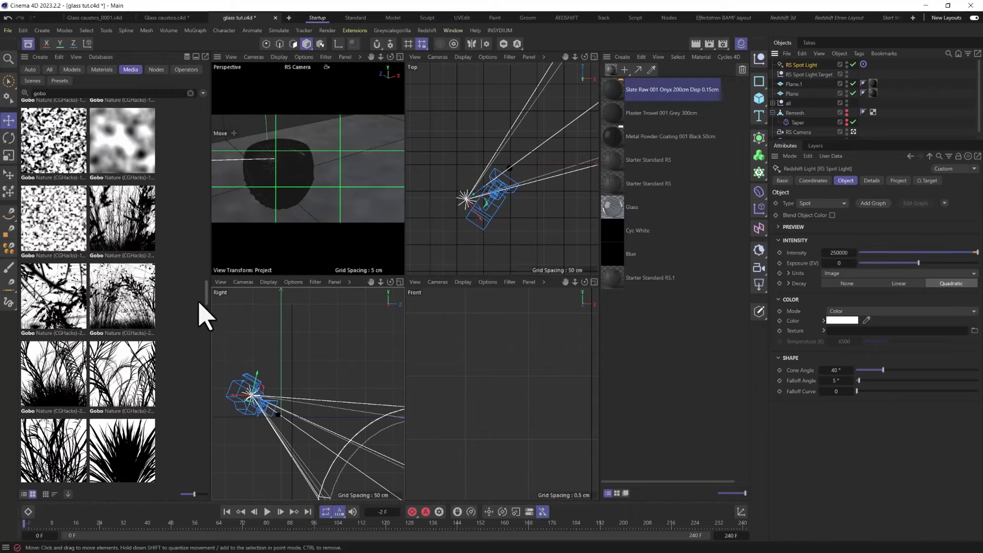
{"action": "left_click_drag", "start_coordinate": [206, 296], "coordinate": [211, 439]}
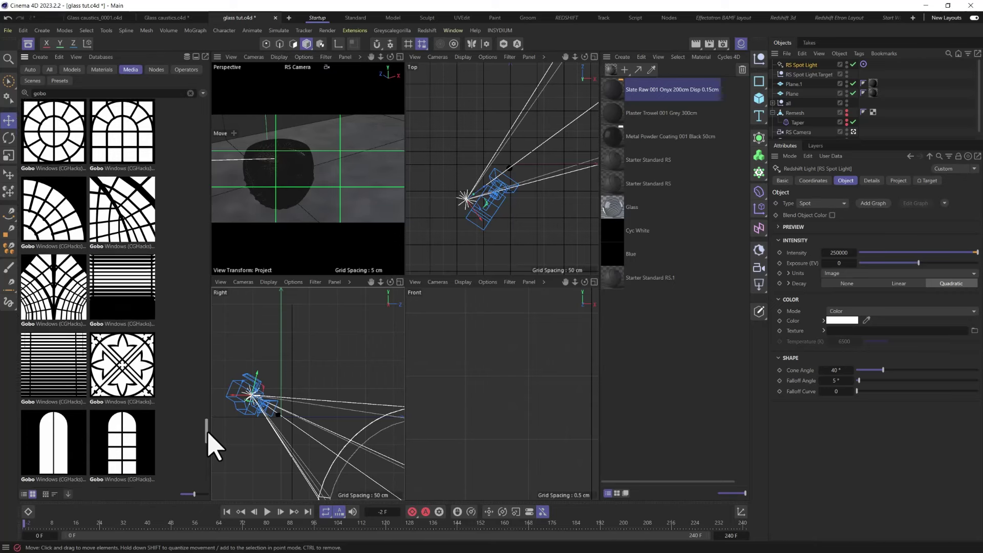
Step: Search the assets for igb and load the IGBZ_Shadows_PalmShadow_01 image as the spot light's texture
{"action": "left_click_drag", "start_coordinate": [47, 92], "coordinate": [2, 95]}
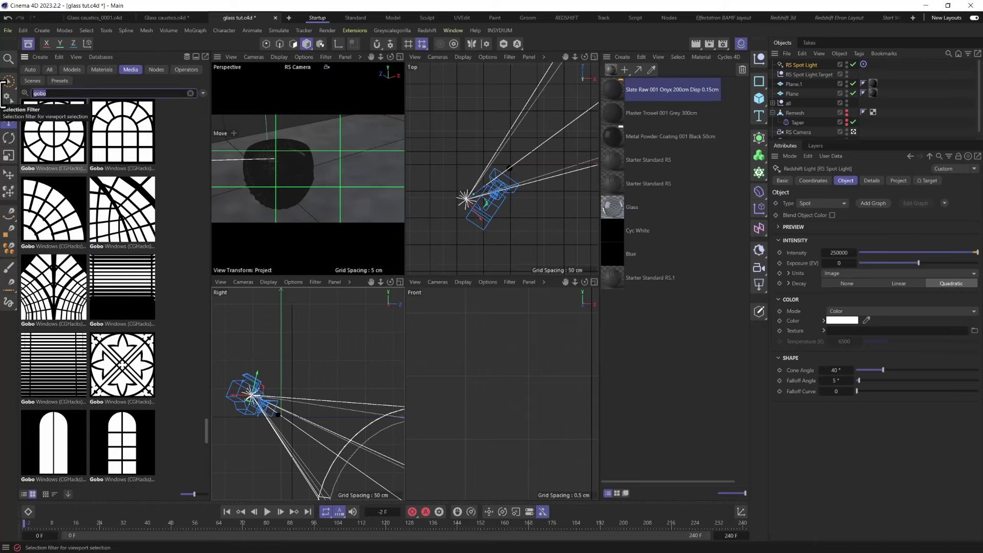
{"action": "type", "text": "ig"}
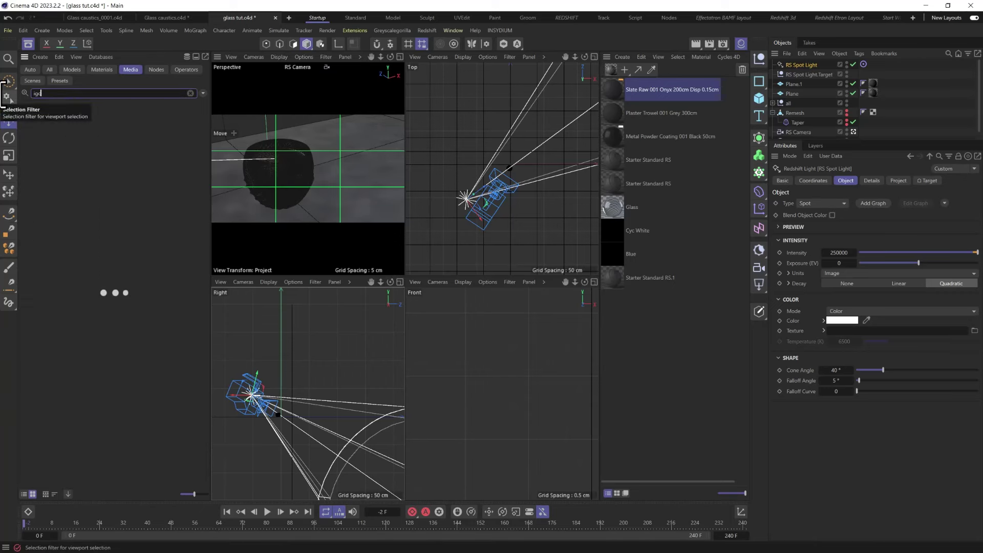
{"action": "type", "text": "oby"}
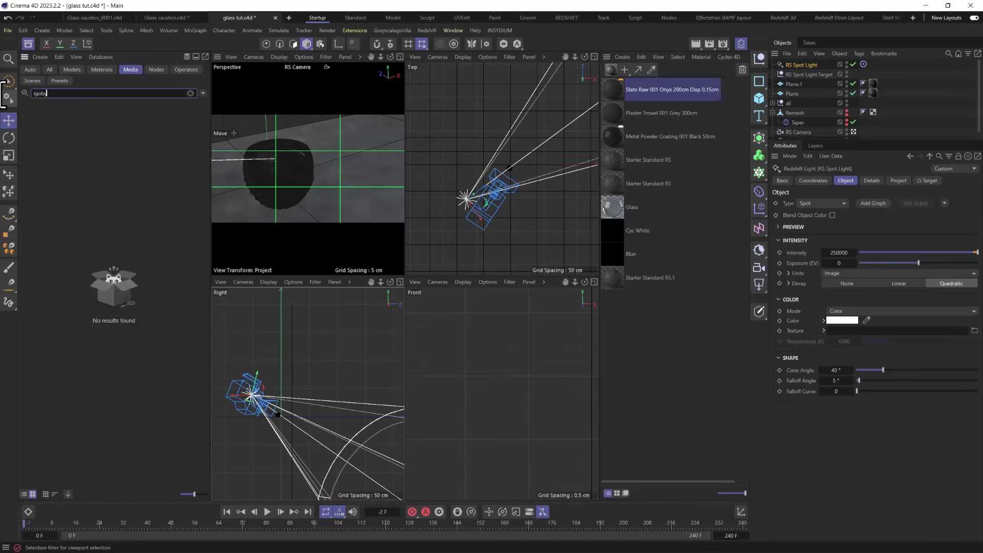
{"action": "key", "text": "BackSpace"}
{"action": "key", "text": "BackSpace"}
{"action": "key", "text": "BackSpace"}
{"action": "type", "text": "igb"}
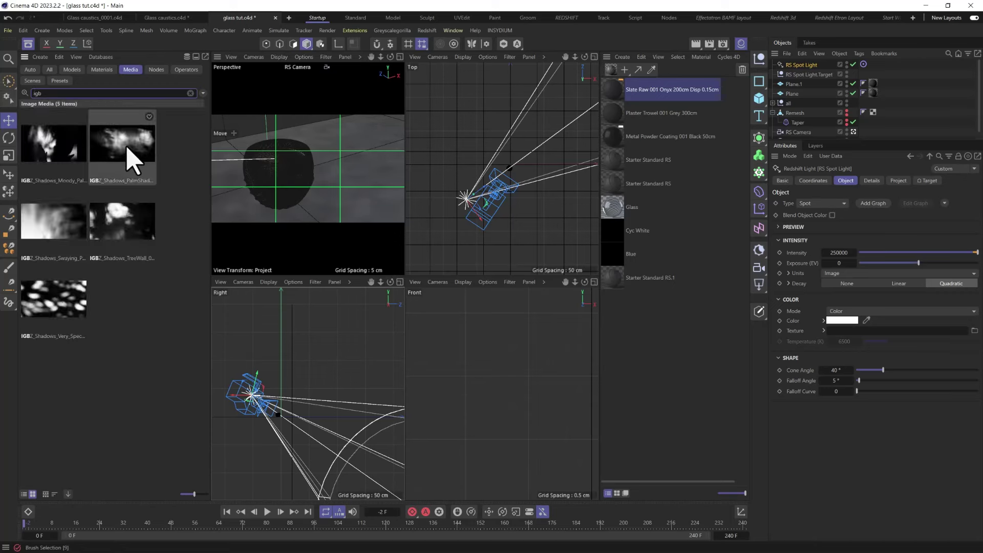
{"action": "left_click", "coordinate": [142, 137]}
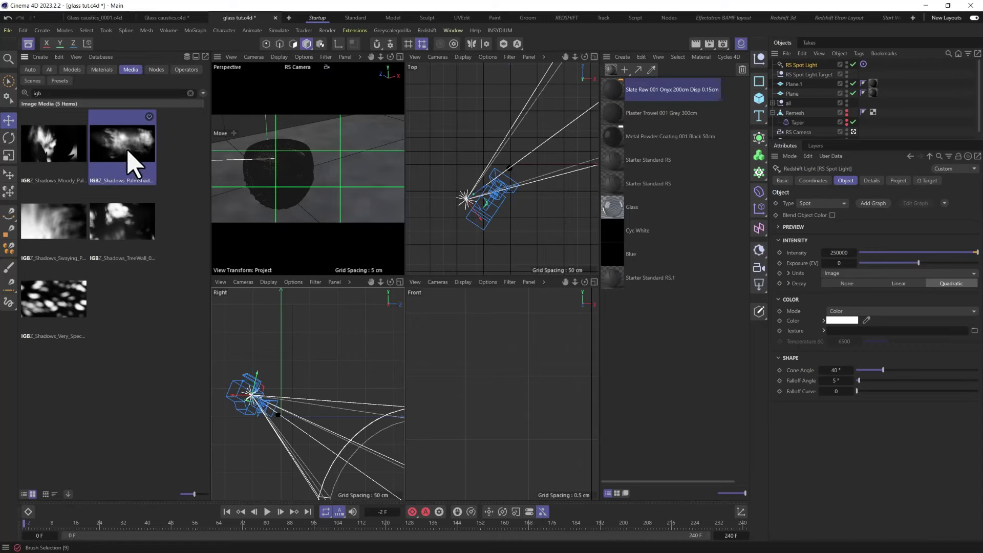
{"action": "left_click_drag", "start_coordinate": [121, 154], "coordinate": [846, 332]}
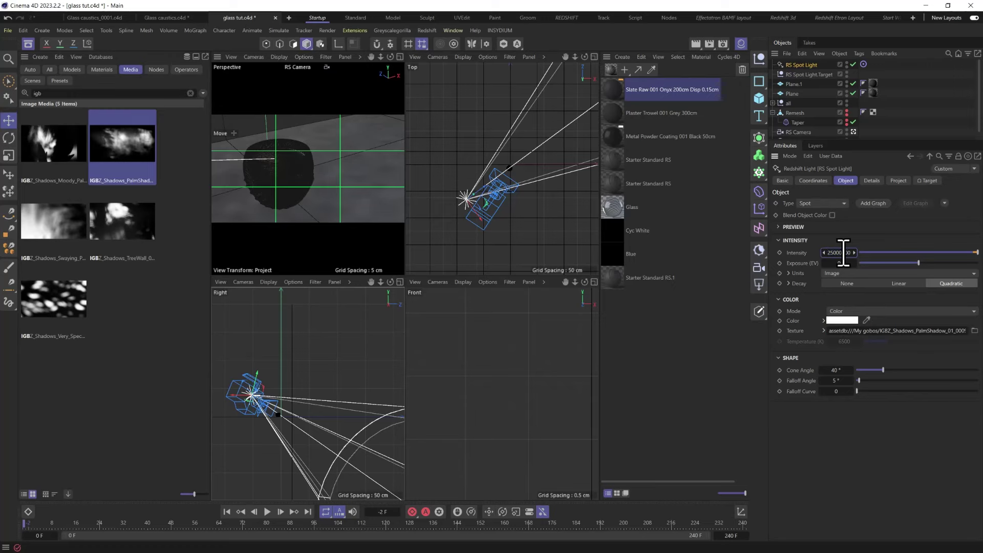
Step: Set the spot light's intensity to 25000000, close the asset library and render the scene in Redshift RenderView
{"action": "key", "text": "Return"}
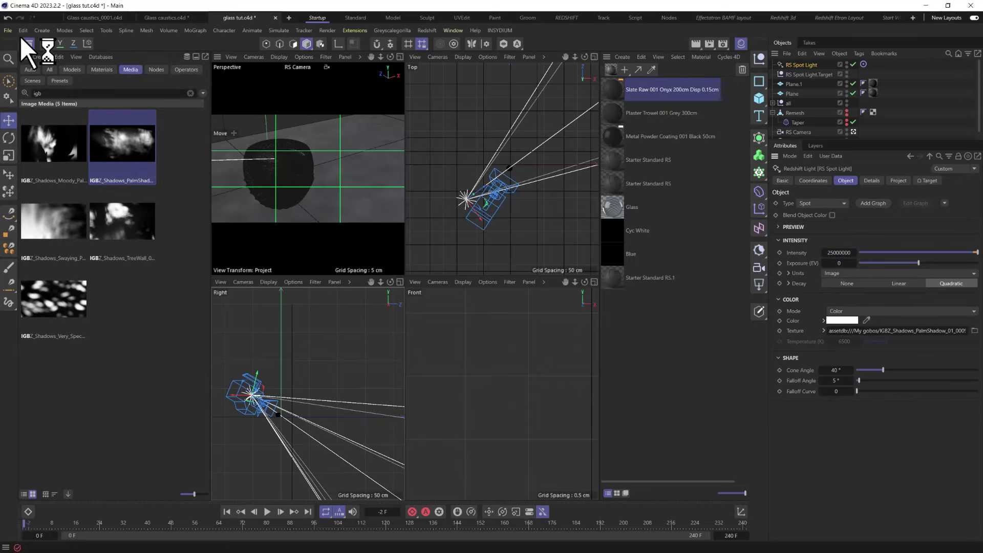
{"action": "left_click", "coordinate": [25, 39]}
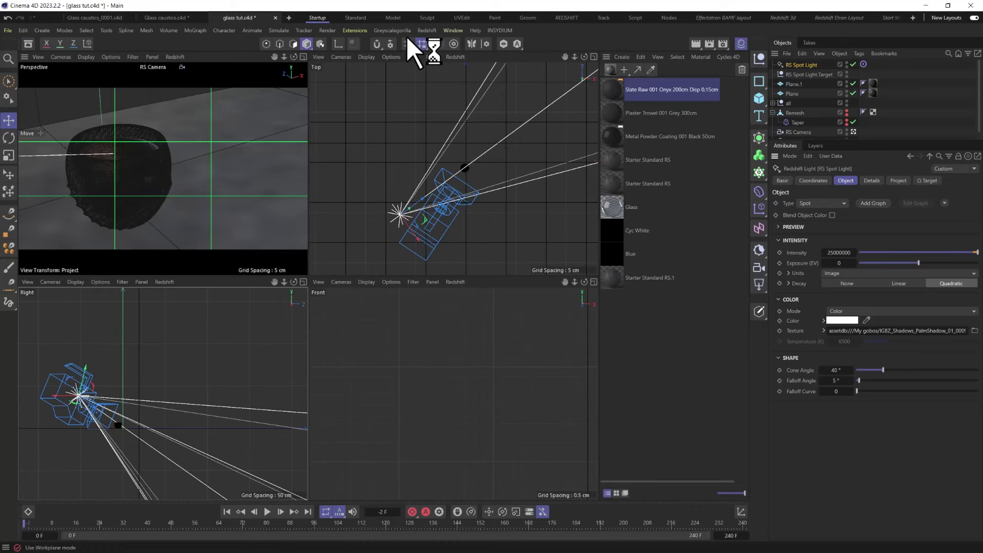
{"action": "left_click", "coordinate": [424, 30]}
{"action": "left_click", "coordinate": [443, 107]}
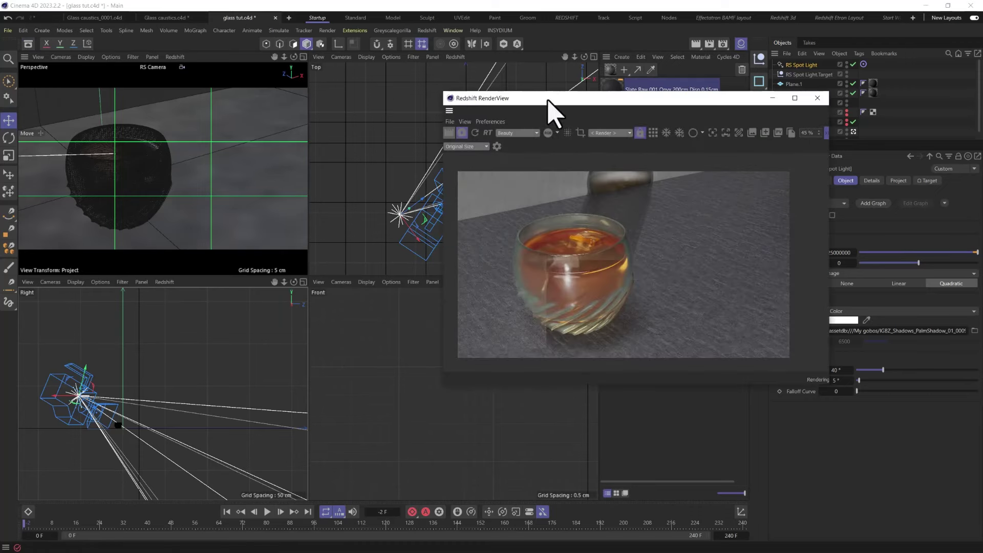
{"action": "left_click_drag", "start_coordinate": [547, 99], "coordinate": [273, 58]}
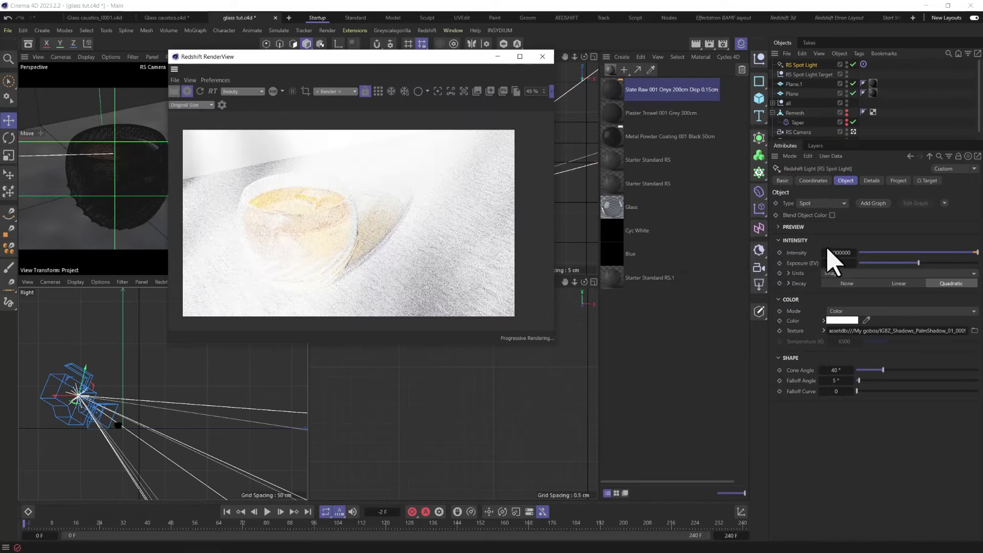
Step: Set the spot light's intensity to 250000 and move the light closer to the glass in the top view
{"action": "left_click_drag", "start_coordinate": [843, 253], "coordinate": [861, 247]}
{"action": "key", "text": "BackSpace"}
{"action": "key", "text": "Return"}
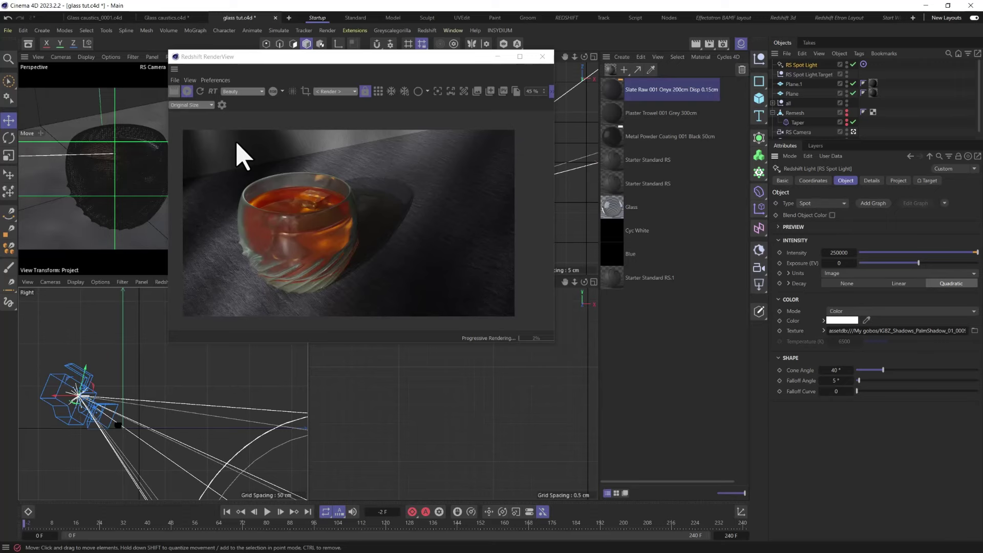
{"action": "left_click_drag", "start_coordinate": [409, 56], "coordinate": [775, 148]}
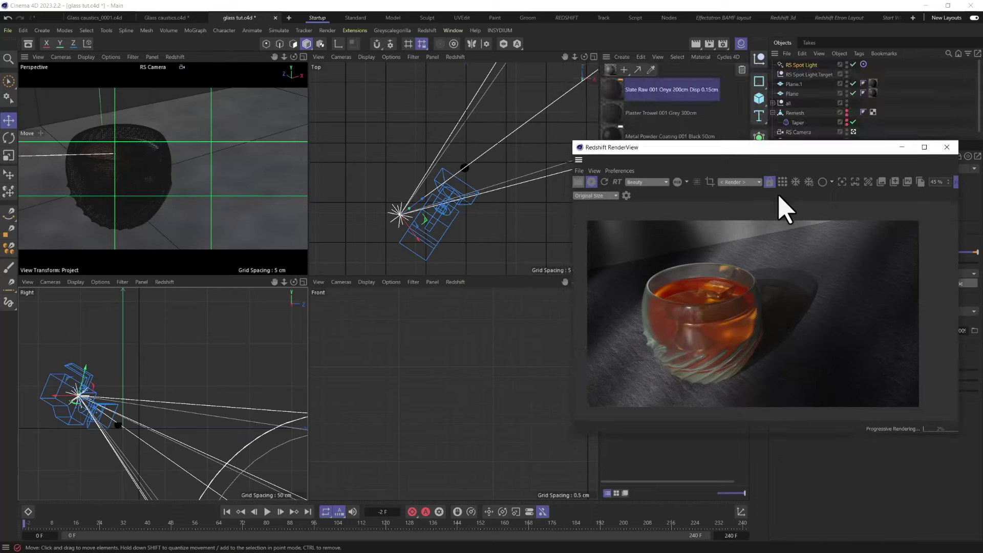
{"action": "left_click_drag", "start_coordinate": [430, 237], "coordinate": [462, 185]}
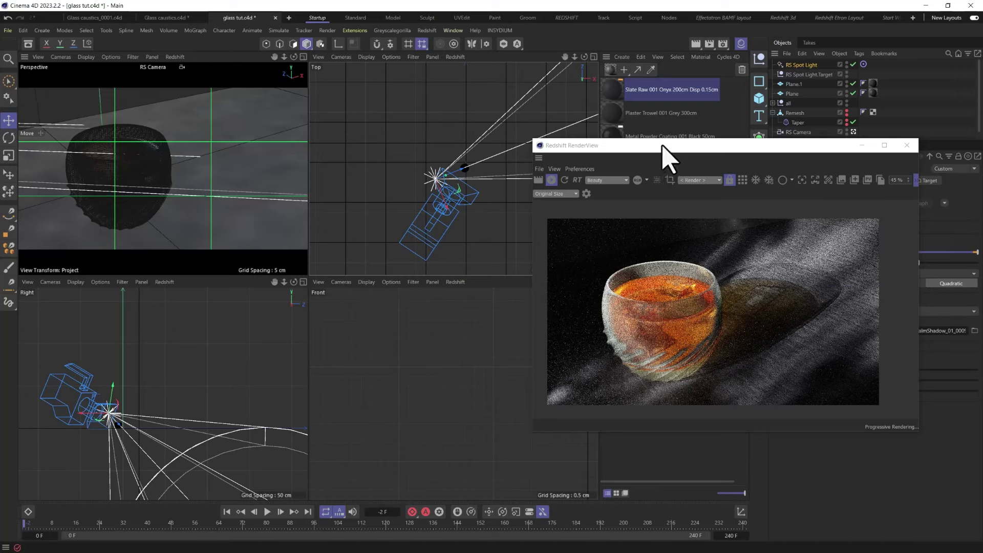
Step: Try lower intensities on the spot light, and set its intensity to 90000
{"action": "left_click_drag", "start_coordinate": [663, 146], "coordinate": [283, 97]}
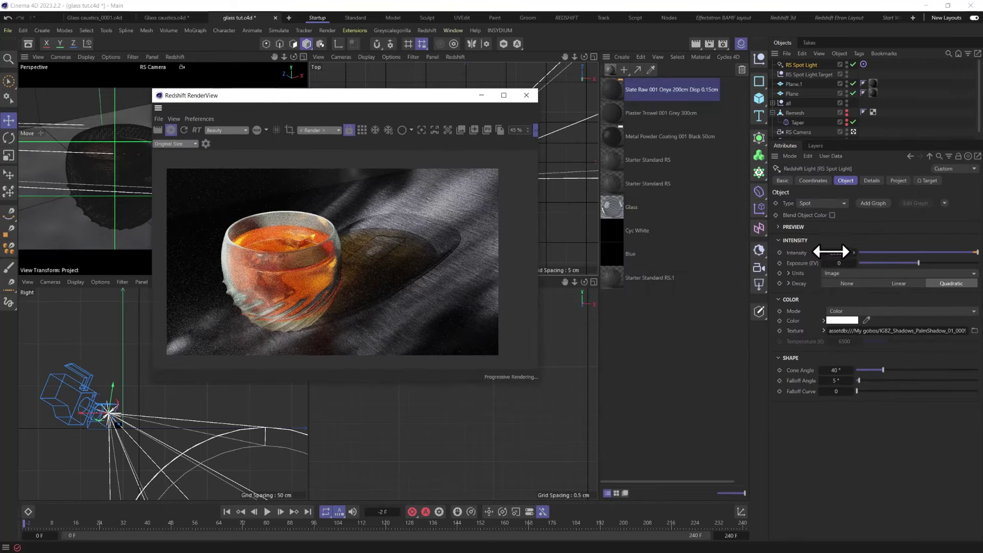
{"action": "left_click", "coordinate": [831, 252]}
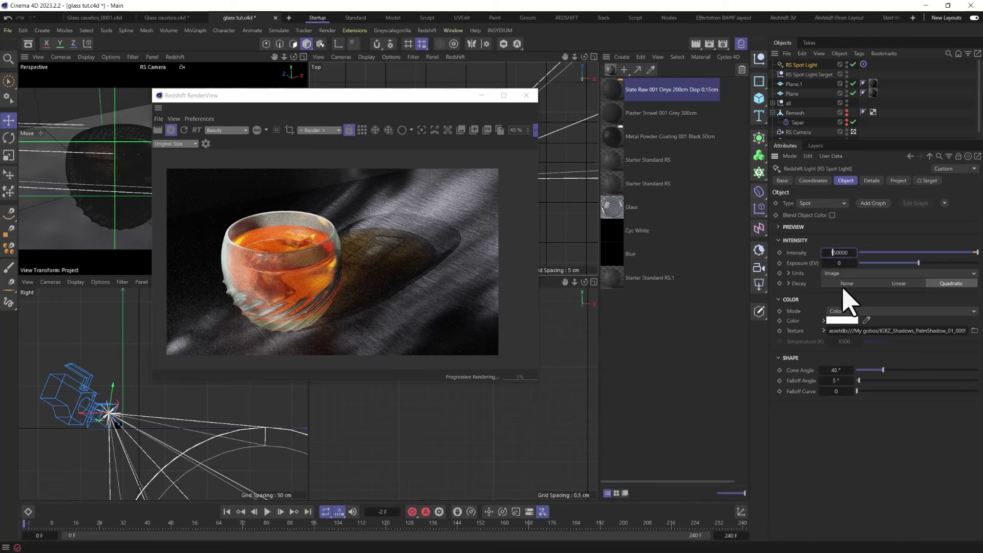
{"action": "key", "text": "Return"}
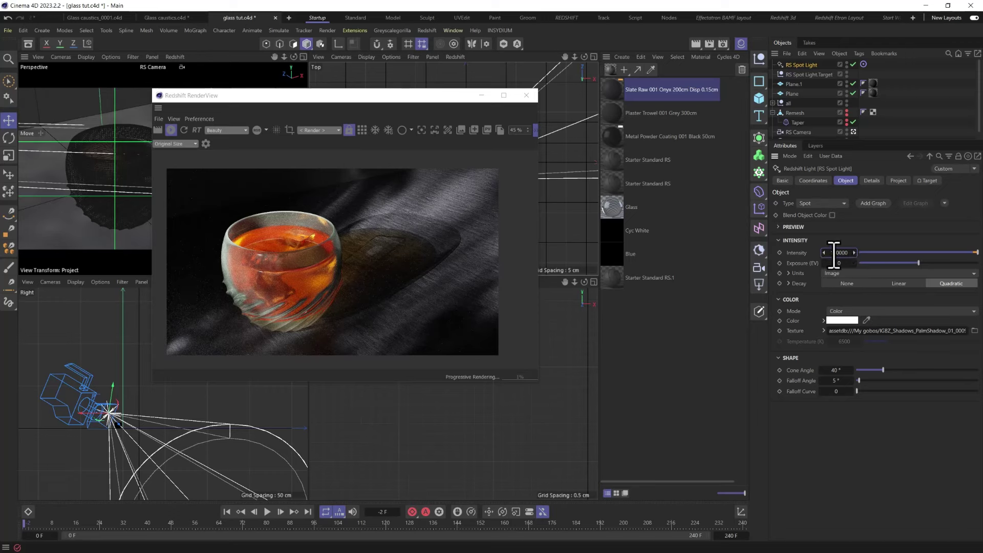
{"action": "key", "text": "Return"}
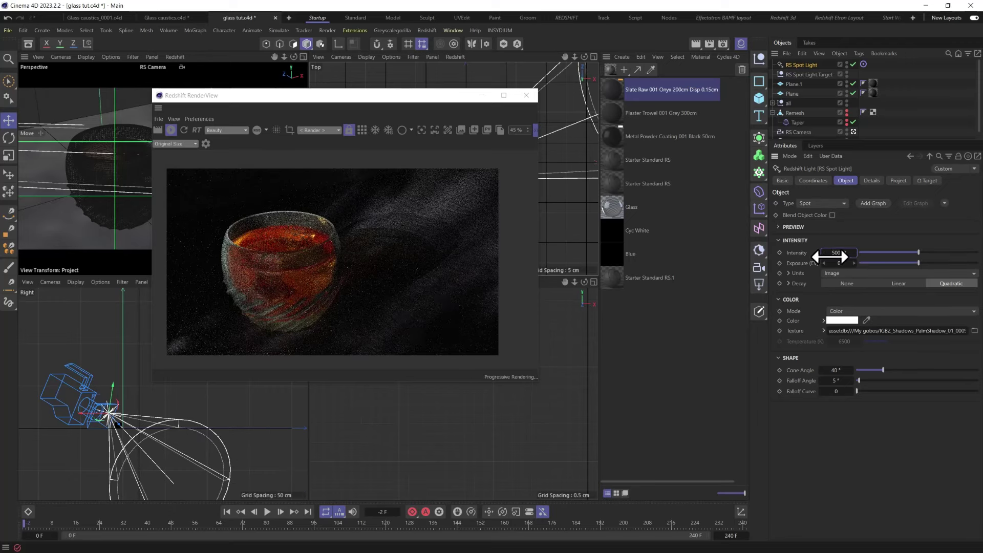
{"action": "left_click", "coordinate": [834, 253]}
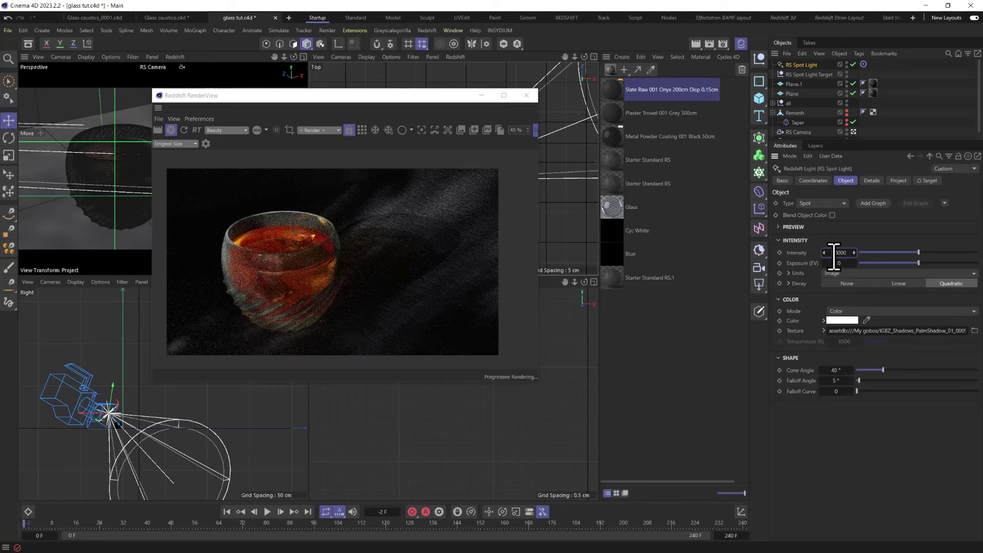
{"action": "type", "text": "90000"}
{"action": "key", "text": "Return"}
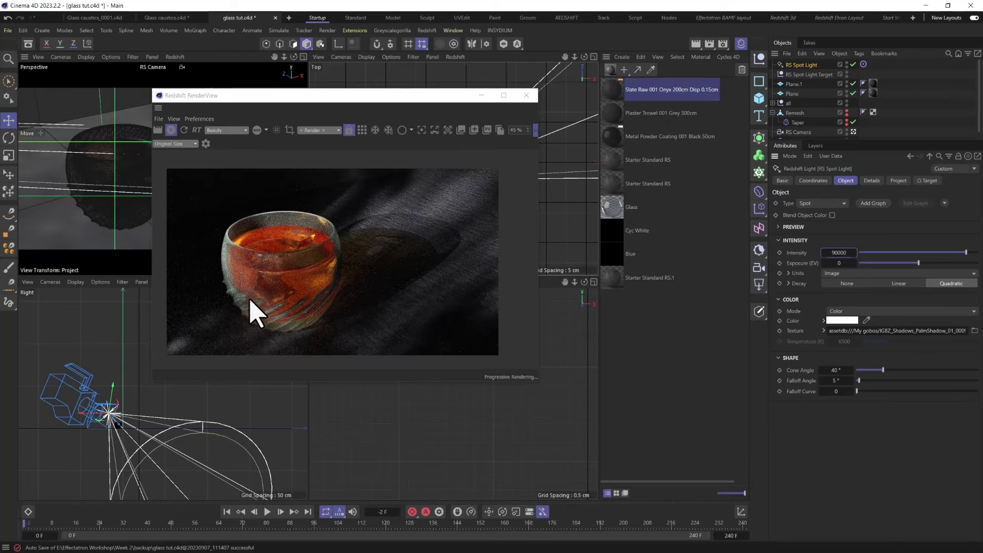
Step: Reframe the shot by orbiting the RS Camera around the glass to a lower viewing angle
{"action": "left_click", "coordinate": [304, 103]}
{"action": "left_click_drag", "start_coordinate": [304, 99], "coordinate": [428, 202]}
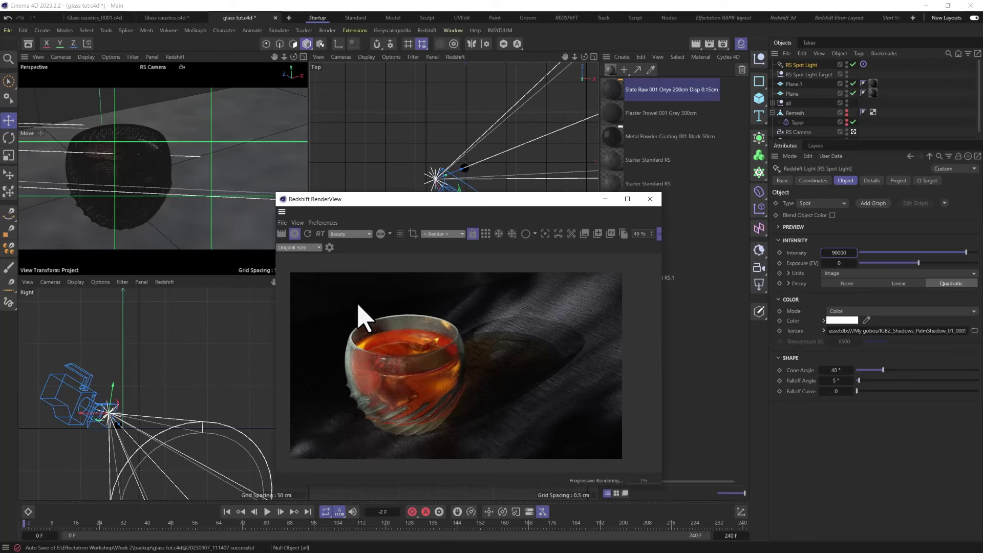
{"action": "left_click", "coordinate": [69, 116]}
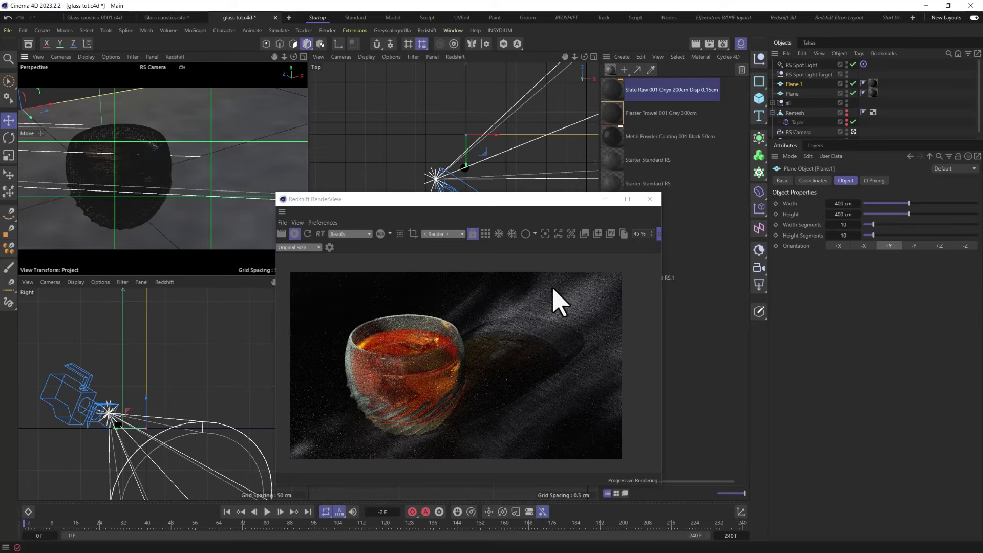
{"action": "left_click_drag", "start_coordinate": [148, 188], "coordinate": [149, 185], "text": "alt"}
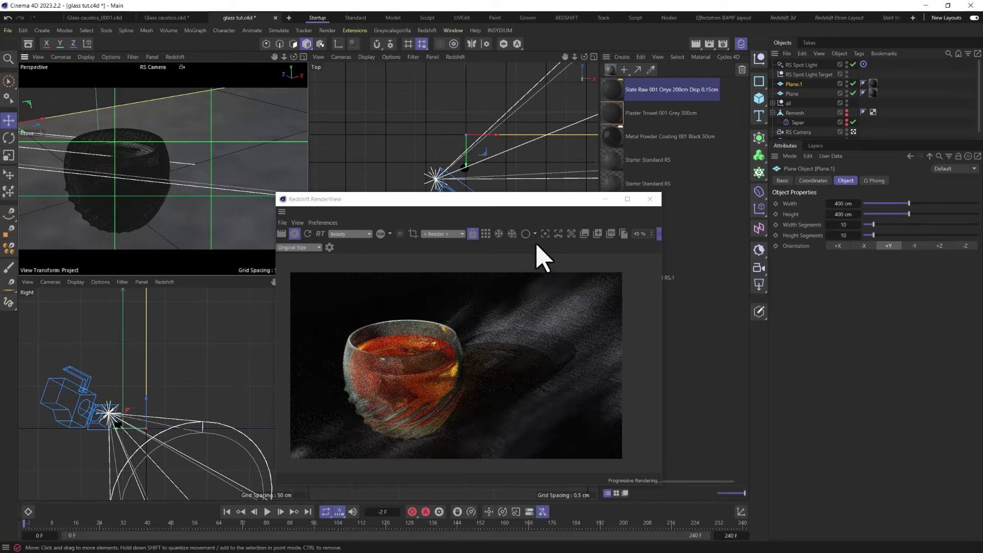
{"action": "left_click_drag", "start_coordinate": [132, 212], "coordinate": [129, 172], "text": "alt"}
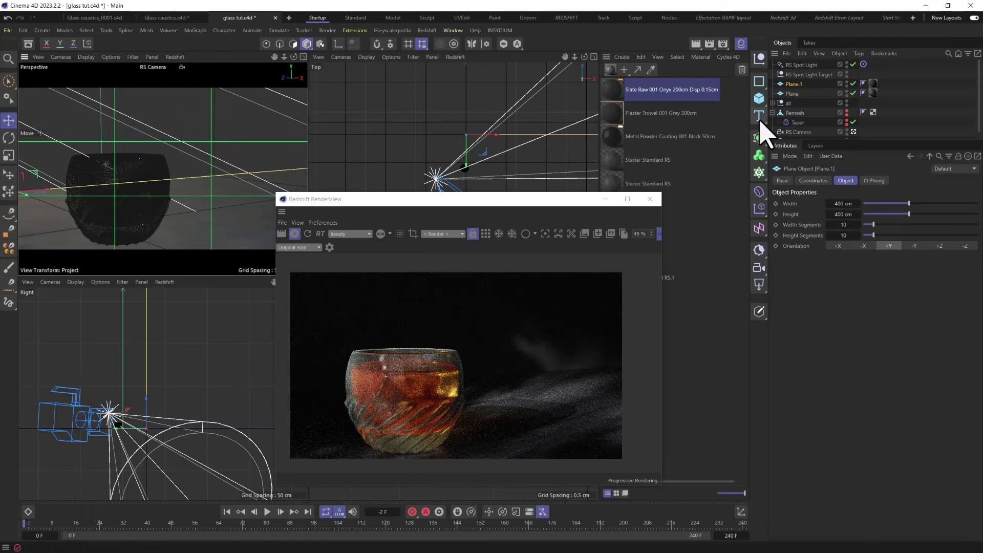
{"action": "left_click_drag", "start_coordinate": [110, 194], "coordinate": [111, 205], "text": "alt"}
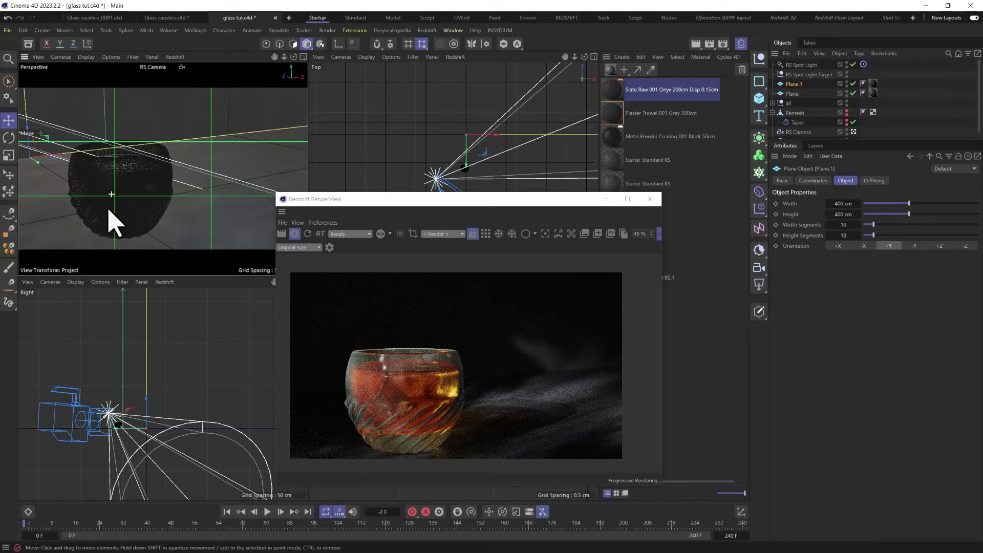
Step: Set the RS Camera's focal length to 85 mm, and pull back and orbit the camera to frame the whole glass
{"action": "scroll", "coordinate": [798, 123], "scroll_direction": "down", "scroll_amount": 1}
{"action": "left_click", "coordinate": [798, 125]}
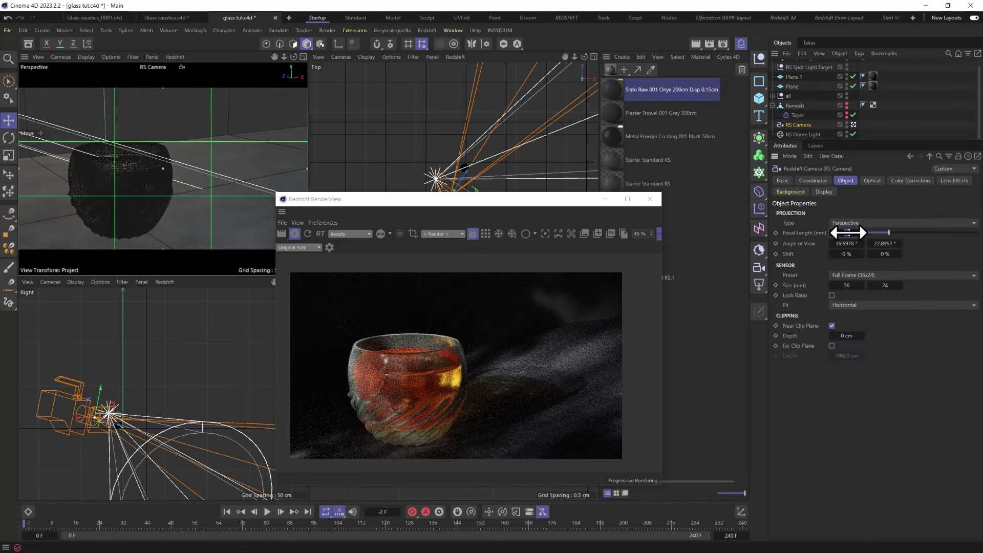
{"action": "left_click_drag", "start_coordinate": [848, 232], "coordinate": [848, 233]}
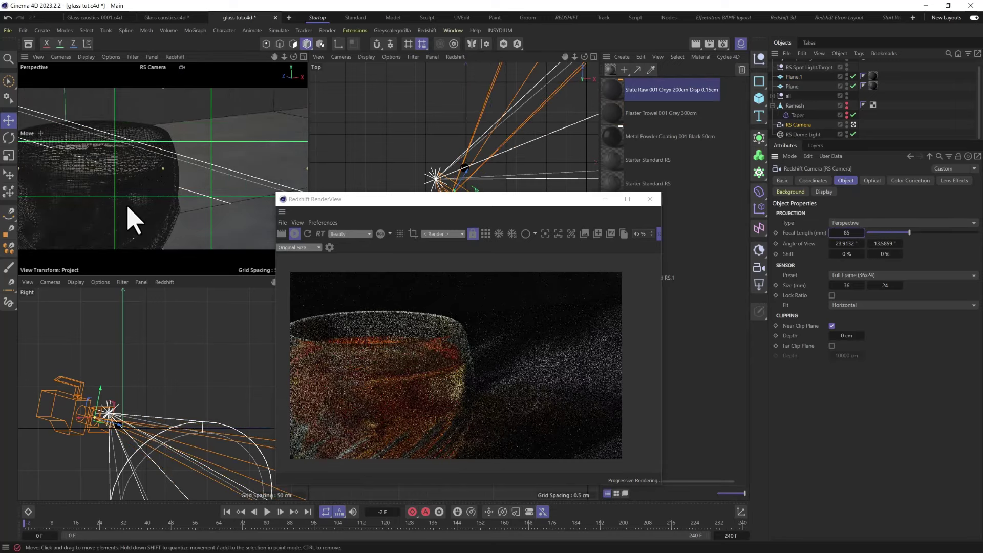
{"action": "right_click_drag", "start_coordinate": [160, 214], "coordinate": [156, 189], "text": "alt"}
{"action": "mouse_move", "coordinate": [156, 189]}
{"action": "left_mouse_down", "text": "alt"}
{"action": "mouse_move", "coordinate": [155, 198]}
{"action": "mouse_move", "coordinate": [161, 180]}
{"action": "left_mouse_up", "text": "alt"}
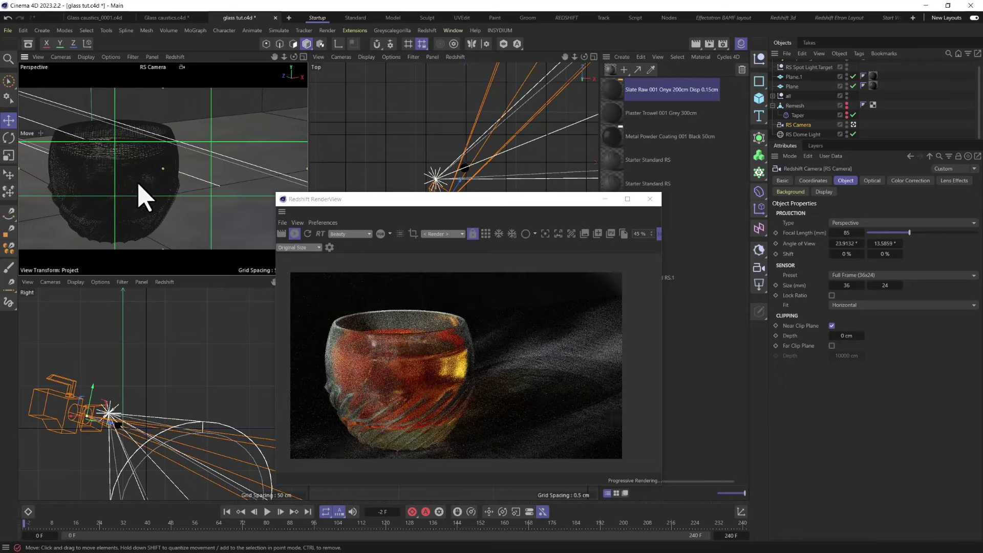
{"action": "mouse_move", "coordinate": [131, 193]}
{"action": "left_mouse_down", "text": "alt"}
{"action": "mouse_move", "coordinate": [145, 207]}
{"action": "mouse_move", "coordinate": [143, 199]}
{"action": "left_mouse_up", "text": "alt"}
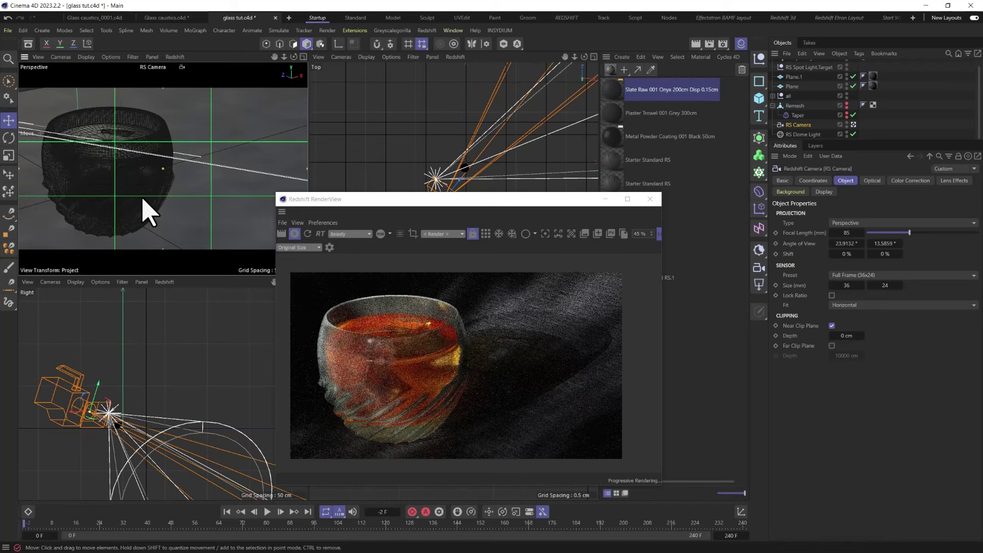
{"action": "left_click_drag", "start_coordinate": [121, 220], "coordinate": [141, 207], "text": "alt"}
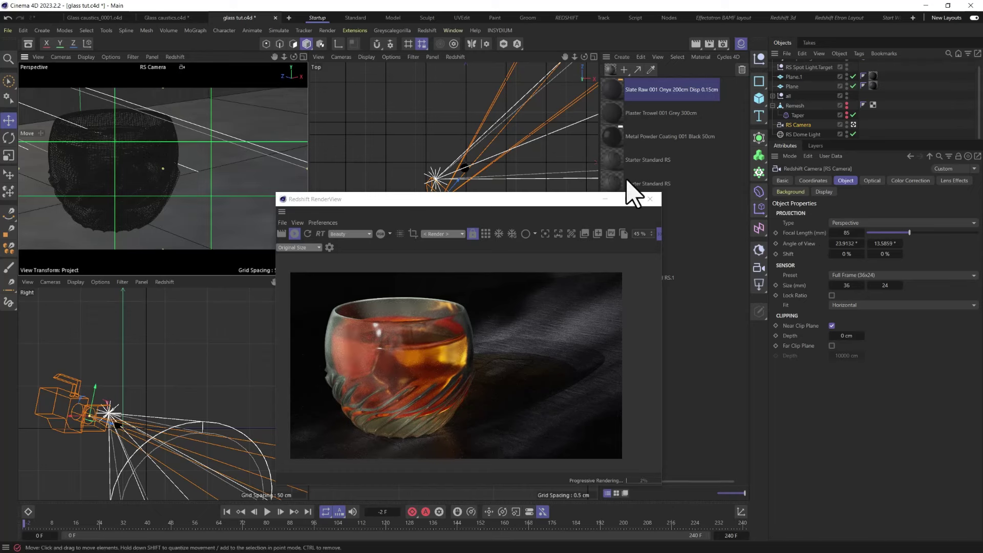
Step: Try roughness 0.01 and transmission weight 0.95 on the second Starter Standard RS material, and set its reflection roughness to 0.05
{"action": "left_click_drag", "start_coordinate": [572, 199], "coordinate": [461, 130]}
{"action": "left_click", "coordinate": [615, 162]}
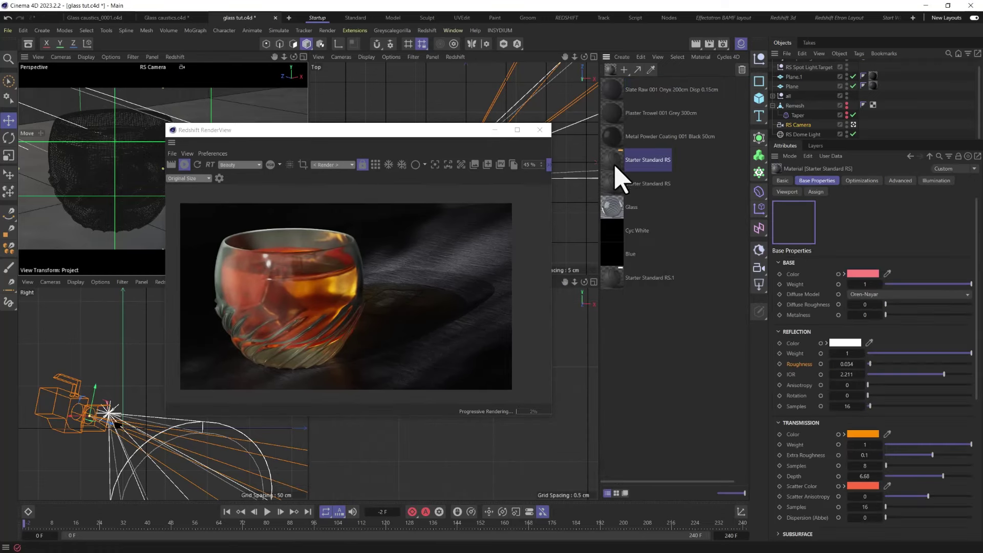
{"action": "left_click", "coordinate": [615, 180]}
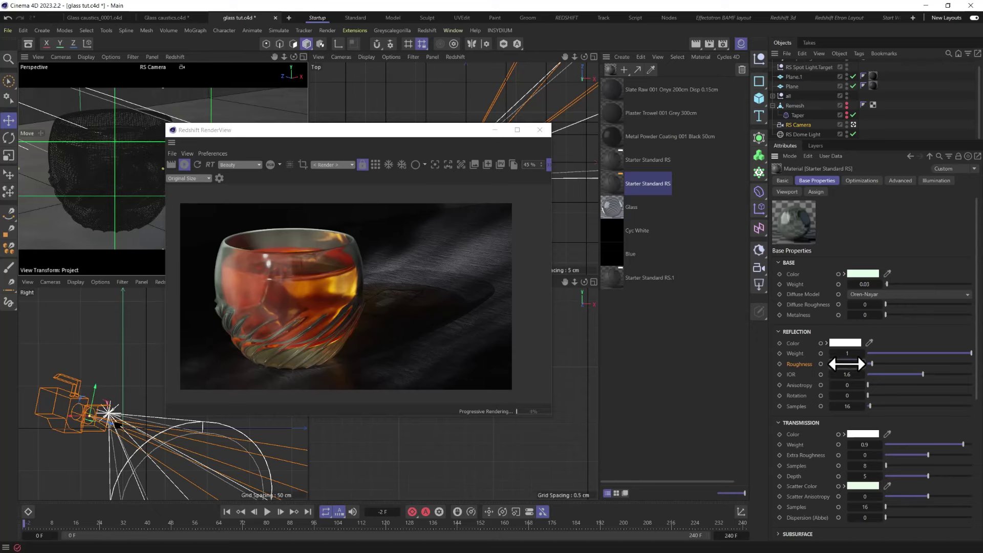
{"action": "left_click_drag", "start_coordinate": [847, 364], "coordinate": [841, 364]}
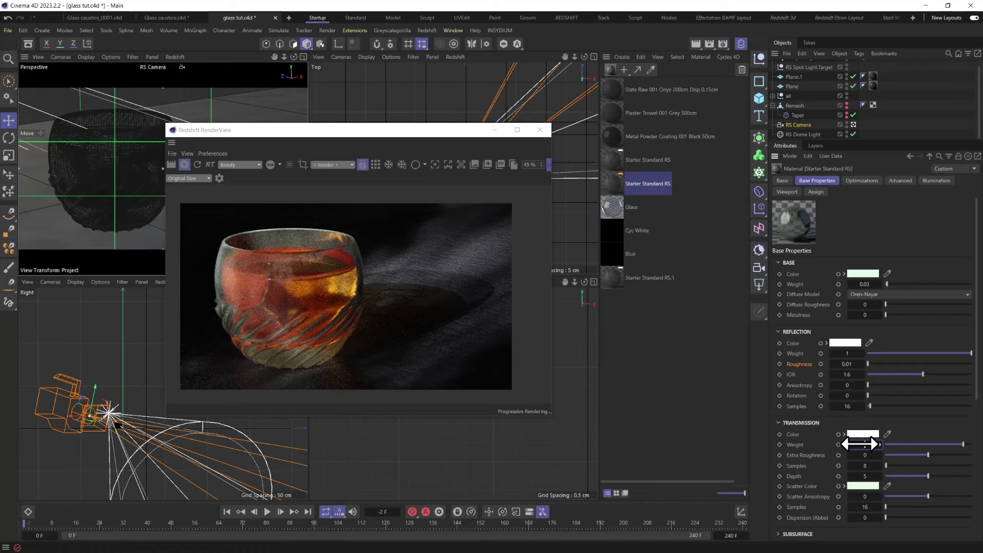
{"action": "left_click_drag", "start_coordinate": [861, 444], "coordinate": [866, 444]}
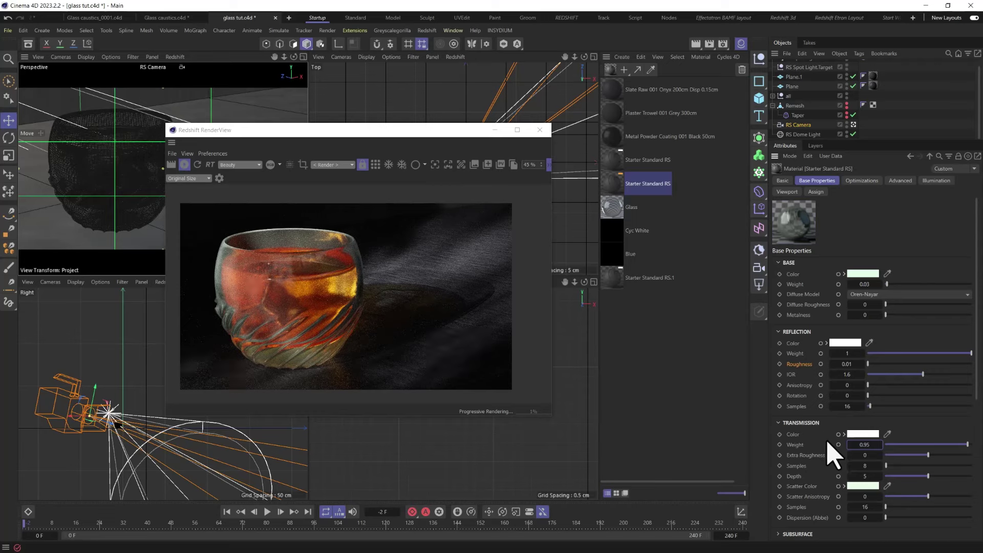
{"action": "key", "text": "ctrl+z"}
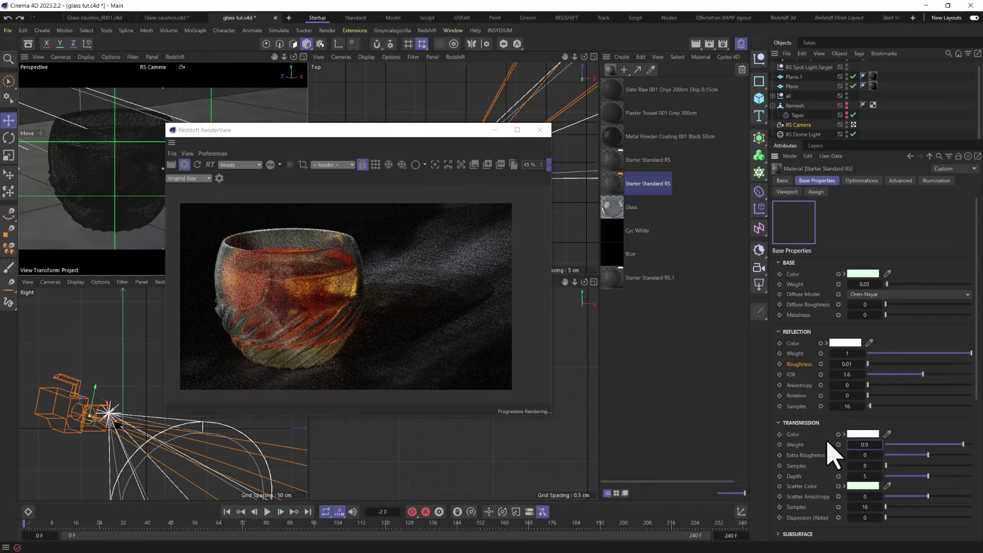
{"action": "left_click", "coordinate": [850, 364]}
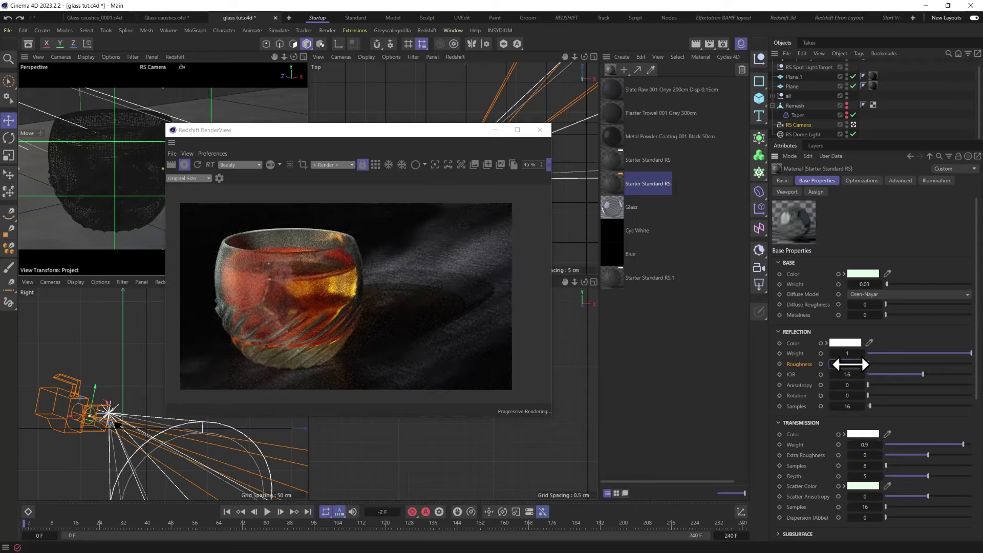
{"action": "left_click_drag", "start_coordinate": [850, 364], "coordinate": [855, 363]}
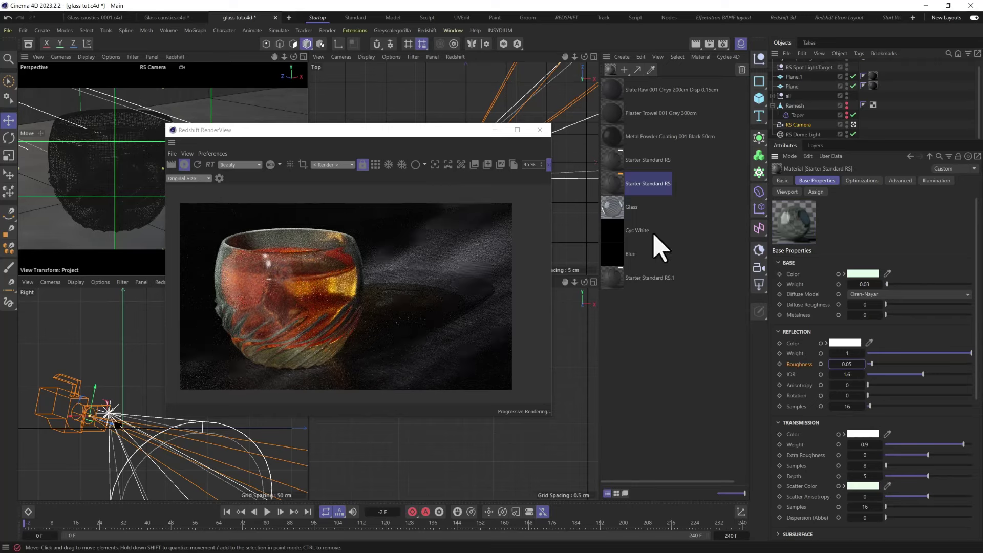
Step: Rotate the RS Dome Light in the top view, and toggle it off and on to compare the render
{"action": "left_click", "coordinate": [759, 285]}
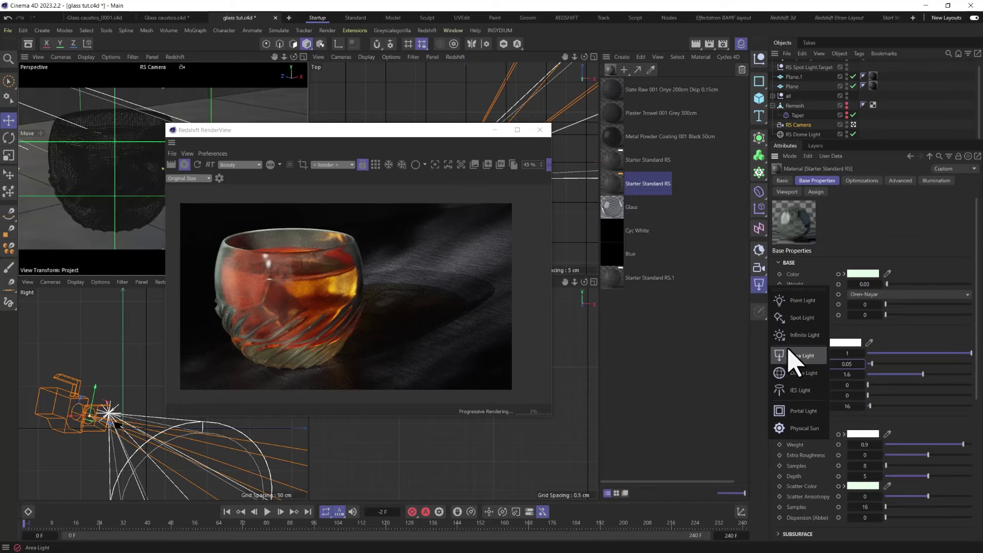
{"action": "left_click", "coordinate": [803, 135]}
{"action": "left_click_drag", "start_coordinate": [309, 133], "coordinate": [630, 235]}
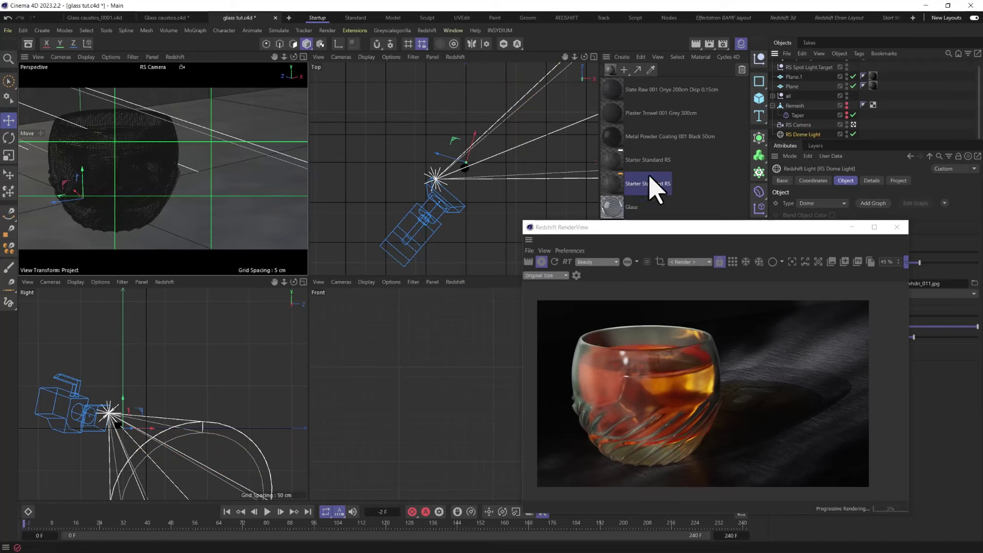
{"action": "key", "text": "r"}
{"action": "left_click_drag", "start_coordinate": [489, 192], "coordinate": [478, 103]}
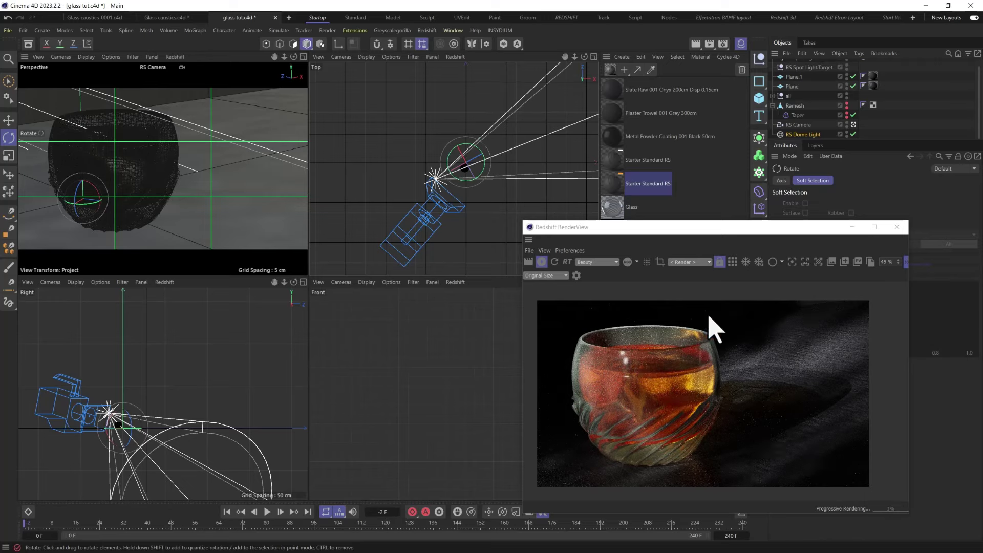
{"action": "left_click", "coordinate": [853, 135]}
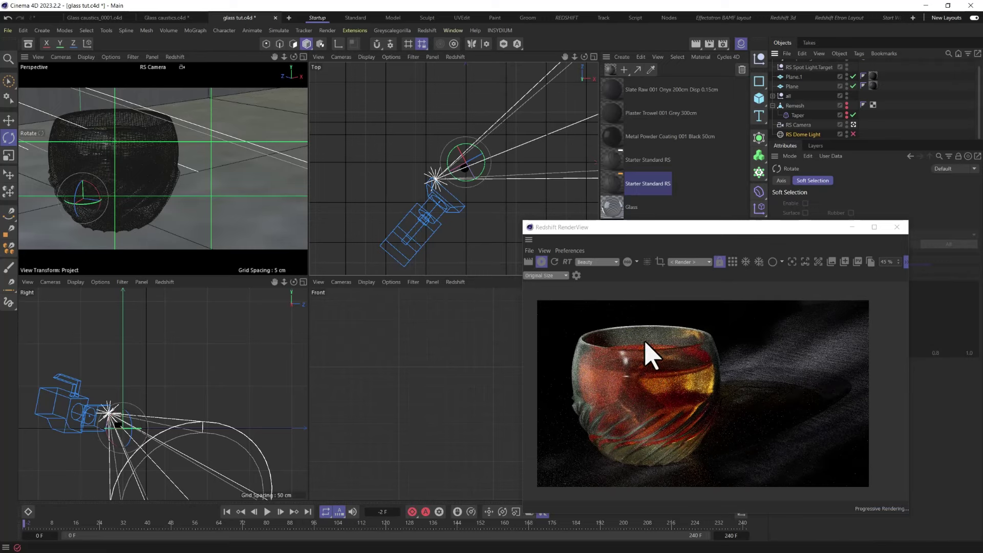
{"action": "left_click", "coordinate": [853, 134]}
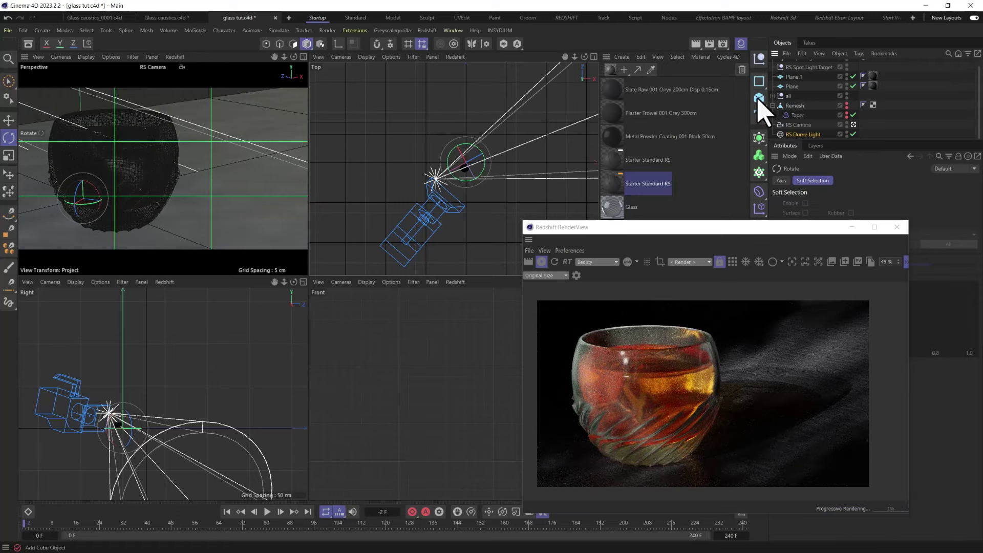
Step: Add a Redshift area light and set its intensity to 5
{"action": "left_click_drag", "start_coordinate": [758, 227], "coordinate": [572, 129]}
{"action": "left_click", "coordinate": [759, 284]}
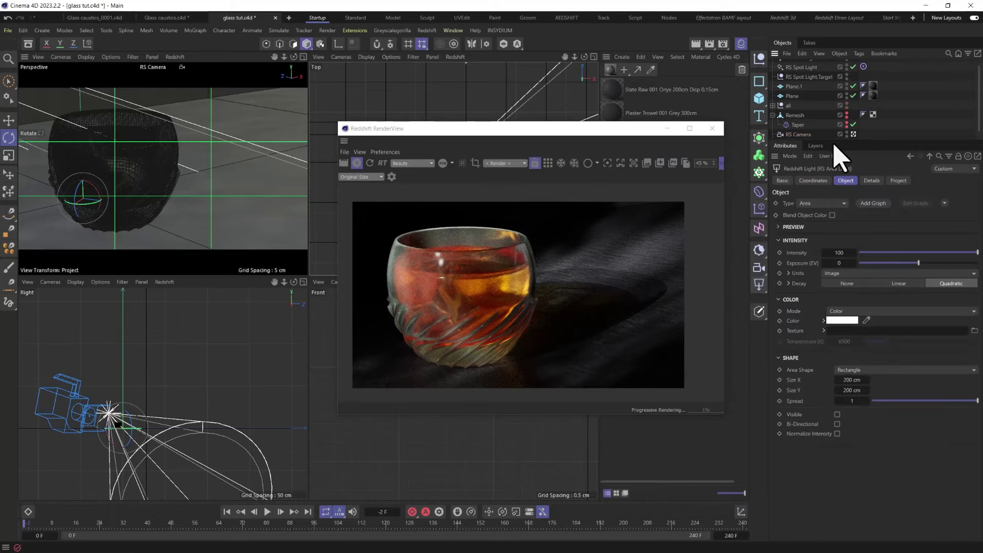
{"action": "left_click", "coordinate": [839, 253]}
{"action": "type", "text": "5"}
{"action": "key", "text": "Return"}
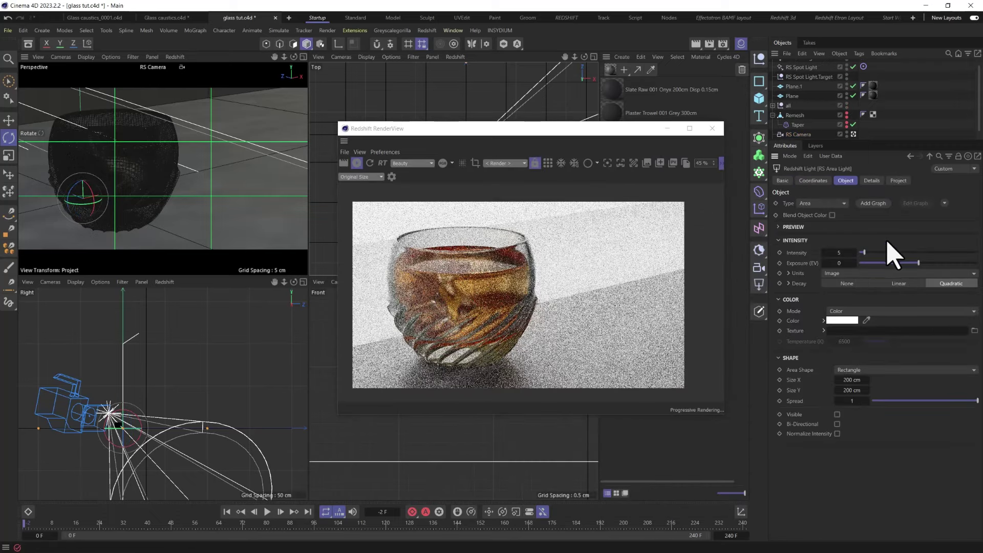
Step: Set the area light's size to 10 cm in both X and Y
{"action": "double_click", "coordinate": [851, 380]}
{"action": "type", "text": "10"}
{"action": "key", "text": "Return"}
{"action": "double_click", "coordinate": [847, 390]}
{"action": "type", "text": "10"}
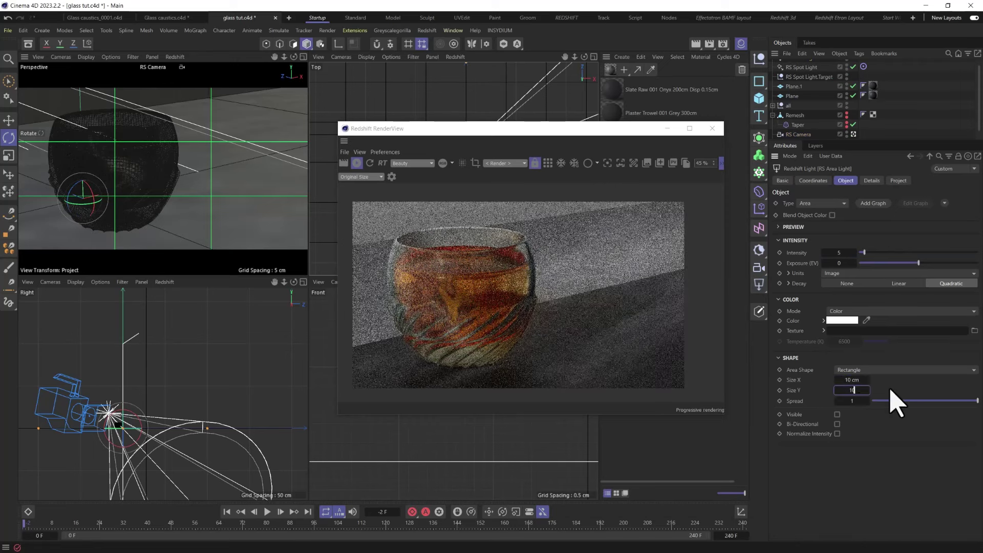
{"action": "key", "text": "Return"}
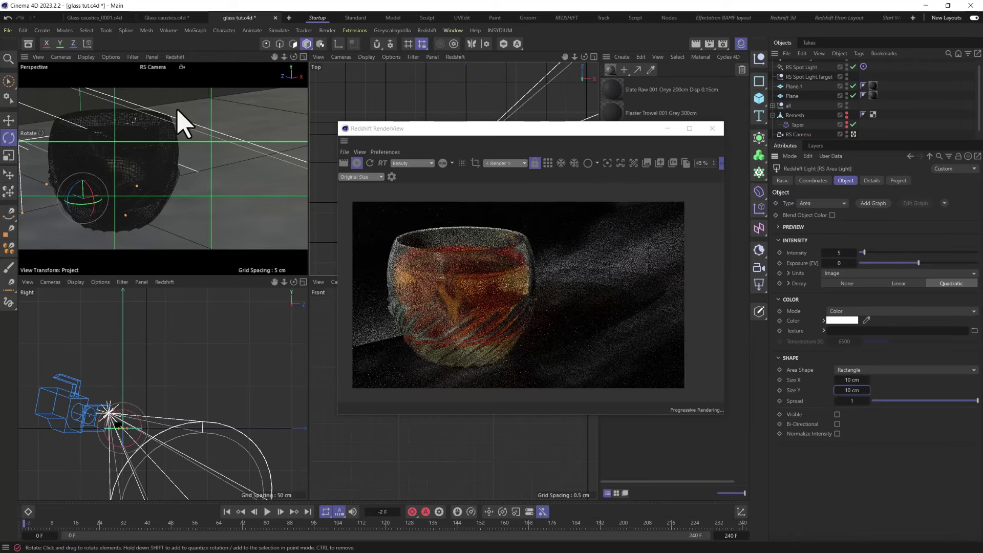
Step: Add a target tag and null to the area light, and place the target null on the glass
{"action": "left_click", "coordinate": [945, 203]}
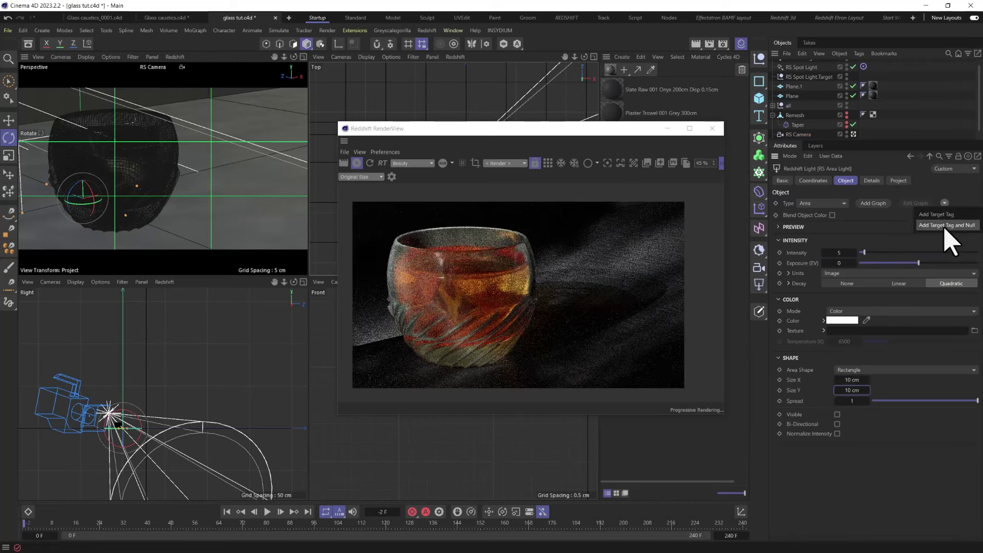
{"action": "left_click", "coordinate": [945, 226]}
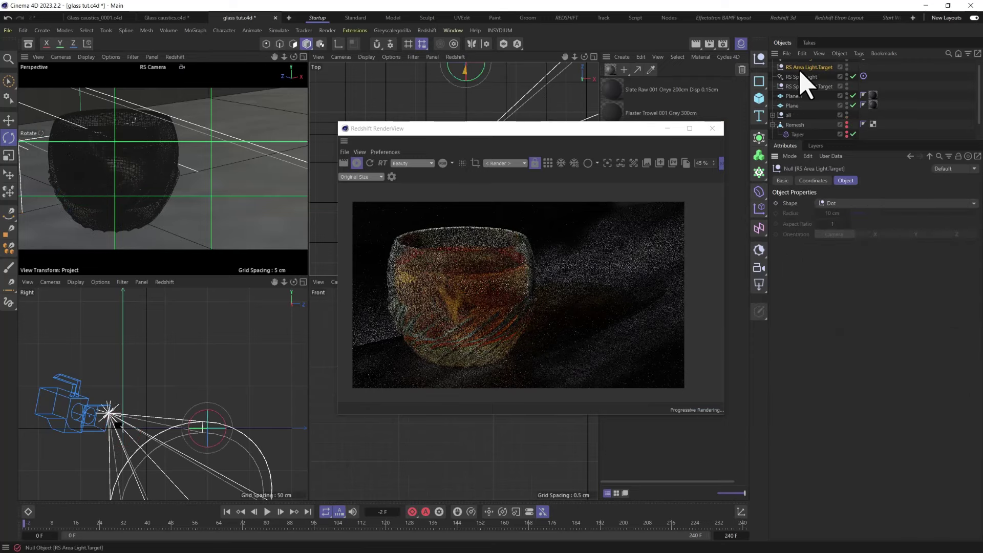
{"action": "left_click", "coordinate": [9, 174]}
{"action": "left_click", "coordinate": [117, 189]}
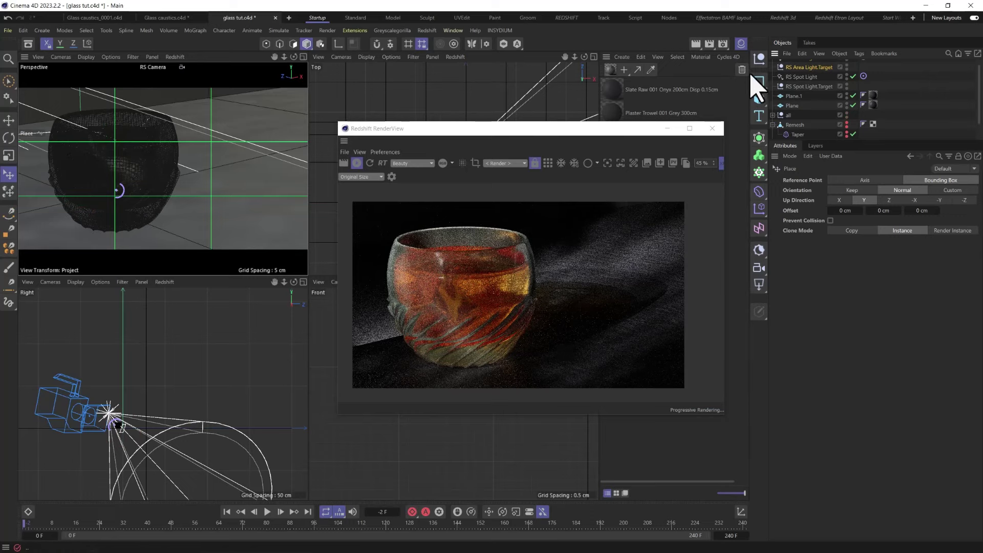
Step: Select the RS Area Light and move it behind the glass in the top view
{"action": "scroll", "coordinate": [797, 92], "scroll_direction": "up", "scroll_amount": 1}
{"action": "left_click", "coordinate": [801, 66]}
{"action": "left_click_drag", "start_coordinate": [506, 128], "coordinate": [631, 322]}
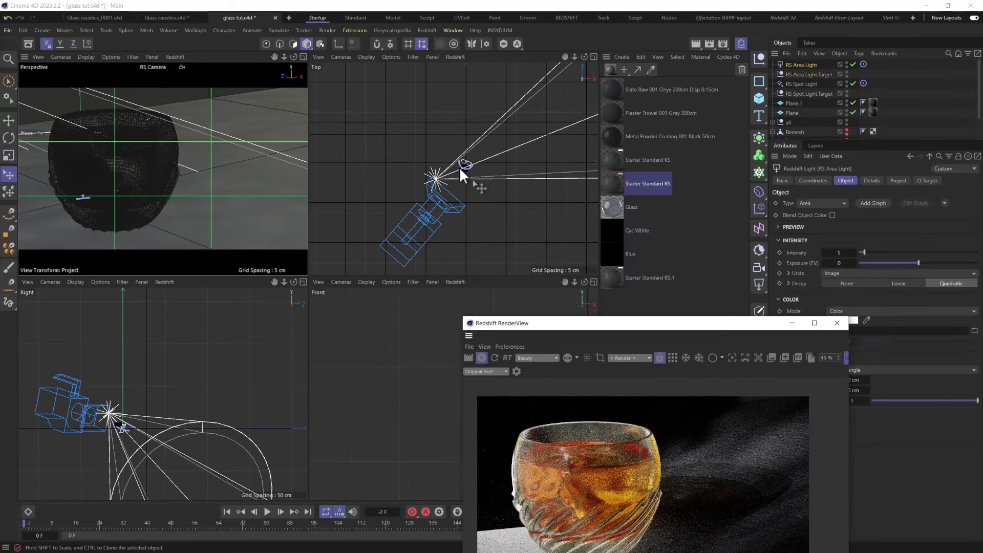
{"action": "left_click", "coordinate": [9, 120]}
{"action": "left_click_drag", "start_coordinate": [454, 171], "coordinate": [461, 159]}
{"action": "left_click_drag", "start_coordinate": [183, 161], "coordinate": [492, 278]}
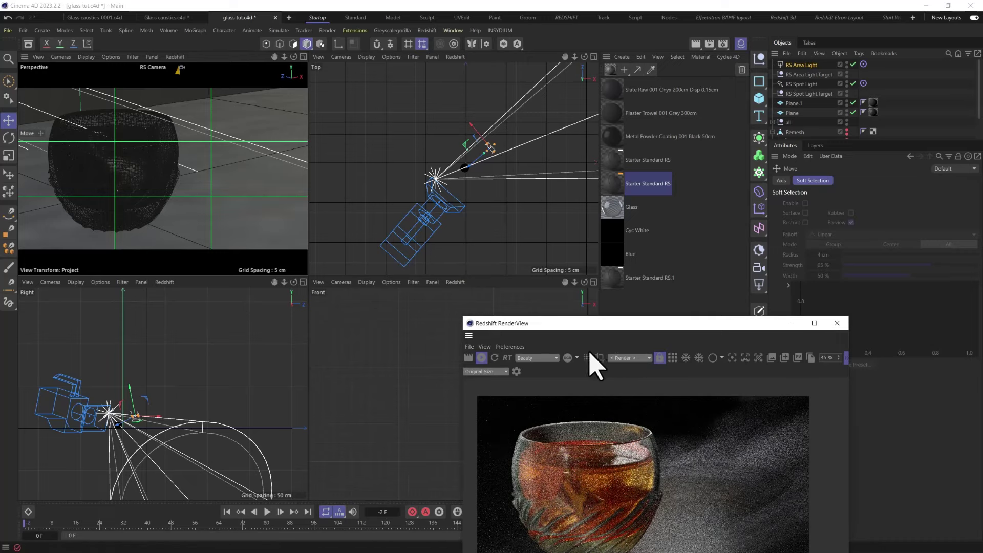
Step: Refine the area light's position behind the glass in the top view, and raise it above the rim in the right view
{"action": "left_click_drag", "start_coordinate": [615, 324], "coordinate": [563, 251]}
{"action": "scroll", "coordinate": [451, 164], "scroll_direction": "up", "scroll_amount": 3}
{"action": "left_click_drag", "start_coordinate": [470, 169], "coordinate": [478, 124]}
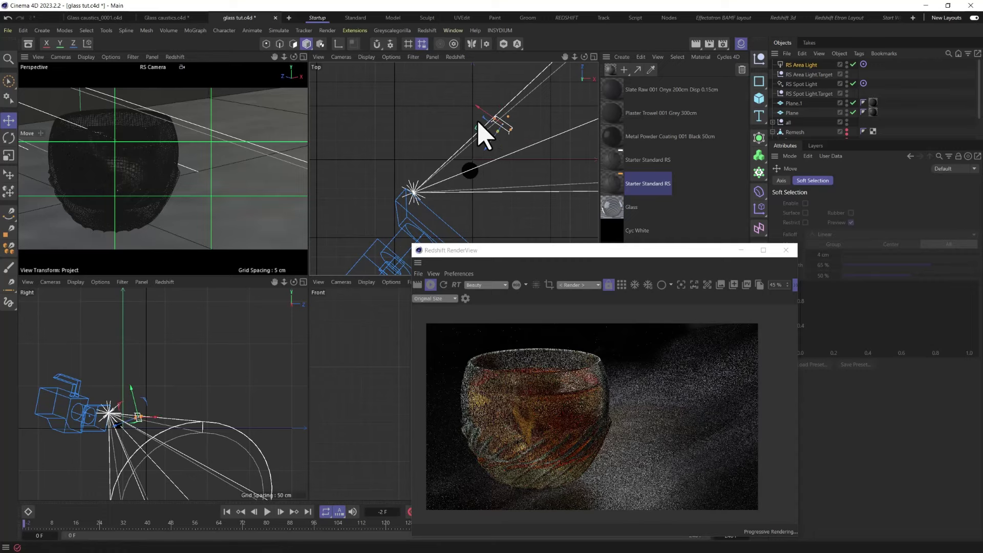
{"action": "scroll", "coordinate": [118, 431], "scroll_direction": "up", "scroll_amount": 3}
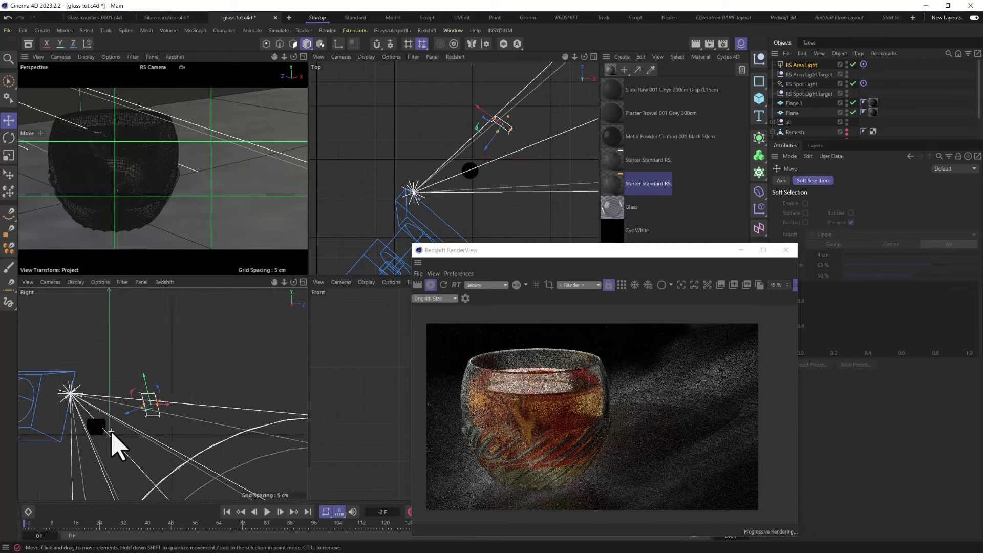
{"action": "scroll", "coordinate": [111, 431], "scroll_direction": "up", "scroll_amount": 2}
{"action": "mouse_move", "coordinate": [154, 384]}
{"action": "left_mouse_down"}
{"action": "mouse_move", "coordinate": [132, 365]}
{"action": "mouse_move", "coordinate": [139, 374]}
{"action": "left_mouse_up"}
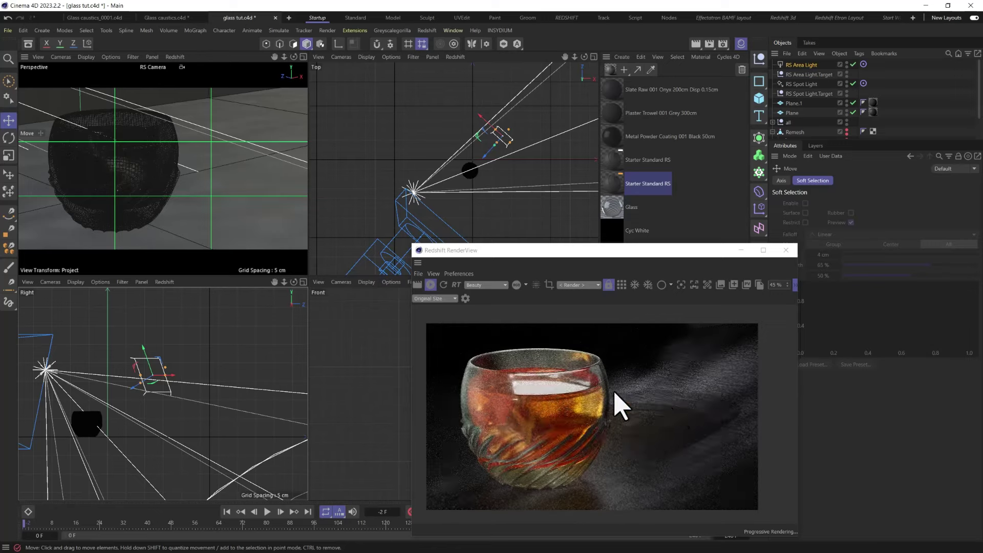
{"action": "left_click_drag", "start_coordinate": [565, 251], "coordinate": [407, 86]}
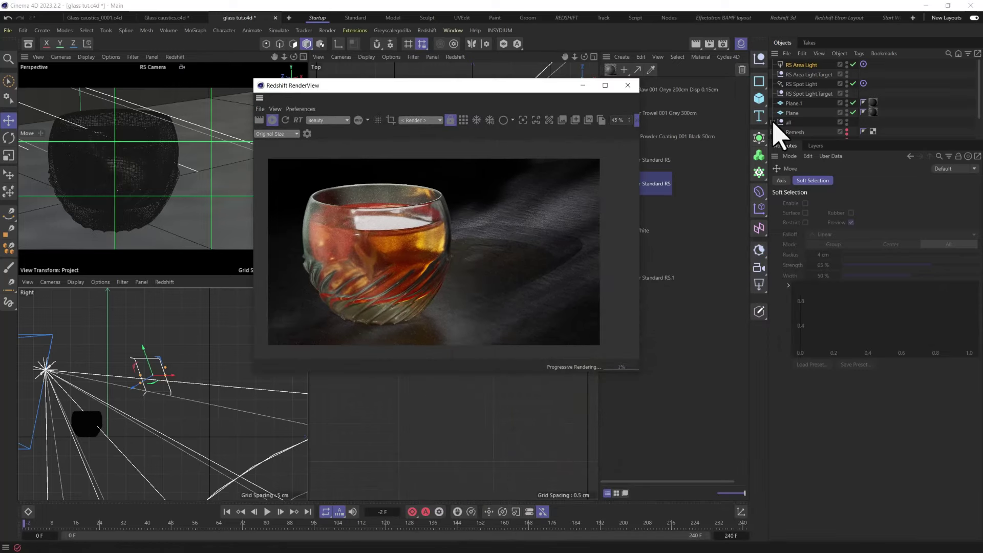
Step: Set the RS Area Light's intensity to 2
{"action": "left_click", "coordinate": [796, 65]}
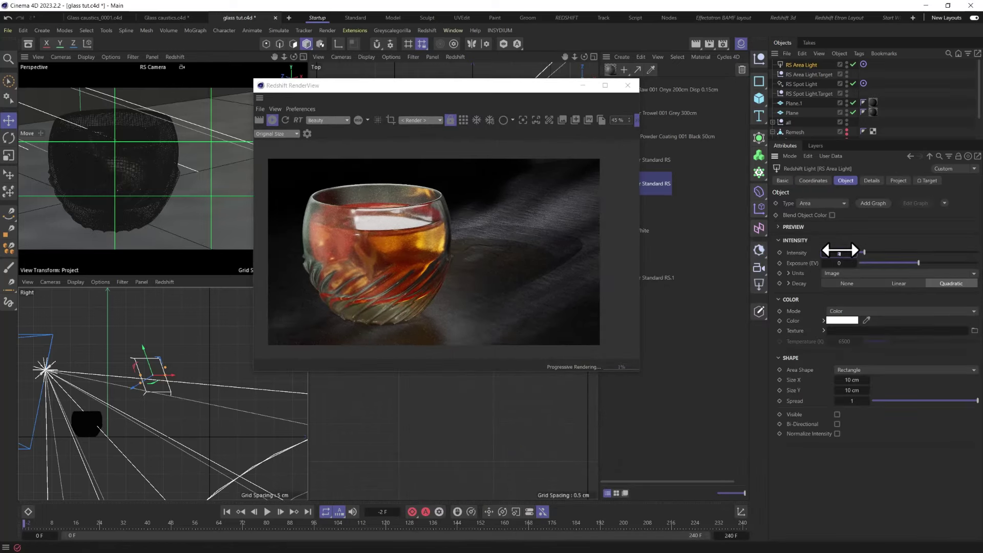
{"action": "type", "text": "2"}
{"action": "key", "text": "Return"}
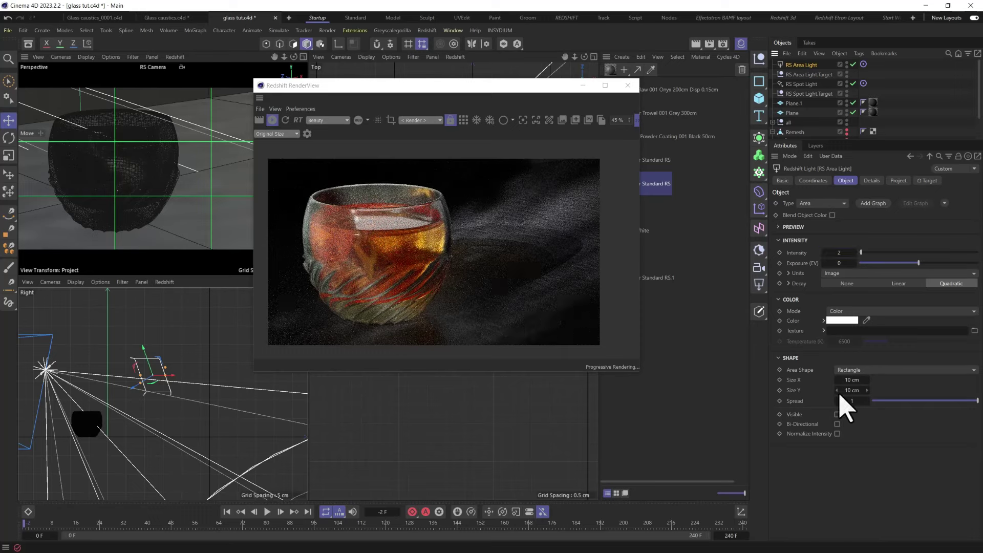
Step: Enable caustic photons on the area light and set its photon count to 10000000
{"action": "left_click", "coordinate": [872, 181]}
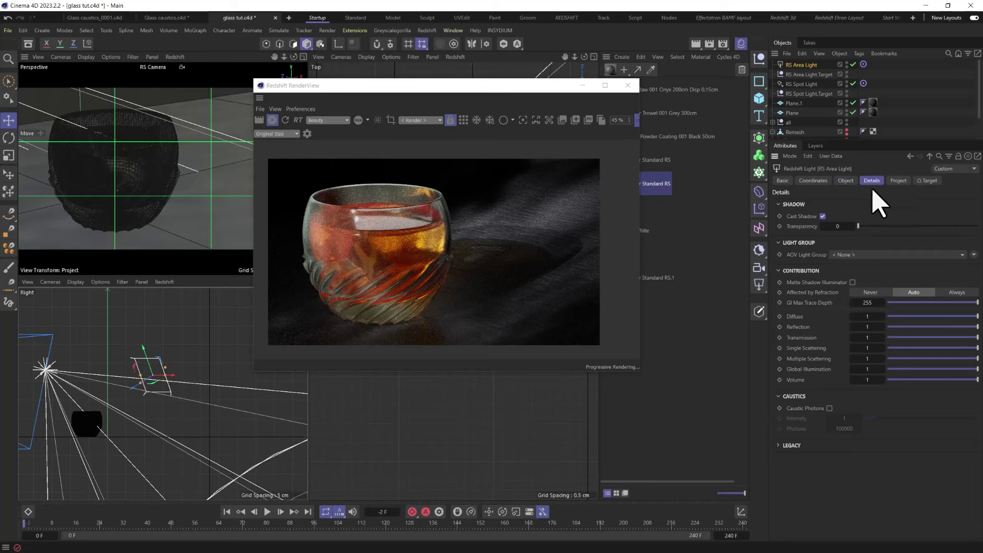
{"action": "left_click", "coordinate": [829, 408]}
{"action": "left_click", "coordinate": [842, 429]}
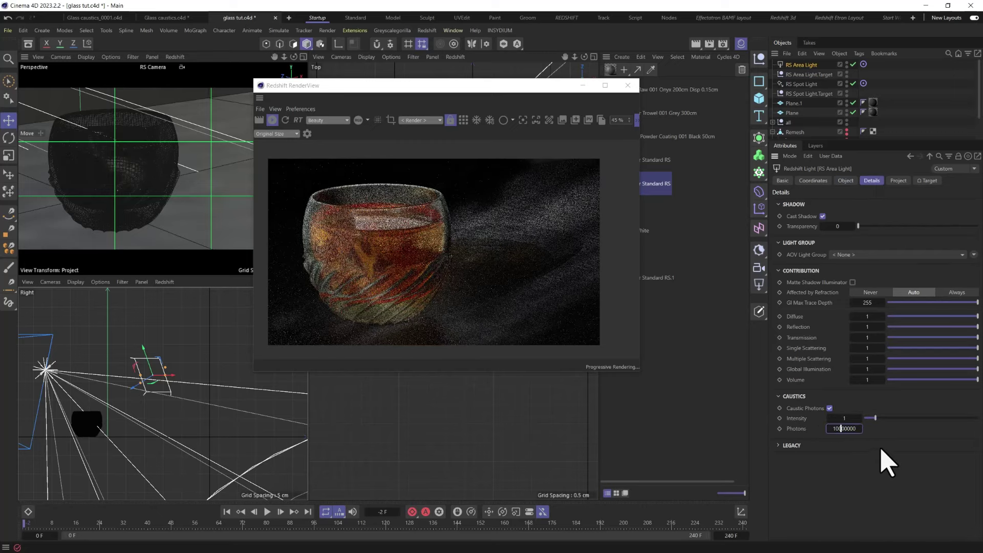
{"action": "left_click", "coordinate": [341, 99]}
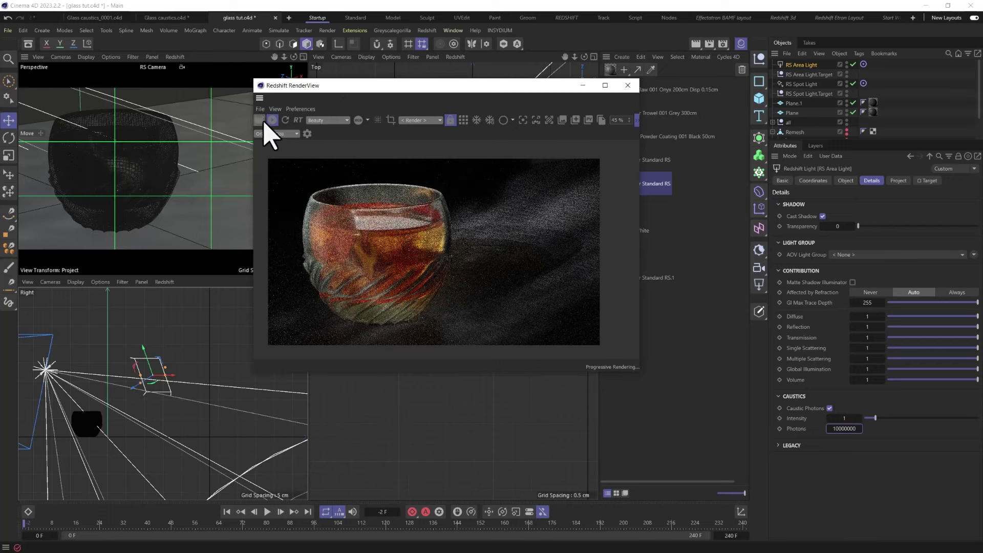
Step: Enable bokeh on the RS Camera and try to pick the focus point on the glass in the render view
{"action": "scroll", "coordinate": [796, 128], "scroll_direction": "down", "scroll_amount": 2}
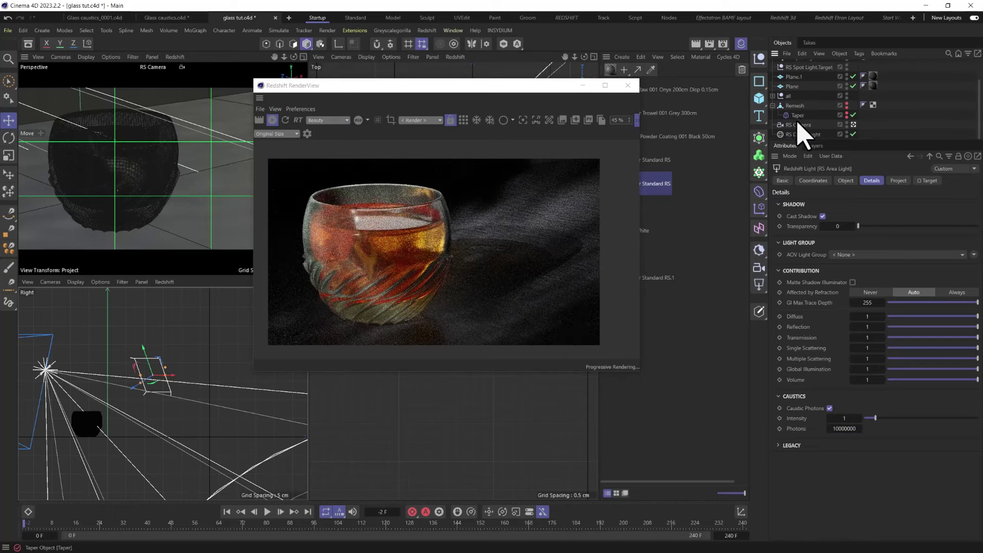
{"action": "left_click", "coordinate": [797, 126]}
{"action": "left_click", "coordinate": [871, 181]}
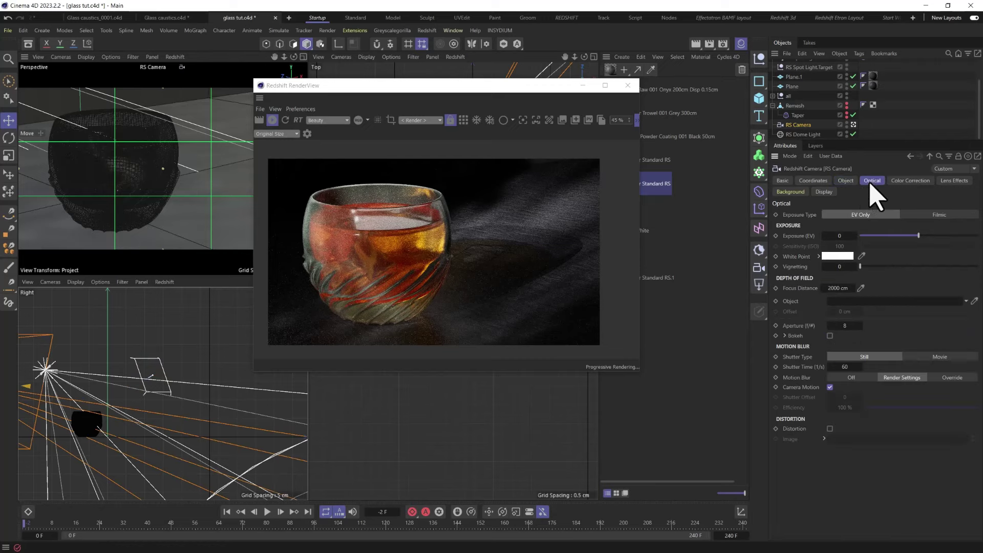
{"action": "left_click", "coordinate": [830, 336]}
{"action": "left_click", "coordinate": [523, 120]}
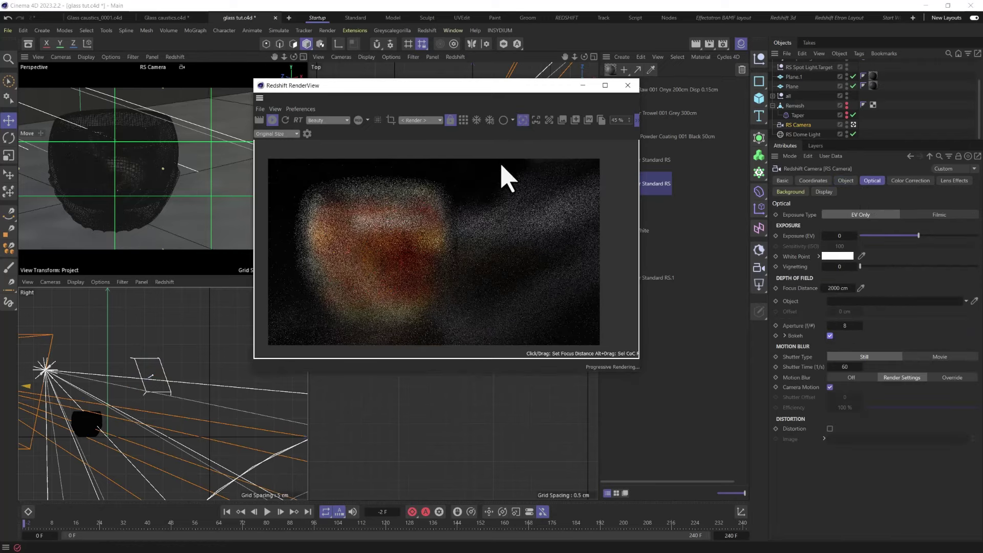
{"action": "left_click", "coordinate": [389, 236]}
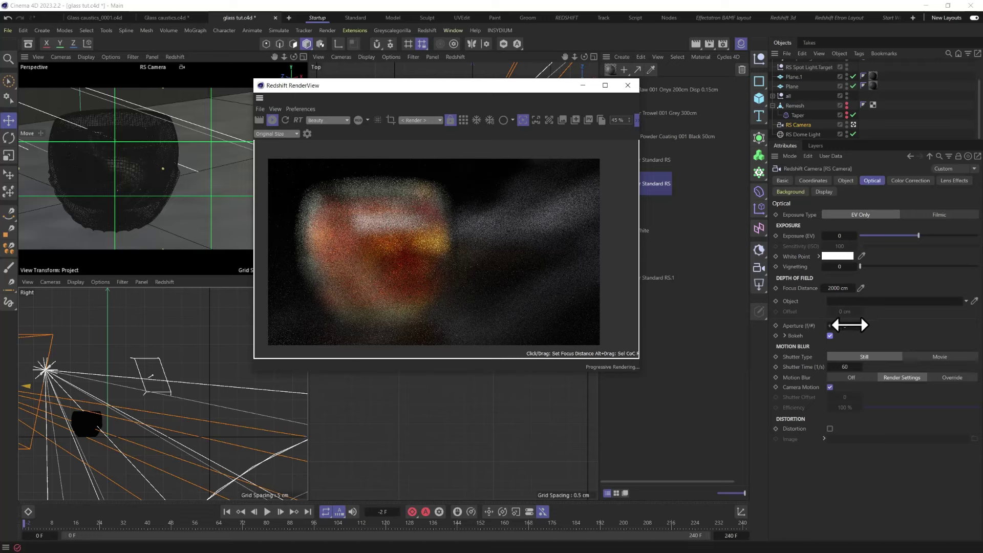
Step: Set the camera's aperture to 16 and pick its focus distance from the glass in the perspective view
{"action": "left_click", "coordinate": [849, 325]}
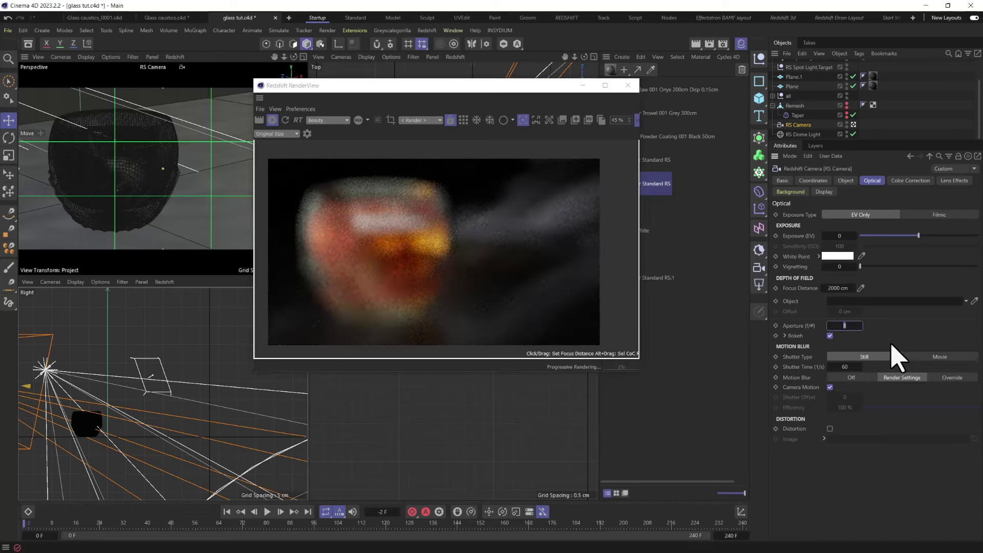
{"action": "type", "text": "16"}
{"action": "key", "text": "Return"}
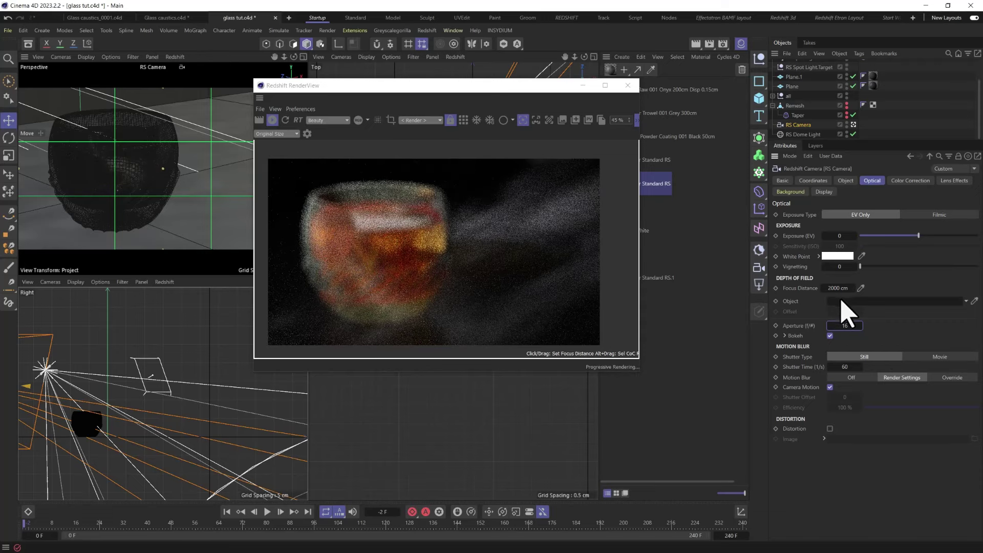
{"action": "left_click", "coordinate": [861, 288]}
{"action": "left_click", "coordinate": [114, 154]}
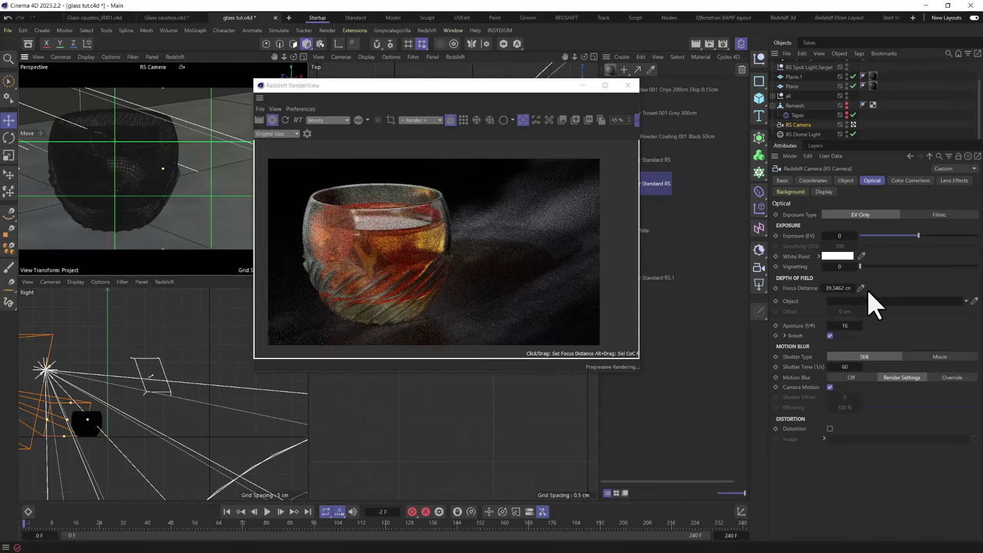
Step: Try camera apertures of 8 and 12 with a focus distance of 40 cm
{"action": "double_click", "coordinate": [844, 326]}
{"action": "type", "text": "8"}
{"action": "key", "text": "Return"}
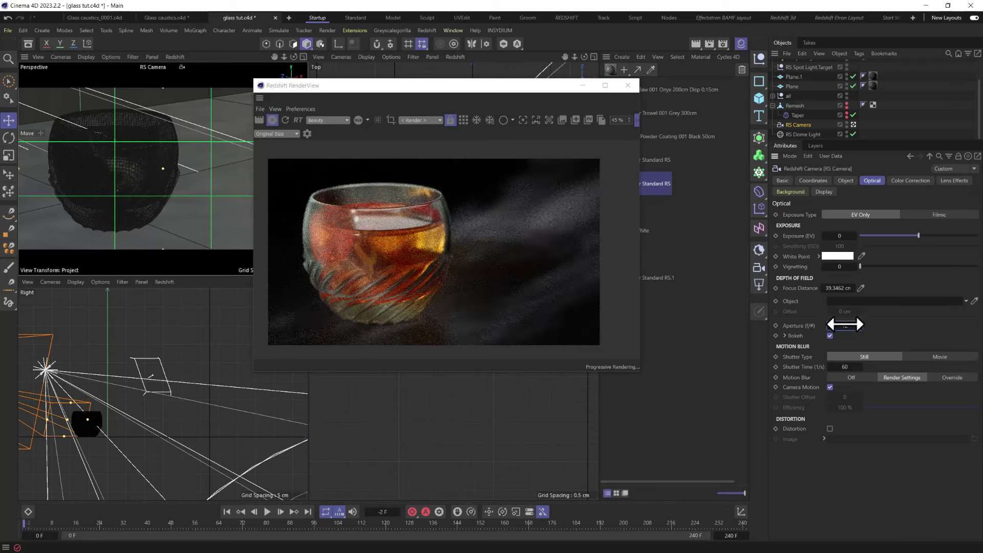
{"action": "left_click_drag", "start_coordinate": [832, 289], "coordinate": [835, 288]}
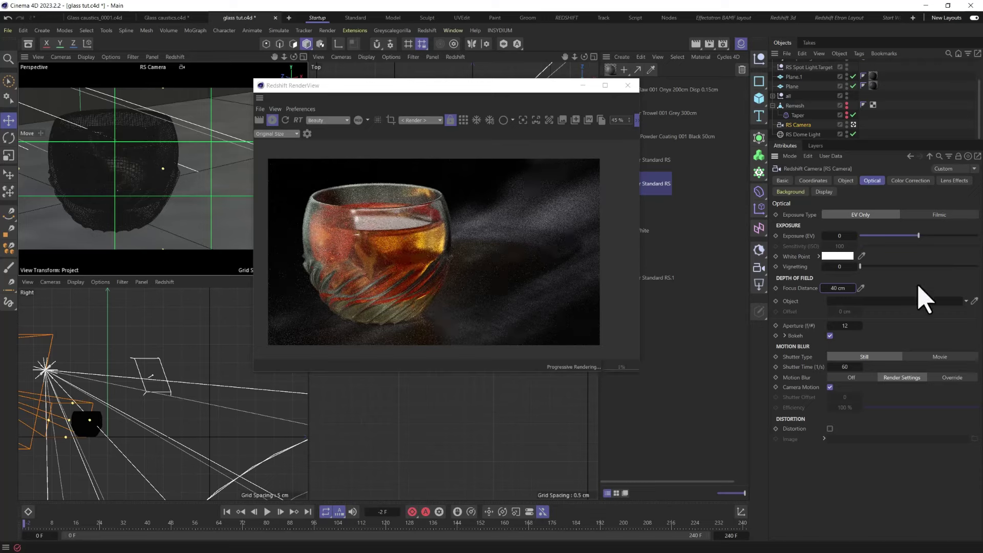
Step: Pick the camera's focus distance from the front of the glass again and set the aperture to 10
{"action": "left_click", "coordinate": [861, 288]}
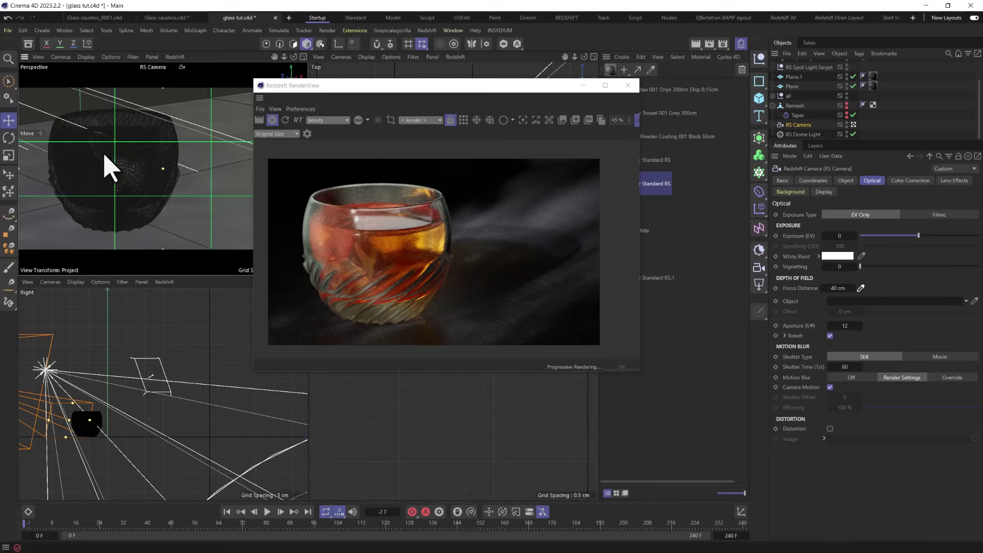
{"action": "left_click", "coordinate": [373, 268]}
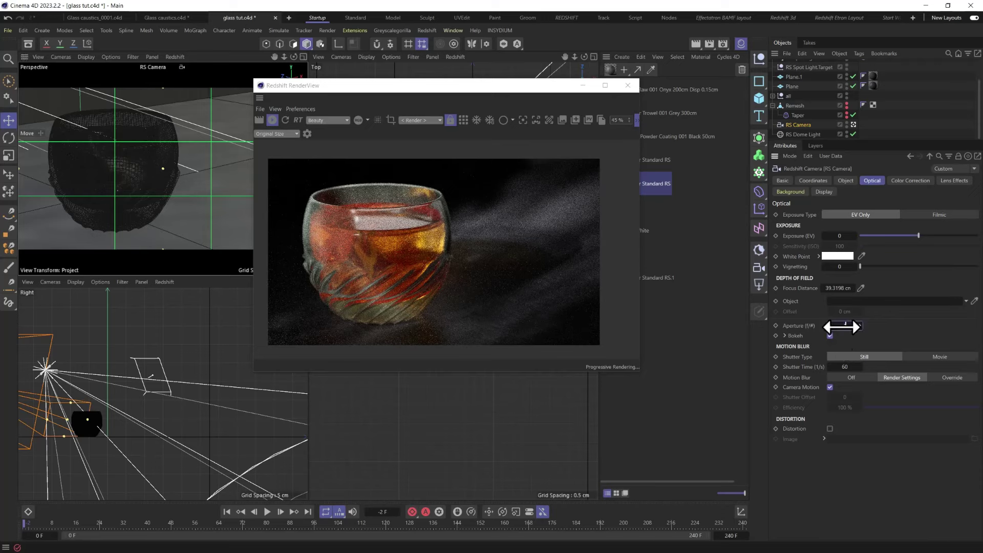
{"action": "key", "text": "Return"}
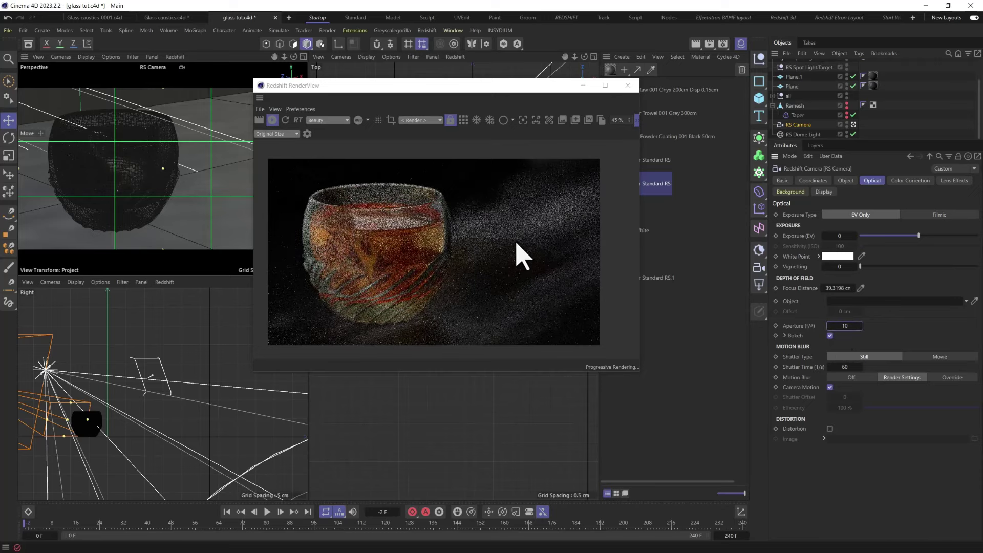
Step: Add a Redshift Environment object to the scene for volumetric fog
{"action": "left_click_drag", "start_coordinate": [458, 86], "coordinate": [391, 110]}
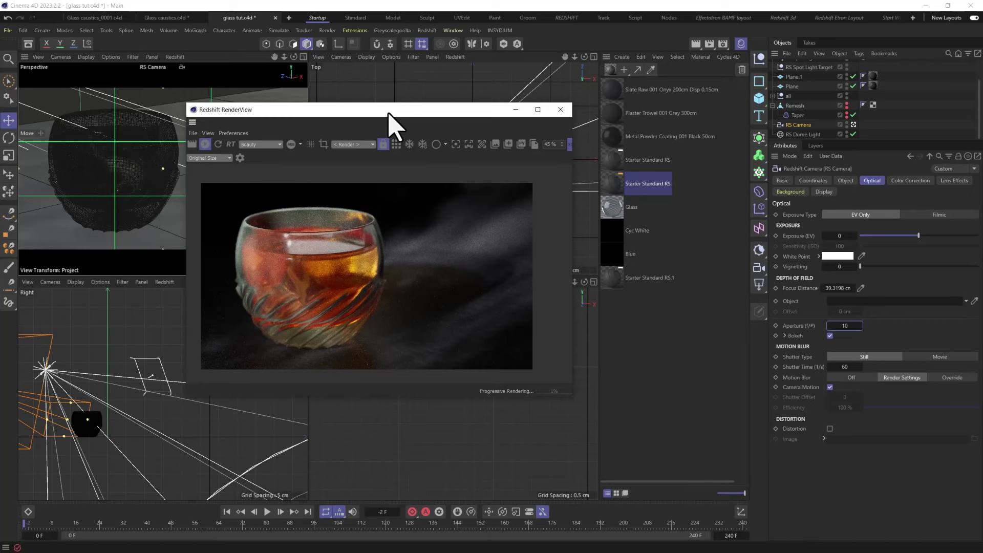
{"action": "left_click", "coordinate": [427, 30]}
{"action": "mouse_move", "coordinate": [446, 48]}
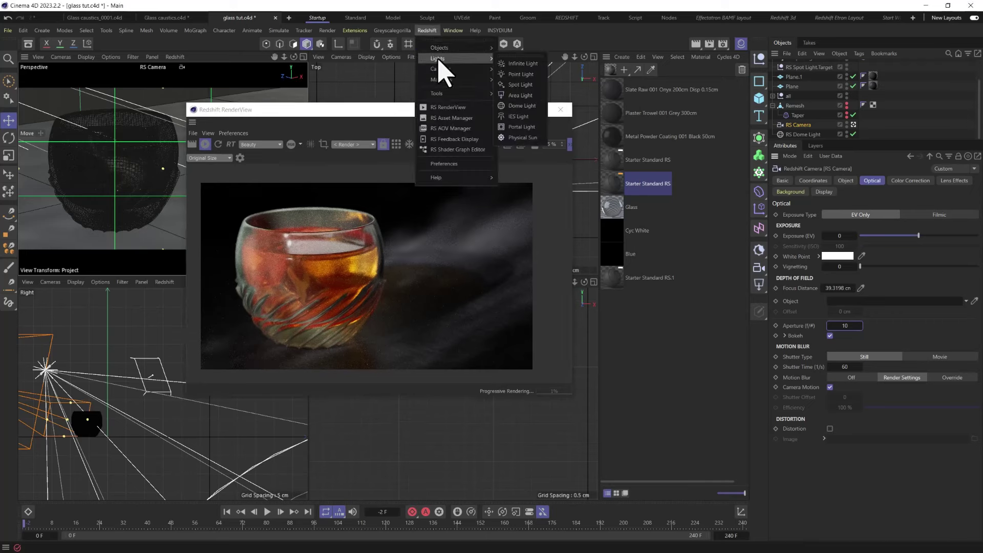
{"action": "left_click", "coordinate": [525, 65]}
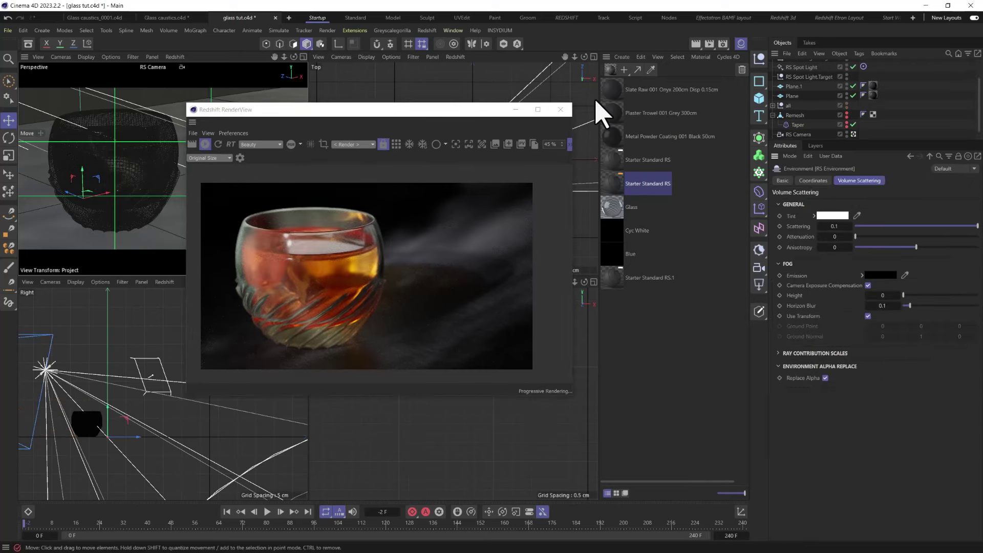
{"action": "left_click_drag", "start_coordinate": [424, 115], "coordinate": [442, 89]}
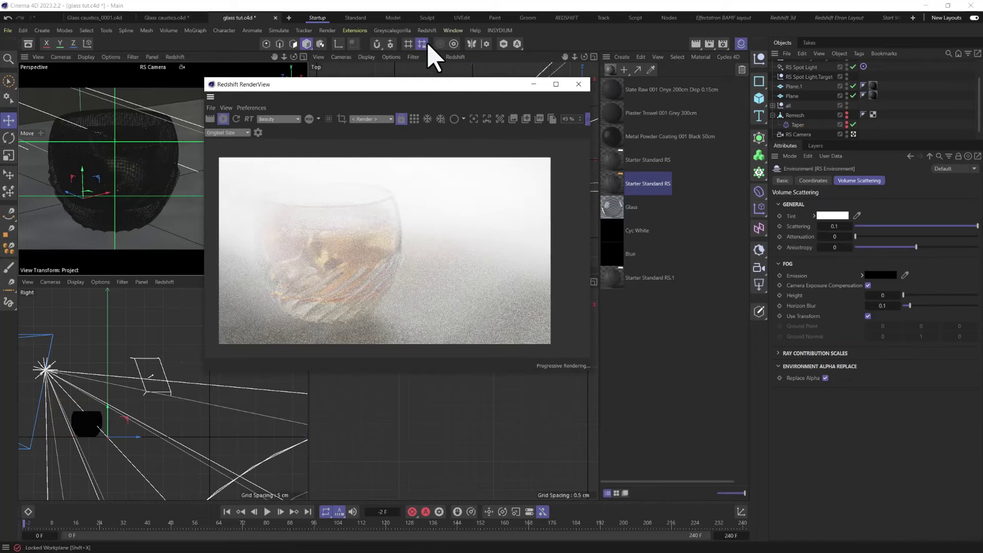
Step: Reduce the RS Environment's volume scattering to 0.001
{"action": "scroll", "coordinate": [804, 102], "scroll_direction": "up", "scroll_amount": 2}
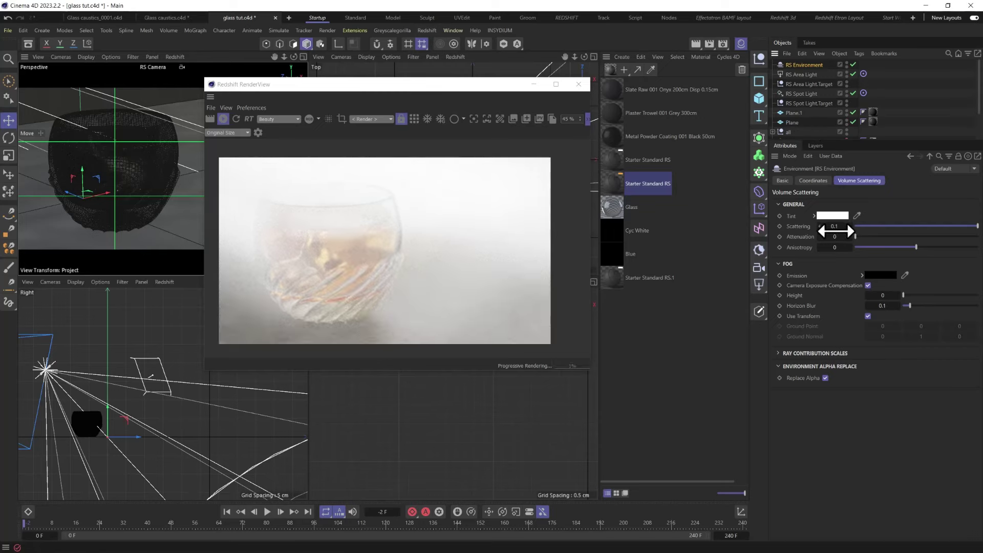
{"action": "type", "text": "1"}
{"action": "key", "text": "Return"}
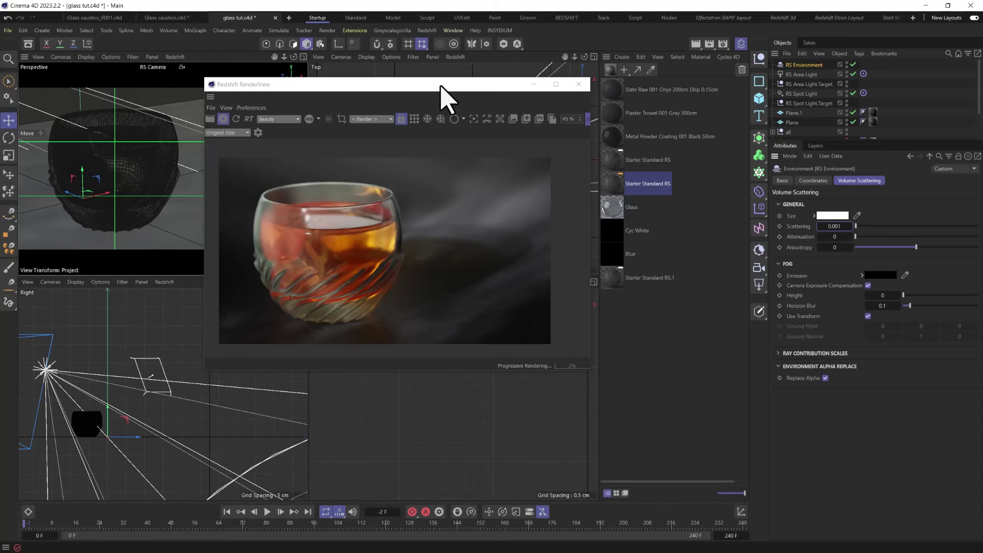
Step: Render the full frame in the render view and examine the caustics and haze around the glass up close
{"action": "left_click", "coordinate": [209, 119]}
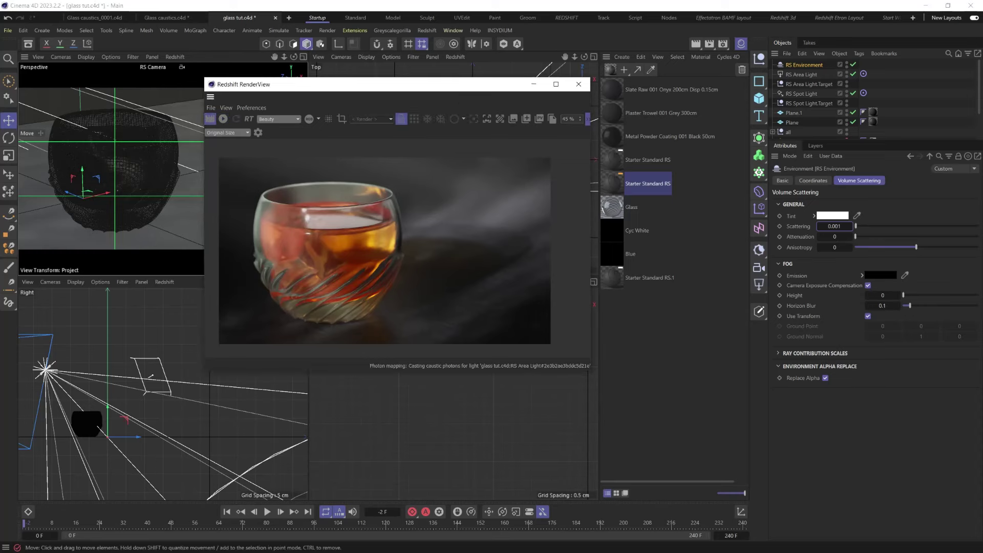
{"action": "left_click_drag", "start_coordinate": [255, 224], "coordinate": [335, 223]}
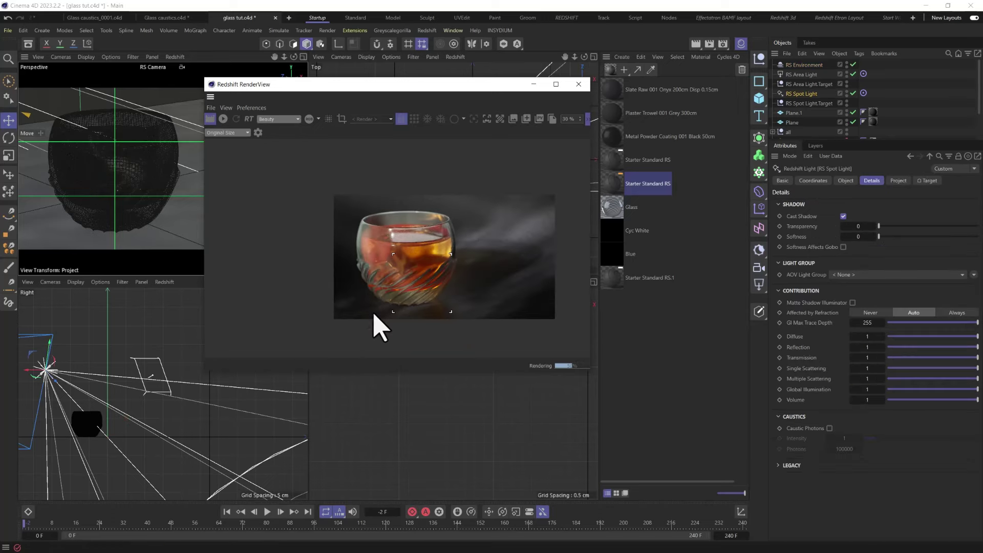
{"action": "scroll", "coordinate": [433, 297], "scroll_direction": "up", "scroll_amount": 3}
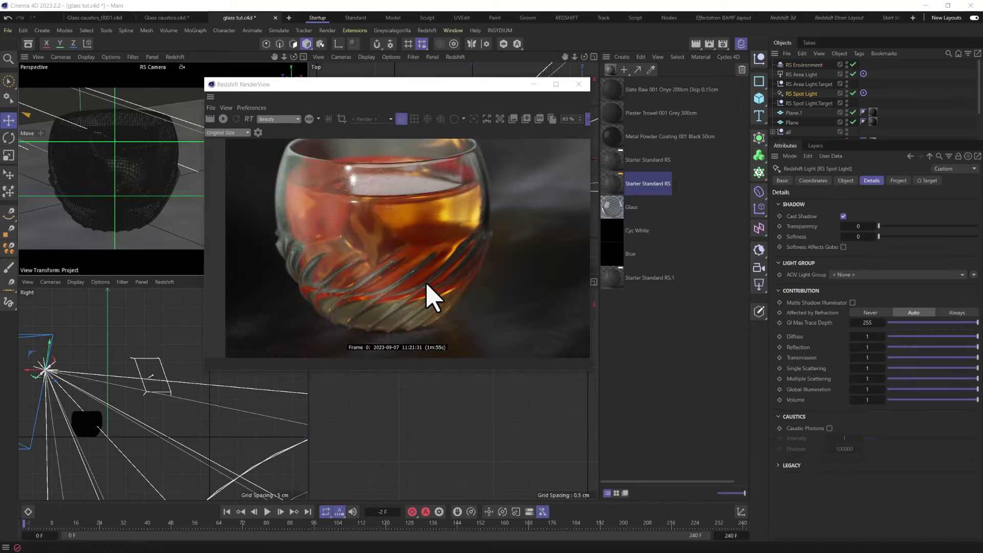
{"action": "scroll", "coordinate": [431, 295], "scroll_direction": "down", "scroll_amount": 2}
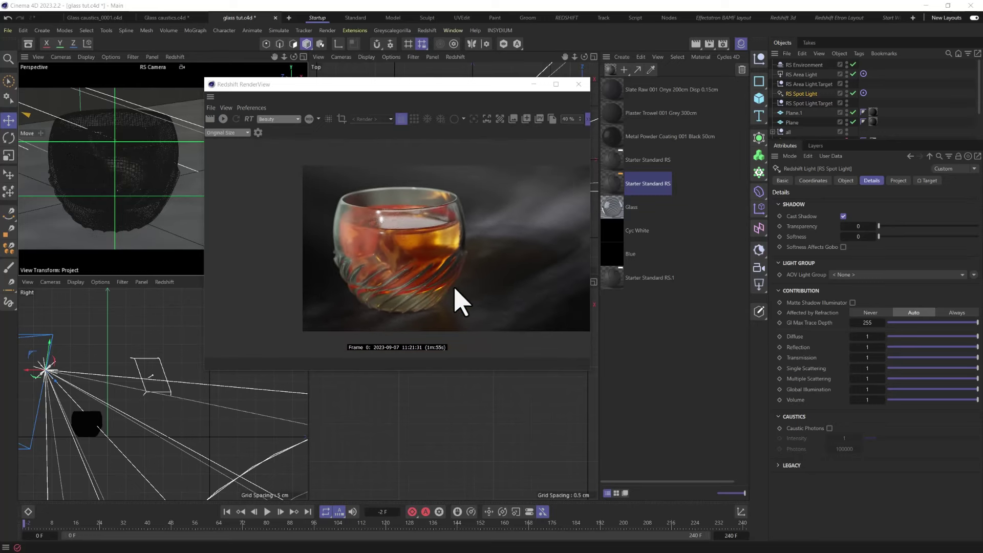
{"action": "left_click_drag", "start_coordinate": [344, 84], "coordinate": [281, 97]}
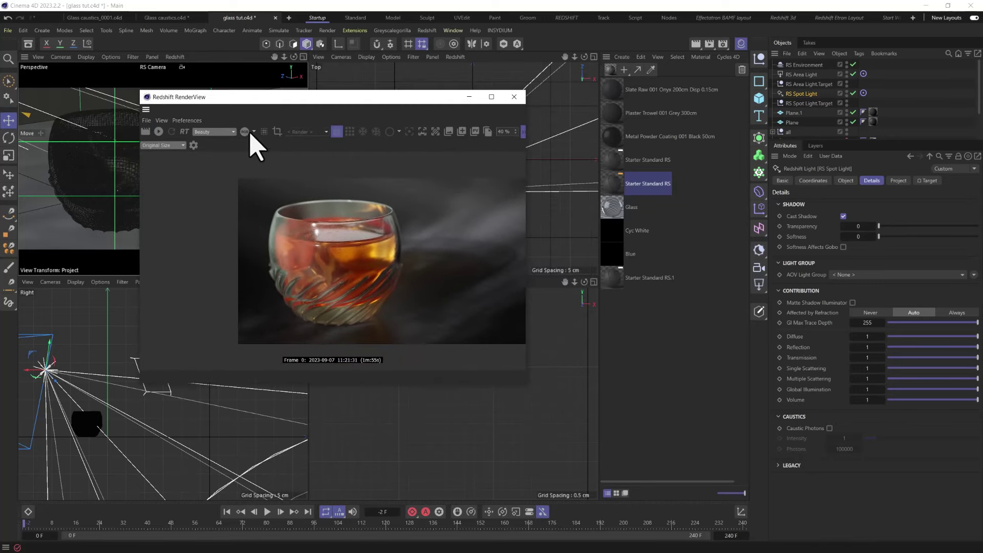
Step: Enable caustic photons on the RS Spot Light with intensity 2.5 and 20000000 photons, comparing them with the area light's caustic settings
{"action": "left_click", "coordinate": [829, 428]}
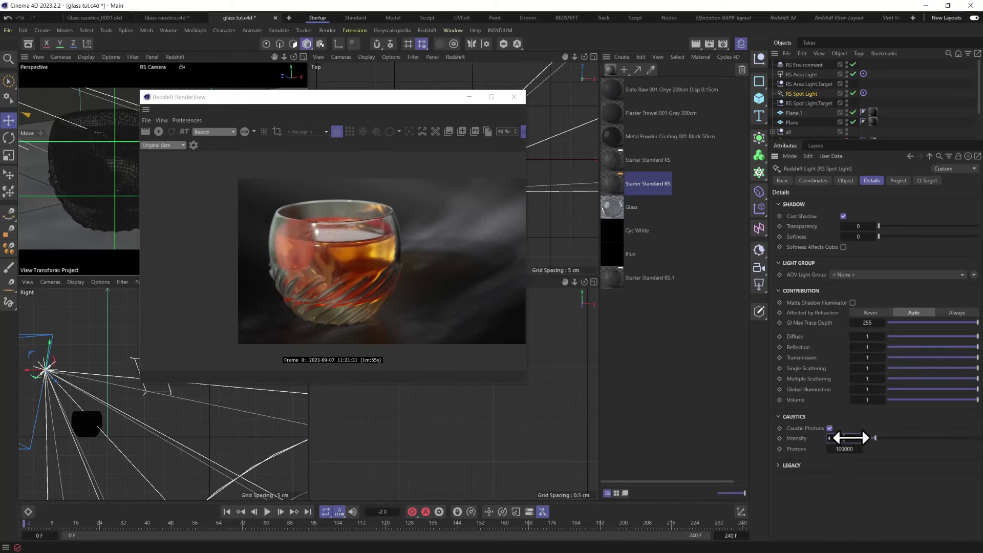
{"action": "left_click", "coordinate": [848, 438]}
{"action": "type", "text": "2.5"}
{"action": "key", "text": "Return"}
{"action": "left_click", "coordinate": [840, 449]}
{"action": "left_click", "coordinate": [836, 455]}
{"action": "key", "text": "Return"}
{"action": "left_click", "coordinate": [798, 76]}
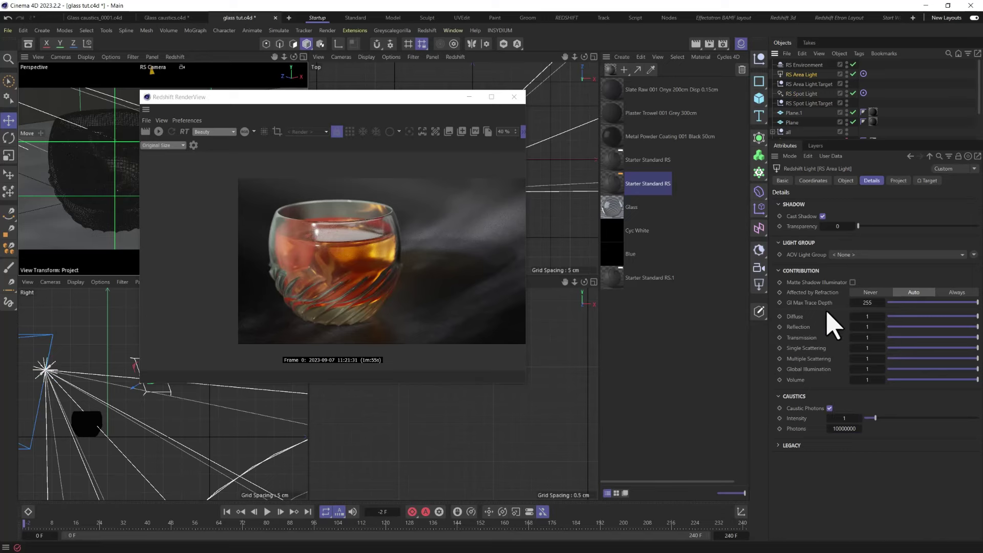
{"action": "left_click", "coordinate": [799, 94]}
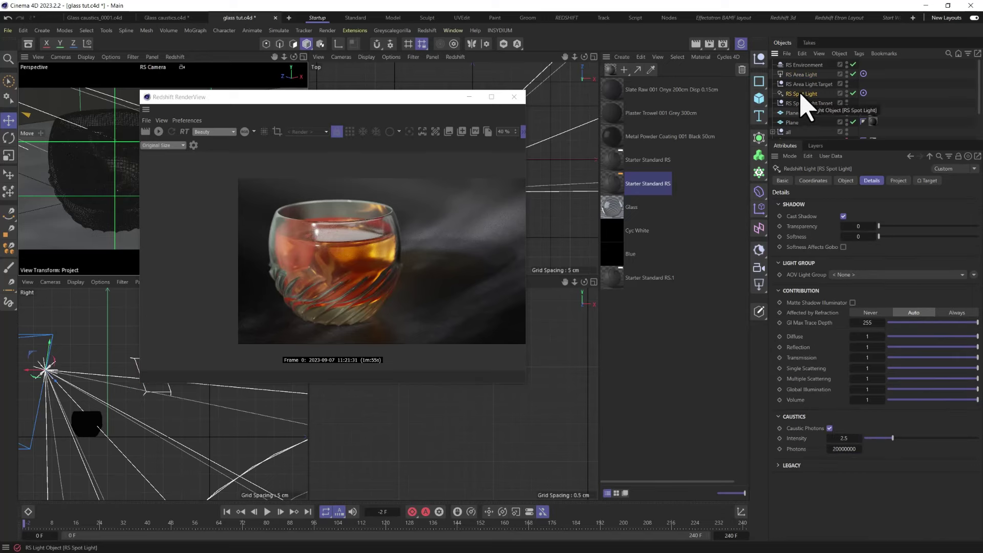
Step: Render the frame again with the spot light's caustics and examine the light cast beside the glass
{"action": "left_click", "coordinate": [145, 131]}
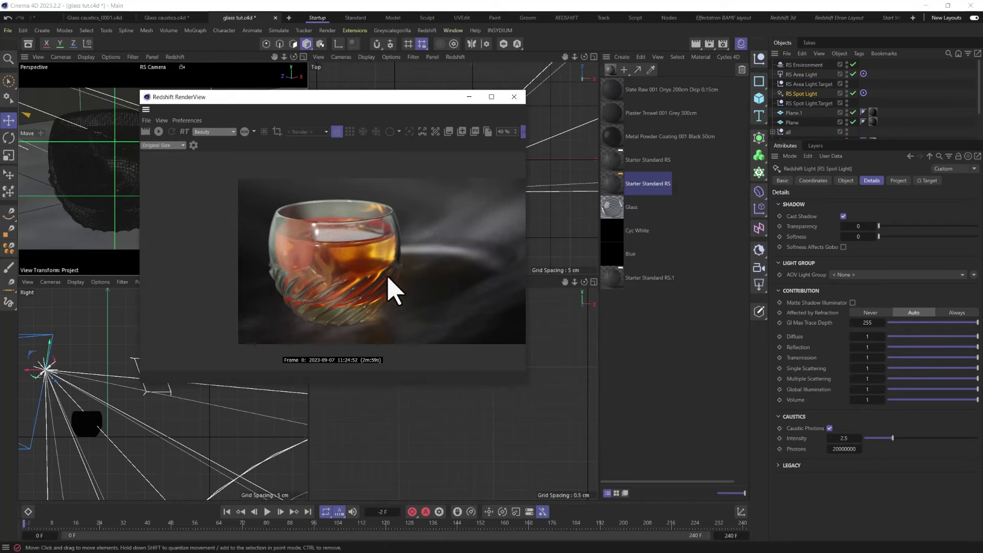
{"action": "middle_click_drag", "start_coordinate": [394, 292], "coordinate": [351, 296]}
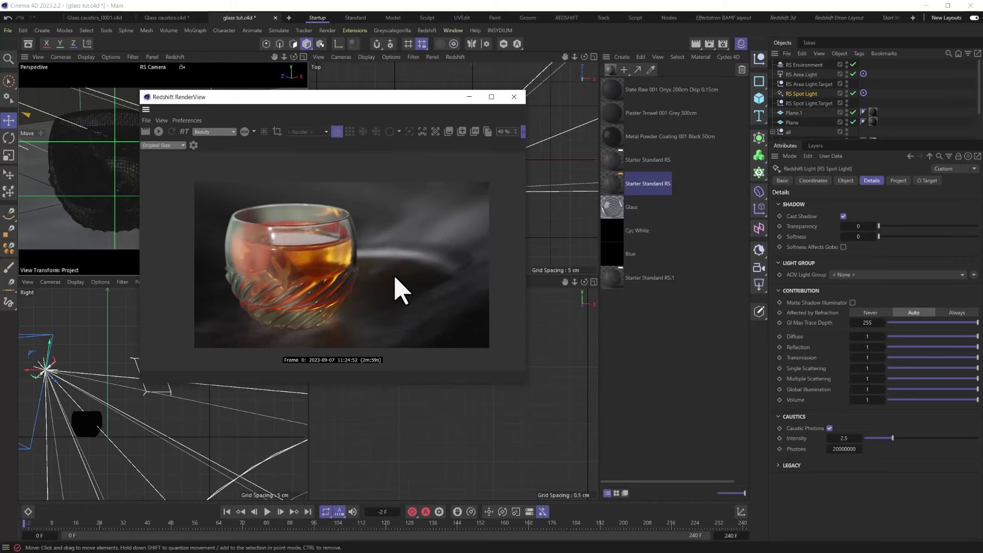
{"action": "scroll", "coordinate": [397, 281], "scroll_direction": "up", "scroll_amount": 2}
{"action": "scroll", "coordinate": [425, 272], "scroll_direction": "down", "scroll_amount": 1}
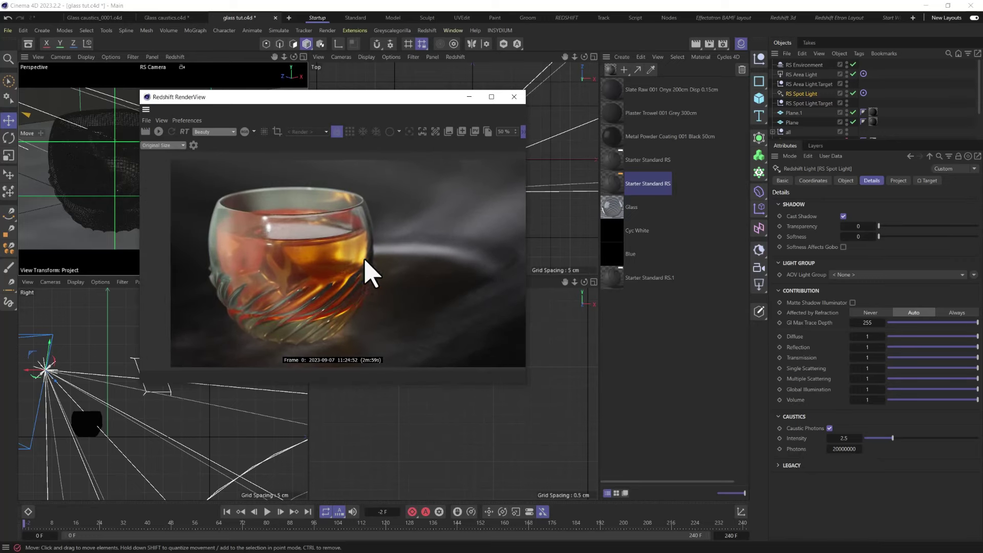
{"action": "scroll", "coordinate": [411, 277], "scroll_direction": "down", "scroll_amount": 2}
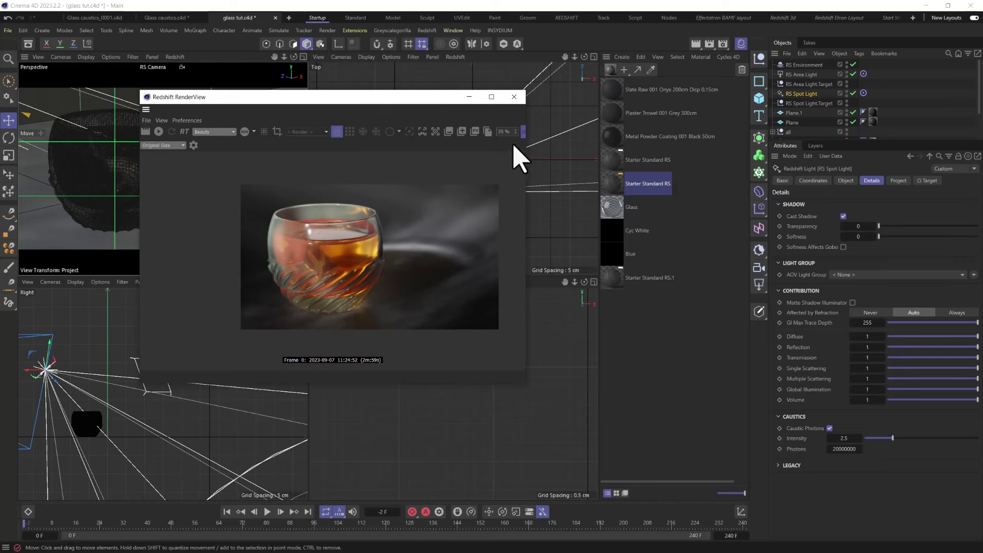
Step: Enable the global LUT for the render, choose the LC3DL_Kodak2393 LUT file, and set its strength to 0.487
{"action": "left_click", "coordinate": [194, 145]}
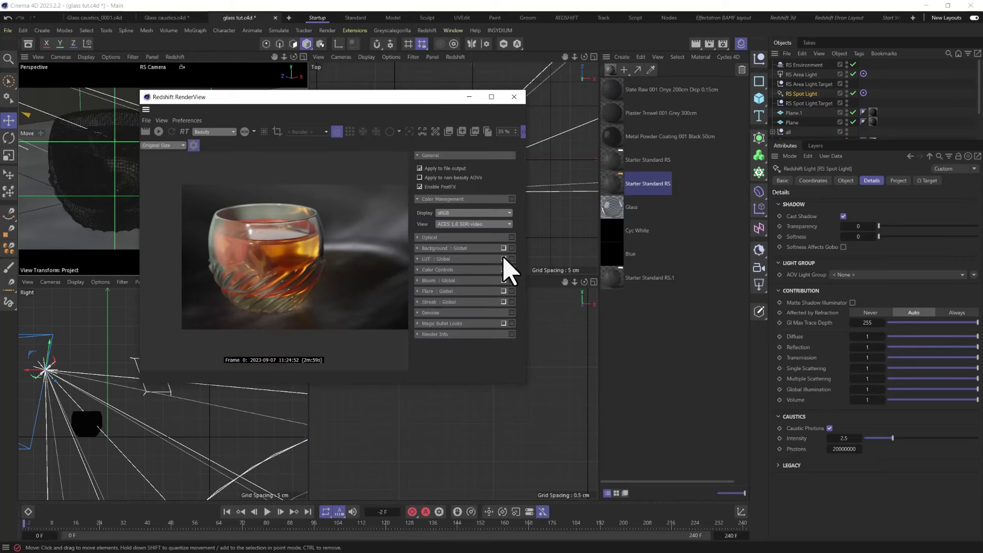
{"action": "left_click", "coordinate": [503, 259]}
{"action": "left_click", "coordinate": [440, 259]}
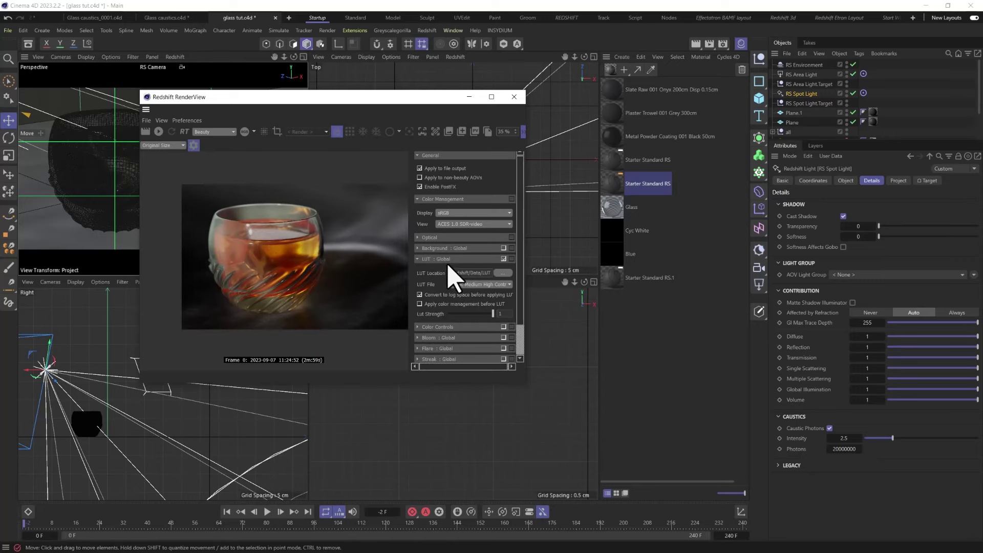
{"action": "left_click", "coordinate": [418, 258]}
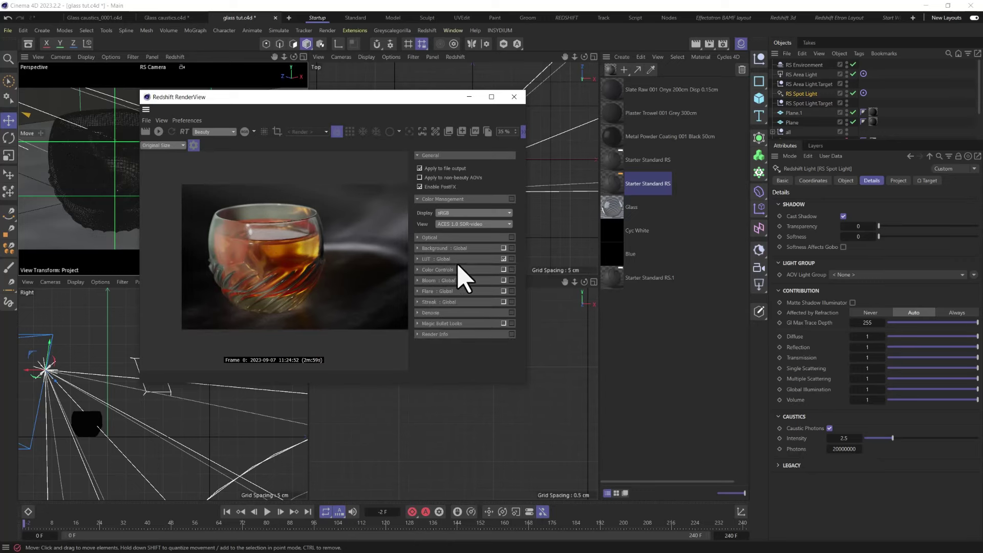
{"action": "left_click", "coordinate": [428, 258]}
{"action": "scroll", "coordinate": [488, 286], "scroll_direction": "down", "scroll_amount": 2}
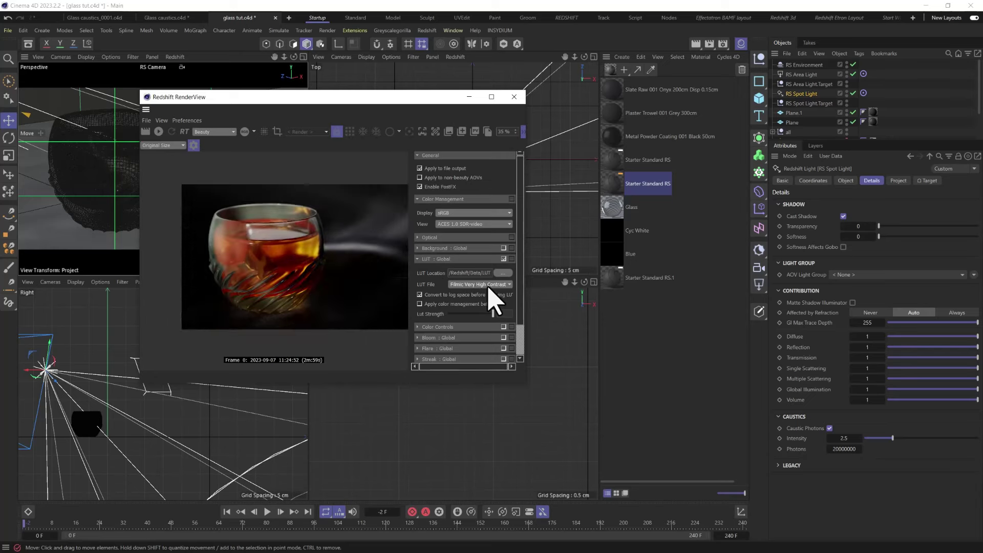
{"action": "scroll", "coordinate": [489, 289], "scroll_direction": "down", "scroll_amount": 5}
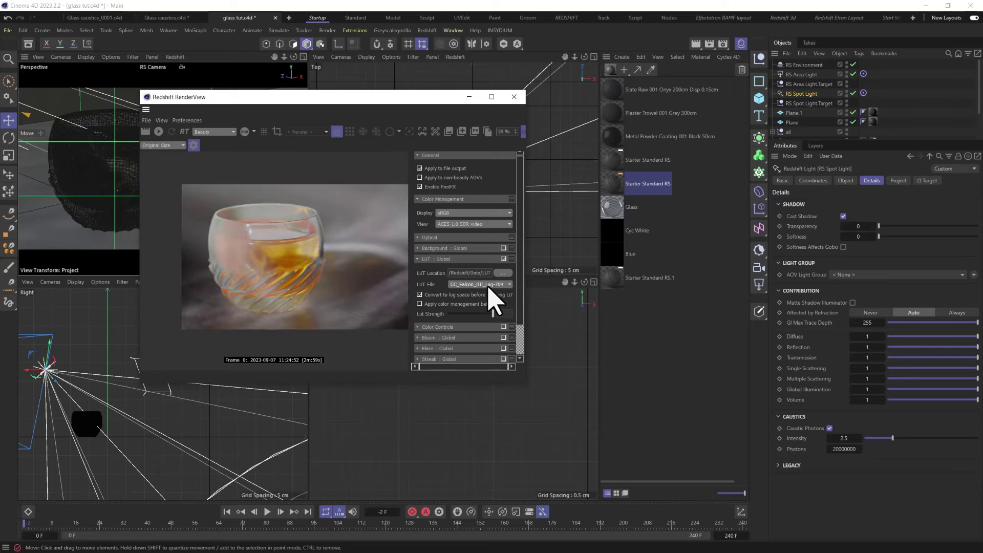
{"action": "scroll", "coordinate": [488, 287], "scroll_direction": "down", "scroll_amount": 2}
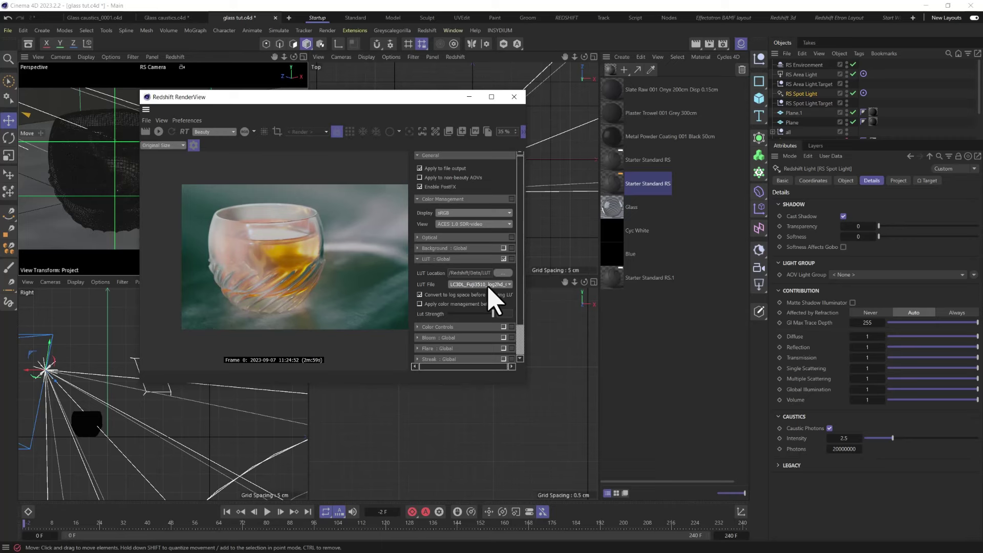
{"action": "scroll", "coordinate": [488, 288], "scroll_direction": "down", "scroll_amount": 2}
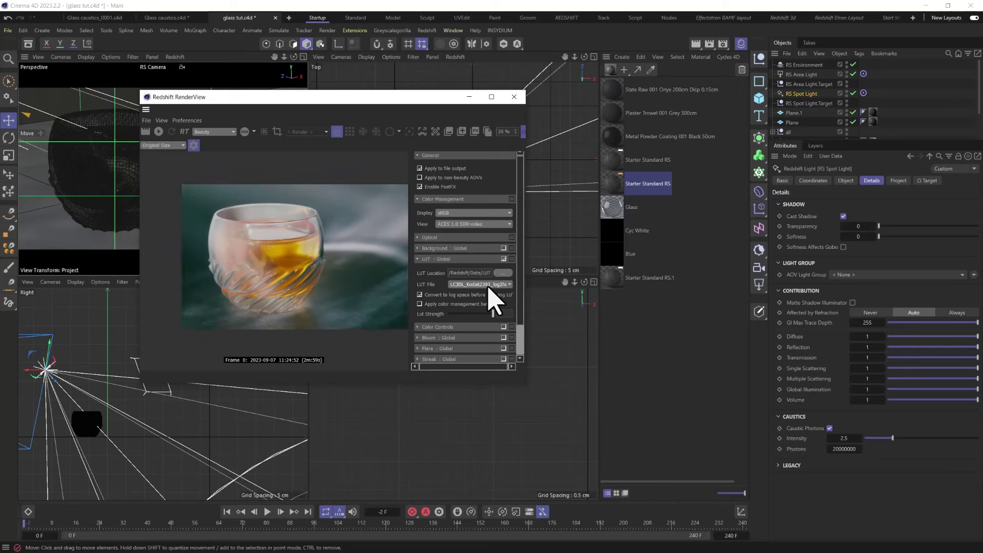
{"action": "left_click_drag", "start_coordinate": [494, 313], "coordinate": [471, 312]}
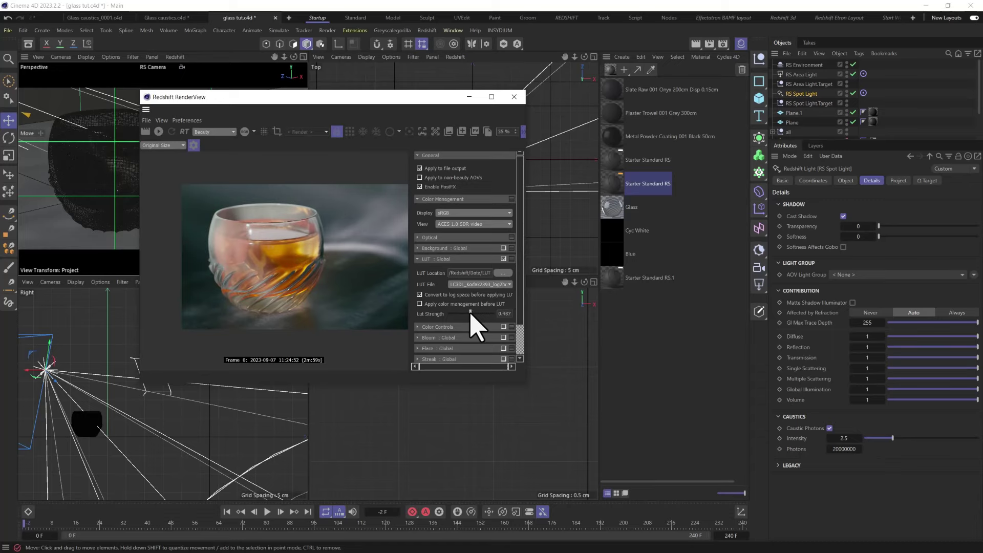
Step: Enable the color controls and bend the RGB curve, raising the highlights slightly and lowering the shadows slightly
{"action": "left_click", "coordinate": [424, 327]}
{"action": "scroll", "coordinate": [279, 254], "scroll_direction": "down", "scroll_amount": 1}
{"action": "scroll", "coordinate": [286, 269], "scroll_direction": "up", "scroll_amount": 1}
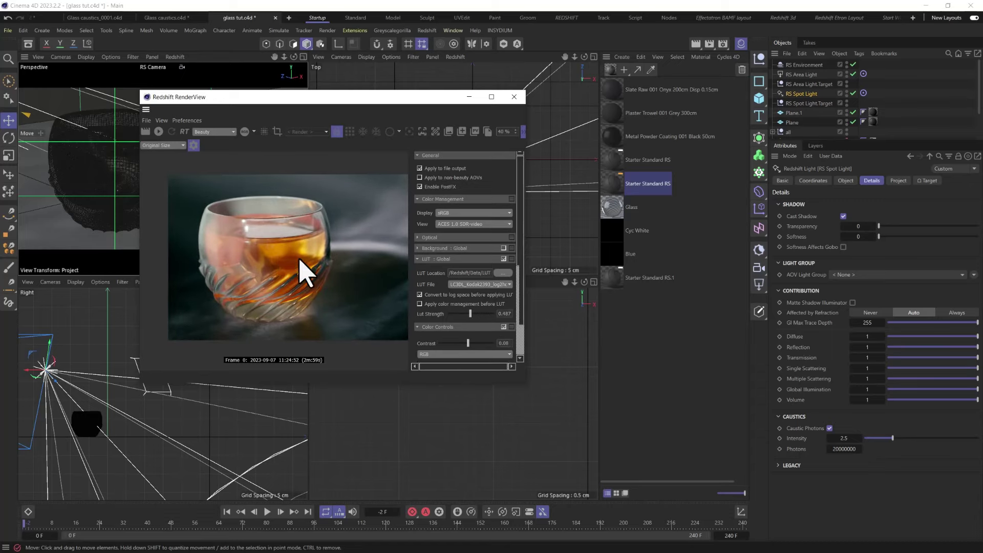
{"action": "left_click", "coordinate": [492, 96]}
{"action": "scroll", "coordinate": [450, 305], "scroll_direction": "up", "scroll_amount": 1}
{"action": "scroll", "coordinate": [450, 305], "scroll_direction": "up", "scroll_amount": 10}
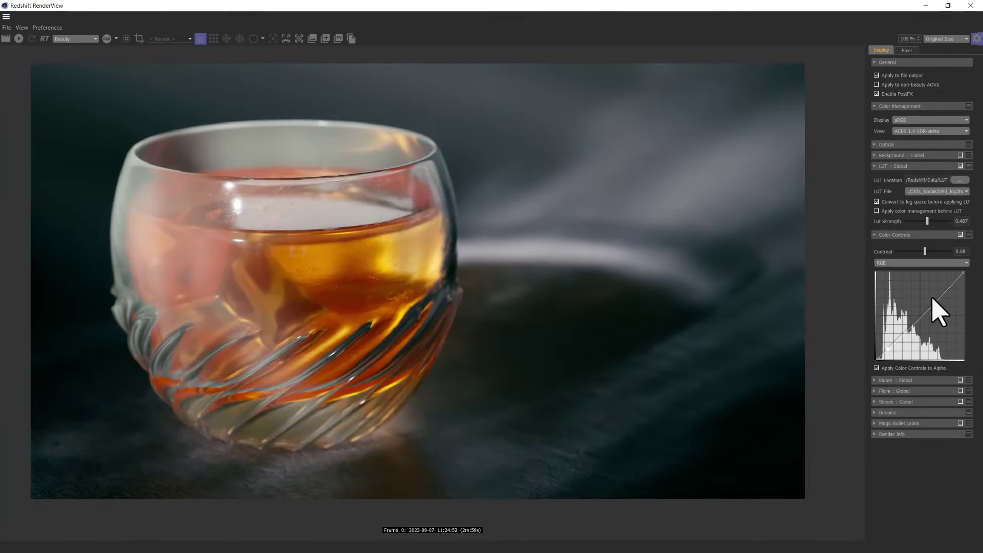
{"action": "left_click_drag", "start_coordinate": [936, 301], "coordinate": [934, 299]}
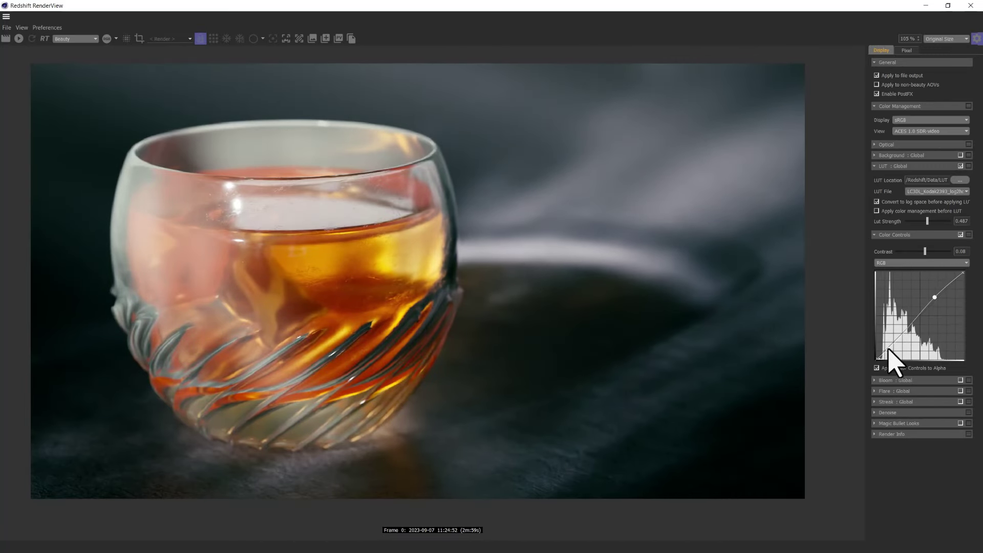
{"action": "left_click_drag", "start_coordinate": [887, 350], "coordinate": [886, 352]}
Step: Turn on the bloom, flare and streak post effects and reduce the LUT strength to 0.47
{"action": "left_click", "coordinate": [961, 380]}
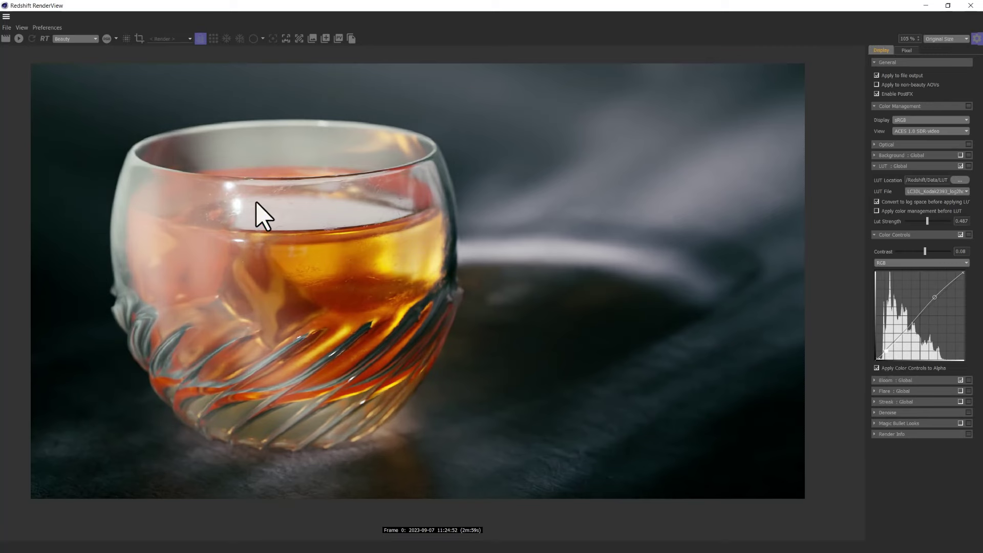
{"action": "left_click", "coordinate": [960, 391]}
{"action": "mouse_move", "coordinate": [930, 214]}
{"action": "left_mouse_down"}
{"action": "mouse_move", "coordinate": [945, 220]}
{"action": "mouse_move", "coordinate": [919, 225]}
{"action": "mouse_move", "coordinate": [927, 223]}
{"action": "left_mouse_up"}
Step: Save the rendered image as a JPEG named "Glass les" in the Week 2 folder
{"action": "left_click", "coordinate": [8, 28]}
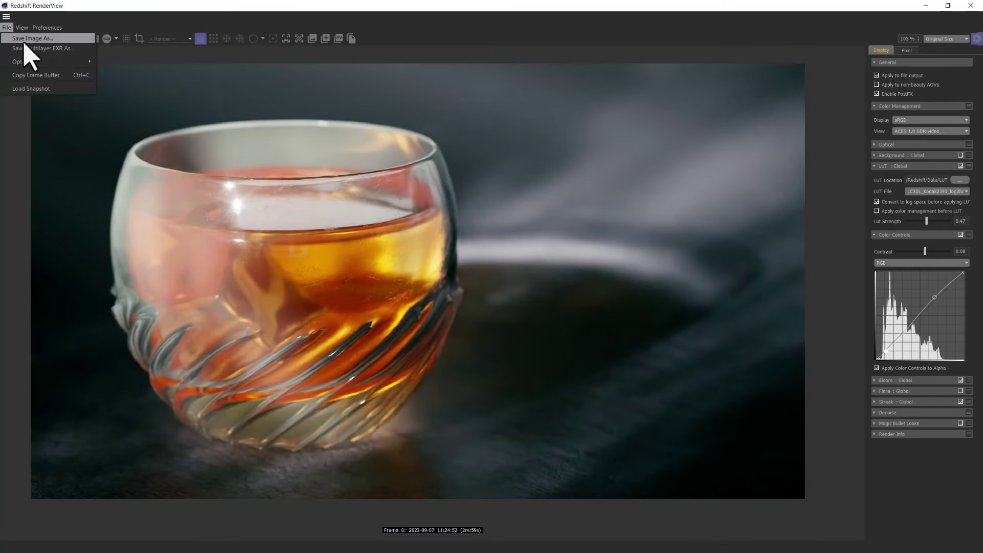
{"action": "left_click", "coordinate": [26, 39]}
{"action": "left_click", "coordinate": [127, 371]}
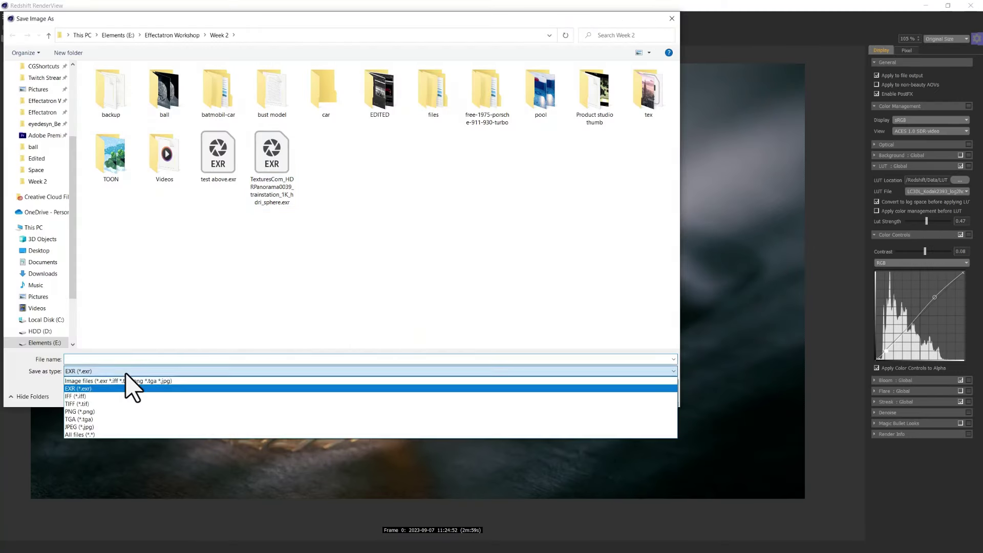
{"action": "left_click", "coordinate": [119, 426]}
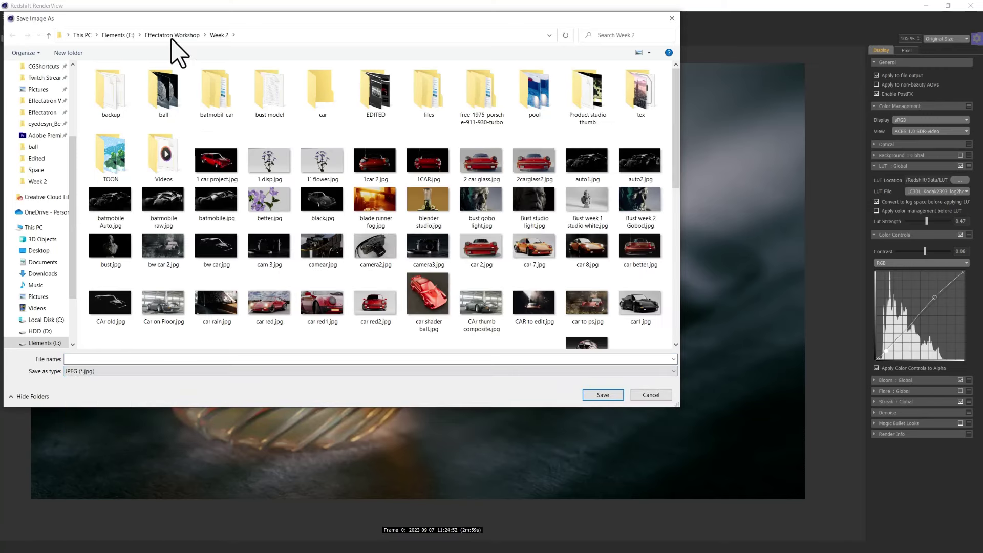
{"action": "left_click", "coordinate": [164, 359]}
{"action": "type", "text": "Glass lesson final"}
{"action": "key", "text": "Return"}
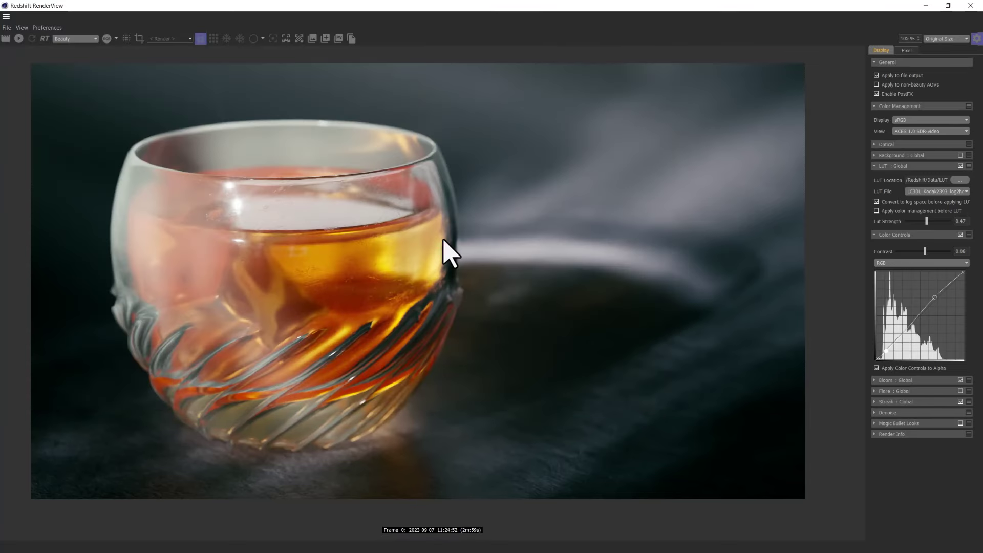